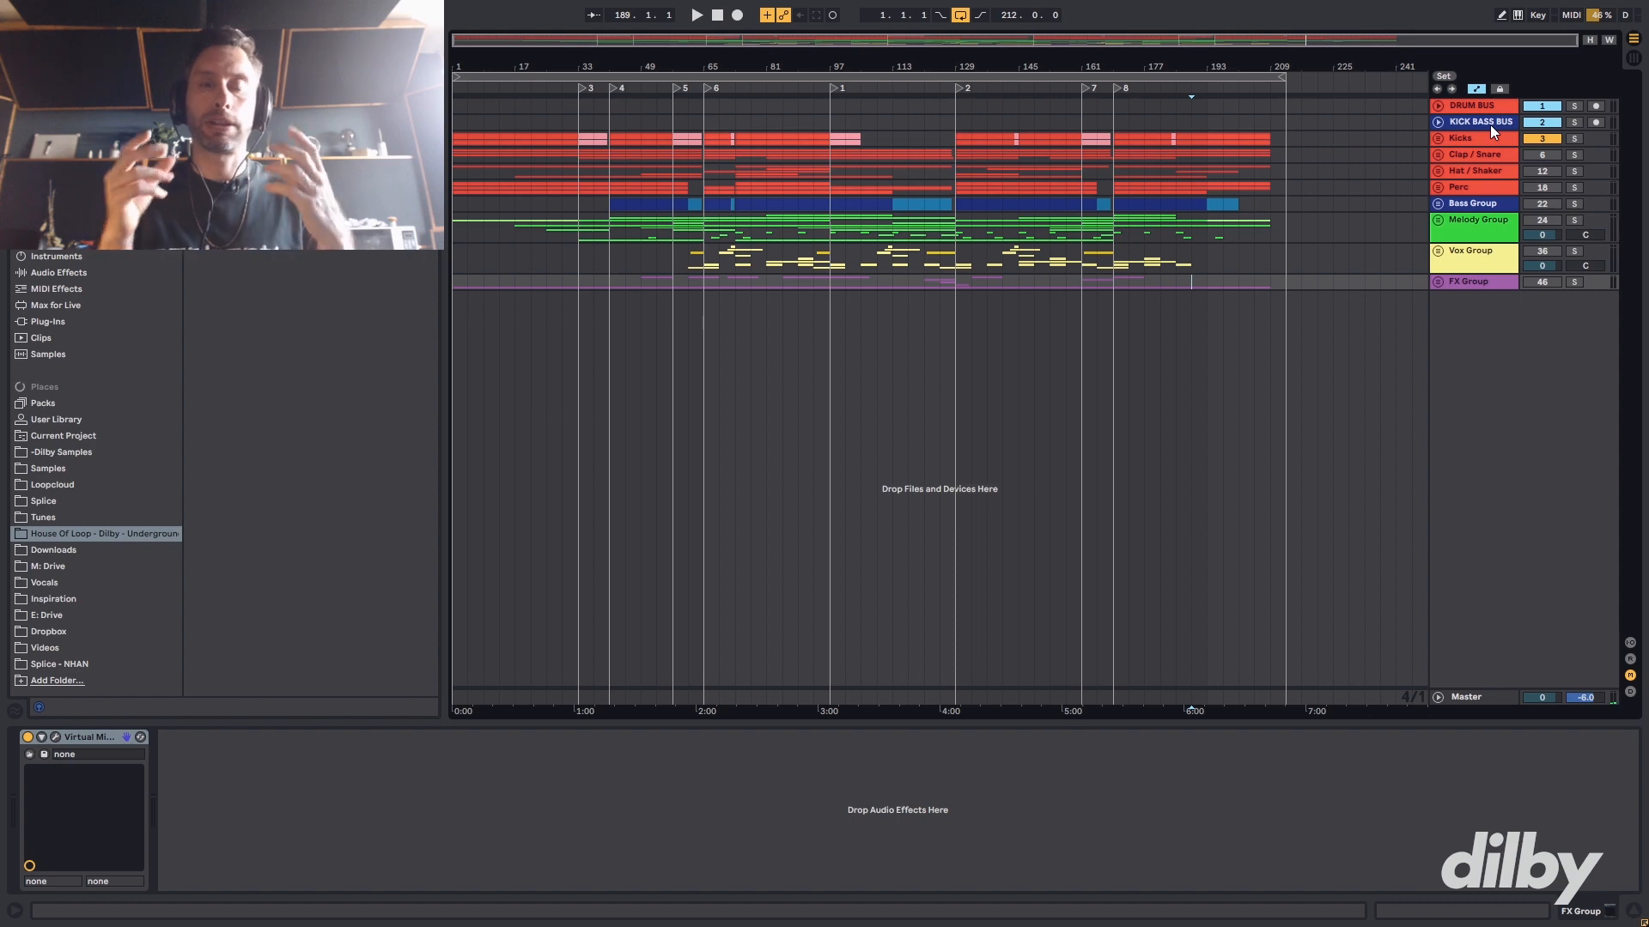
- Solo the Kicks group and audition it briefly
left_click(1474, 139)
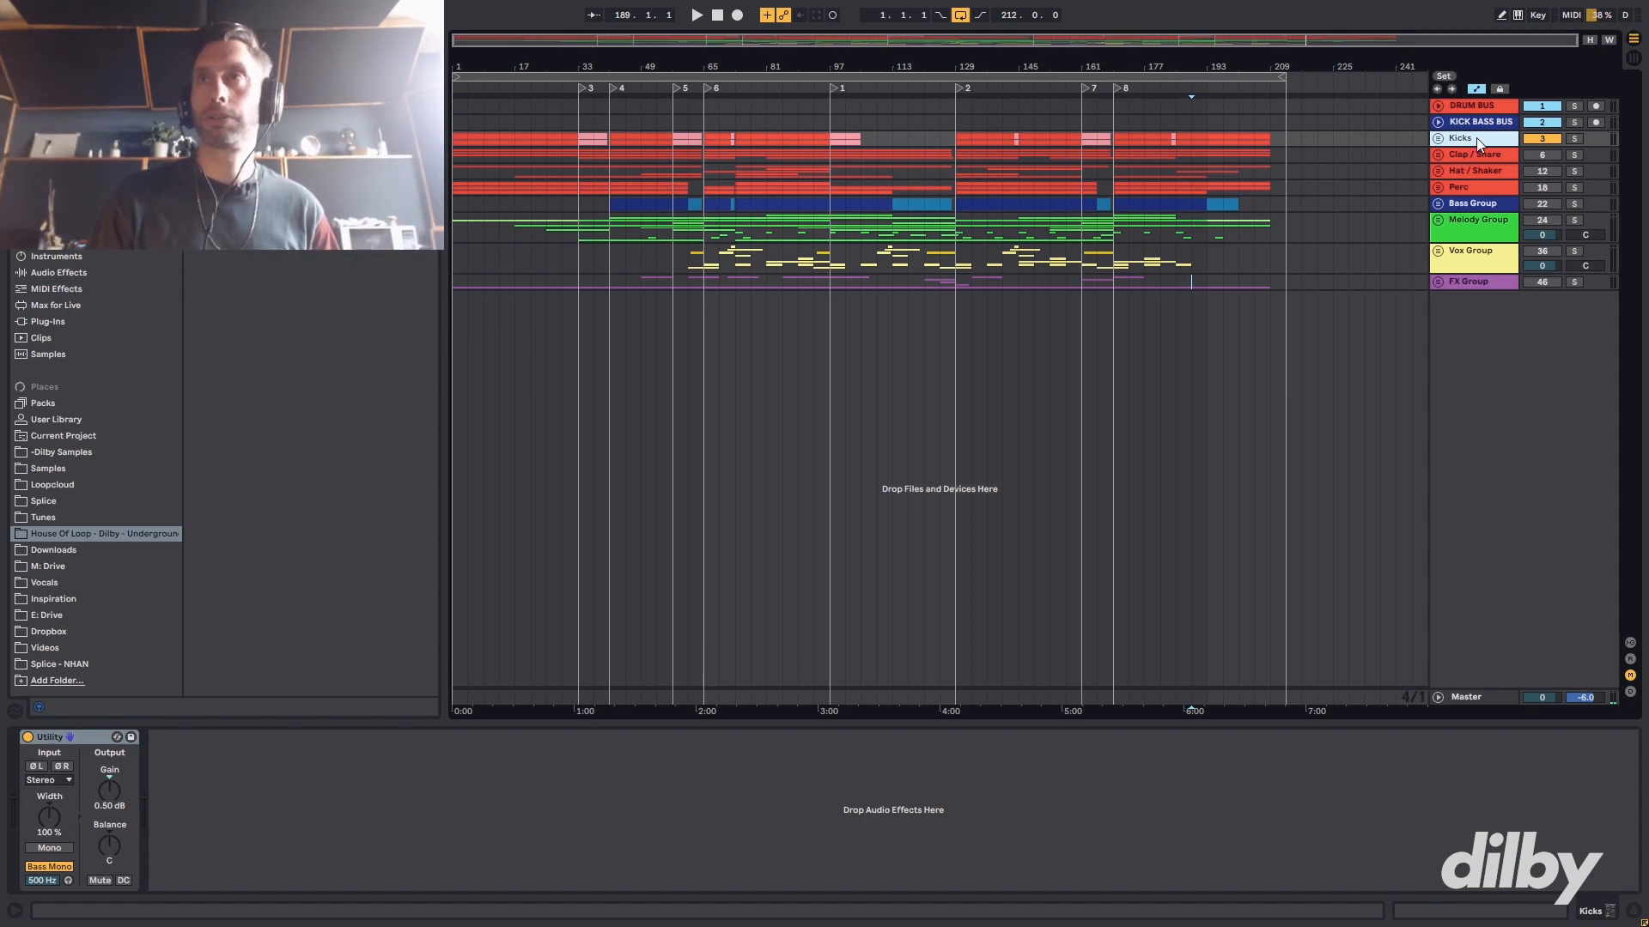
left_click(1575, 138)
key("space")
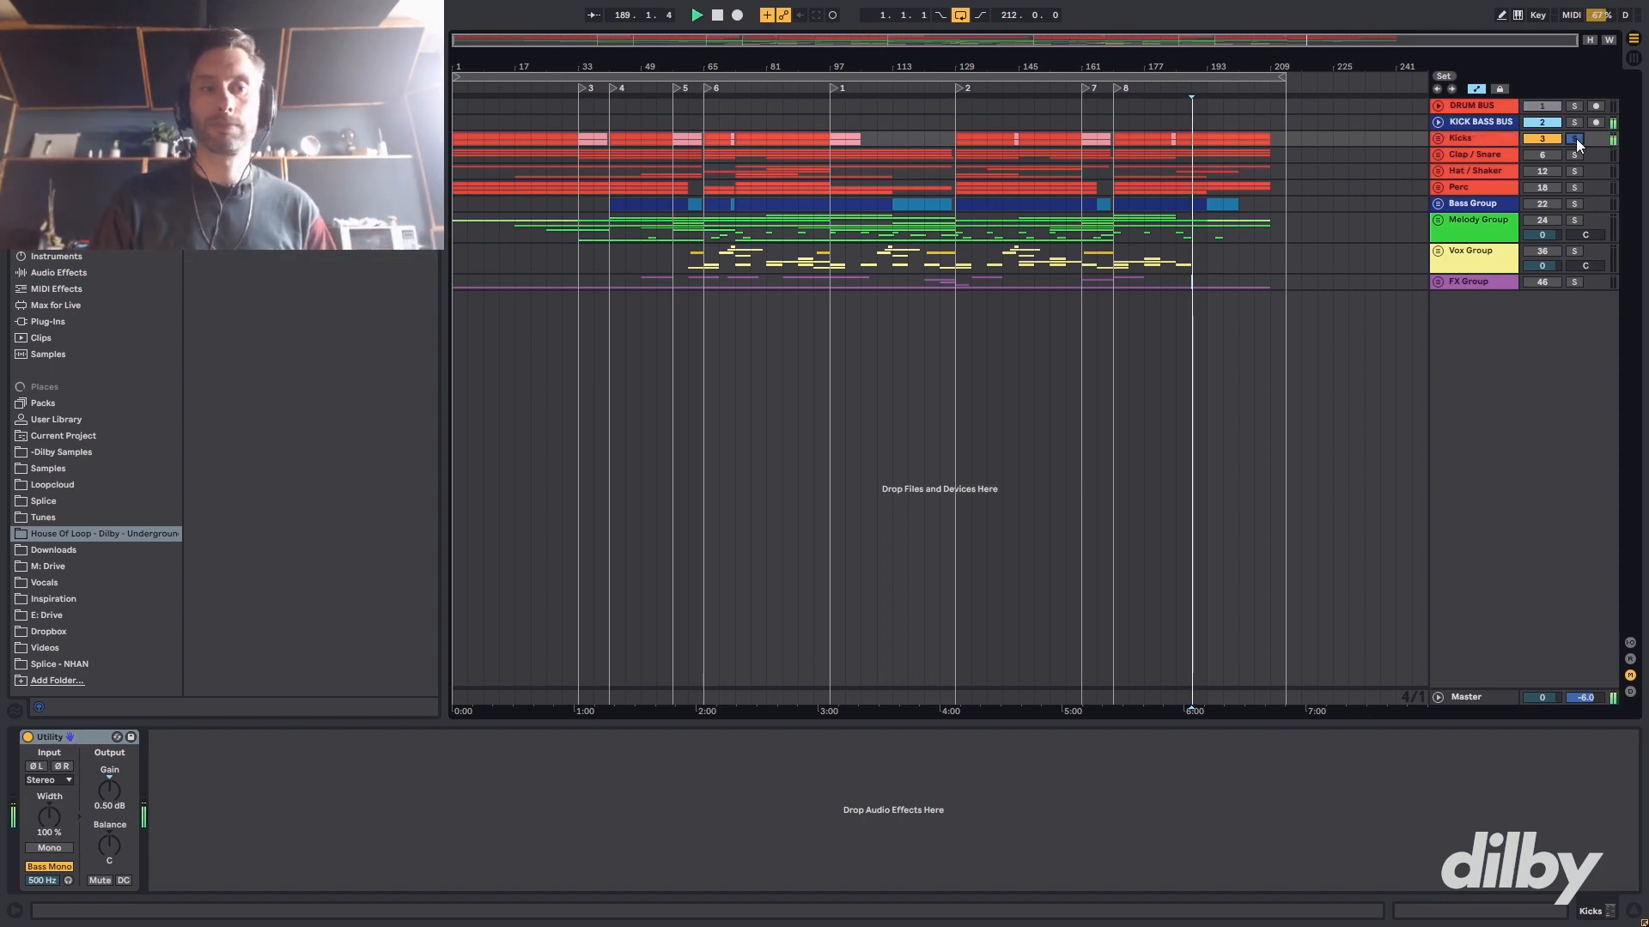
key("space")
- Unfold the Kicks group and audition the Kick track soloed from bar 129, adding the Kick top layer during playback
left_click(1438, 138)
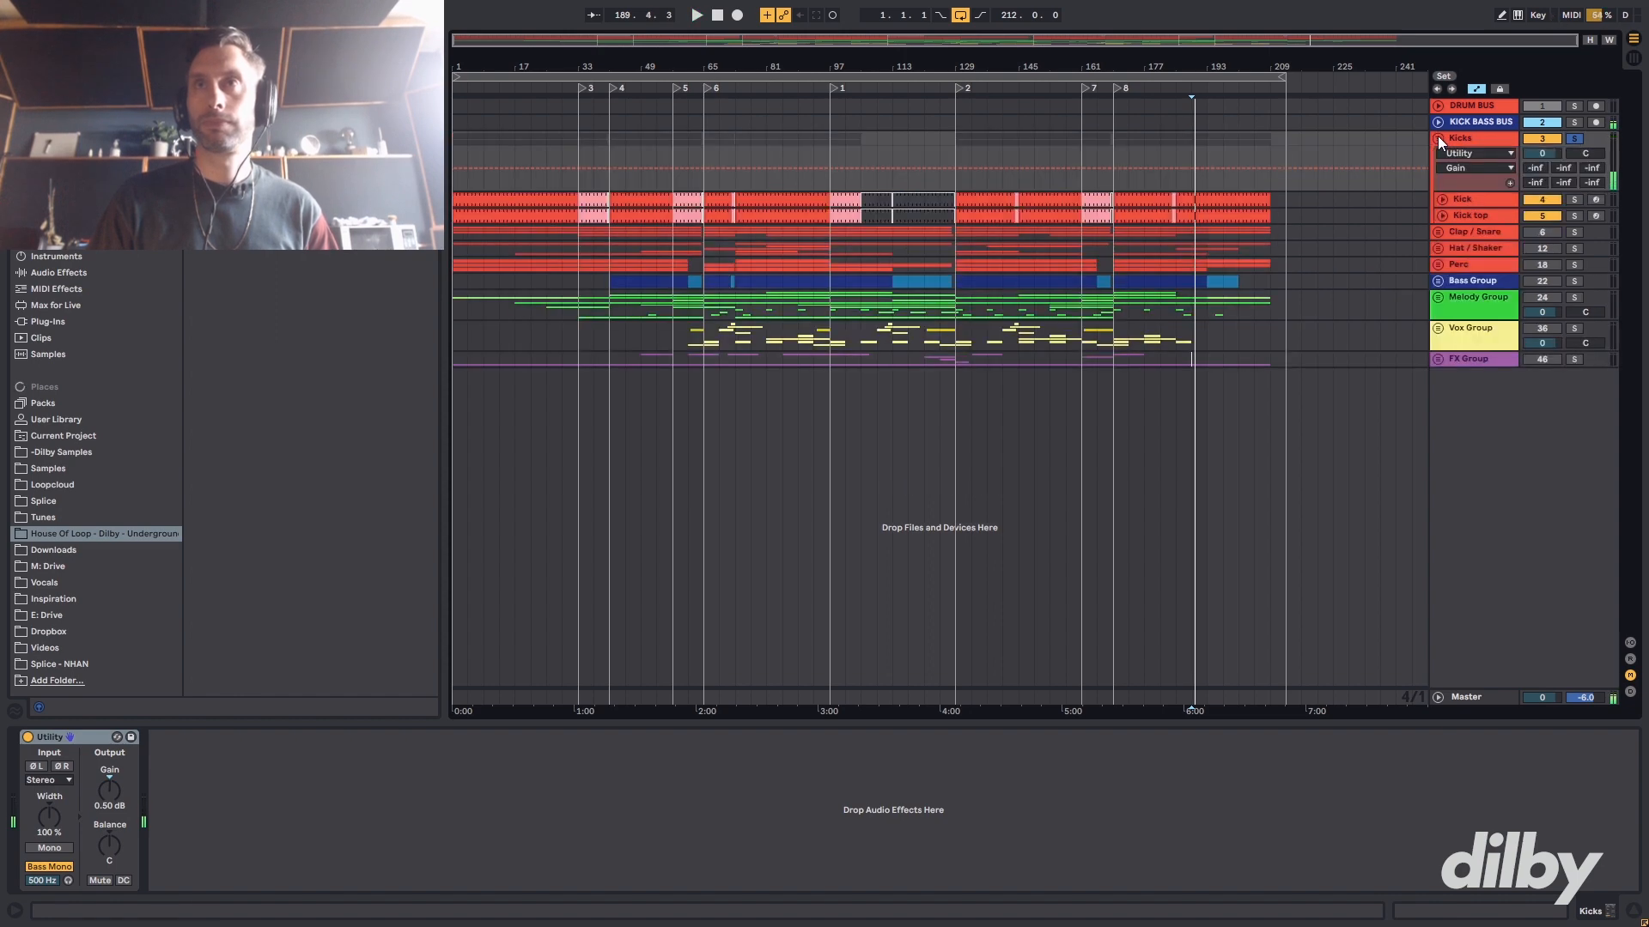
left_click(1023, 194)
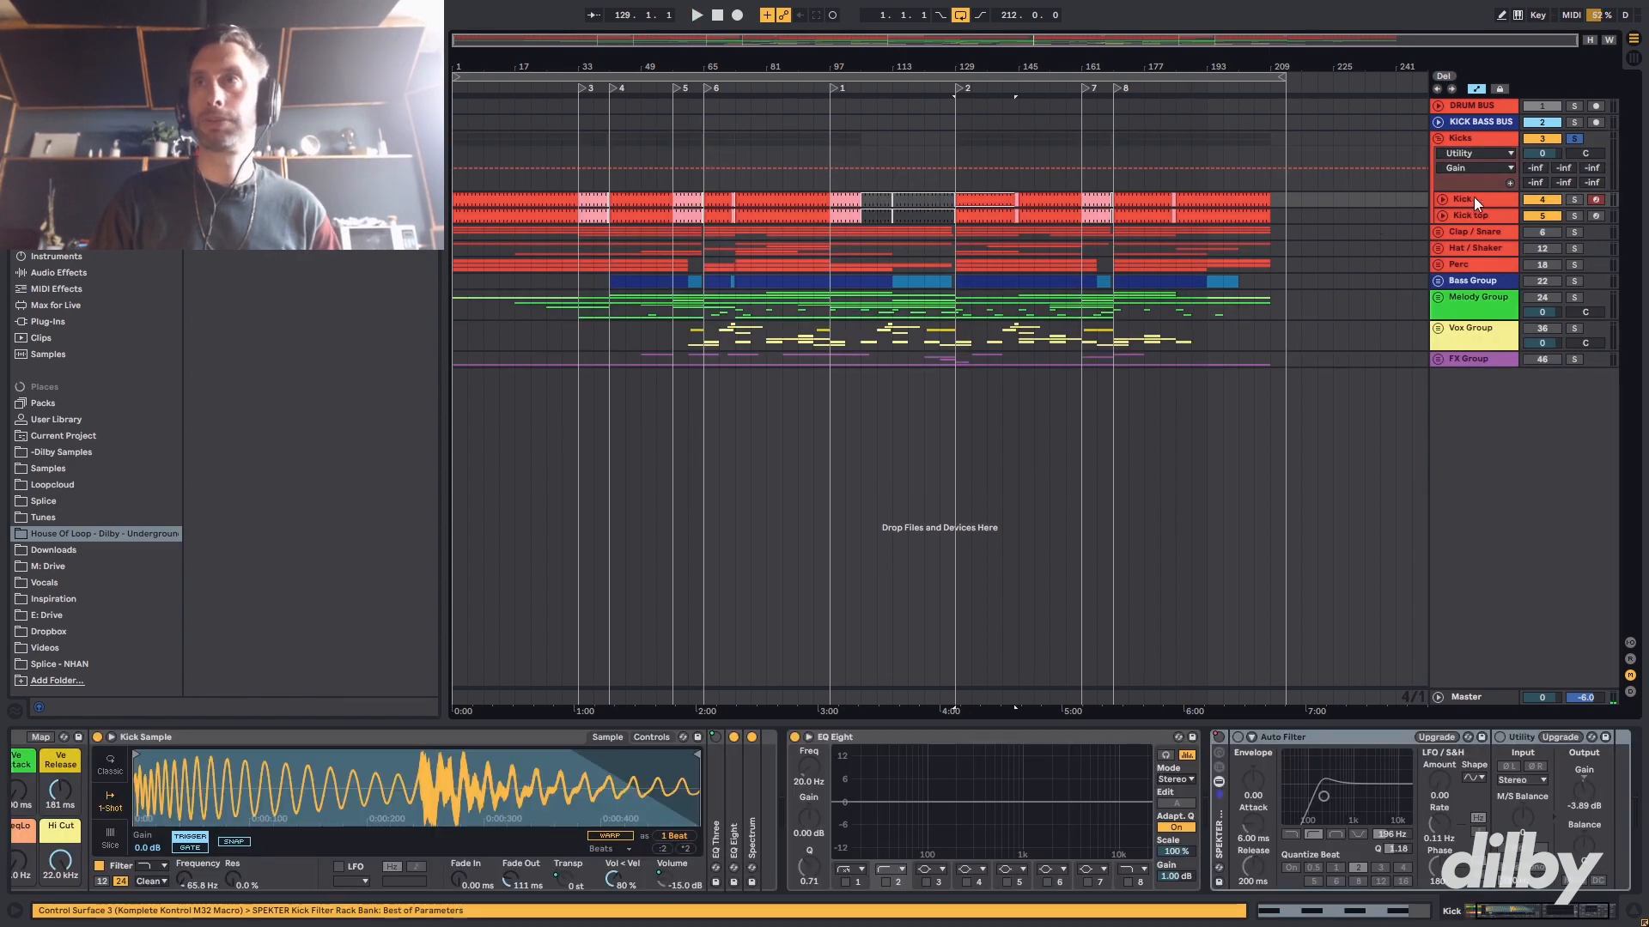
left_click(1576, 201)
key("space")
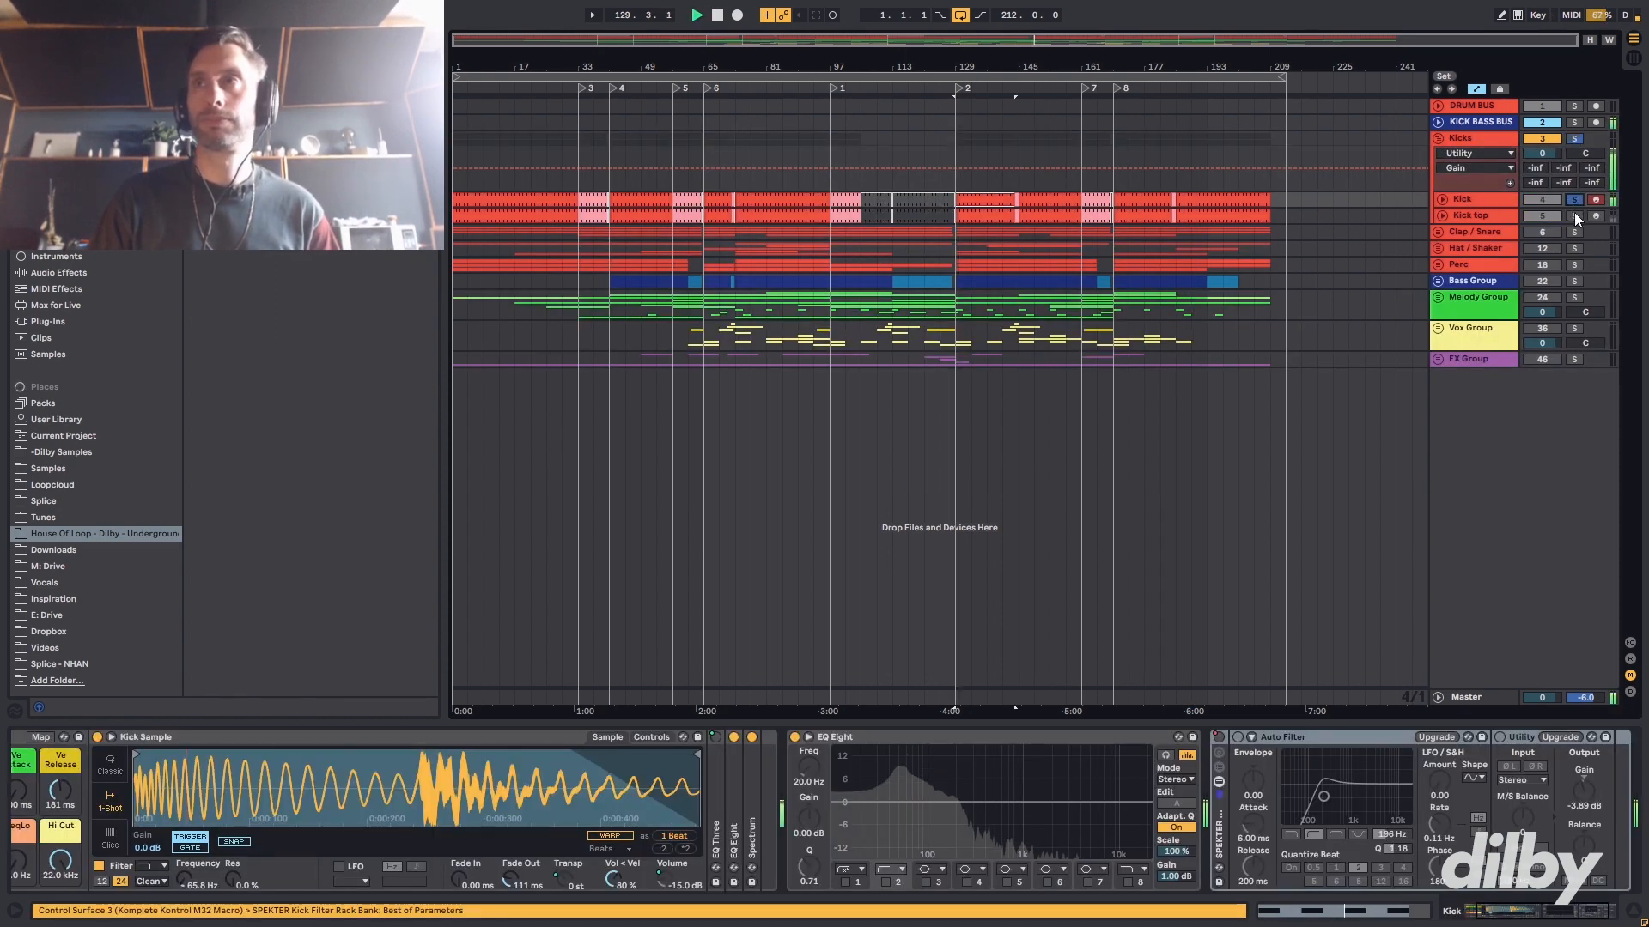
left_click(1575, 217)
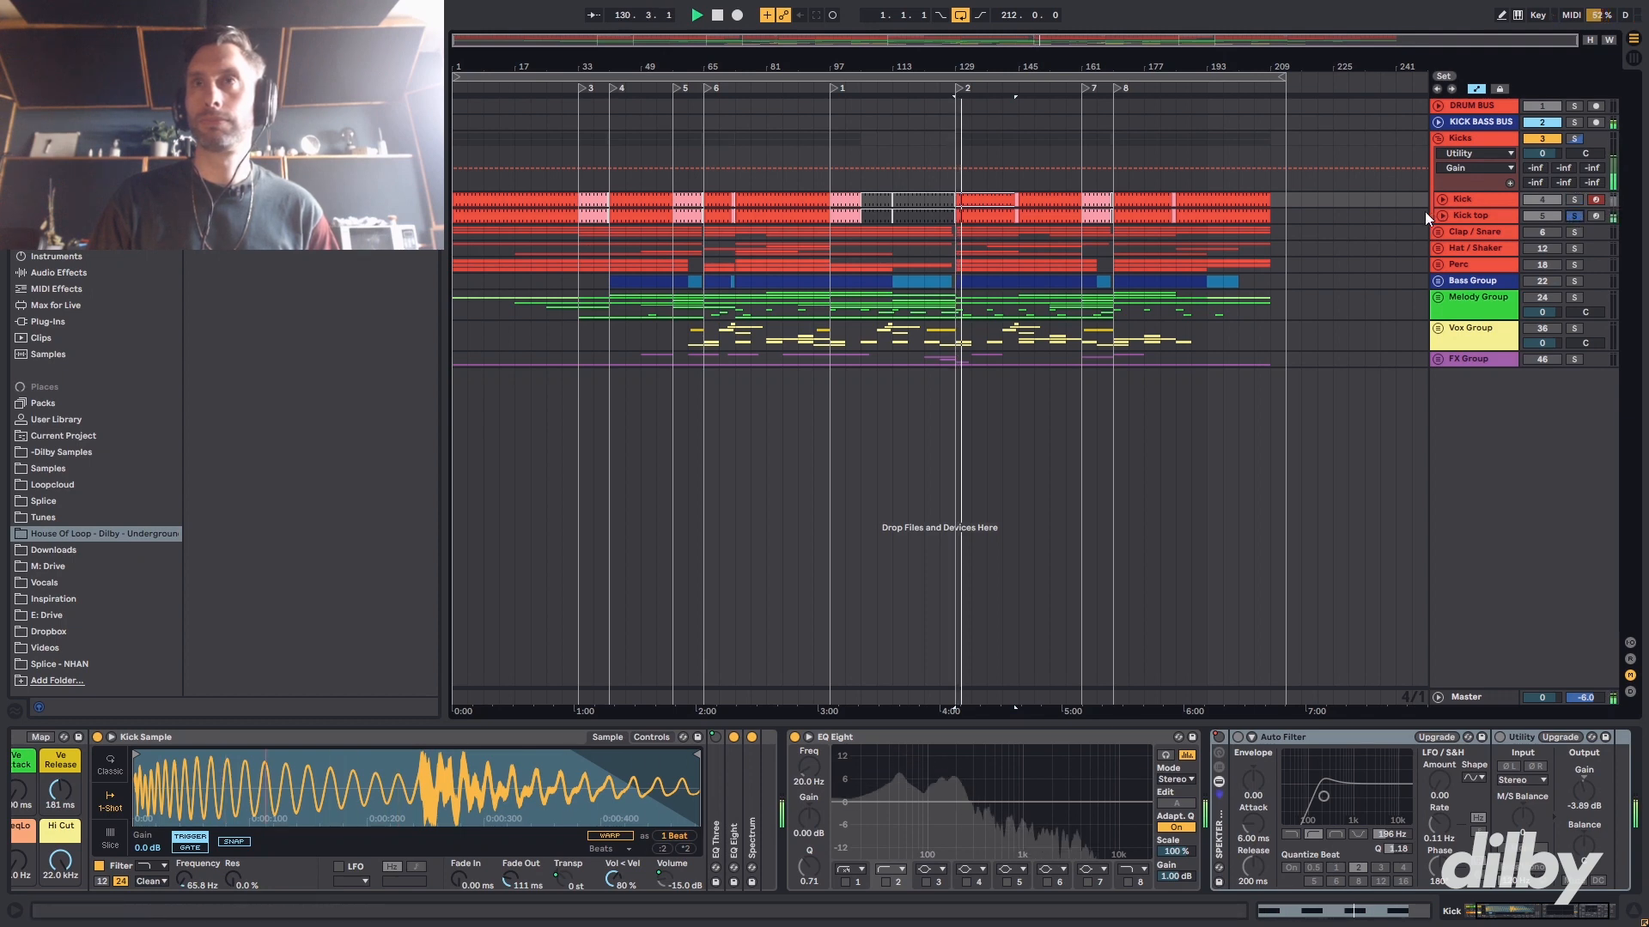
key("space")
- Bring the Kick track's sampler into view, solo the track and play it from its clip at bar 73
left_click(1054, 200)
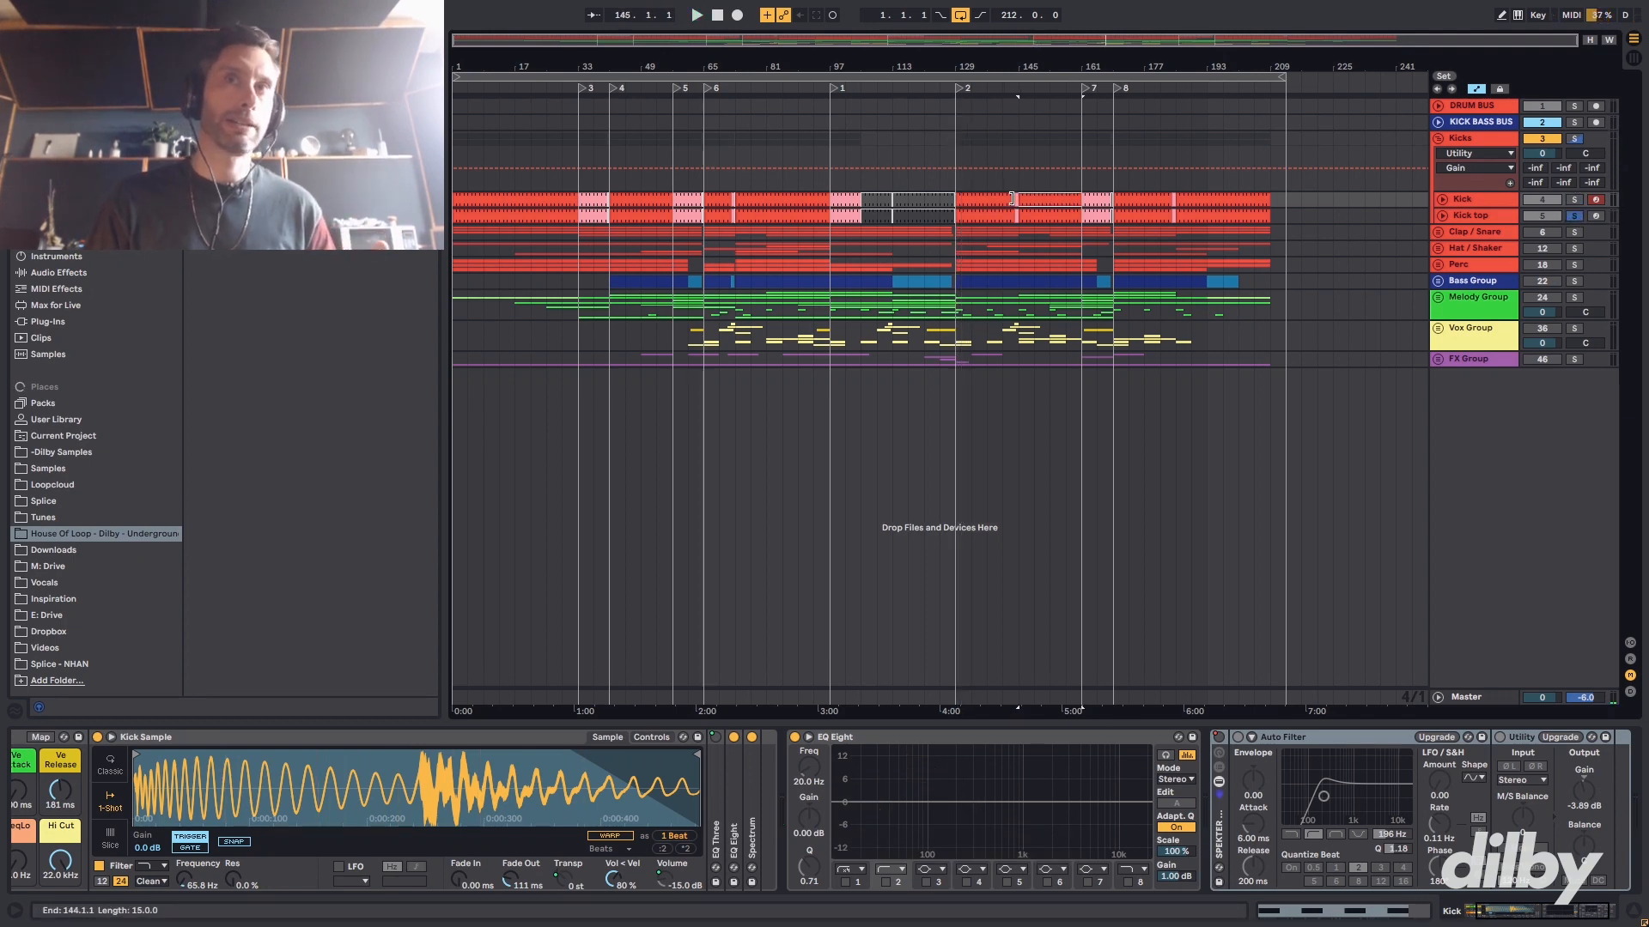
scroll(756, 763, "left", 3)
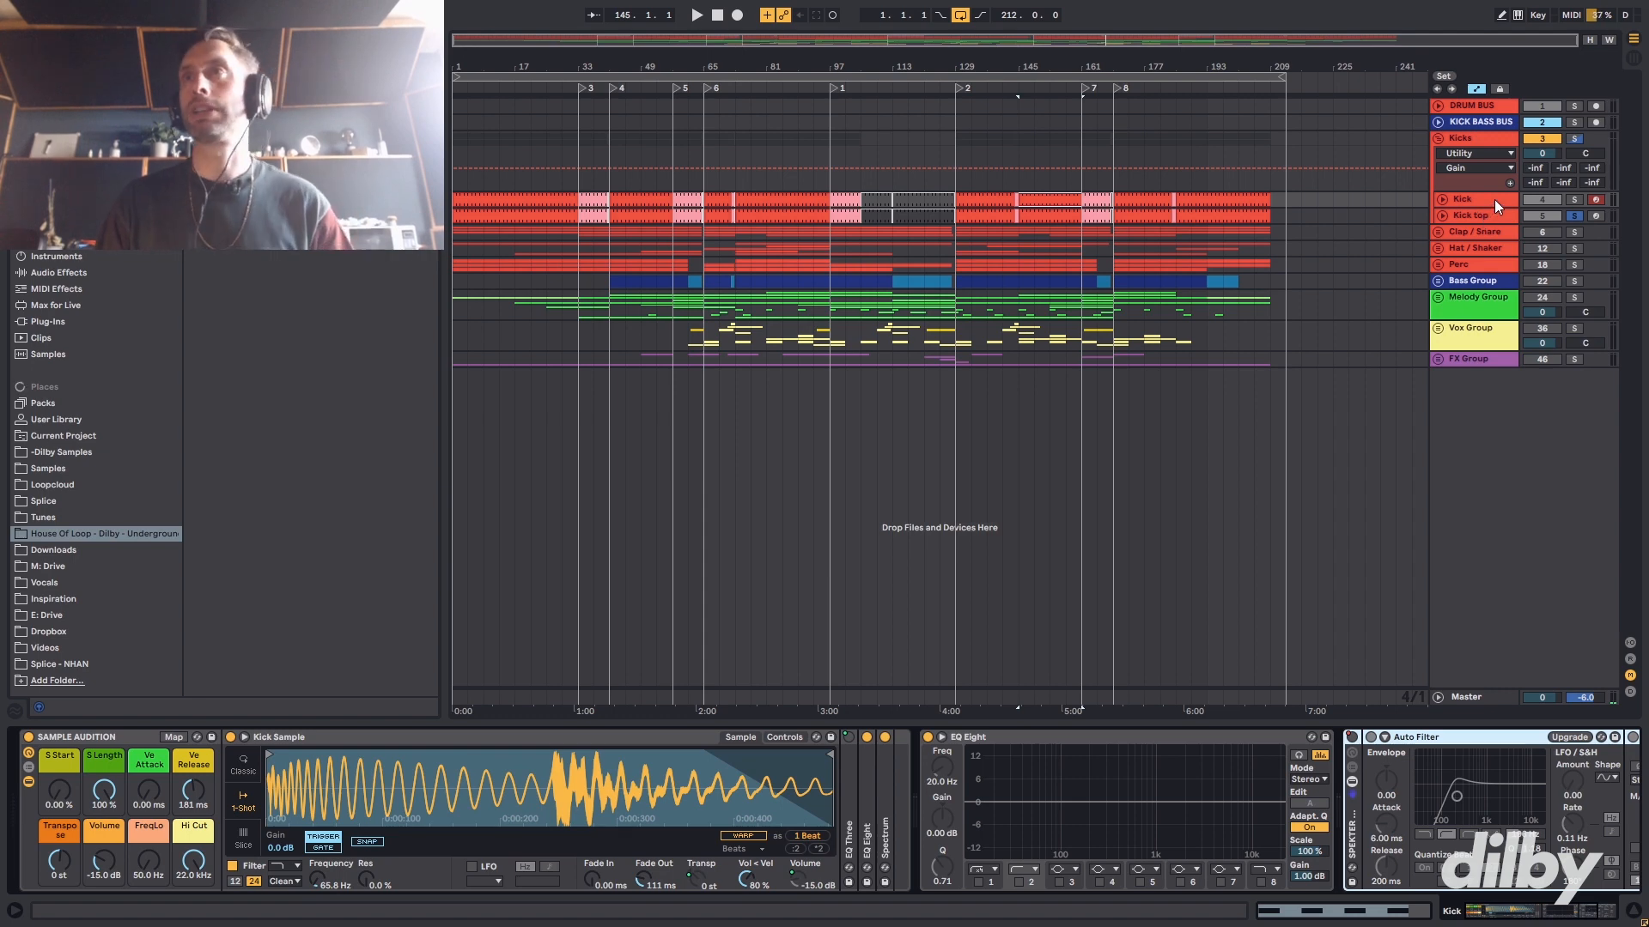
left_click(1575, 199)
left_click(778, 199)
key("space")
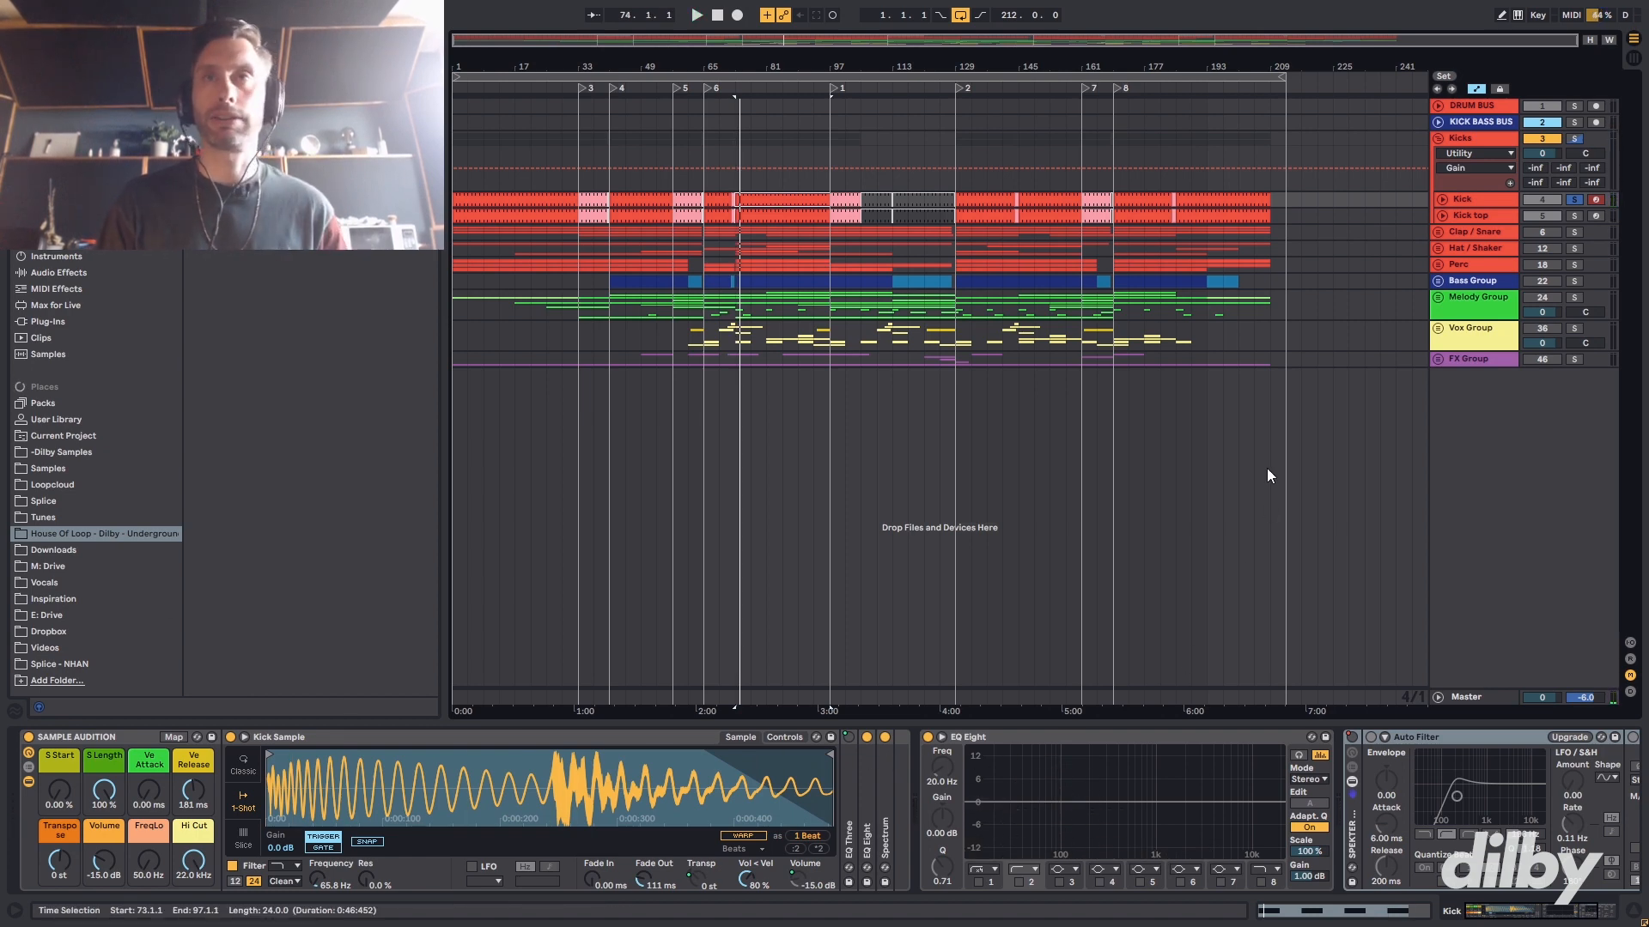
- Solo the Kick top track, show its devices and audition the layer by itself
left_click(1573, 216)
left_click(1501, 210)
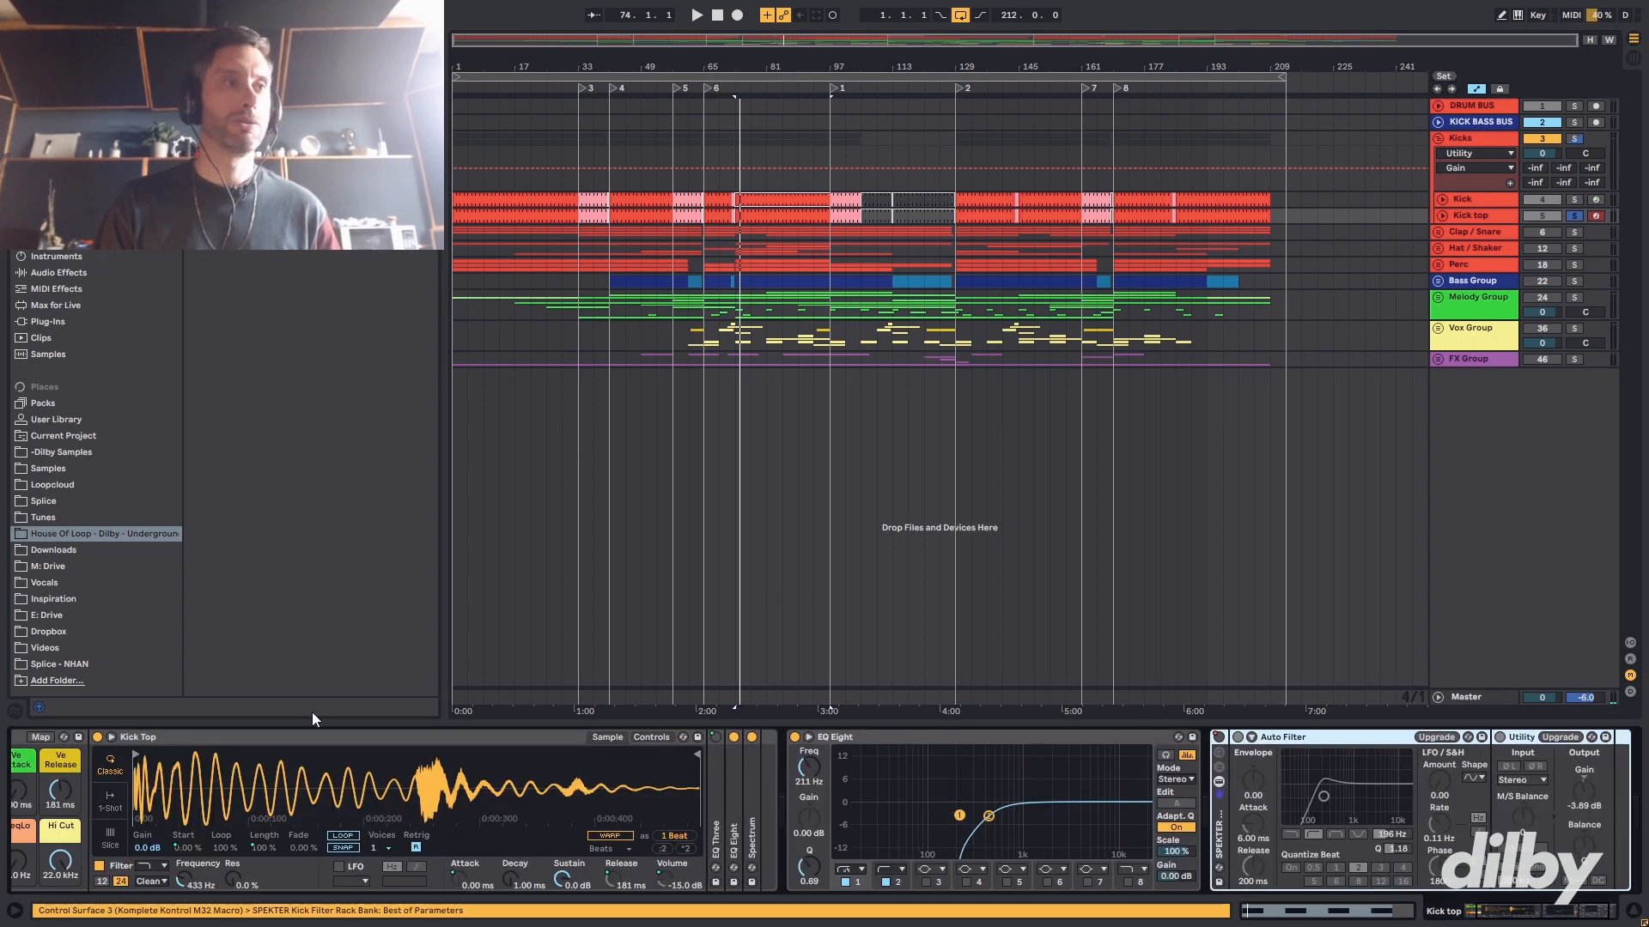
key("space")
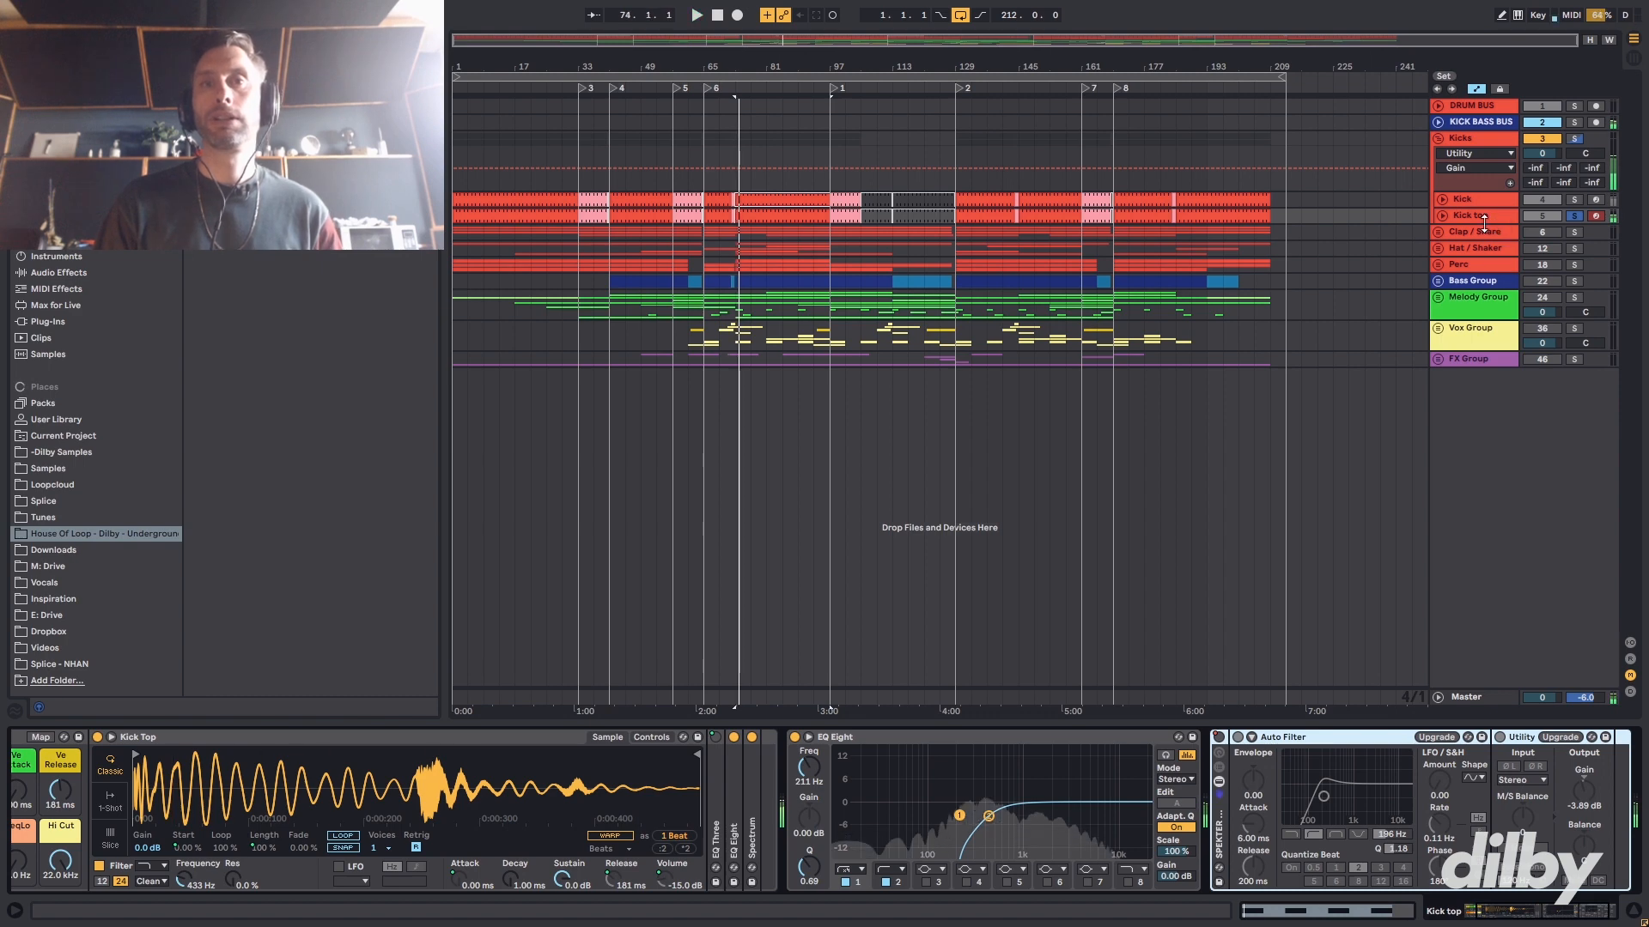
key("space")
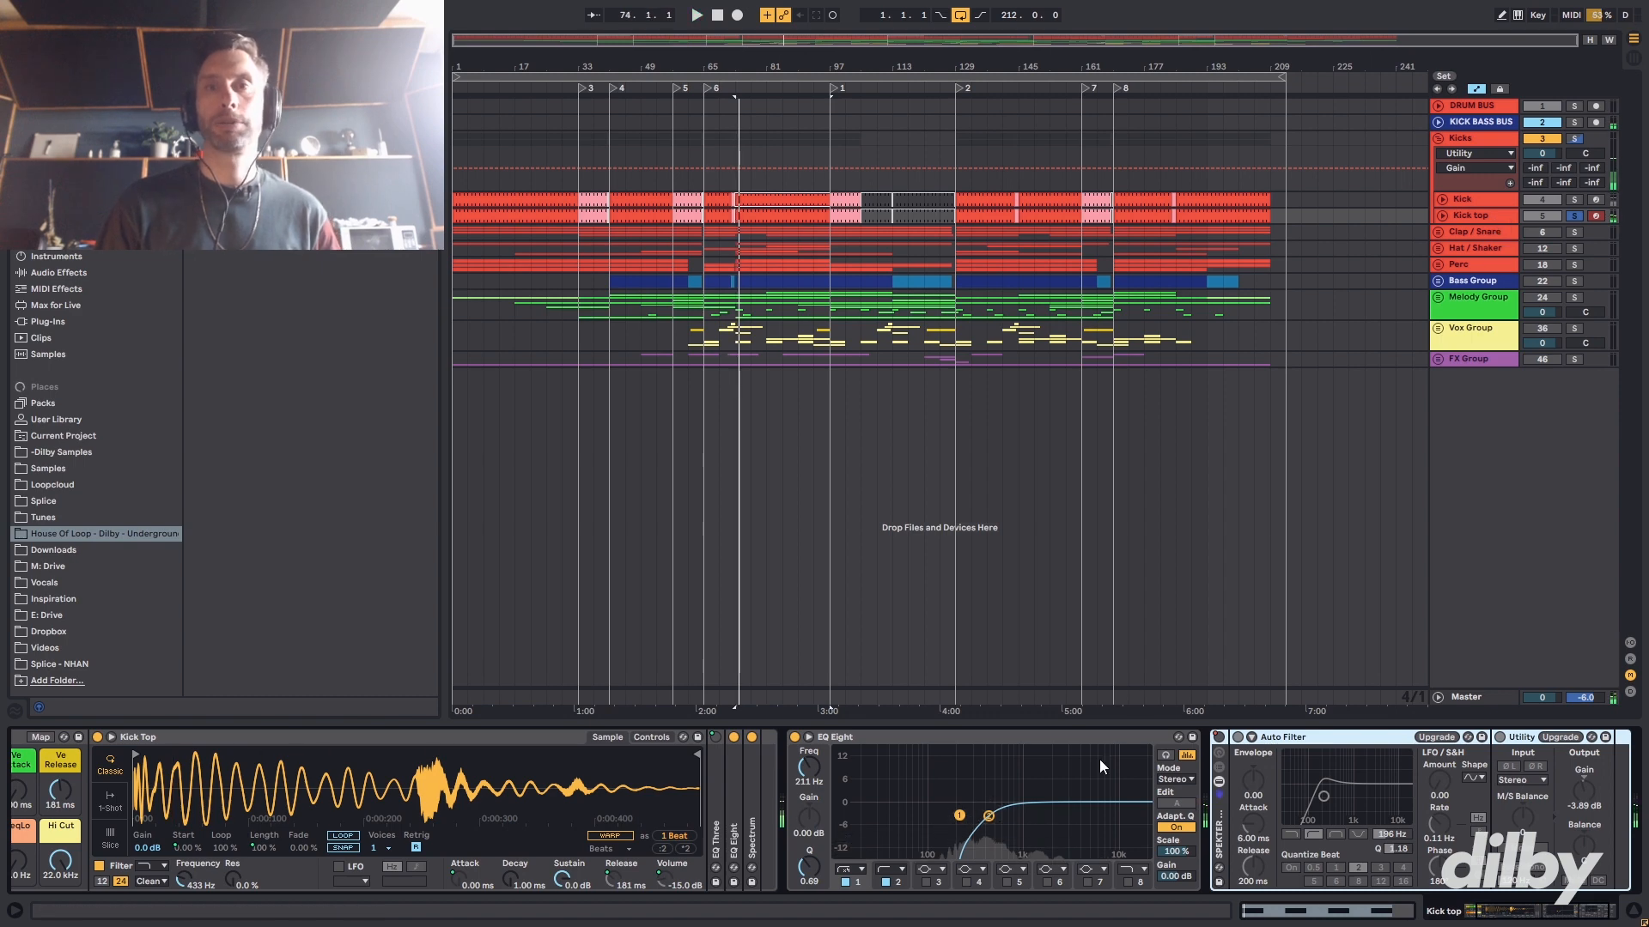
- Audition Kick top with its EQ Eight bypassed, re-enable the EQ and solo the Kick track alongside it
left_click(795, 737)
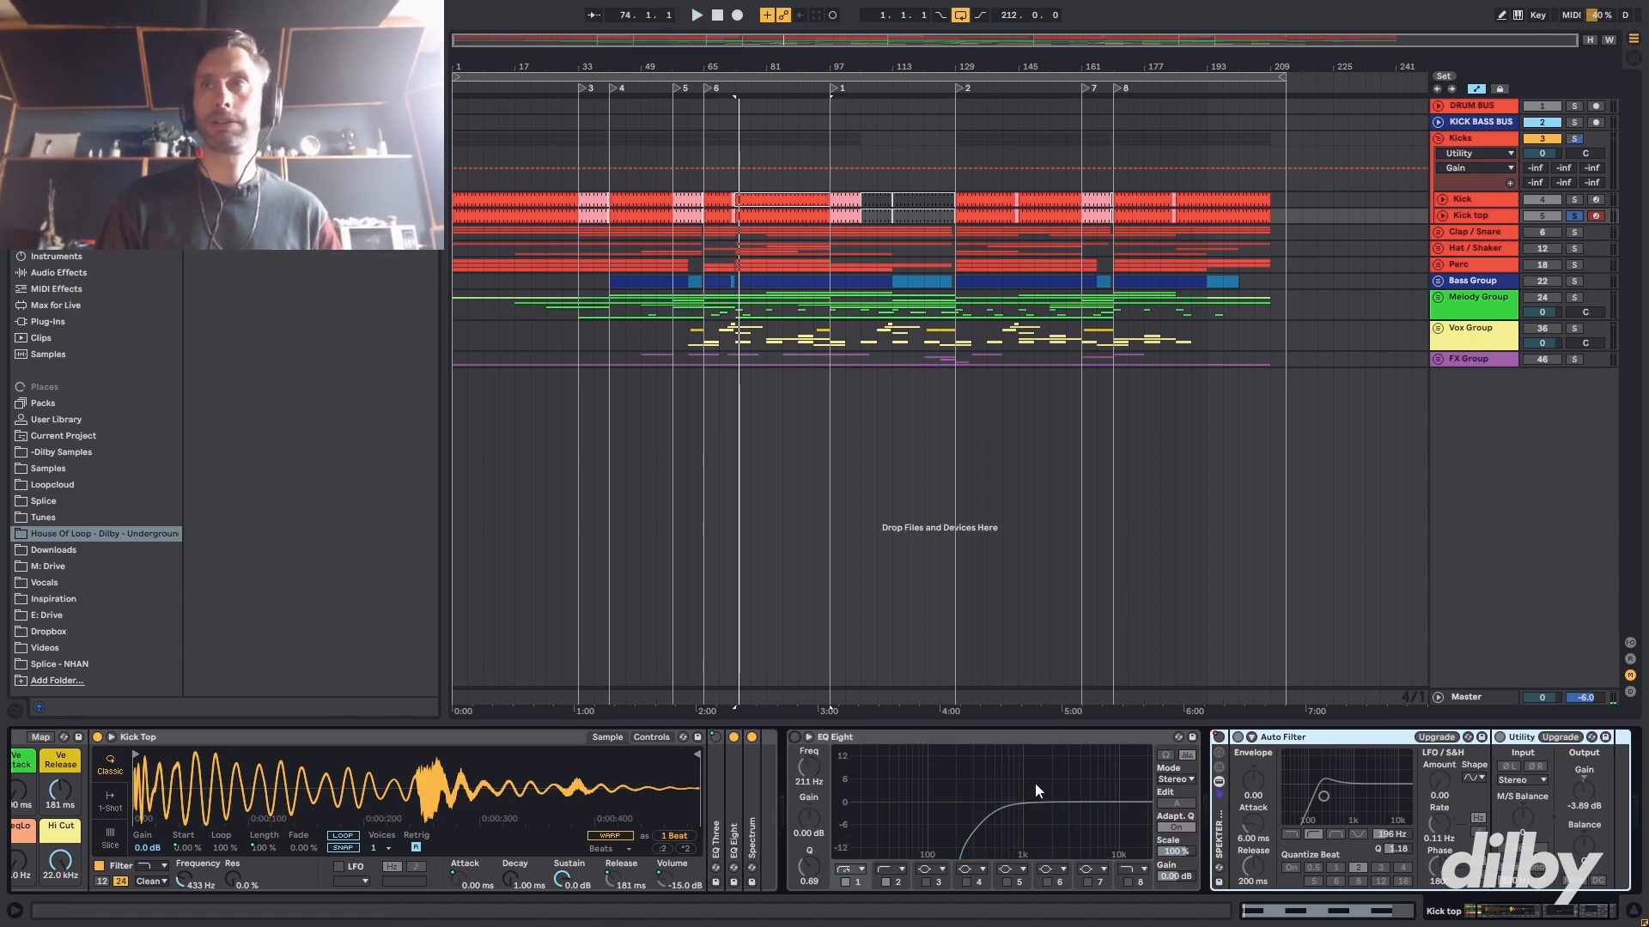
key("space")
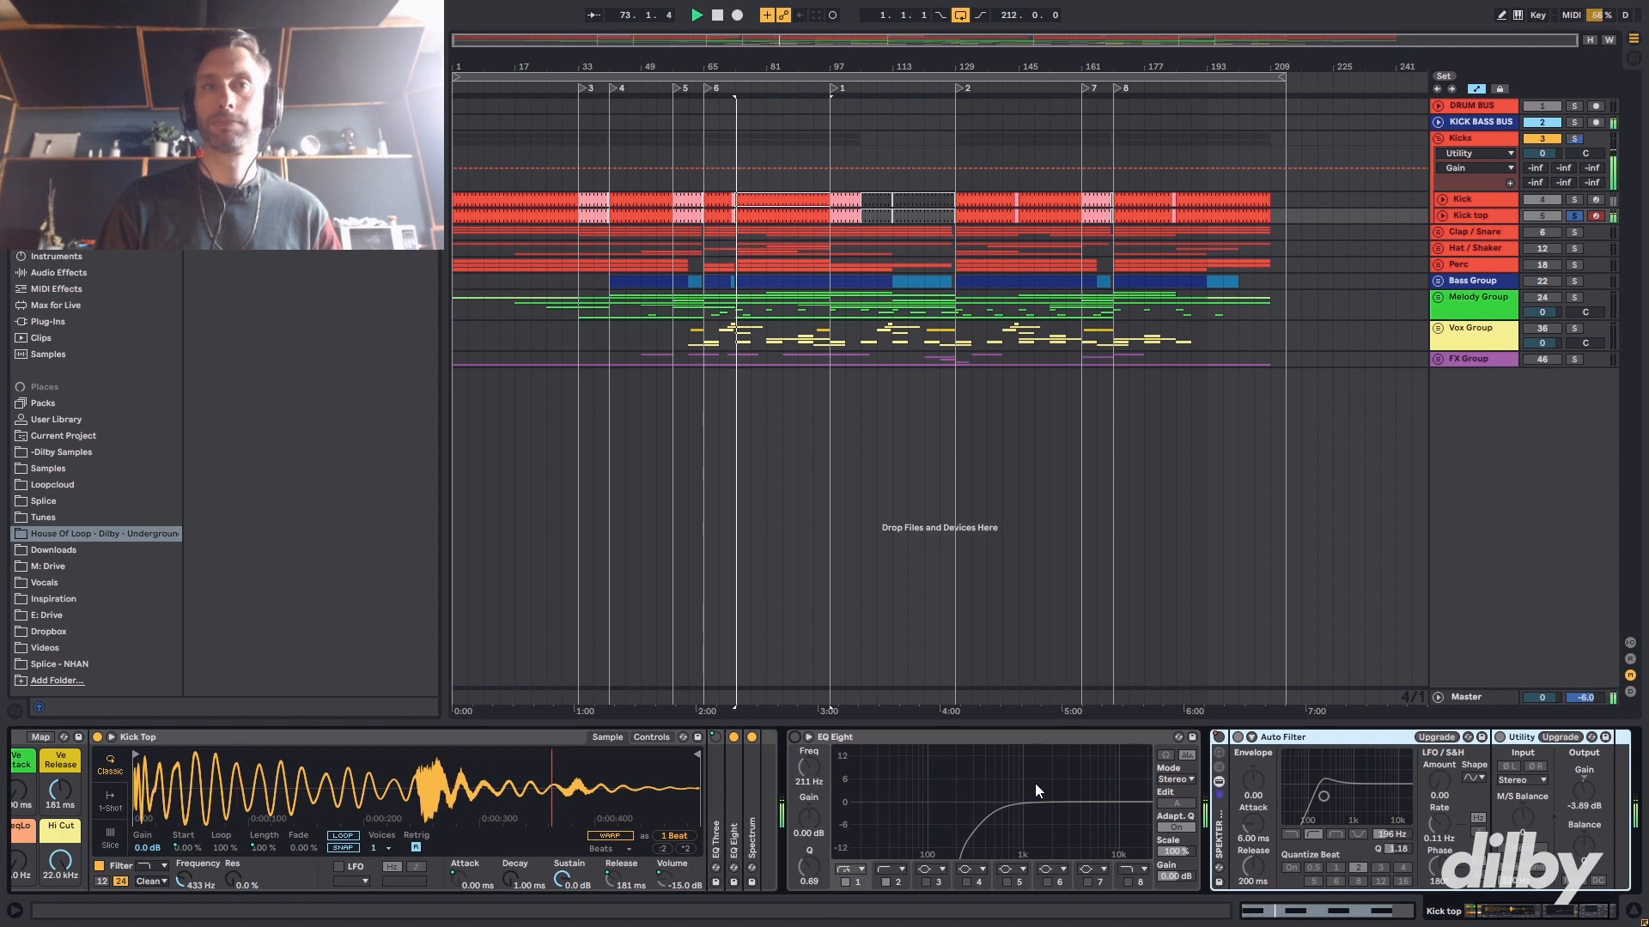
left_click(792, 735)
left_click(1574, 199)
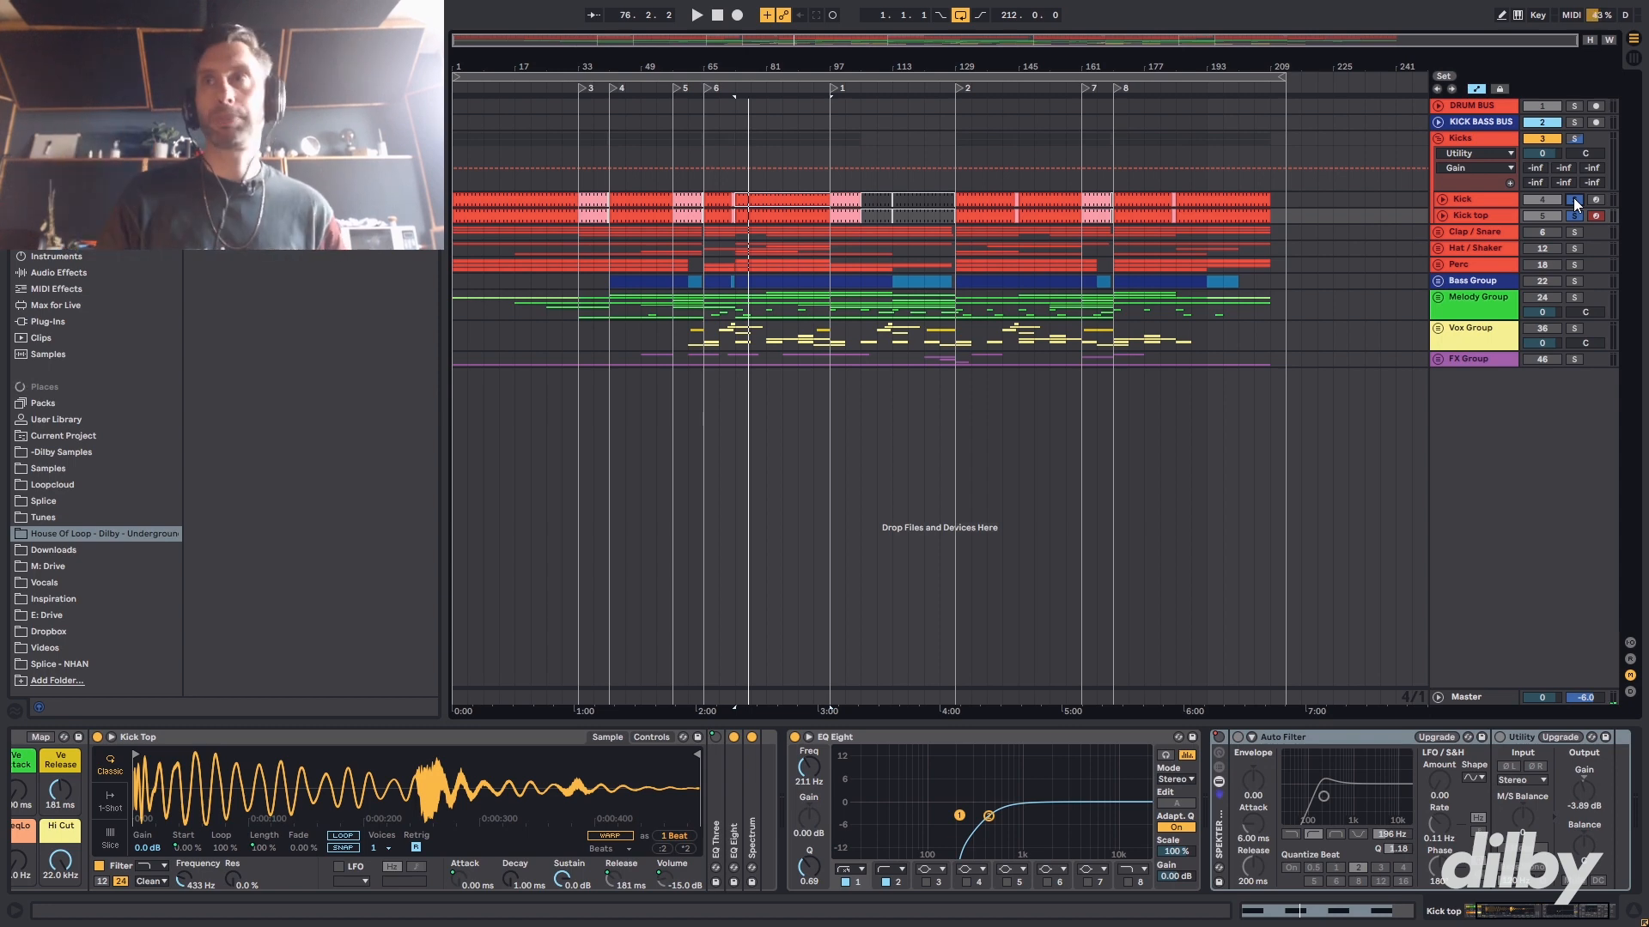
left_click(1574, 200)
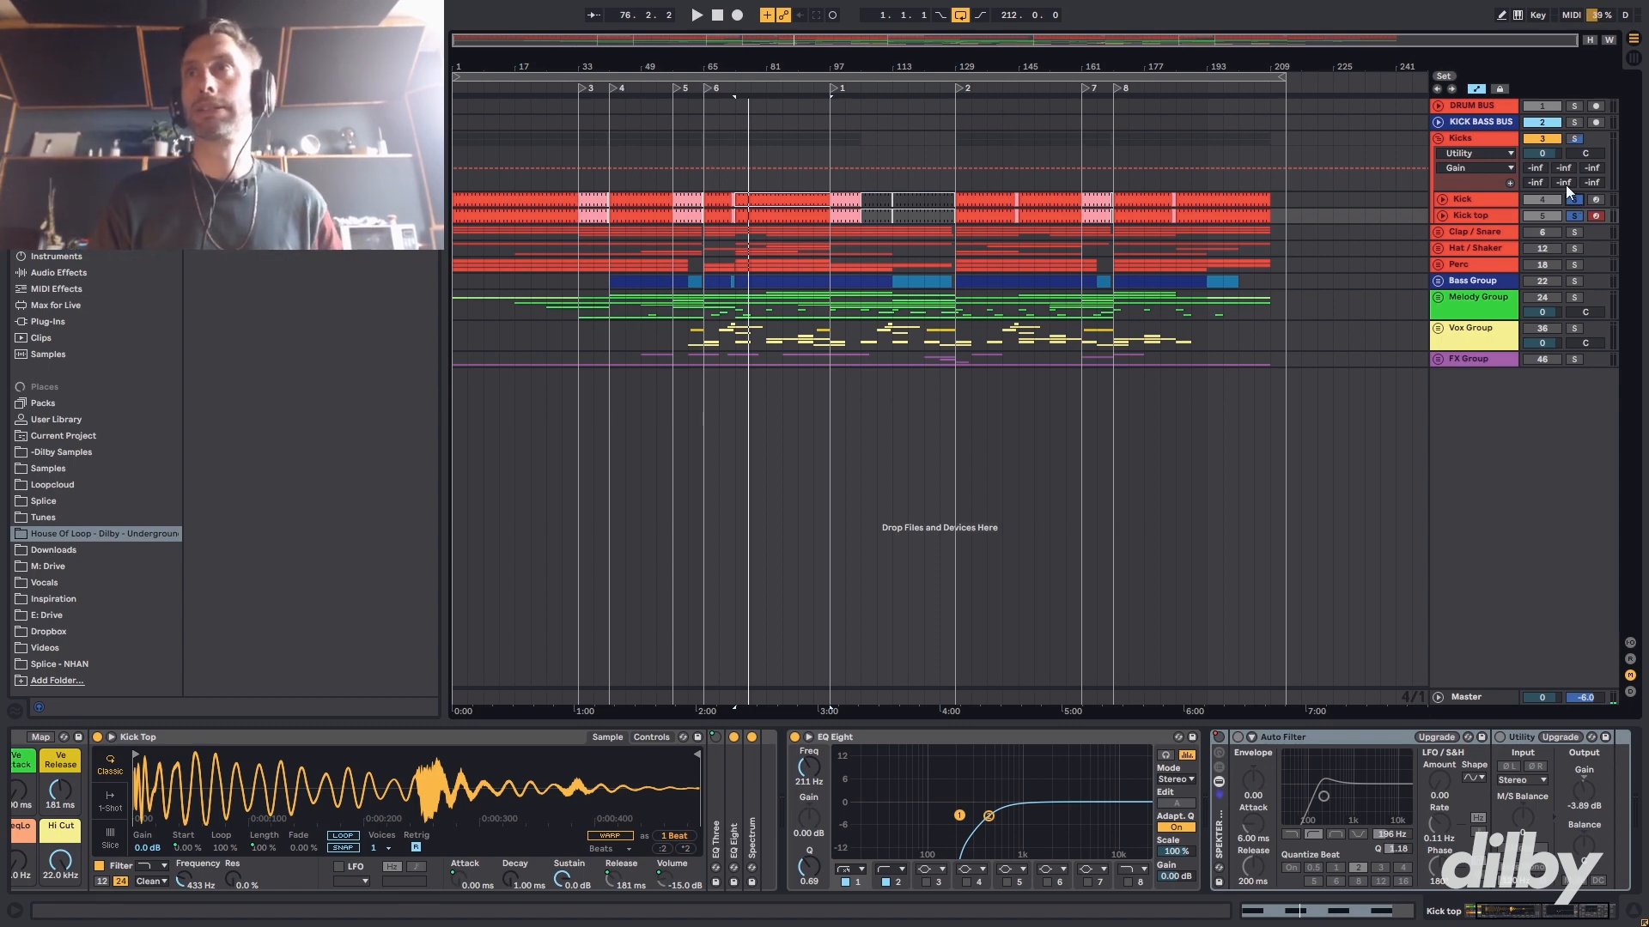
- Show the SPEKTER kick filter rack's Device On automation in a new lane on the Kick track and inspect it at bar 33
right_click(1220, 739)
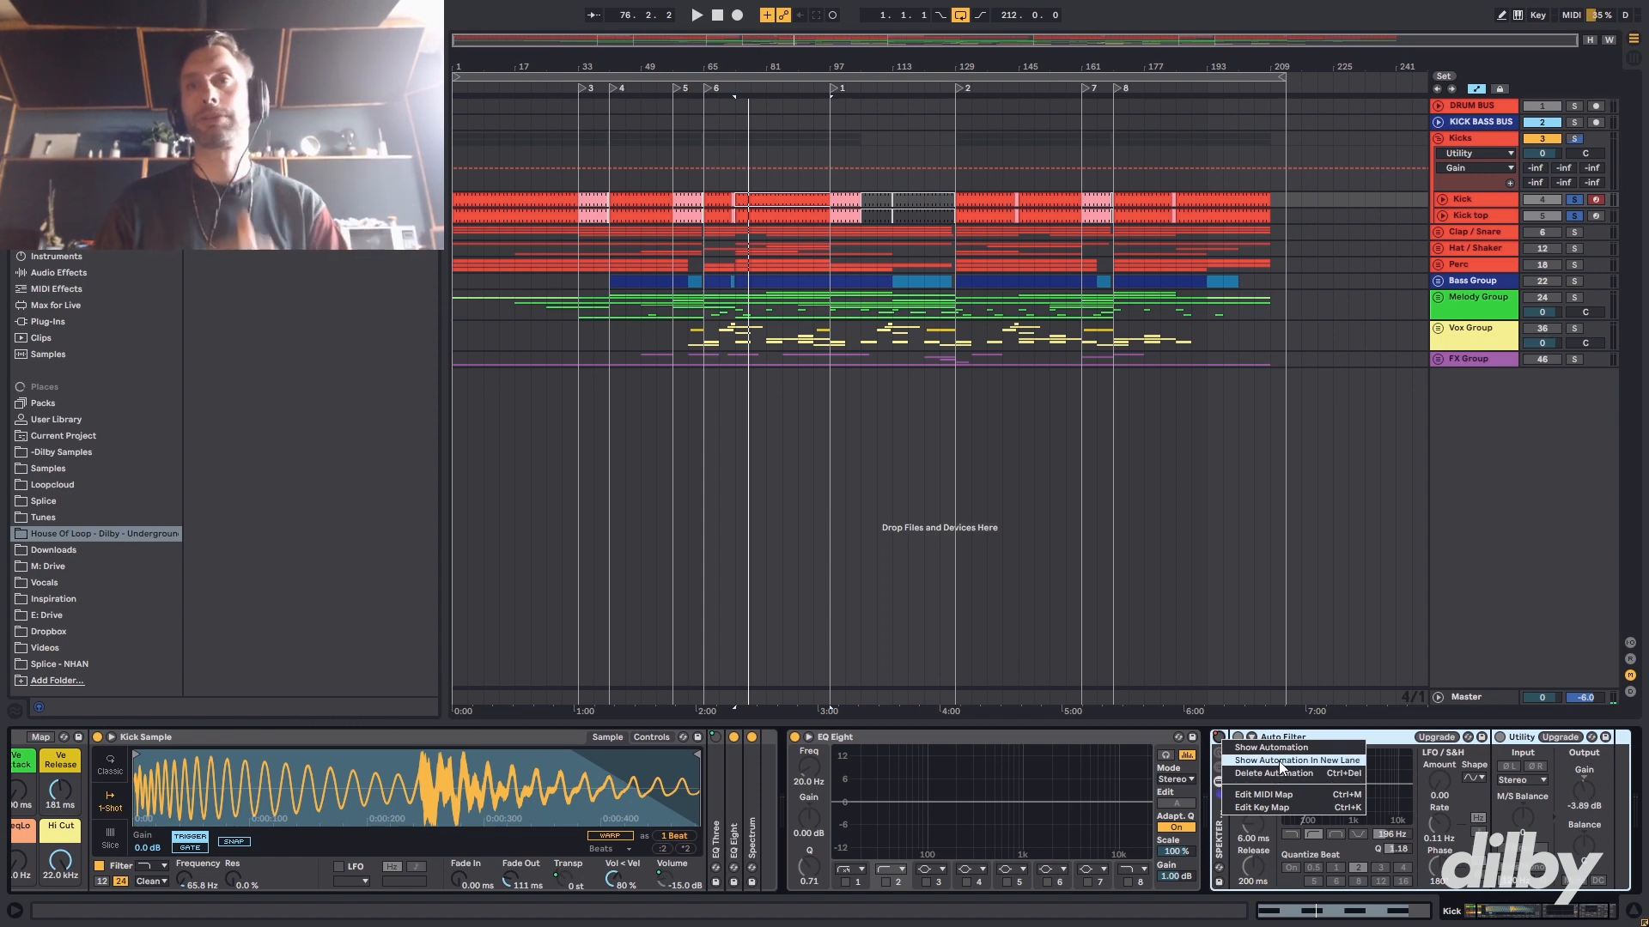
left_click(1272, 760)
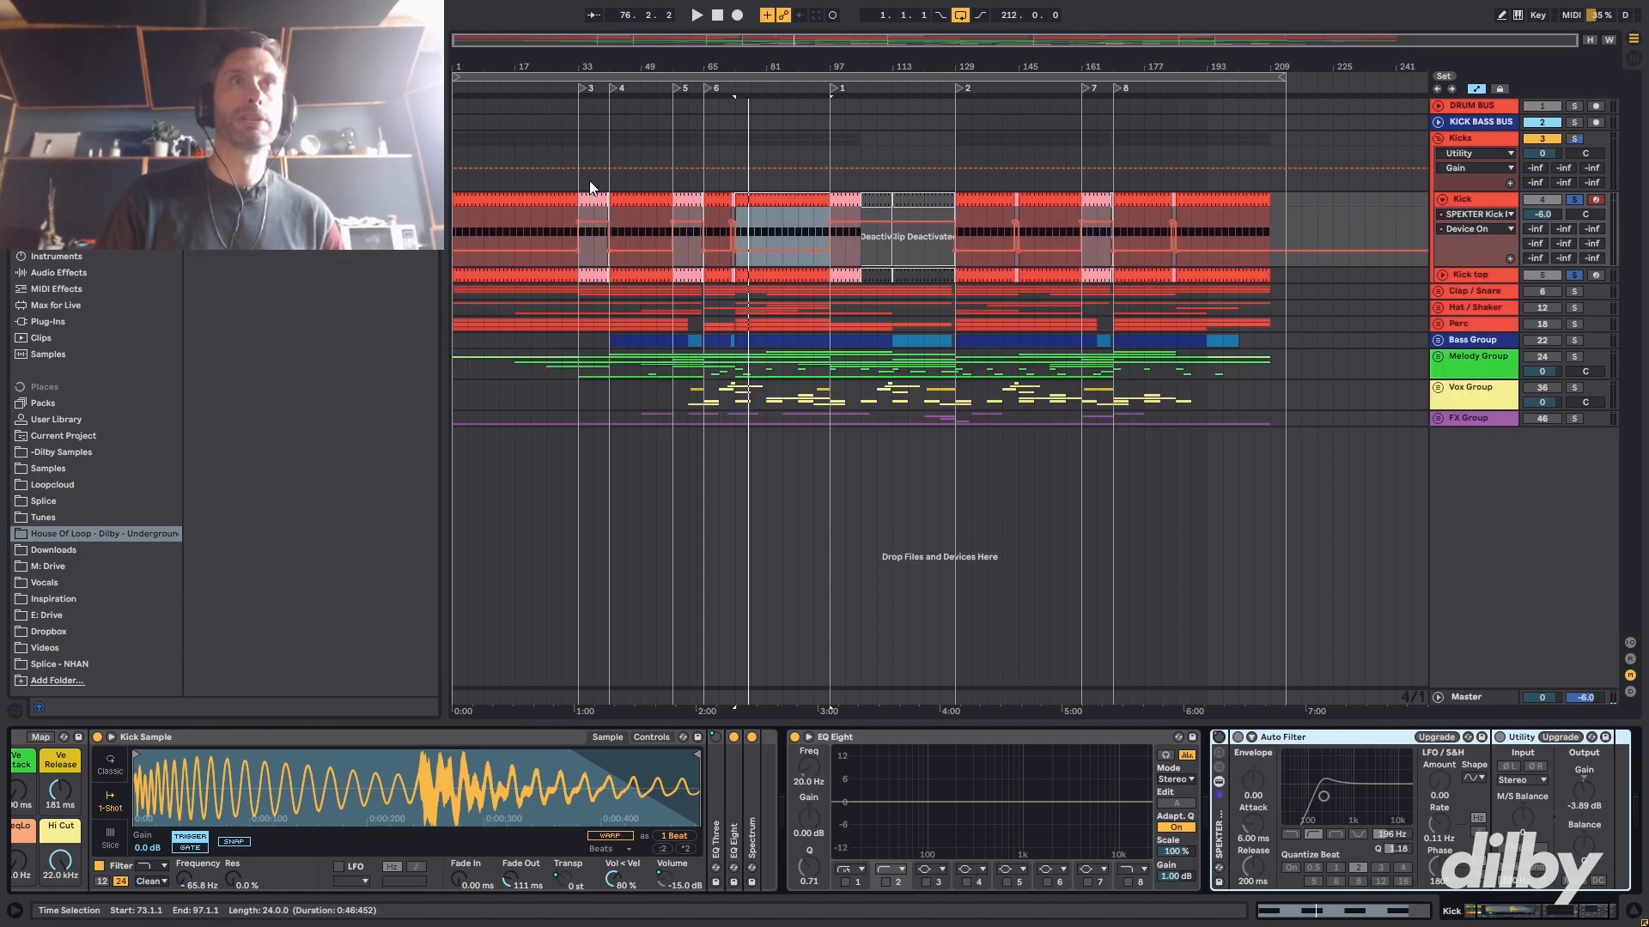
left_click(589, 213)
left_click(589, 216)
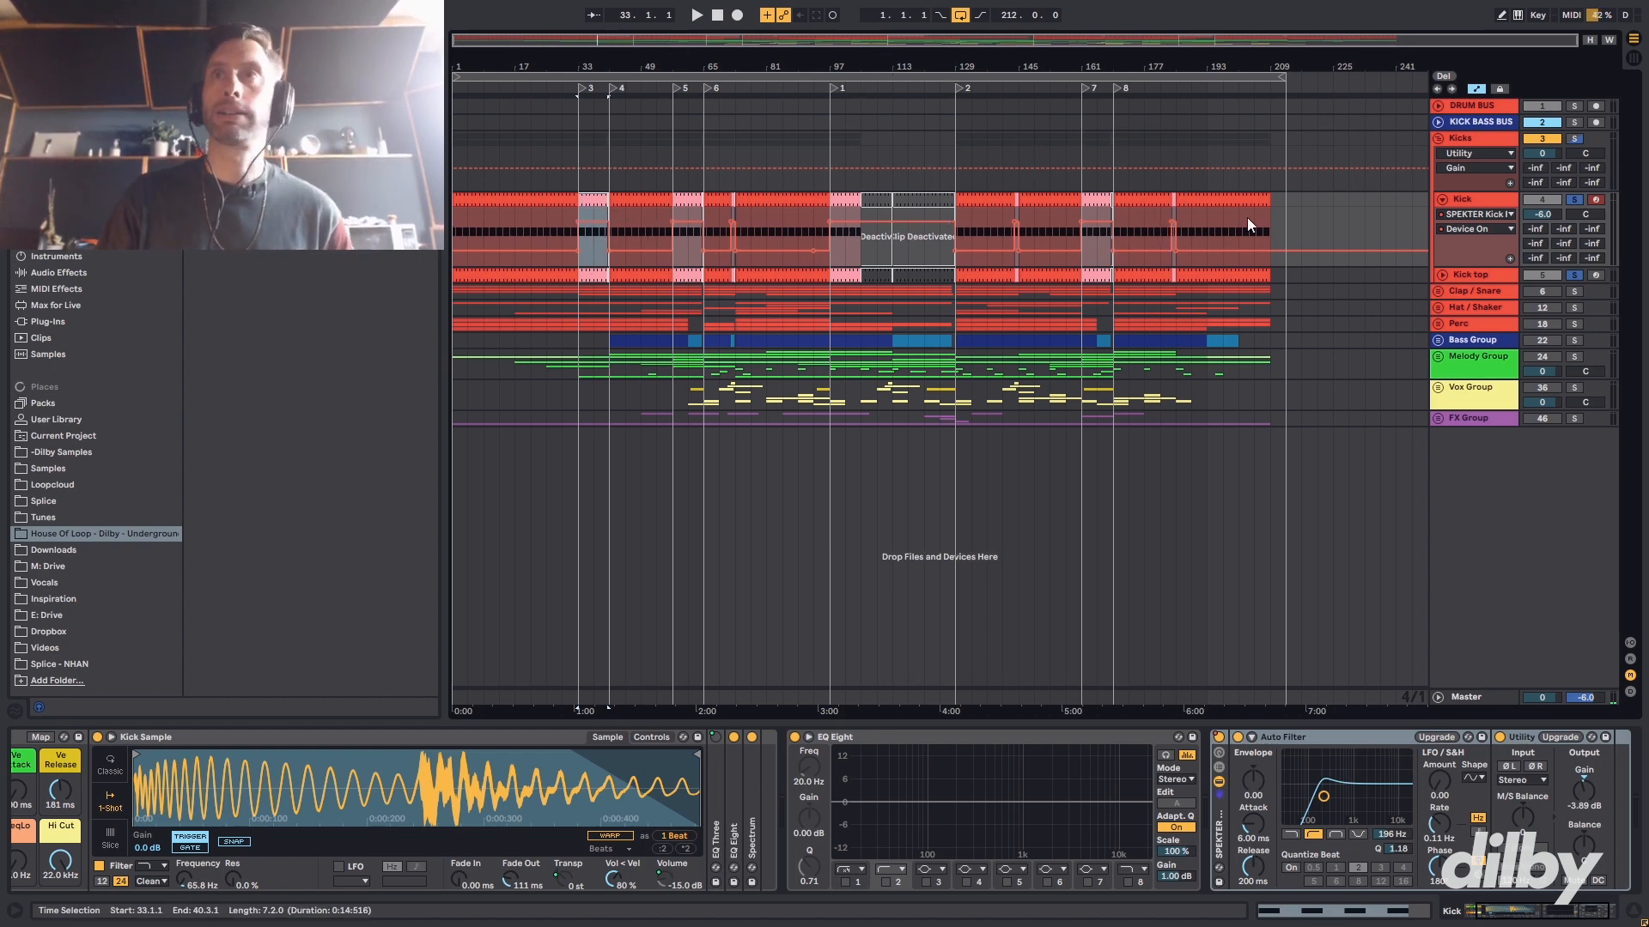
left_click(1335, 215)
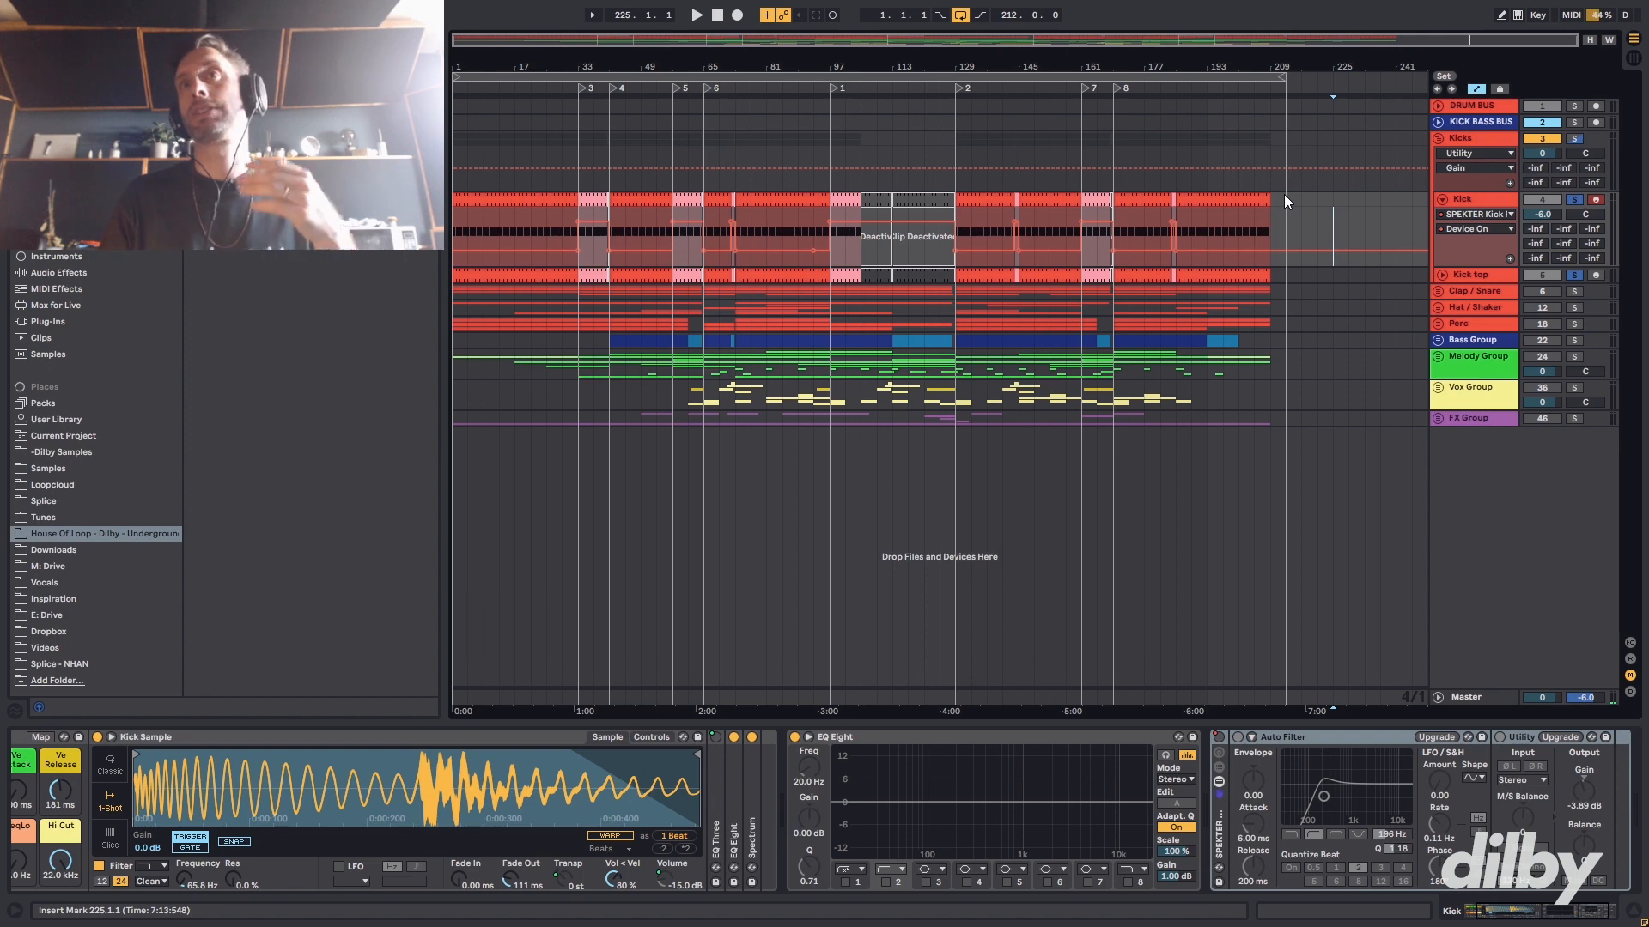
- Unfold the Clap / Snare group and play its Claps subgroup soloed from bar 133
left_click(1495, 287)
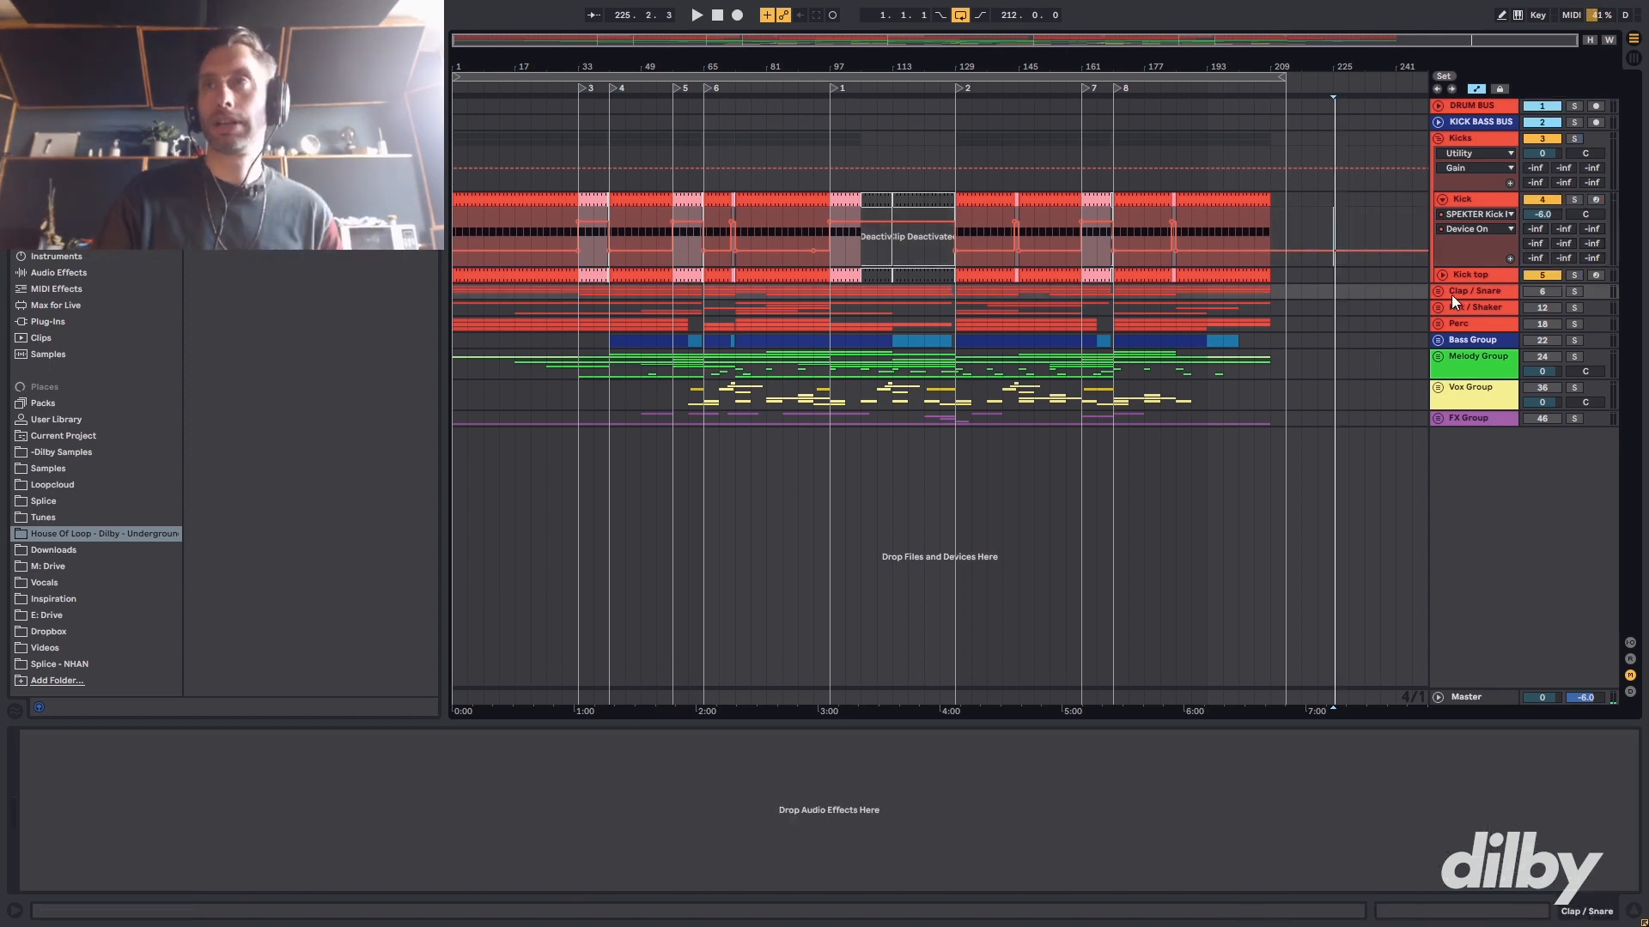
left_click(1436, 290)
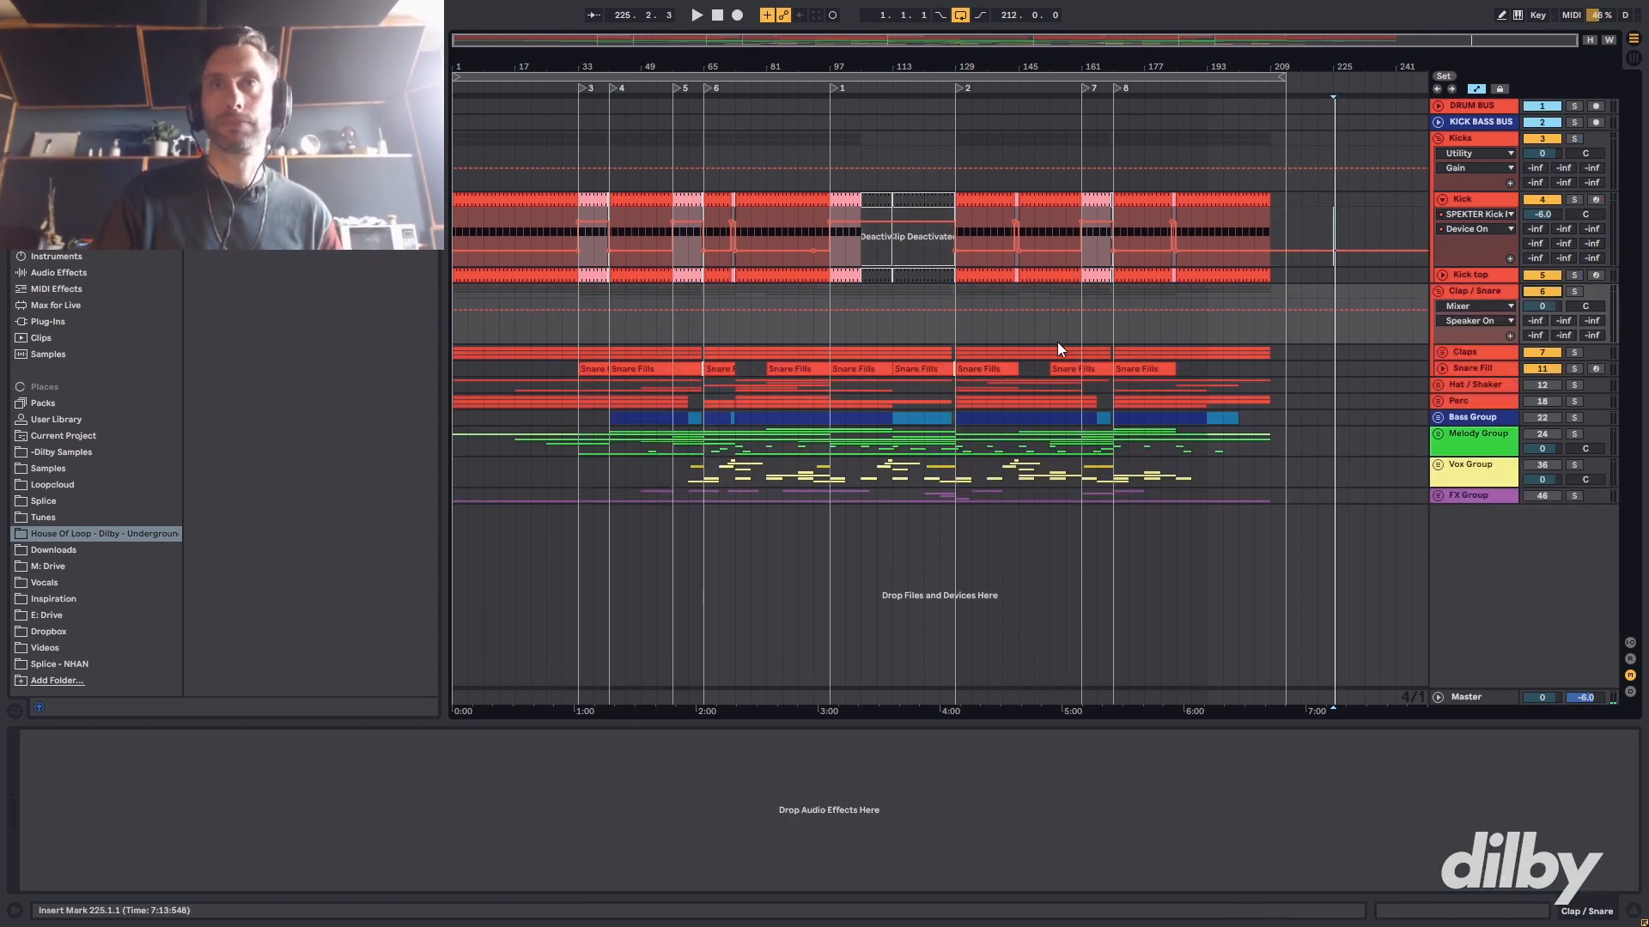
left_click(969, 328)
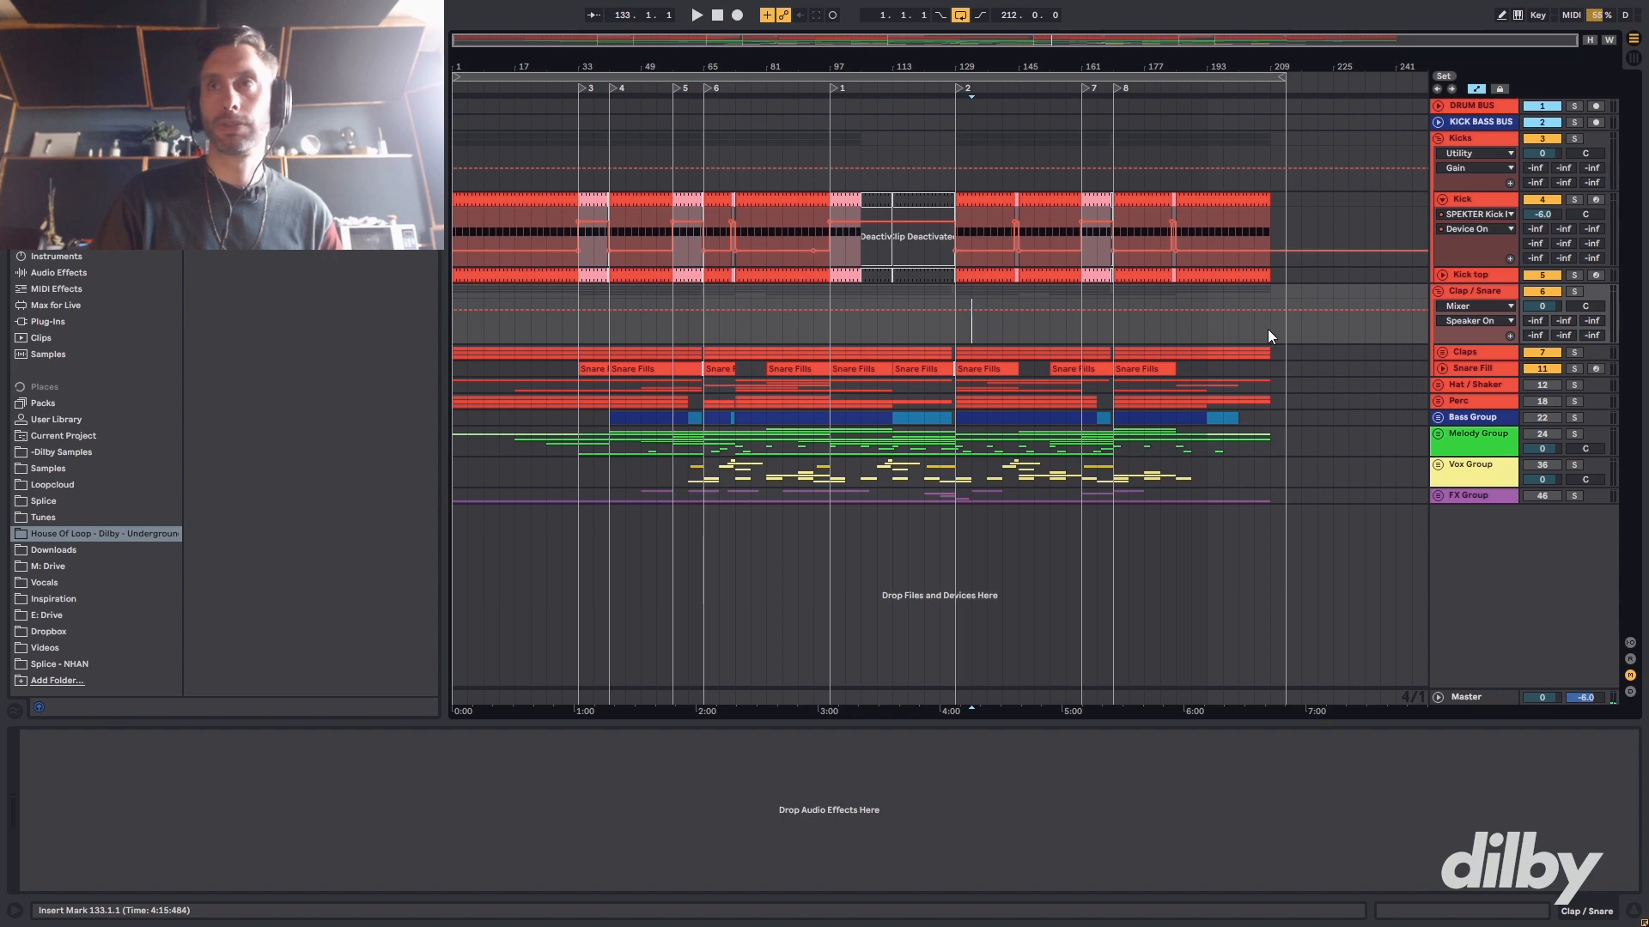
left_click(1573, 353)
key("space")
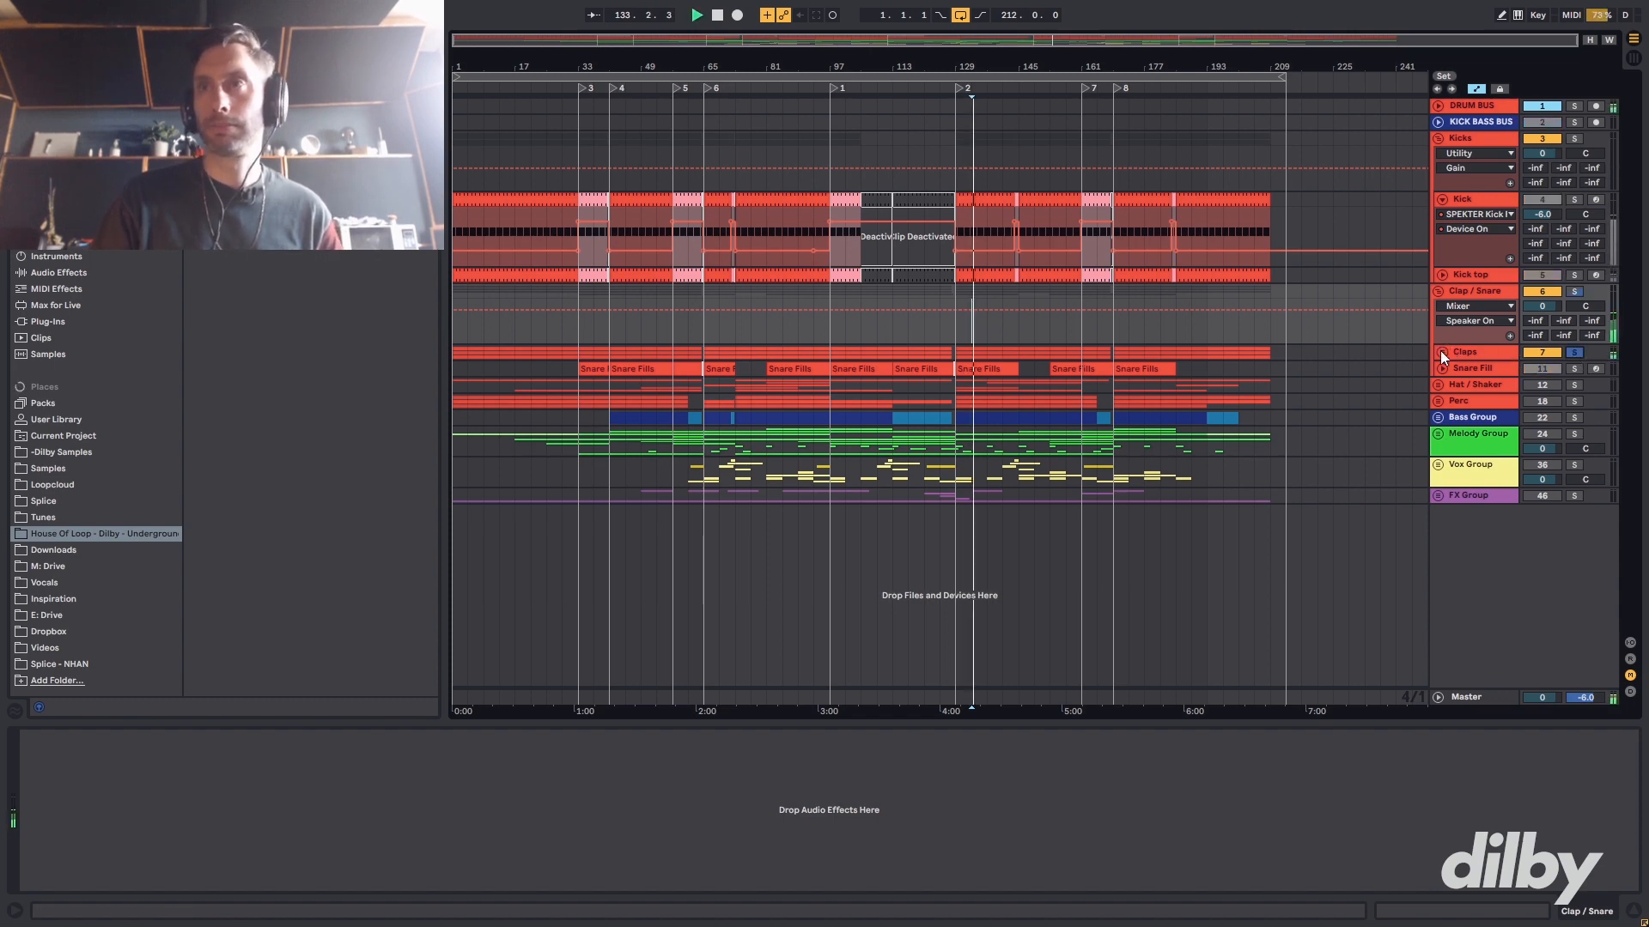
- Unfold the Claps subgroup and inspect the MIDI notes and the clap sample of the Clap track directly above Snare Fill
left_click(1440, 352)
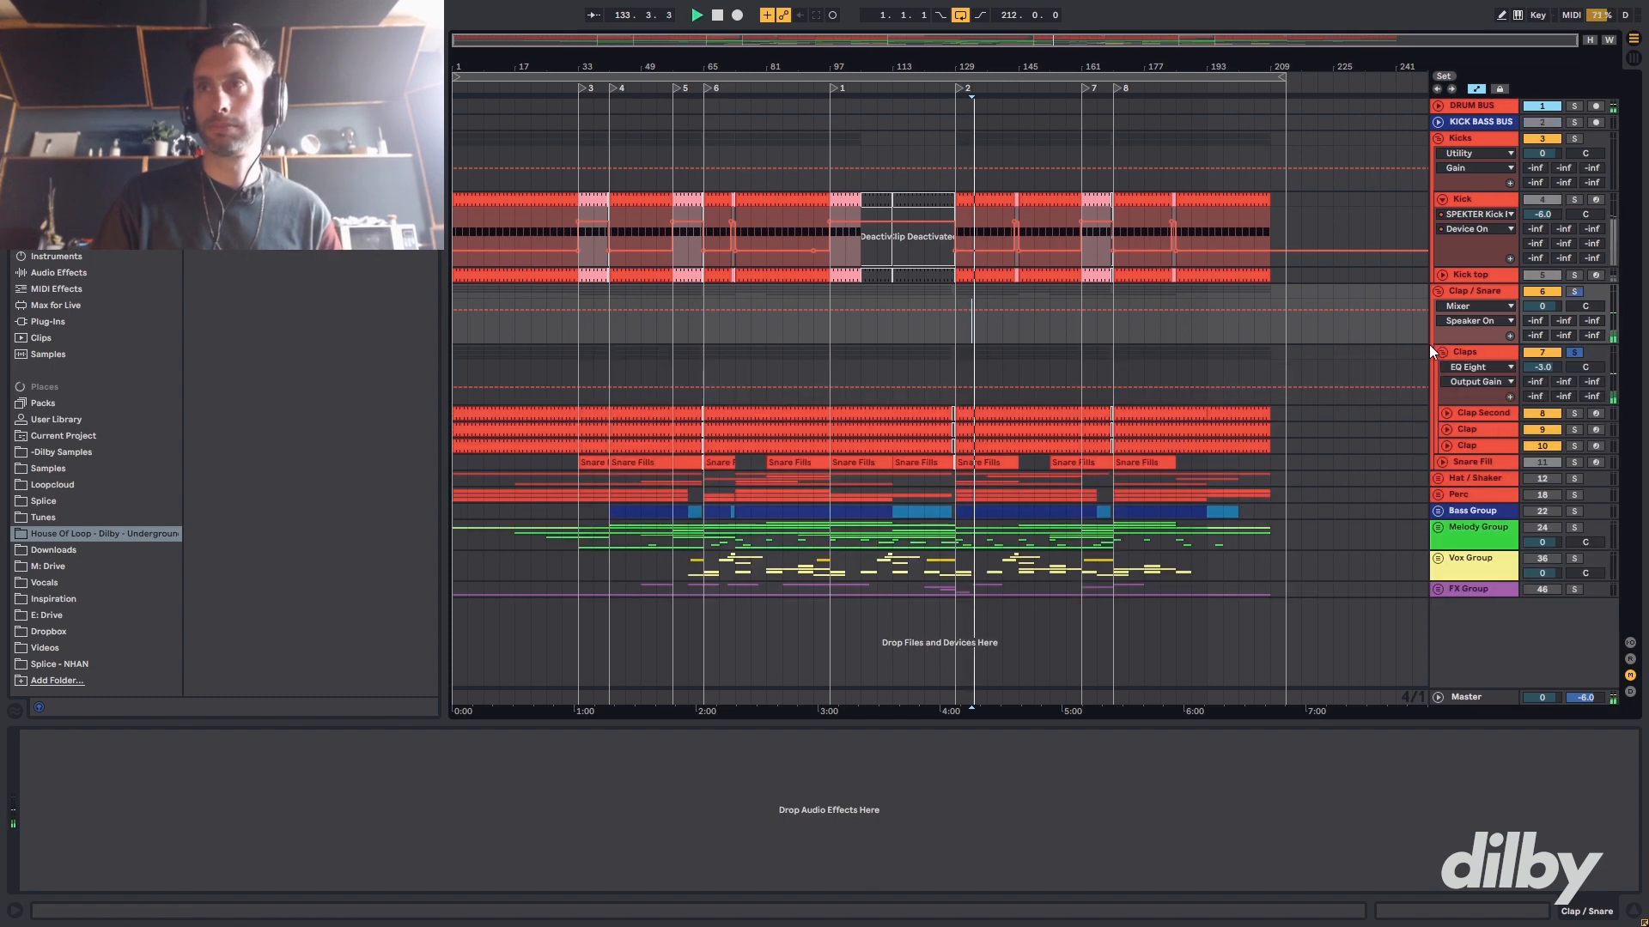
double_click(1002, 445)
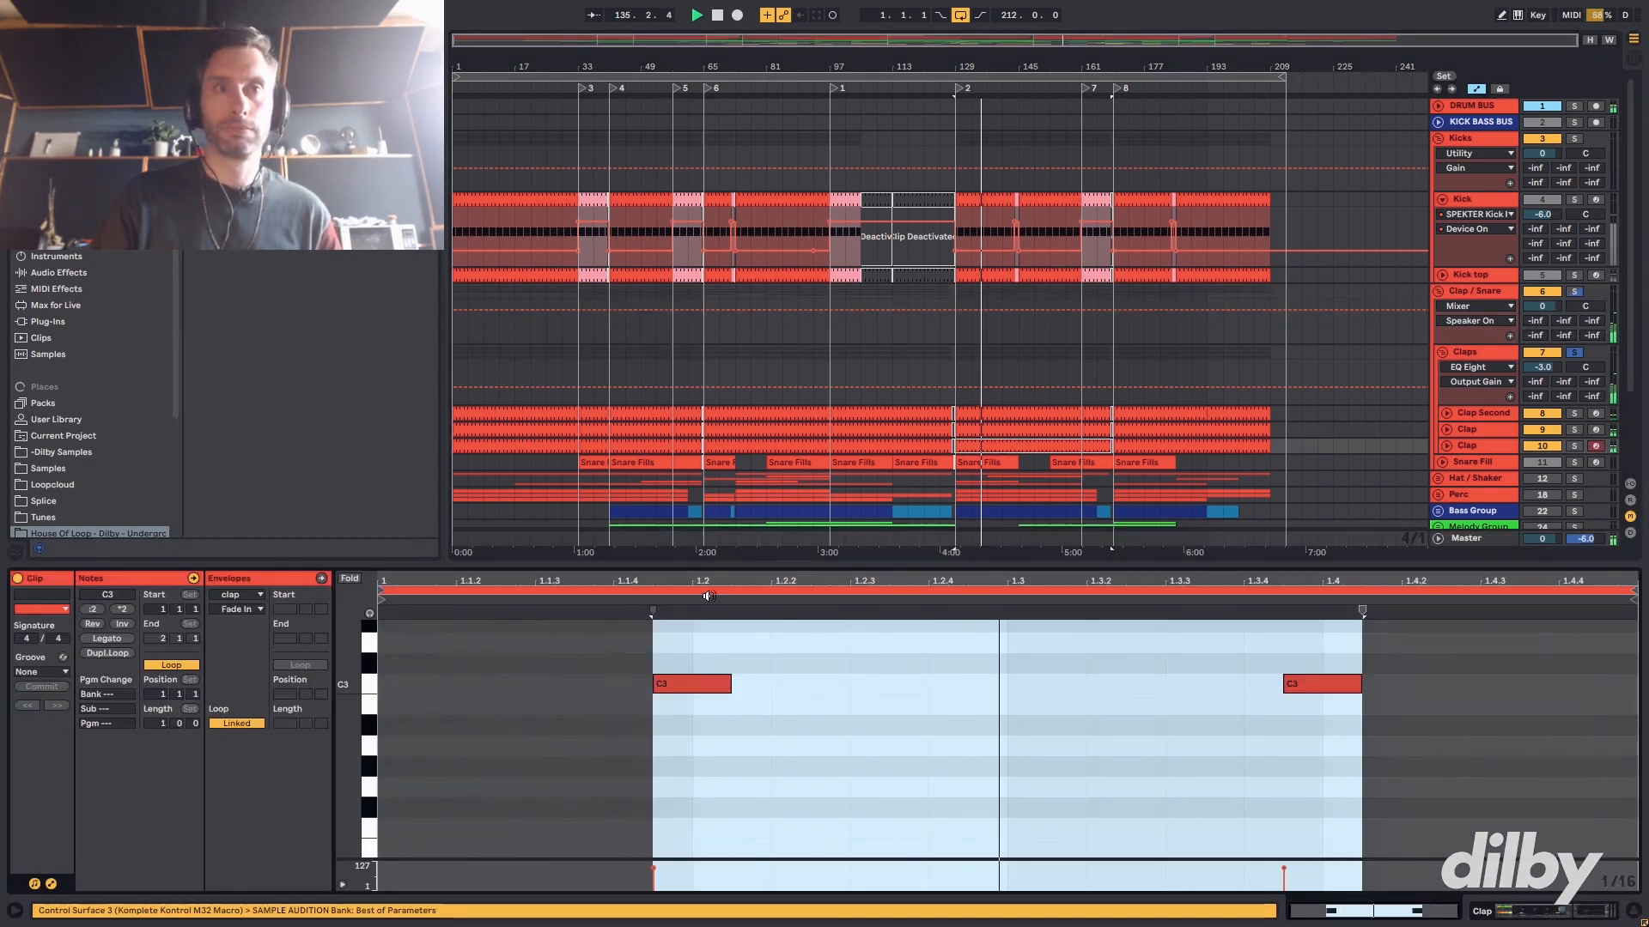
key("space")
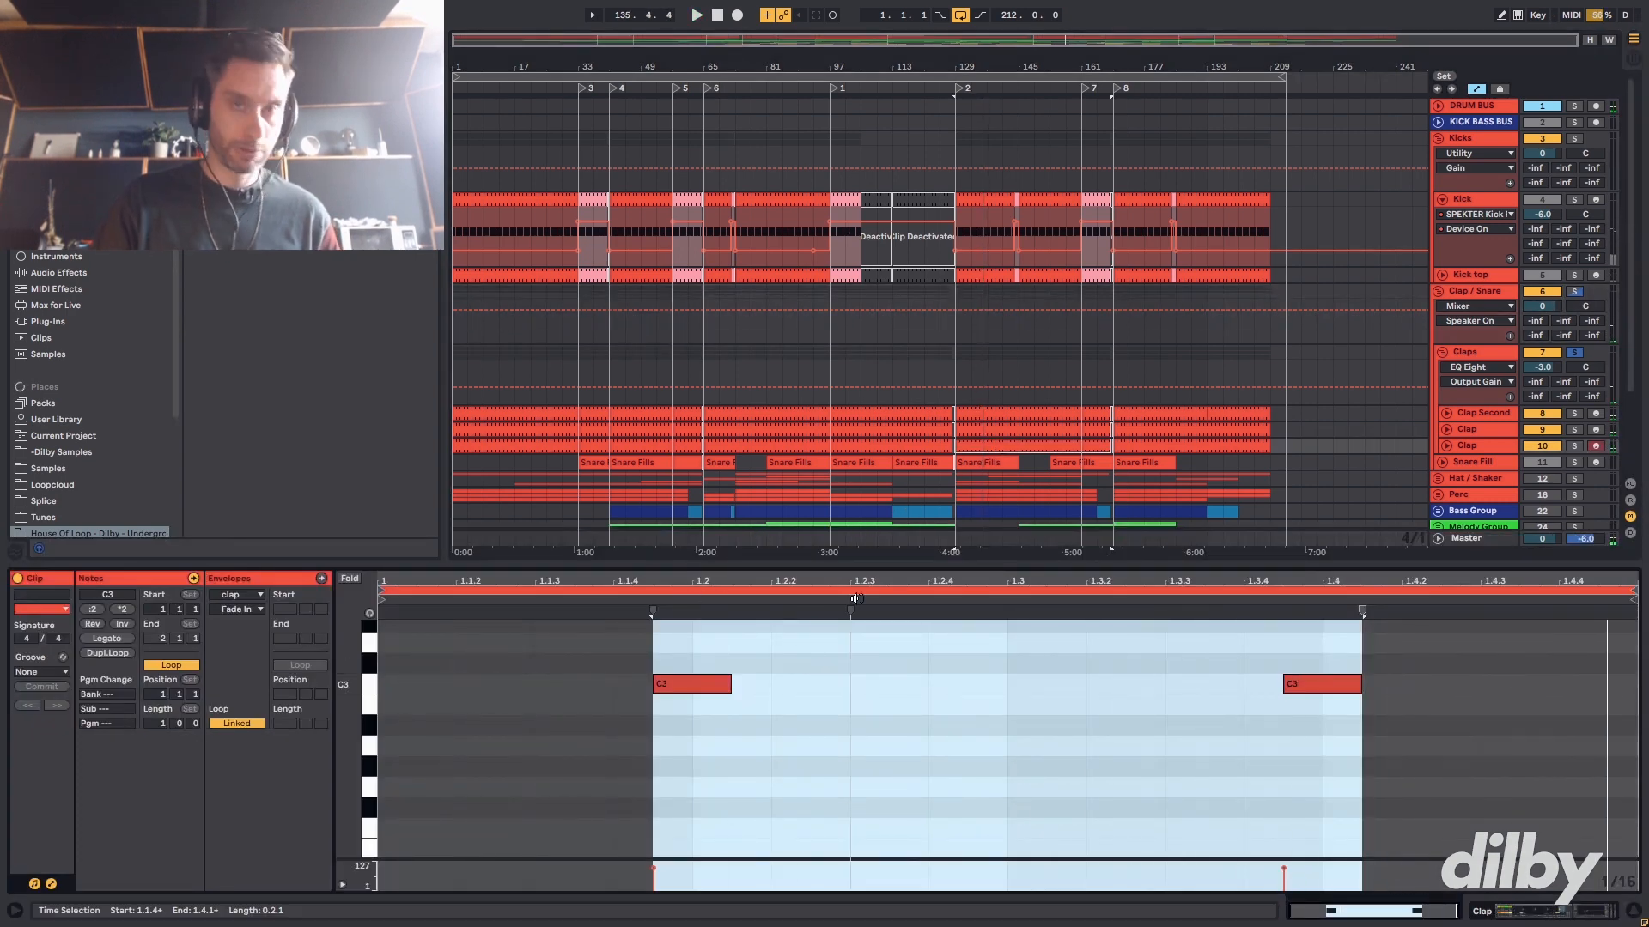
key("shift+Tab")
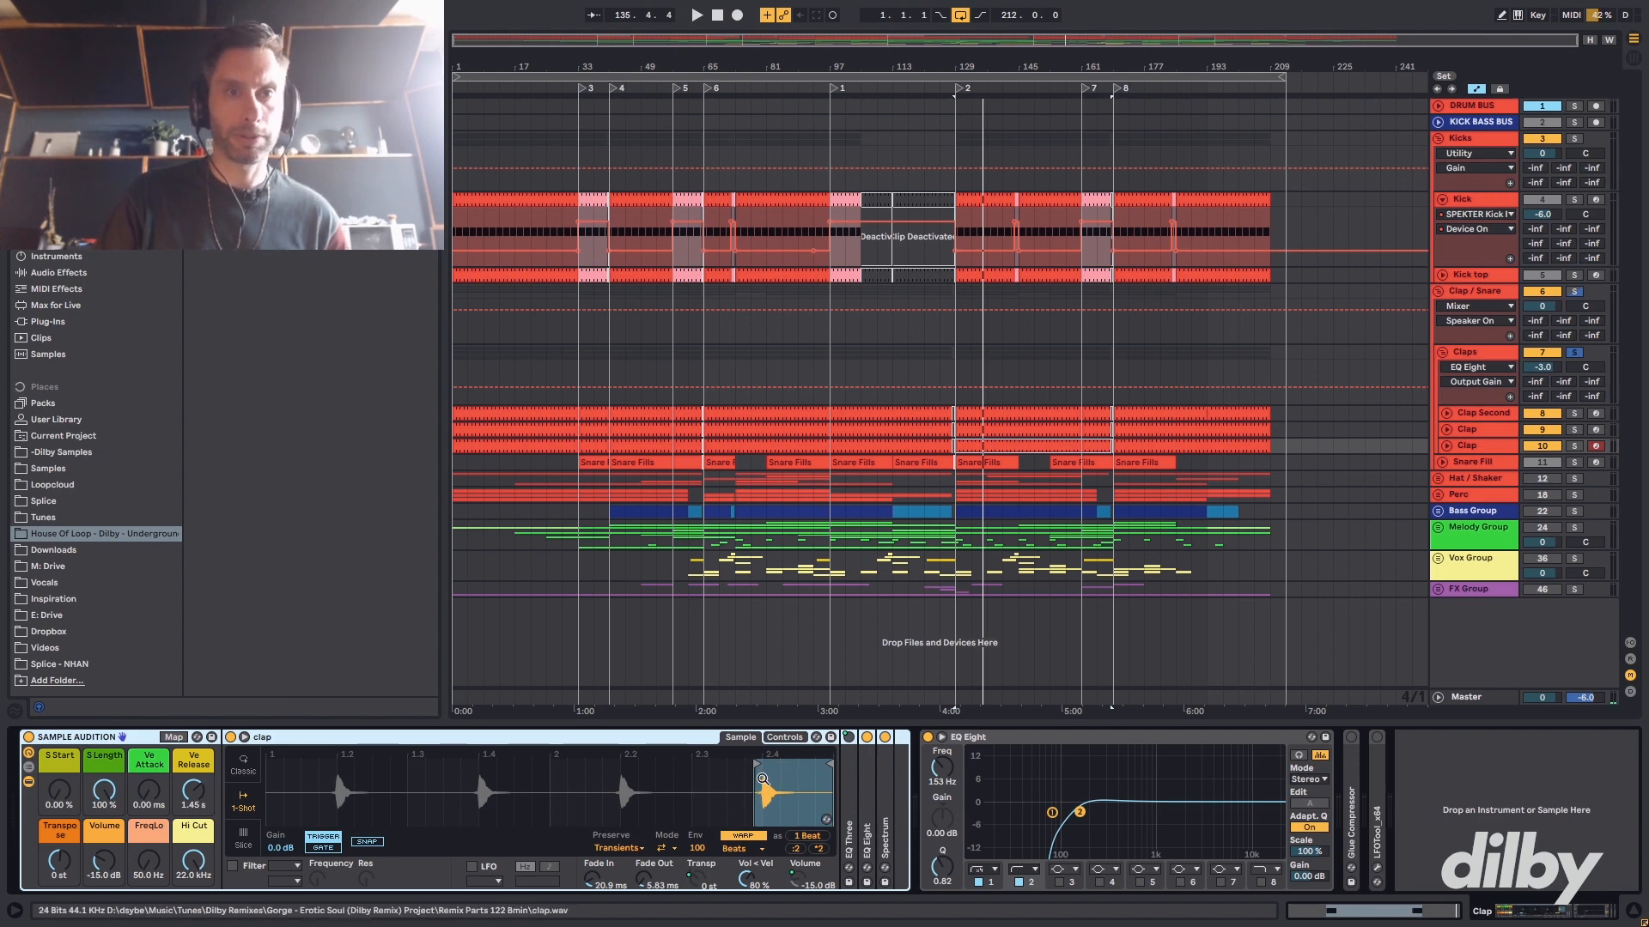
left_click_drag(761, 779, 599, 803)
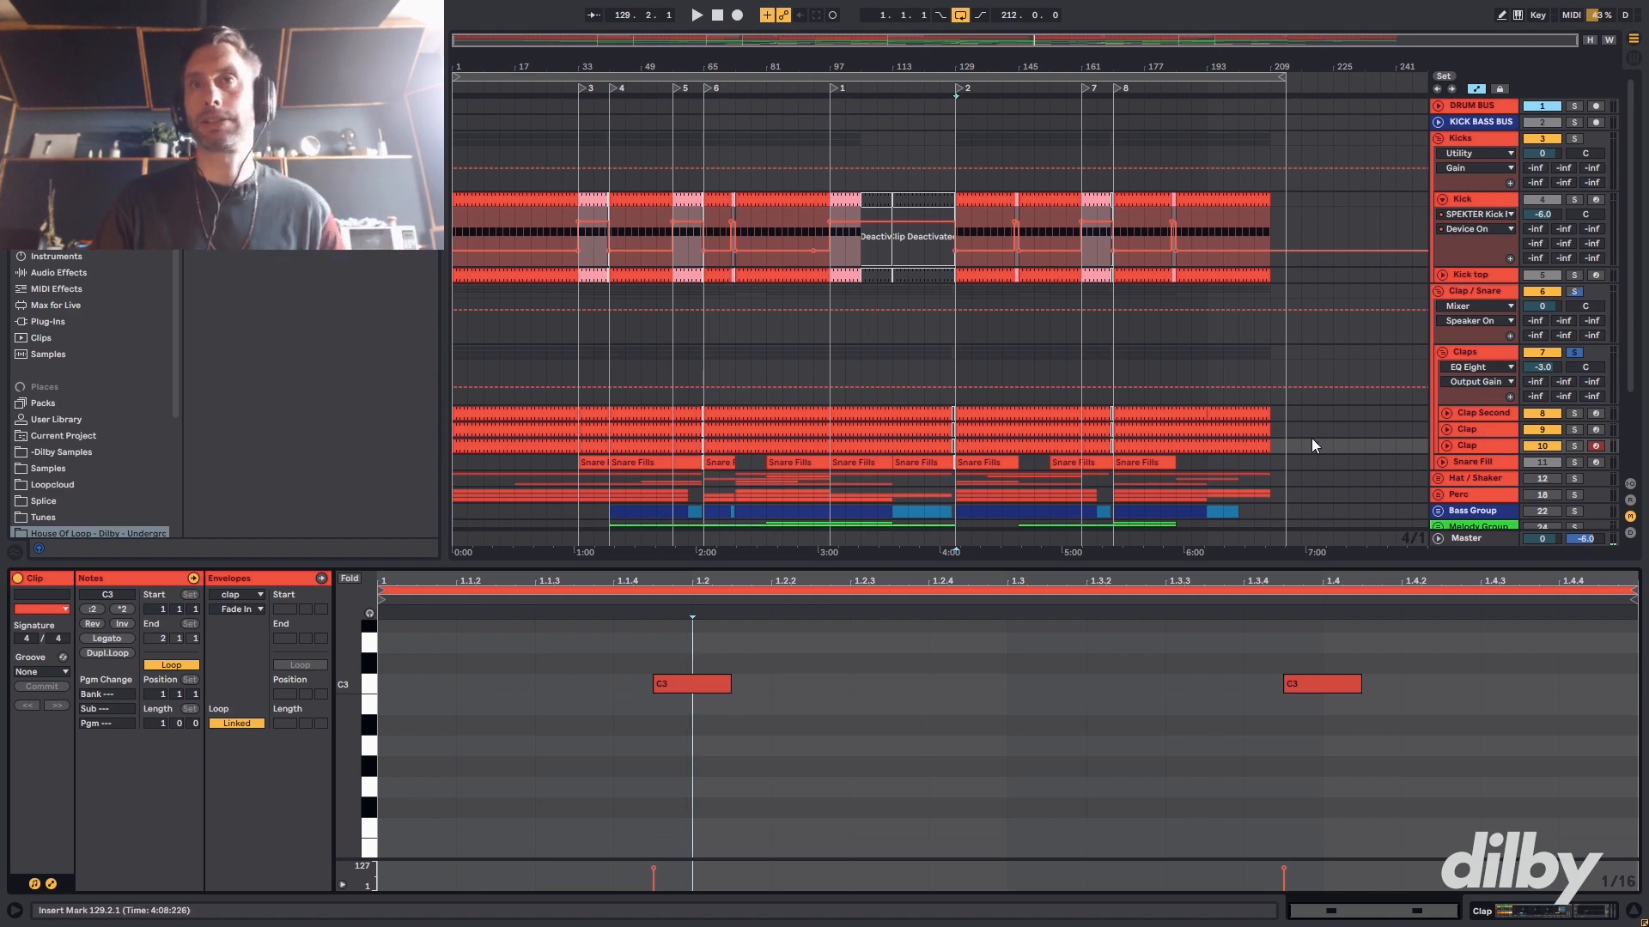
- Audition the Clap track using the PML_DPV4_CLAP_033 sample in solo and open its MIDI clip at bar 129
left_click(1471, 445)
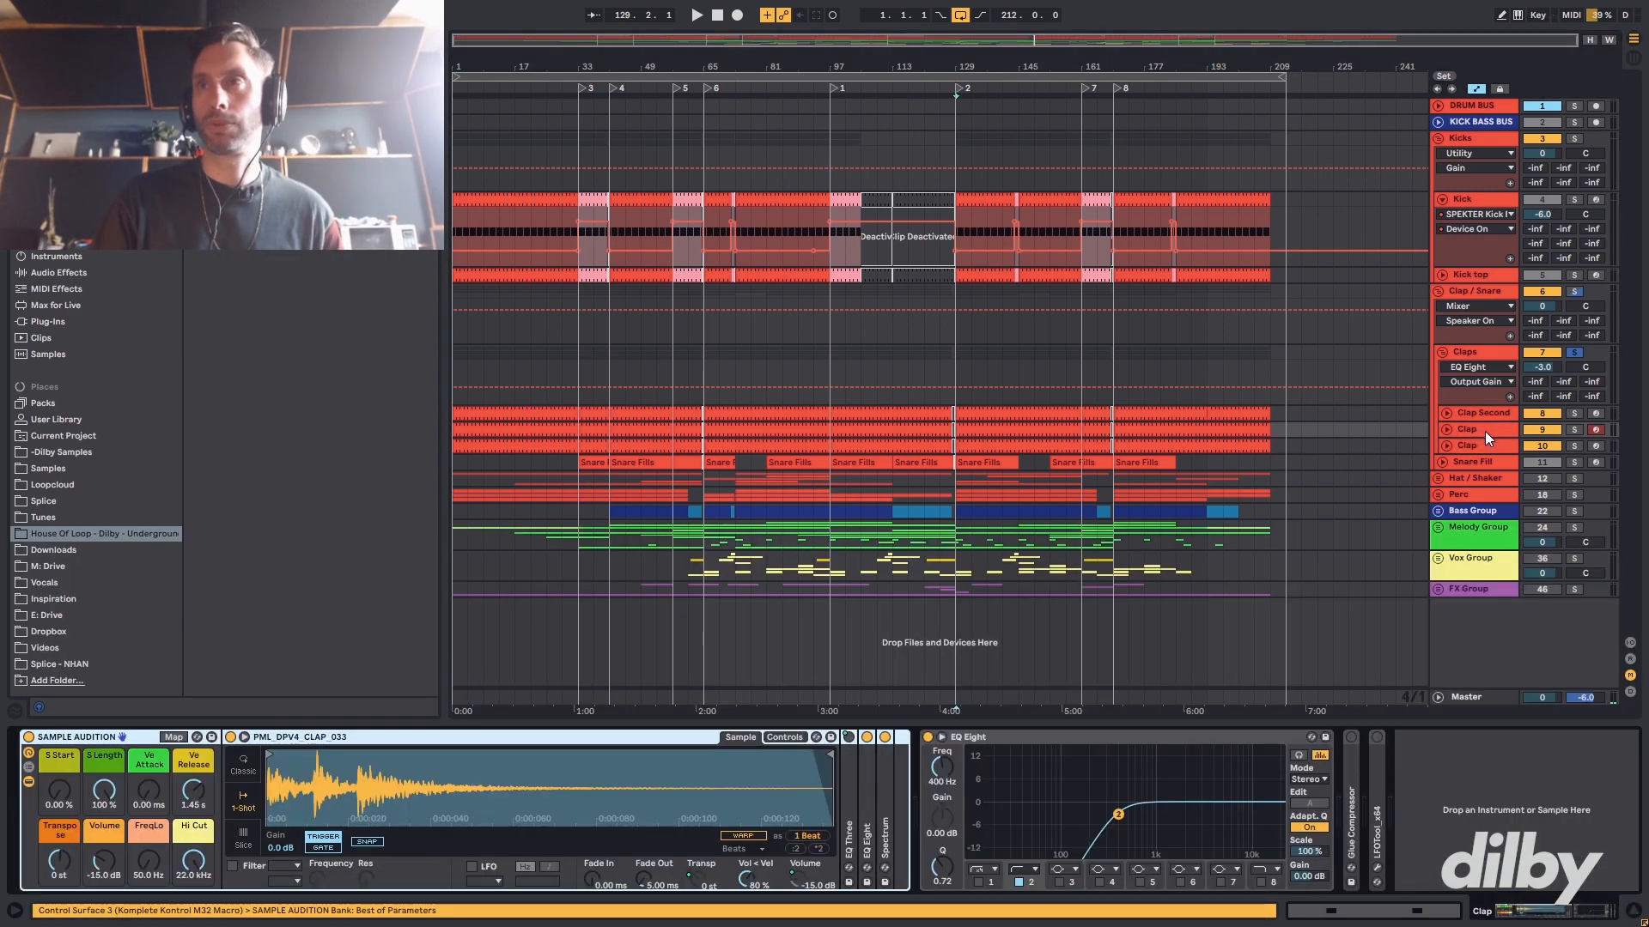
left_click(1574, 430)
key("space")
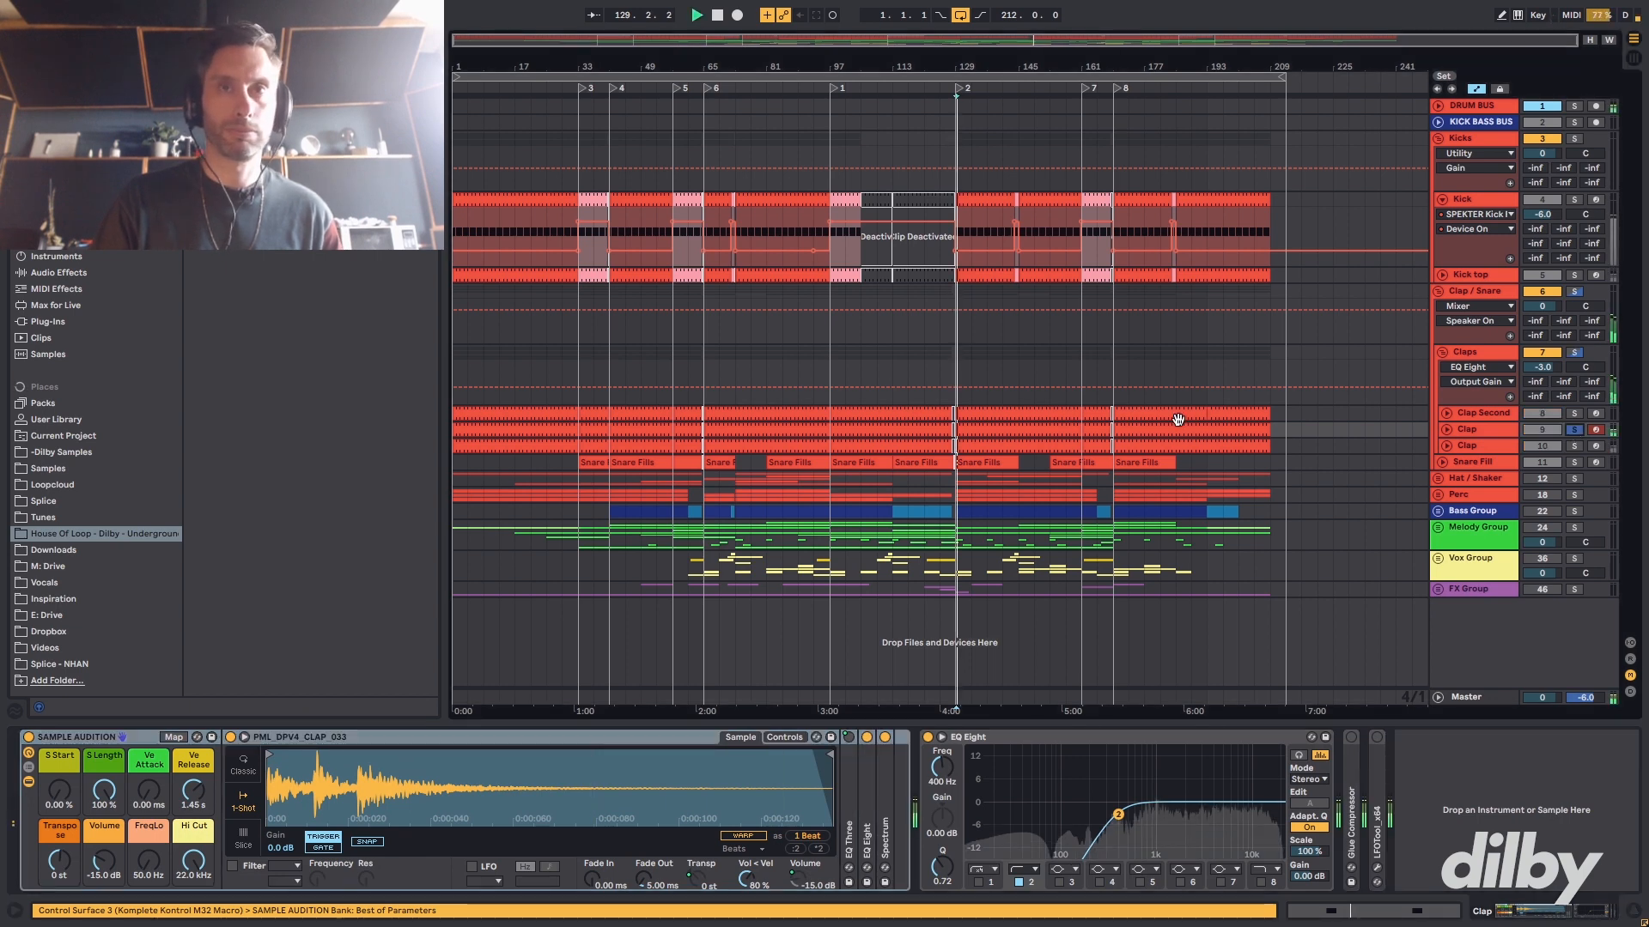
left_click(1048, 426)
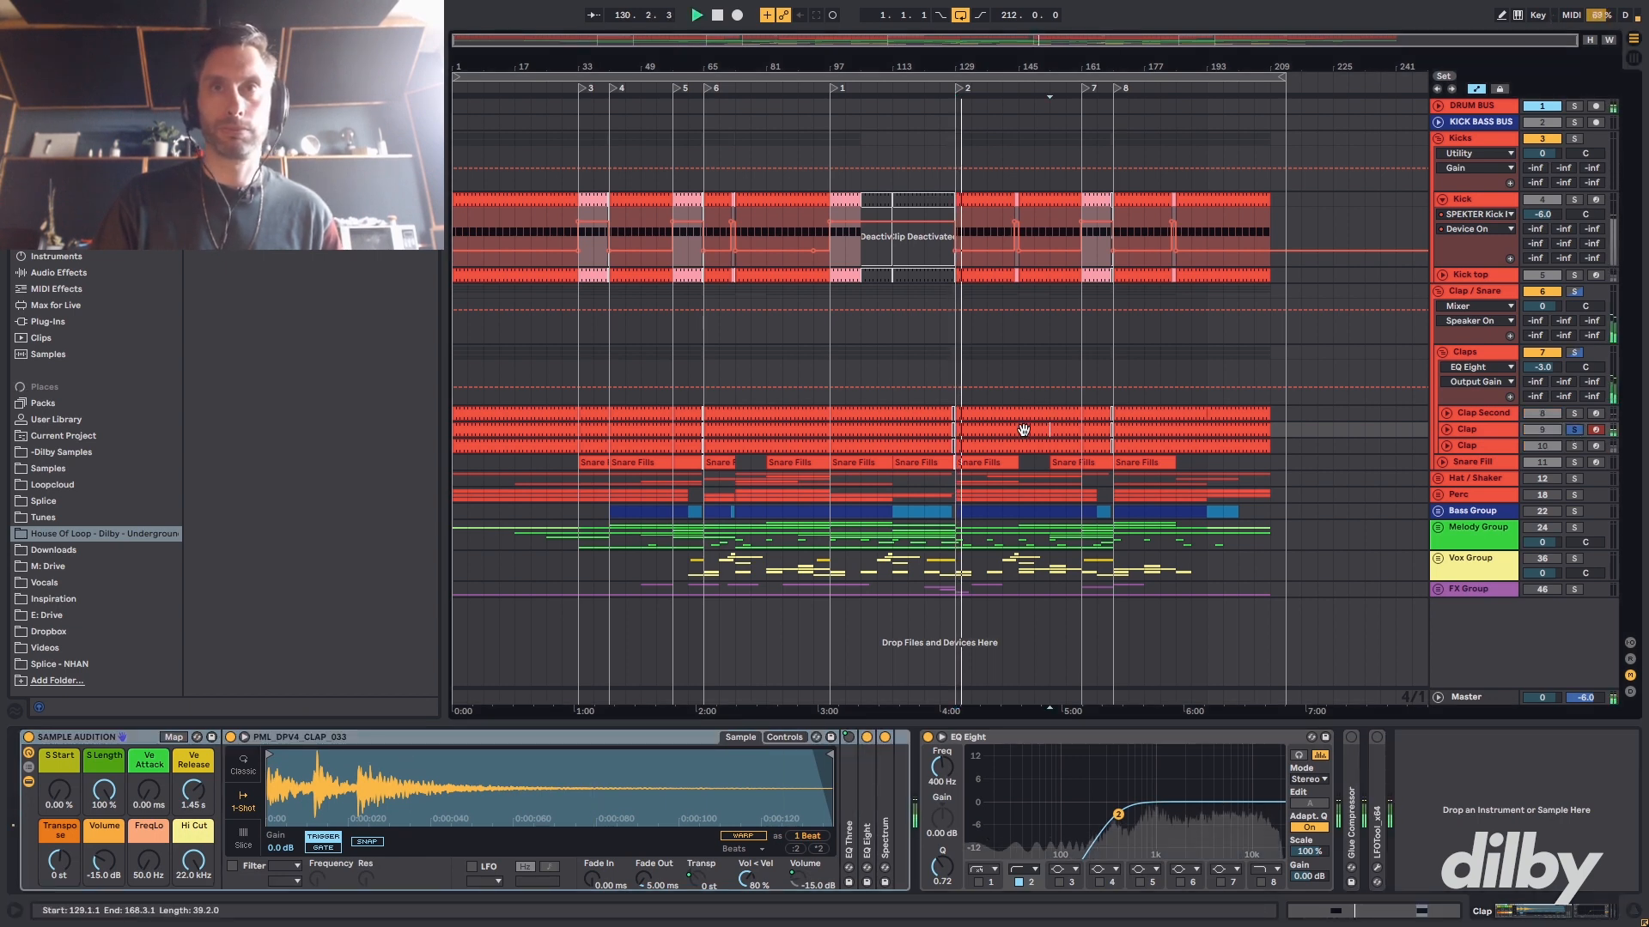
double_click(1022, 430)
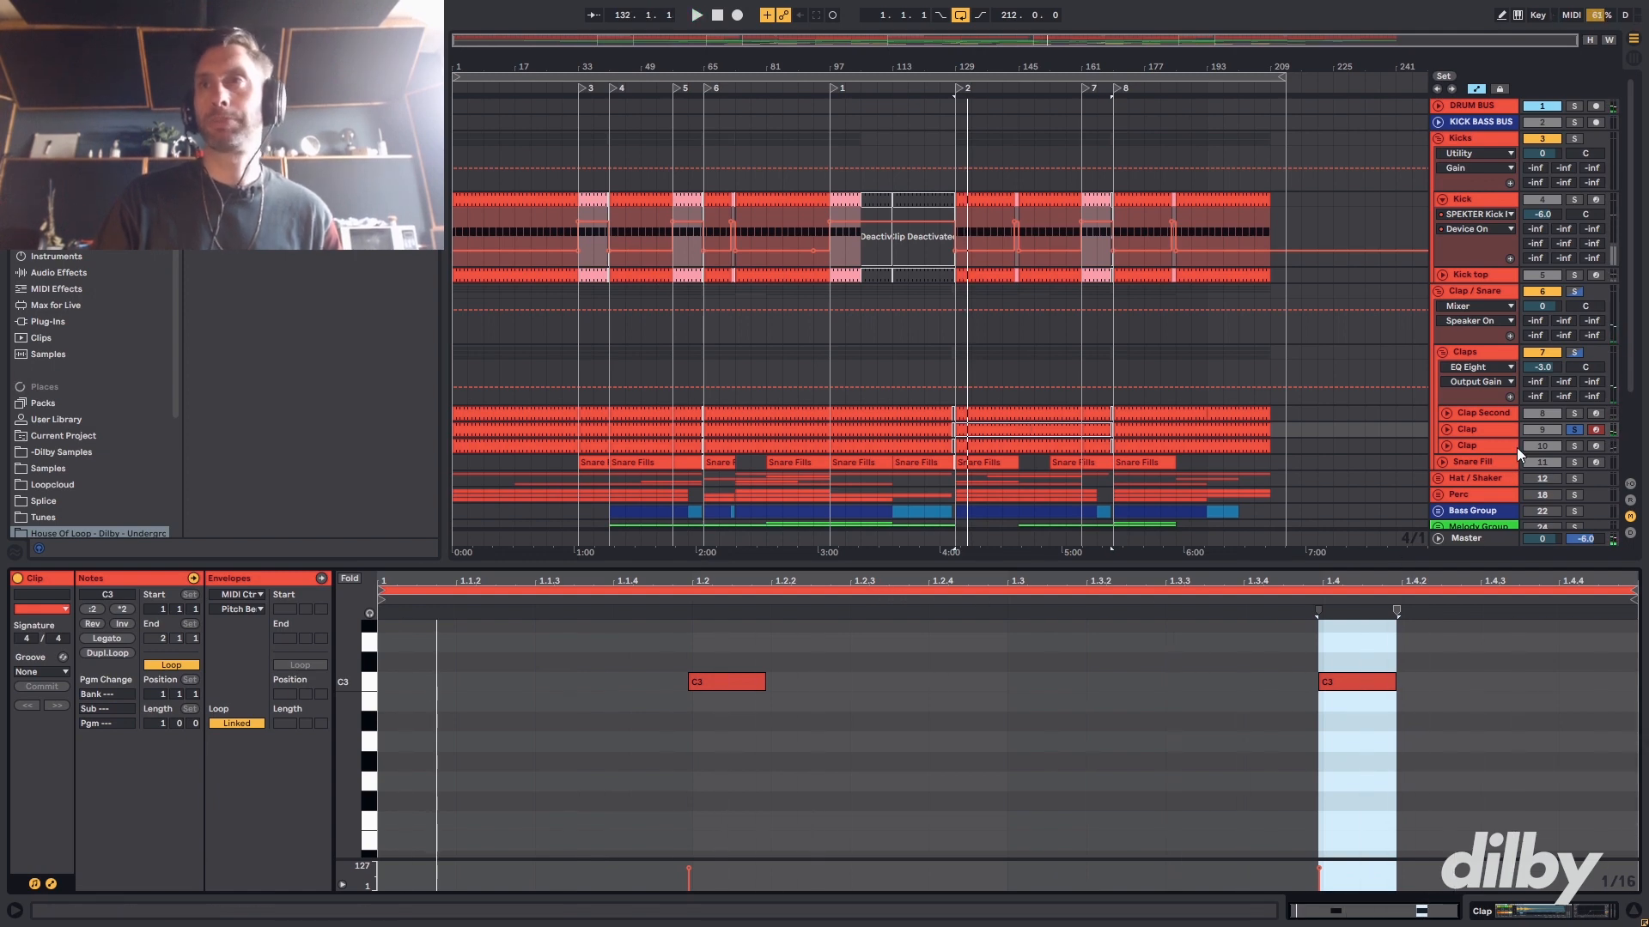
- Solo the other Clap track as well and play both clap layers together
left_click(1574, 446)
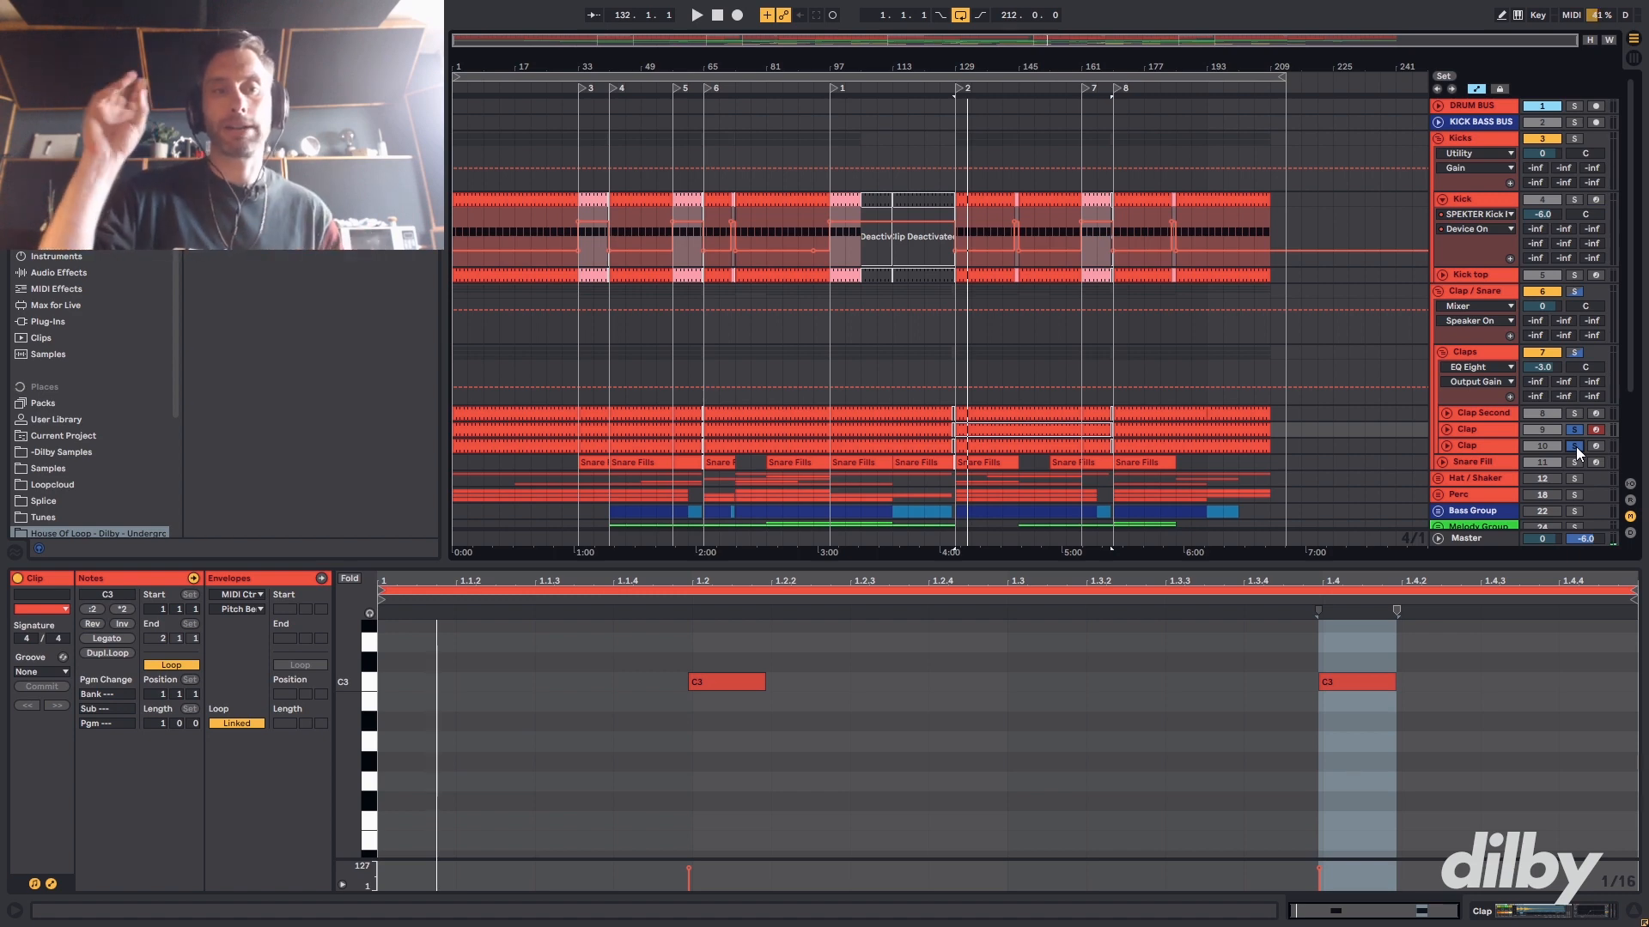
key("space")
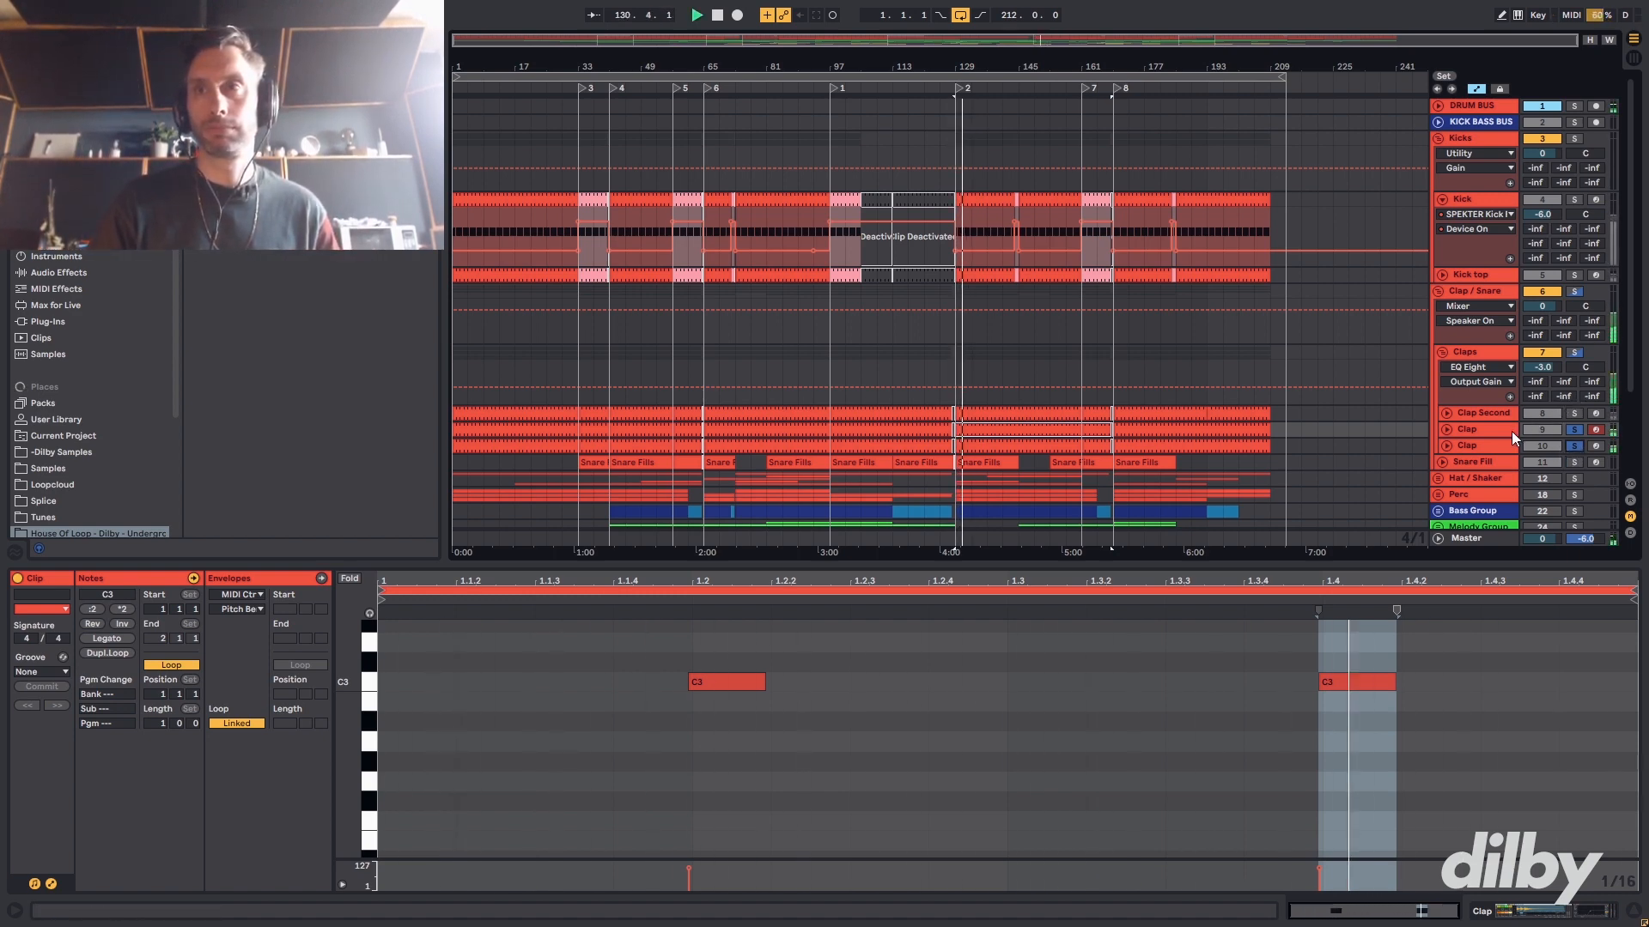
- Open the Clap Second clip at bar 129 and audition the Clap Second track on its own in solo
key("space")
left_click(1003, 415)
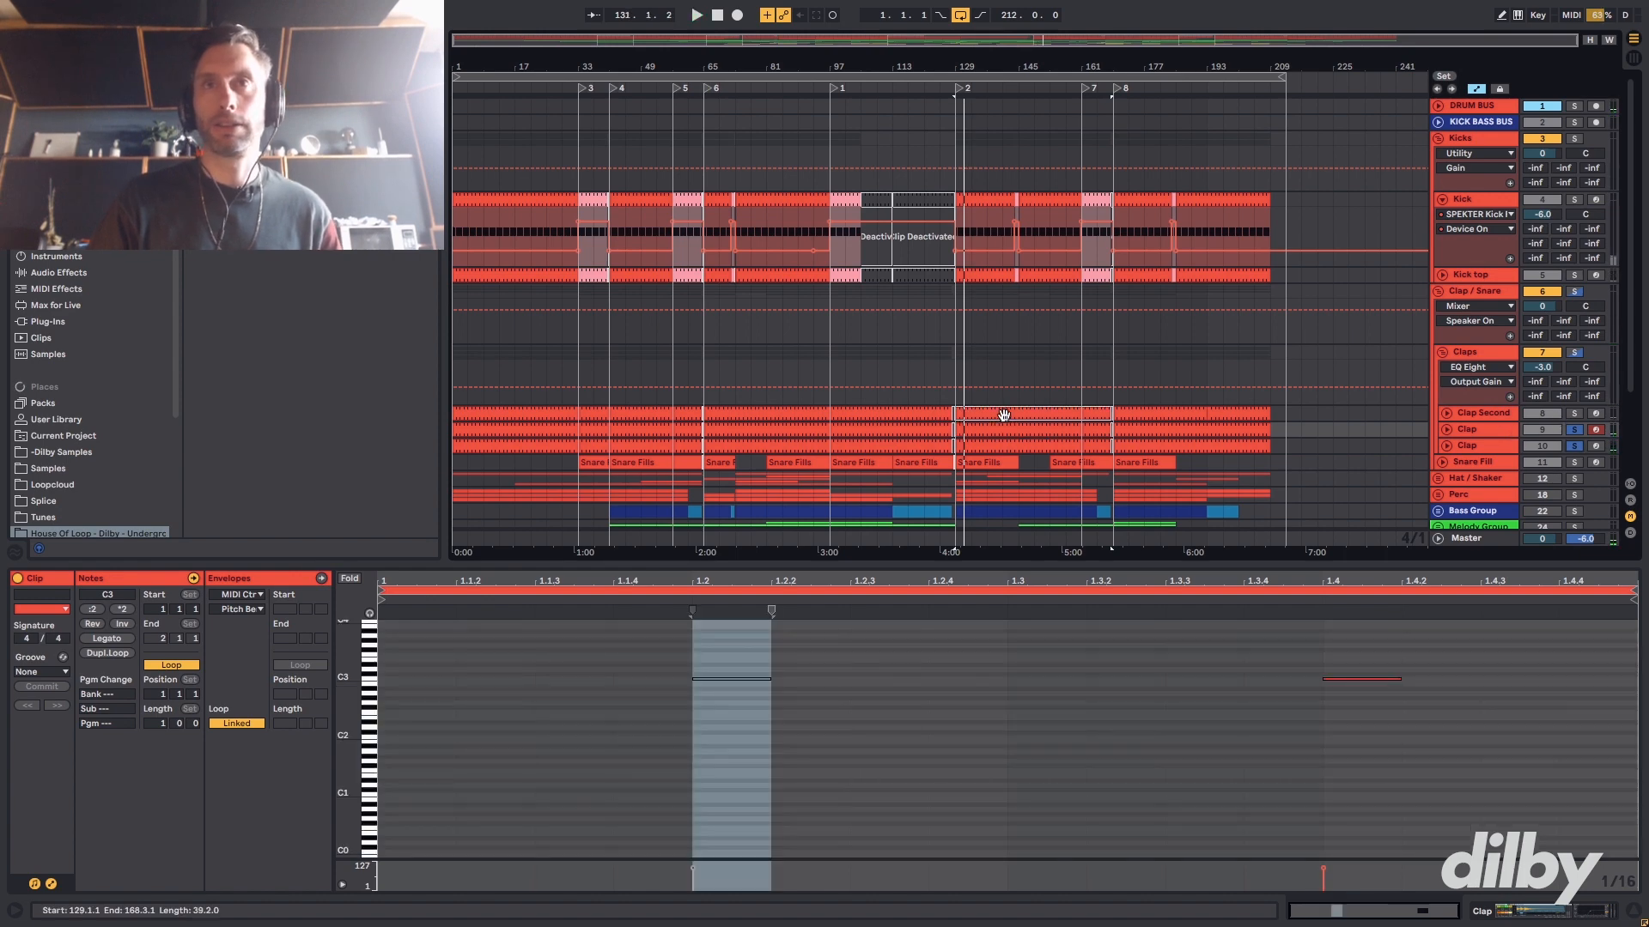
left_click(1136, 699)
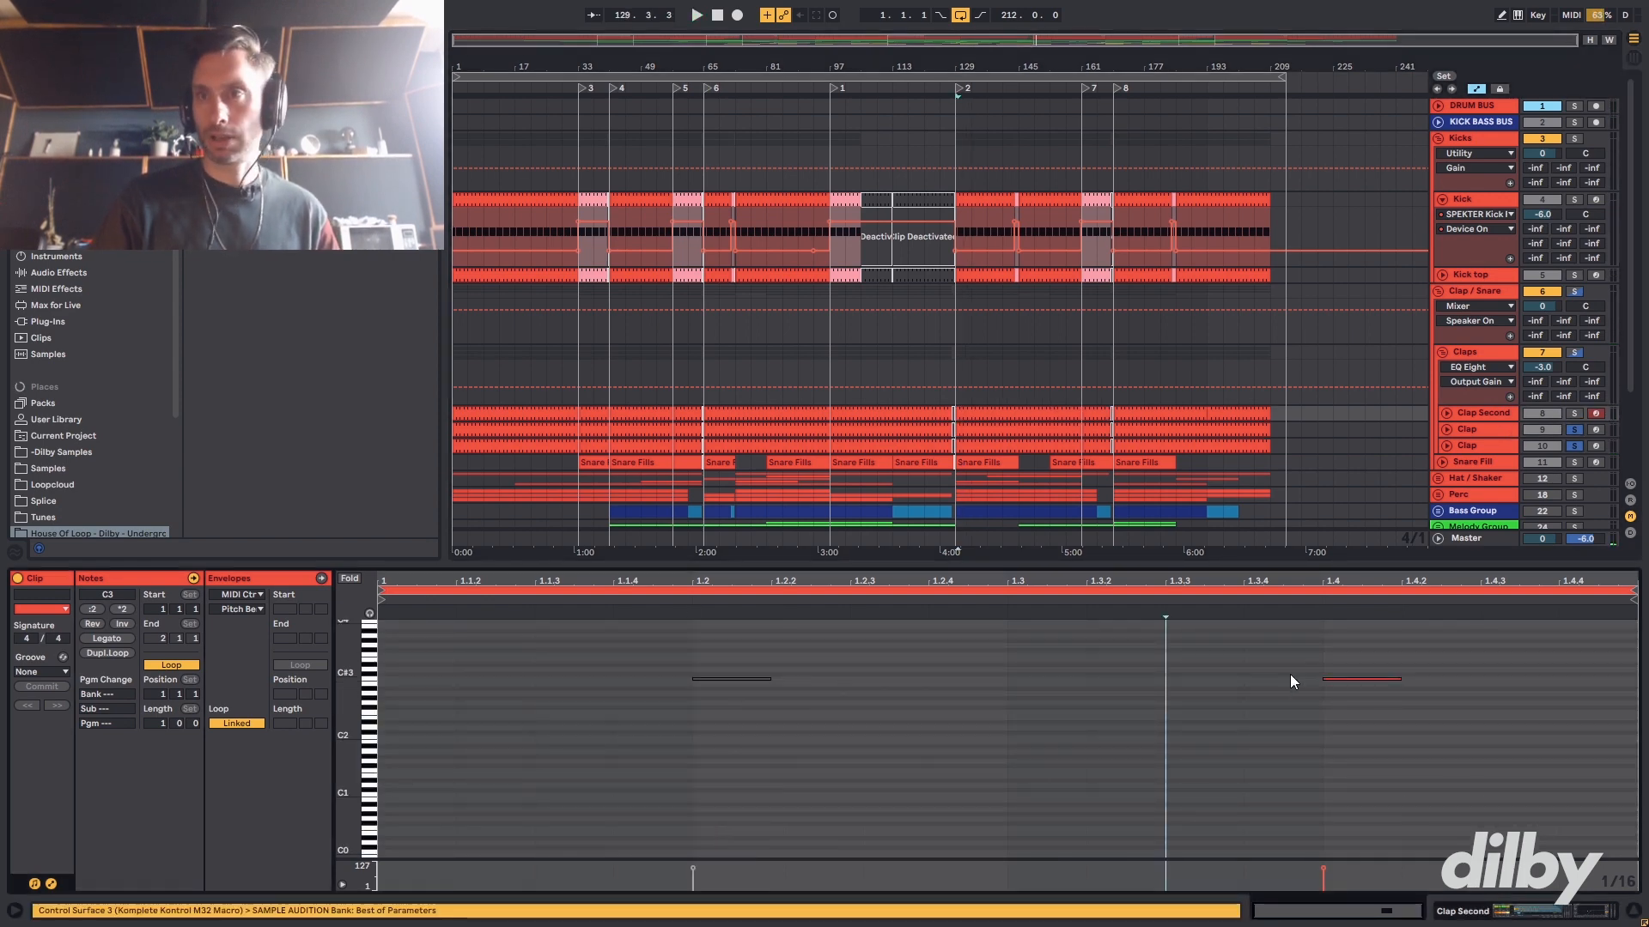
left_click(1574, 414)
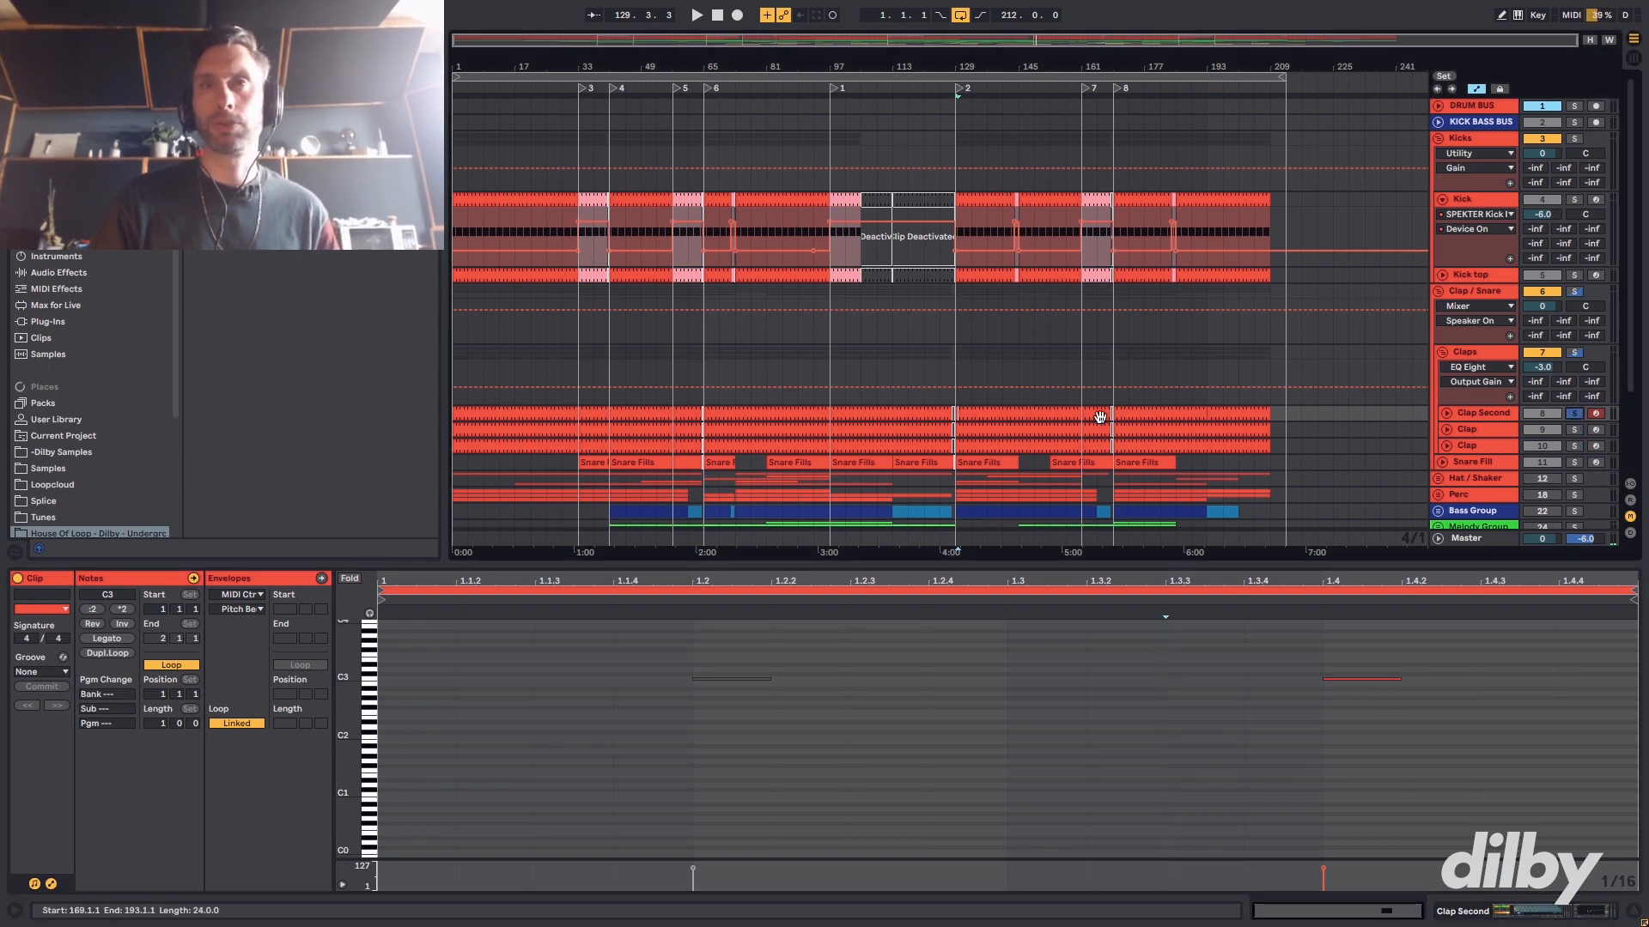
left_click(987, 415)
key("space")
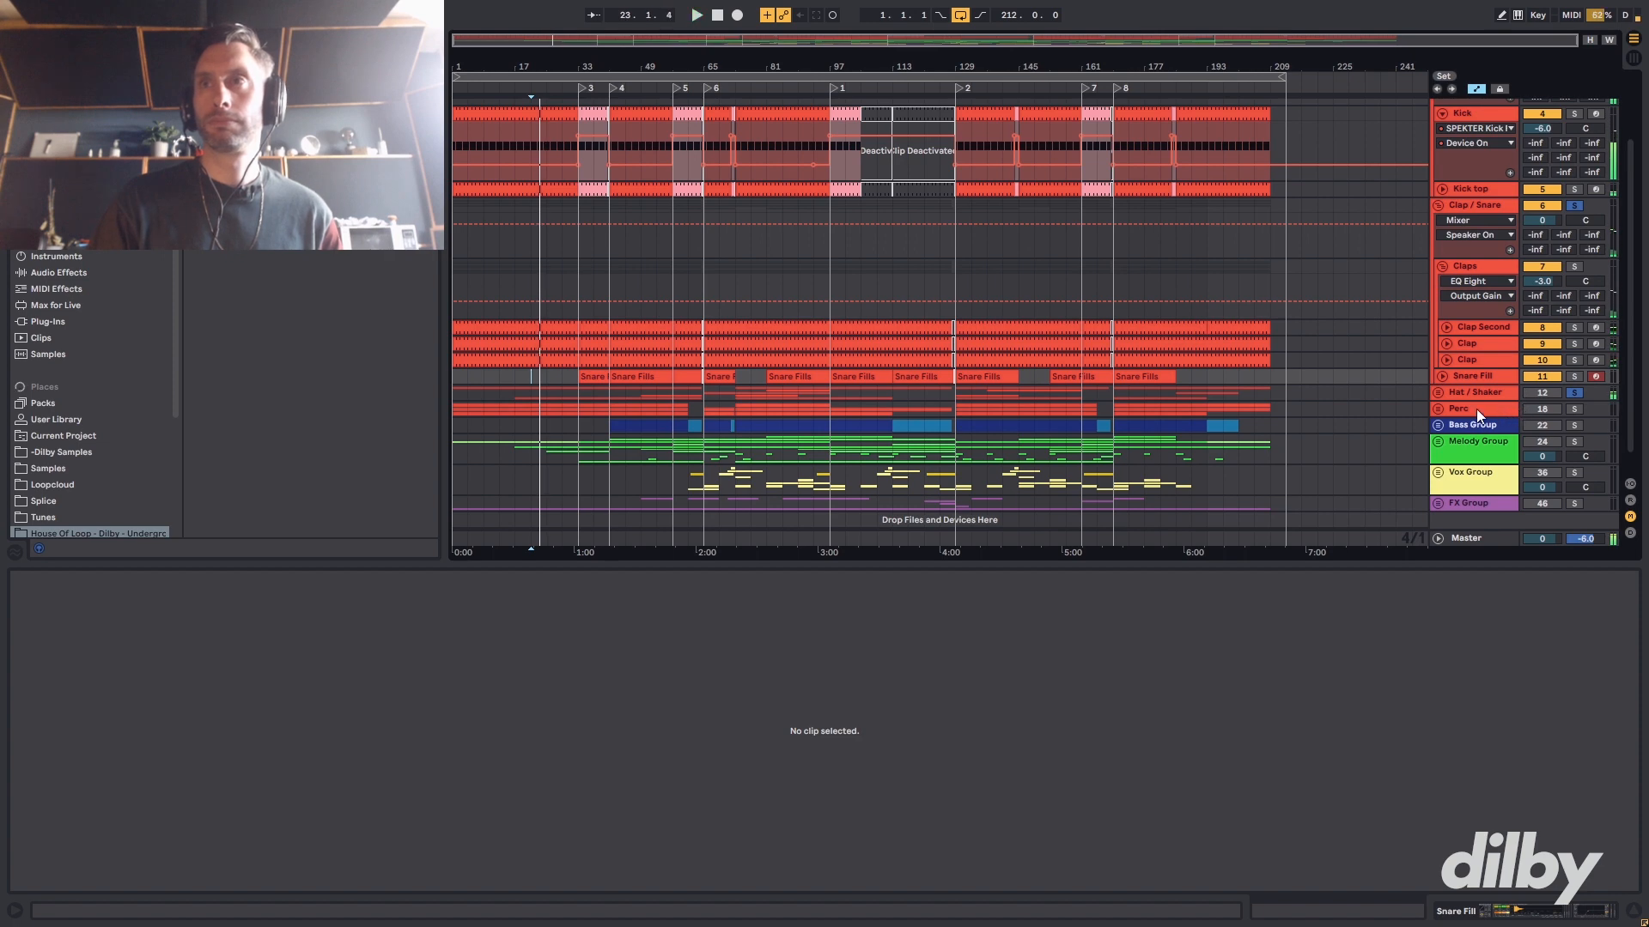
- Show the Claps group's effects, open its VBC FG-Grey compressor and play the group in solo
left_click(1475, 266)
double_click(1475, 267)
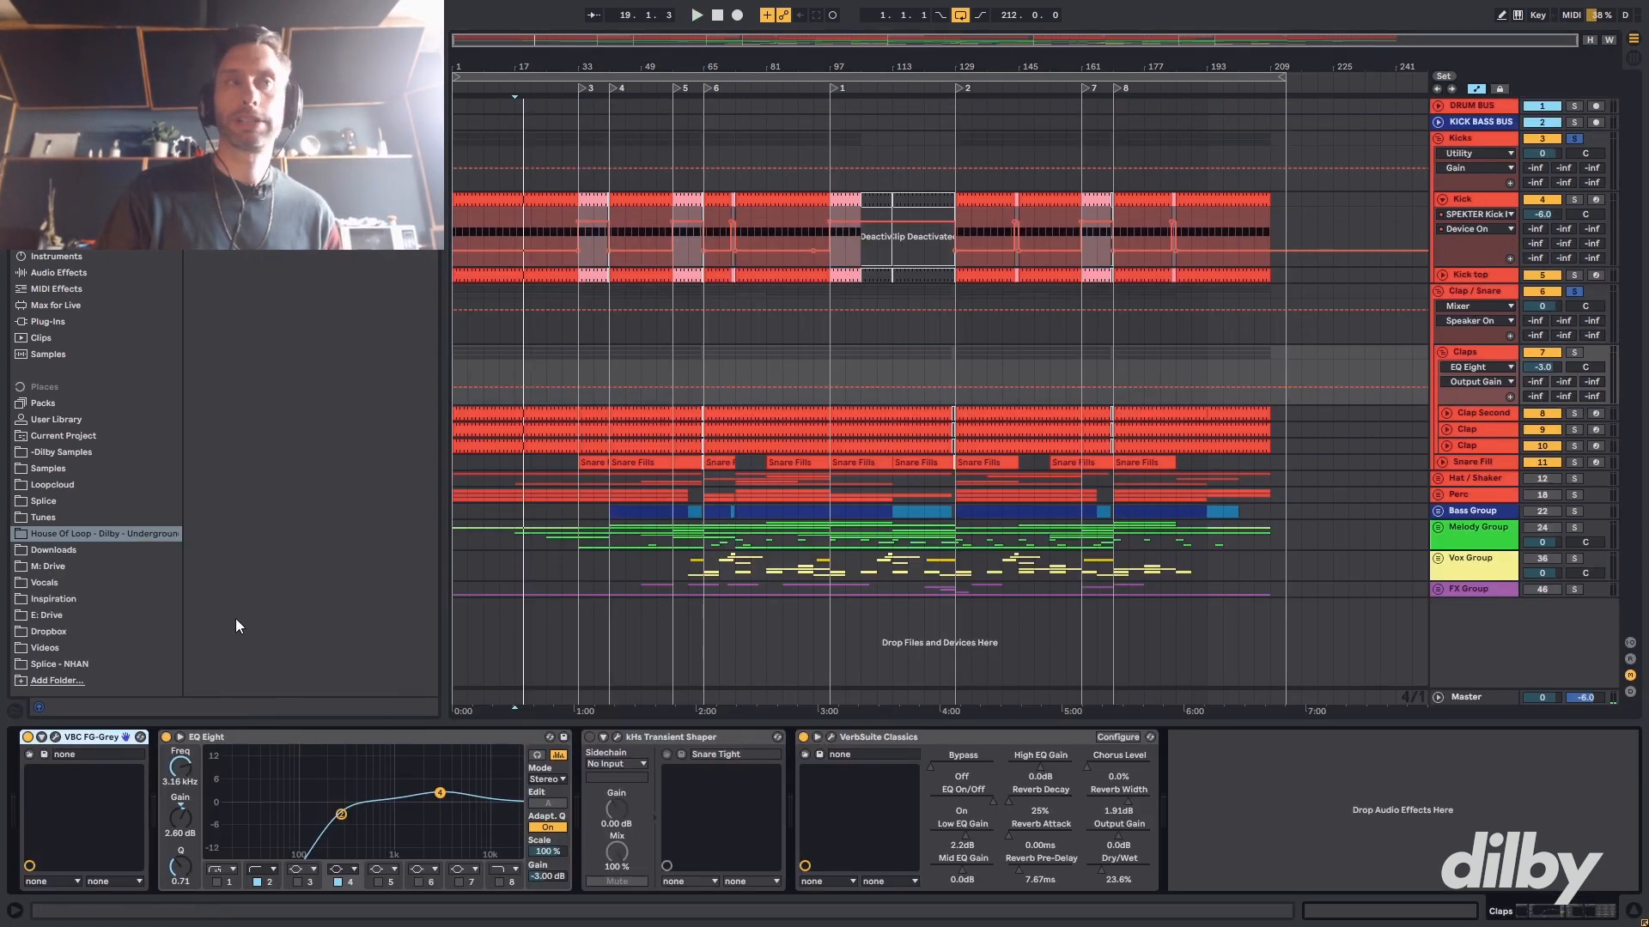
left_click(56, 738)
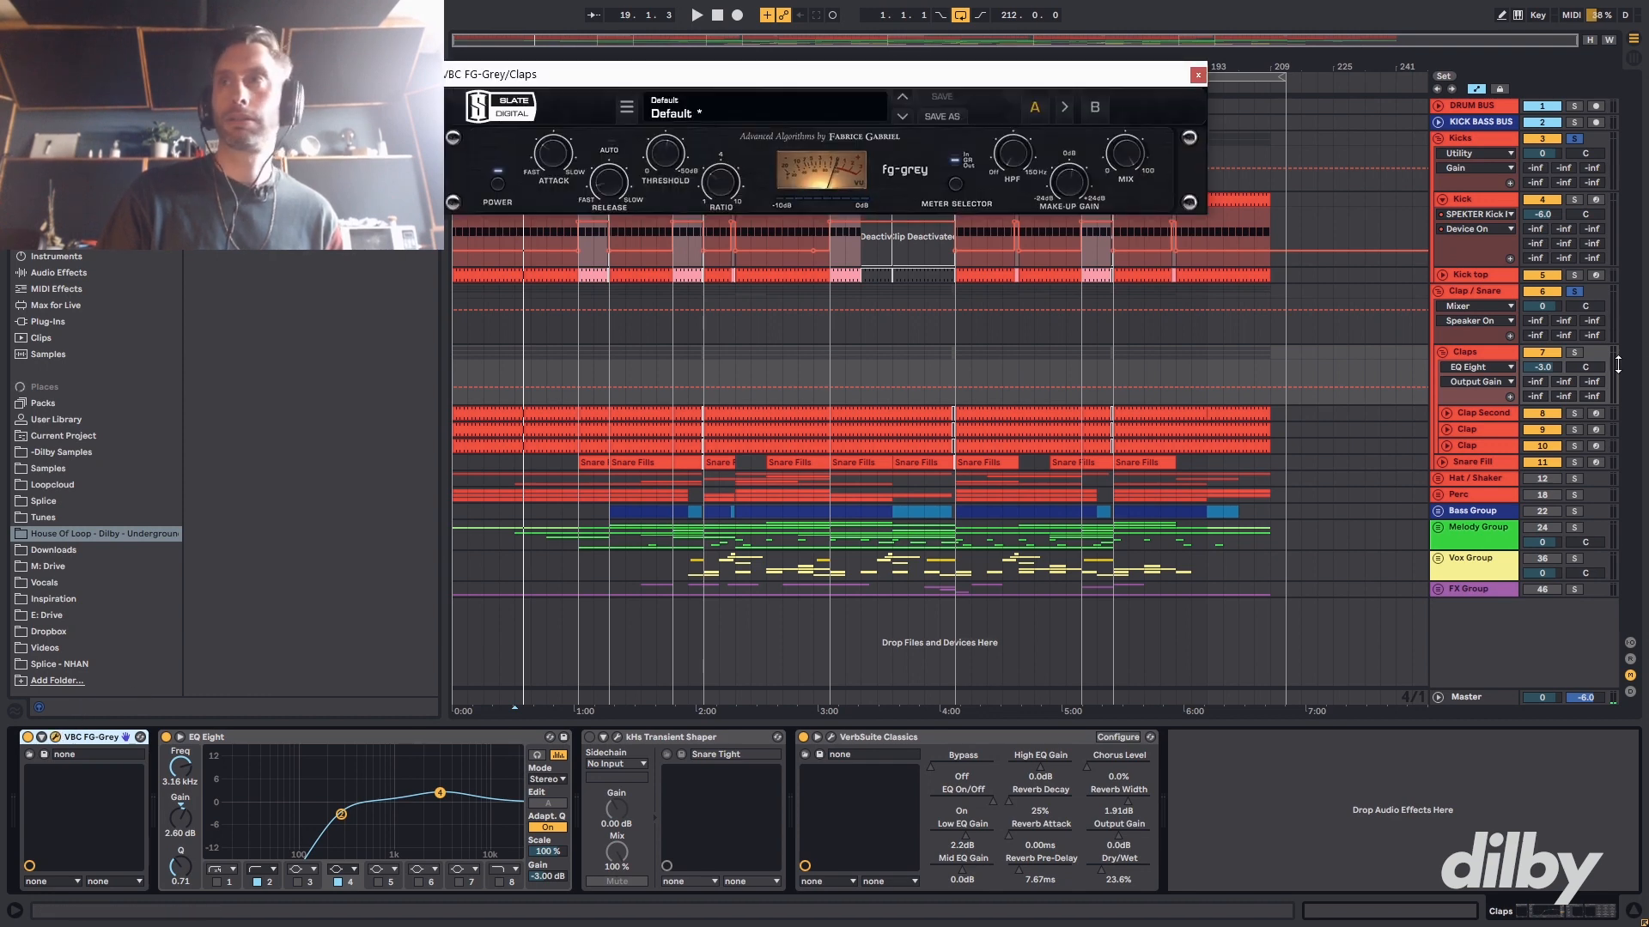
left_click(1575, 353)
key("space")
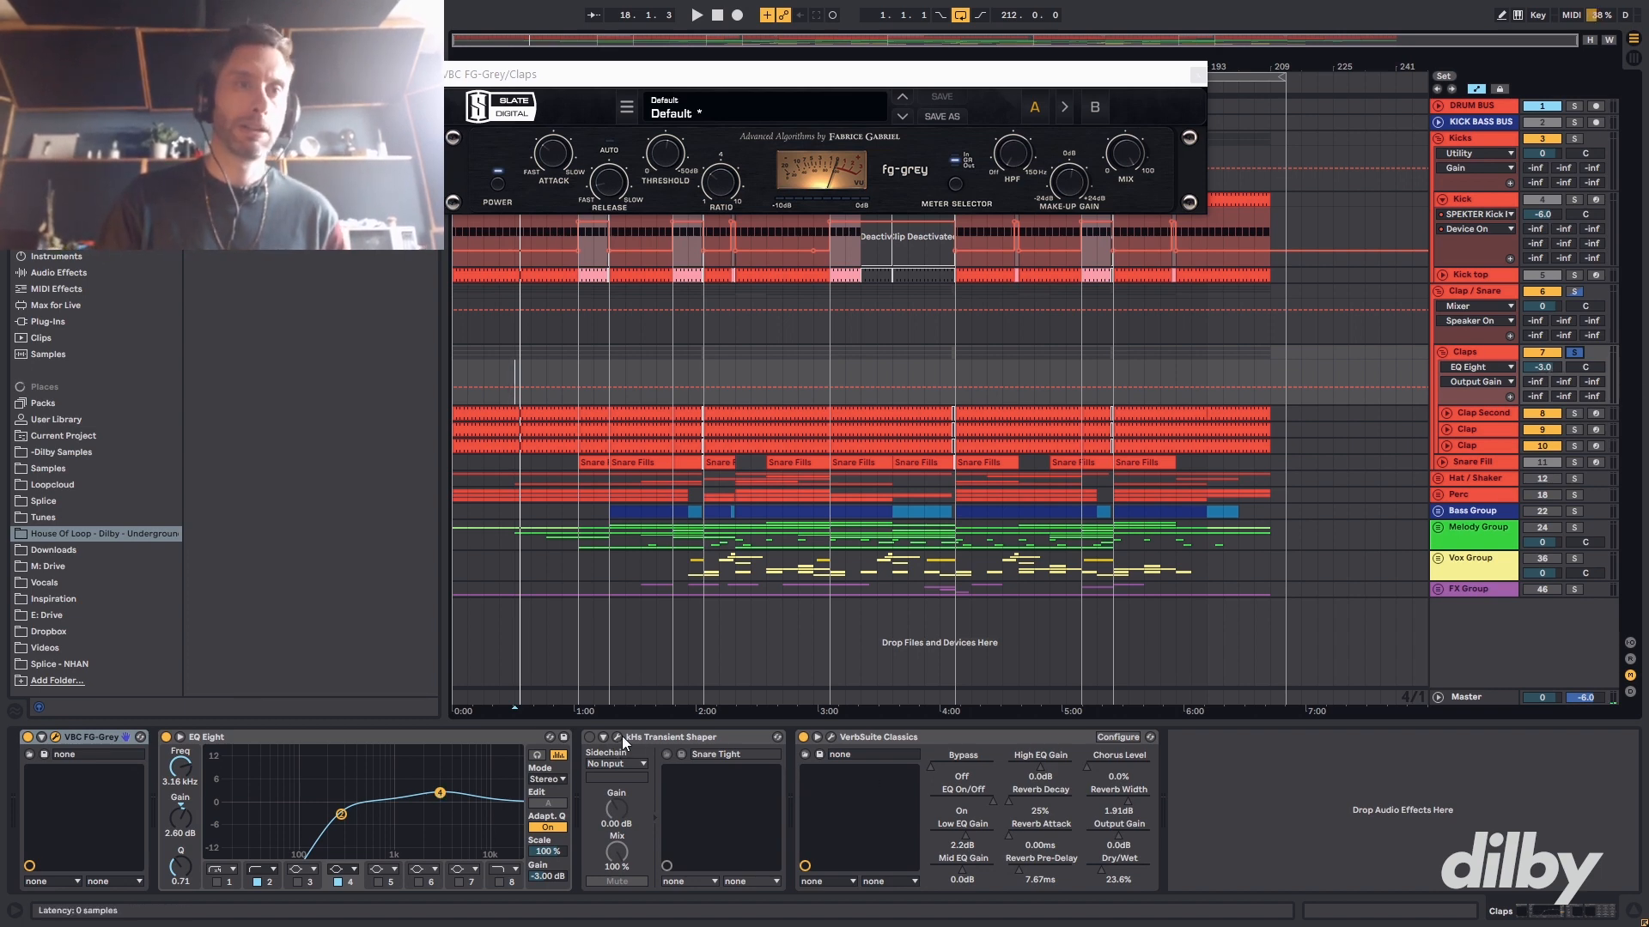
- Compare the soloed claps with the VerbSuite Classics reverb bypassed and active, and open the reverb's plug-in window
key("space")
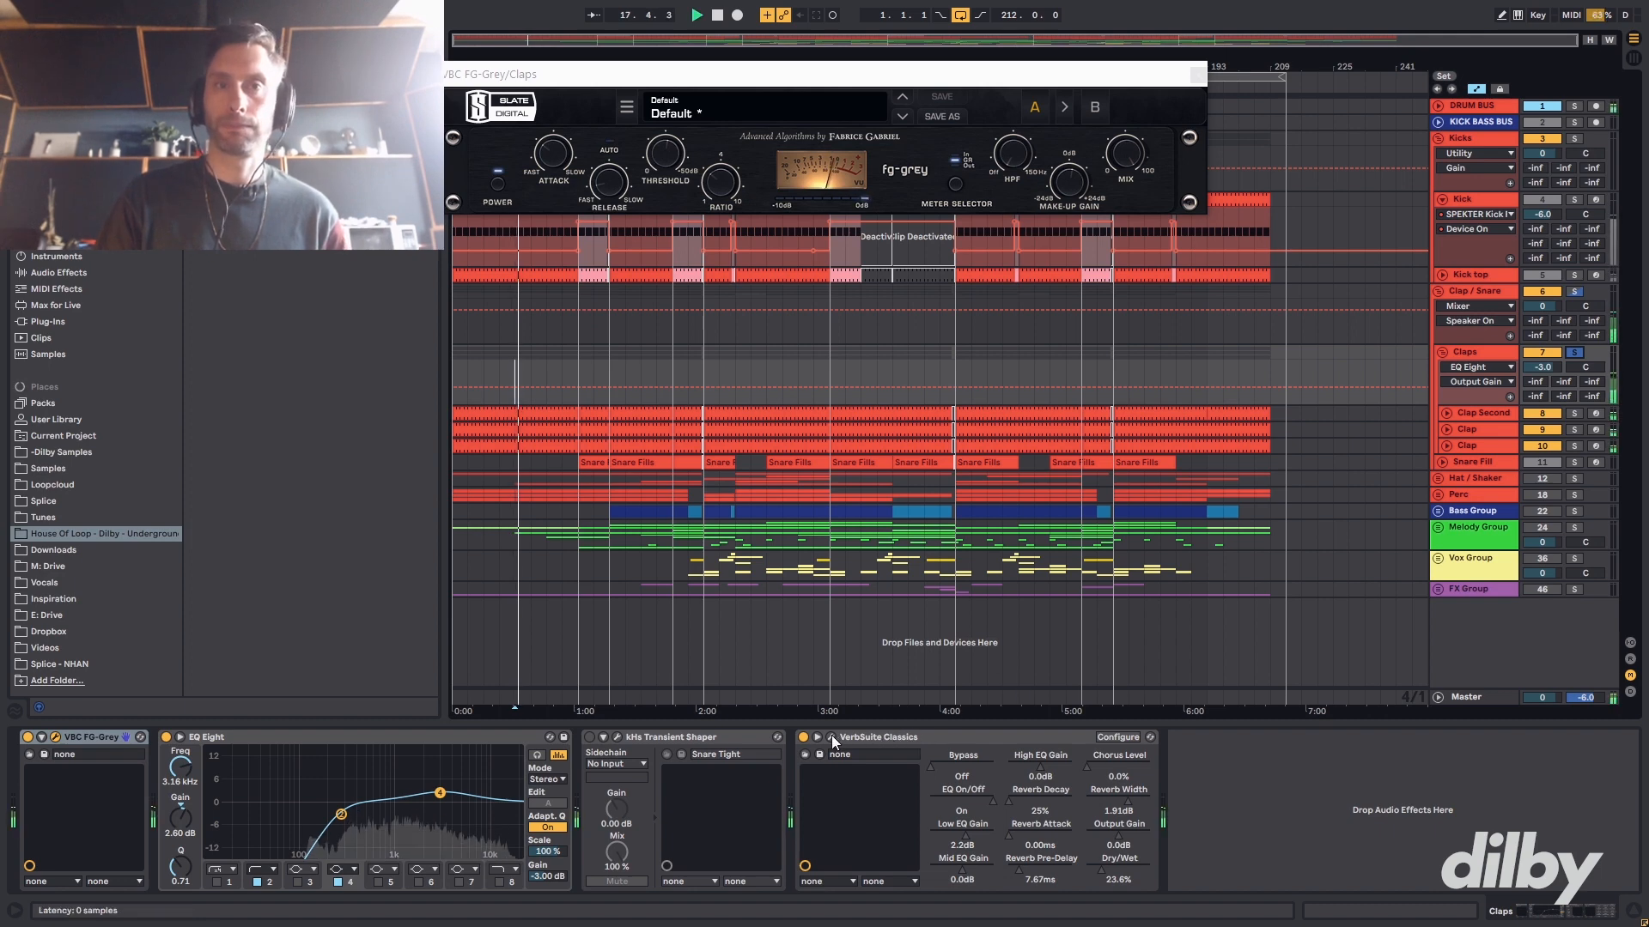
left_click(803, 738)
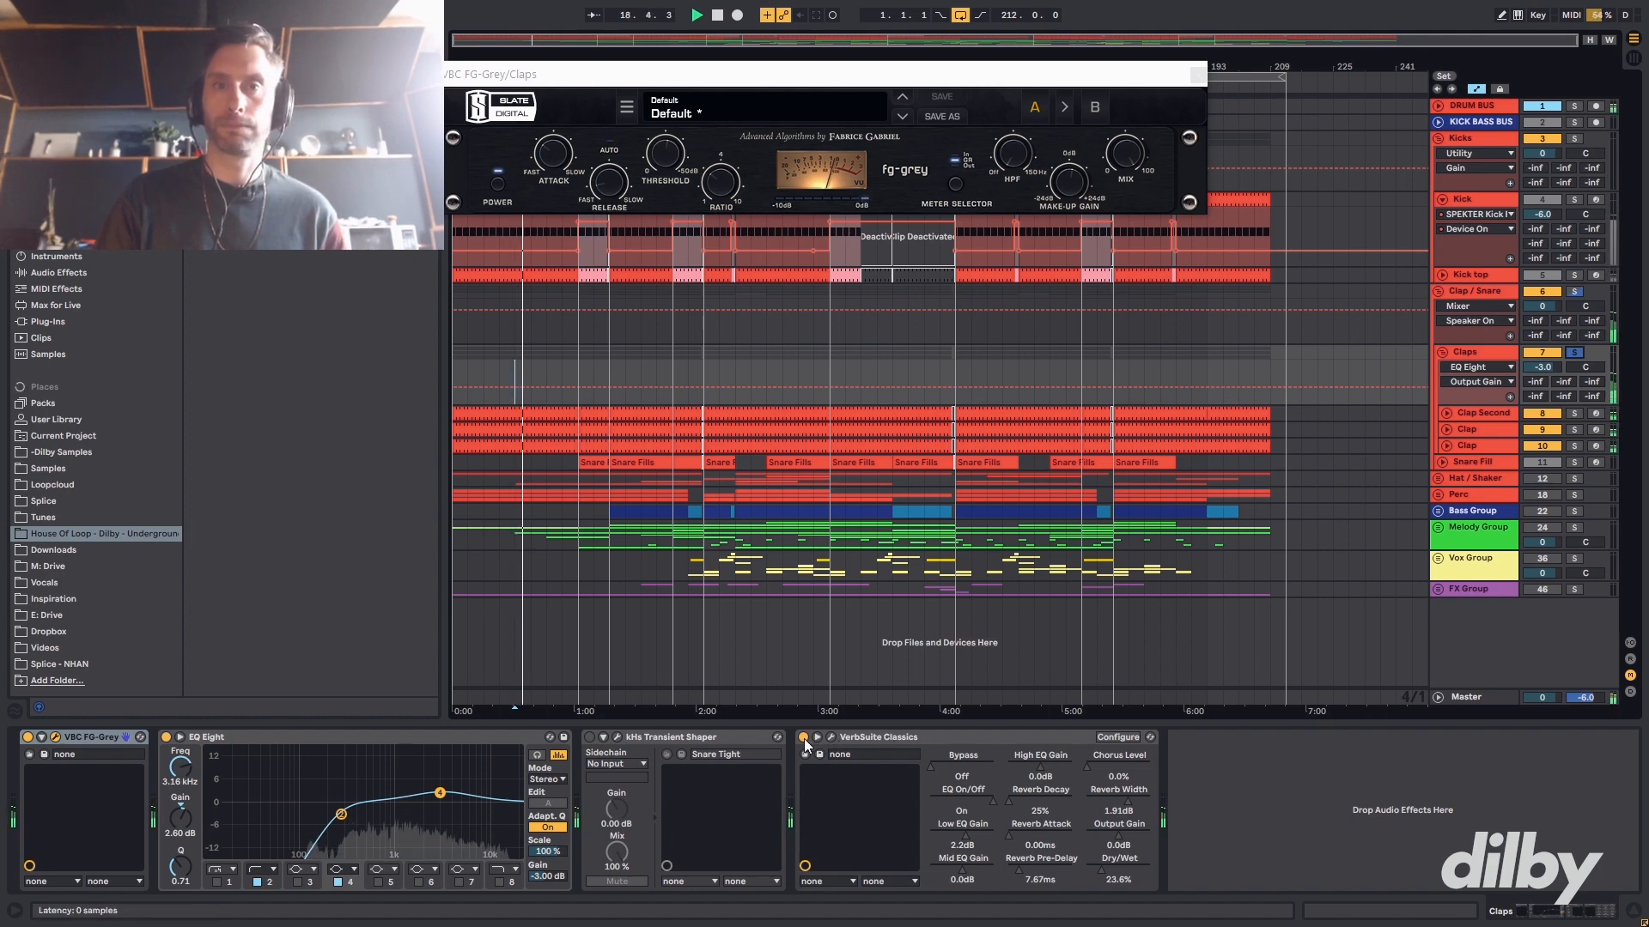
left_click(804, 738)
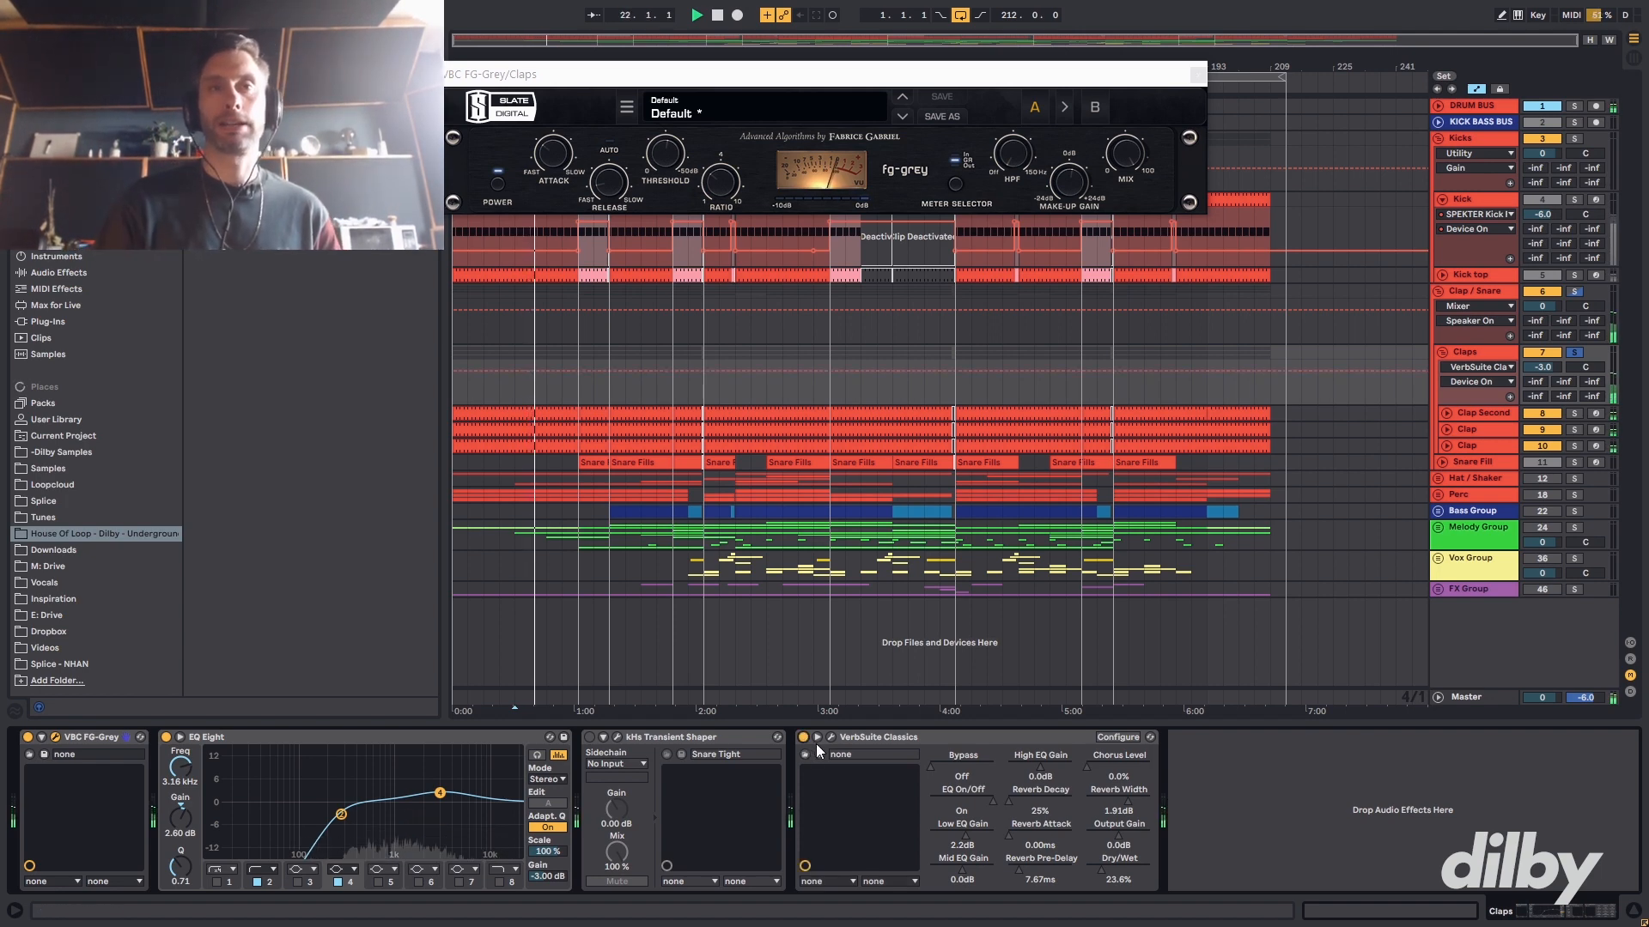
left_click(830, 737)
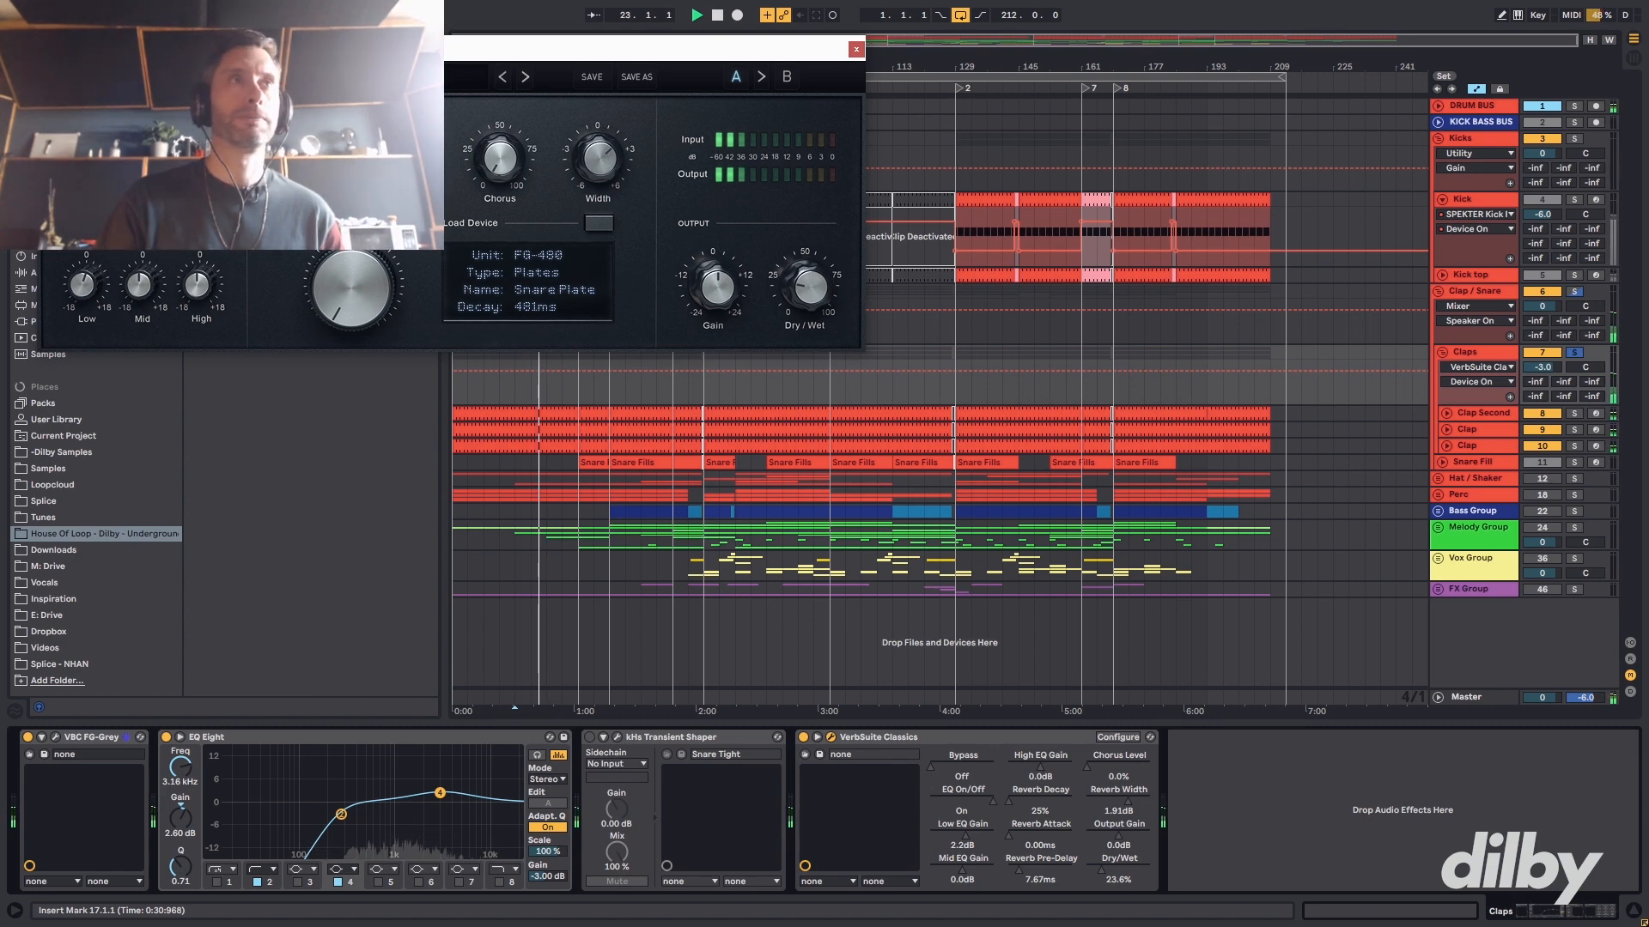
key("space")
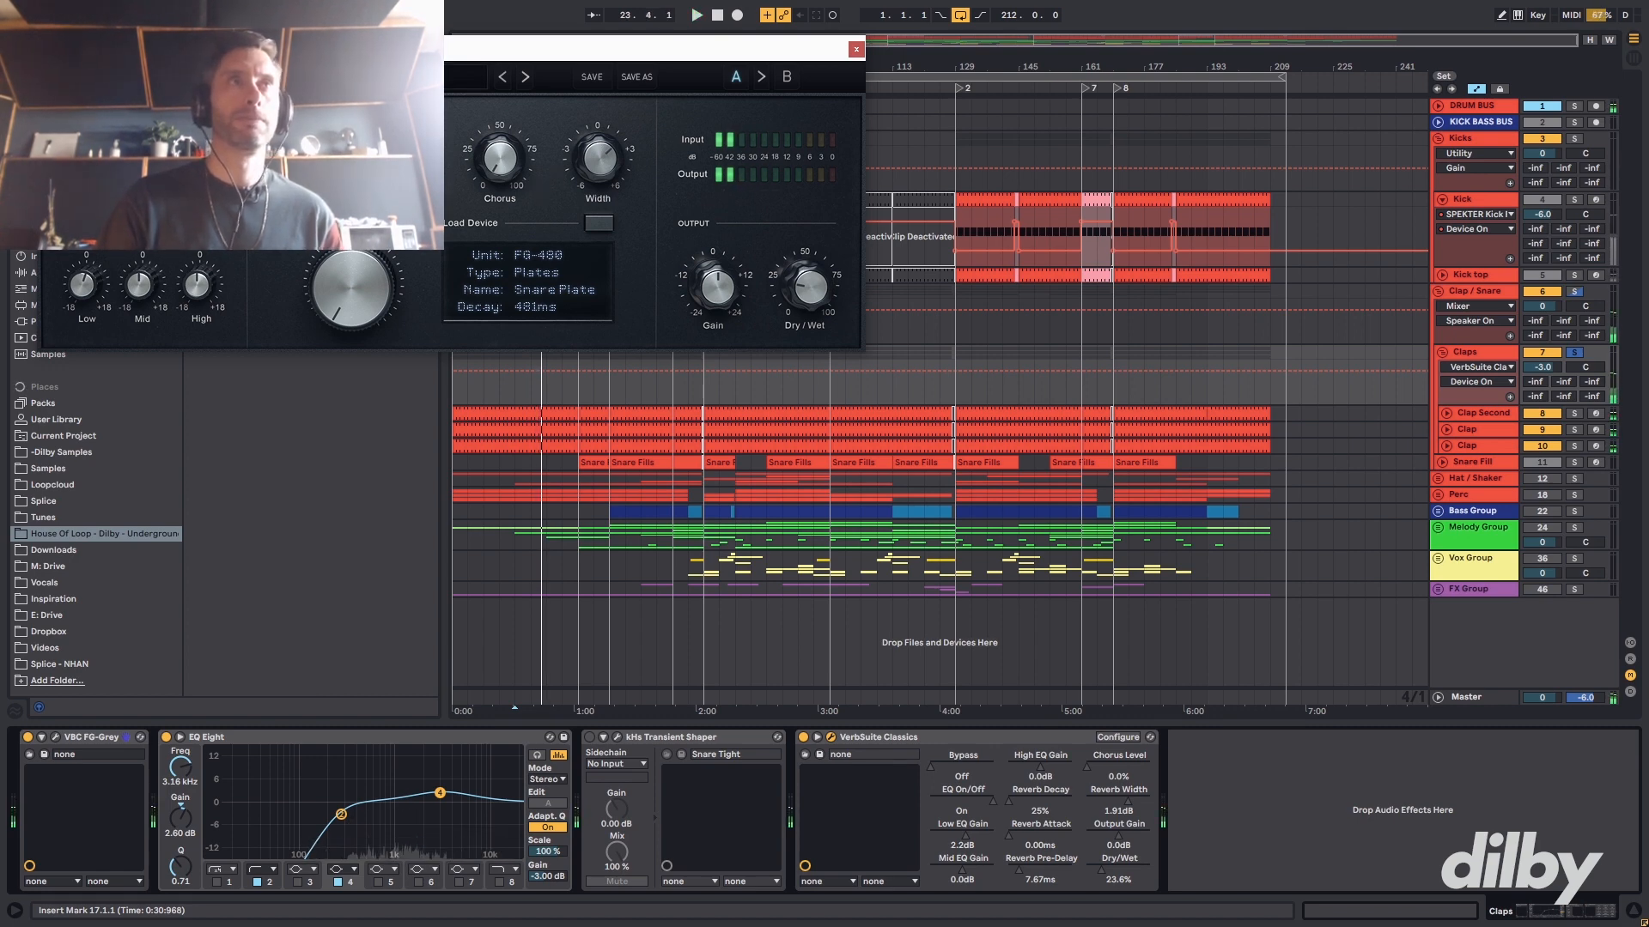
- Show the Snare Fill track's devices, open its Snare Fills clip near bar 41 and play it
left_click(1470, 462)
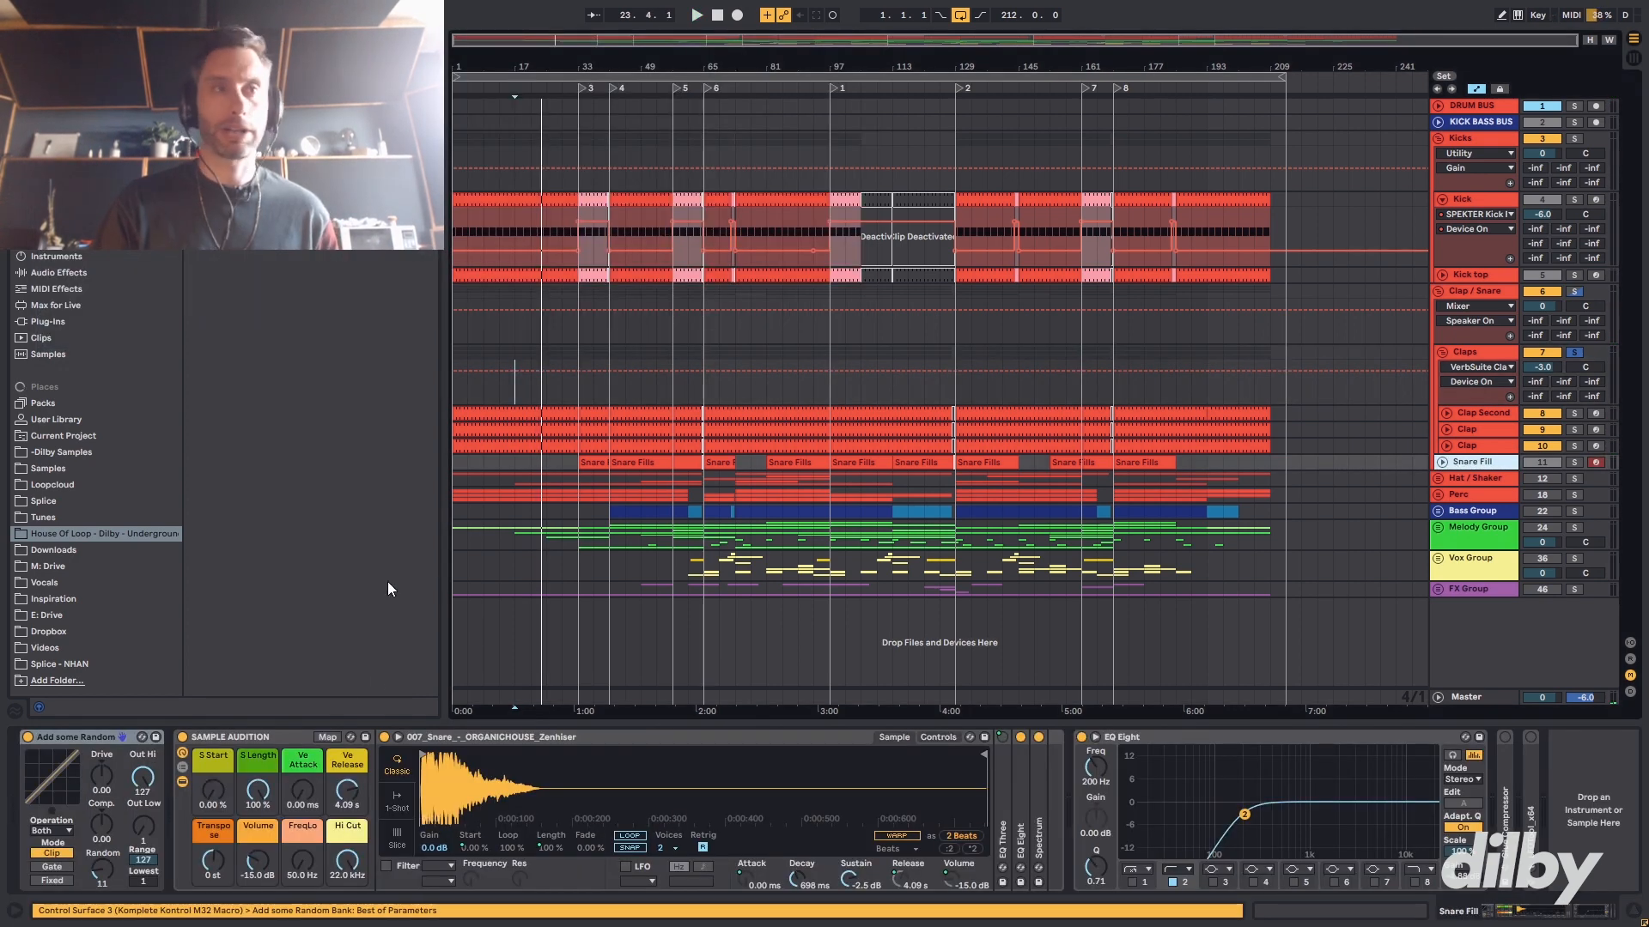
double_click(645, 464)
key("space")
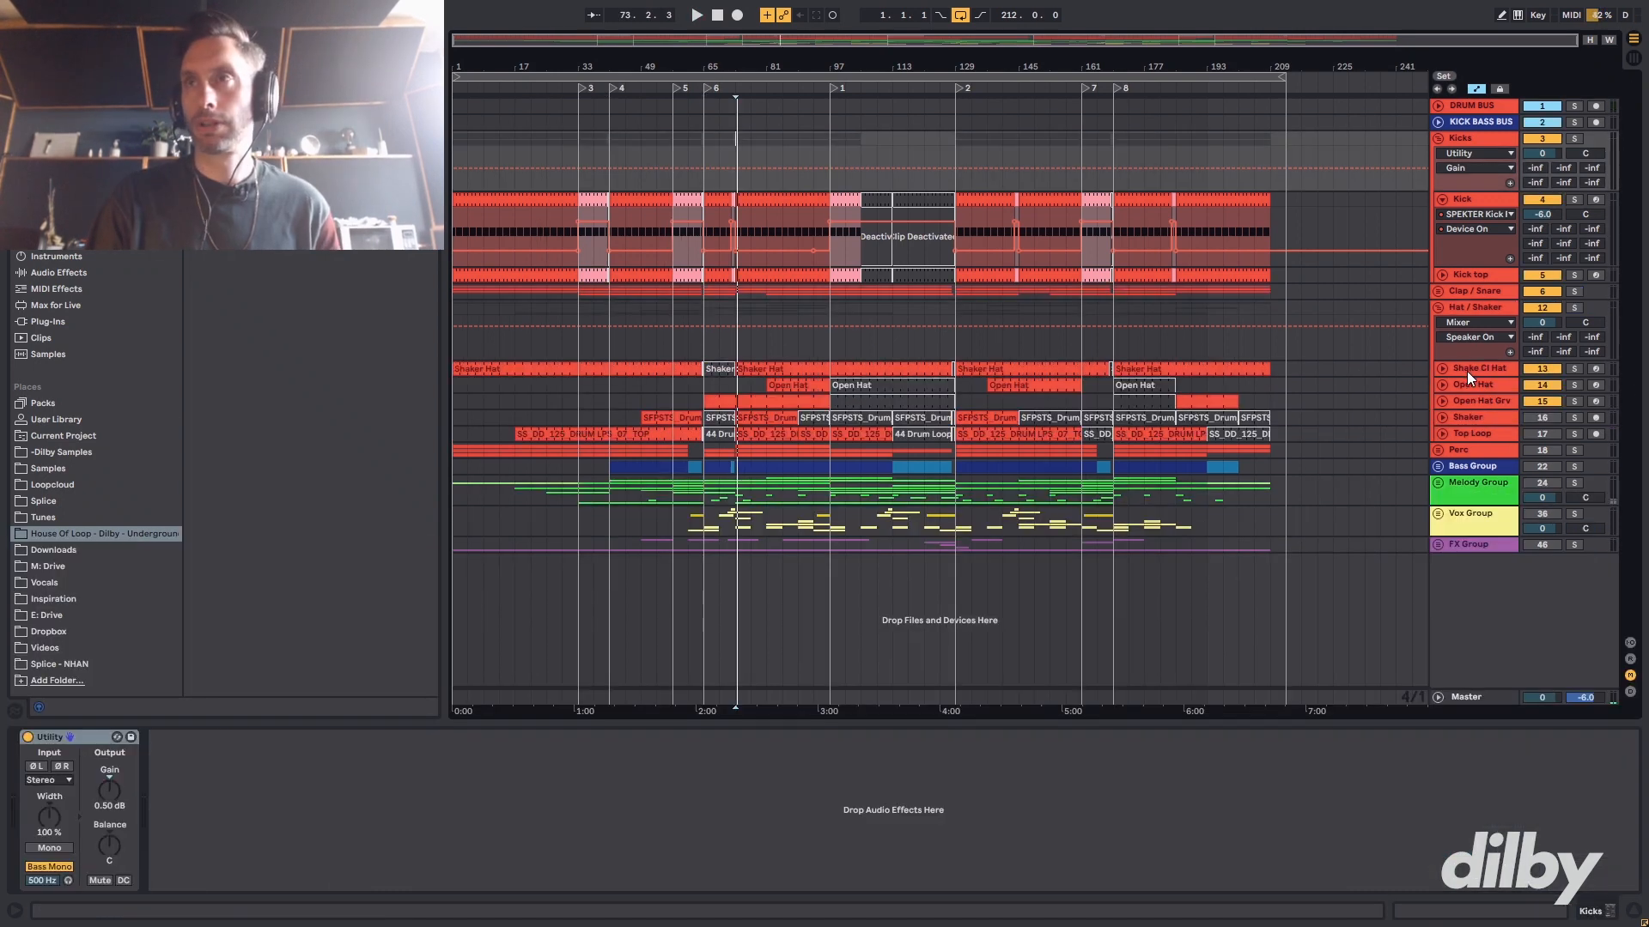
- Show the Shake Cl Hat track's devices, play it in solo from bar 77 and open its Shaker Hat clip
left_click(1467, 369)
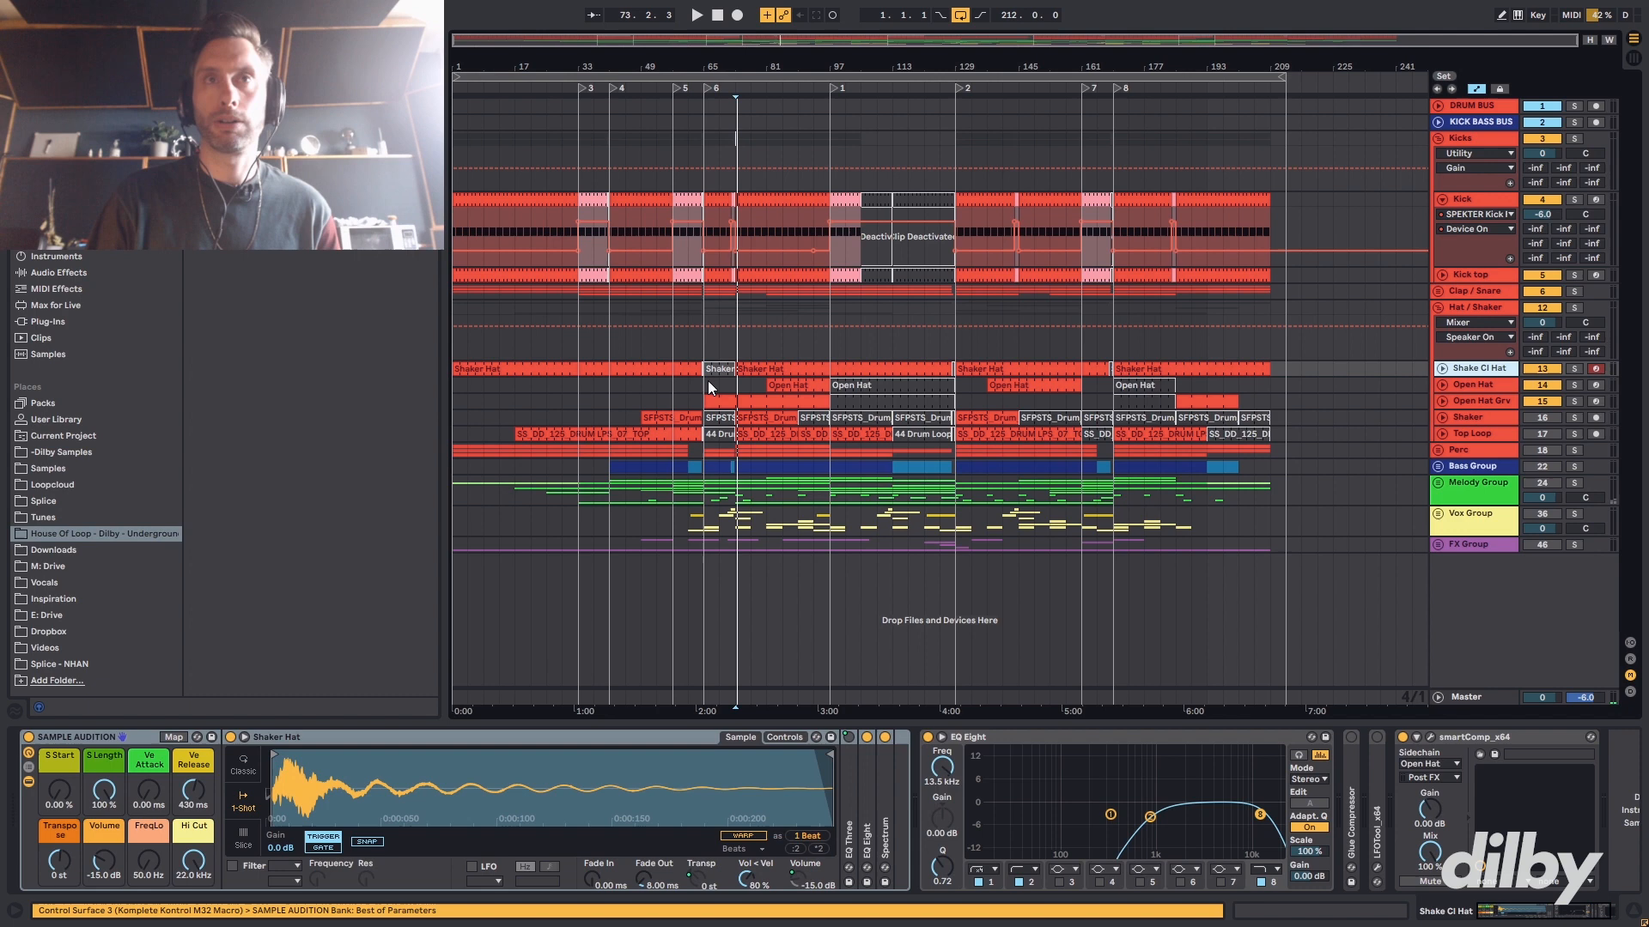
left_click(752, 352)
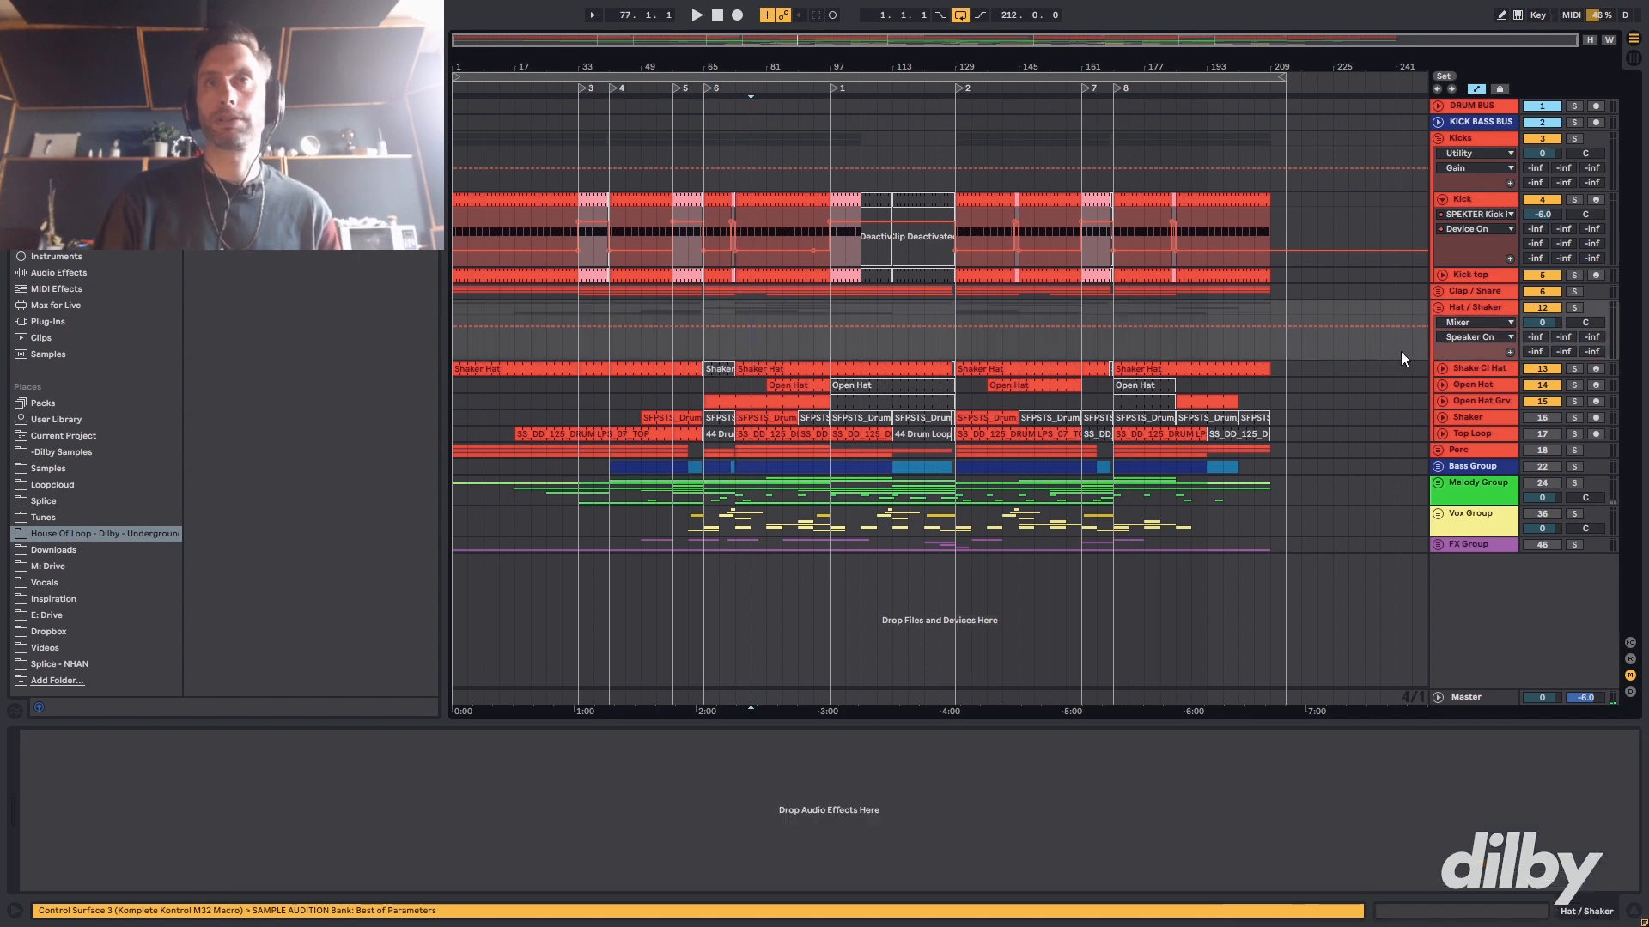
left_click(1574, 367)
key("space")
double_click(770, 369)
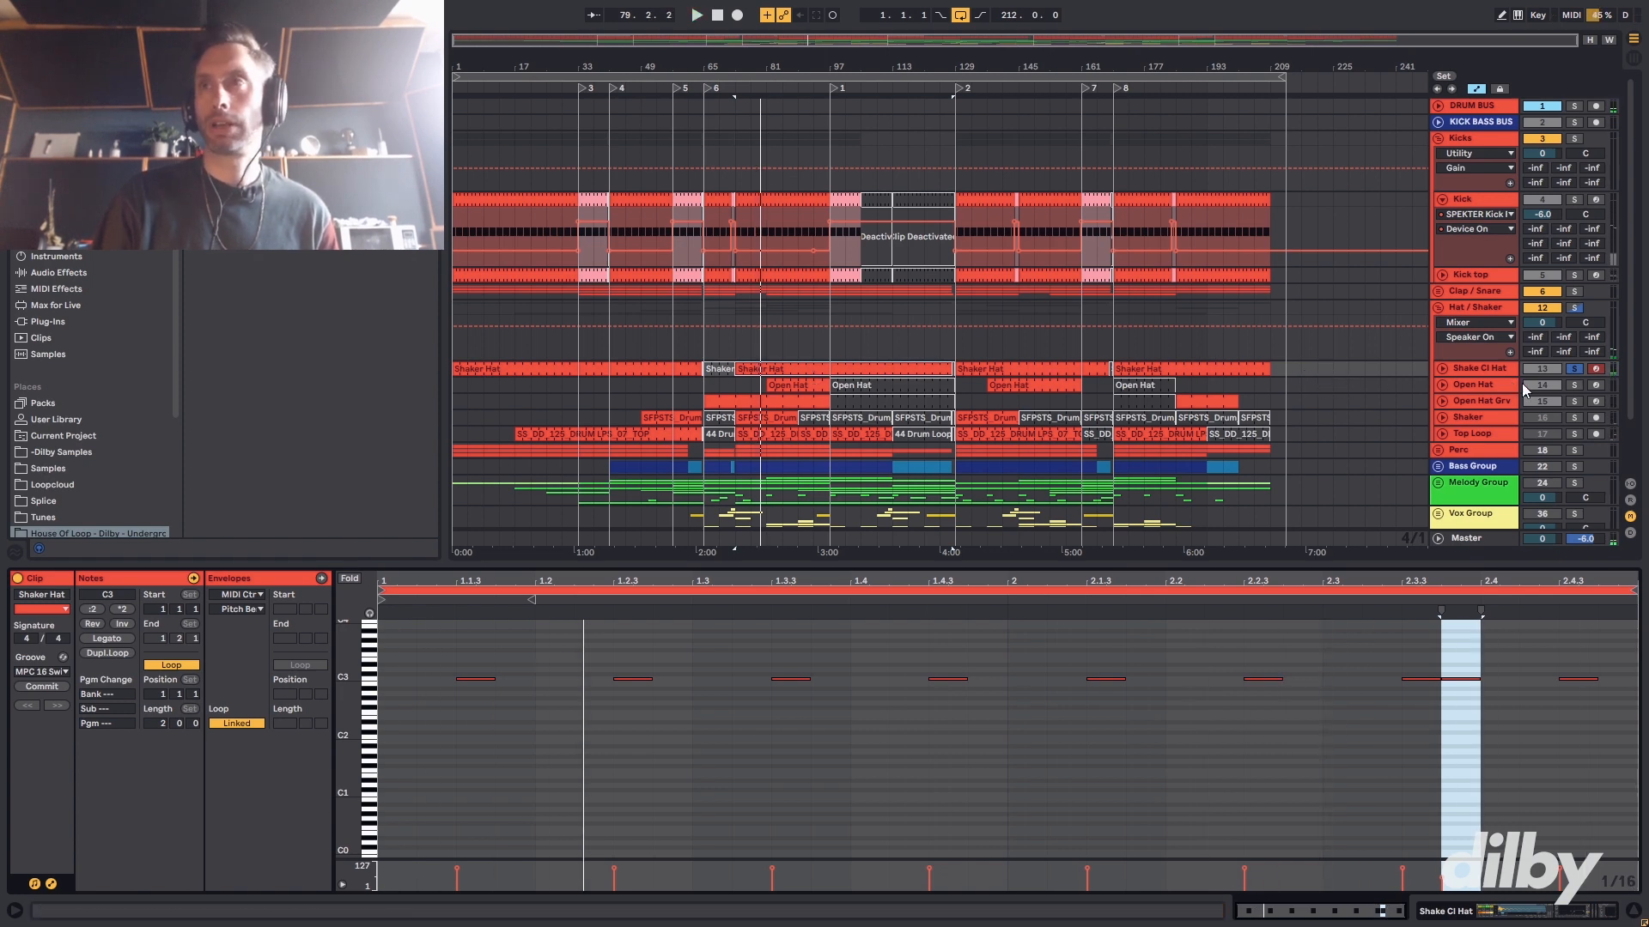
- Solo the Open Hat track instead and play its clip at bar 81
left_click(1574, 384)
left_click(812, 387)
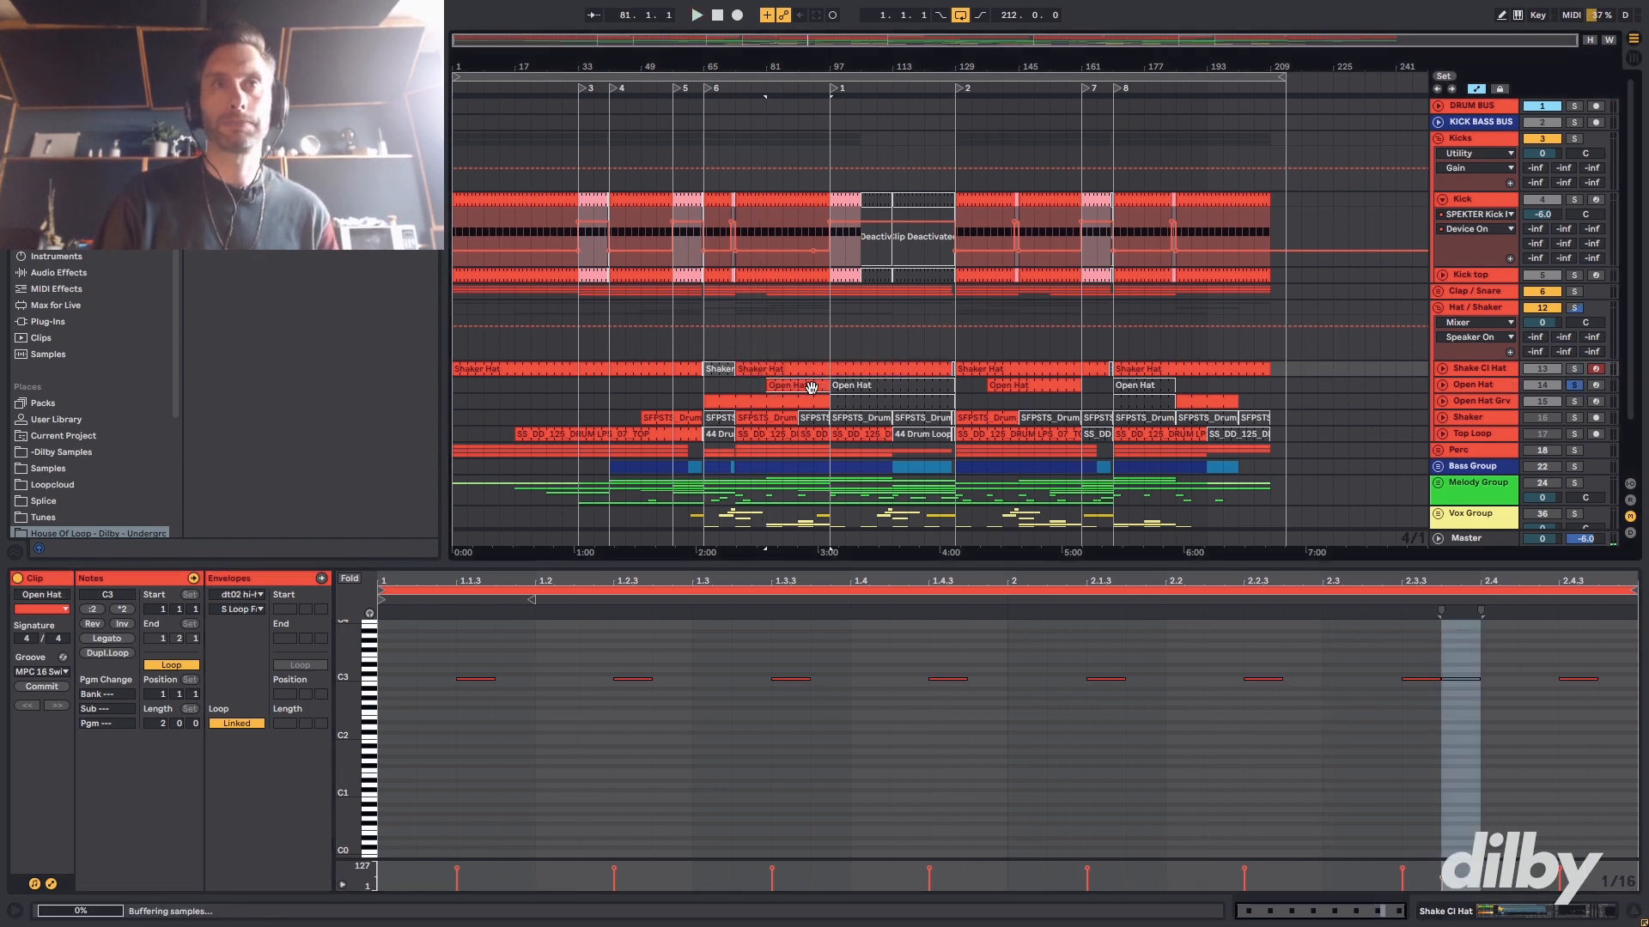
key("space")
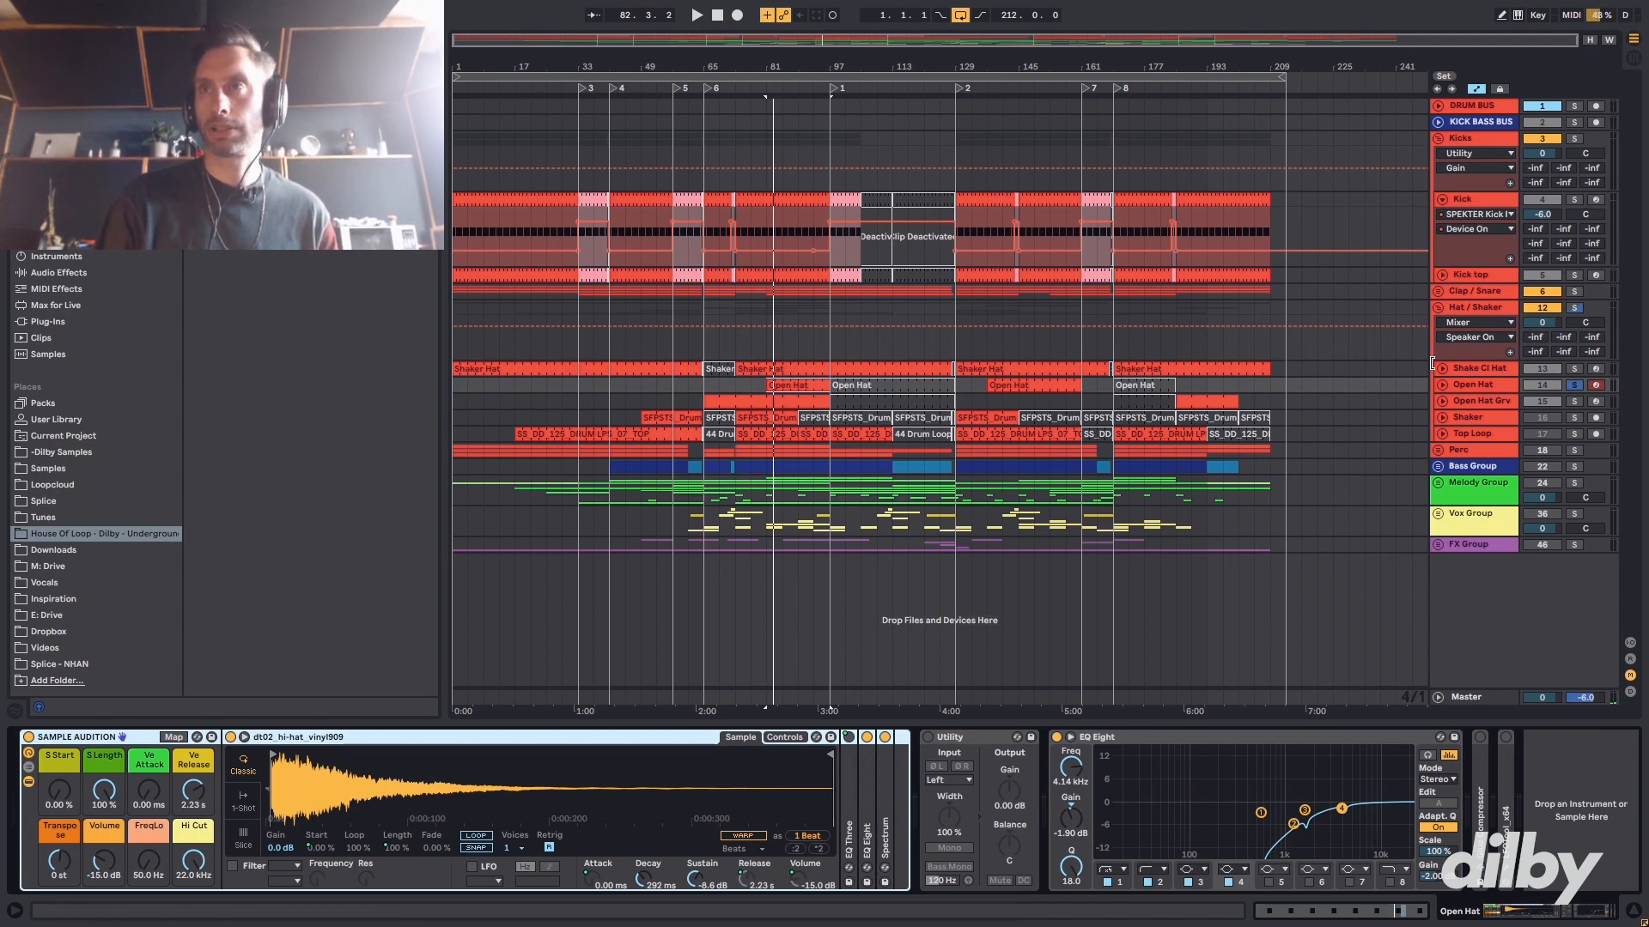
- Play the Shake Cl Hat and Open Hat tracks soloed together from bar 81 and show the shaker hat's sidechained smartComp
left_click(1483, 371)
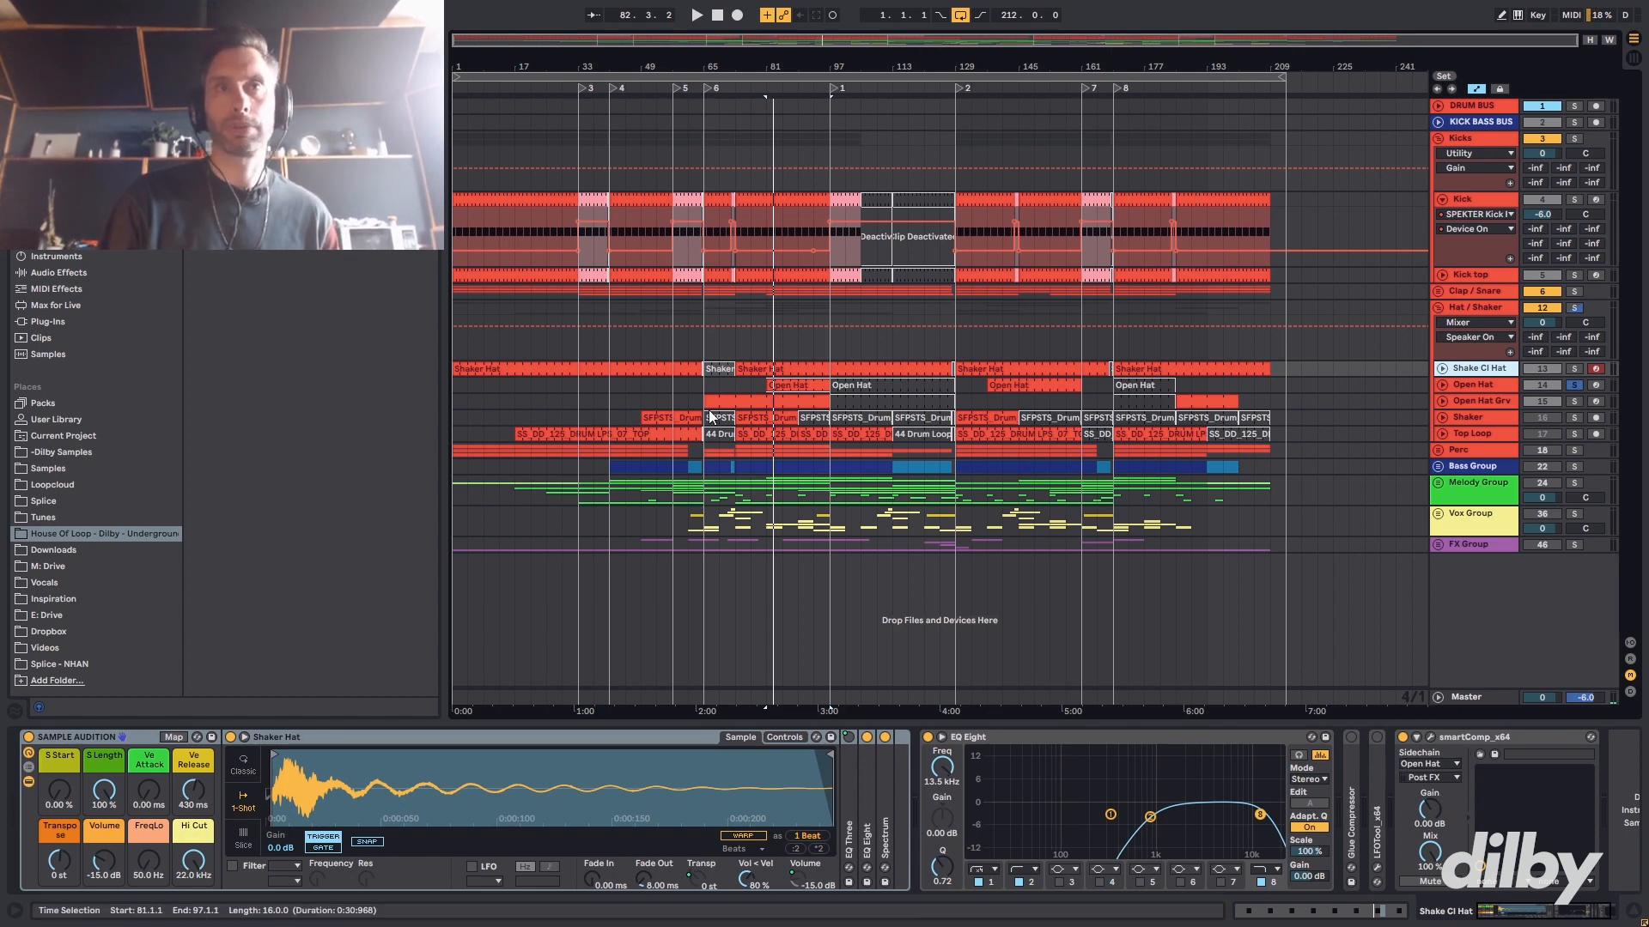
left_click(785, 388)
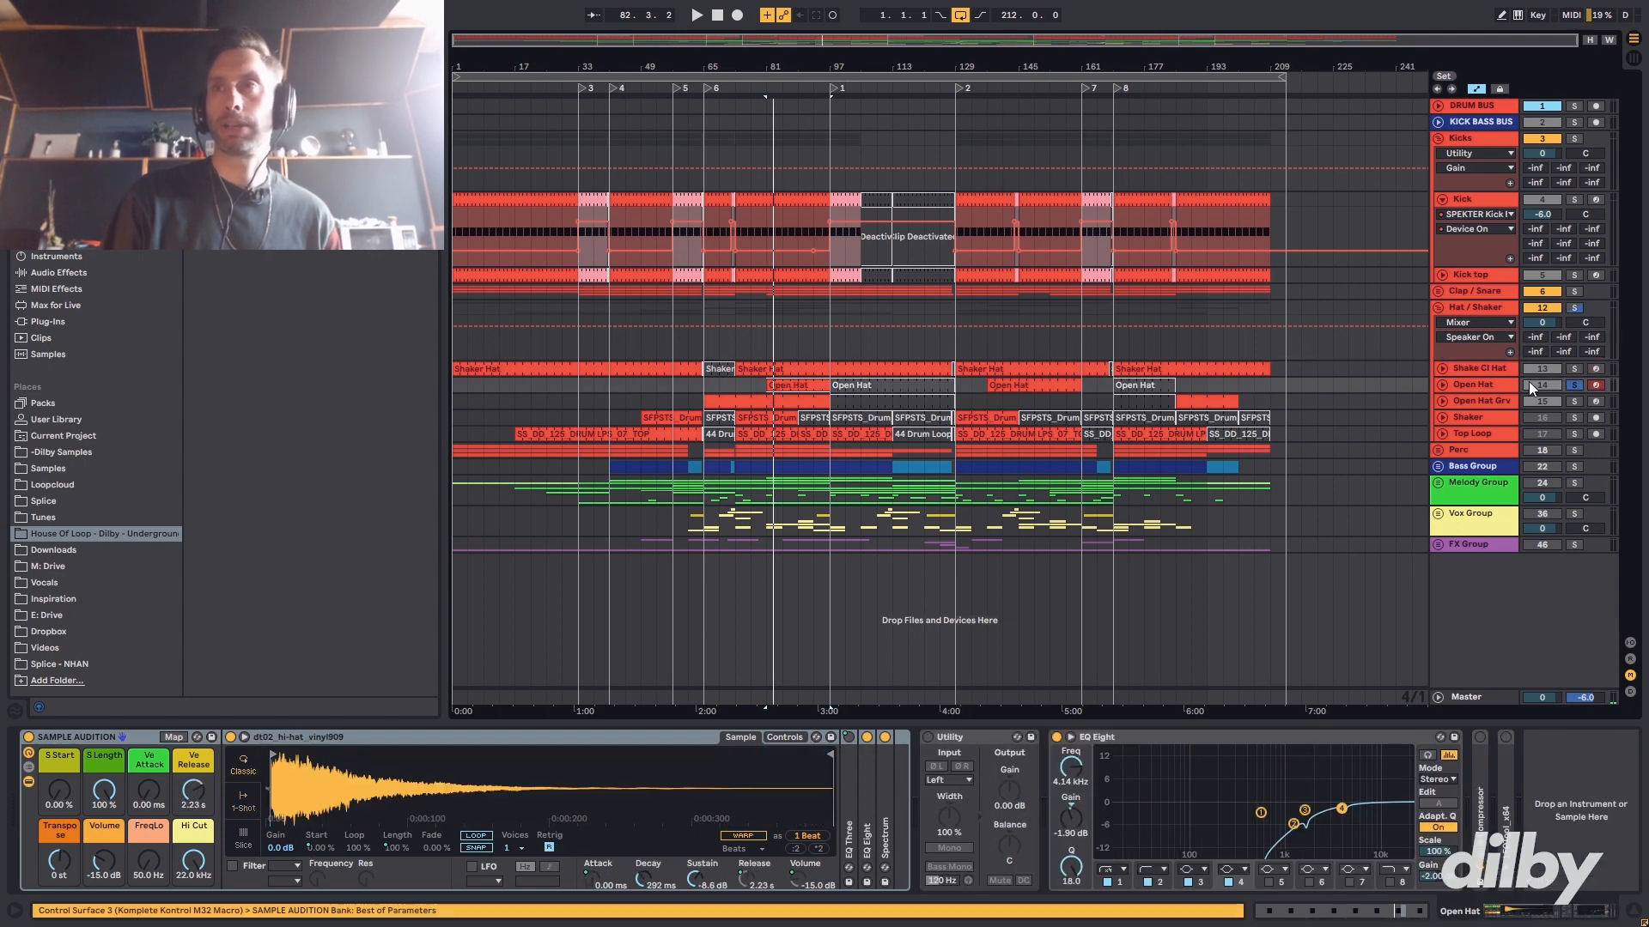
left_click(1573, 369, "ctrl")
key("space")
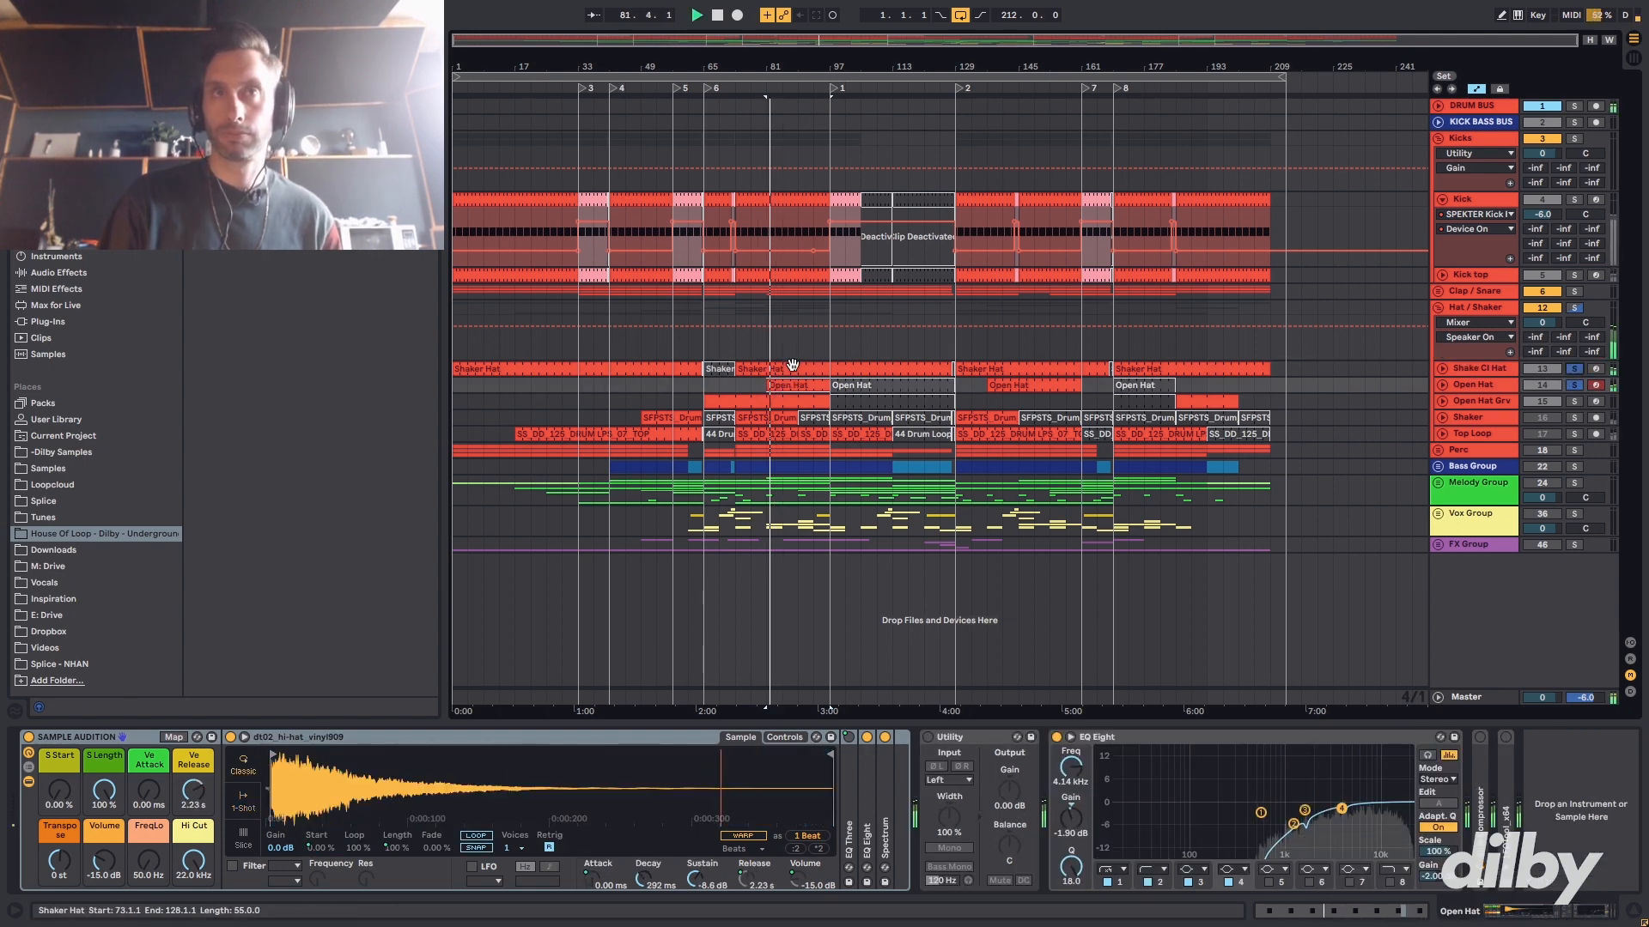
left_click(843, 368)
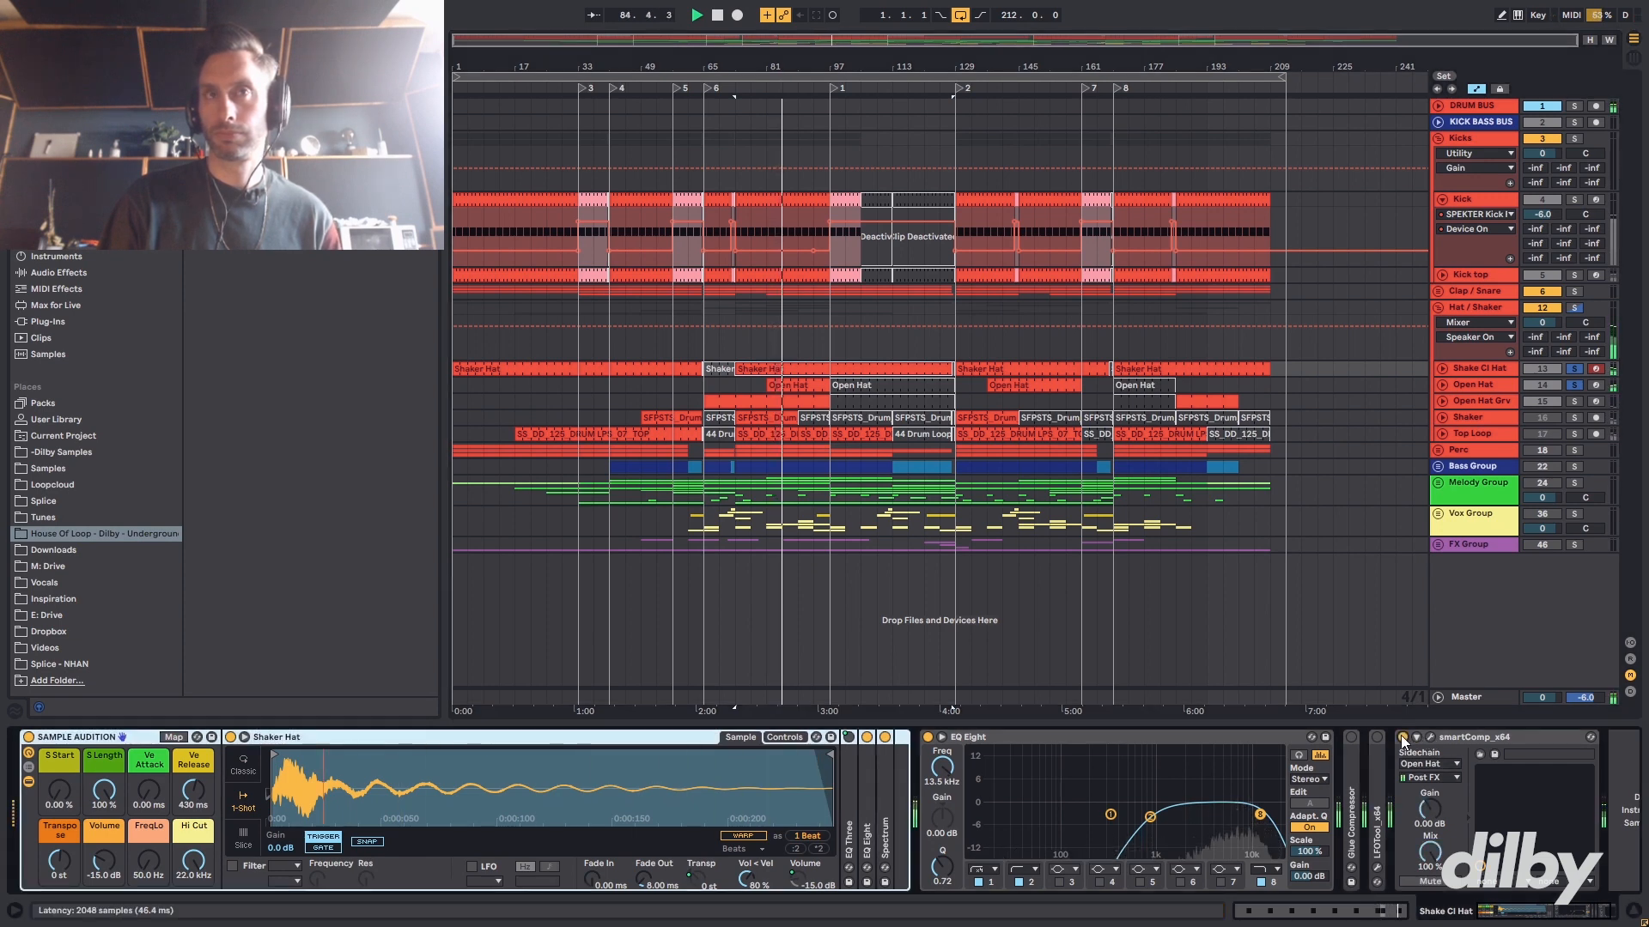
key("space")
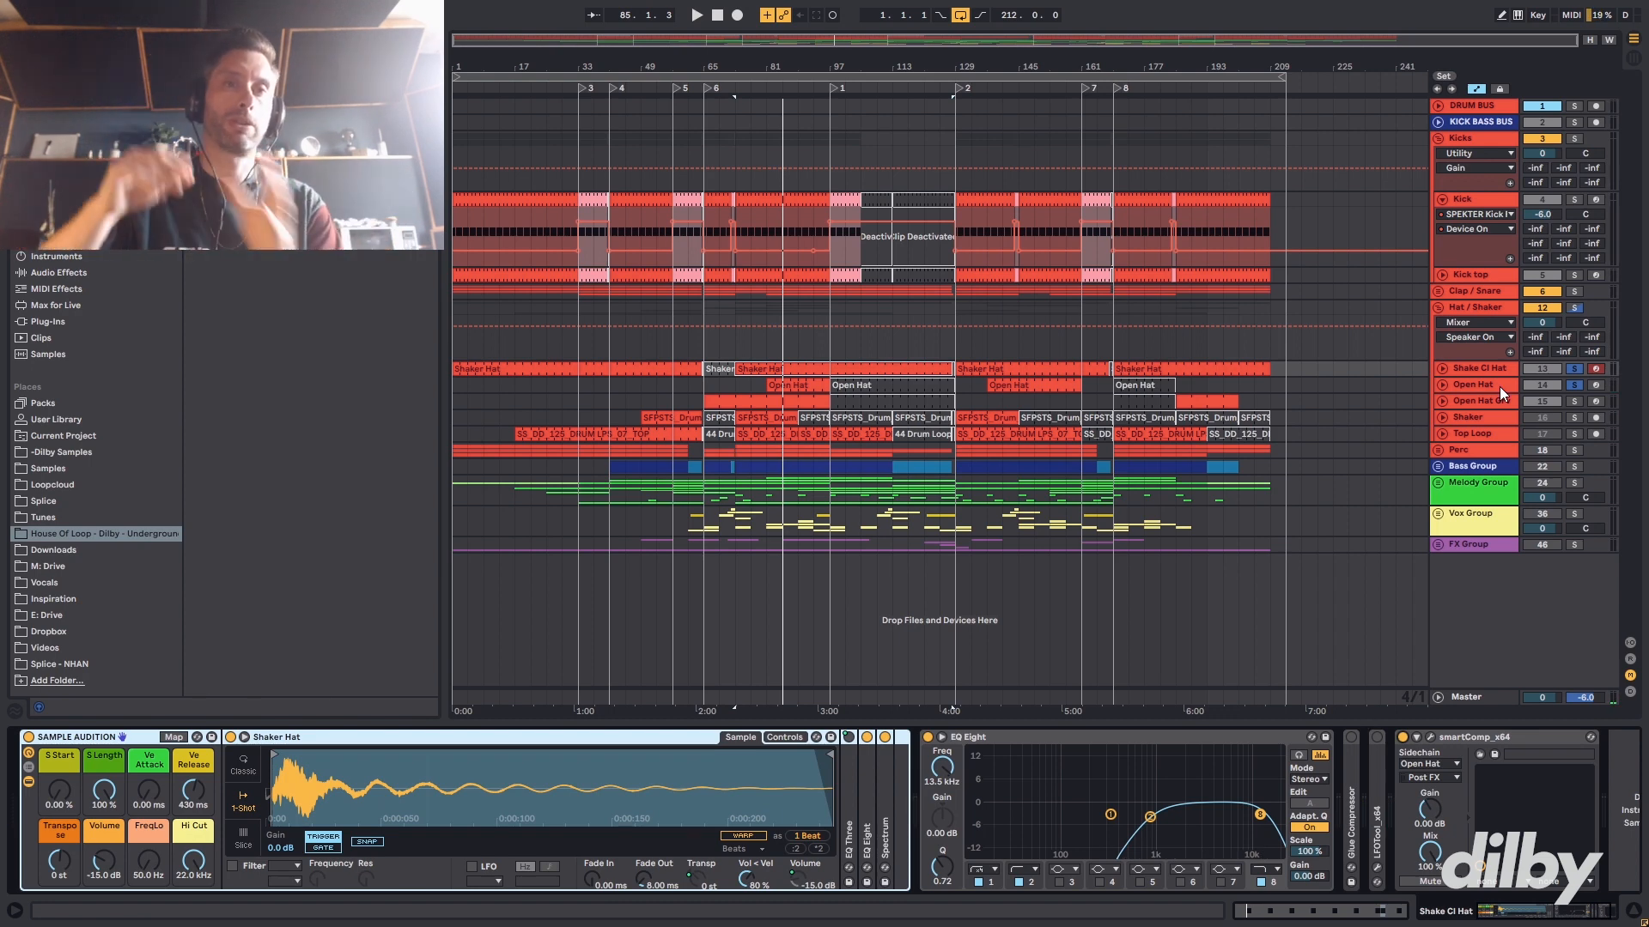
- Add Open Hat Grv to the soloed hats, play them from bar 81 and open the unfolded Open Hat Grv track's clip
left_click(1579, 399)
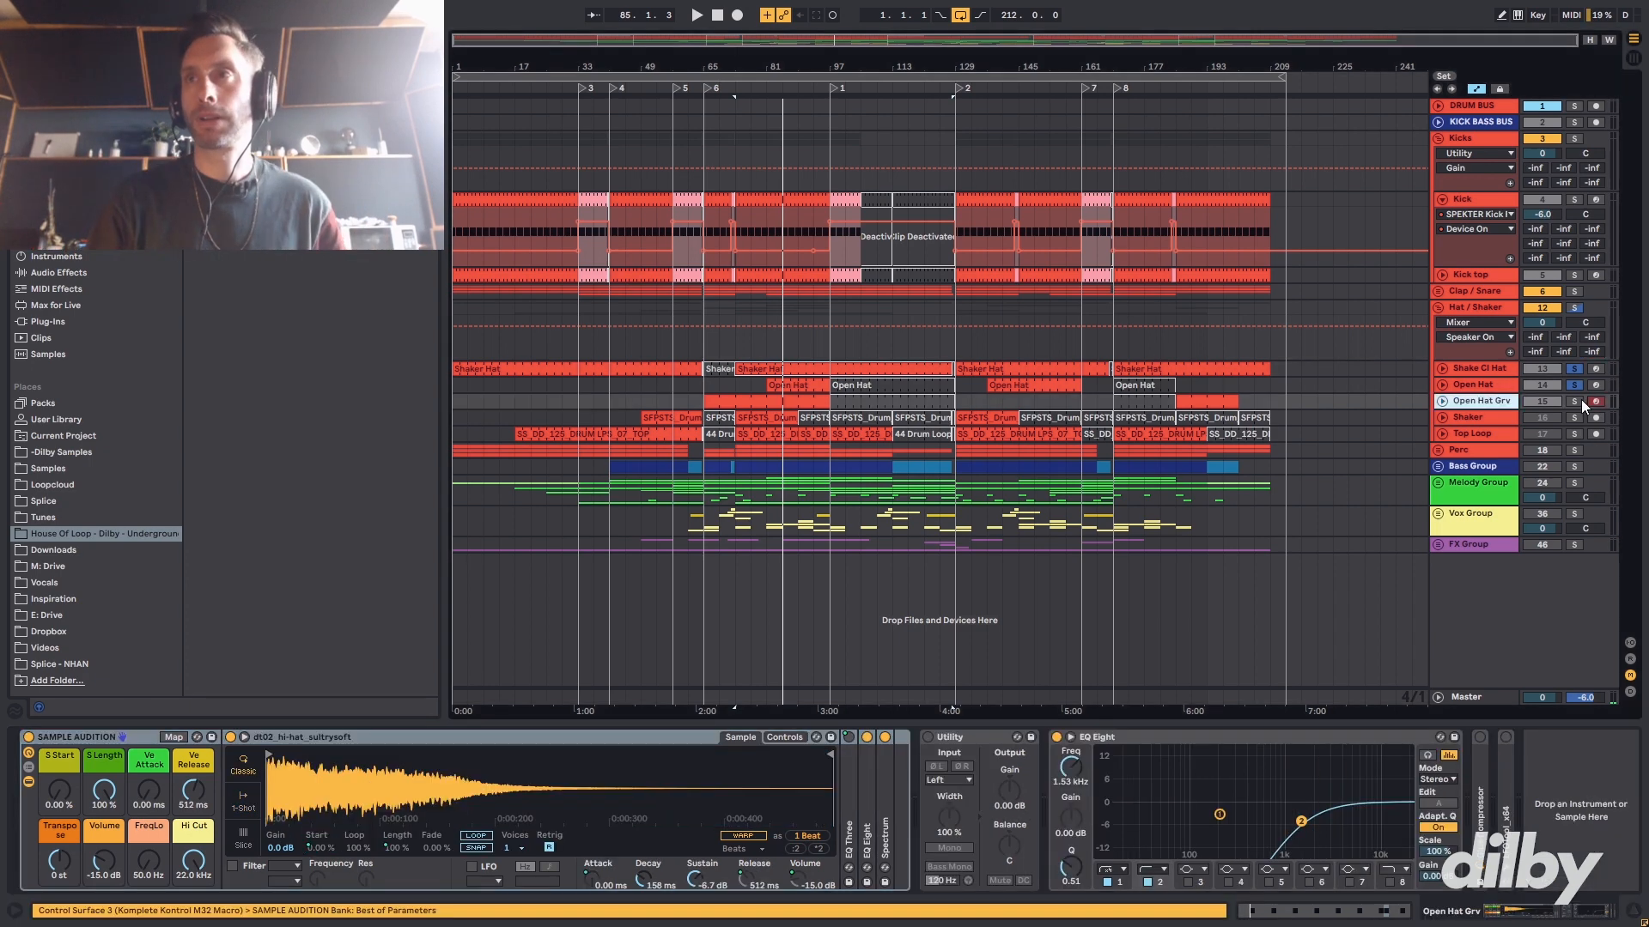
left_click(1573, 400)
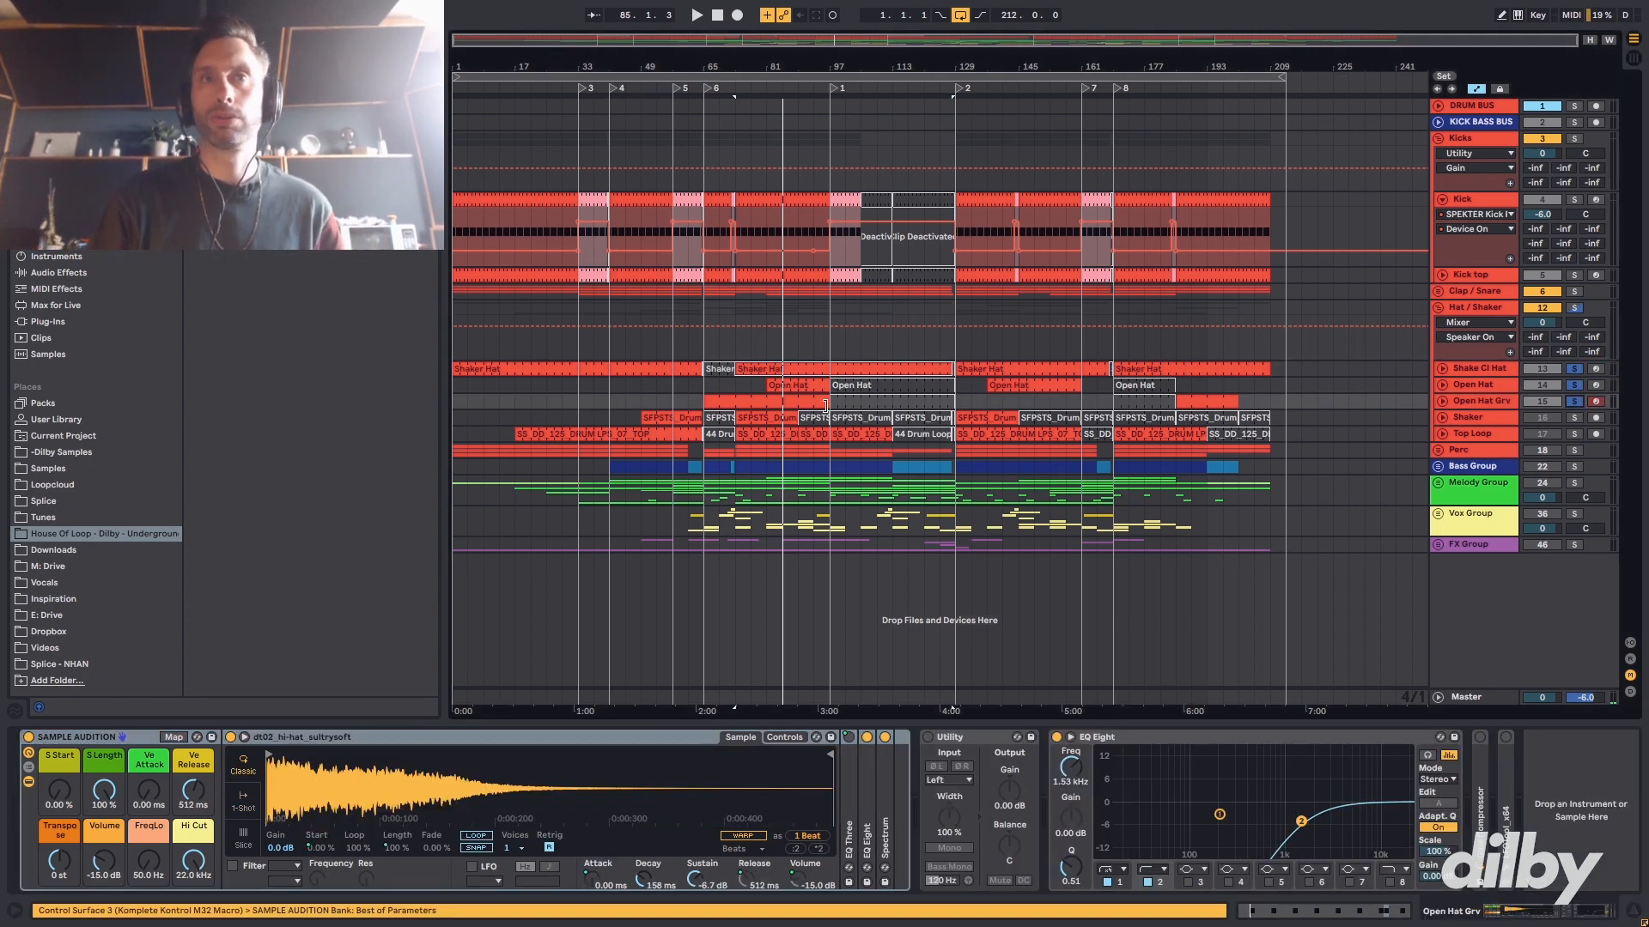
left_click(783, 386)
key("space")
left_click(1442, 401)
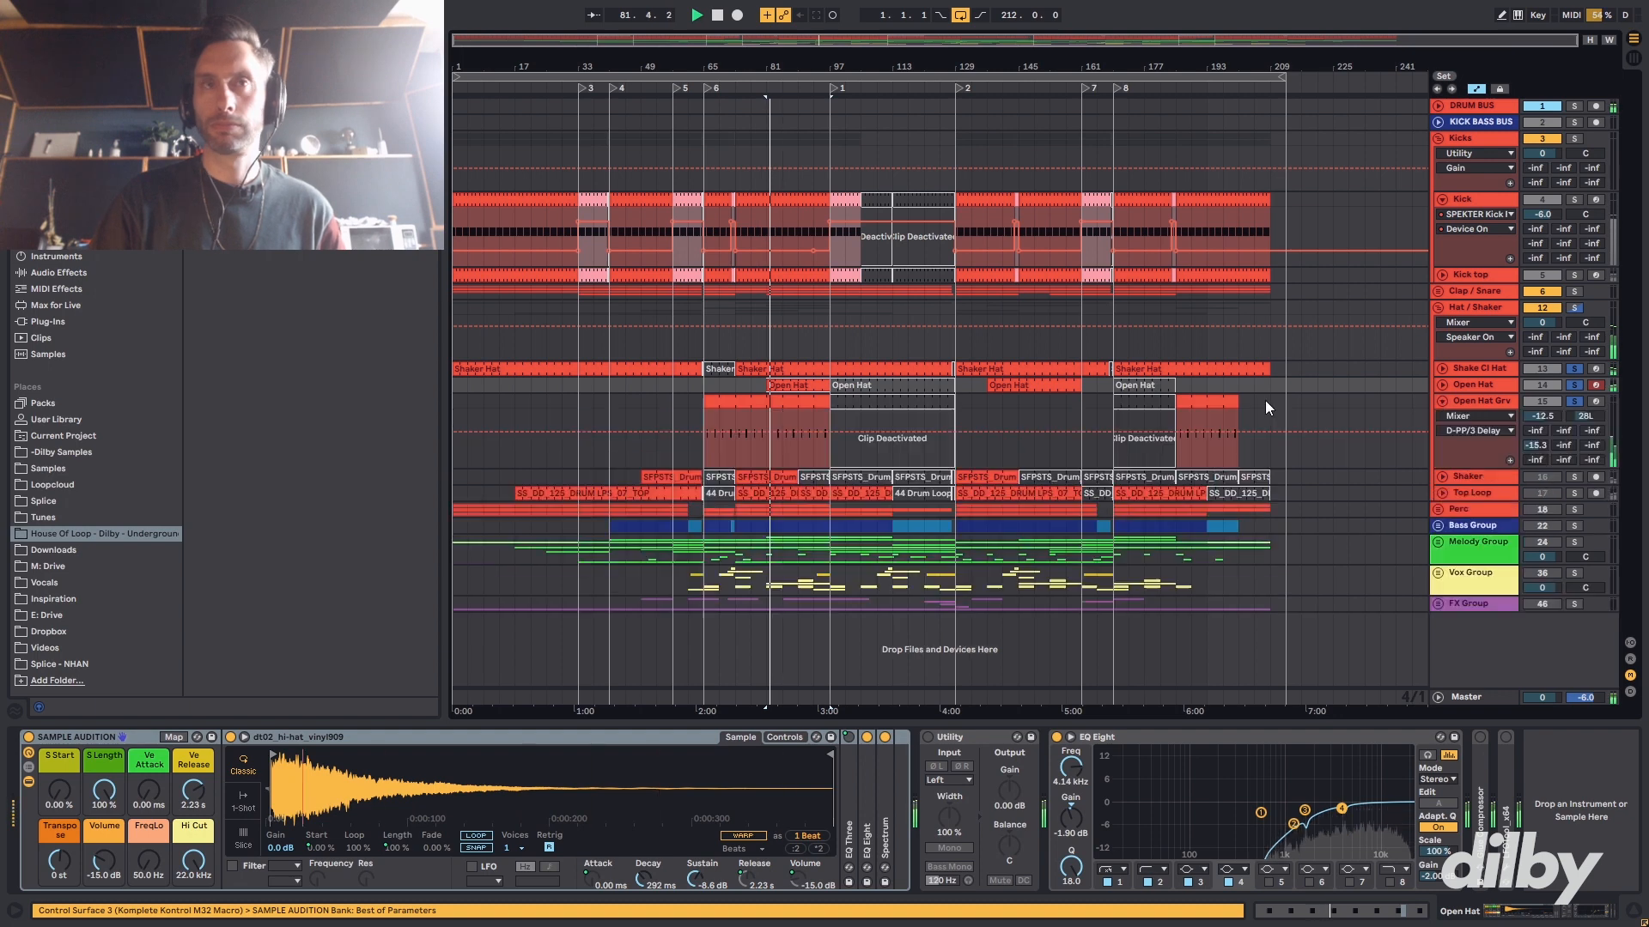
left_click(788, 403)
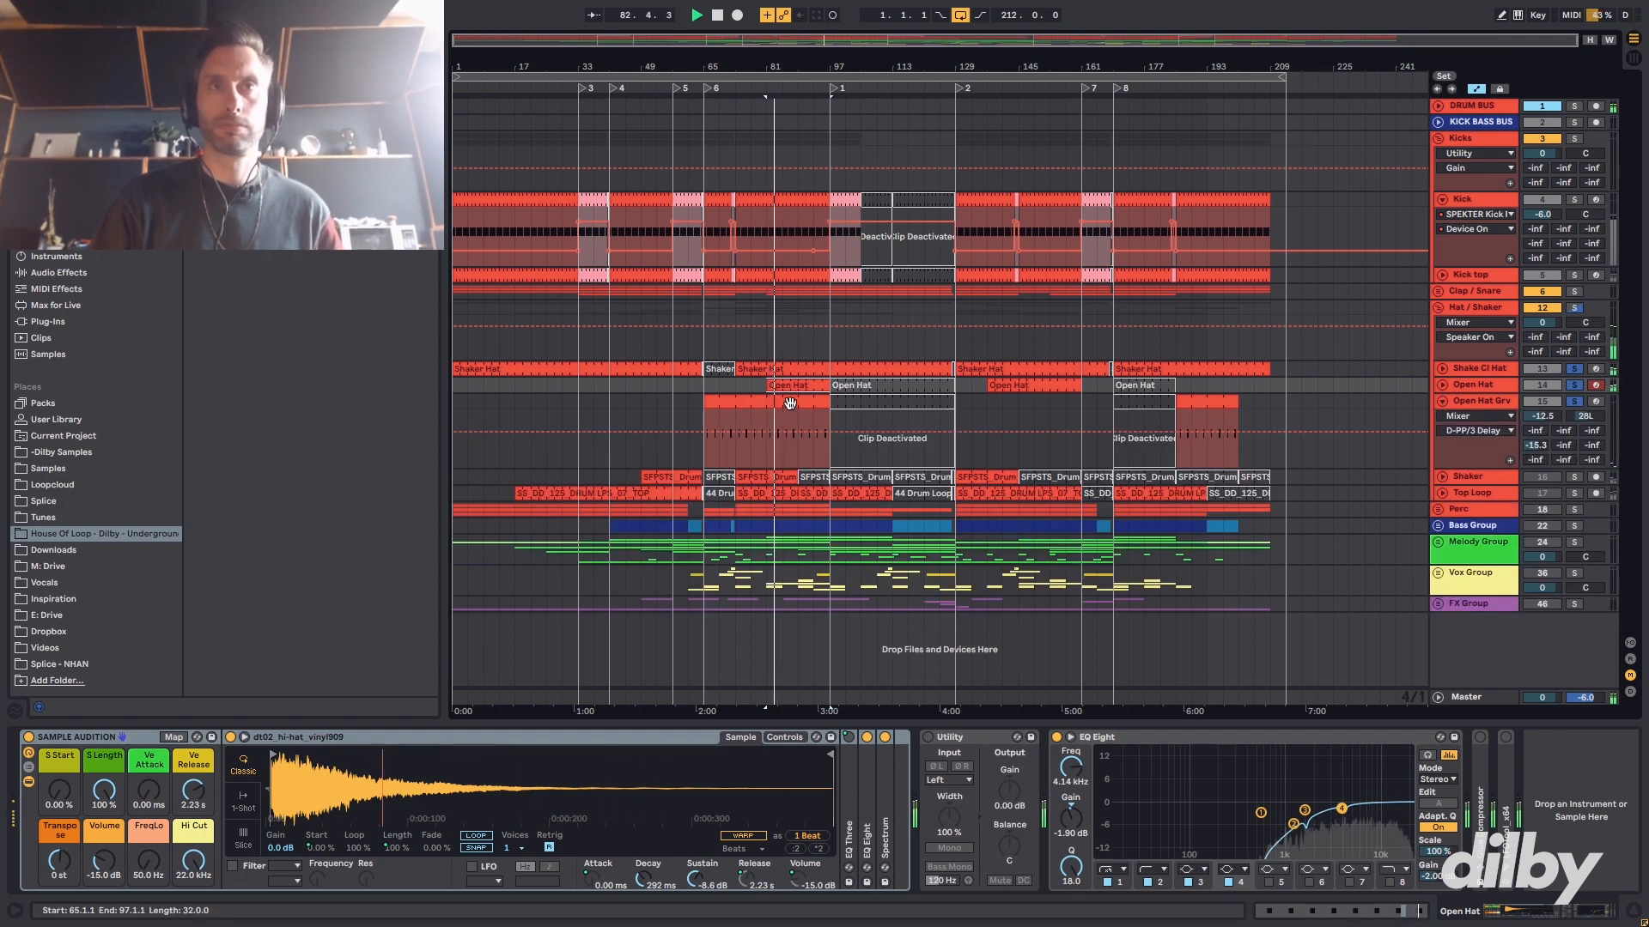
double_click(788, 402)
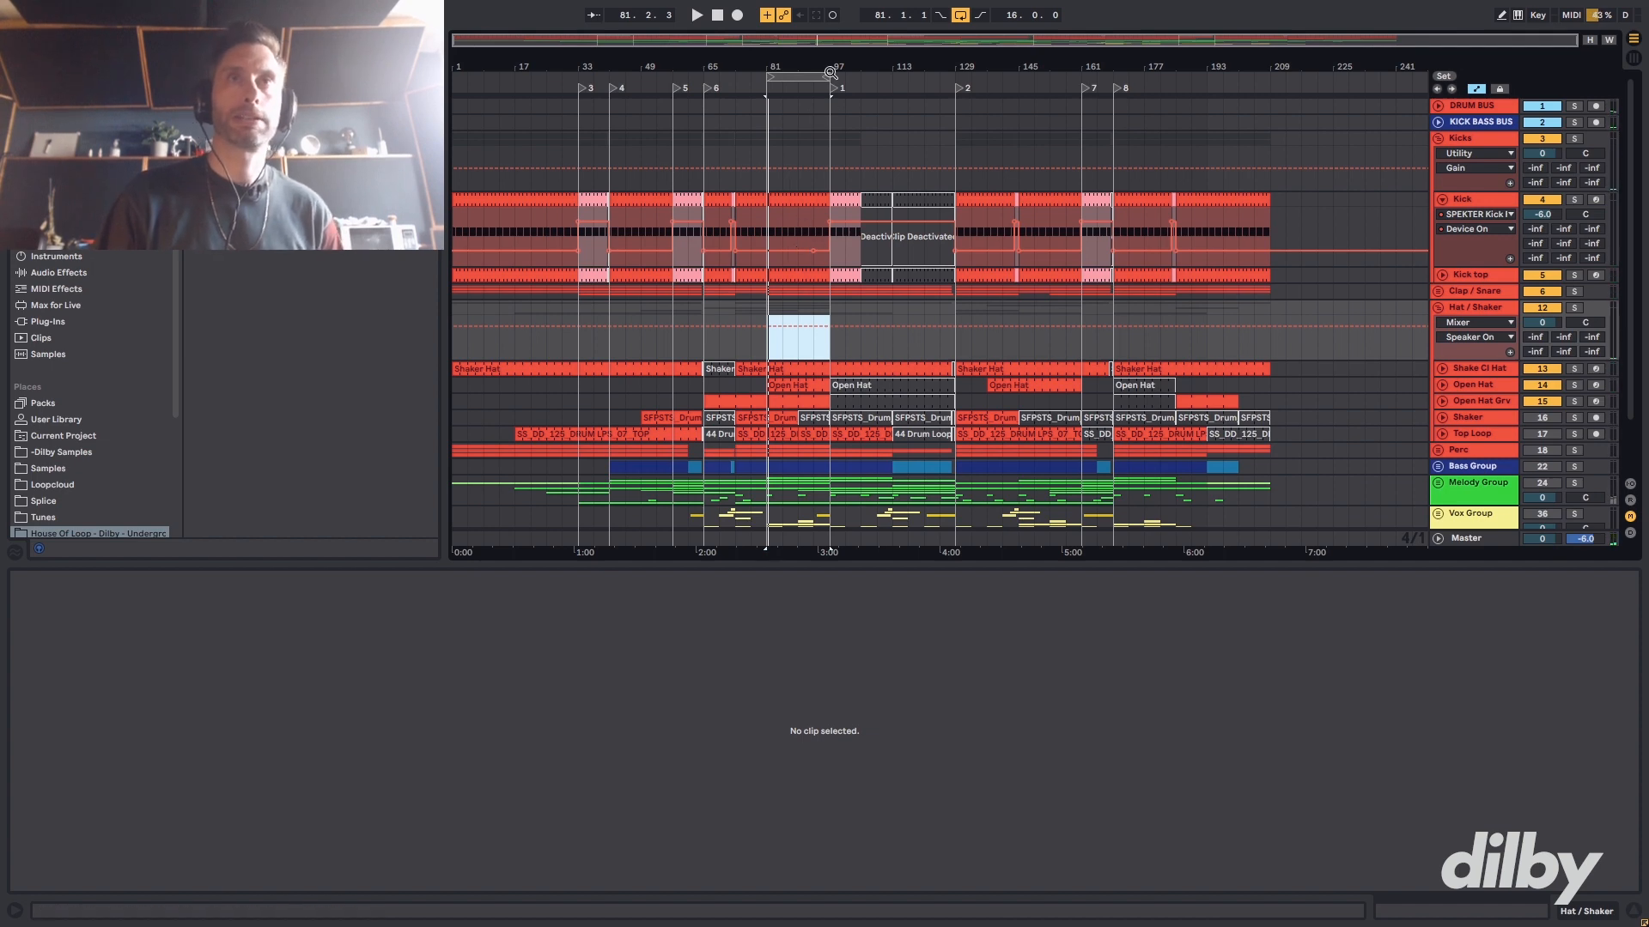
- Shorten the arrangement loop to 8 bars starting at bar 81, select the Bass Group and play the loop
left_click_drag(822, 74, 793, 81)
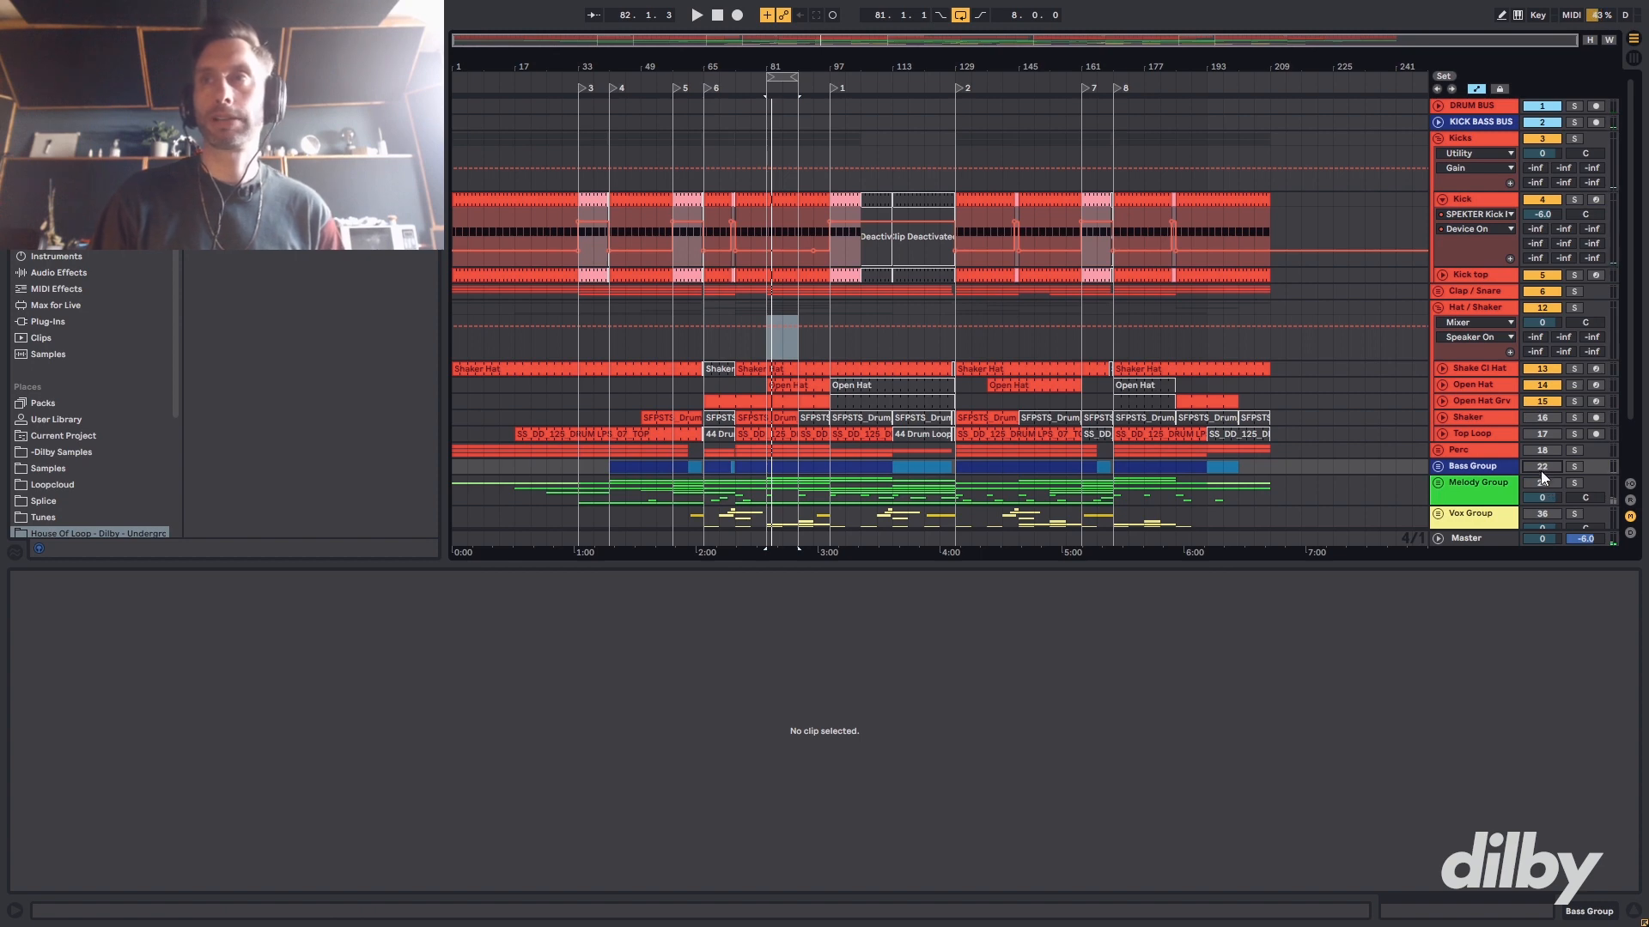
left_click(1487, 468)
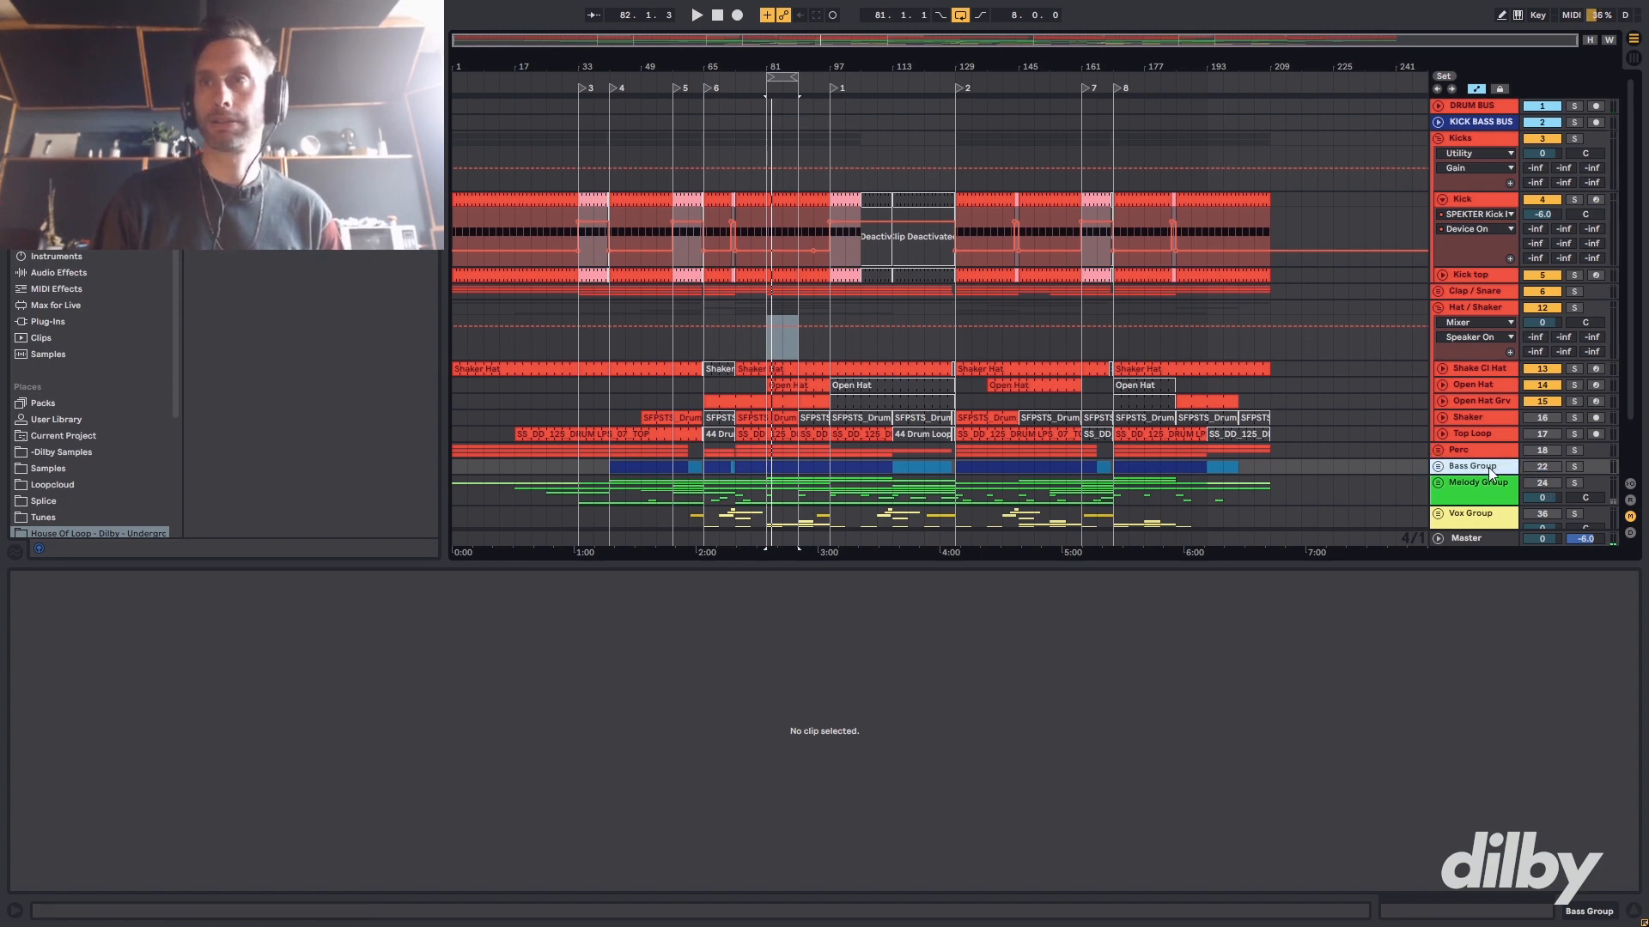
key("space")
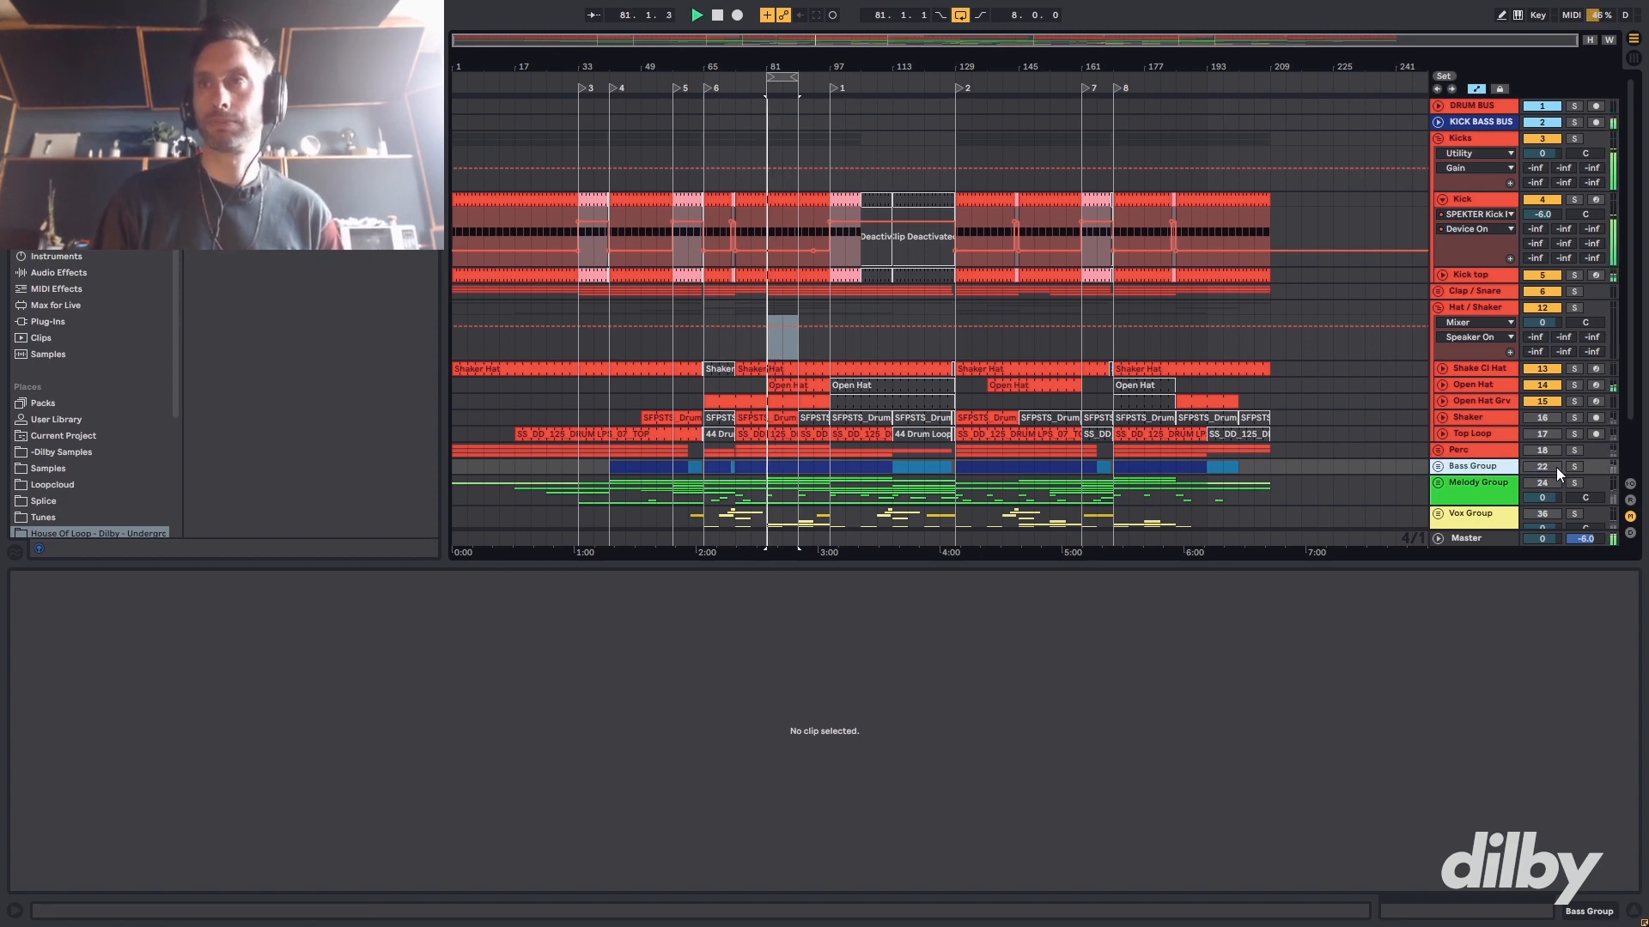
- Activate and unfold the Bass Group, select bars 81 to 89 of its Bass track and switch to Session View
left_click(1438, 465)
scroll(1255, 473, "down", 4)
left_click(772, 374)
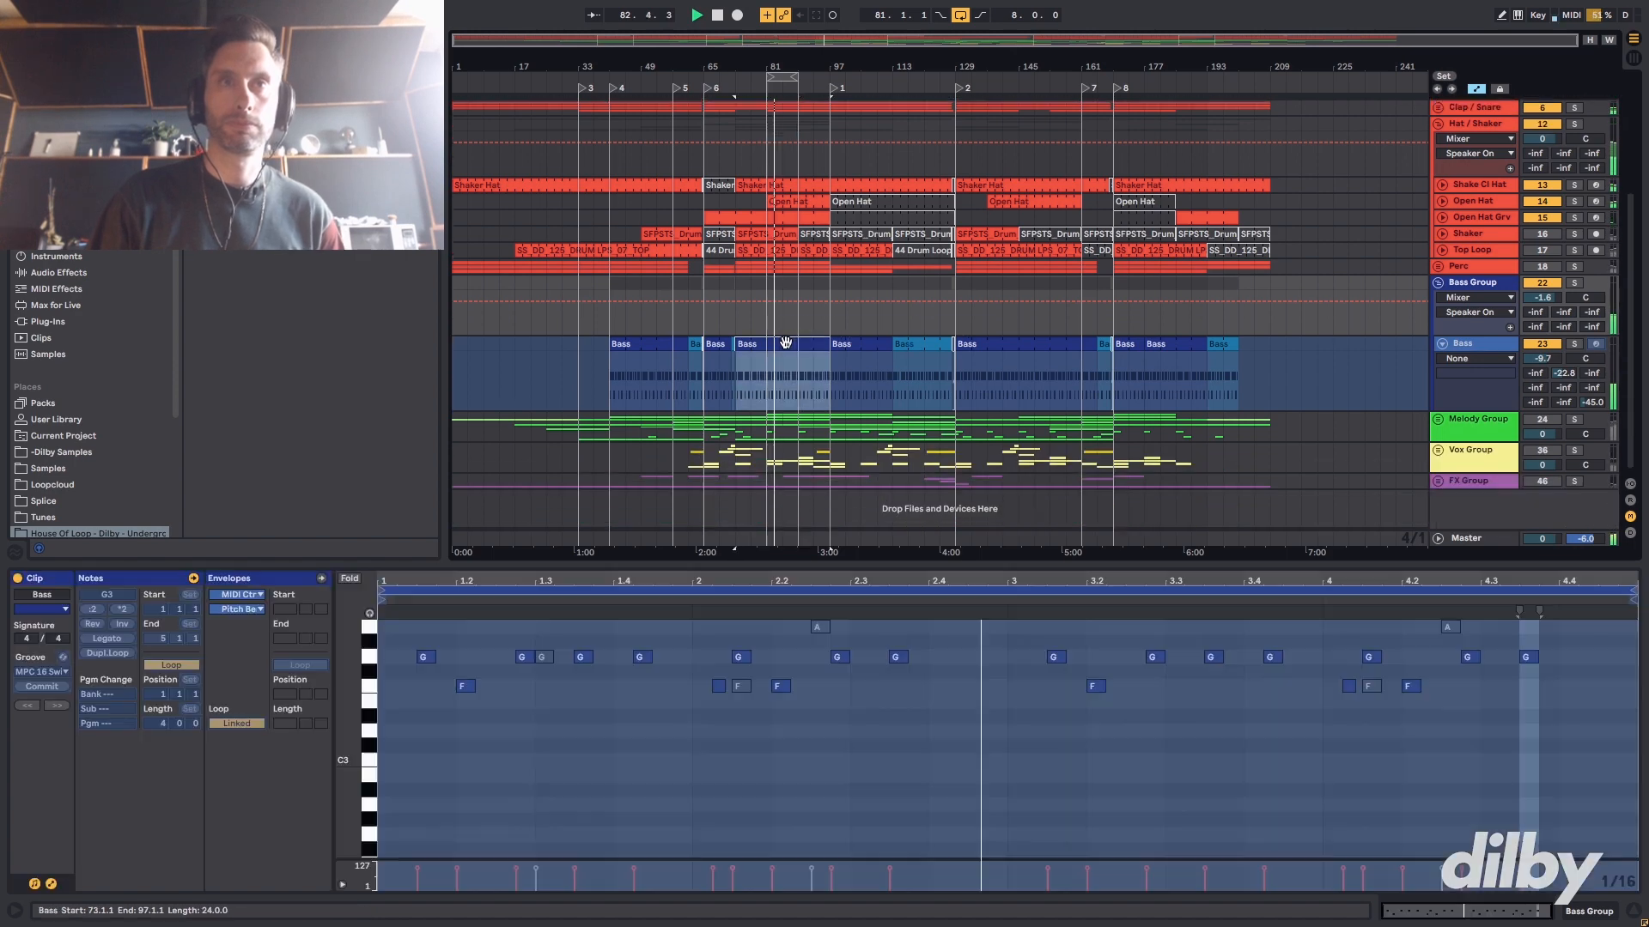
left_click_drag(770, 369, 800, 369)
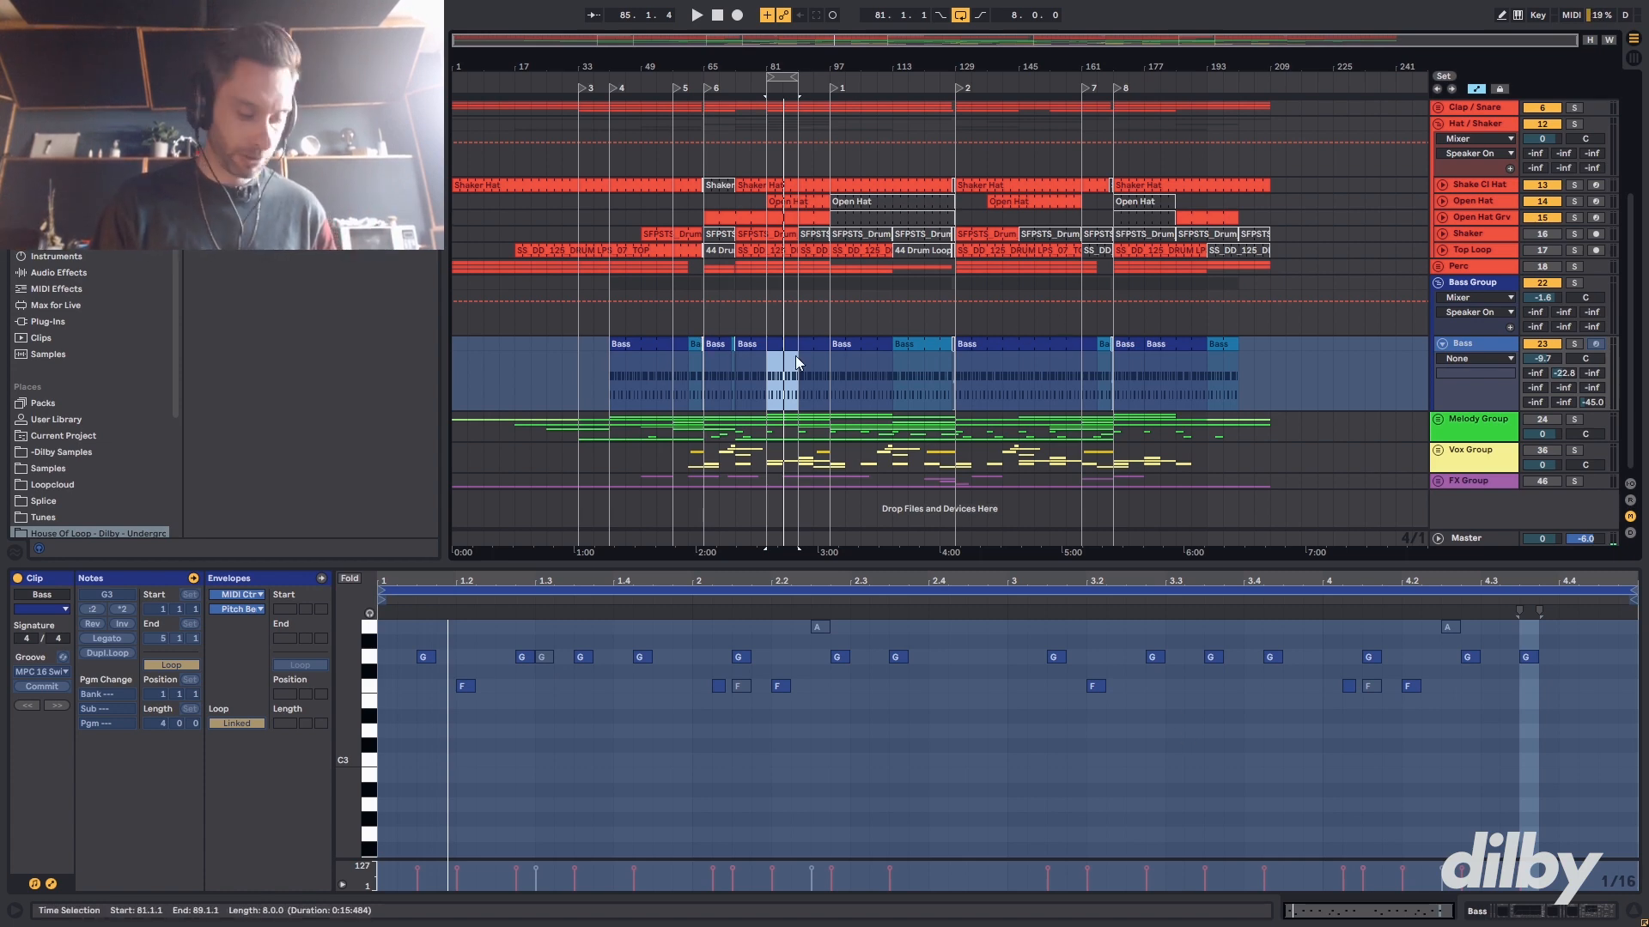
key("Tab")
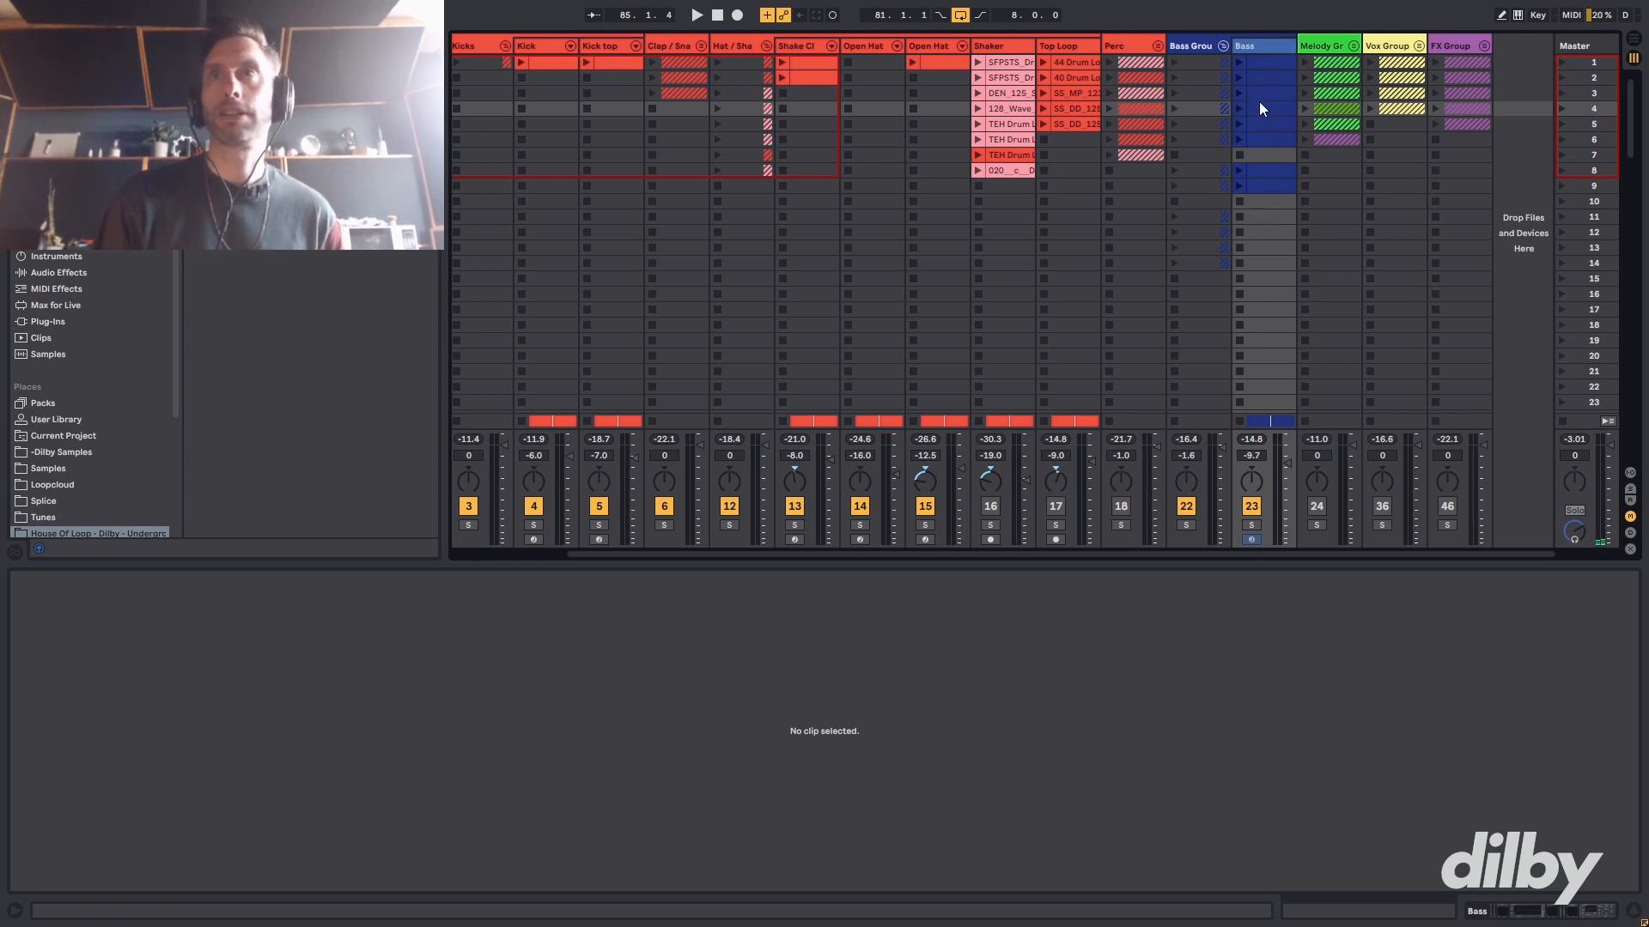
- Audition the Bass track's clips one after another from scene 1 through 6, followed by scenes 8 and 9
left_click(1247, 65)
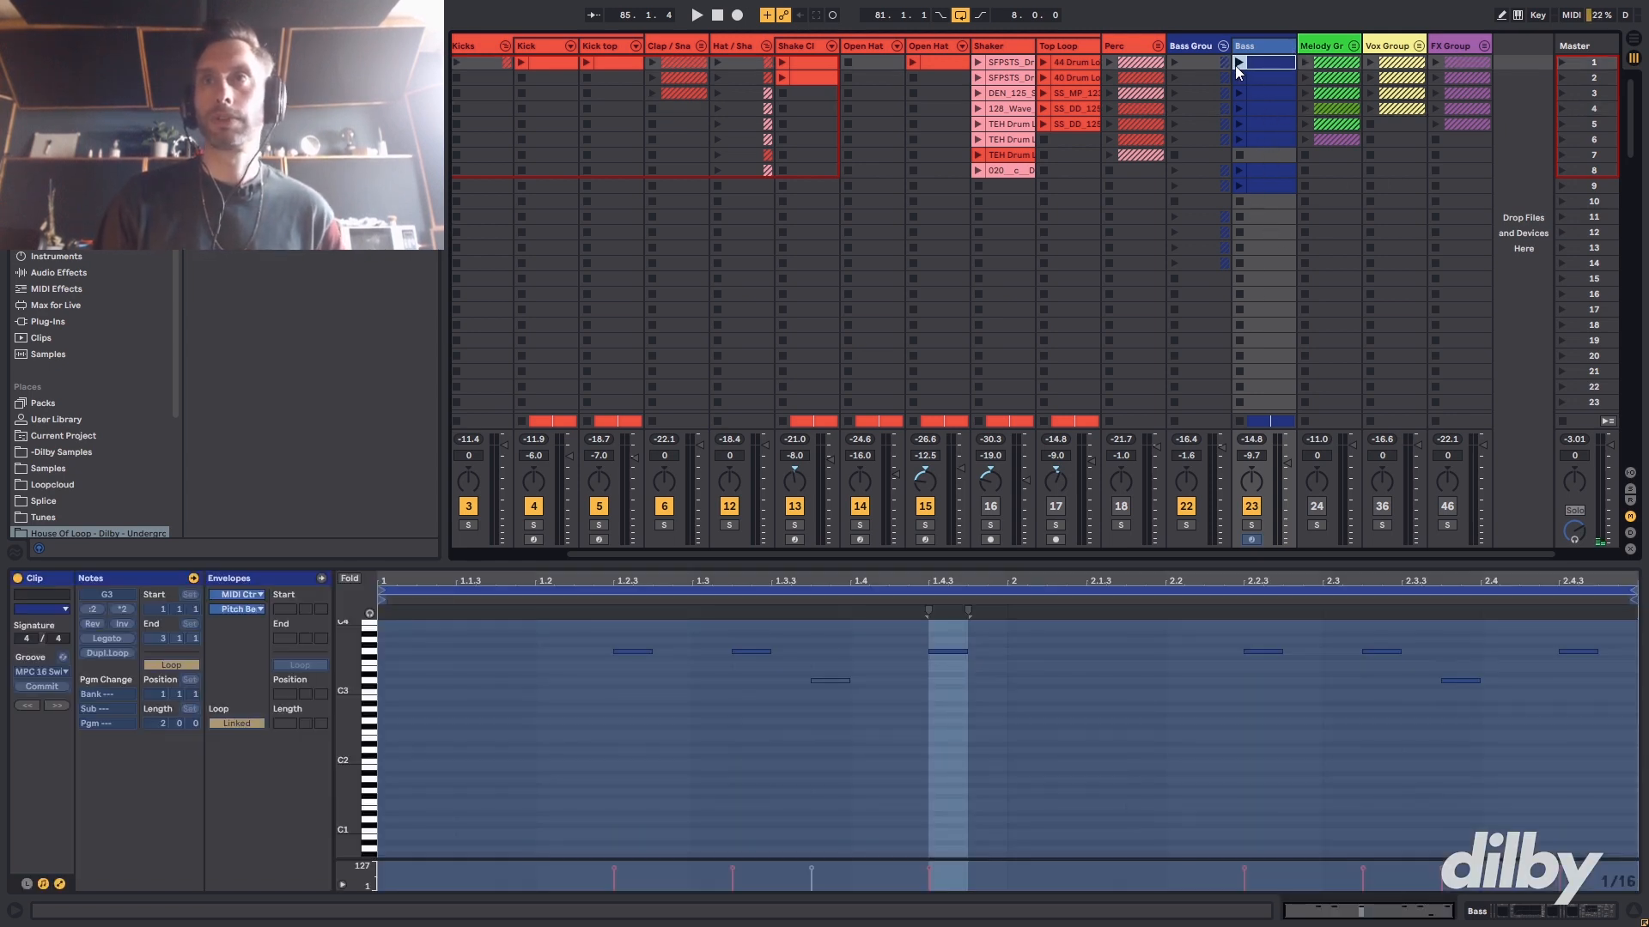
left_click(1237, 63)
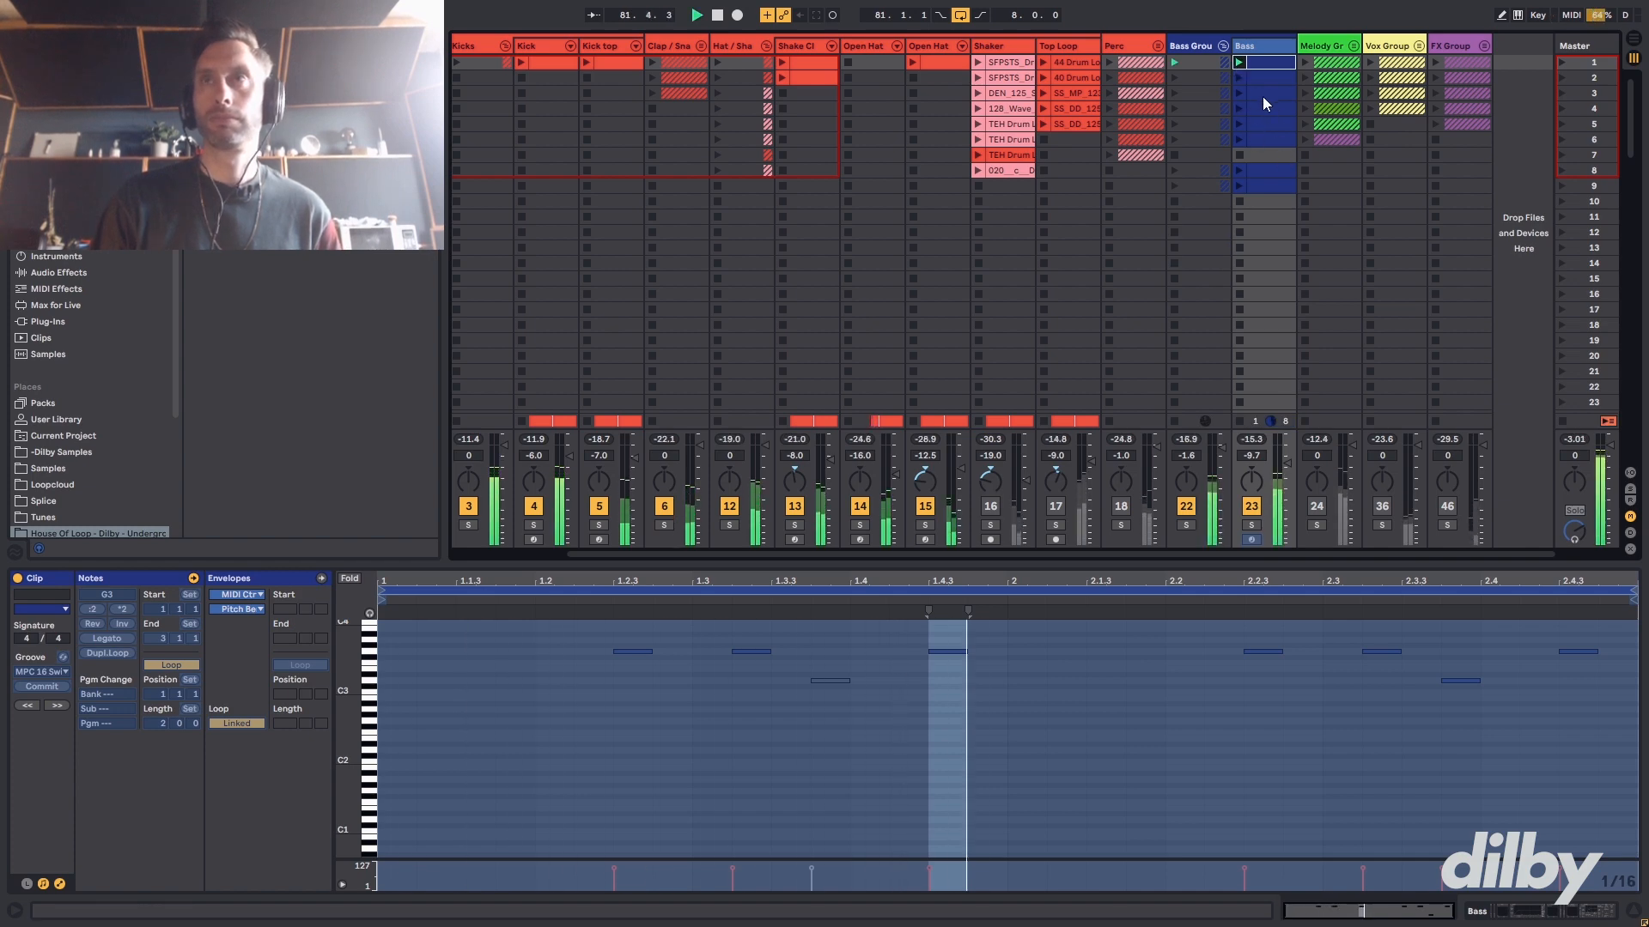
left_click(1241, 78)
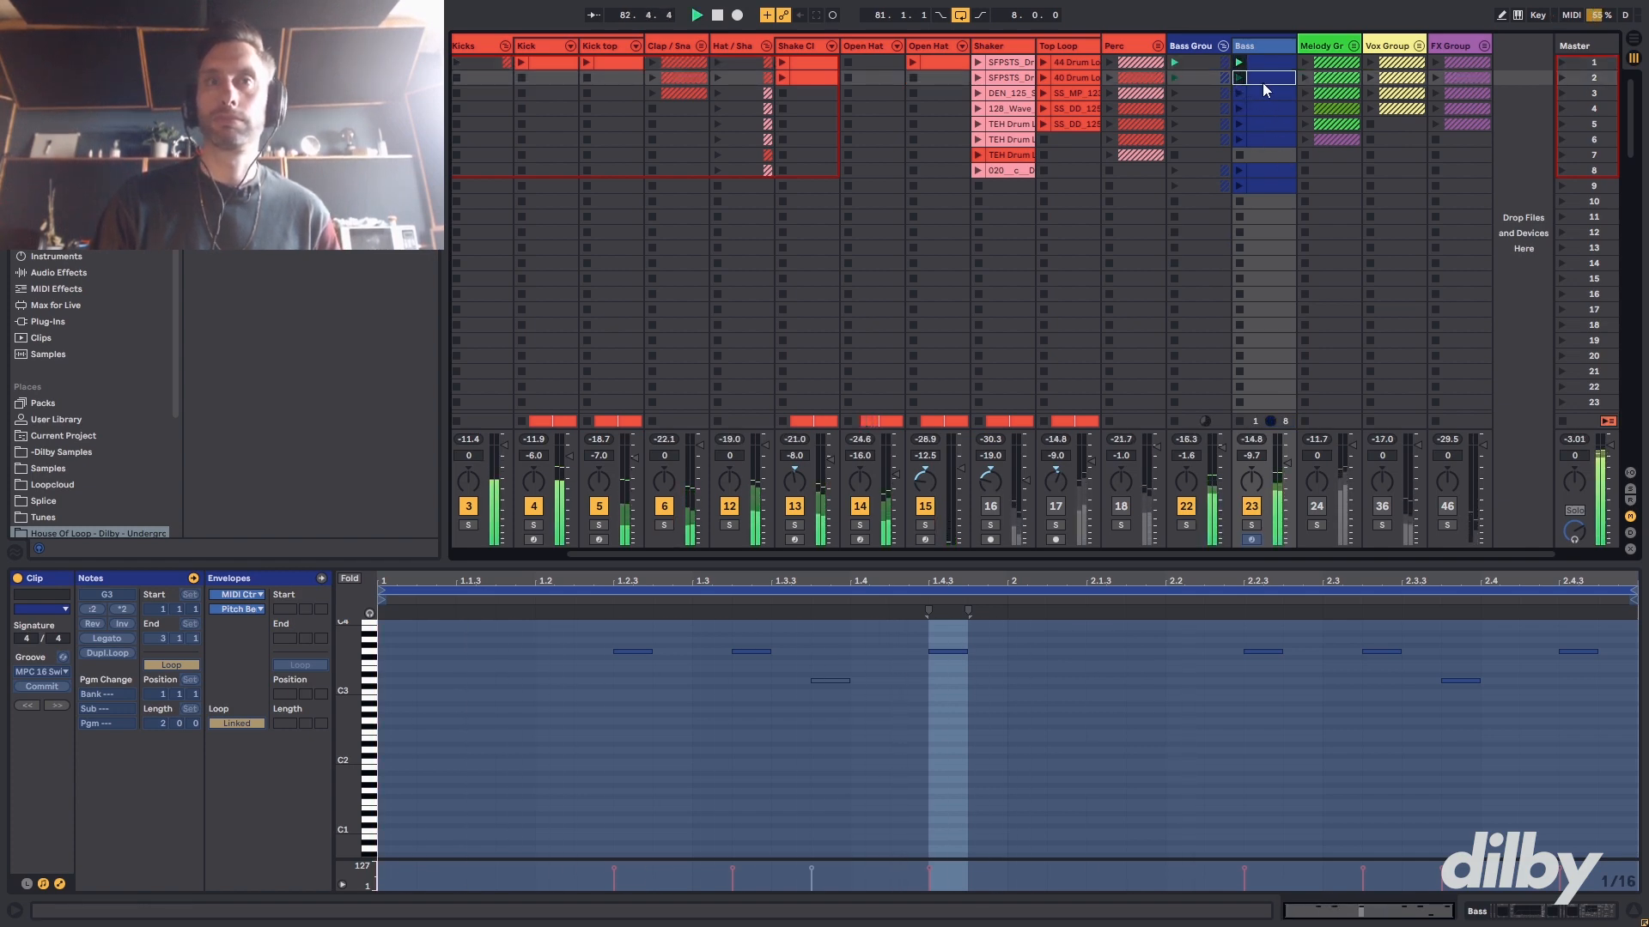
left_click(1238, 93)
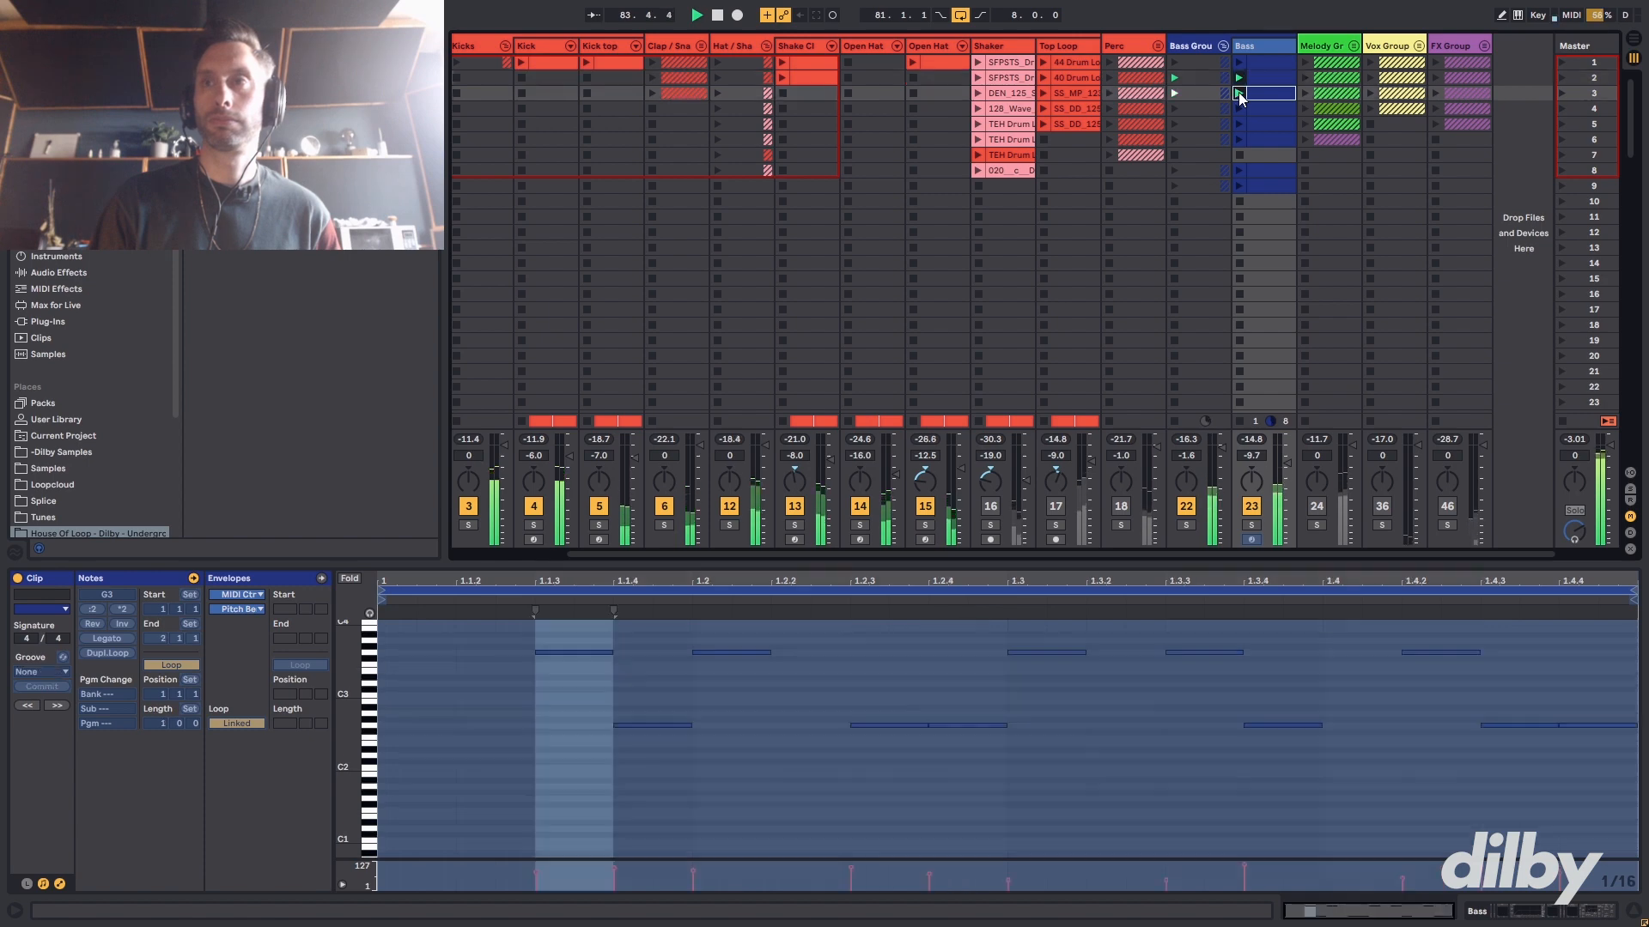
left_click(1238, 109)
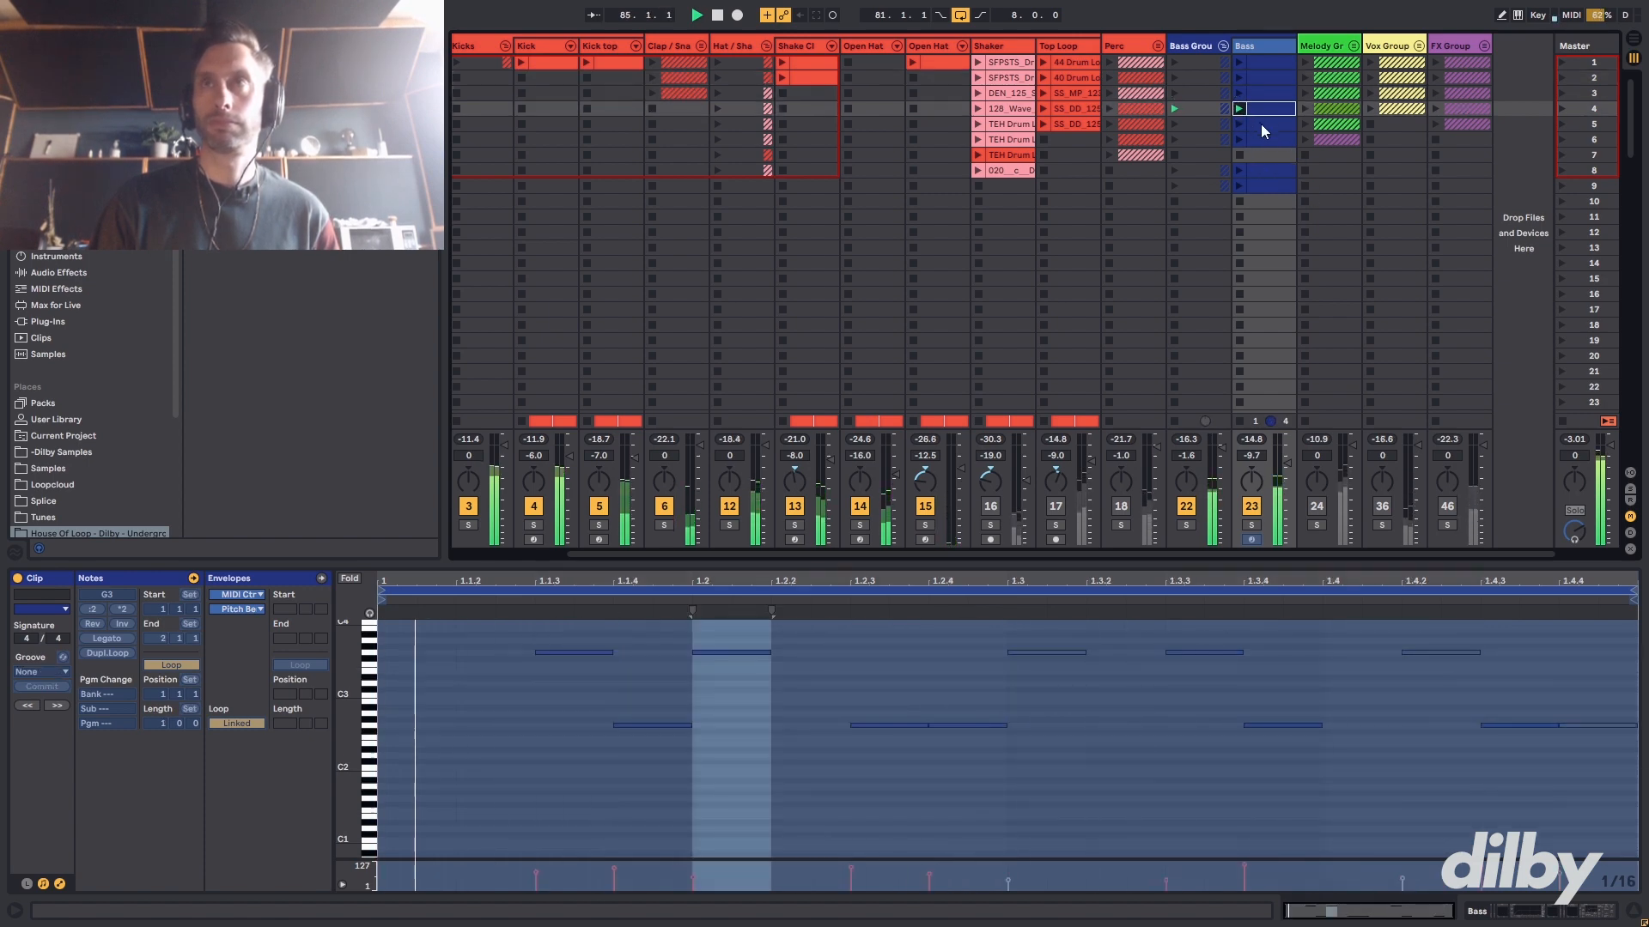
left_click(1239, 124)
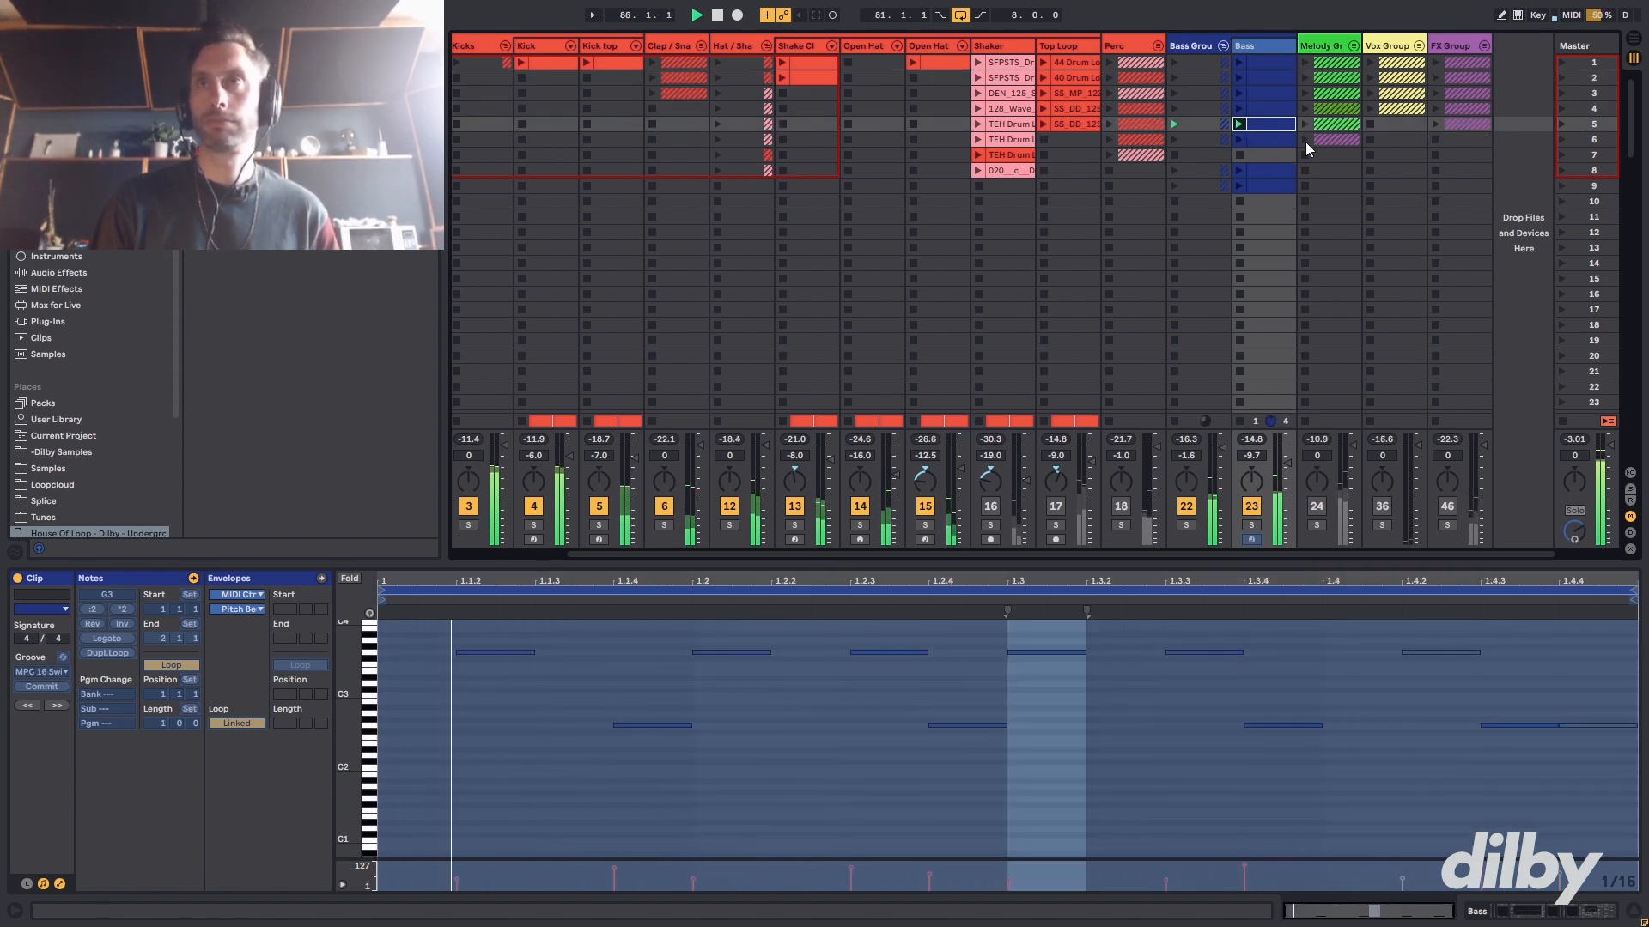
left_click(1239, 140)
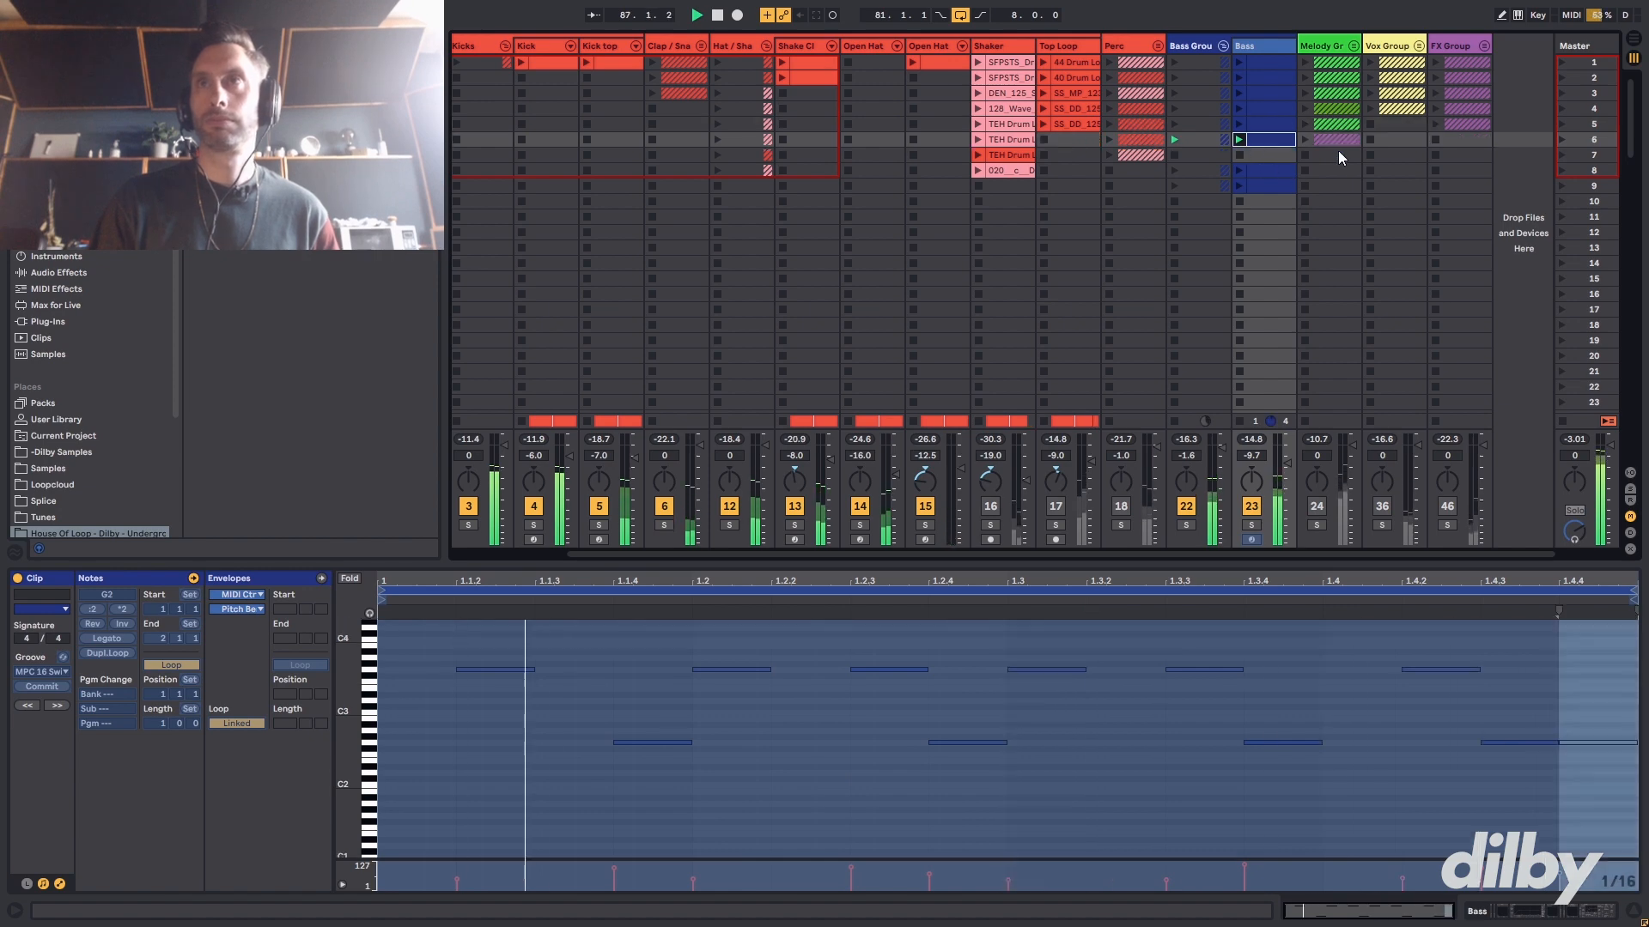
left_click(1238, 170)
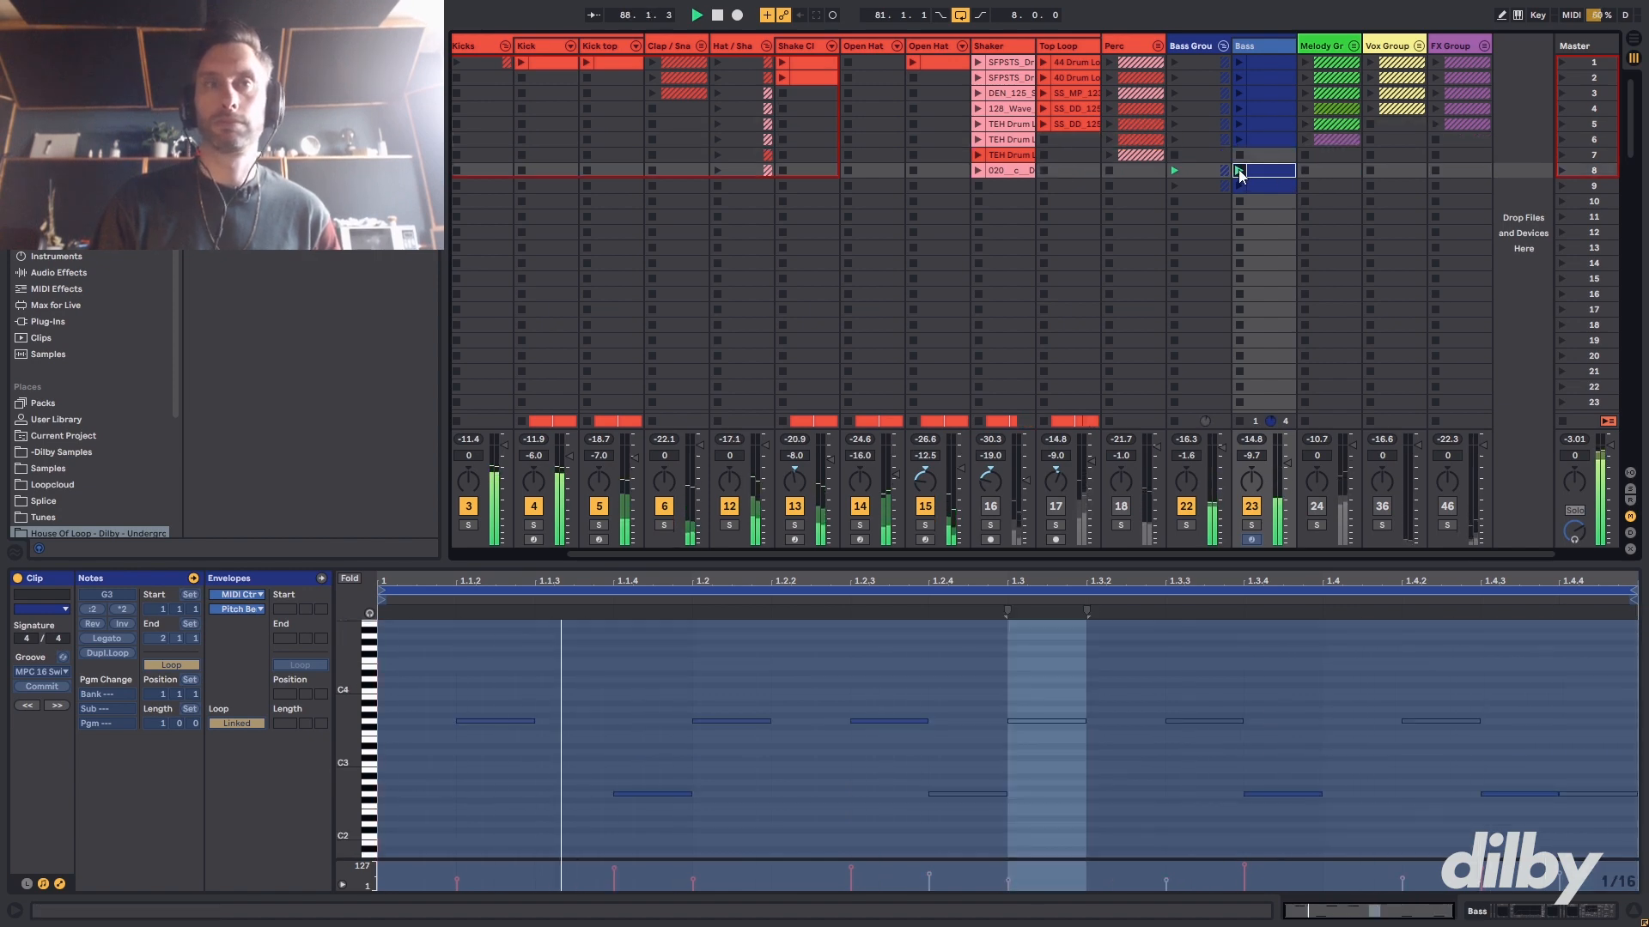
left_click(1238, 185)
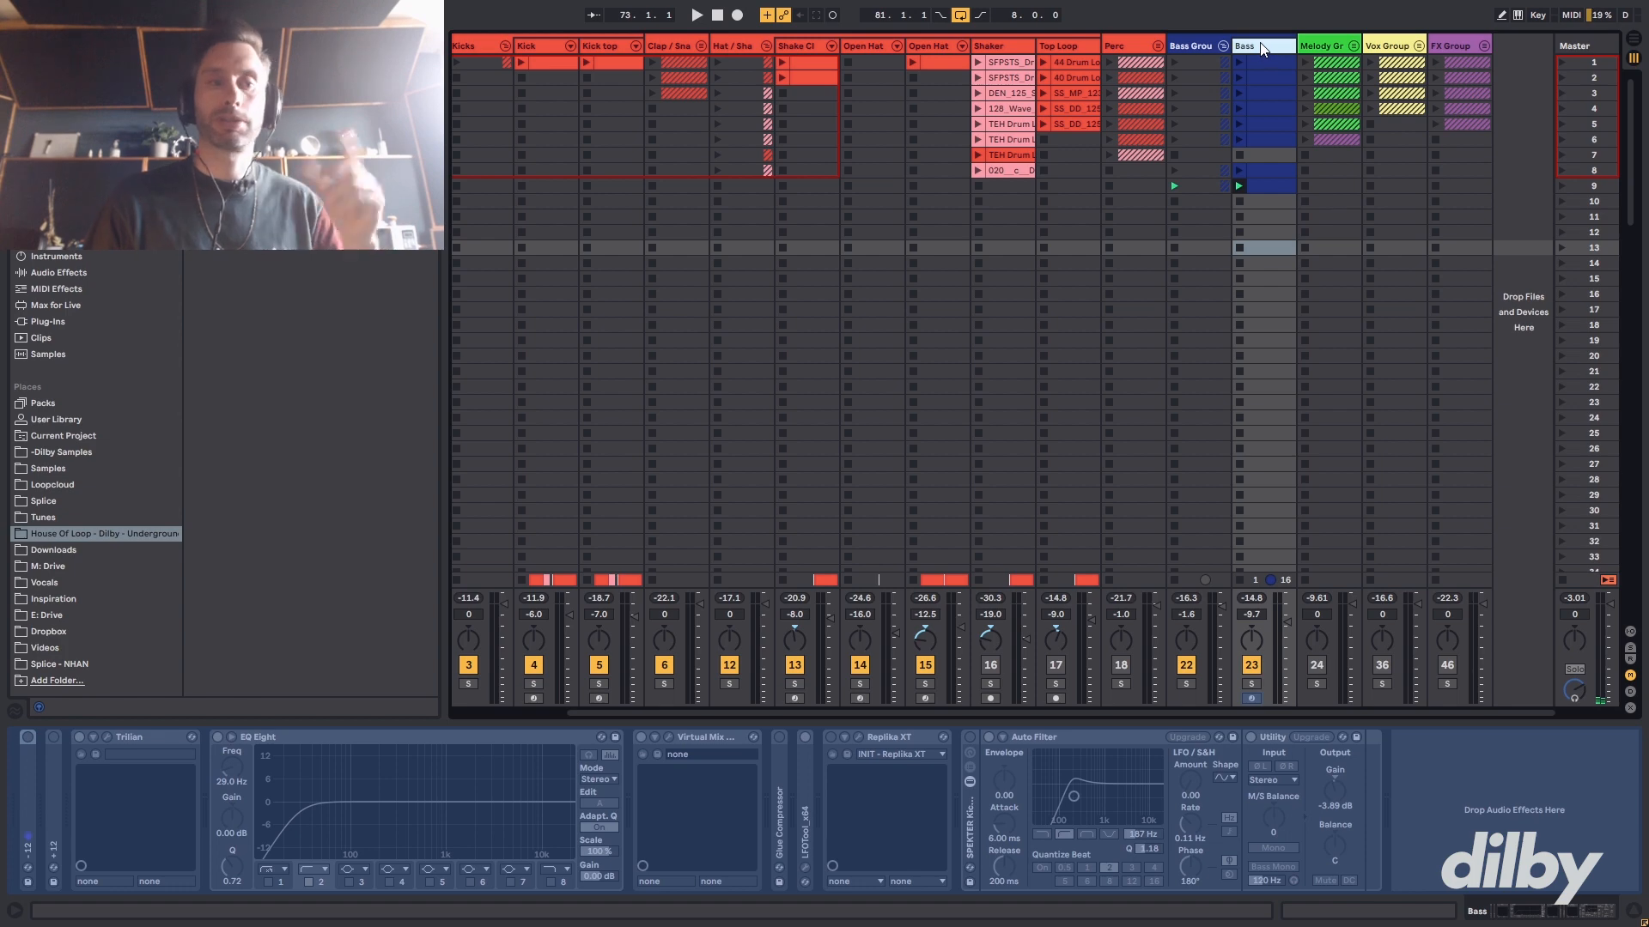
- Unfreeze the Bass track and open its Trilian instrument
right_click(1261, 49)
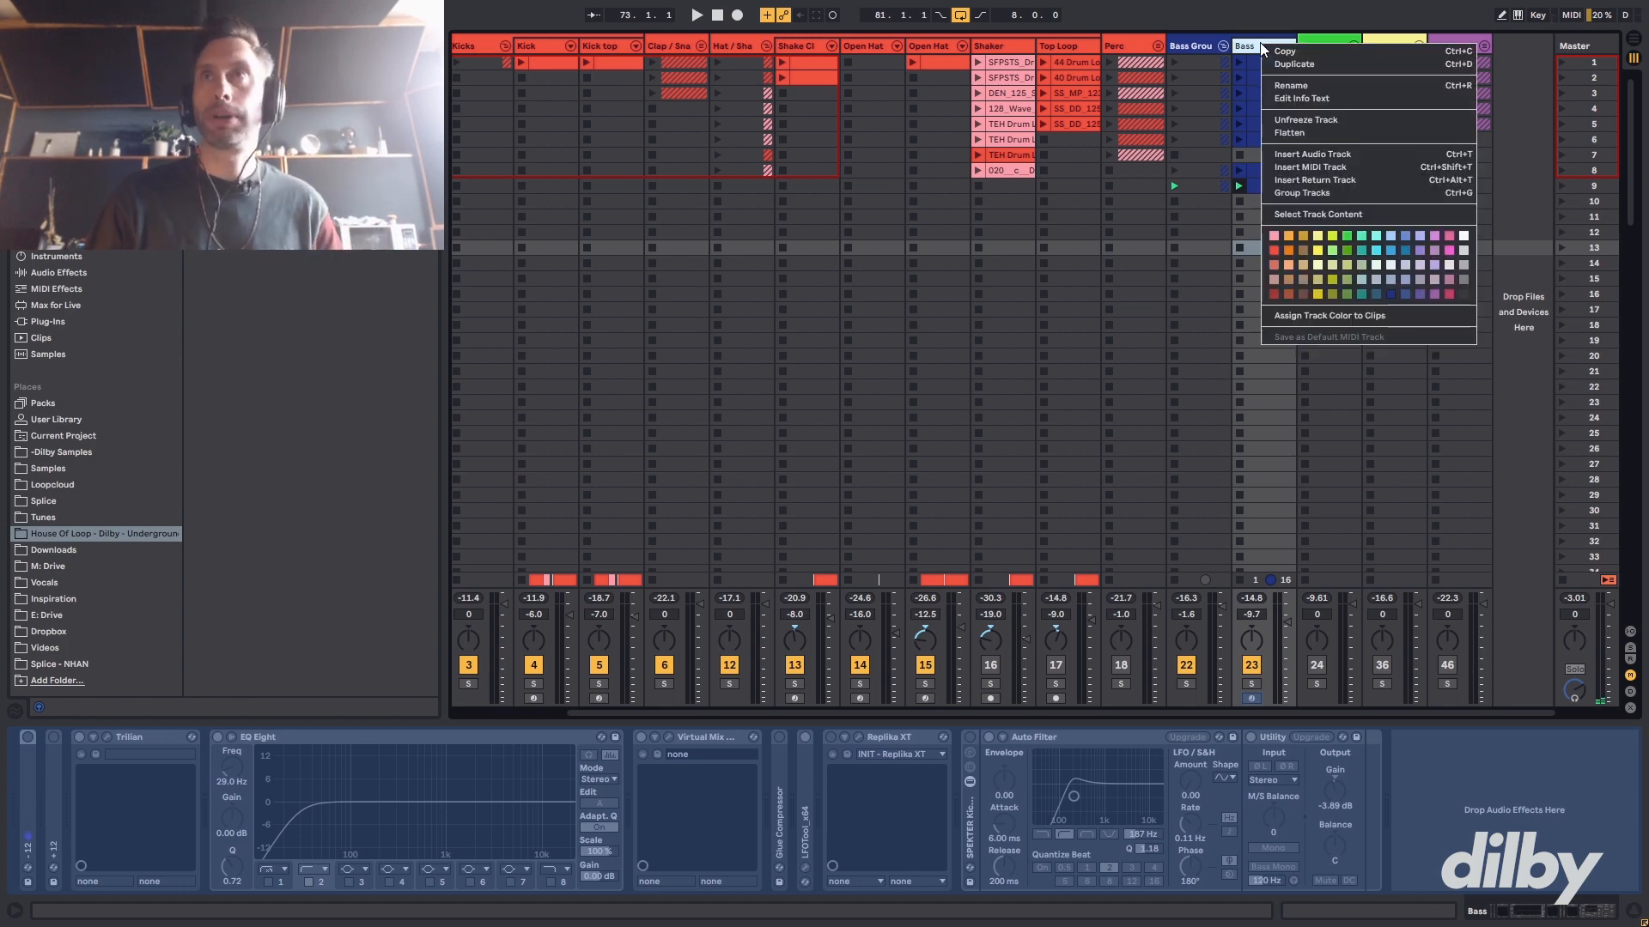
left_click(1305, 120)
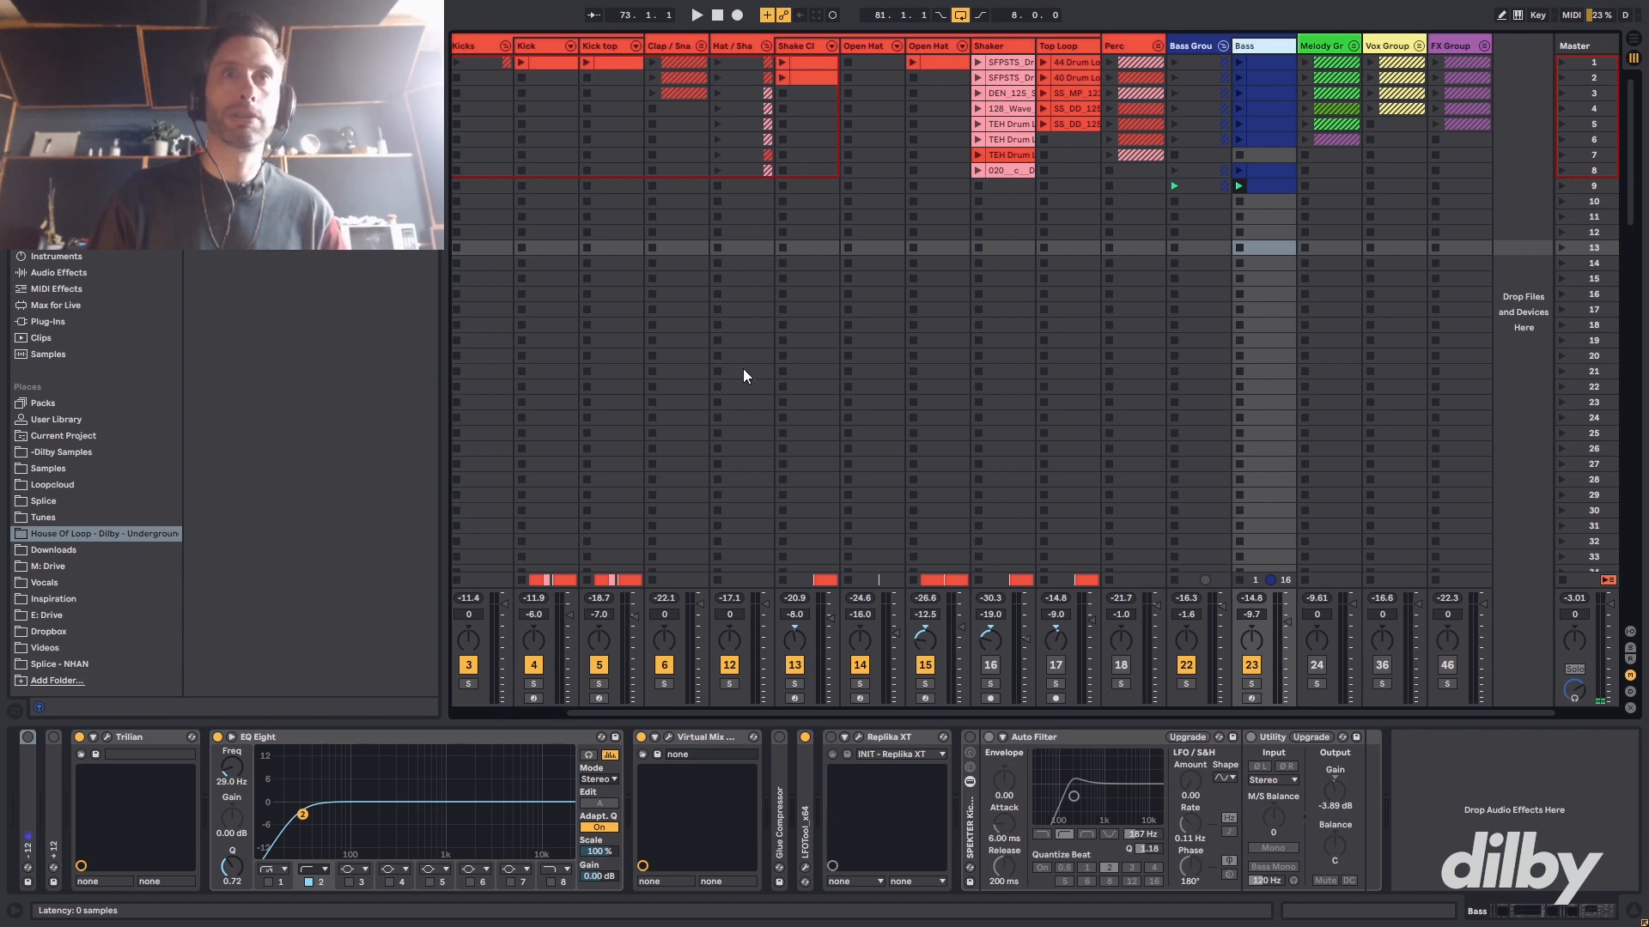
left_click(107, 737)
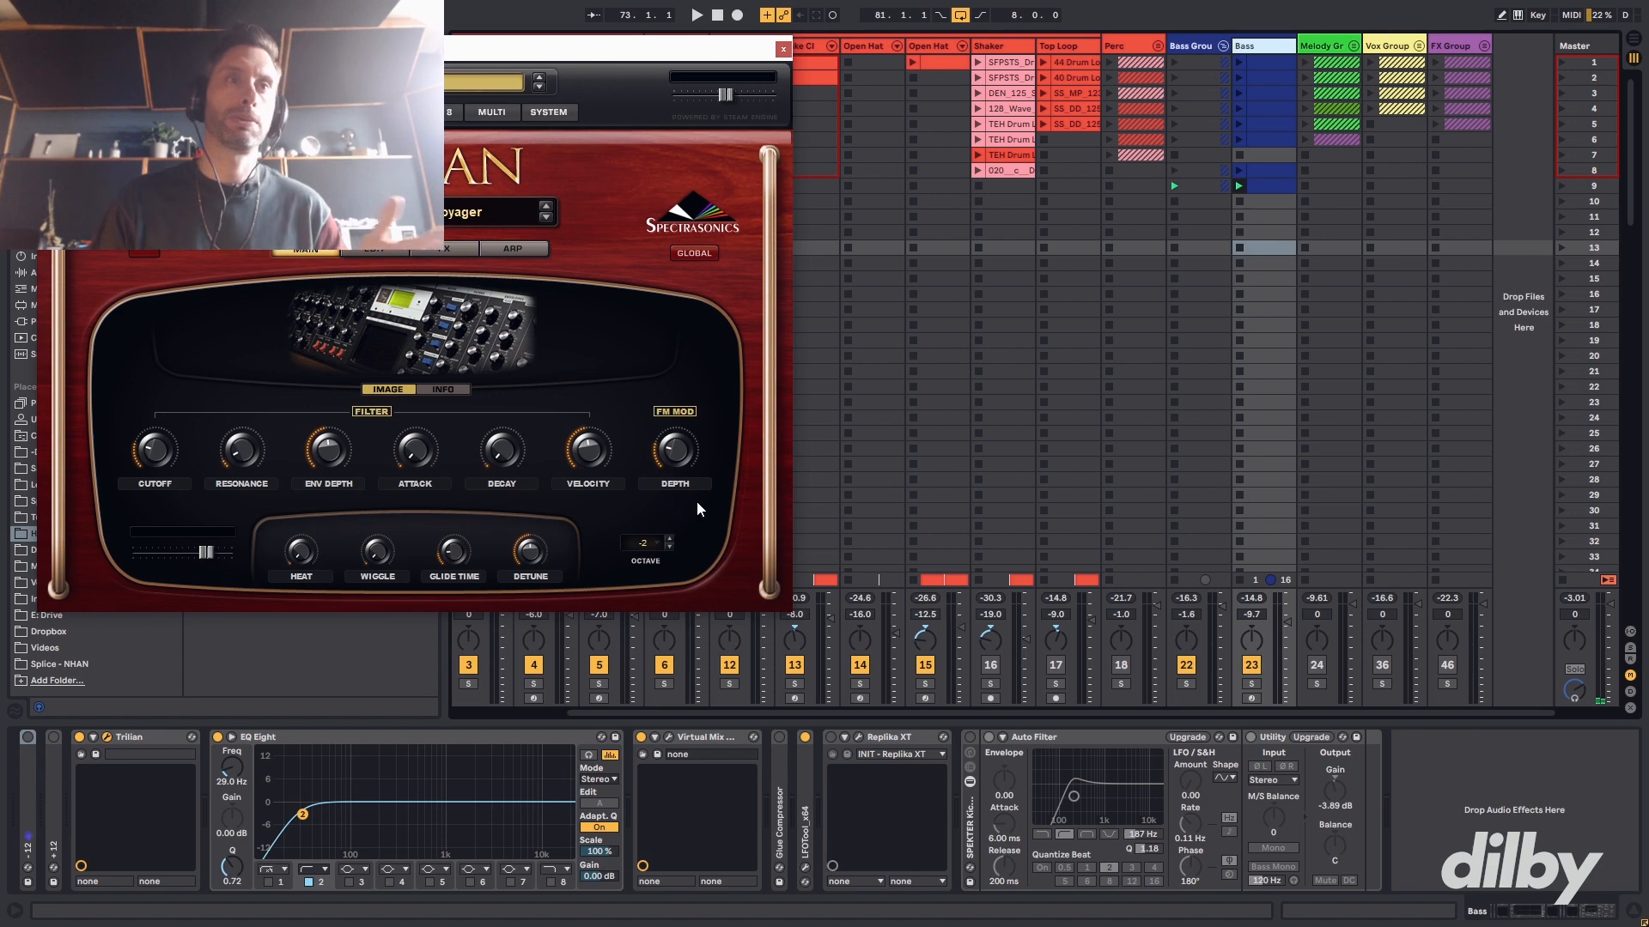
- Solo the Bass track, play it and try out the Heat, Wiggle and Glide Time controls in Trilian
mouse_move(301, 551)
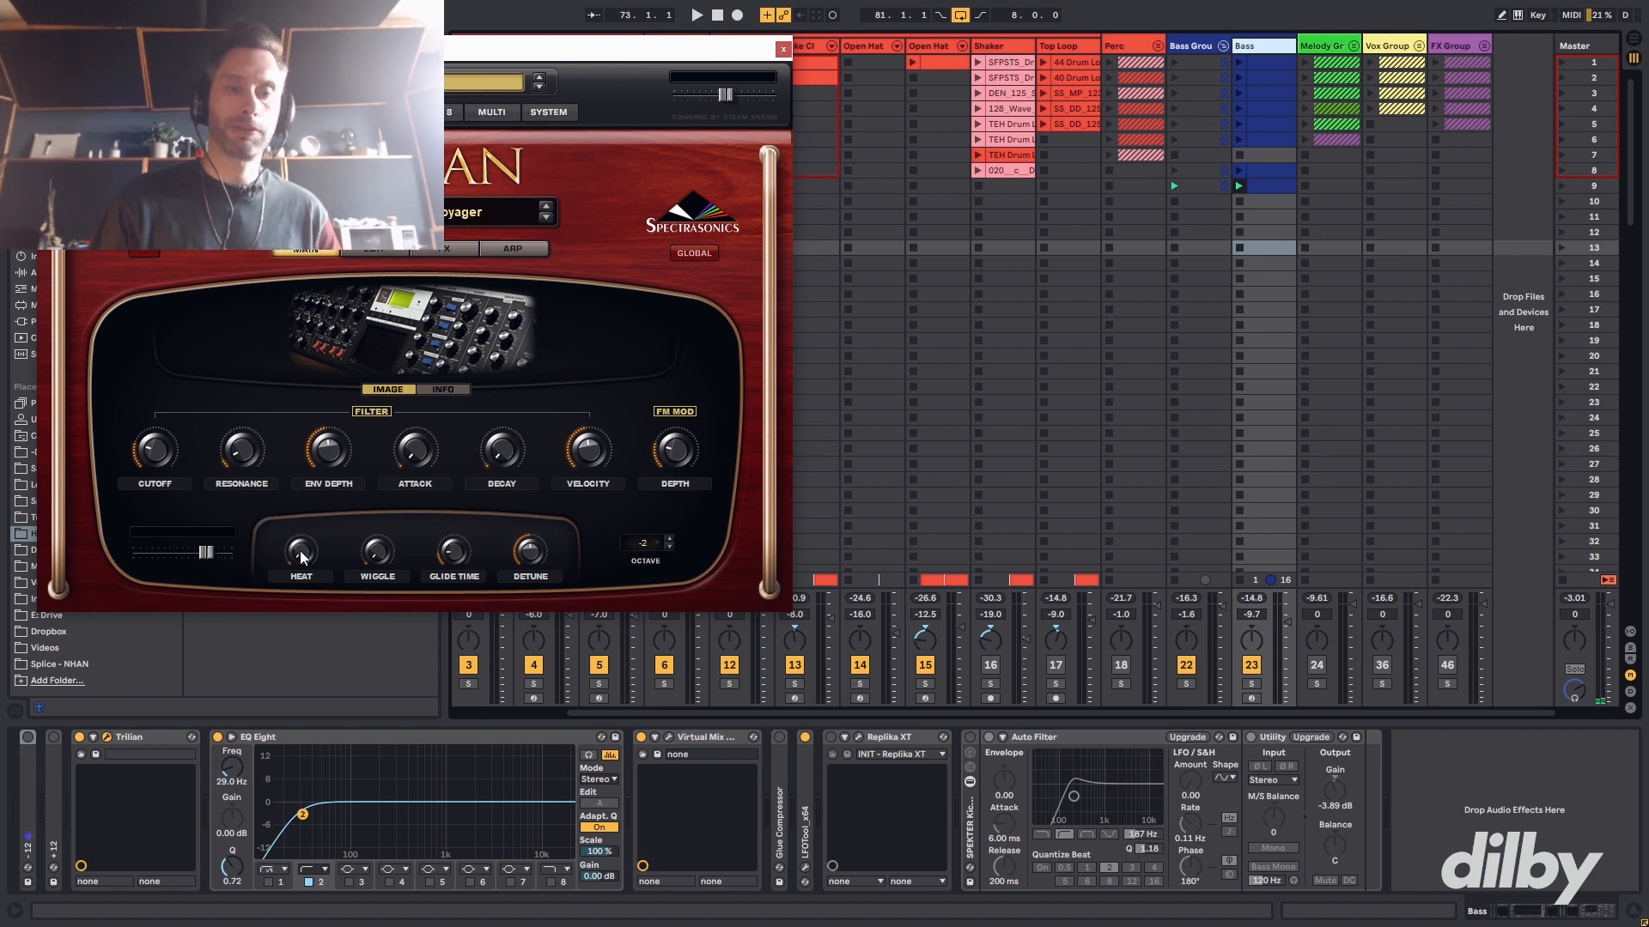
left_click(1249, 685)
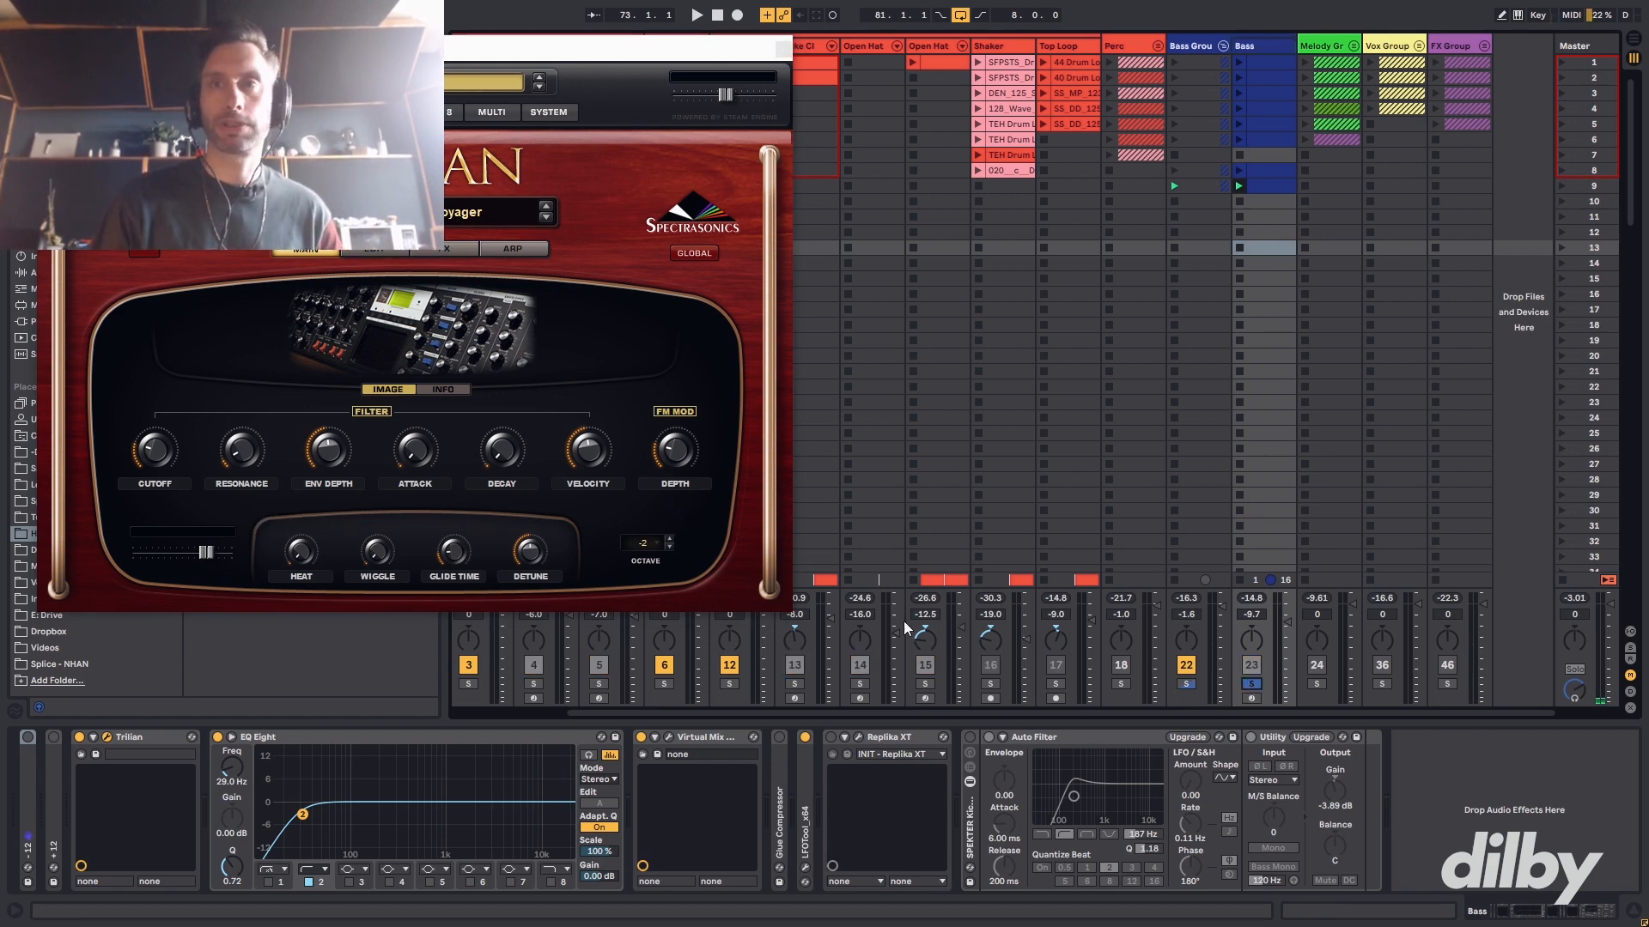
key("space")
mouse_move(302, 546)
left_click_drag(302, 546, 328, 415)
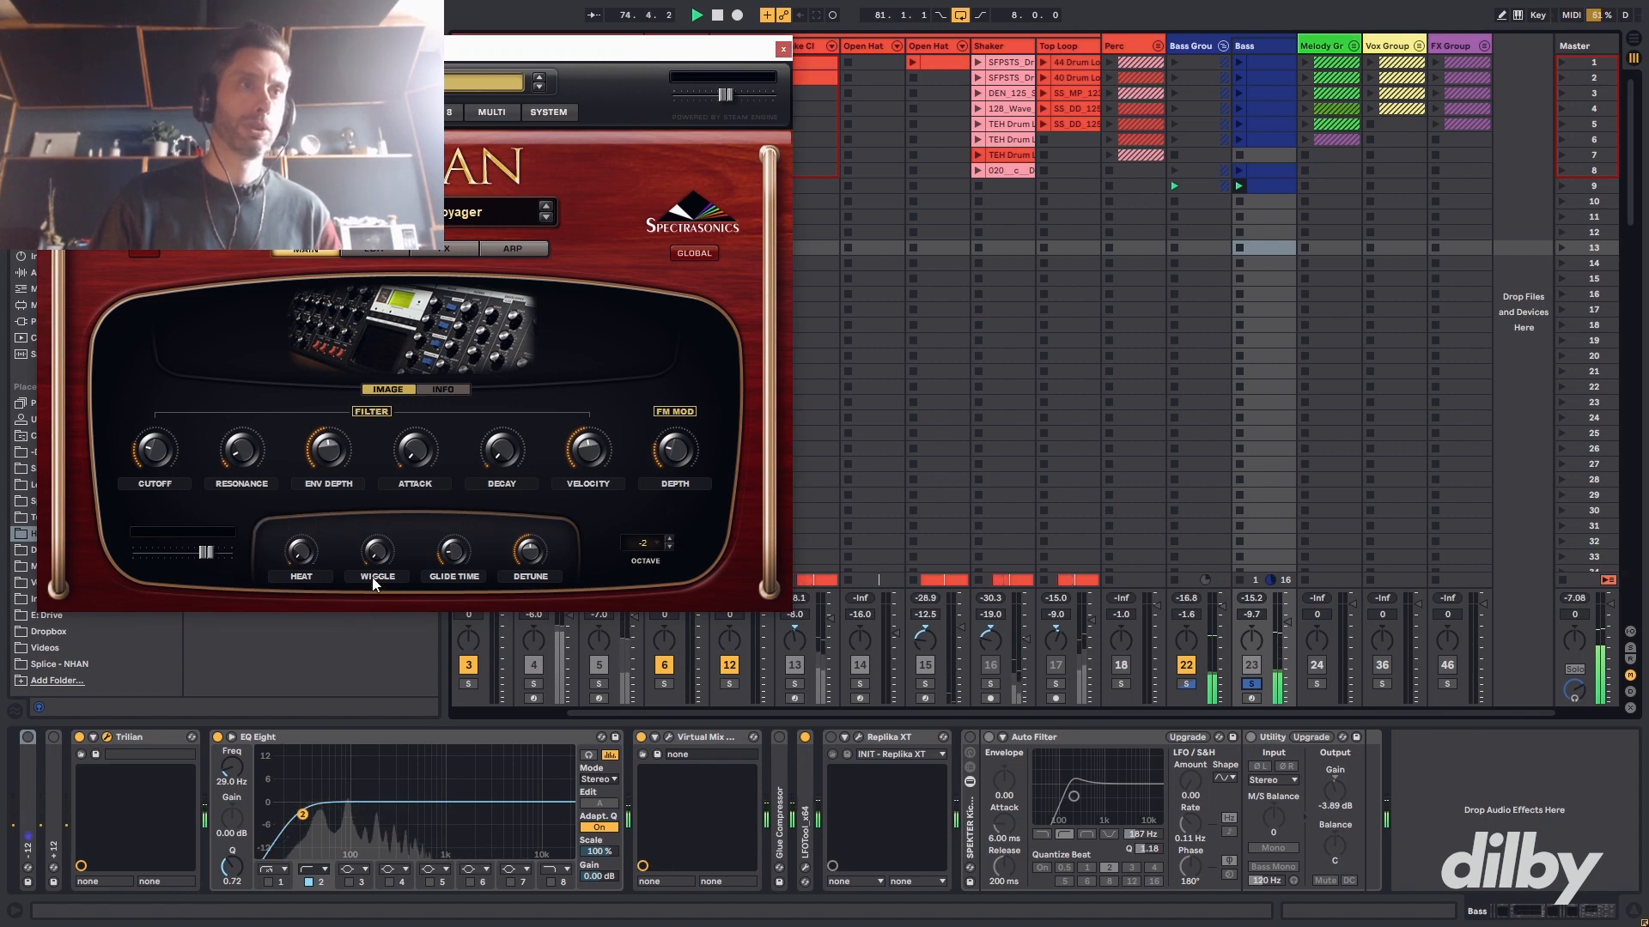
left_click_drag(373, 573, 462, 589)
left_click(461, 558)
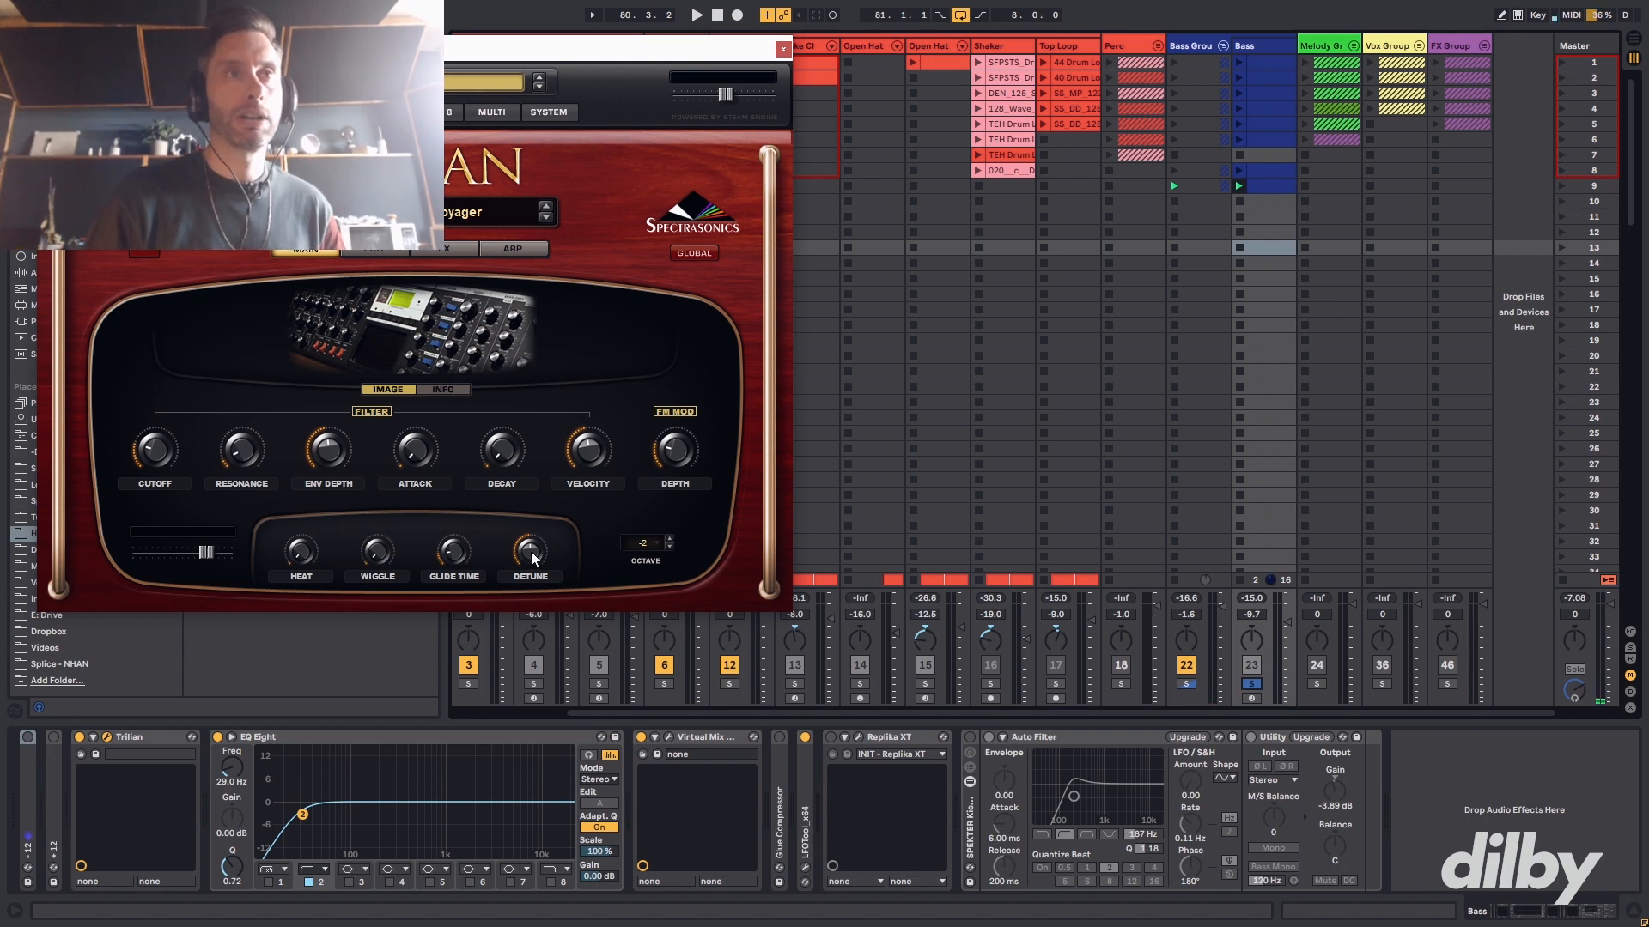
- Play the soloed bass again while trying different Detune and FM Mod Depth amounts in Trilian
key("space")
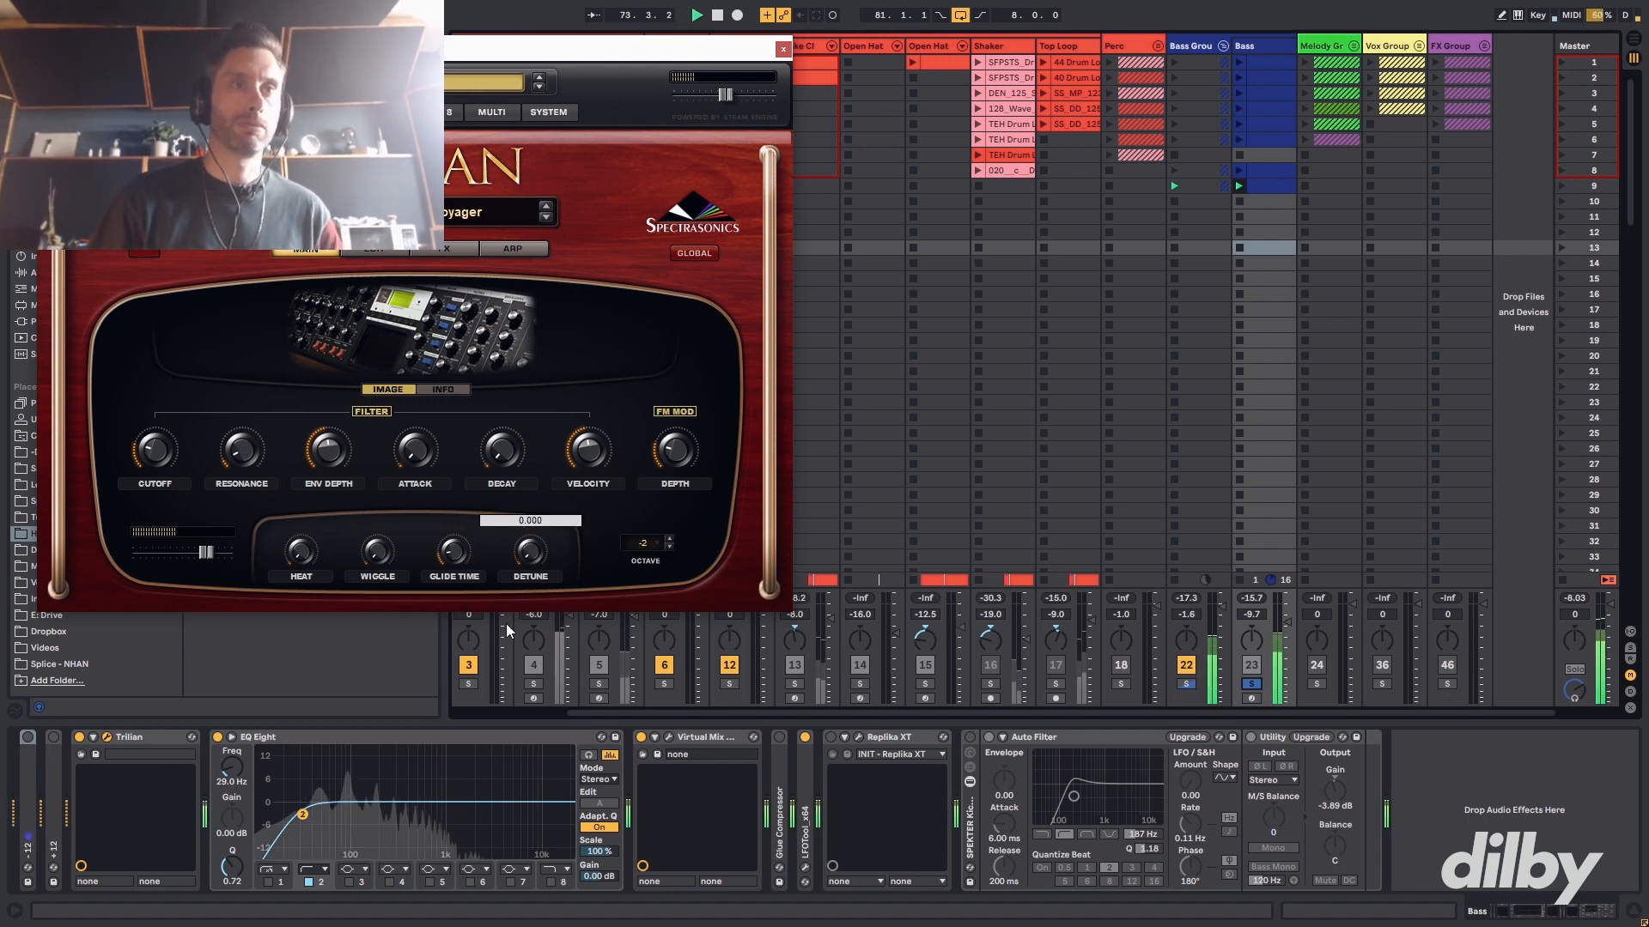
mouse_move(530, 551)
left_mouse_down()
mouse_move(547, 486)
mouse_move(532, 560)
left_mouse_up()
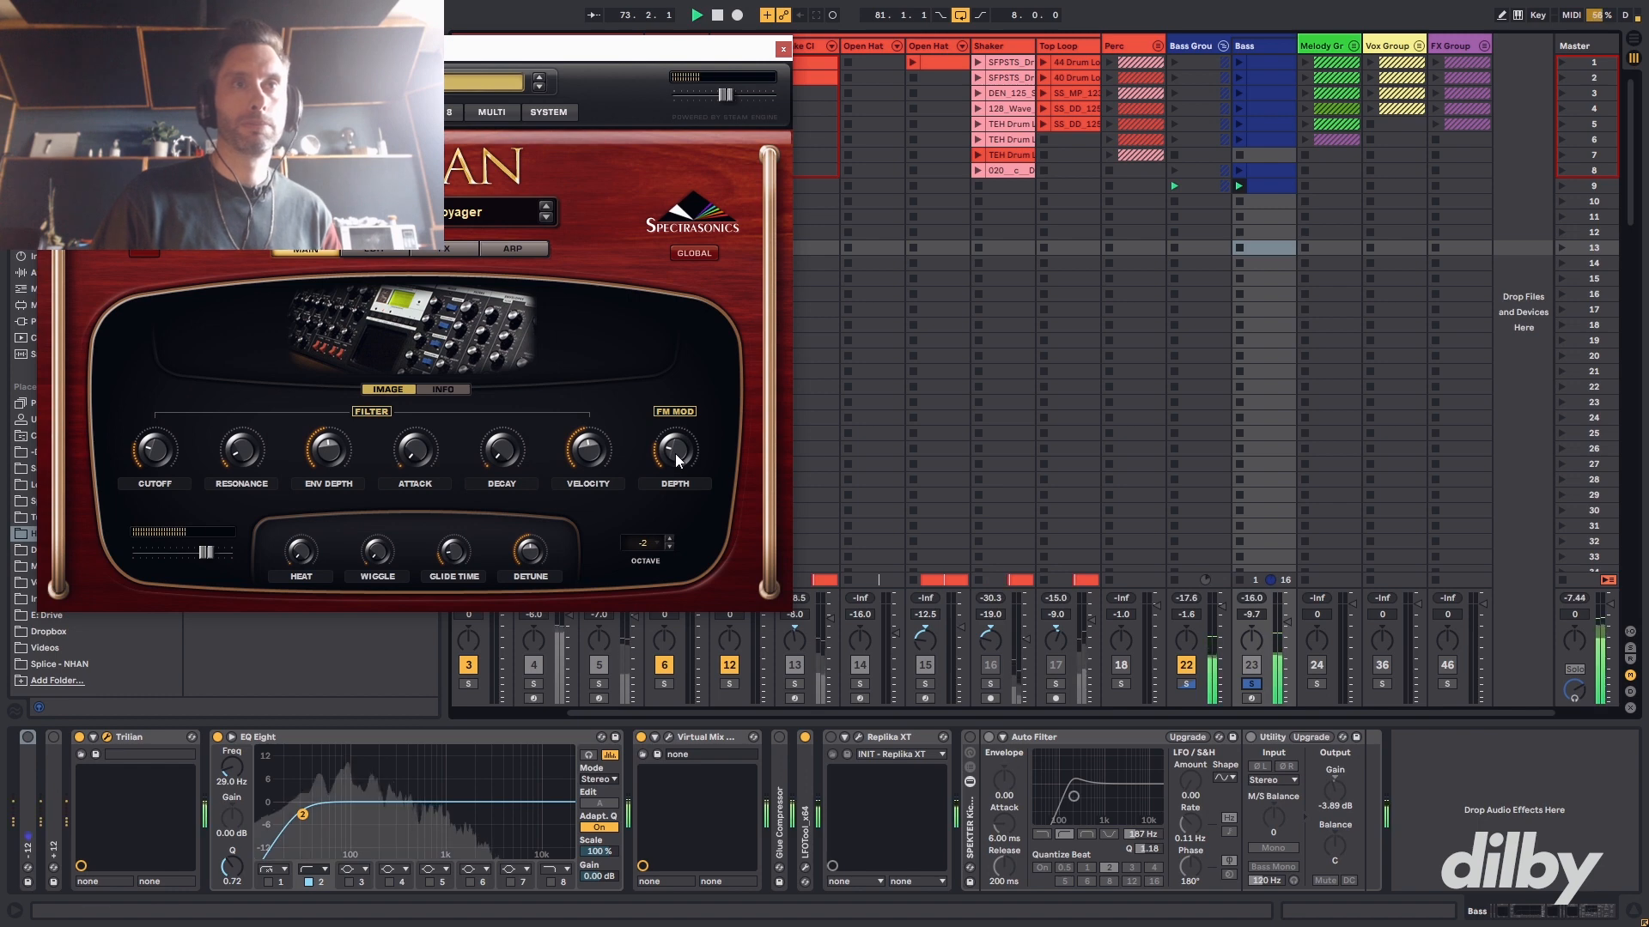
mouse_move(673, 450)
left_mouse_down()
mouse_move(692, 409)
mouse_move(681, 426)
left_mouse_up()
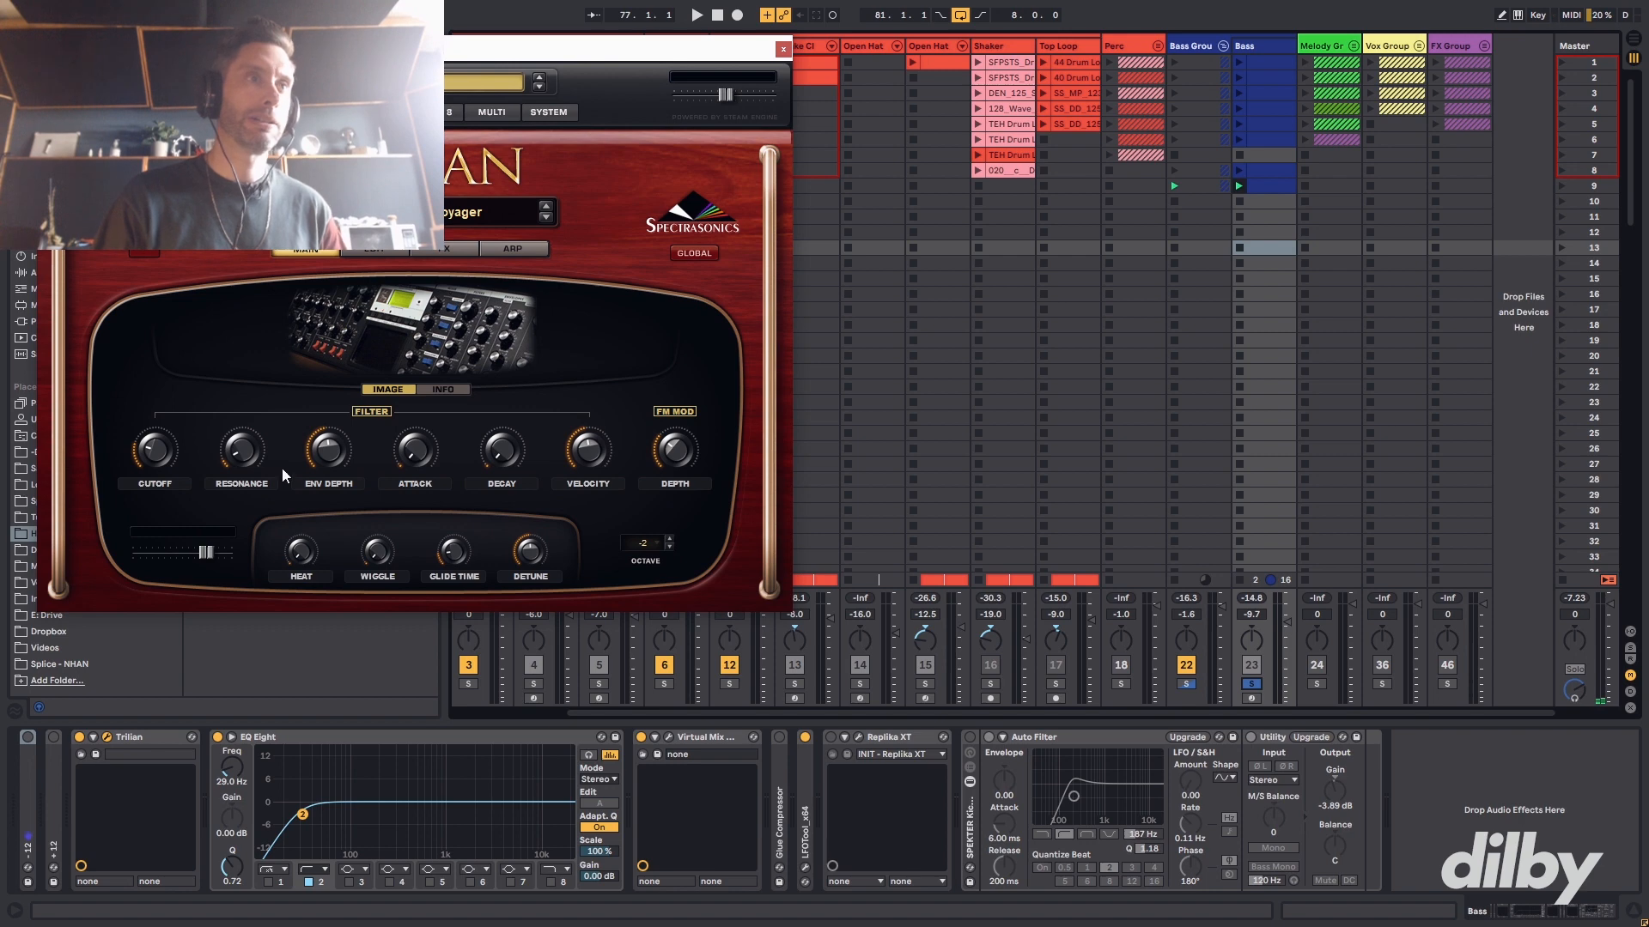
- Play the soloed bass while trying Trilian's filter Cutoff and Env Depth controls
key("space")
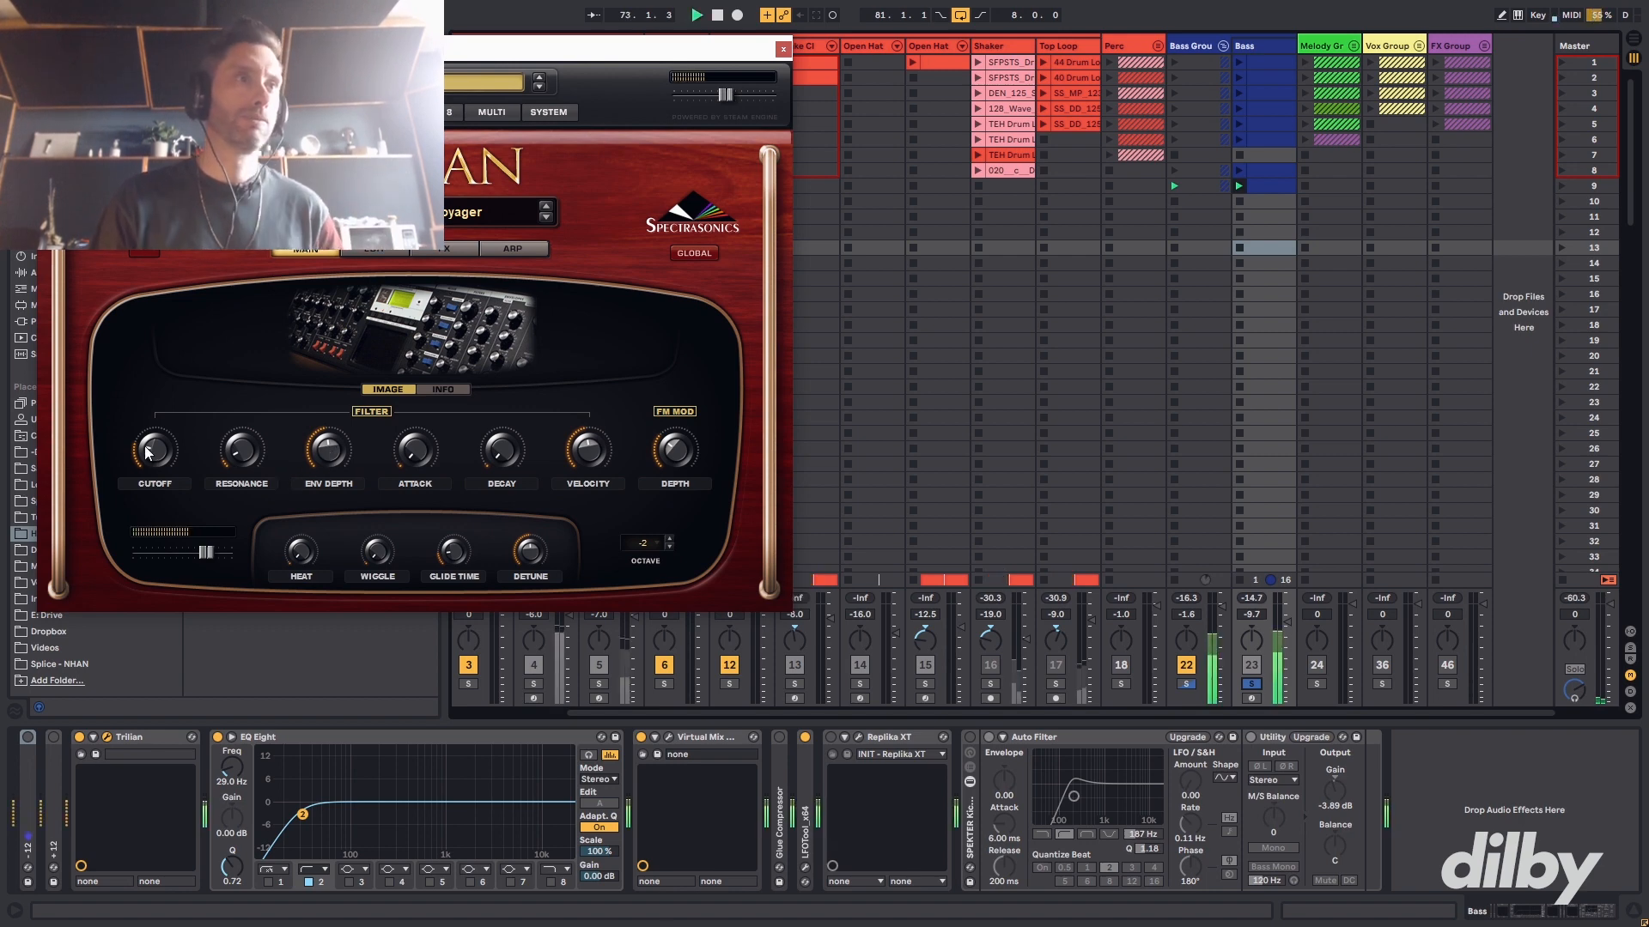
mouse_move(151, 449)
left_mouse_down()
mouse_move(203, 380)
mouse_move(160, 451)
left_mouse_up()
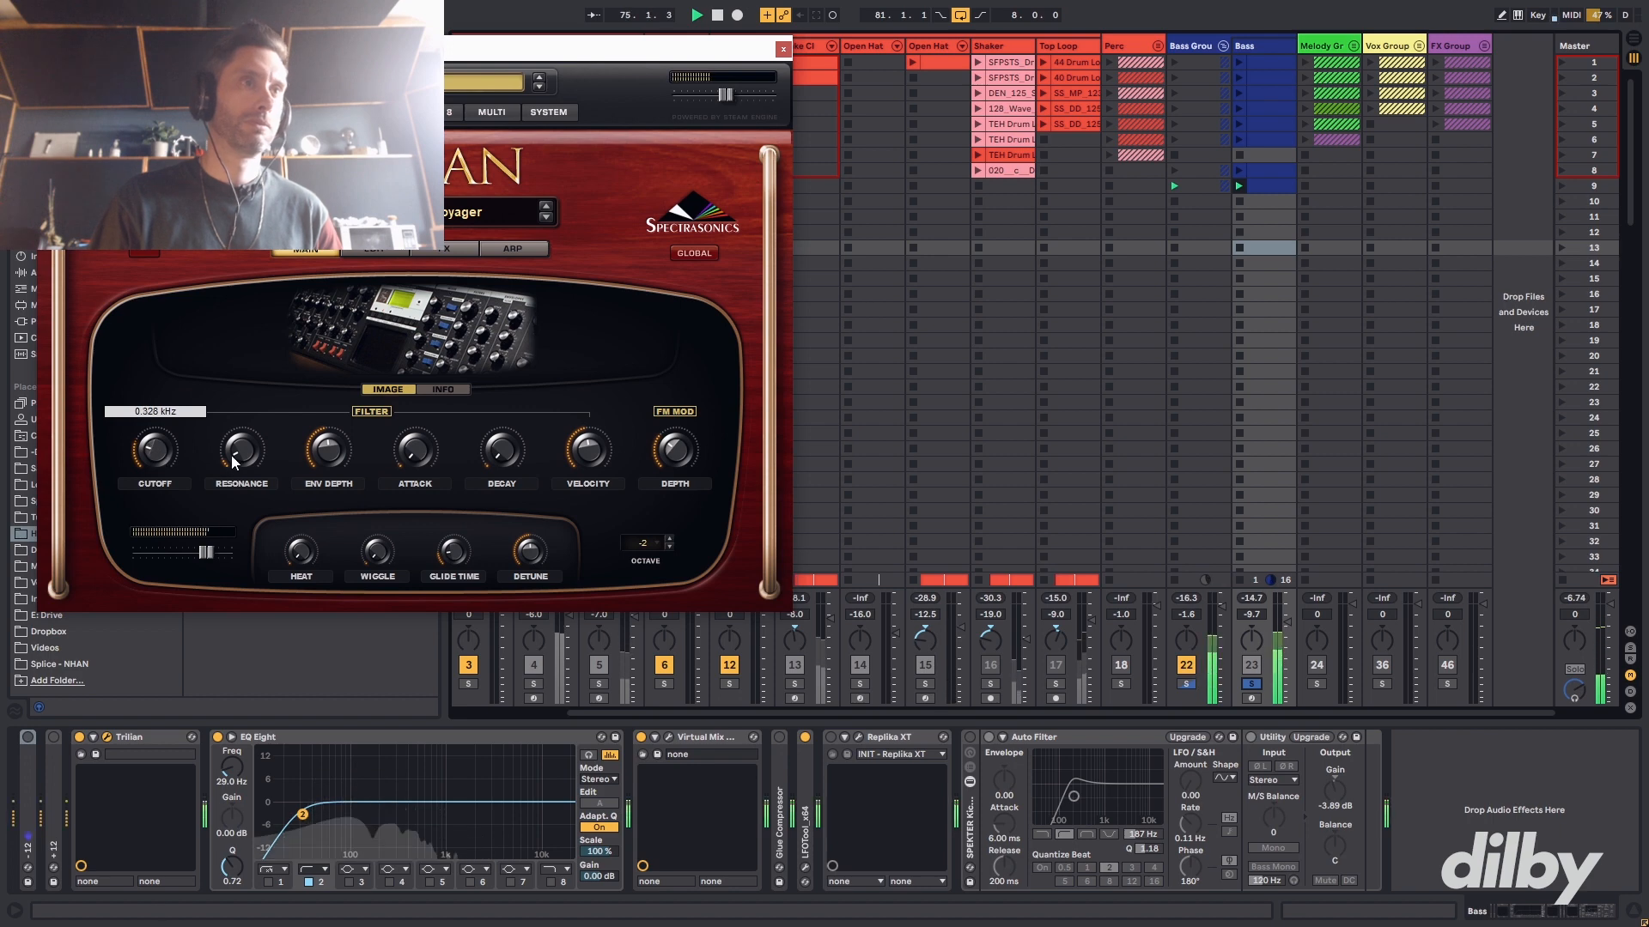
mouse_move(328, 452)
left_mouse_down()
mouse_move(318, 553)
mouse_move(359, 416)
mouse_move(327, 482)
left_mouse_up()
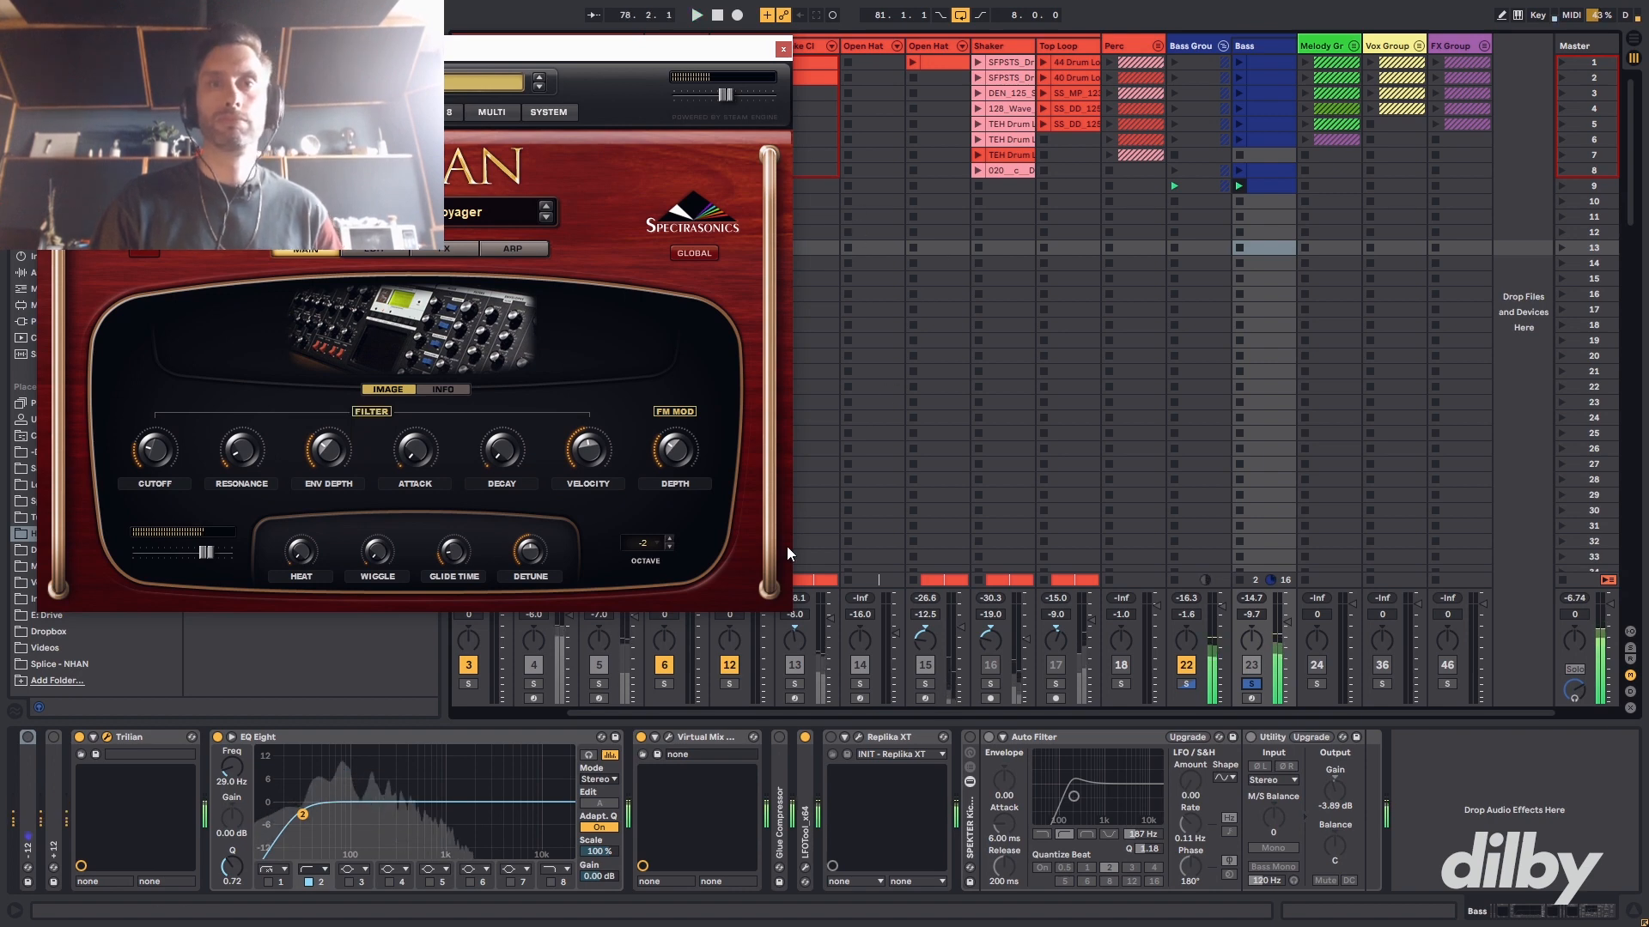
- Review the bass effects chain: the FG-116 compressor in Virtual Mix Rack, LFOTool and the rack holding Auto Filter and Utility
left_click(670, 735)
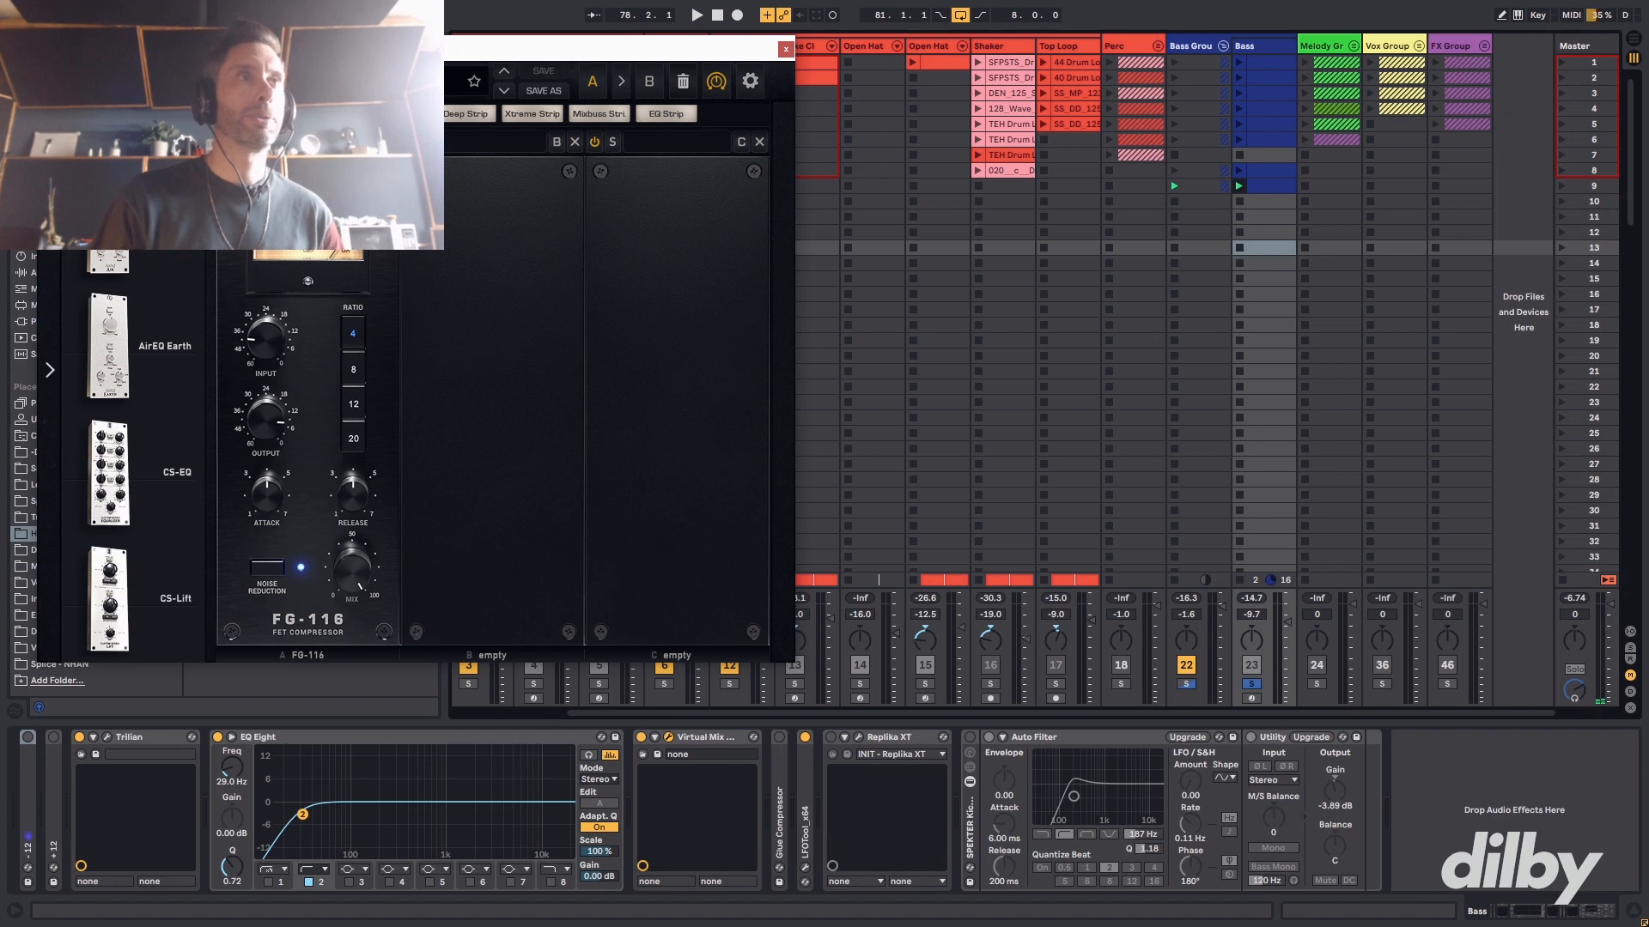
left_click(786, 48)
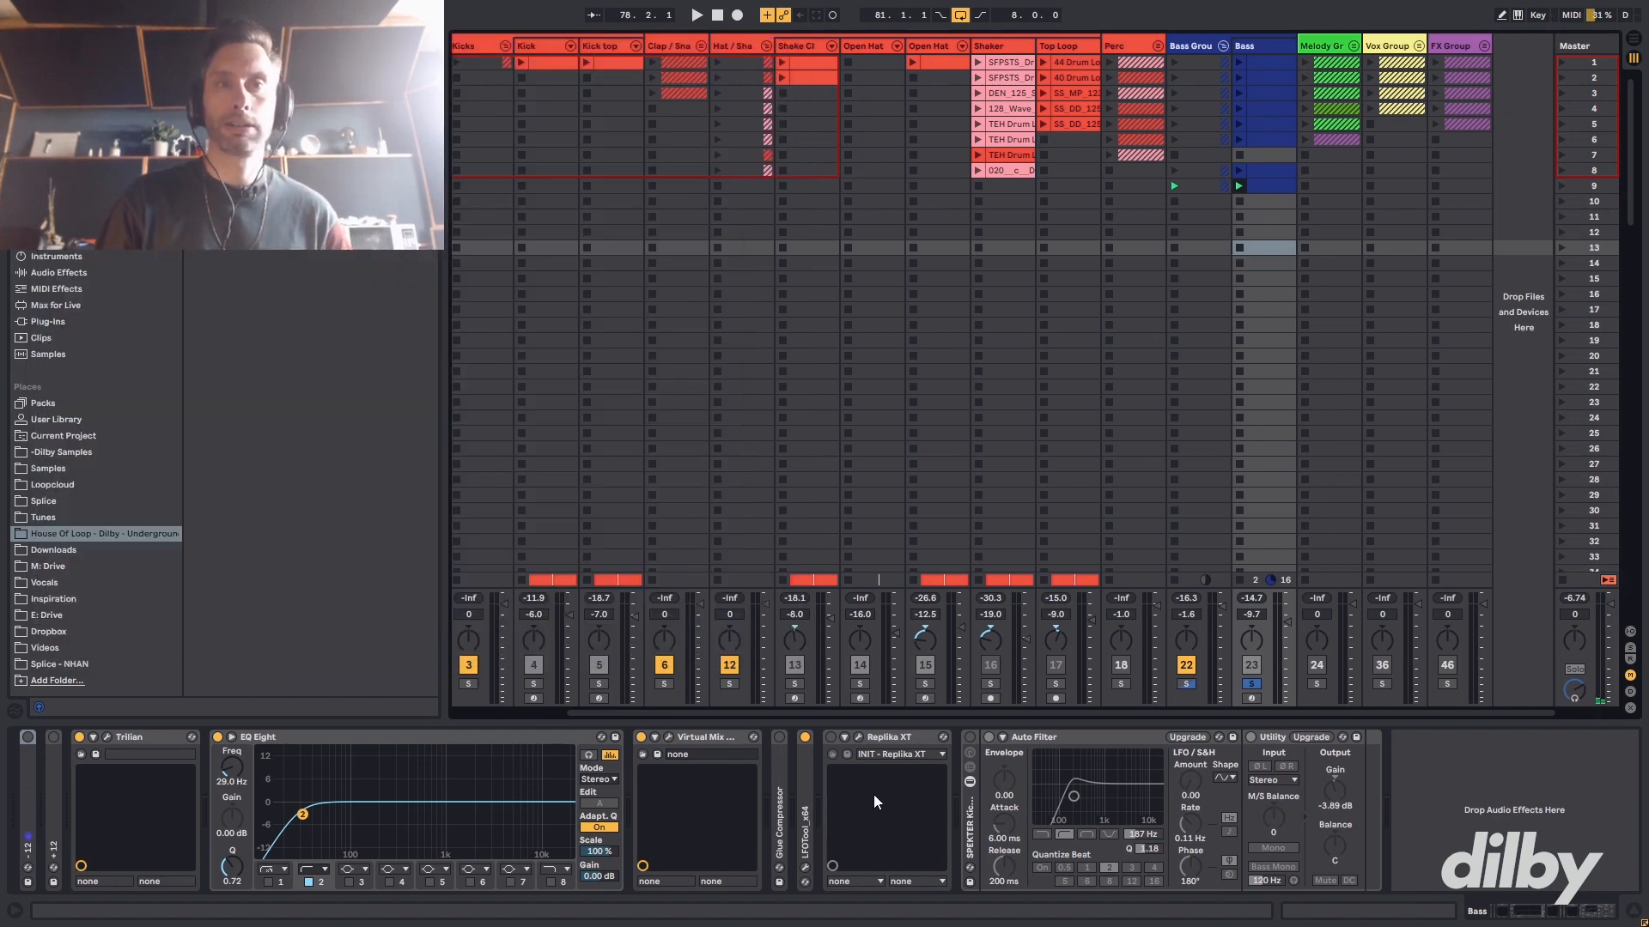
double_click(806, 797)
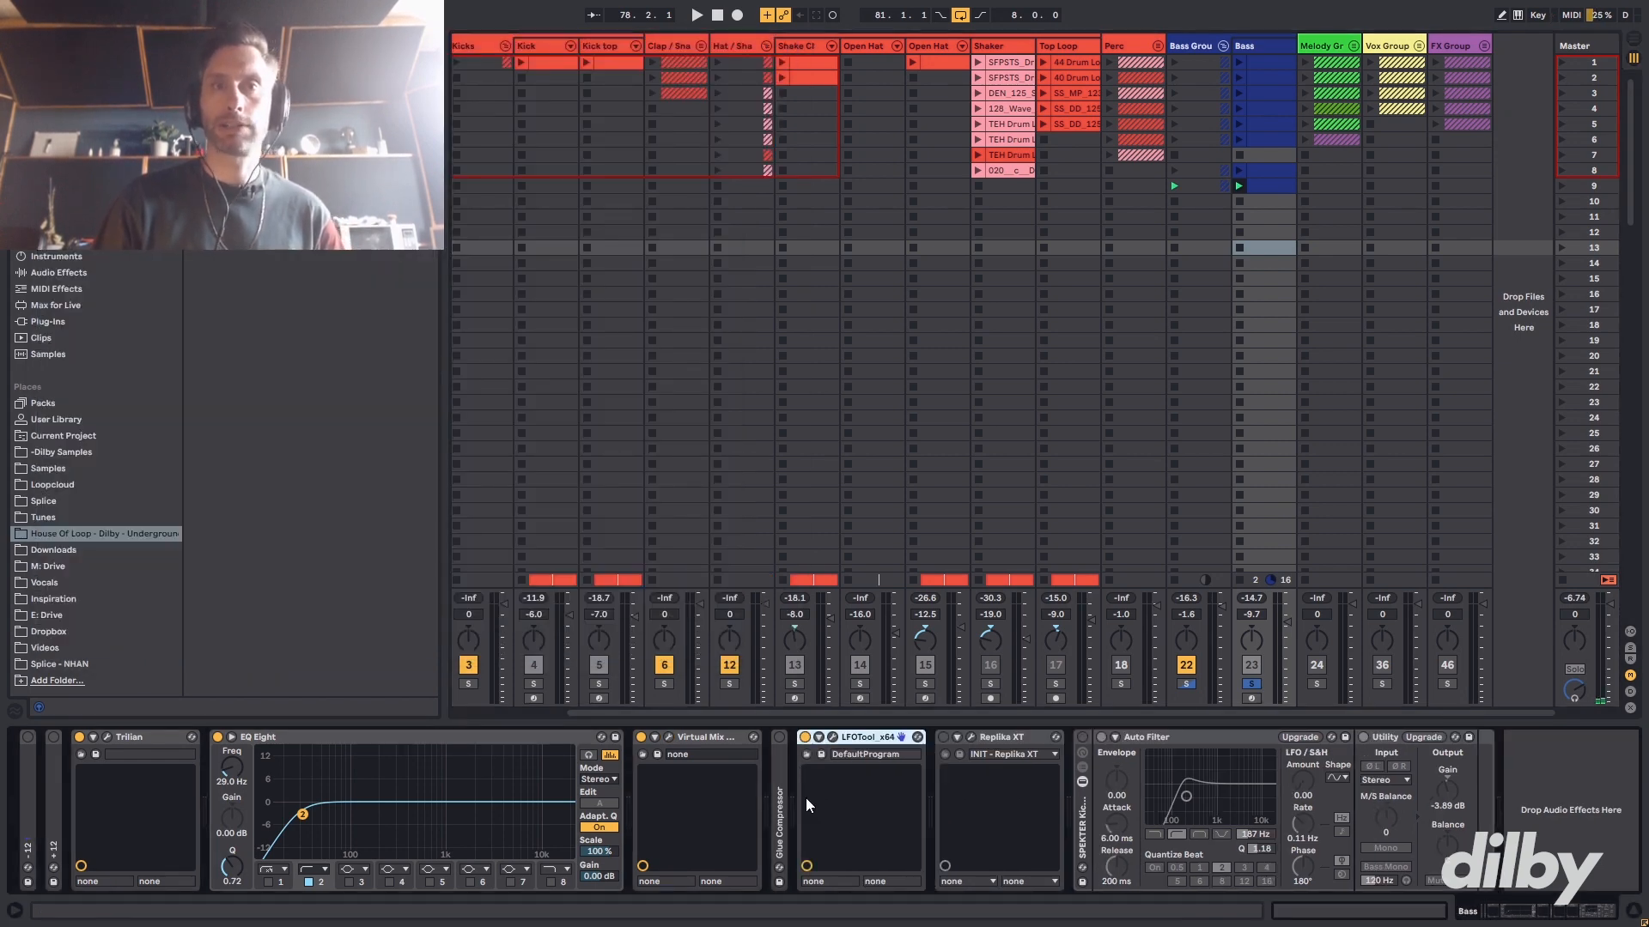
double_click(872, 739)
left_click(983, 802)
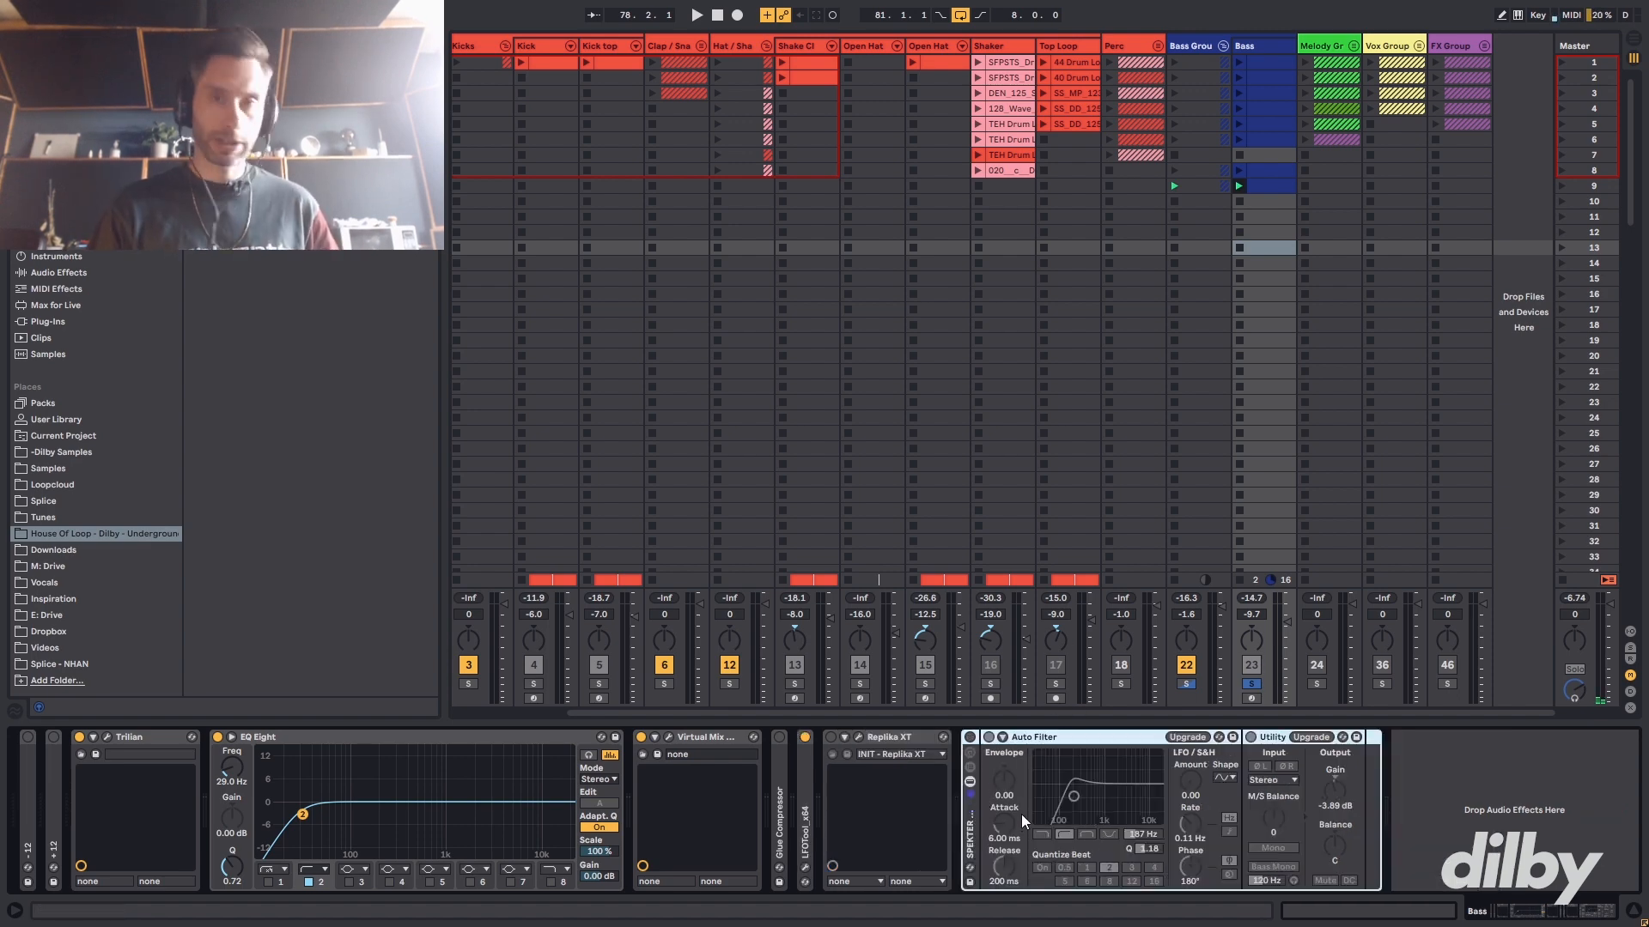
- In Arrangement View, unfold the Vox, FX and Melody groups to look over their tracks and fold the groups again
key("Tab")
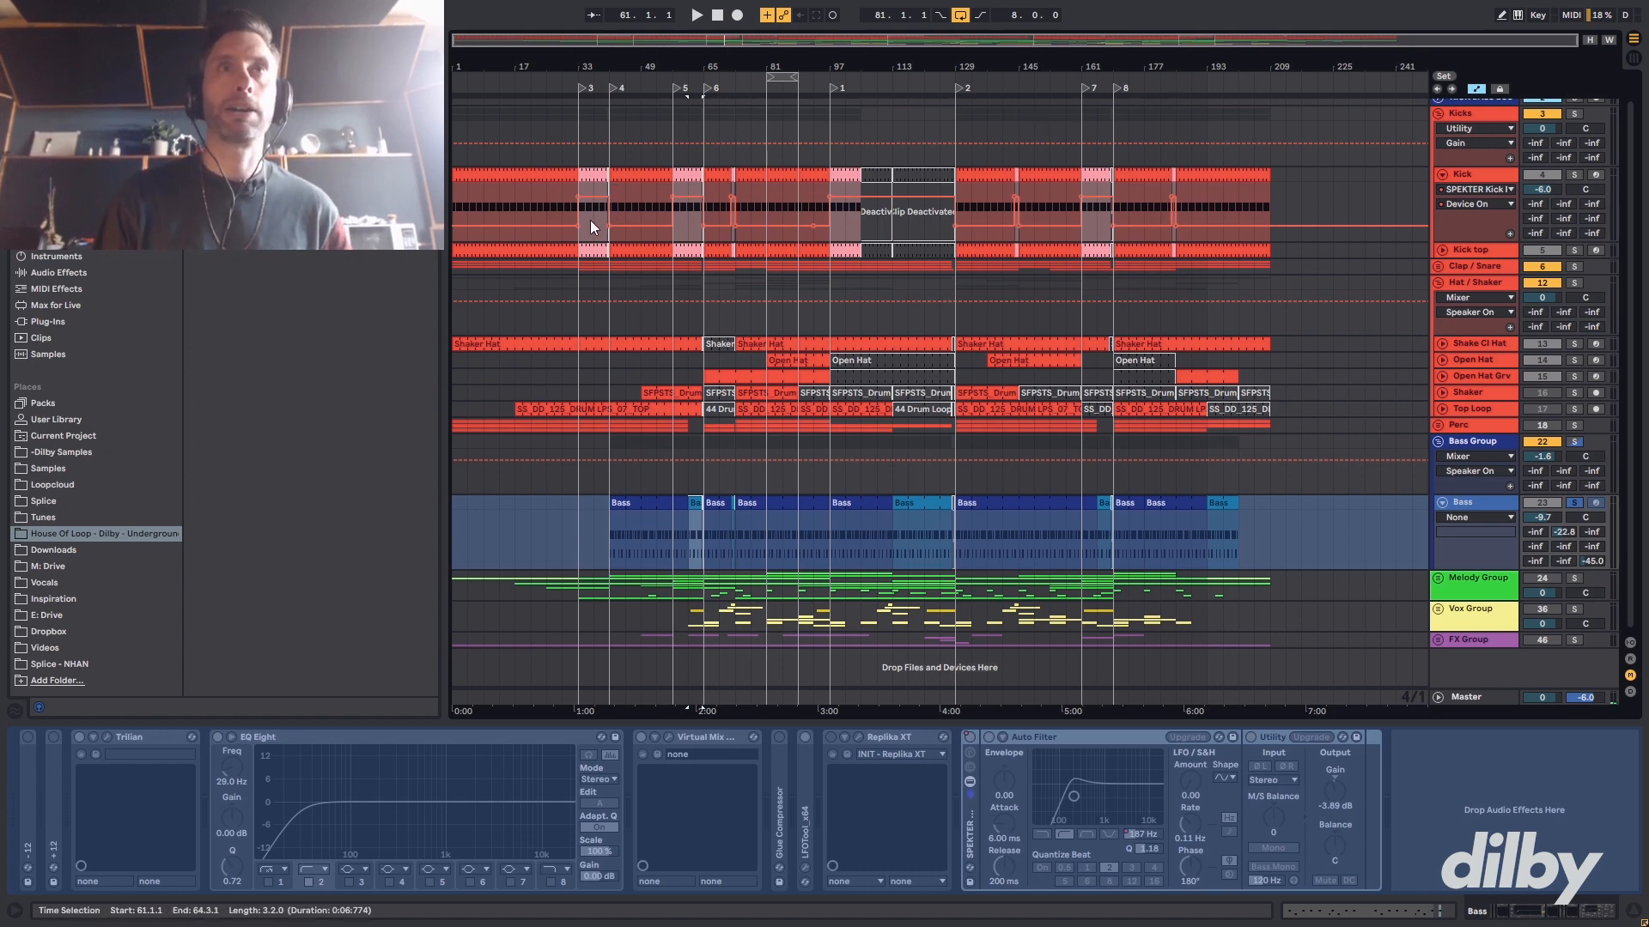
left_click(1437, 609)
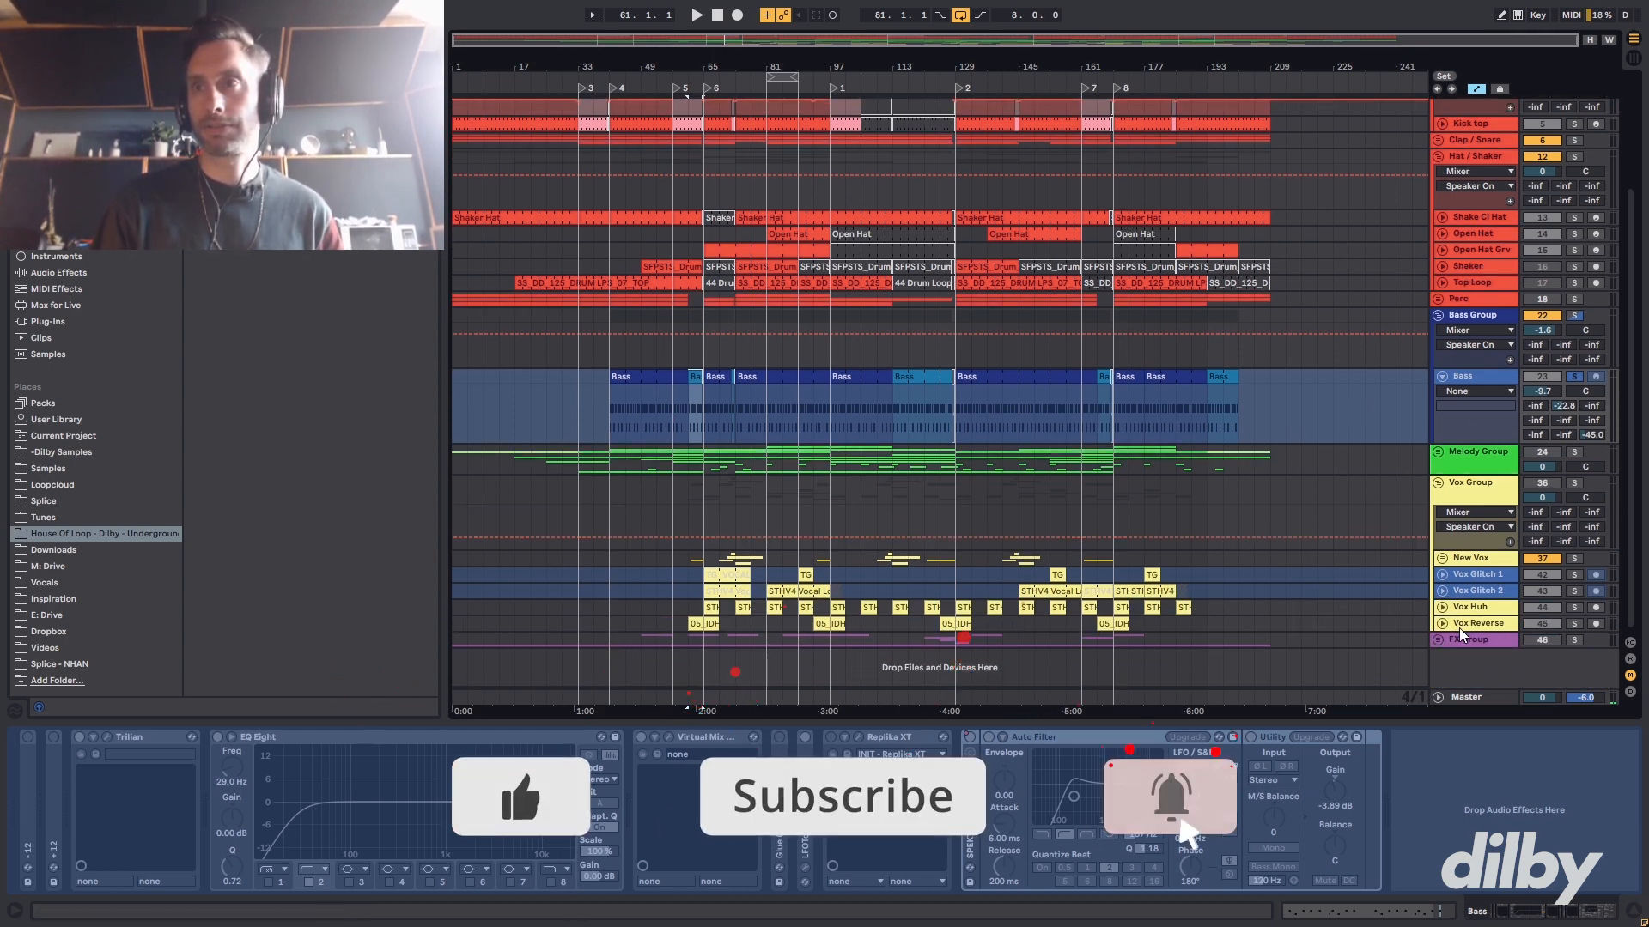
left_click(1438, 639)
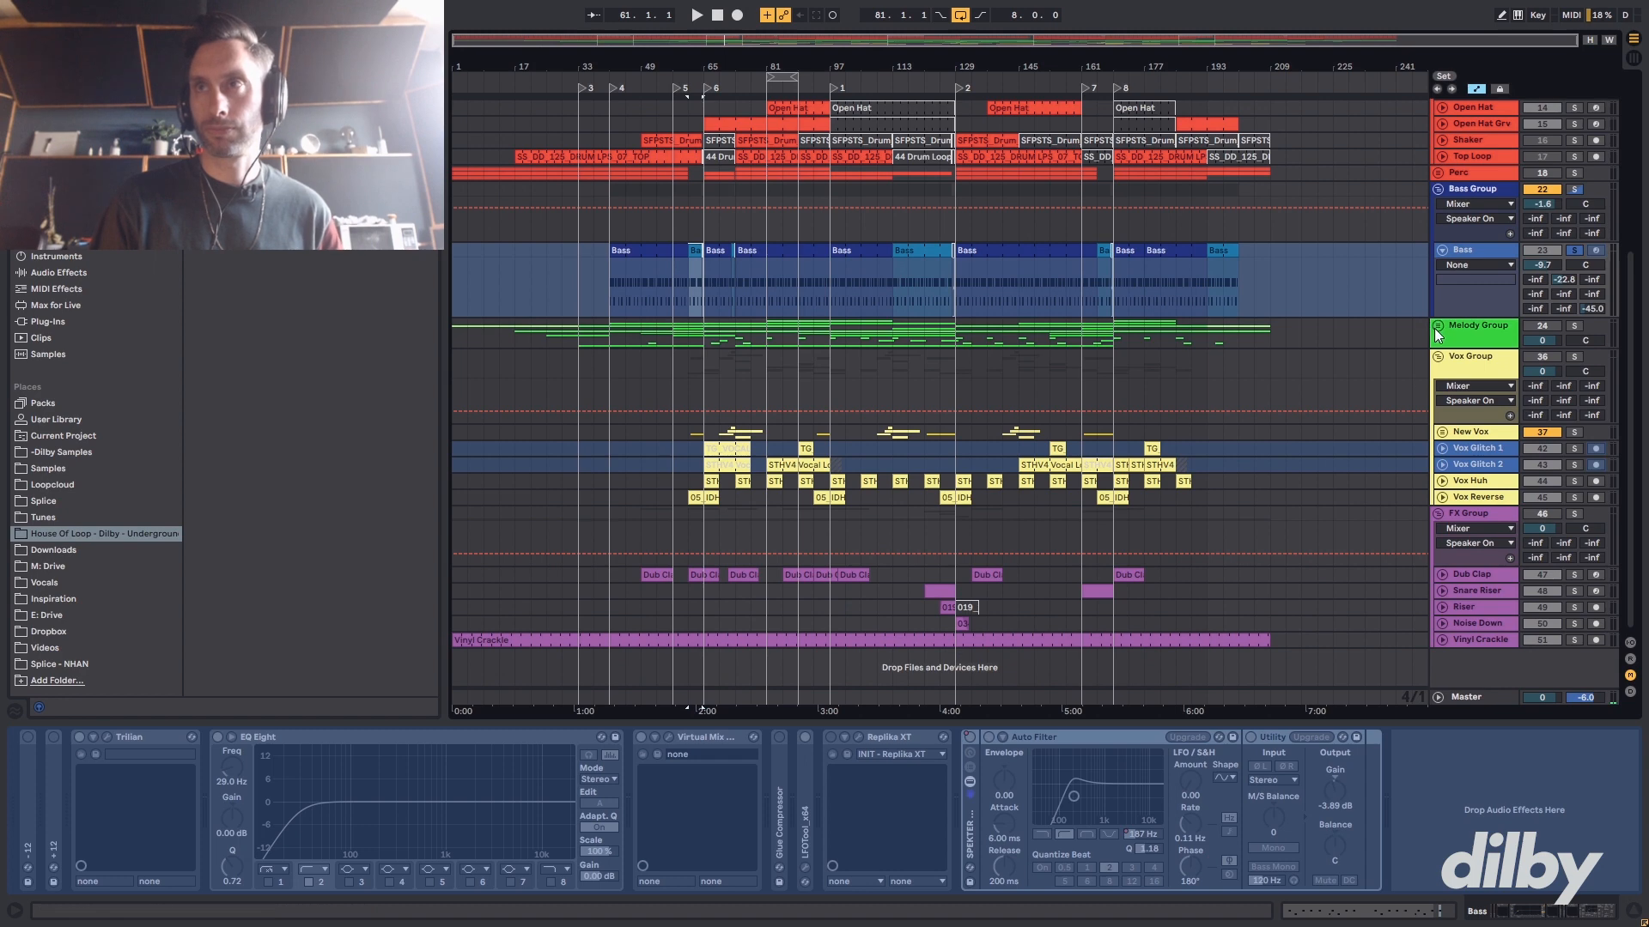
left_click(1436, 326)
scroll(962, 380, "down", 5)
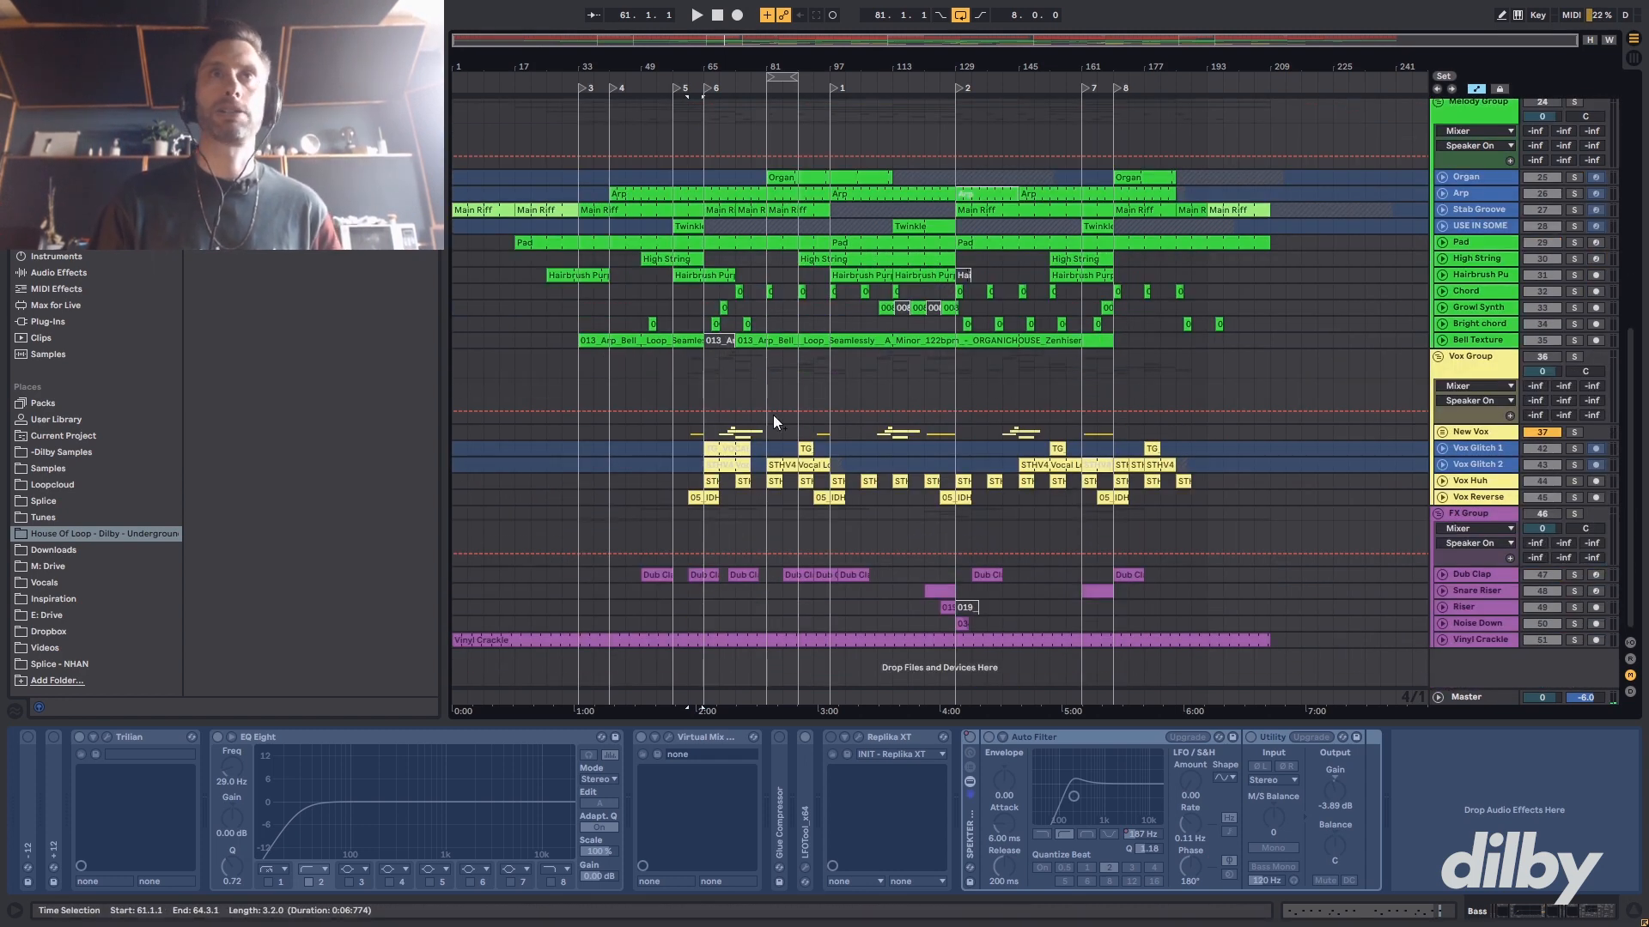
scroll(1004, 360, "up", 4)
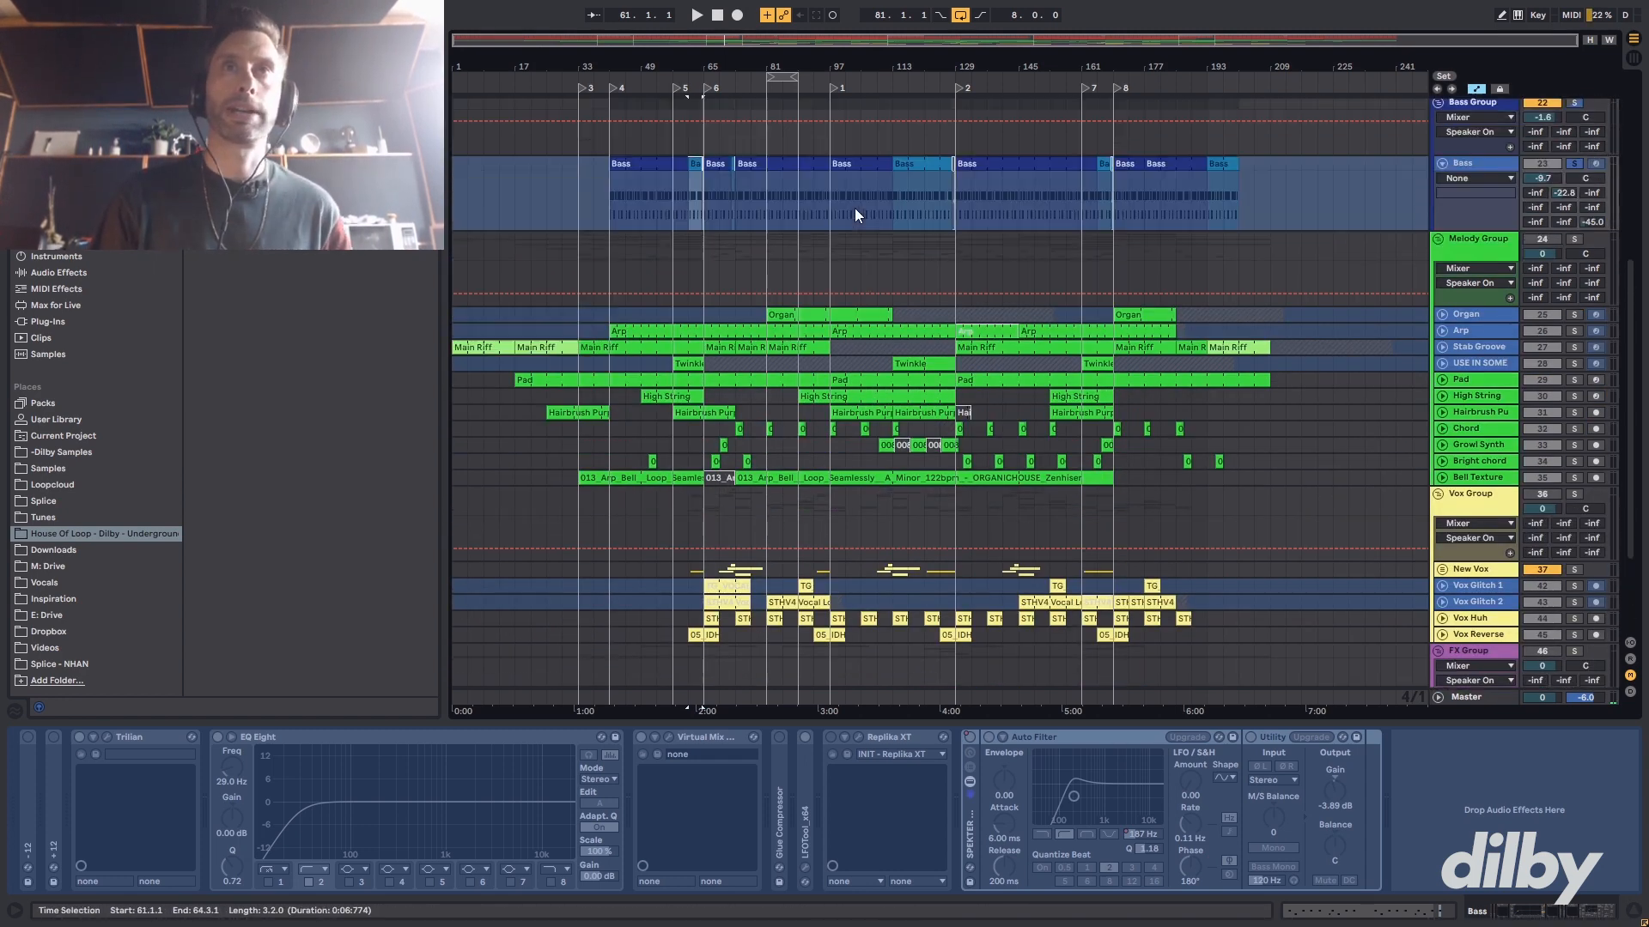
left_click(1437, 511, "alt")
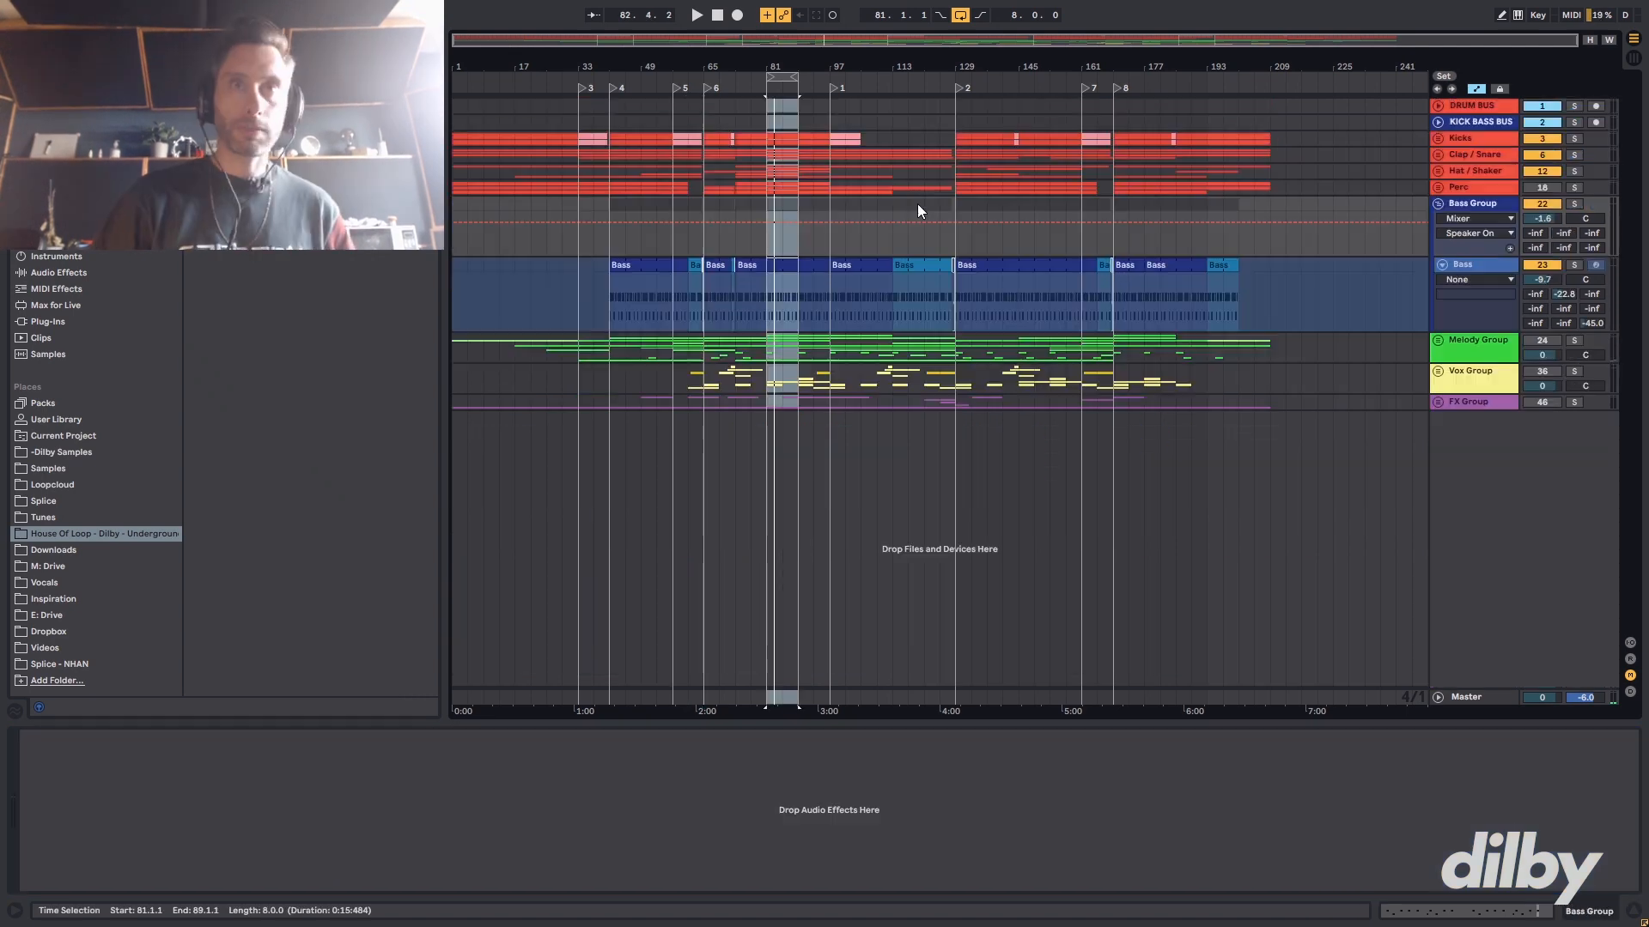
- Play the loop starting at bar 81, enlarge the timeline around it and unfold the Melody Group
key("space")
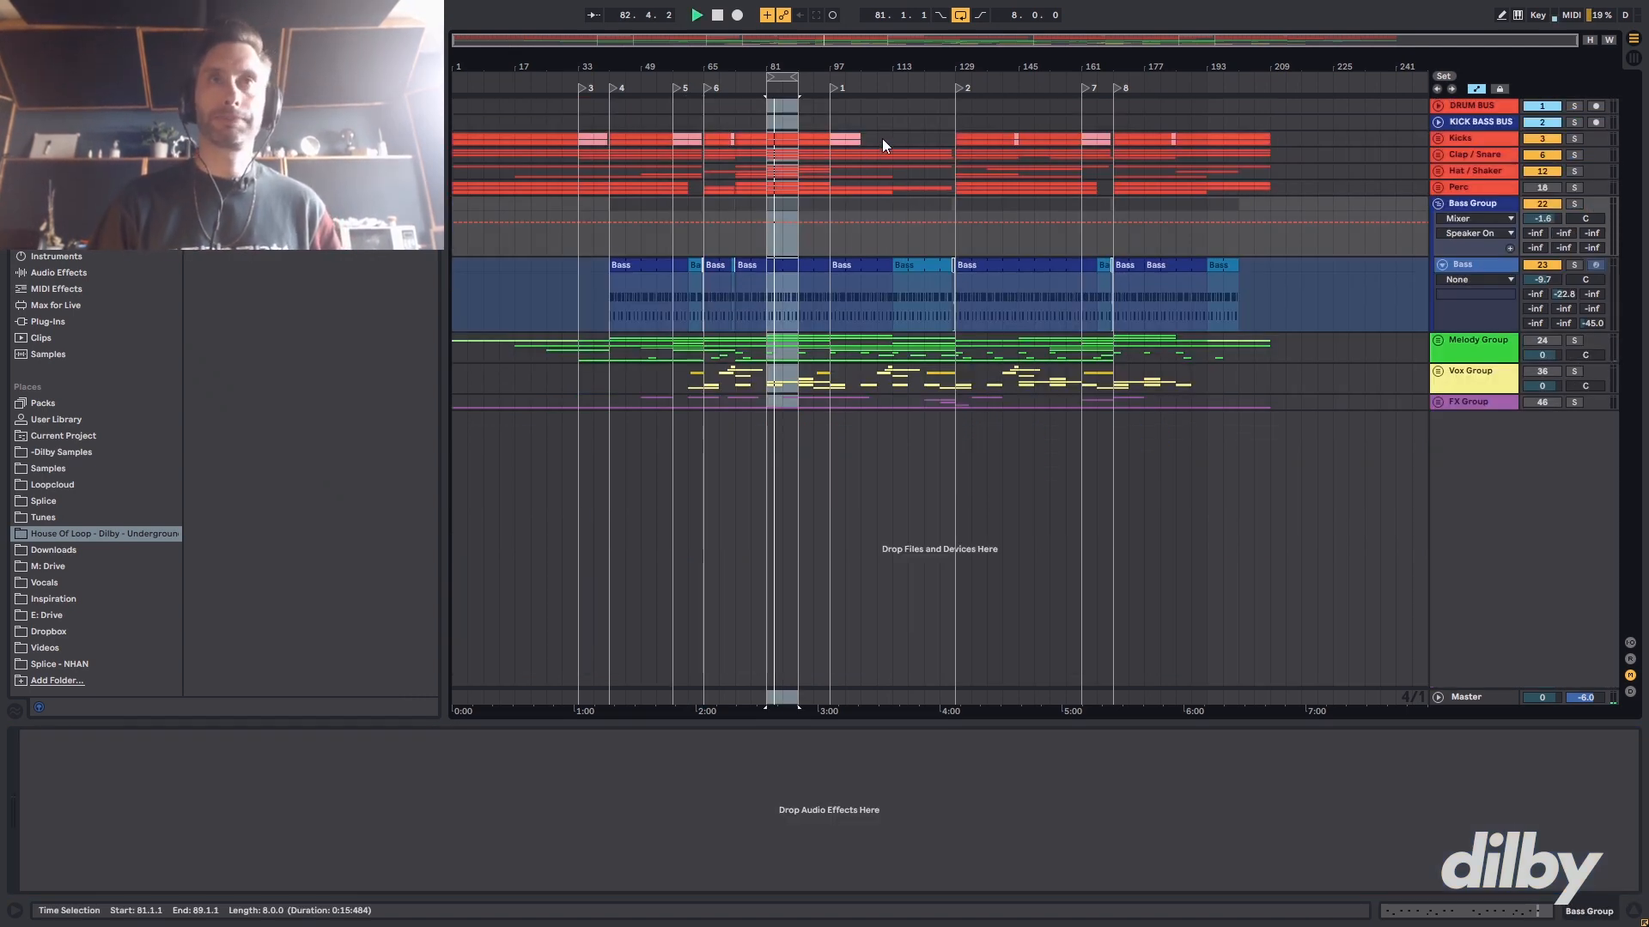
left_click_drag(797, 40, 786, 144)
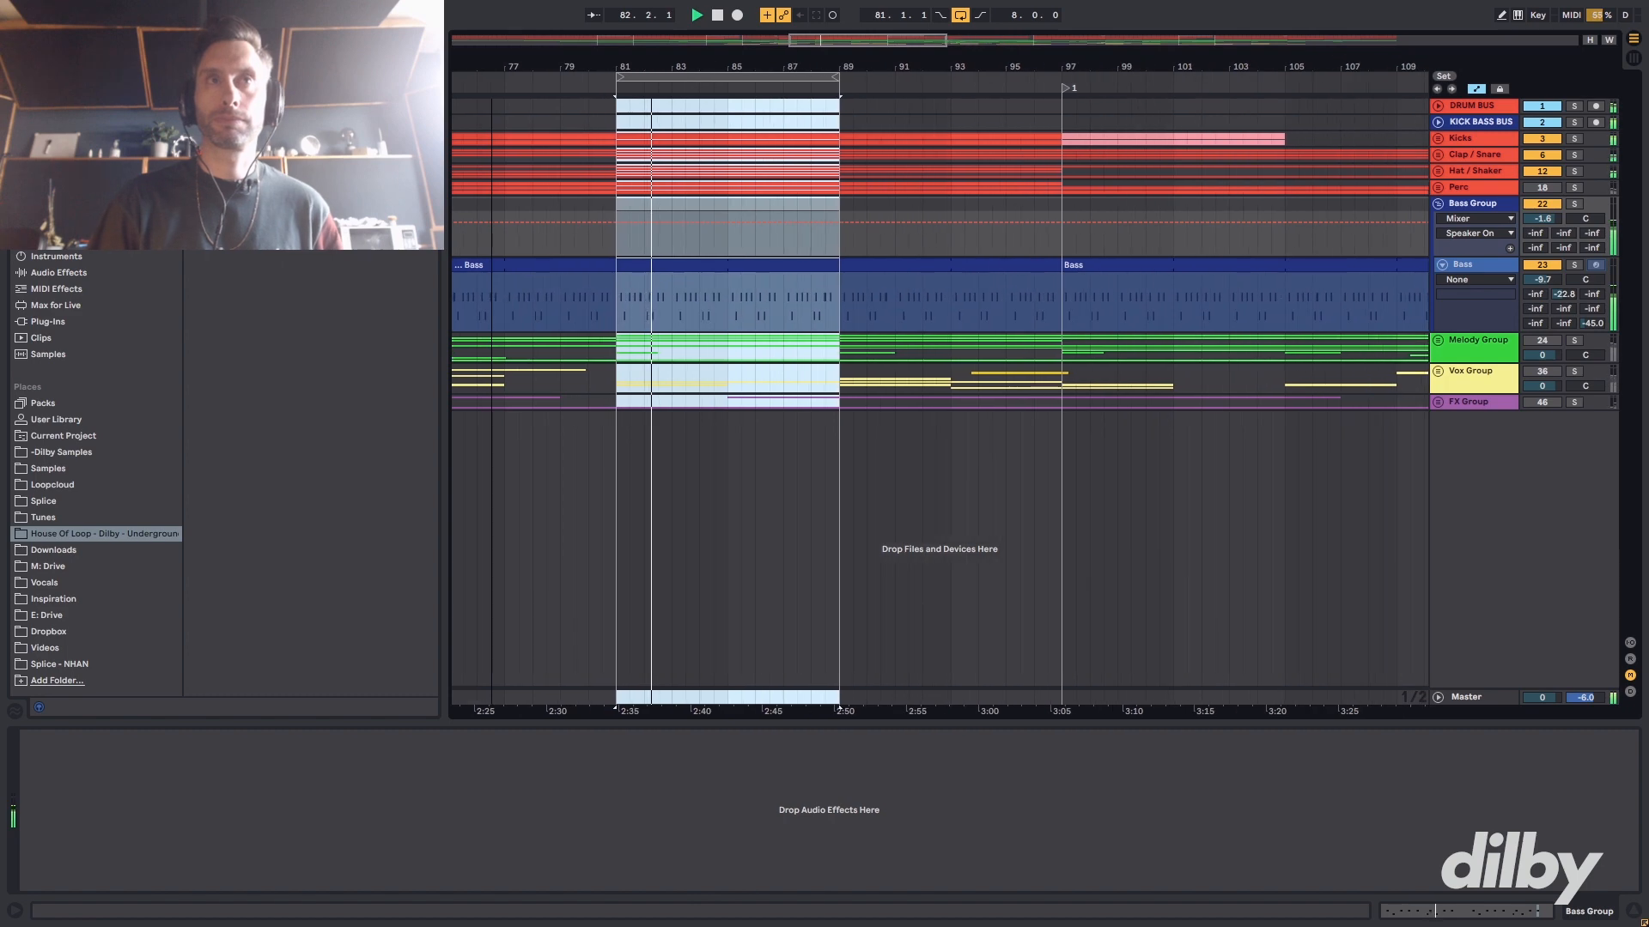
left_click(1437, 340)
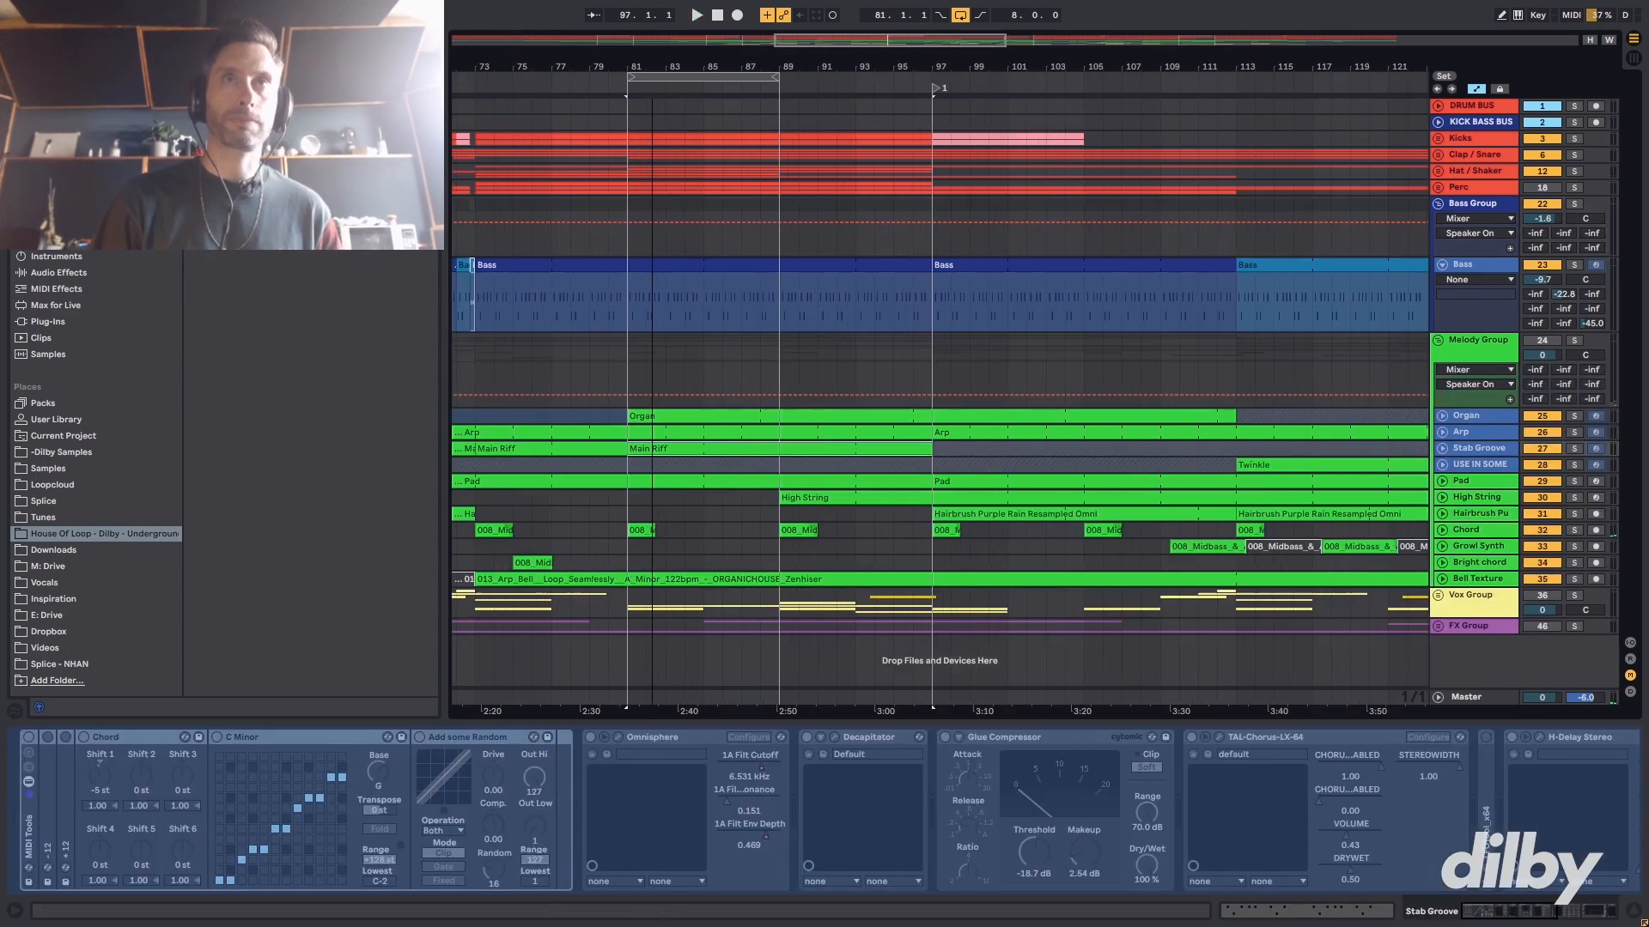
- Look over the notes of the Main Riff clip at bar 81 on the Stab Groove track and bring up the track's devices
left_click_drag(817, 70, 817, 41)
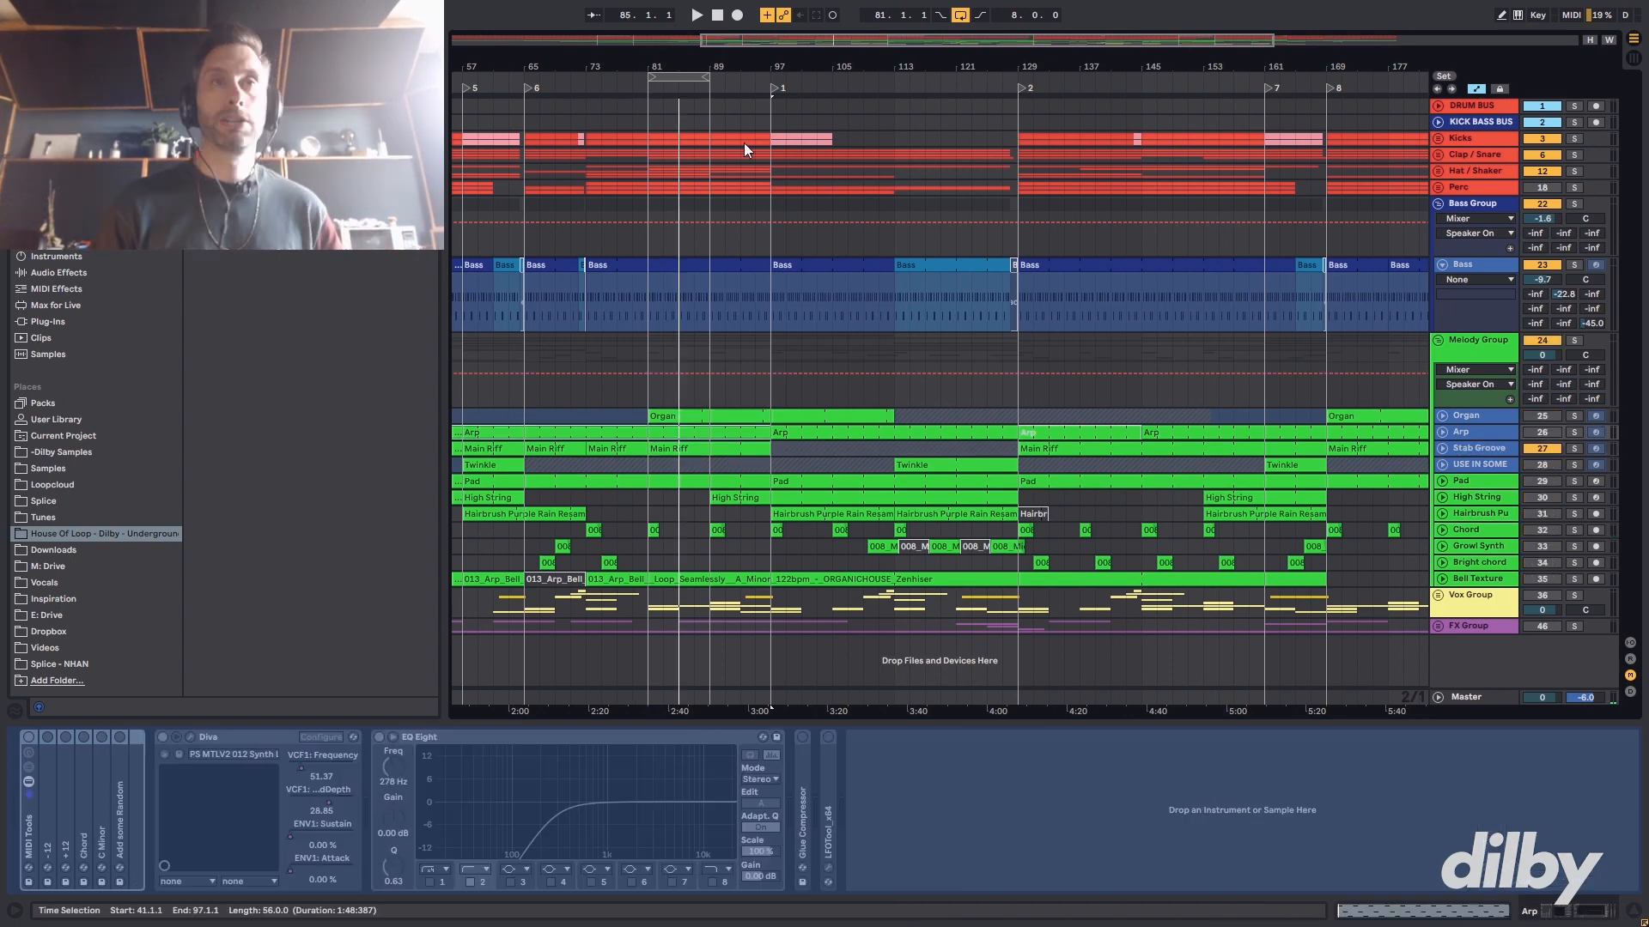
double_click(678, 450)
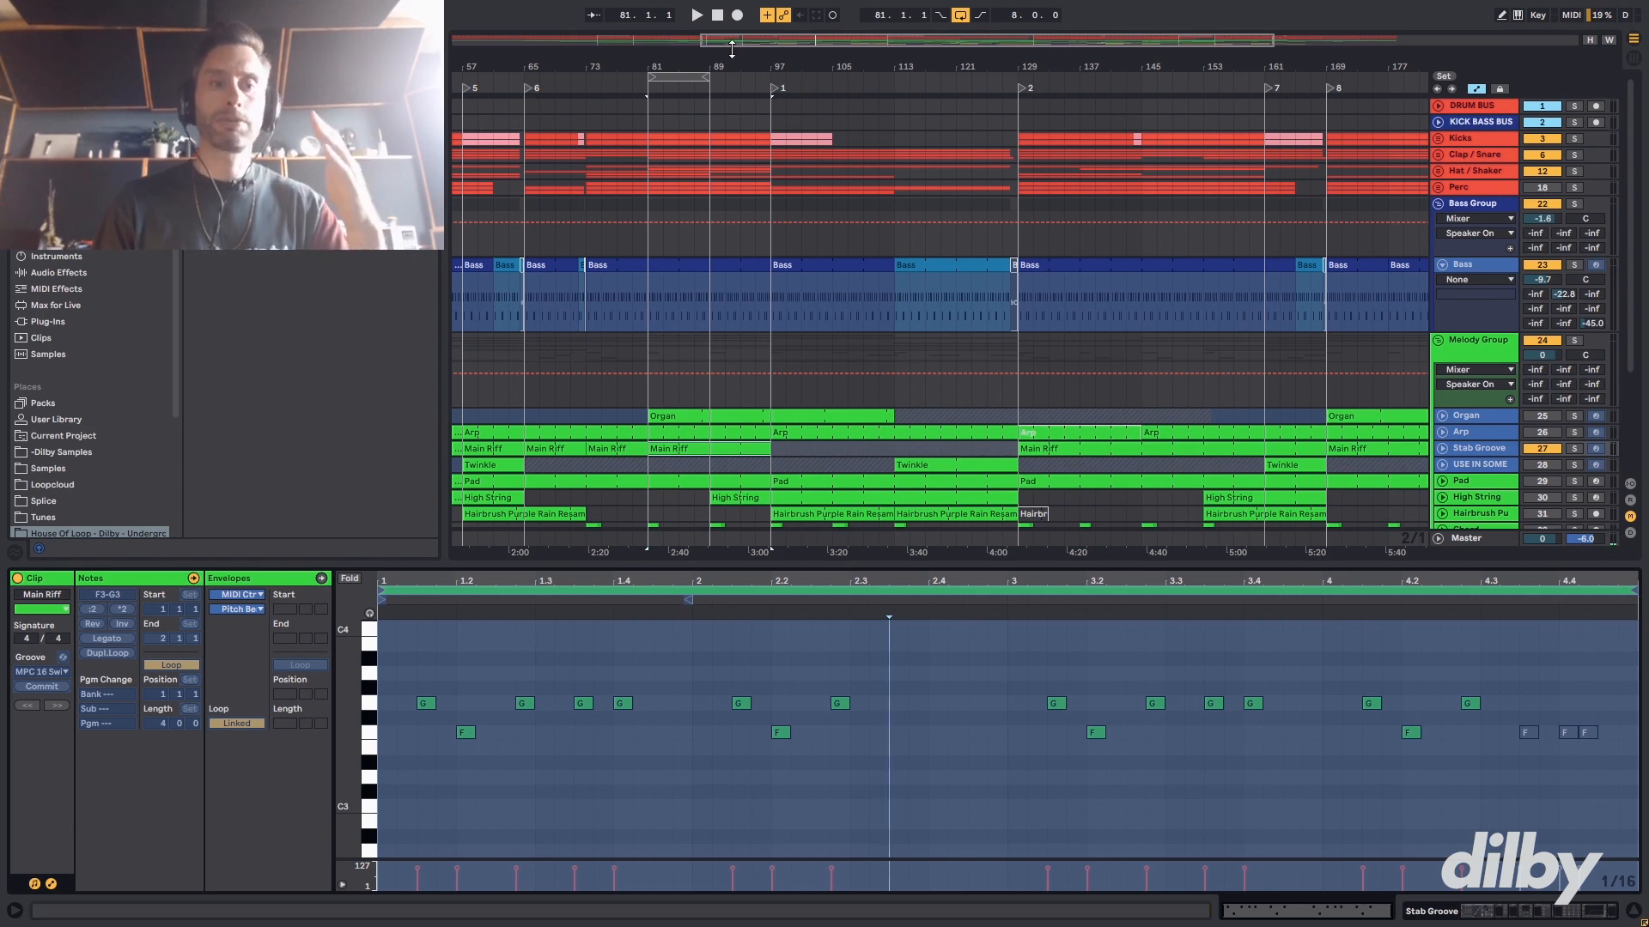
key("shift+Tab")
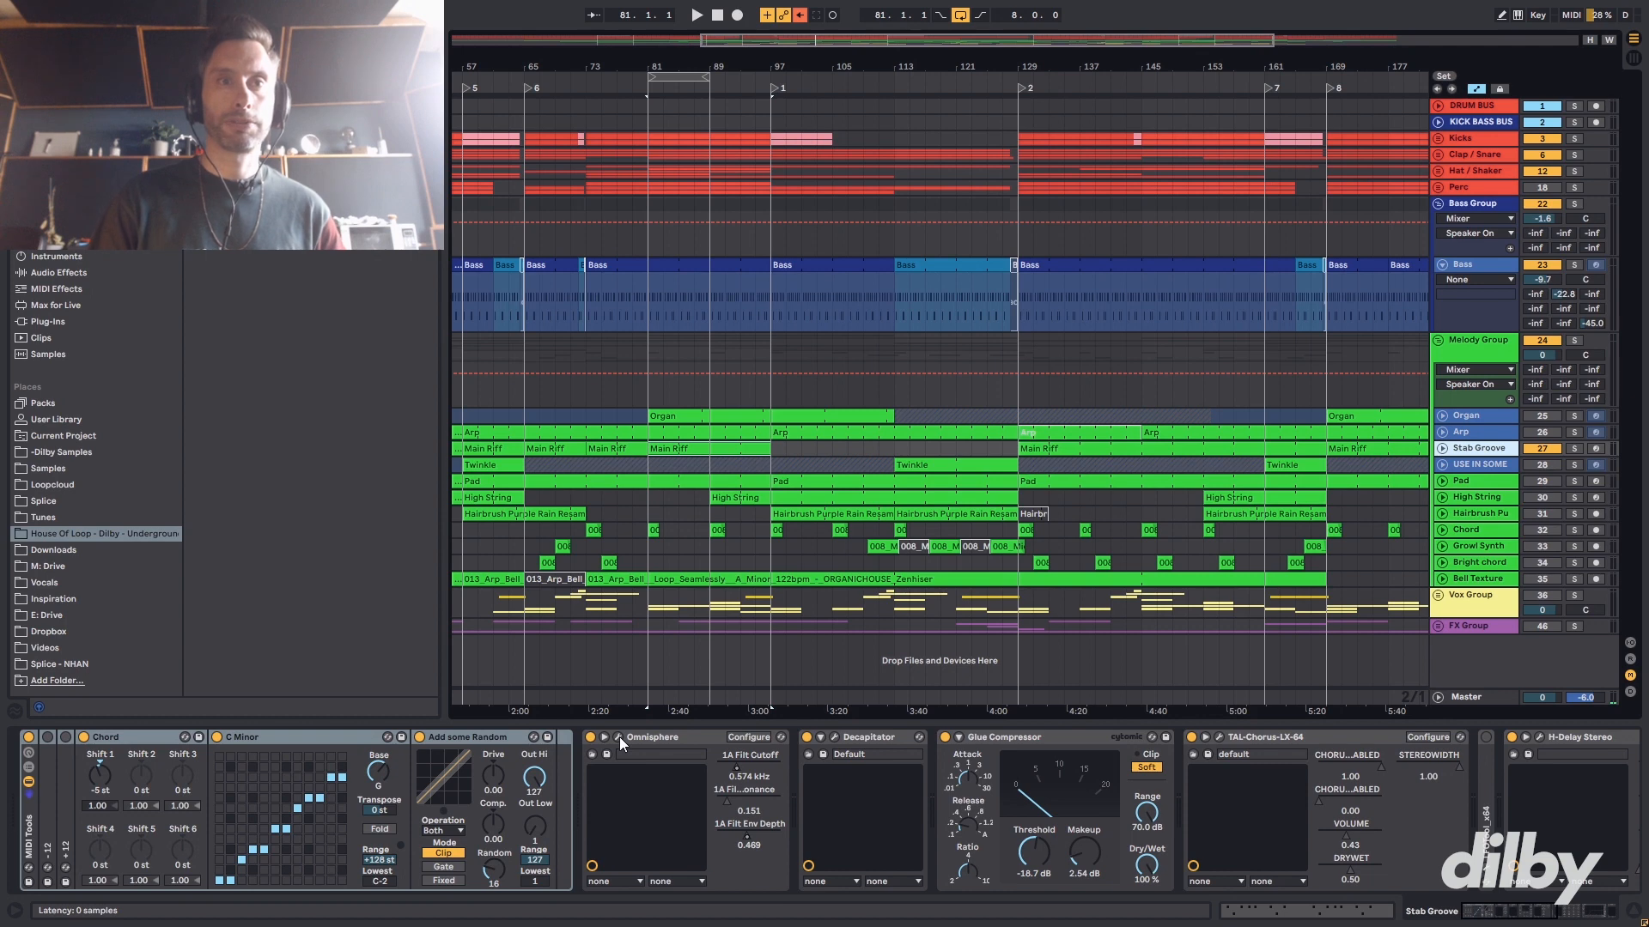
- Inspect the Omnisphere patch on the Stab Groove track and play the track soloed
left_click(619, 736)
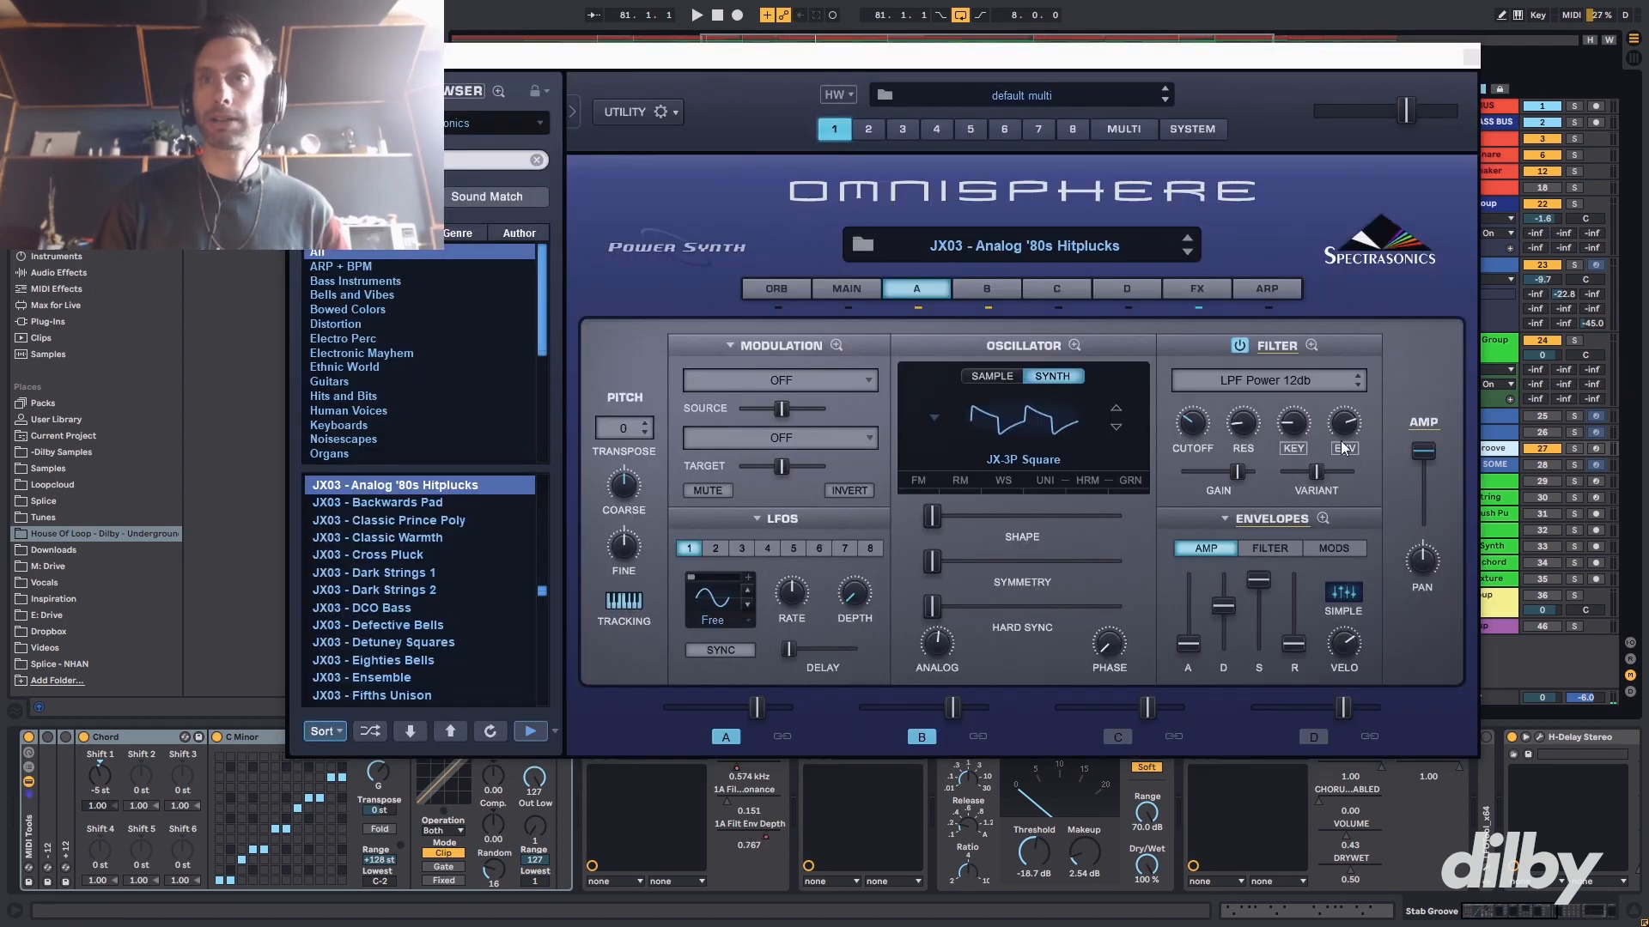
left_click(1580, 450)
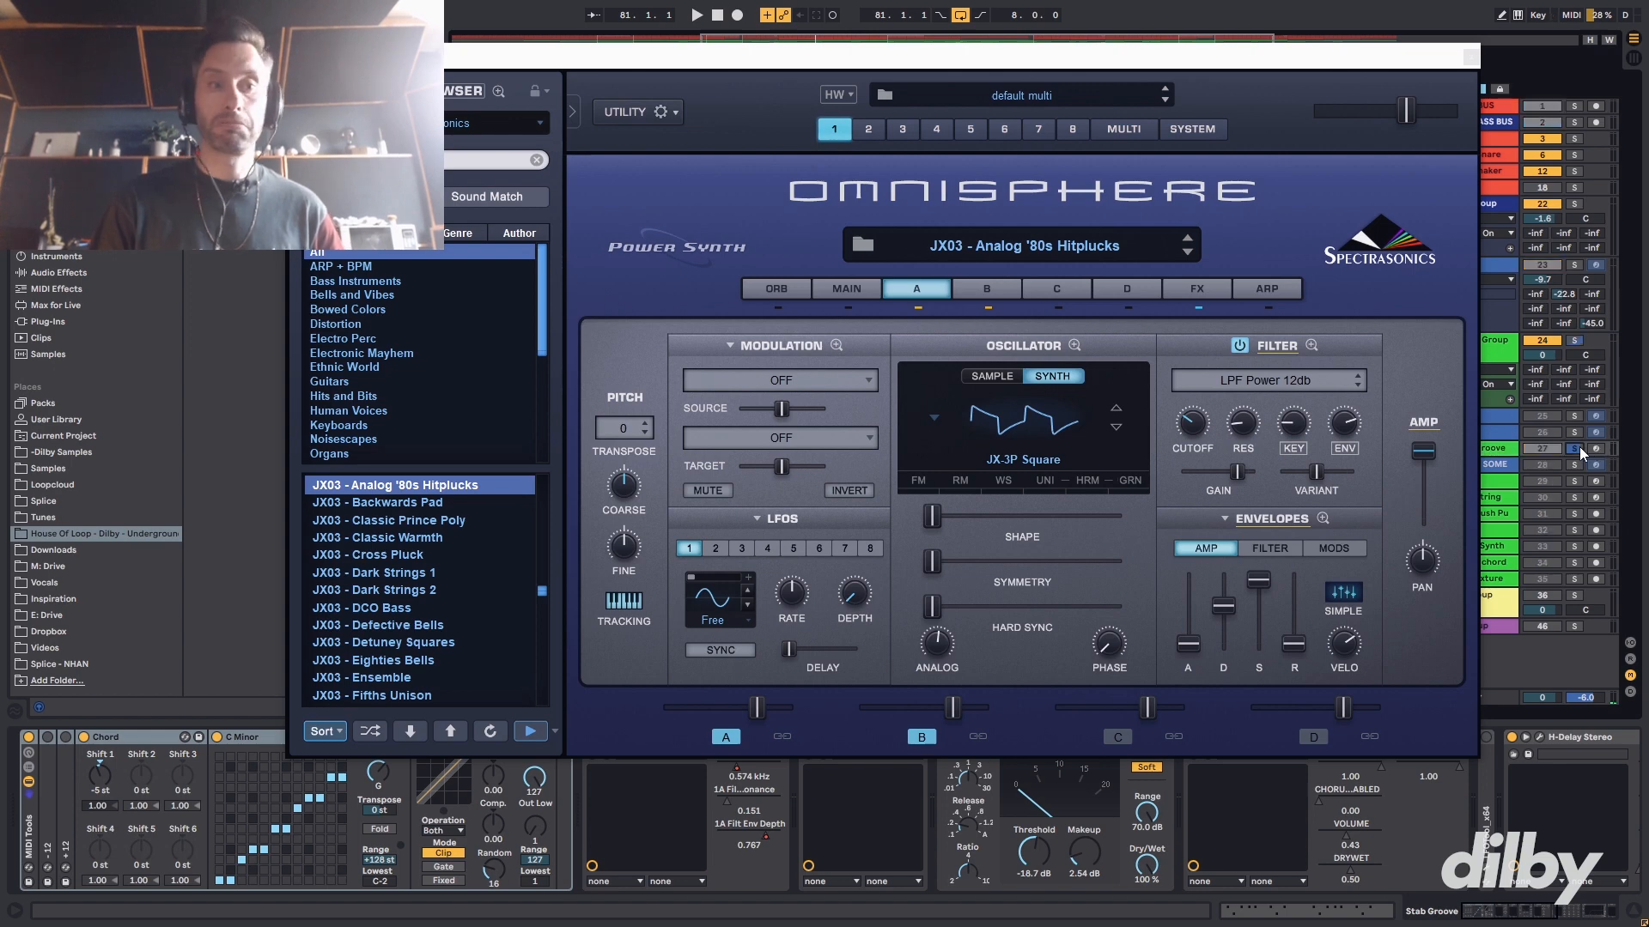
key("space")
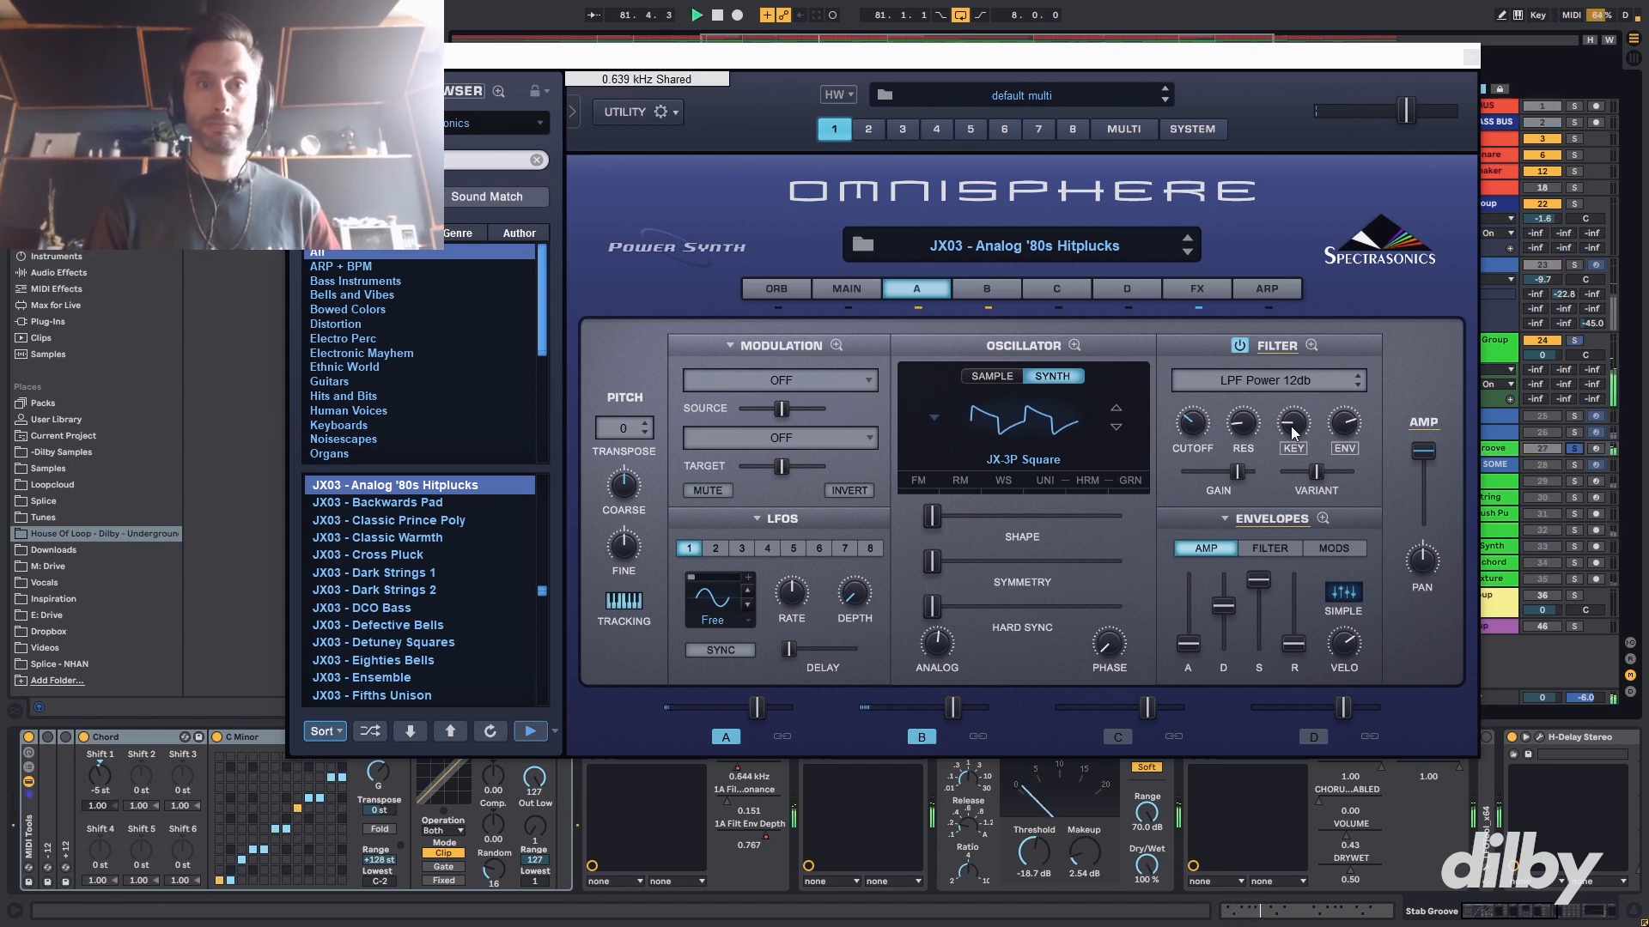
- Bypass the MIDI Tools rack, Decapitator, Glue Compressor, TAL-Chorus-LX-64 and H-Delay Stereo on Stab Groove and play the dry sound
left_click(29, 738)
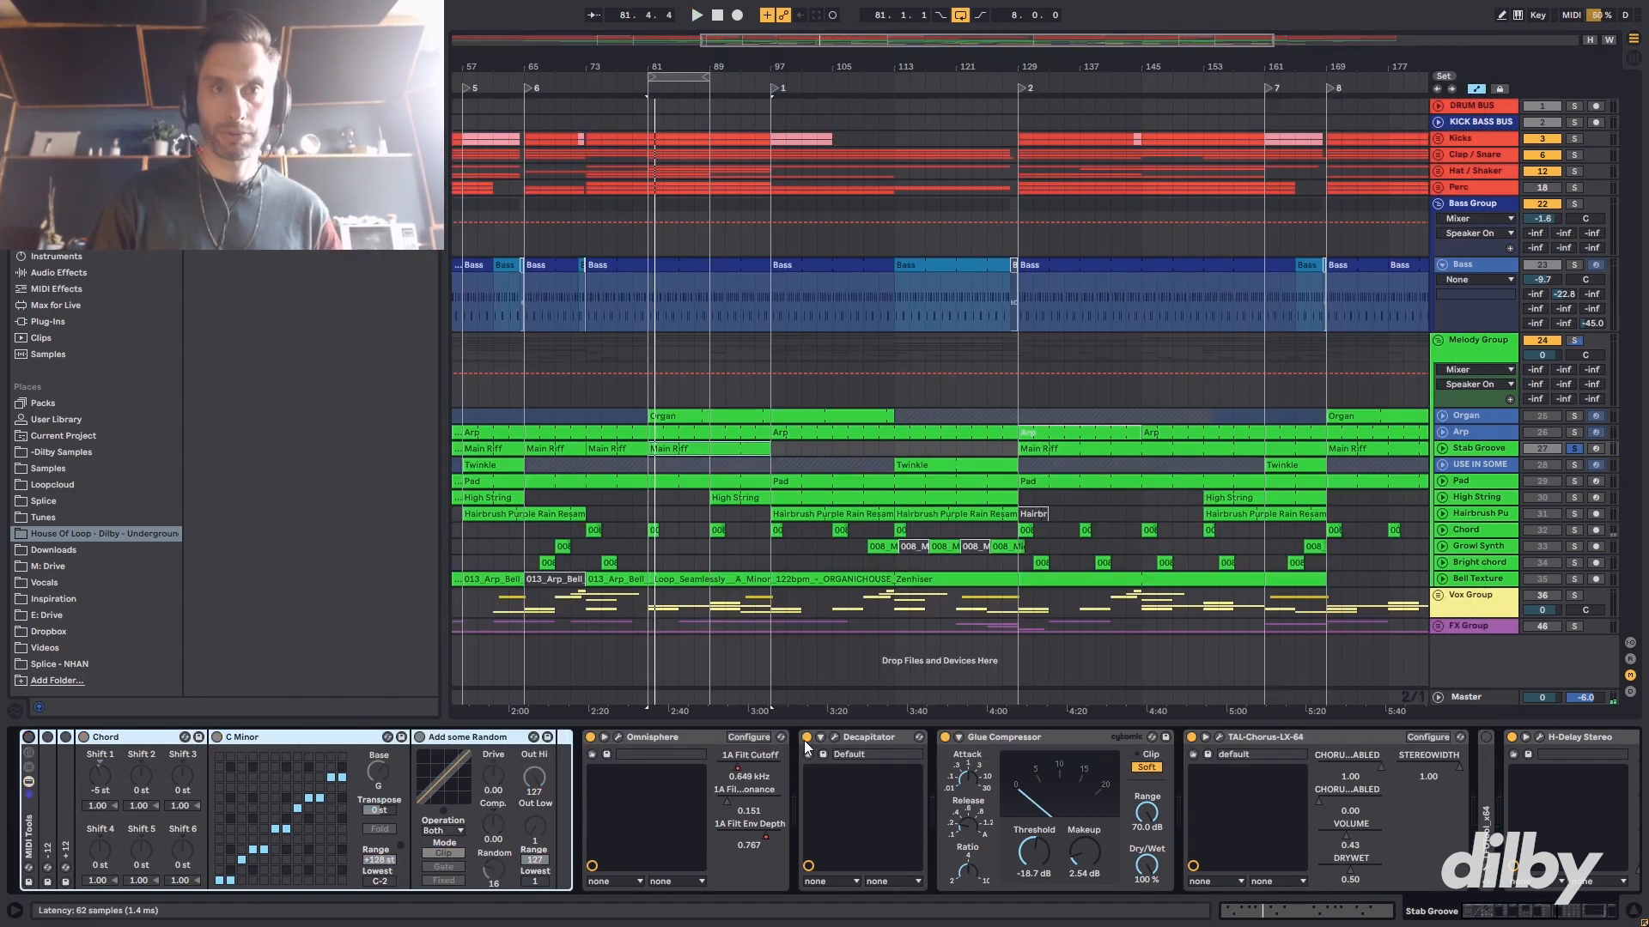
left_click(806, 737)
left_click(944, 737)
left_click(1191, 737)
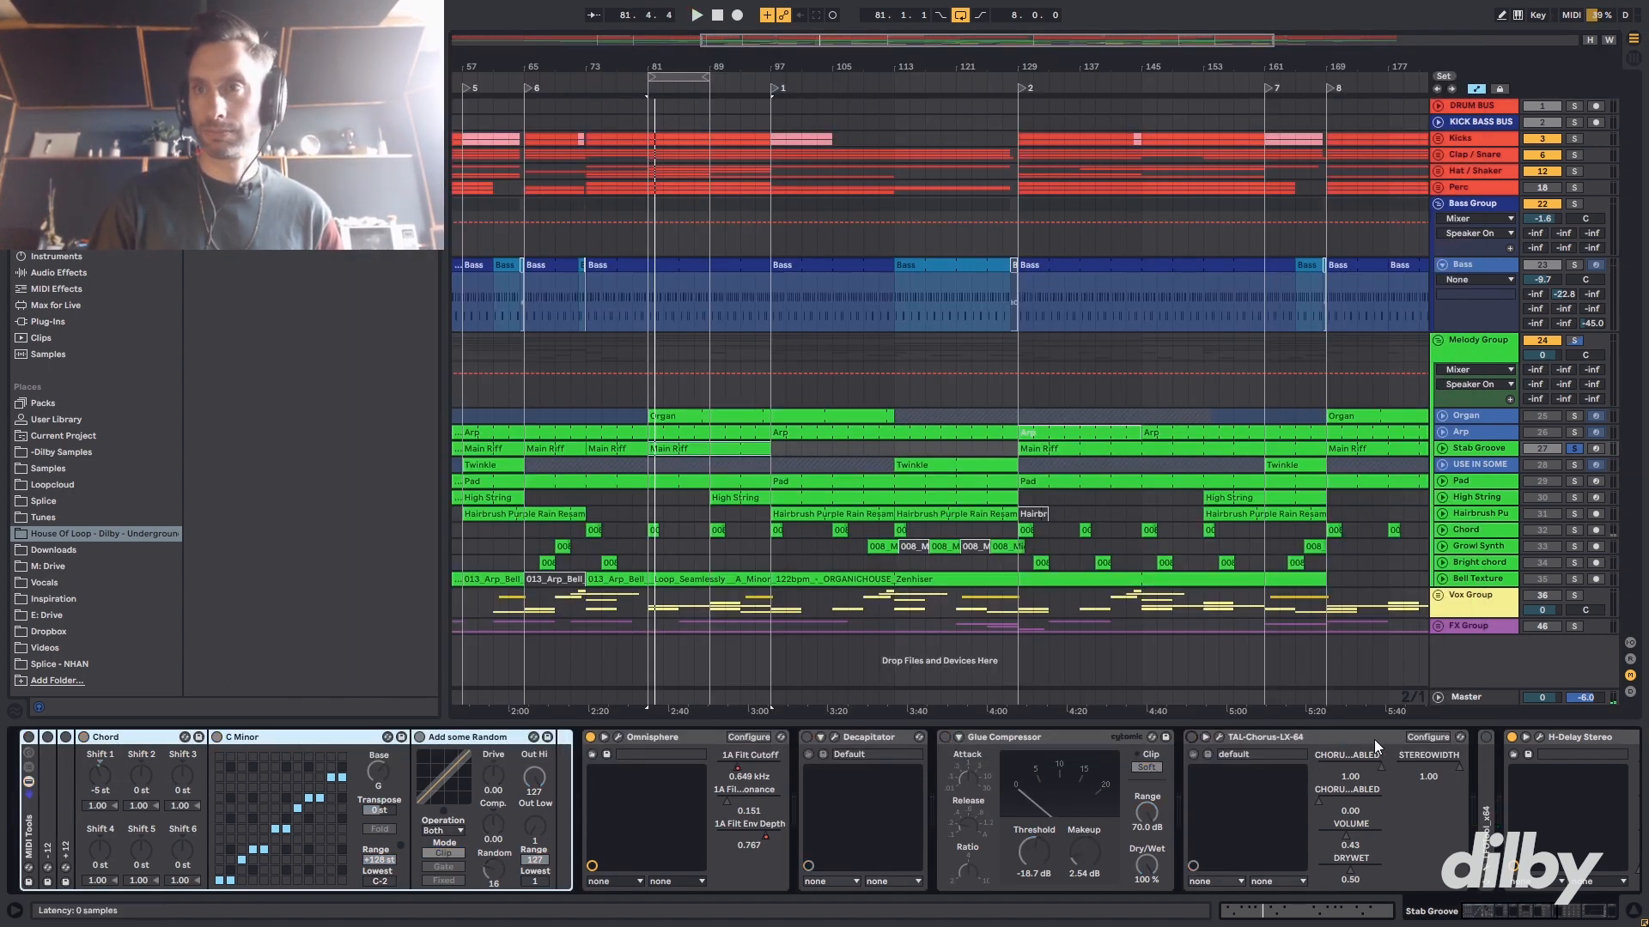
left_click(1509, 737)
key("space")
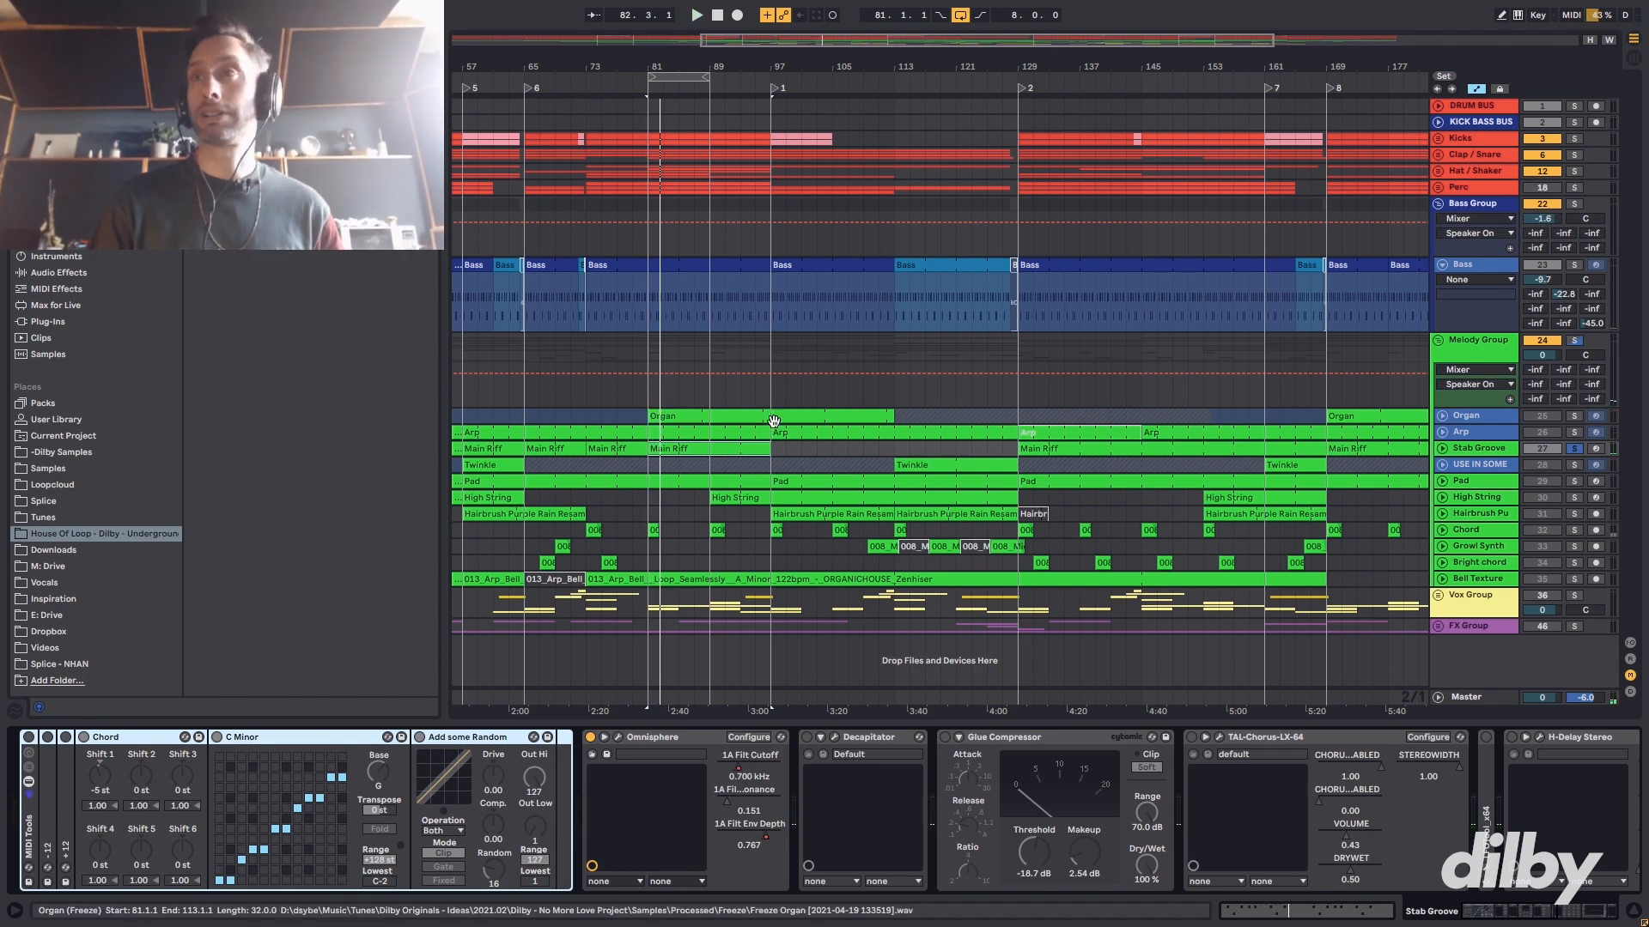
- Reactivate the MIDI Tools rack and audition the stab riff alone and together with the soloed Bass track
left_click(28, 737)
key("space")
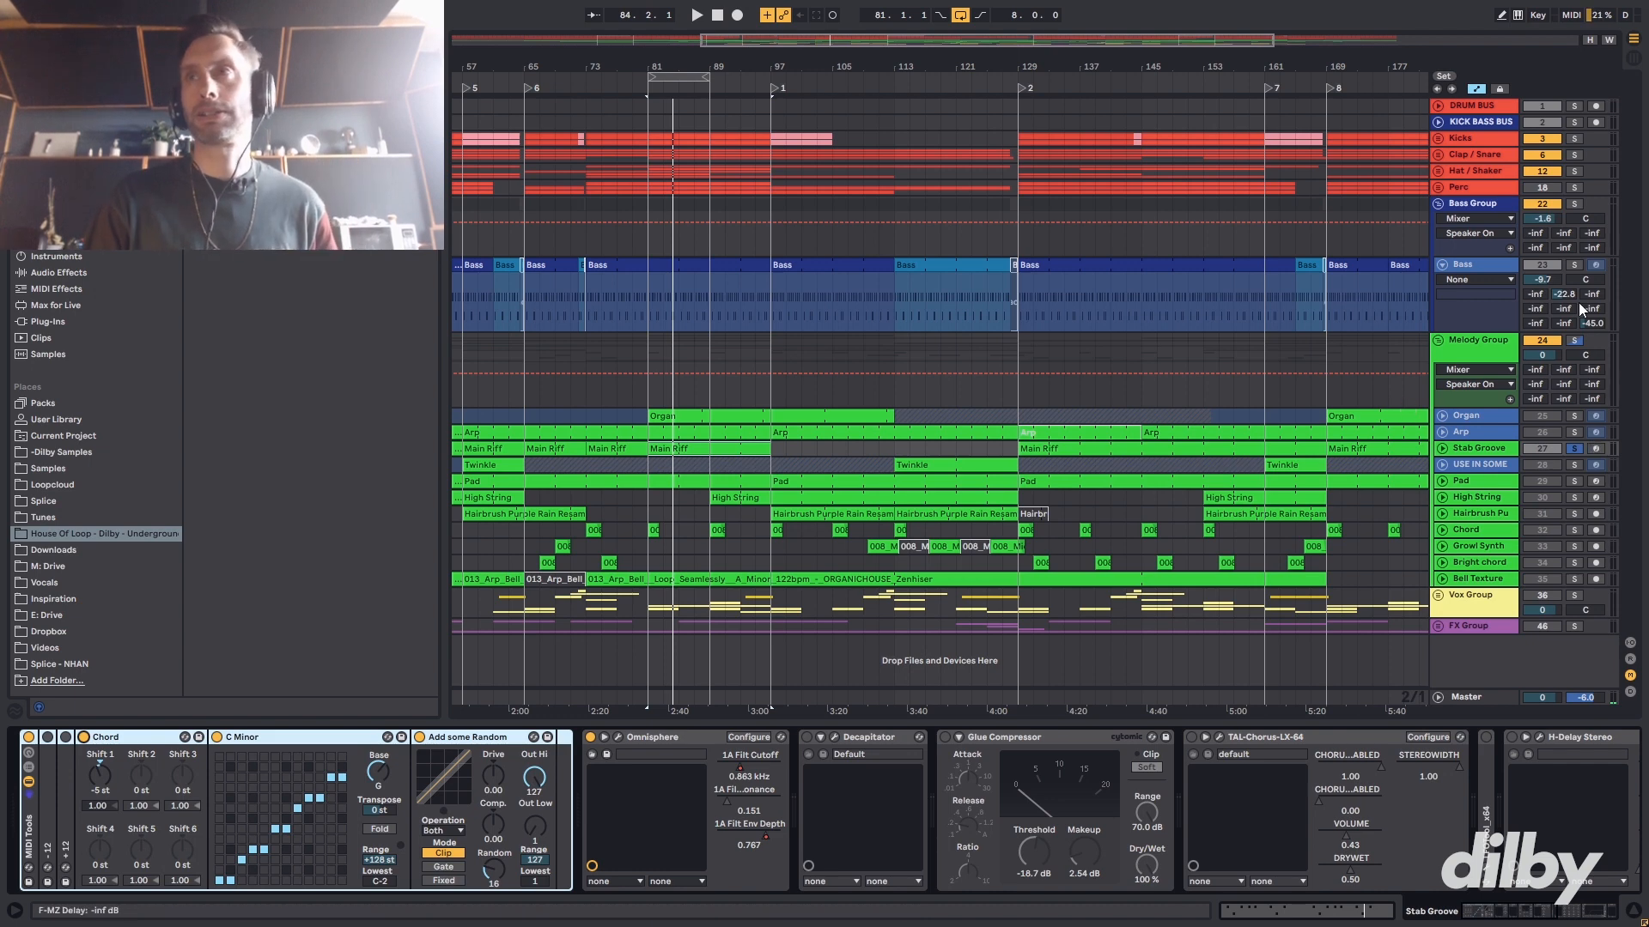
key("space")
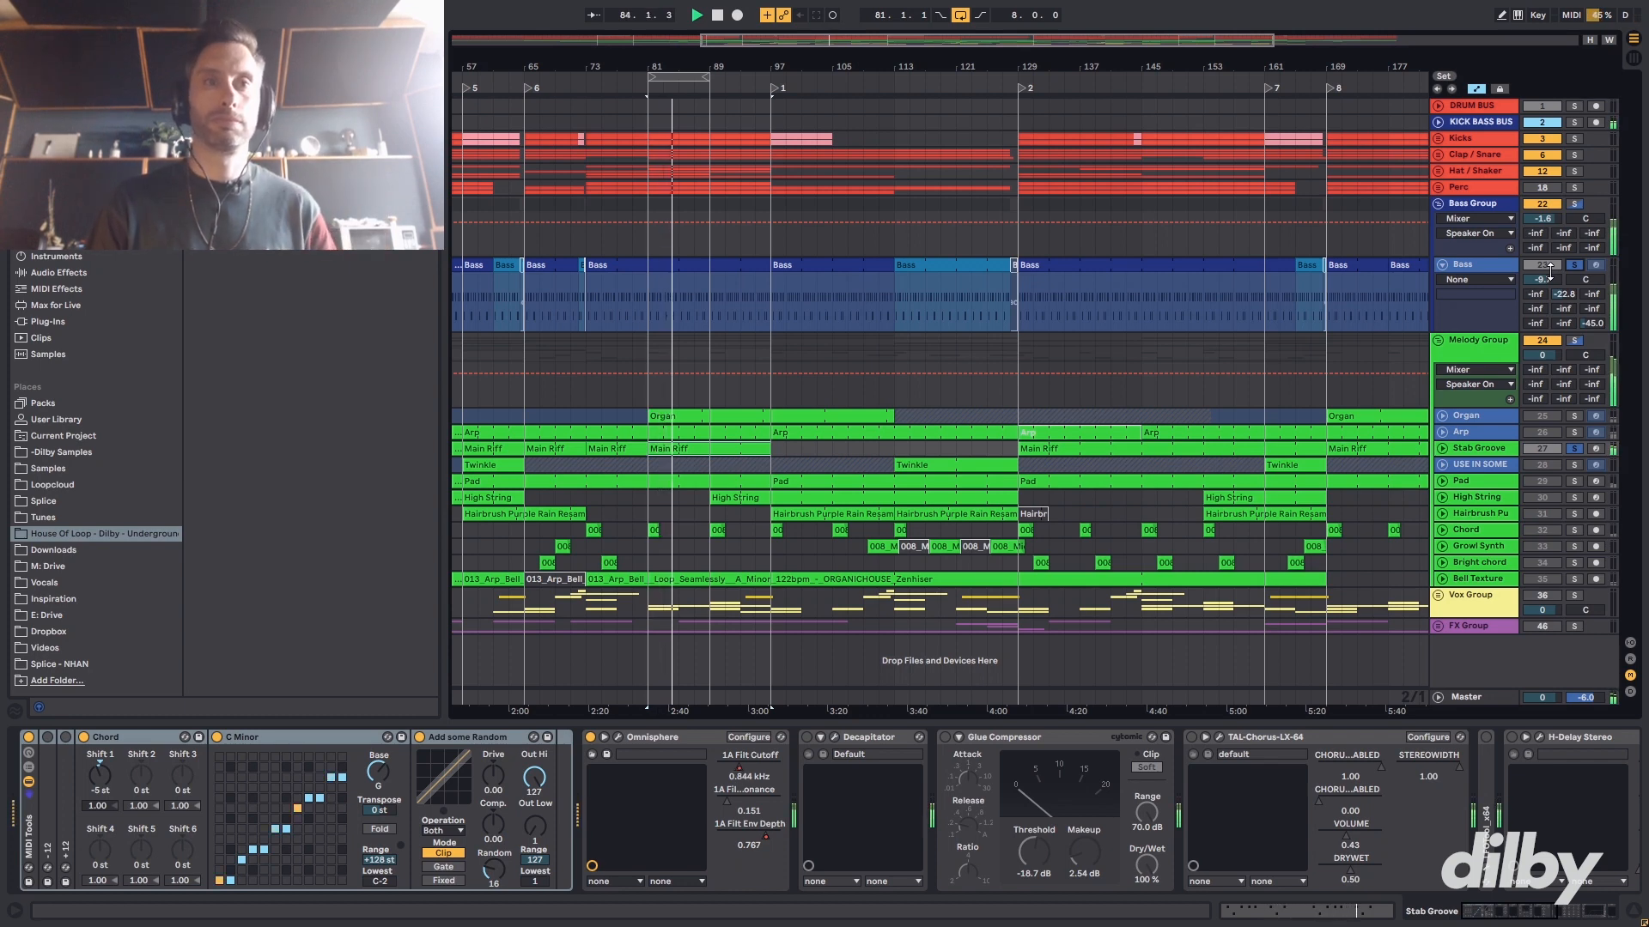
key("space")
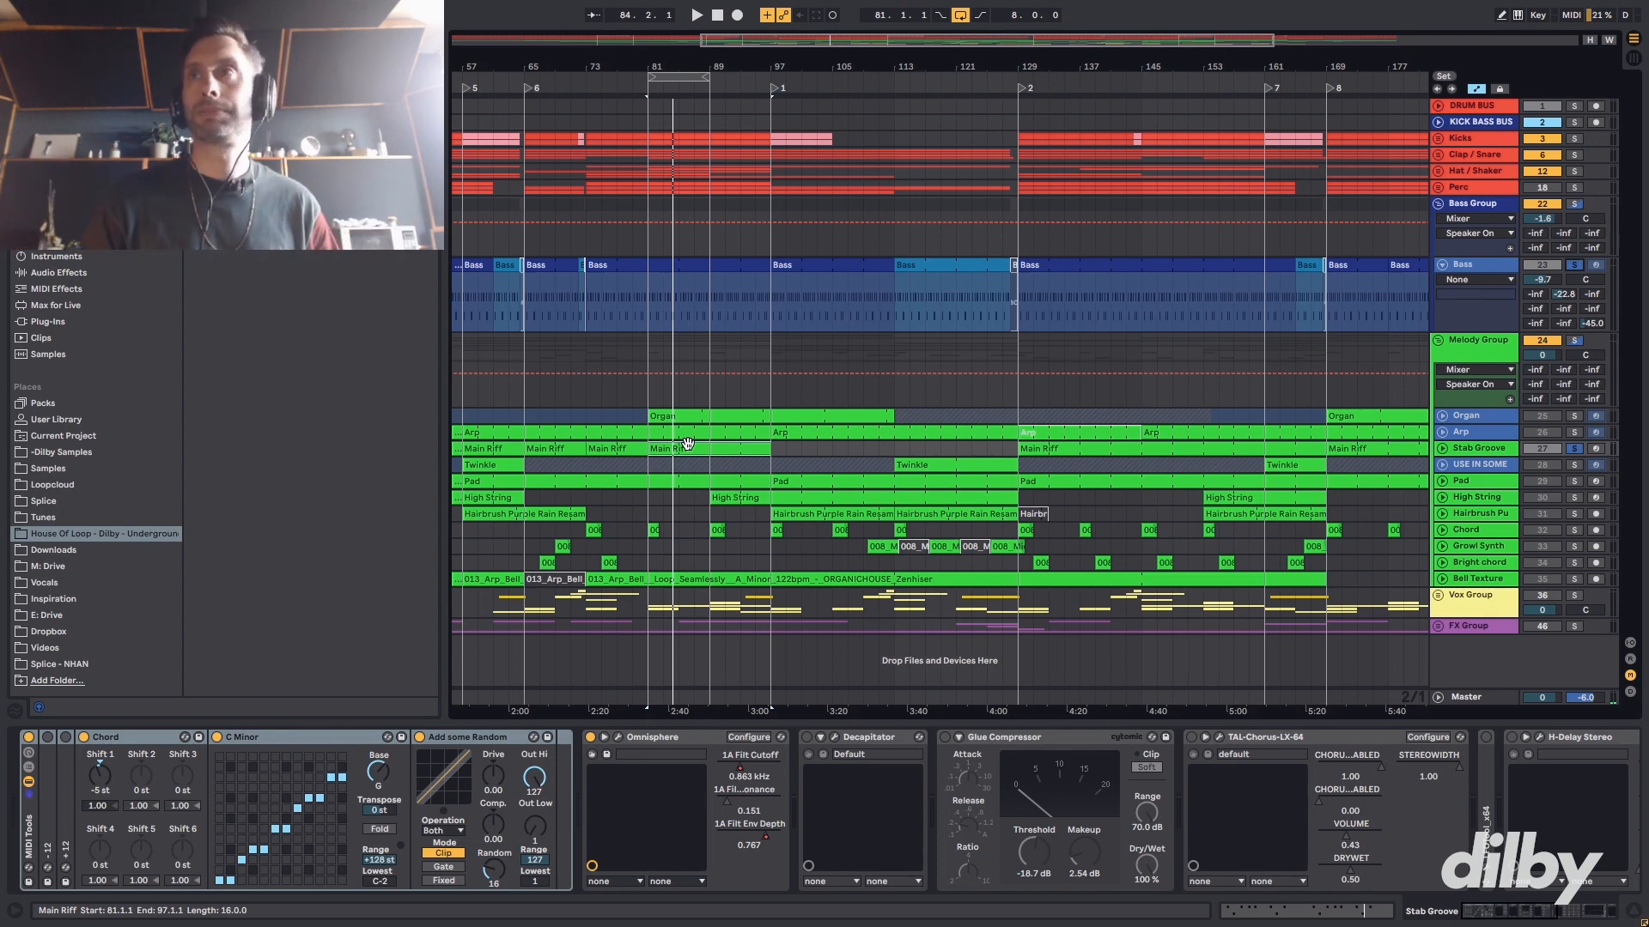
- Reactivate Decapitator and the Glue Compressor on the Stab Groove track while auditioning the riff
left_click(806, 736)
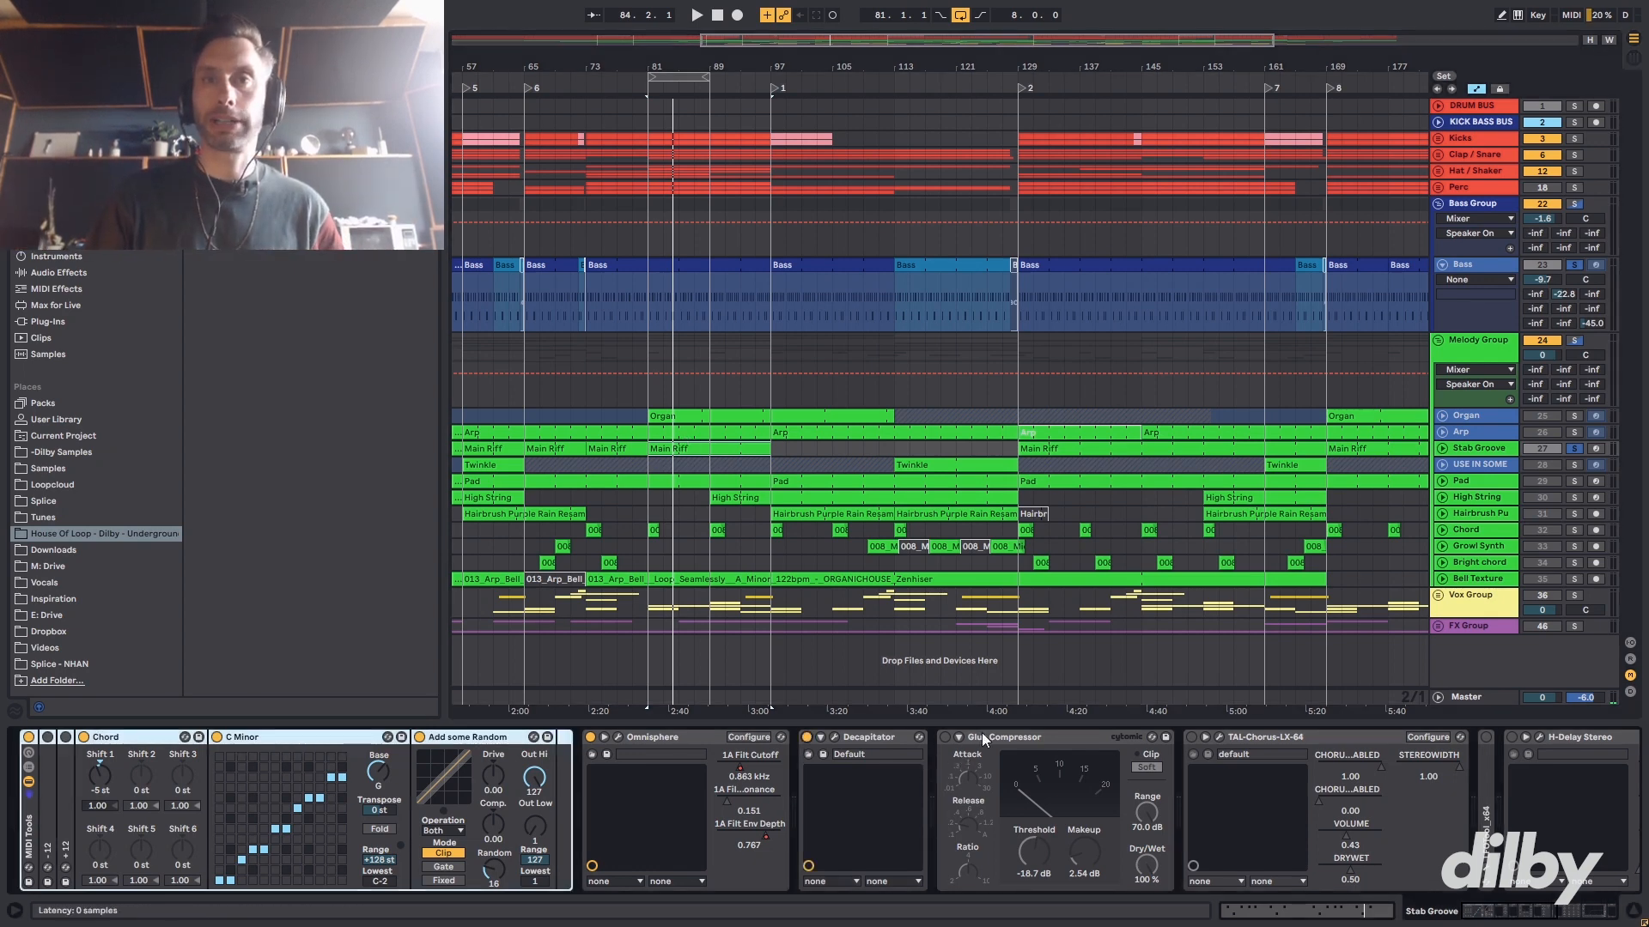
key("space")
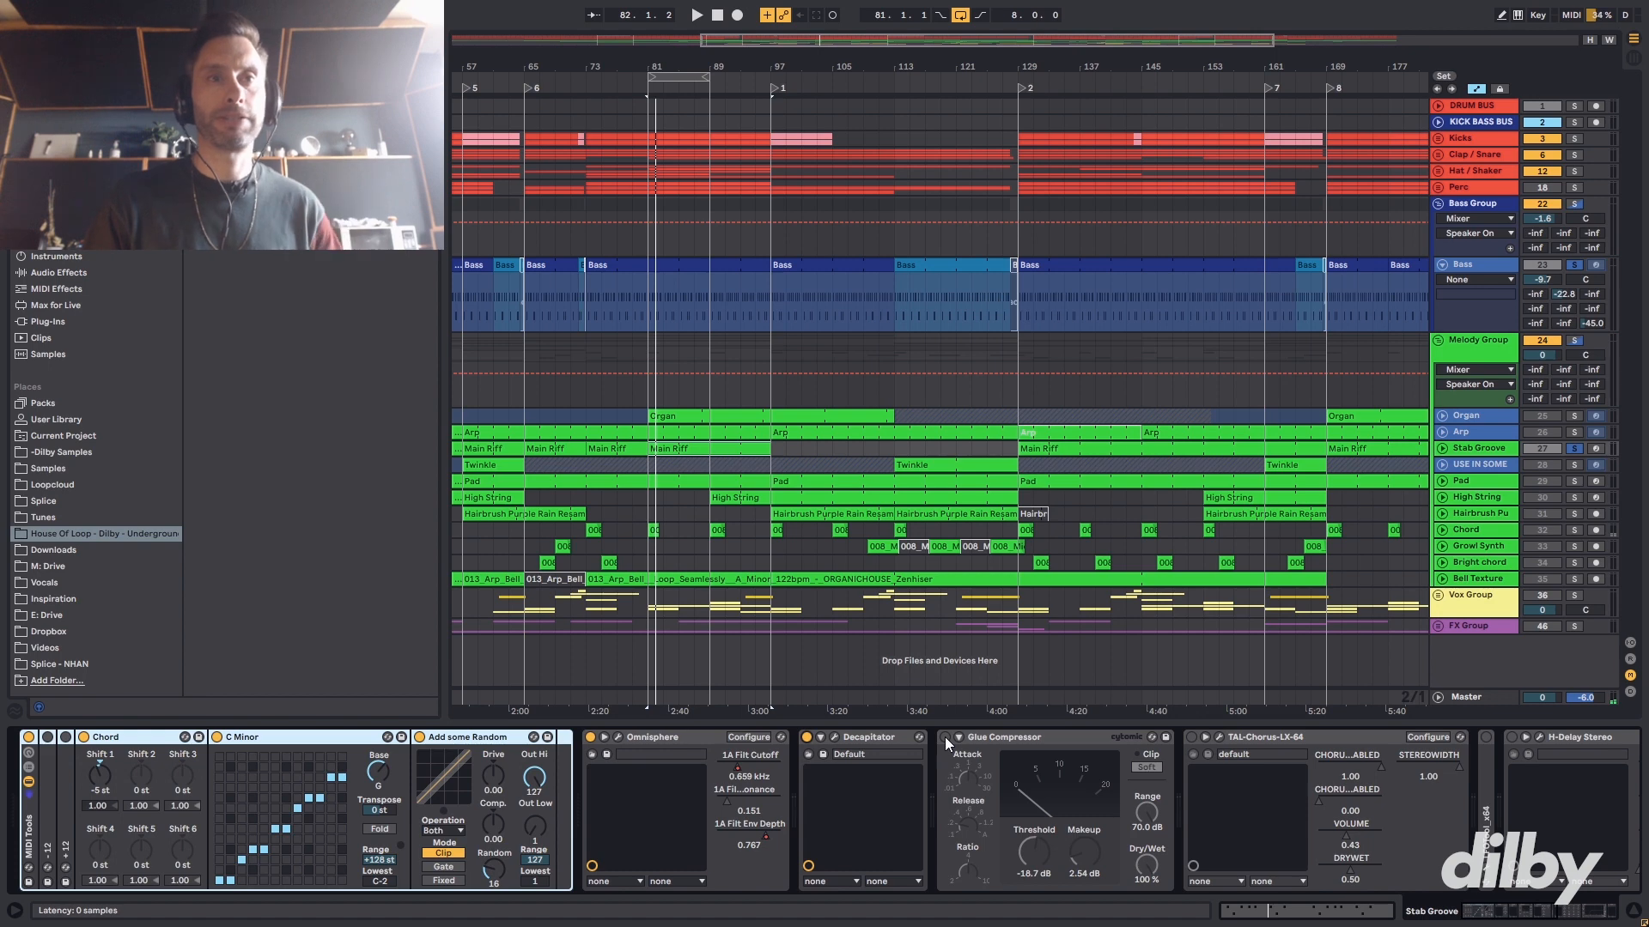
left_click(946, 736)
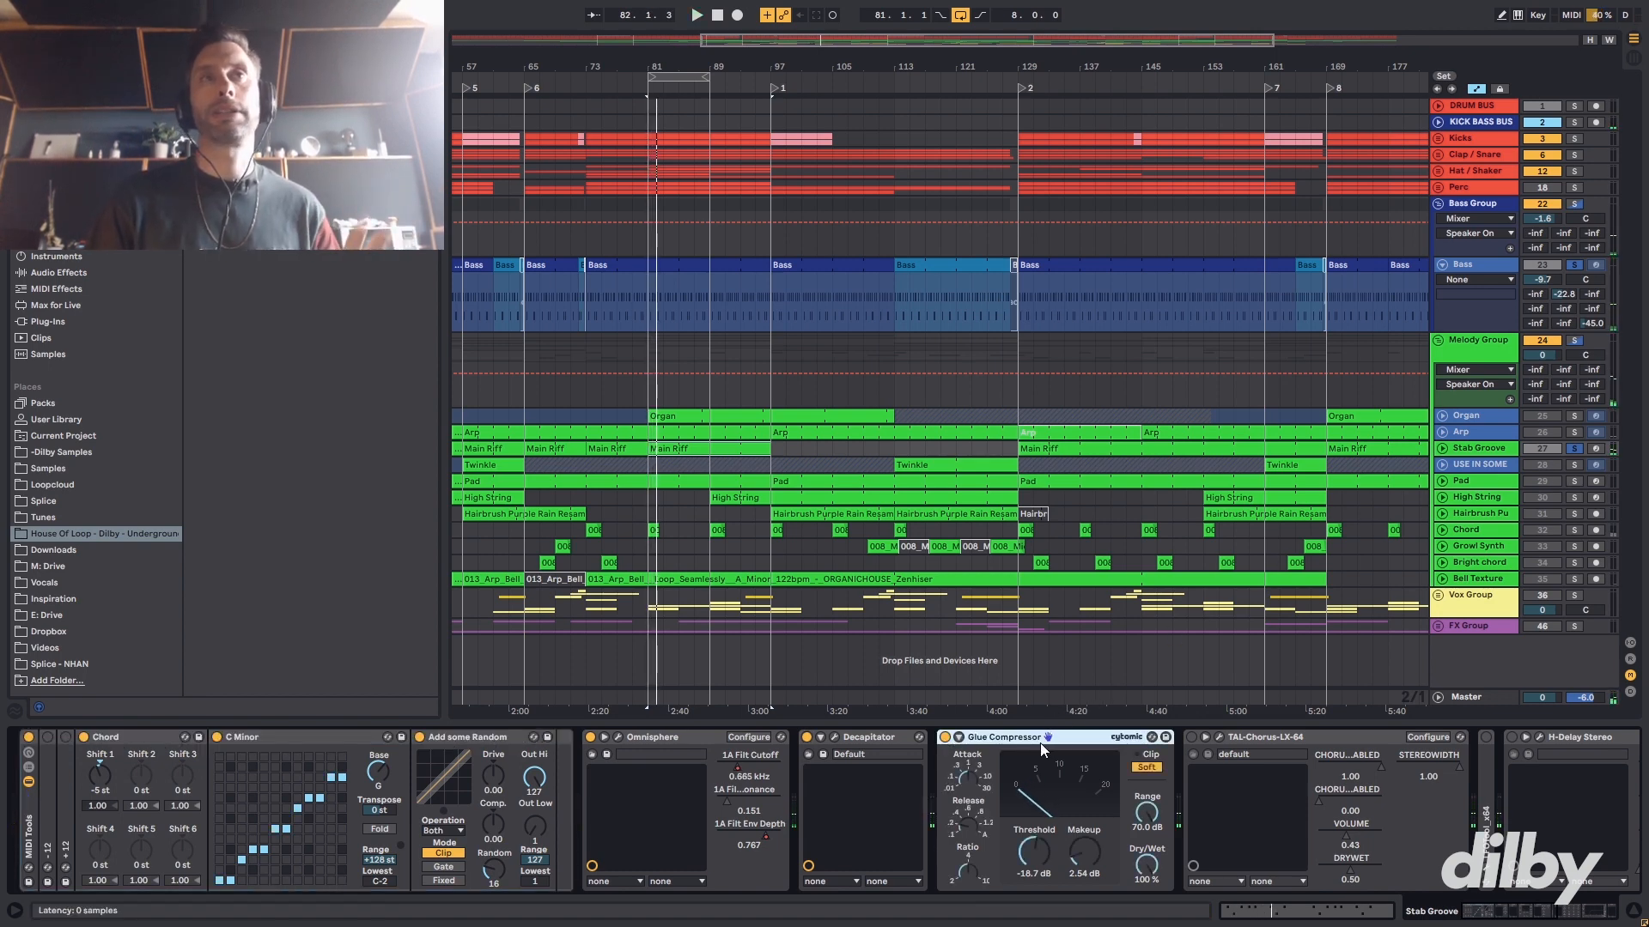
- Unfold the Stab Groove track to show Omnisphere's 1A Filt Cutoff automation and play from bar 95
left_click(1442, 448)
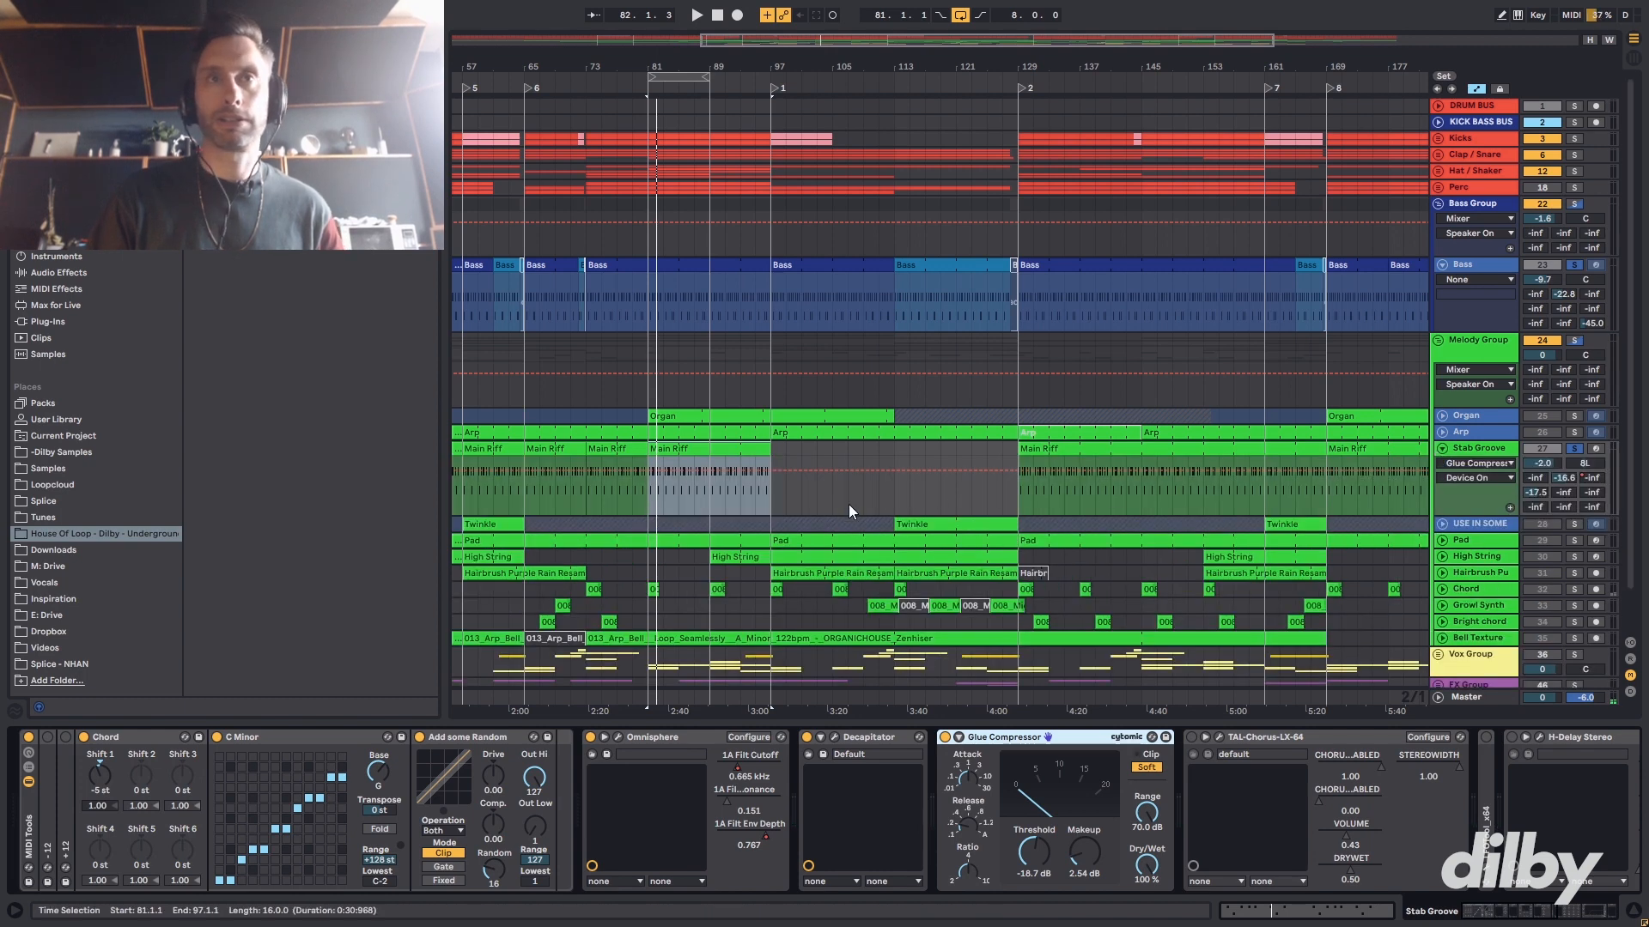
left_click(740, 773)
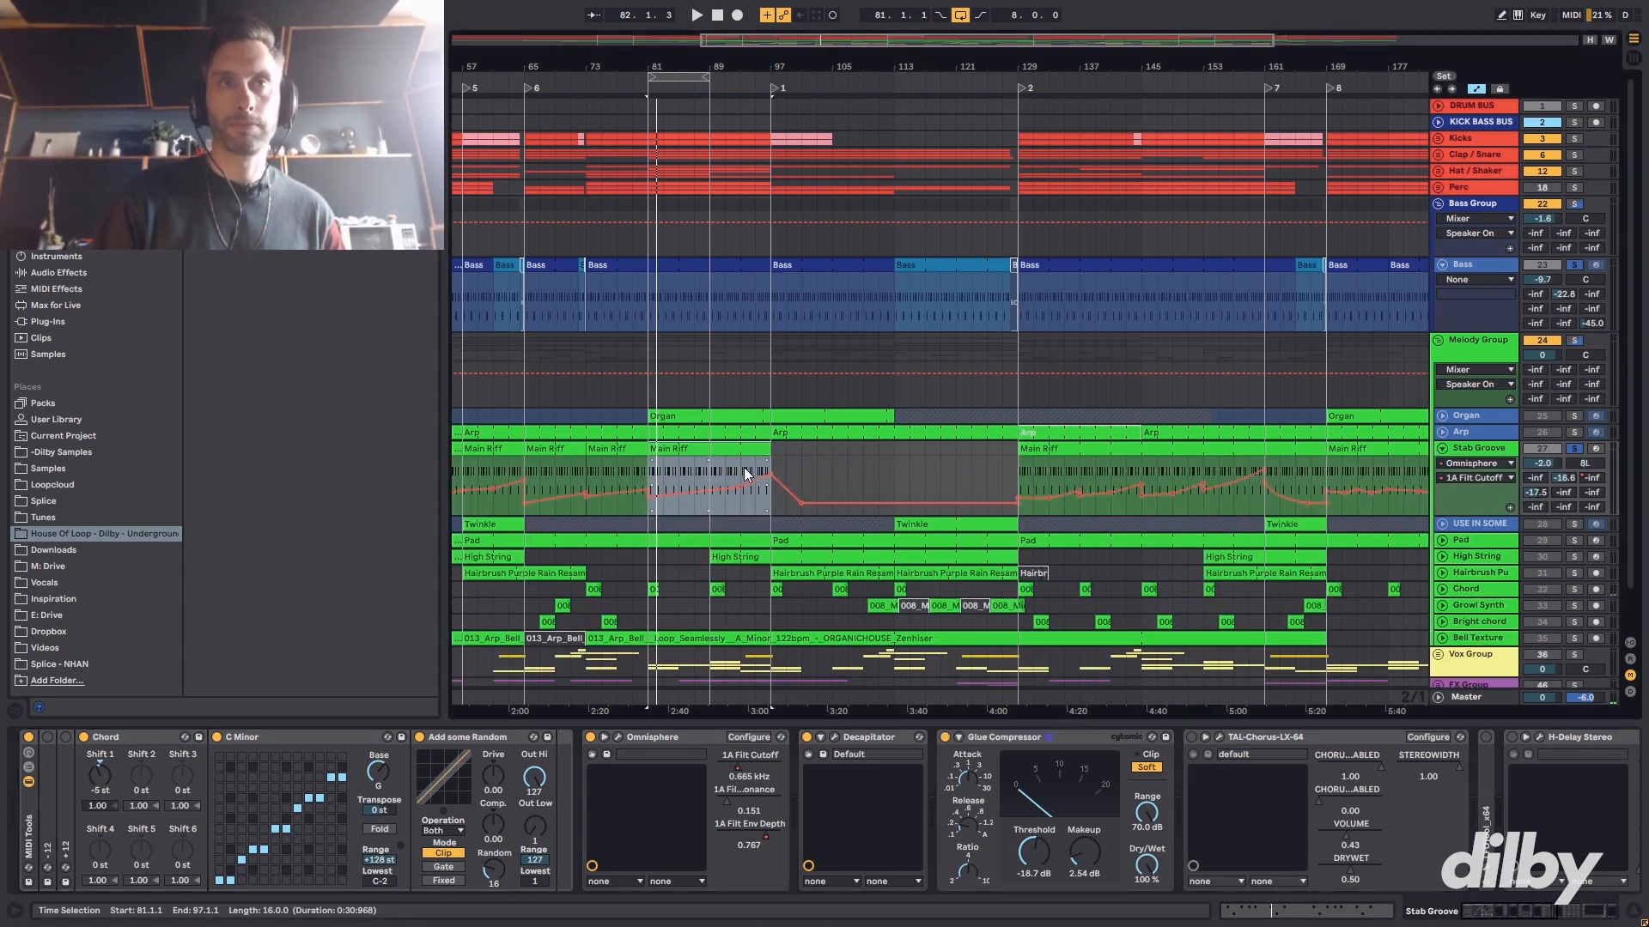
key("space")
left_click(759, 502)
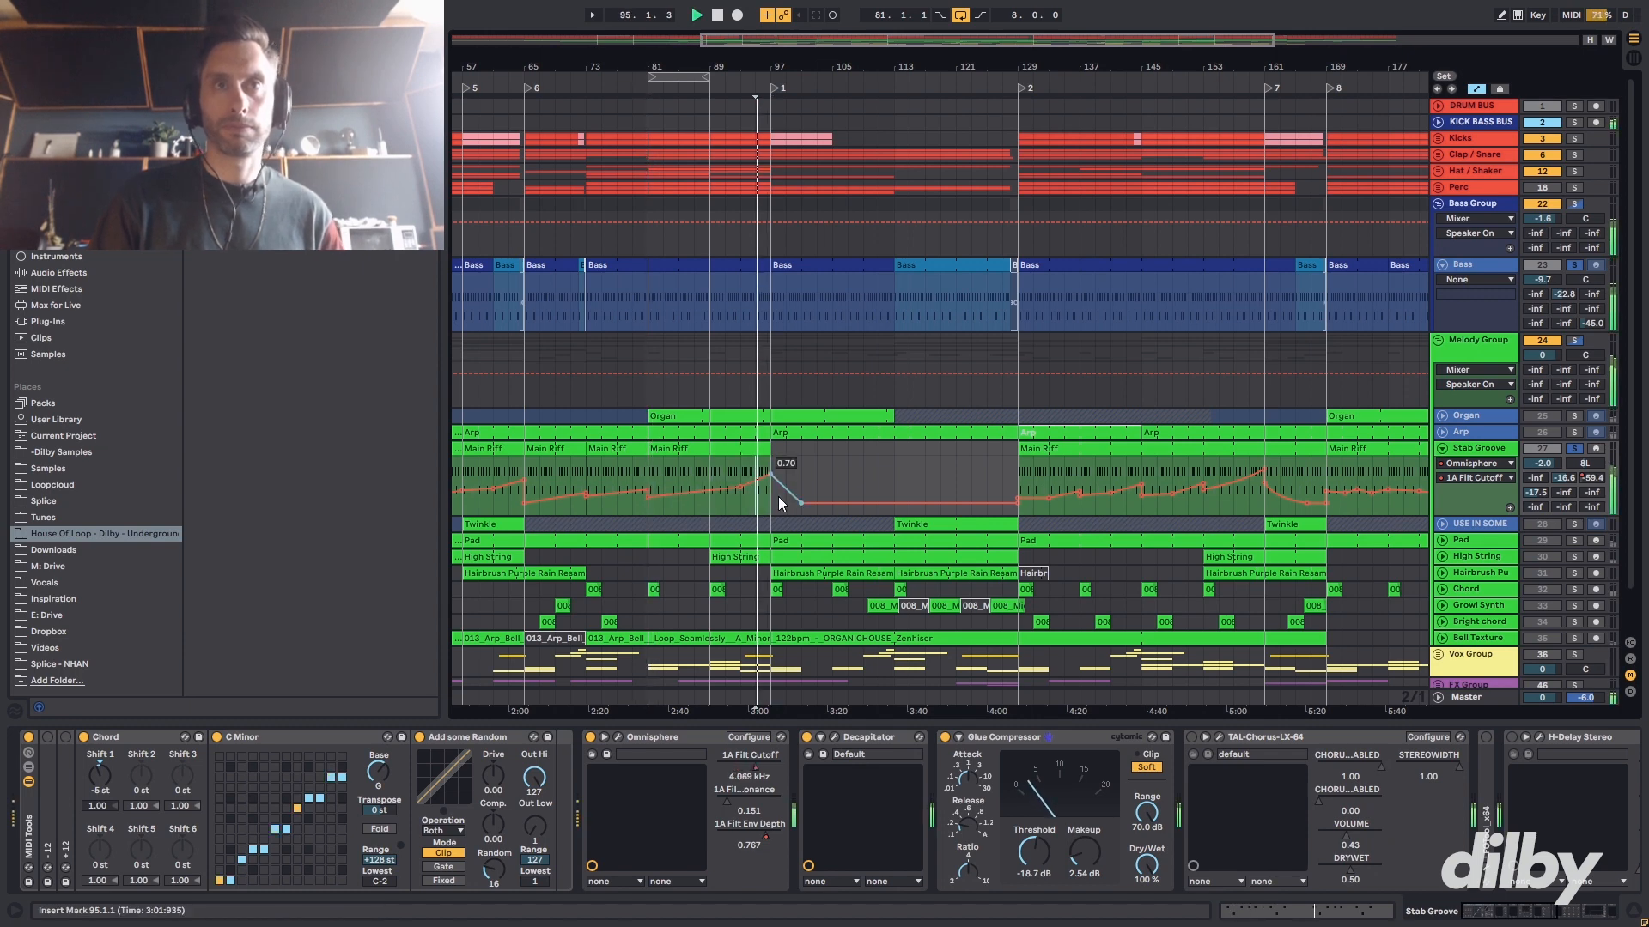
- Compare the stab sound with the Glue Compressor bypassed and active during playback
left_click(944, 737)
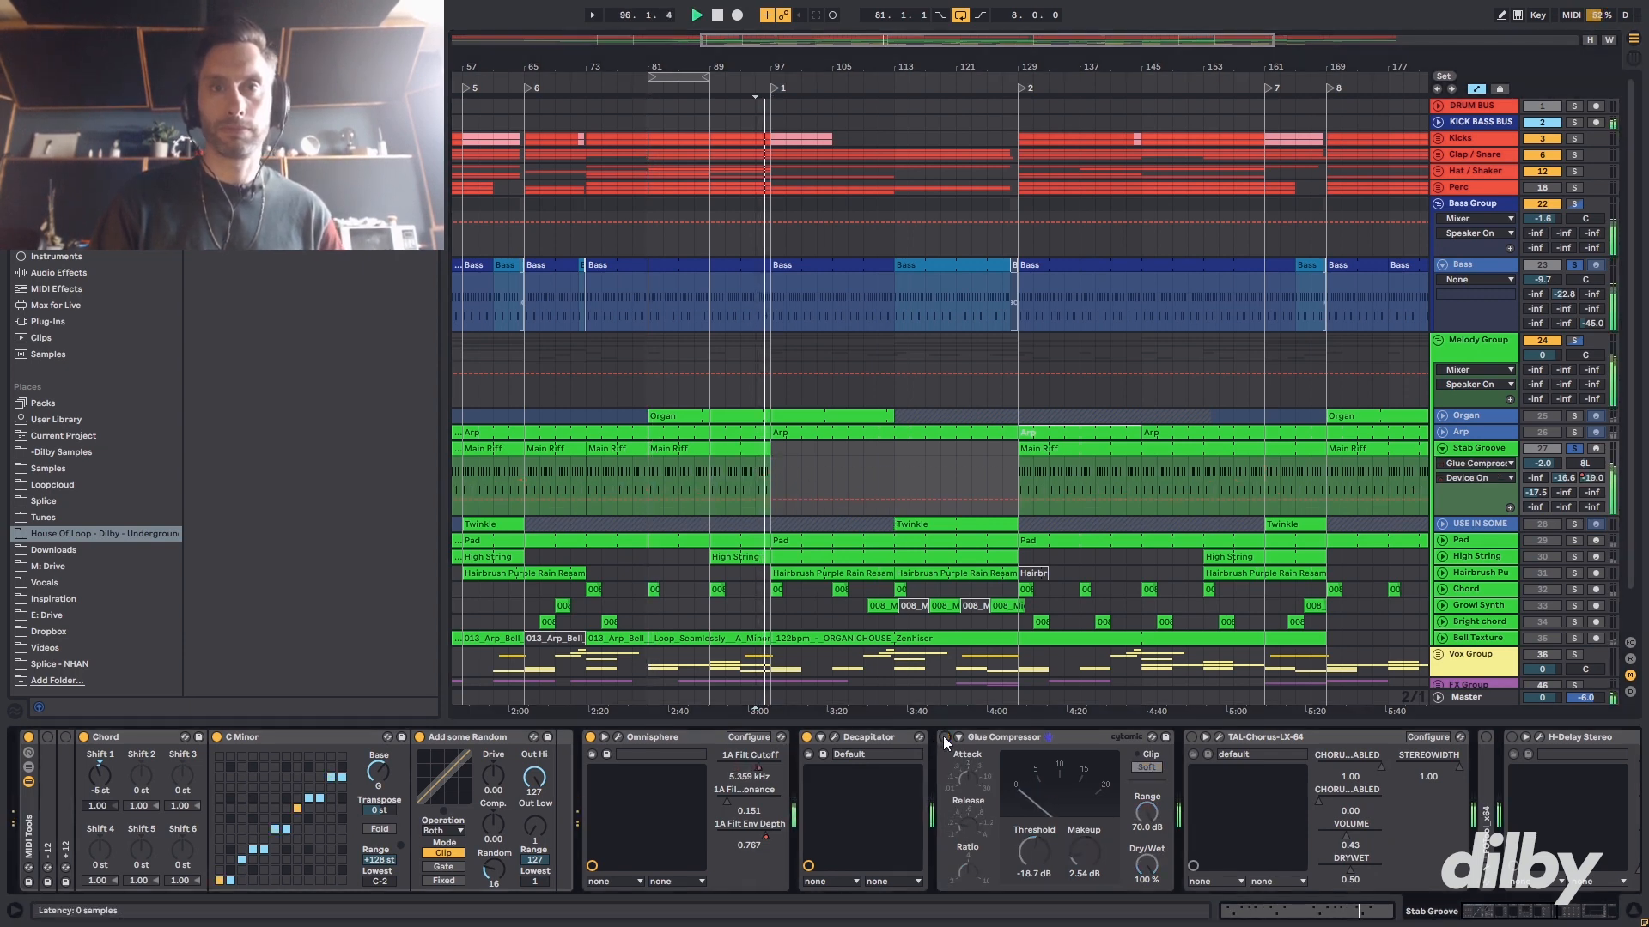
left_click(944, 737)
key("space")
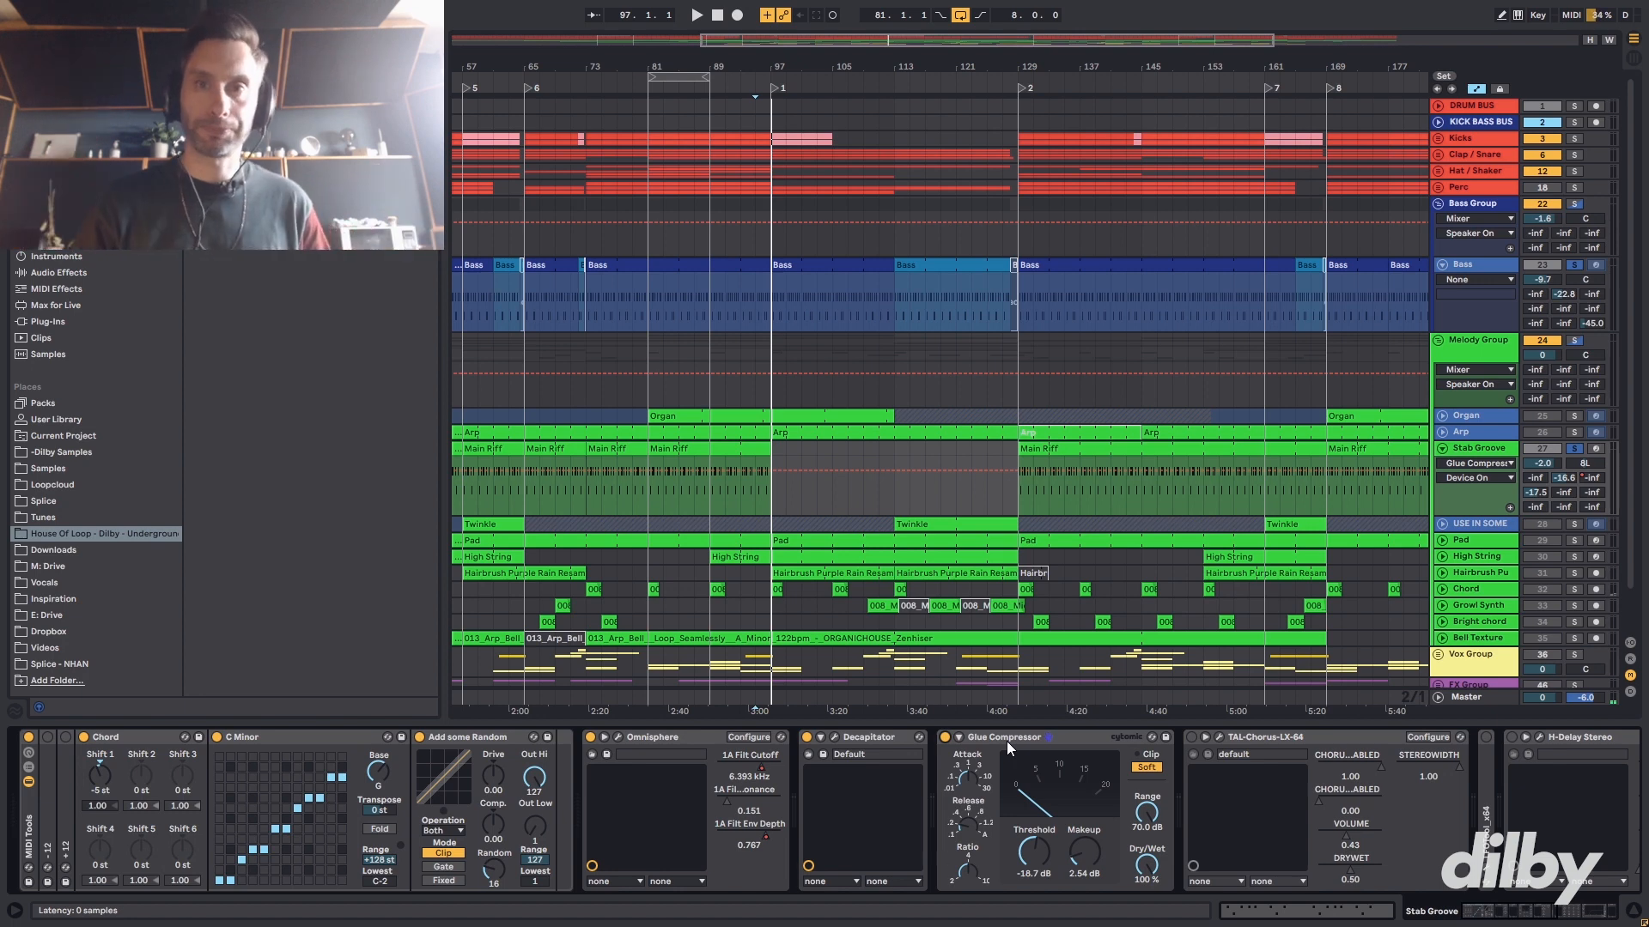
- Reactivate TAL-Chorus-LX-64 and EQ Eight on the Stab Groove track, auditioning the riff in between
left_click(1189, 737)
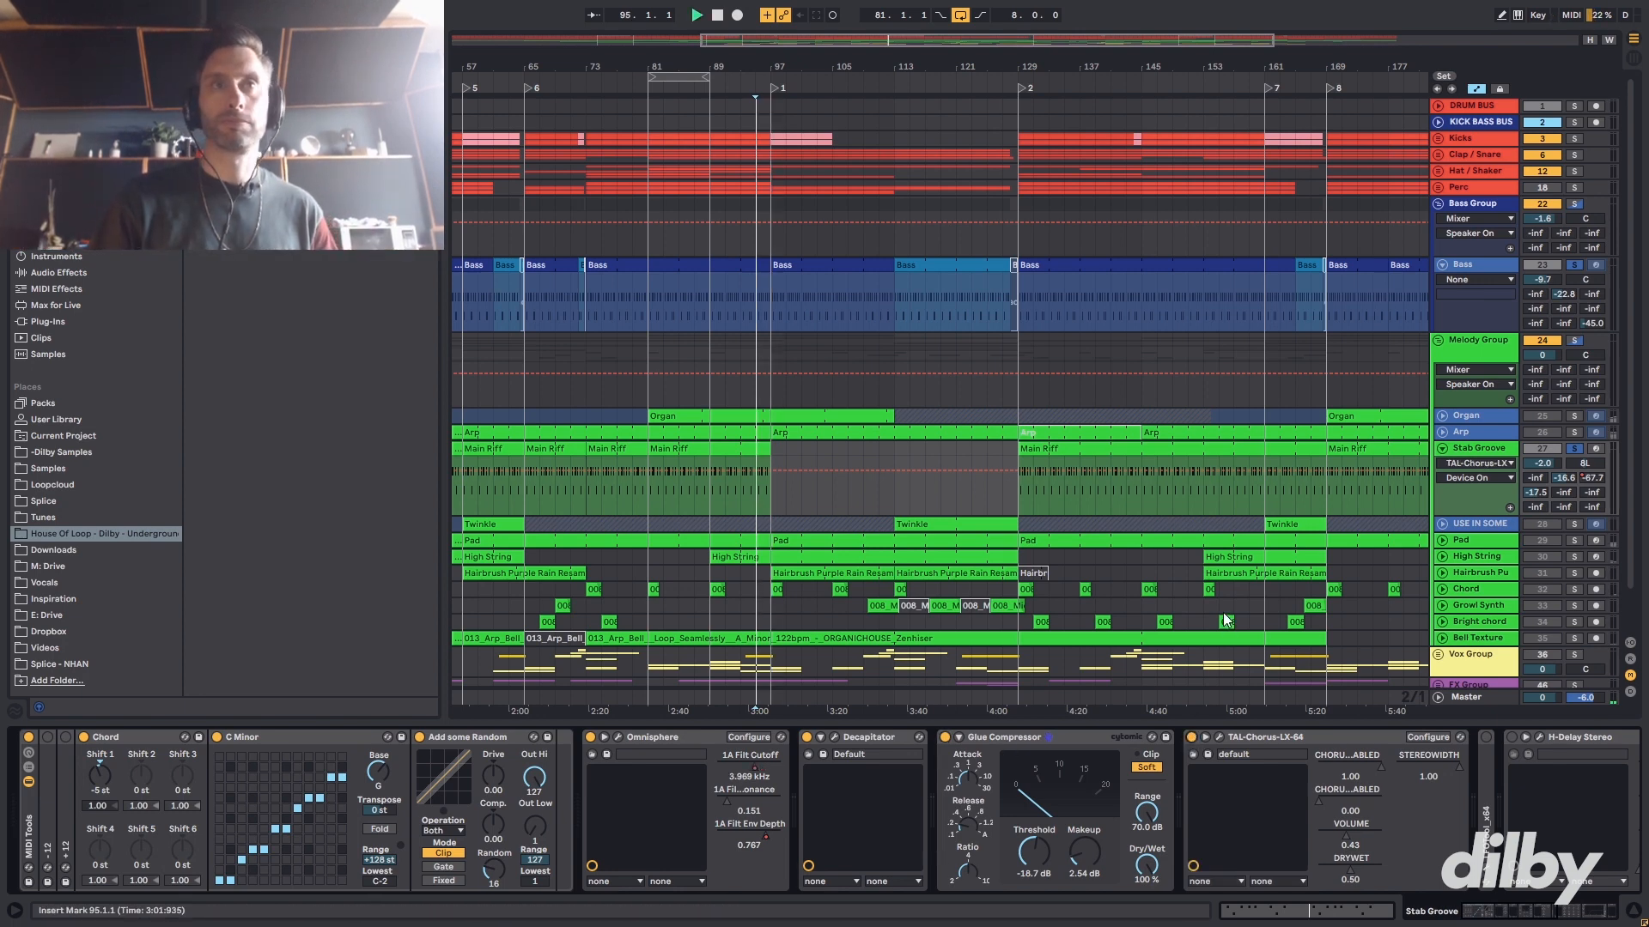
key("space")
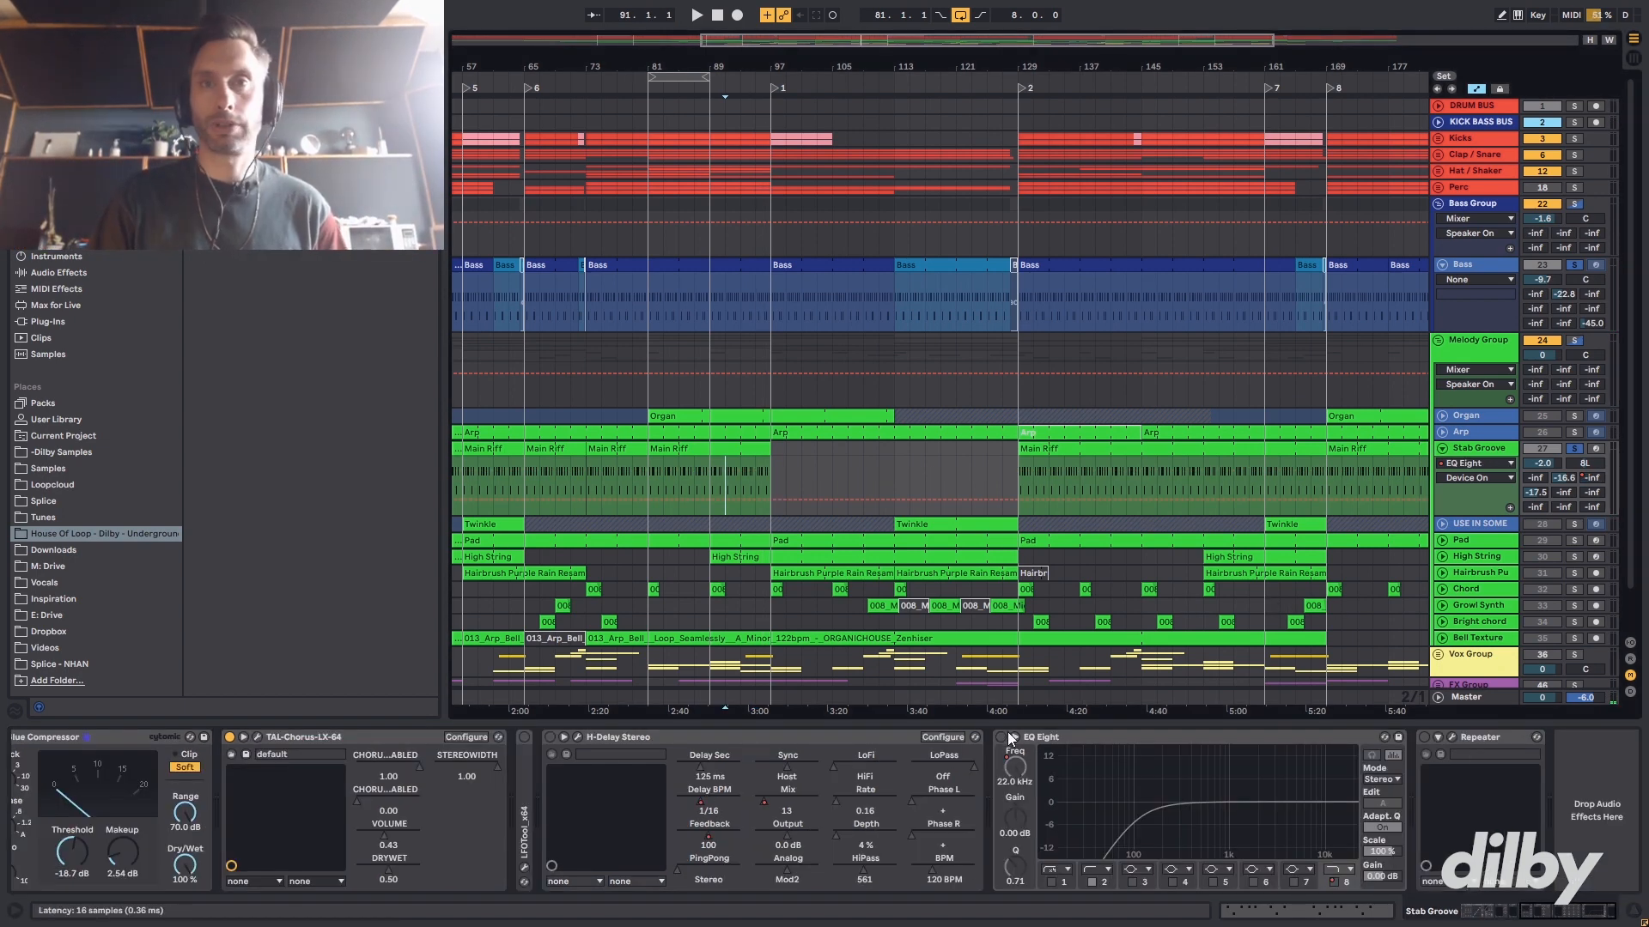
left_click(1002, 738)
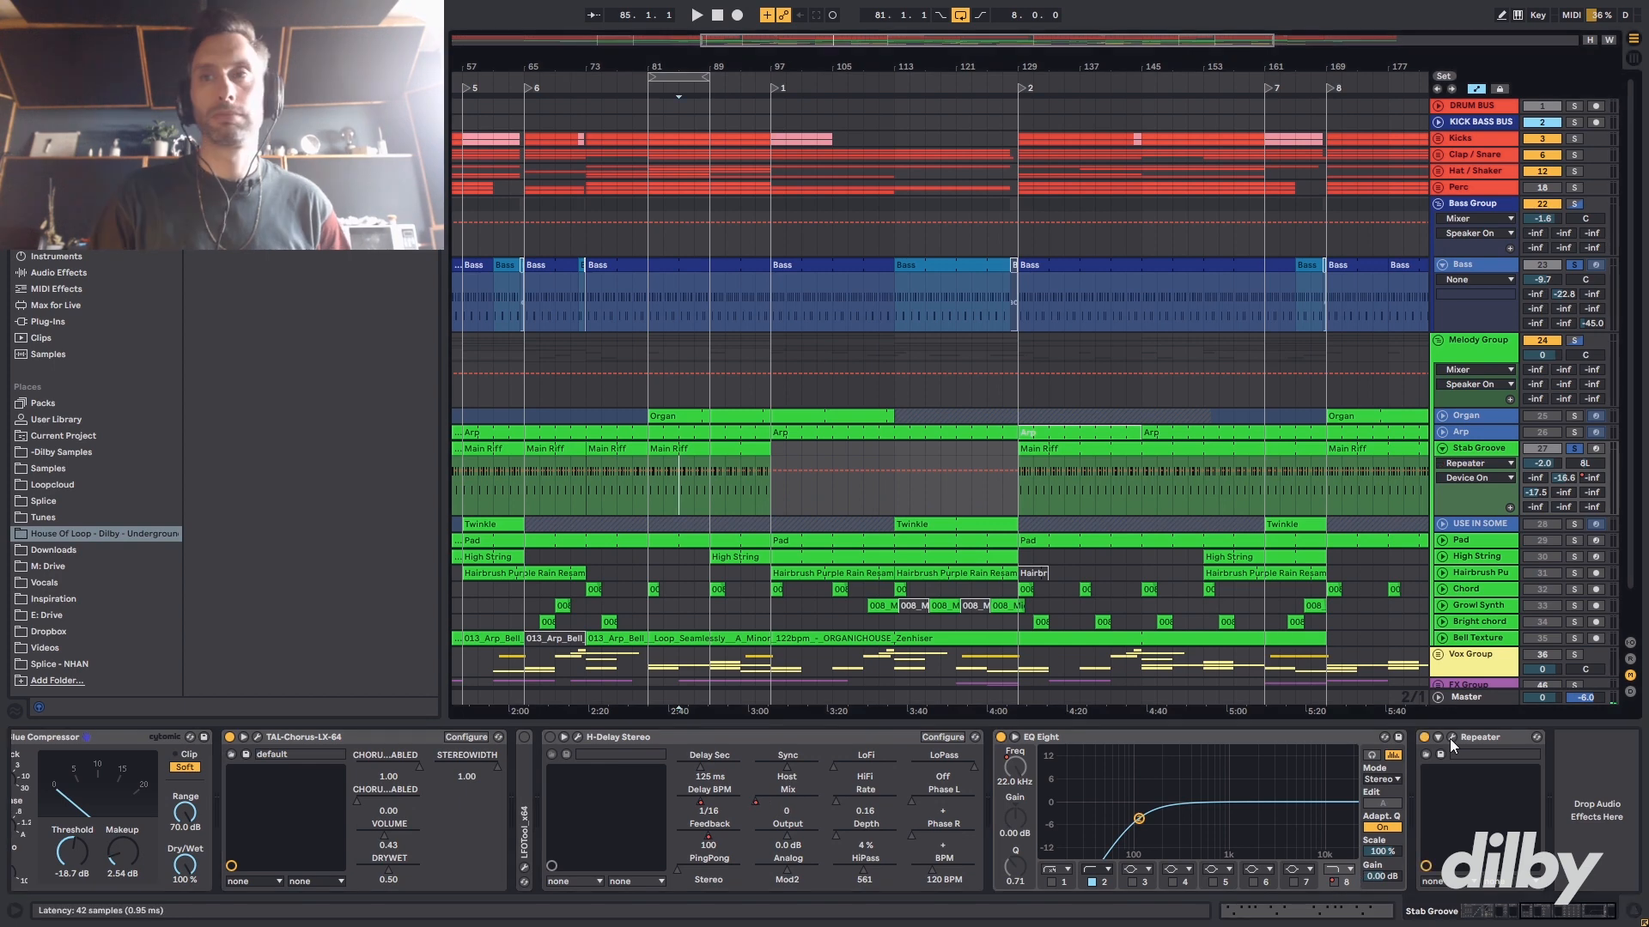
- Reactivate the Repeater delay on Stab Groove and check its settings in the plug-in window
left_click(1425, 737)
left_click(1451, 737)
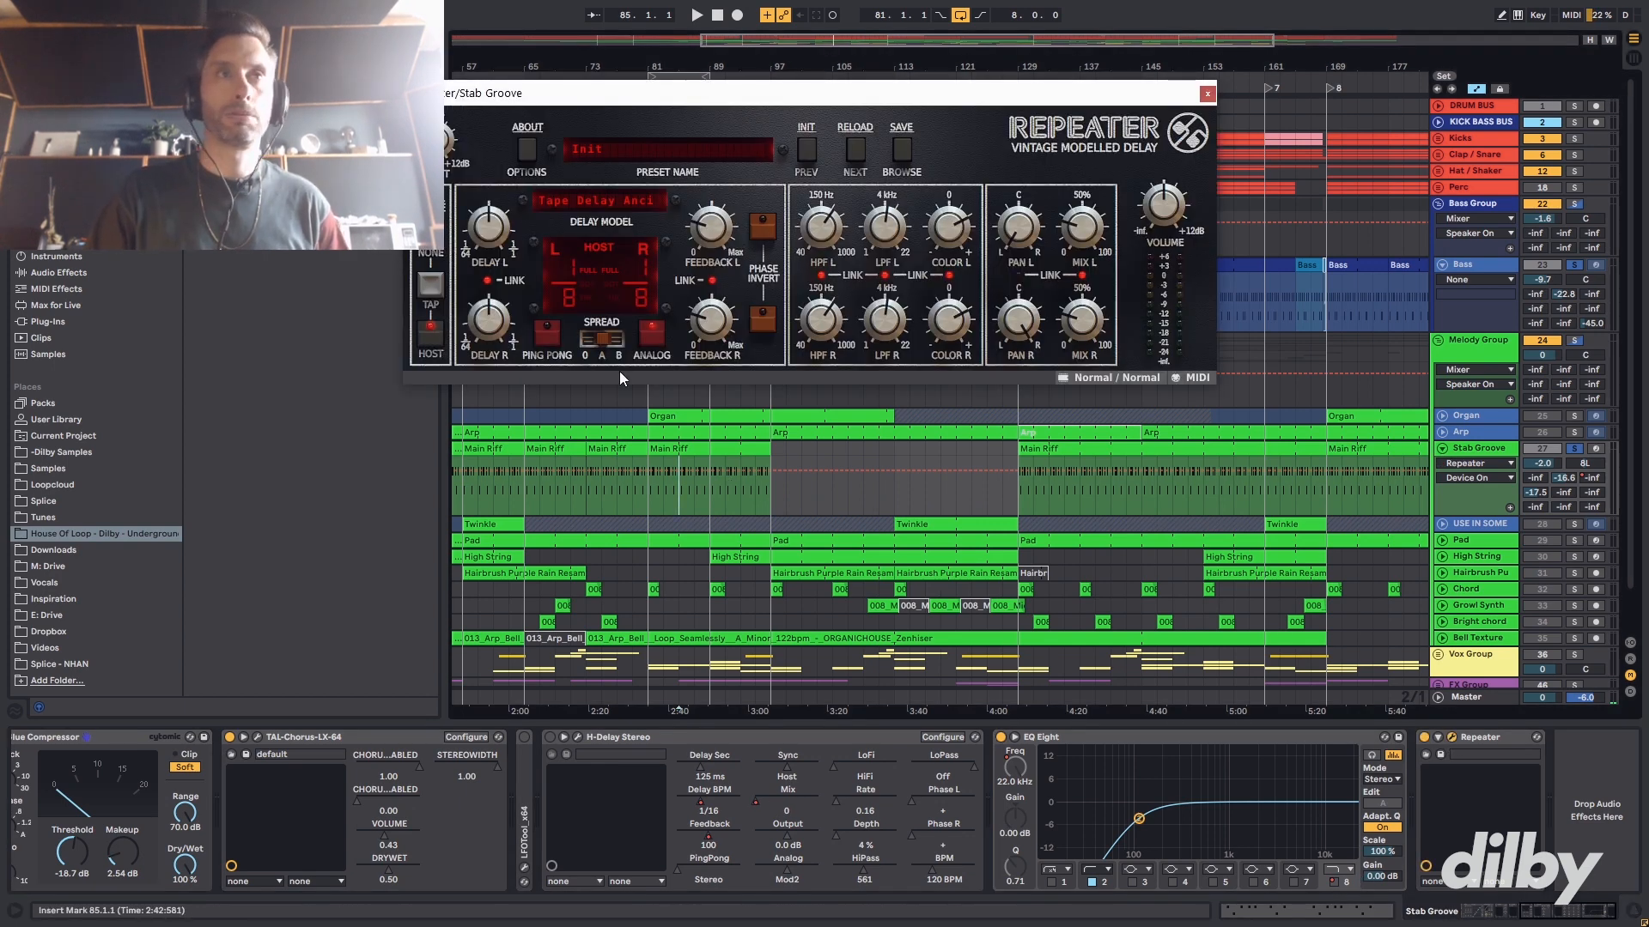
left_click(1451, 737)
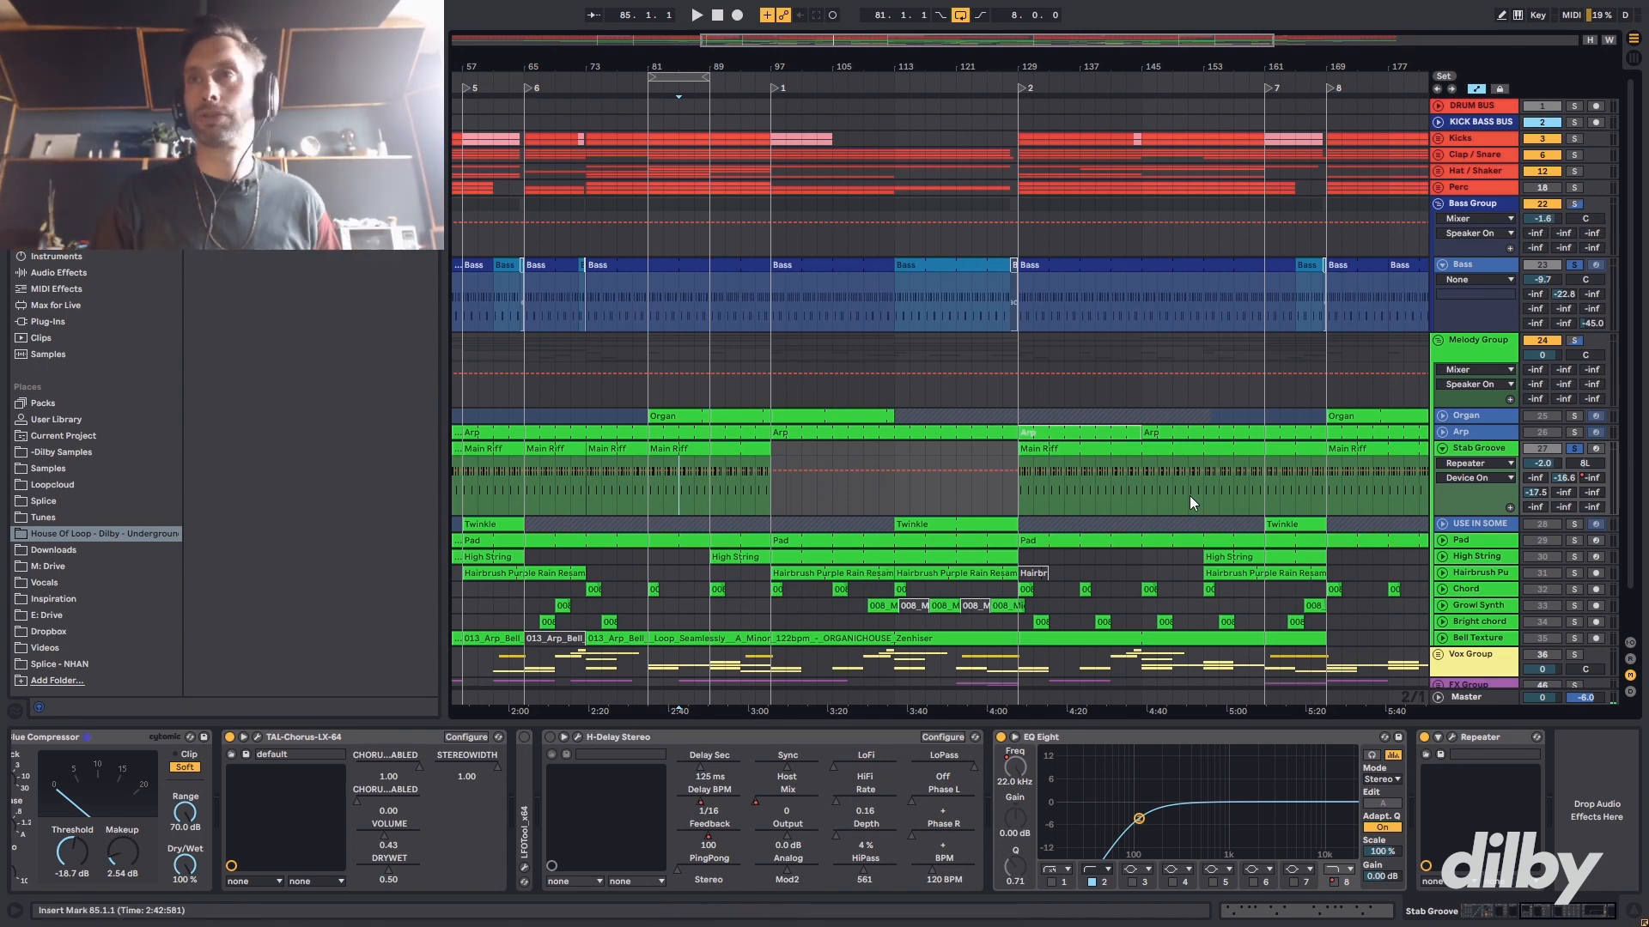
- Reactivate H-Delay Stereo and play from bar 93 with its plug-in window open, moved clear of the automation
left_click(550, 738)
left_click(733, 492)
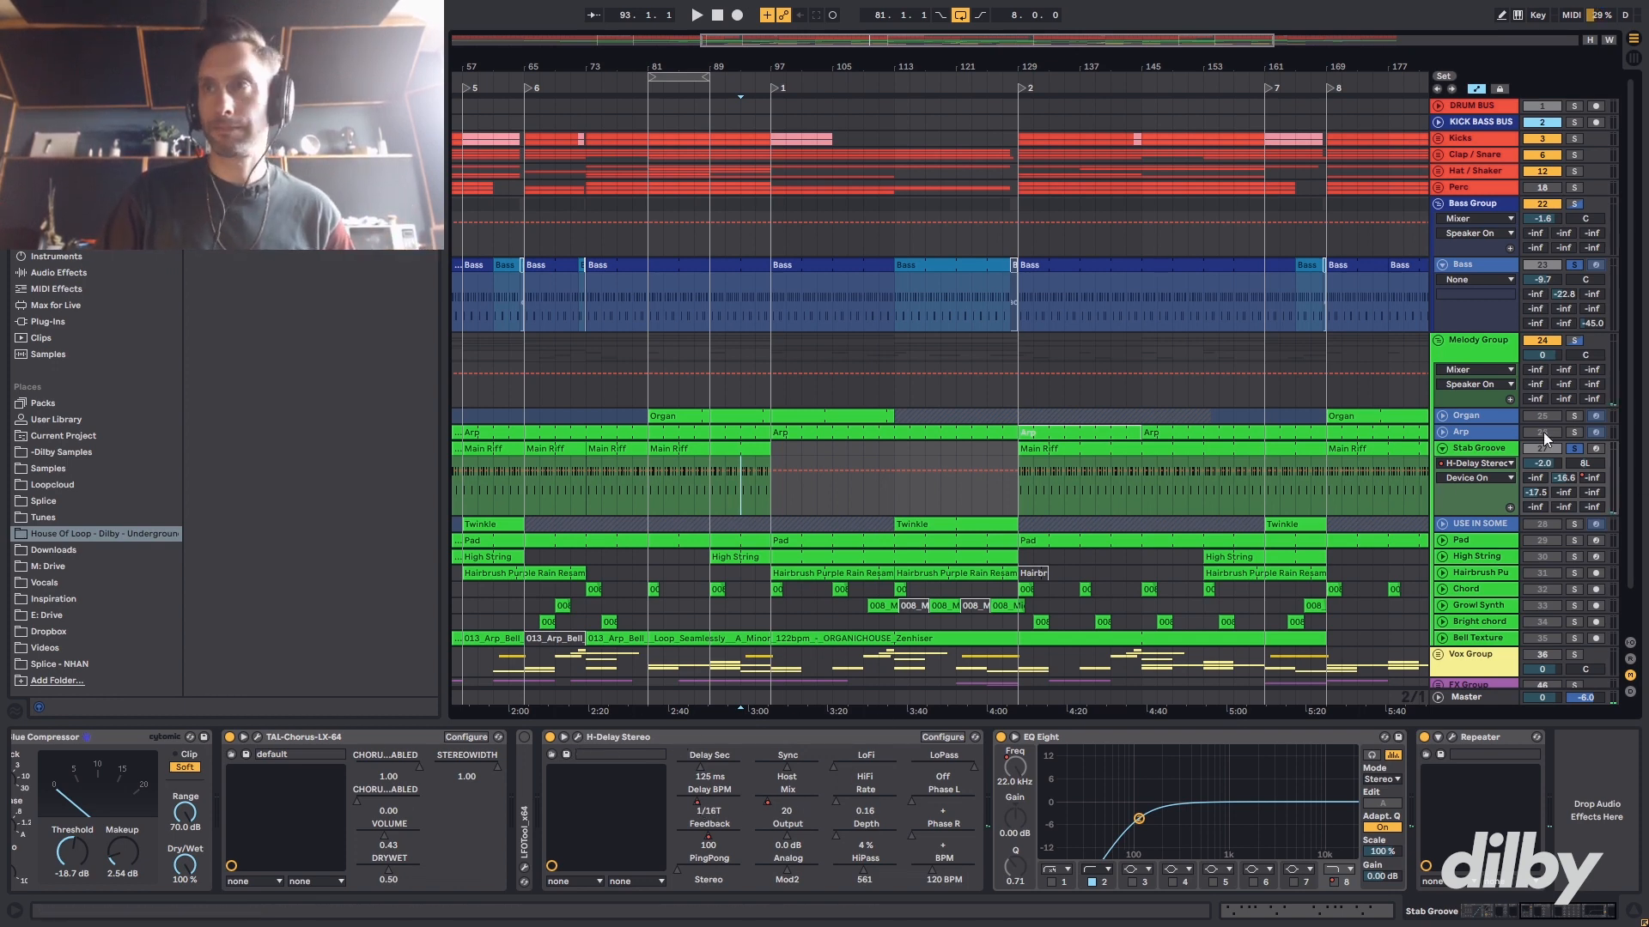
key("space")
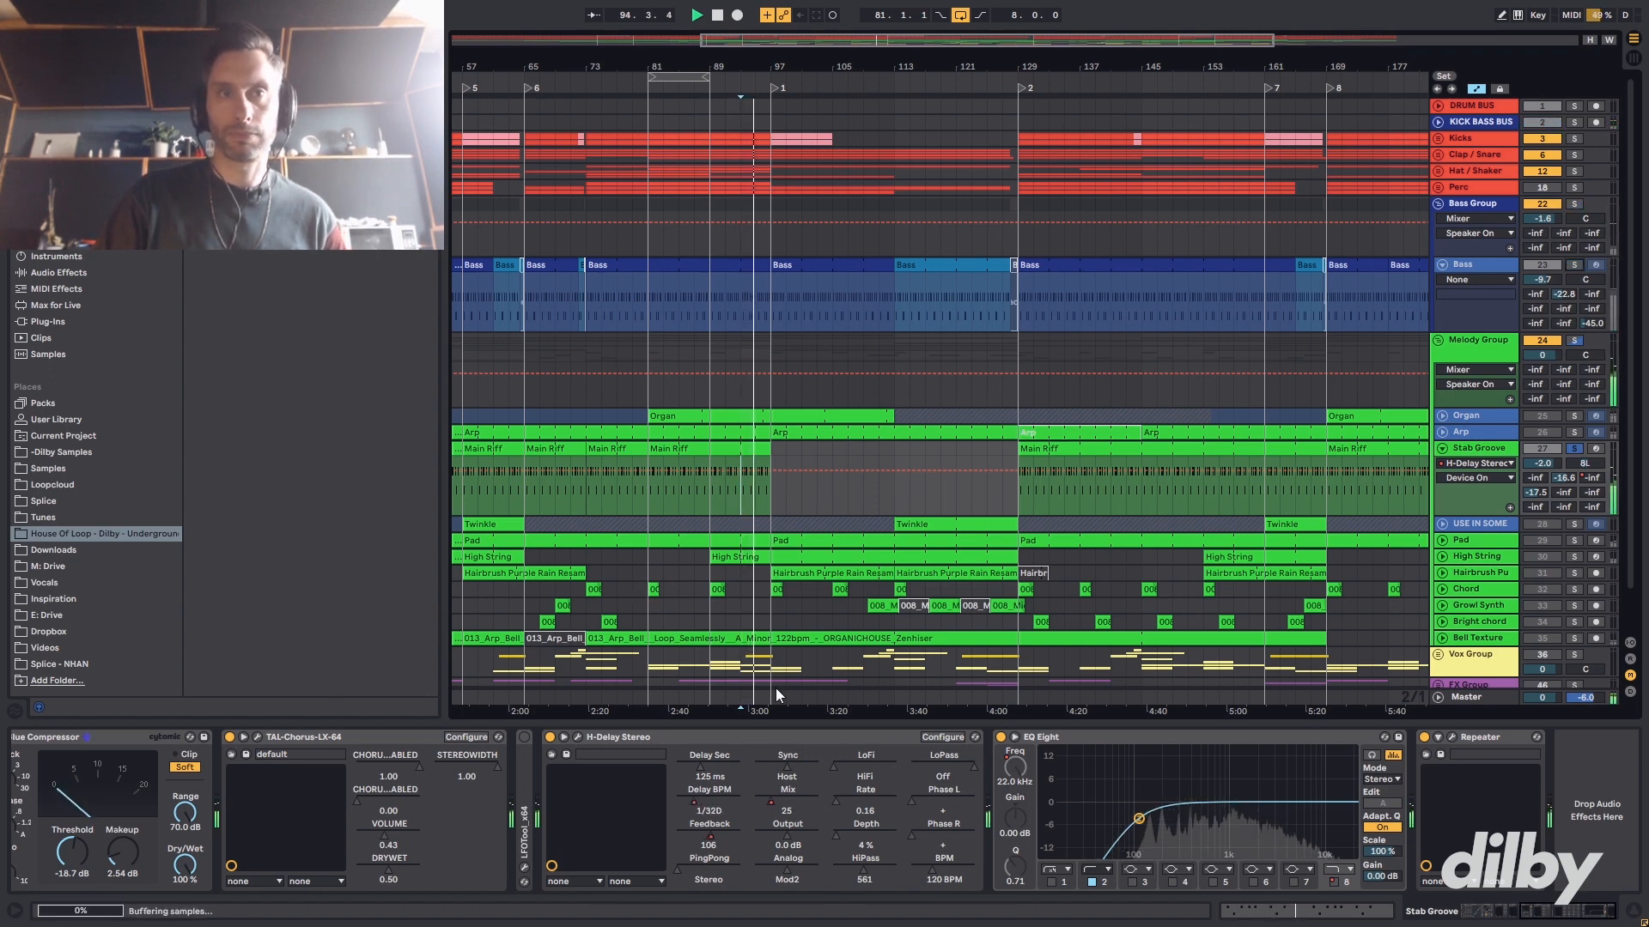
left_click(579, 737)
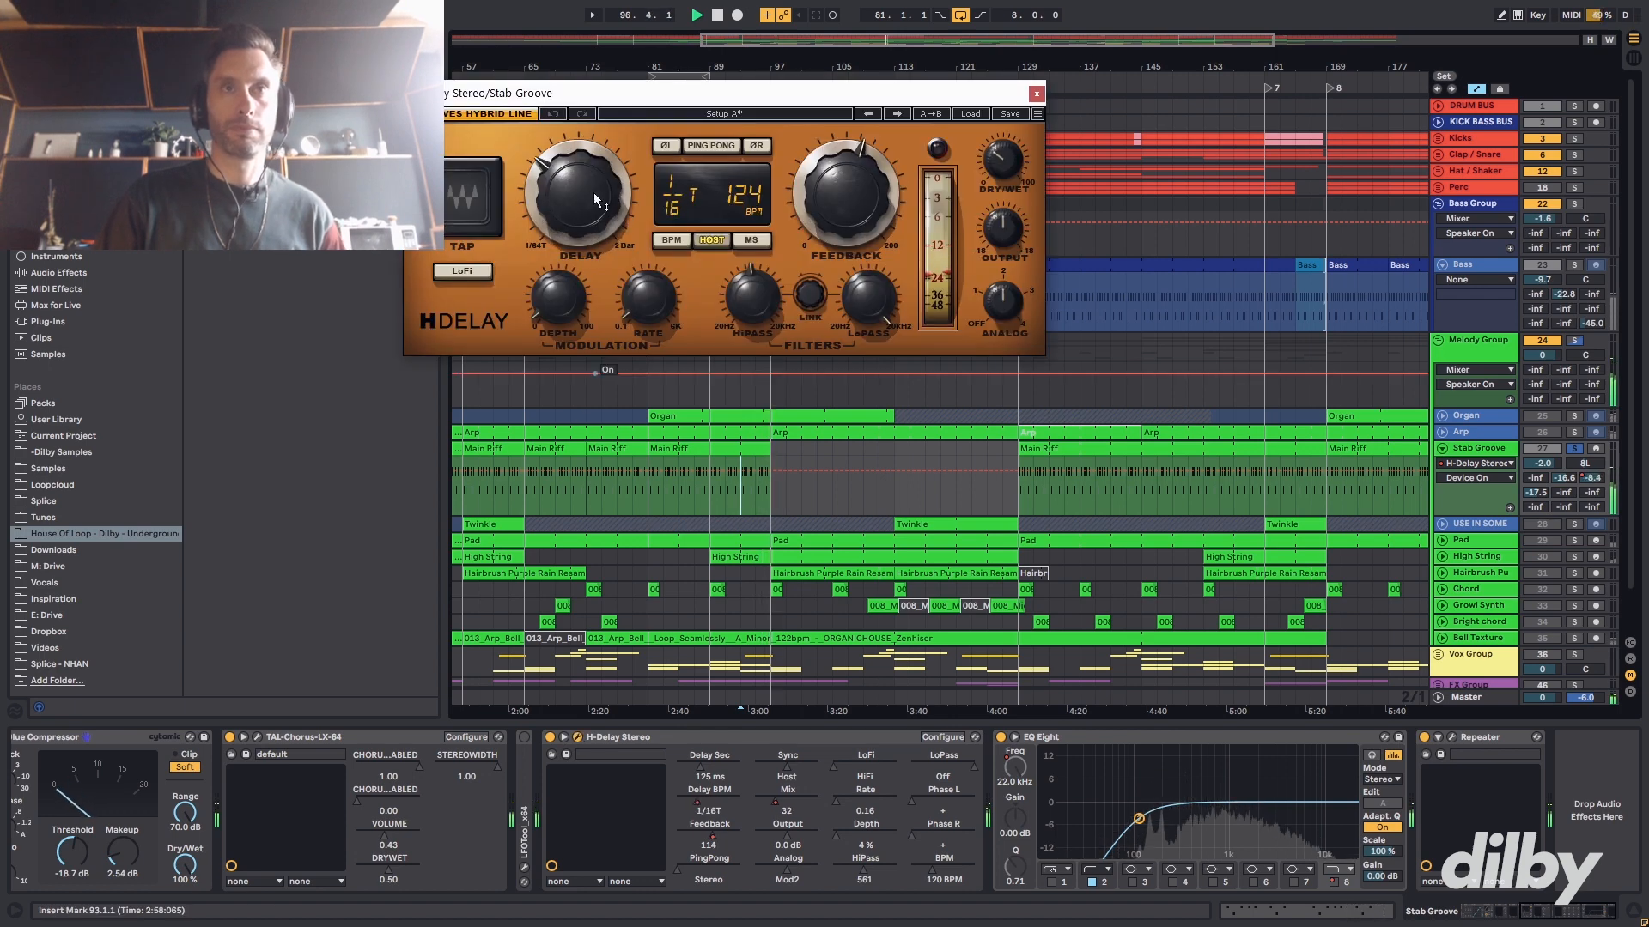
left_click_drag(843, 90, 1344, 187)
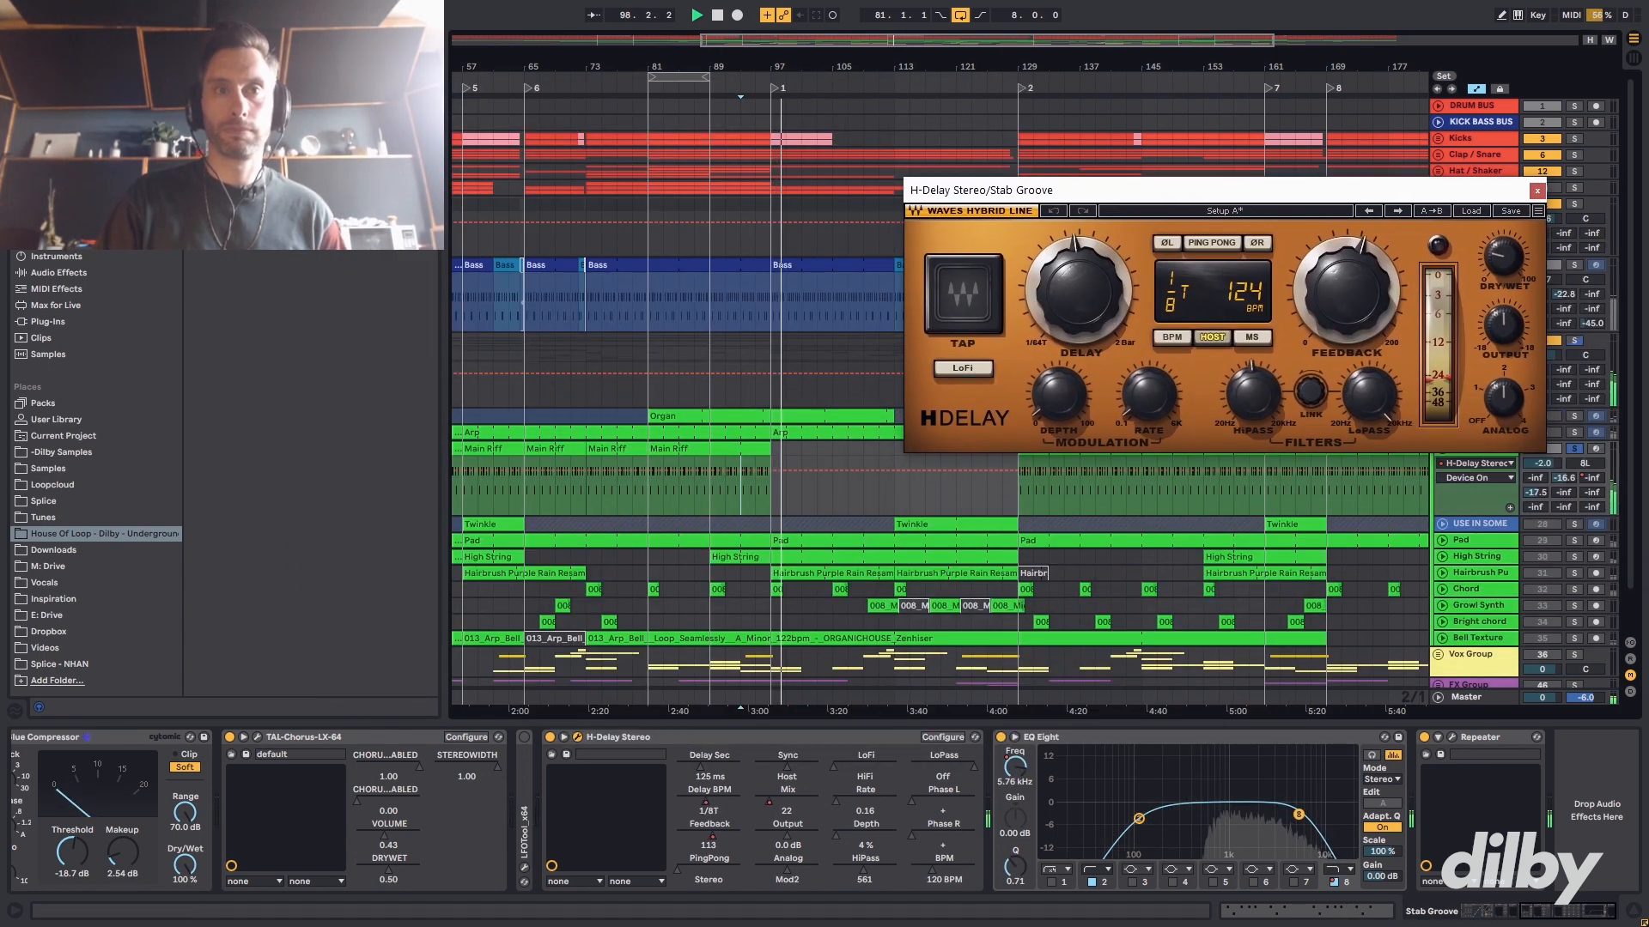
- Review H-Delay's Delay BPM, Feedback and Mix automation on the Stab Groove track
left_click(702, 801)
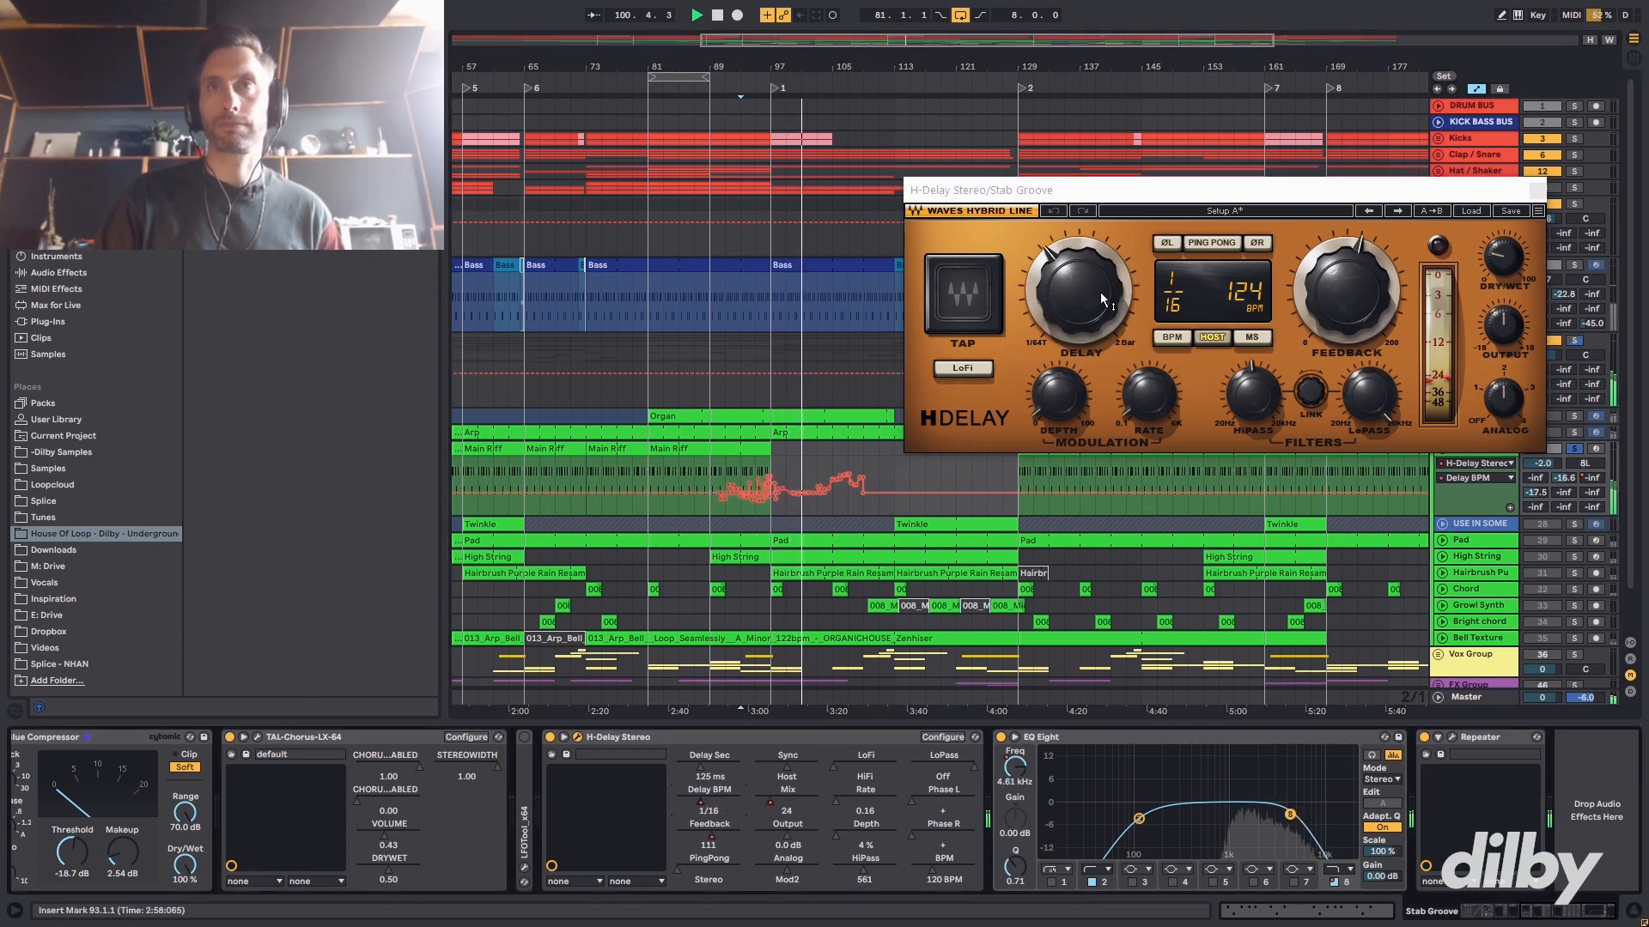
left_click(678, 508)
key("space")
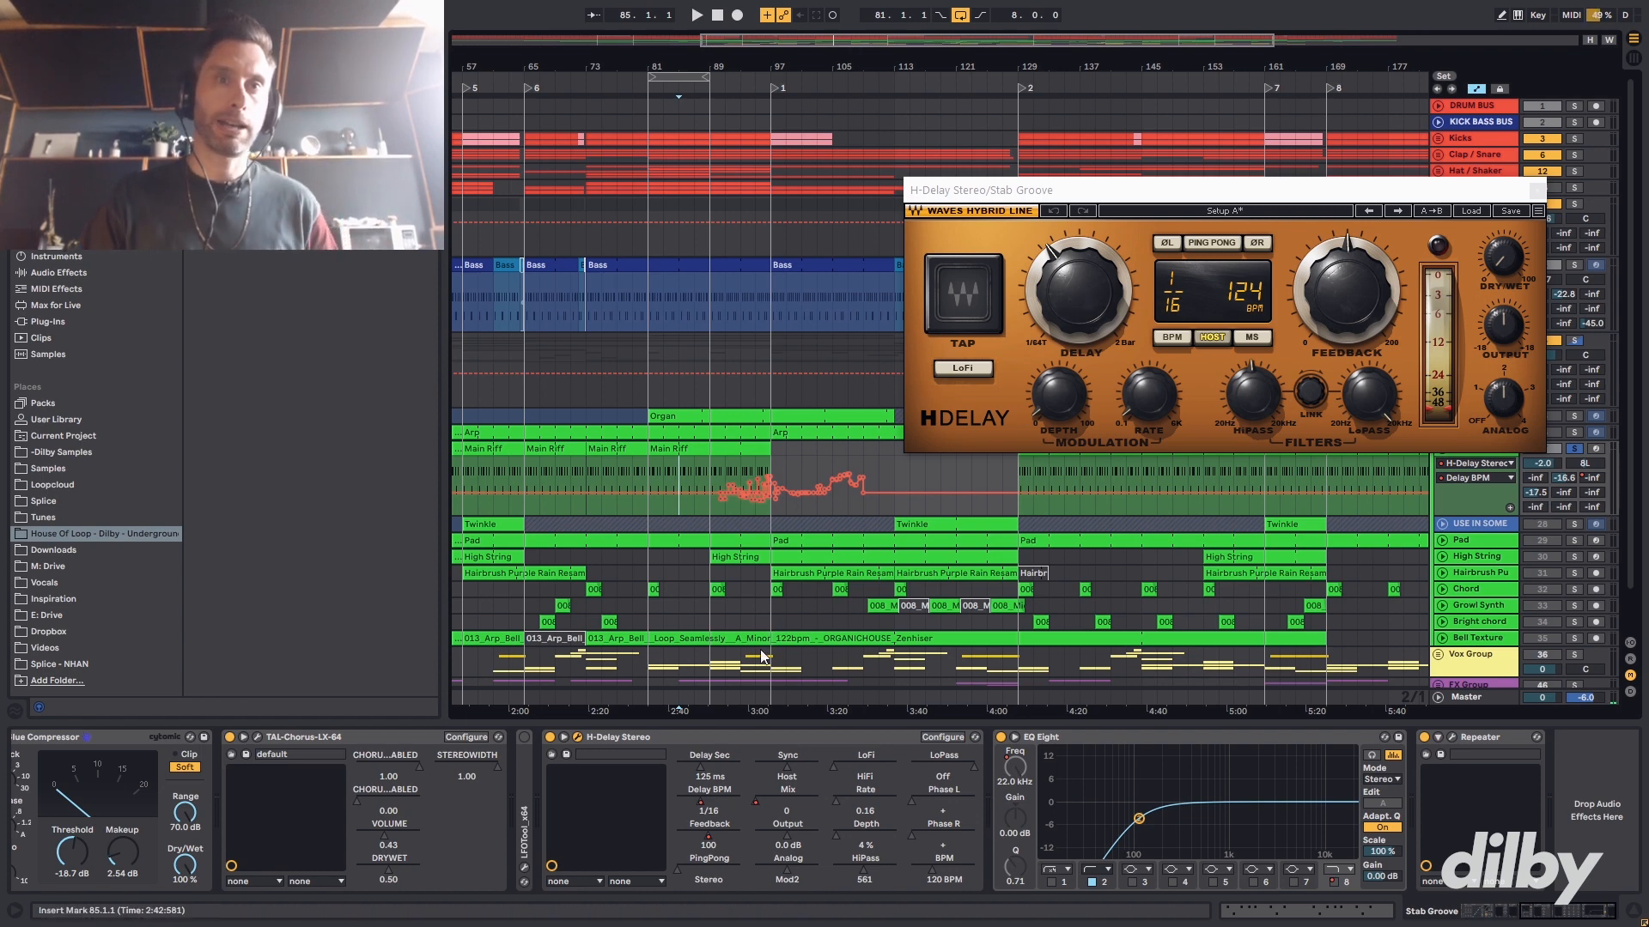
left_click(709, 845)
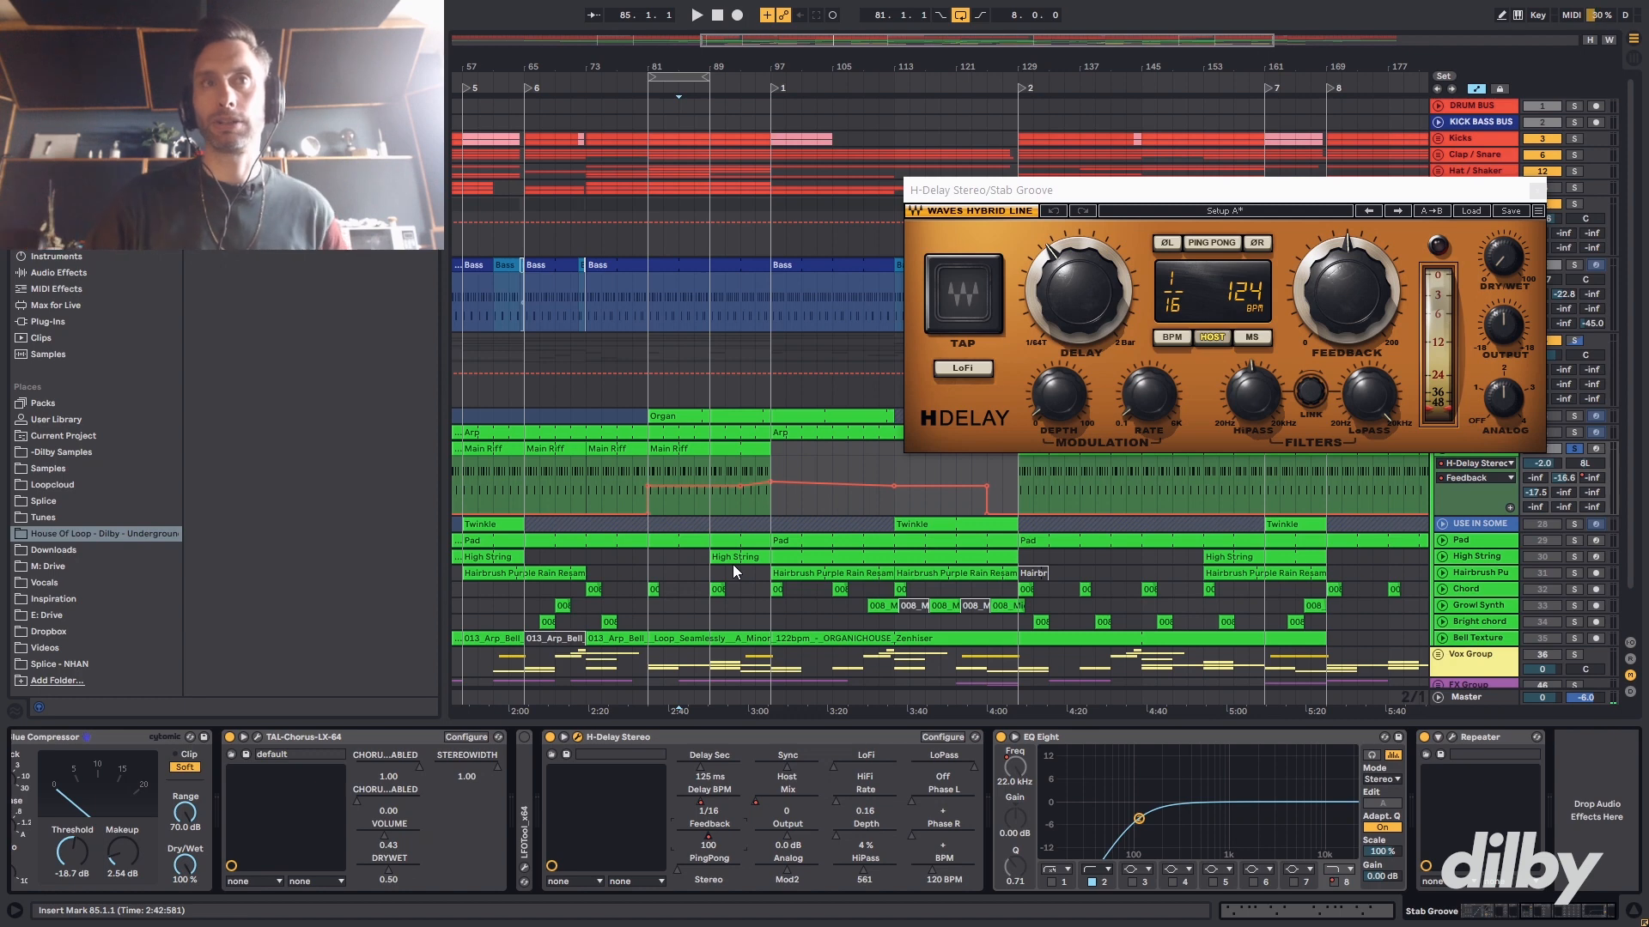
left_click(1505, 254)
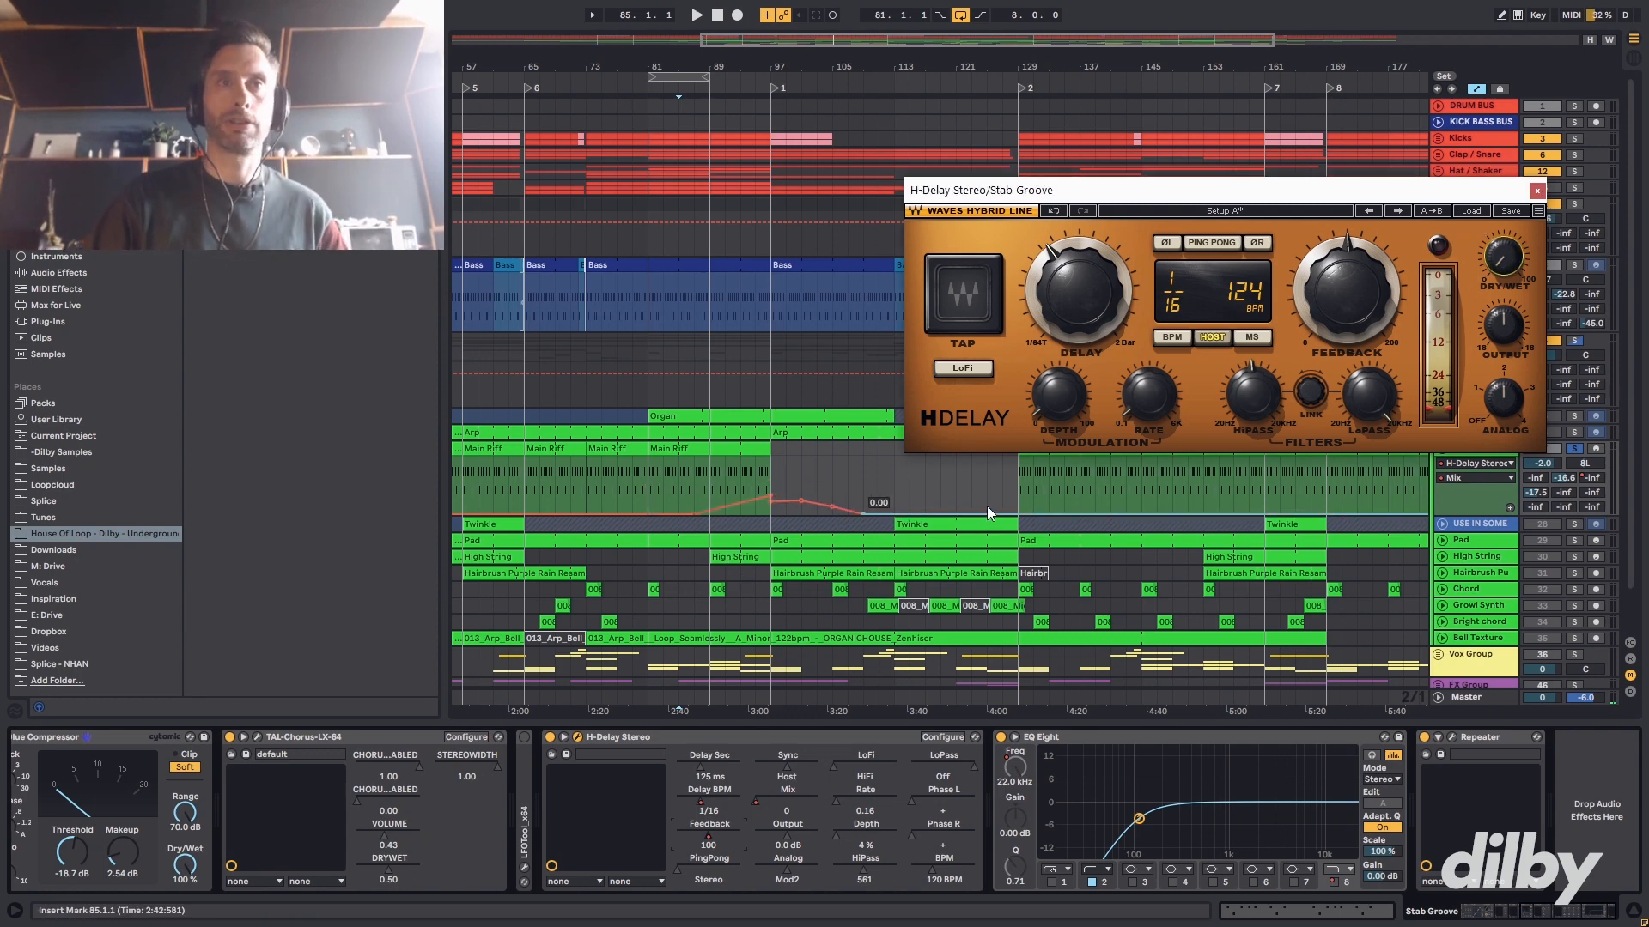
- Audition the automated H-Delay tail after the Main Riff clip ends, starting from bars 101 and 105
left_click_drag(766, 479, 771, 476)
left_click(802, 469)
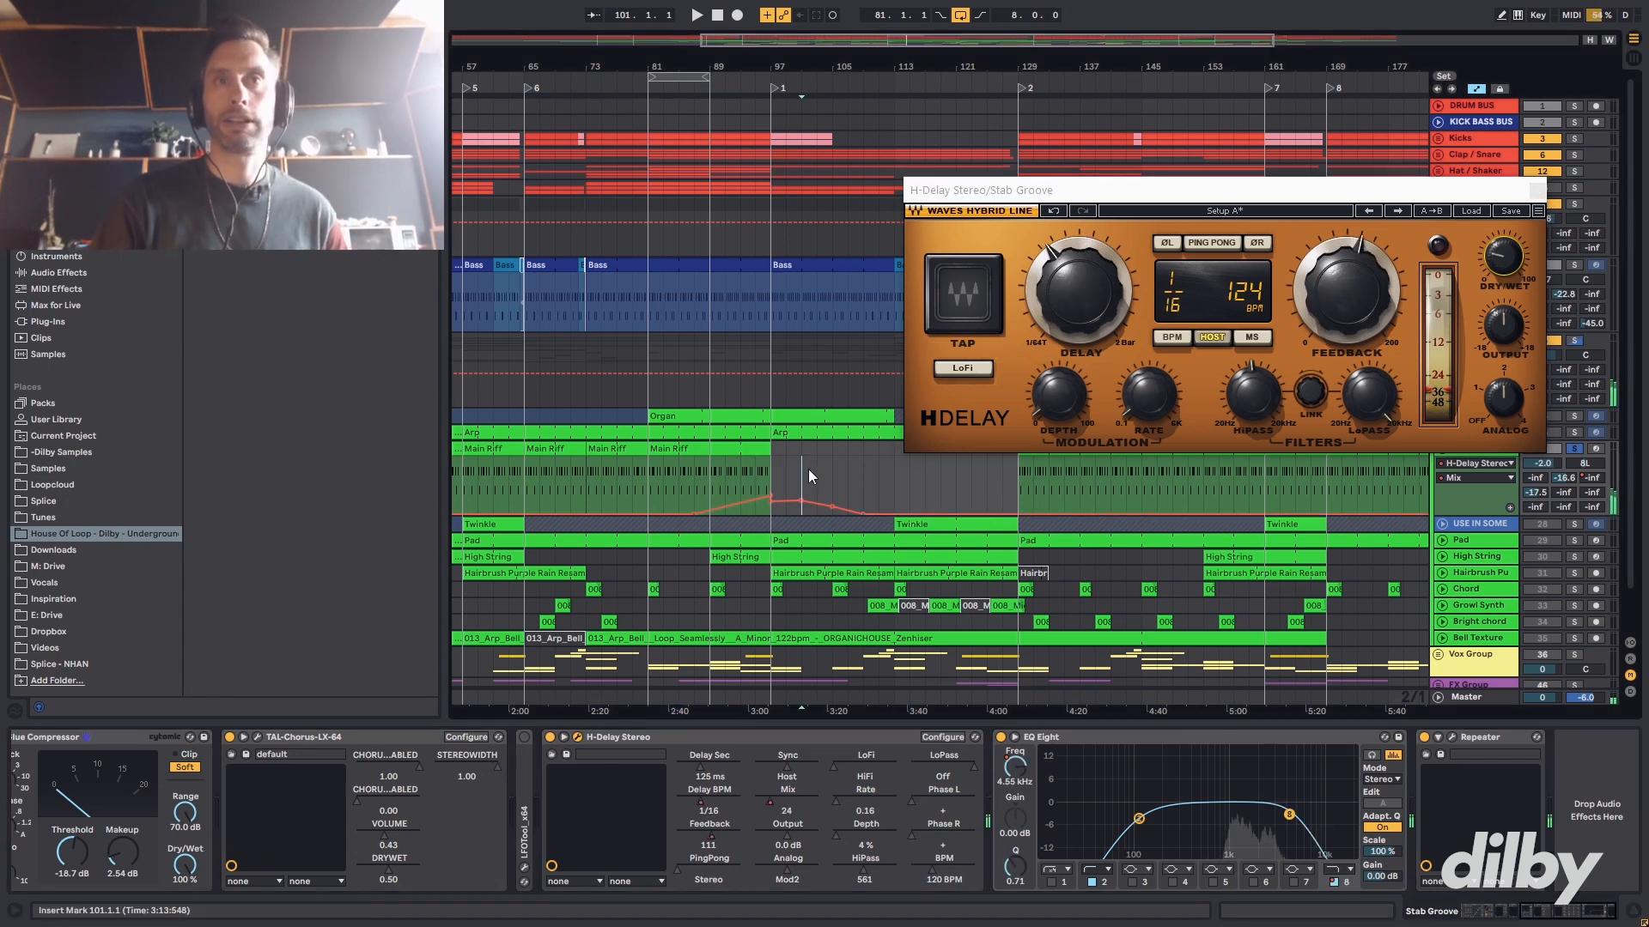
left_click(831, 471)
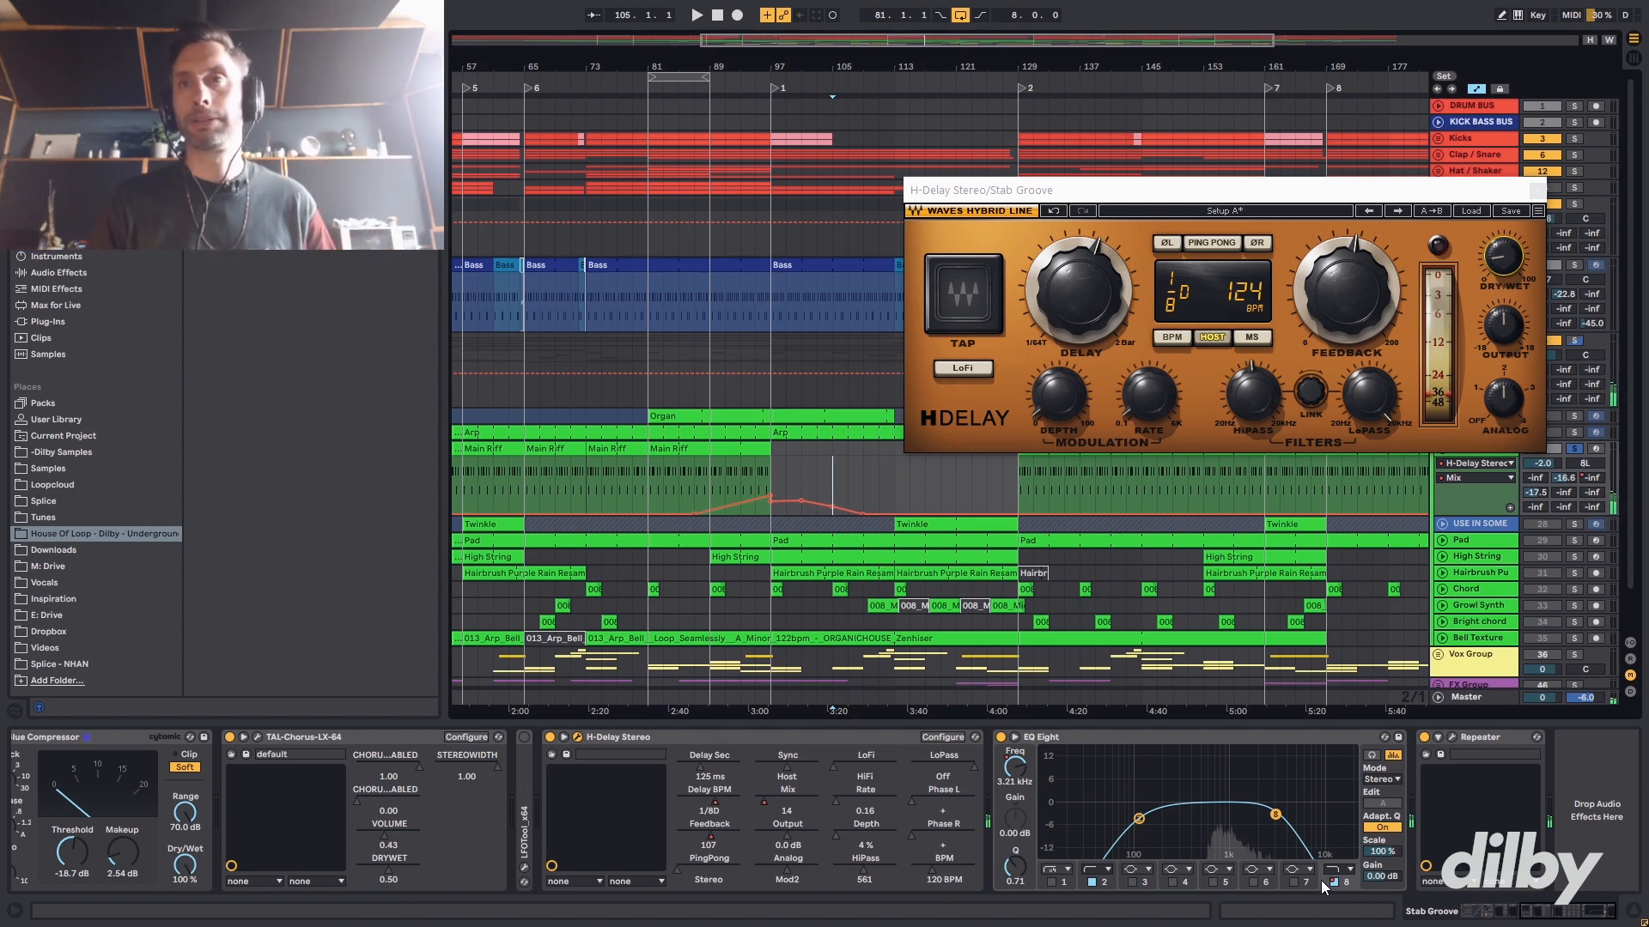
- Audition the end of the Main Riff clip on Stab Groove with the H-Delay Mix automation, starting at bar 93 and again earlier
left_click(740, 472)
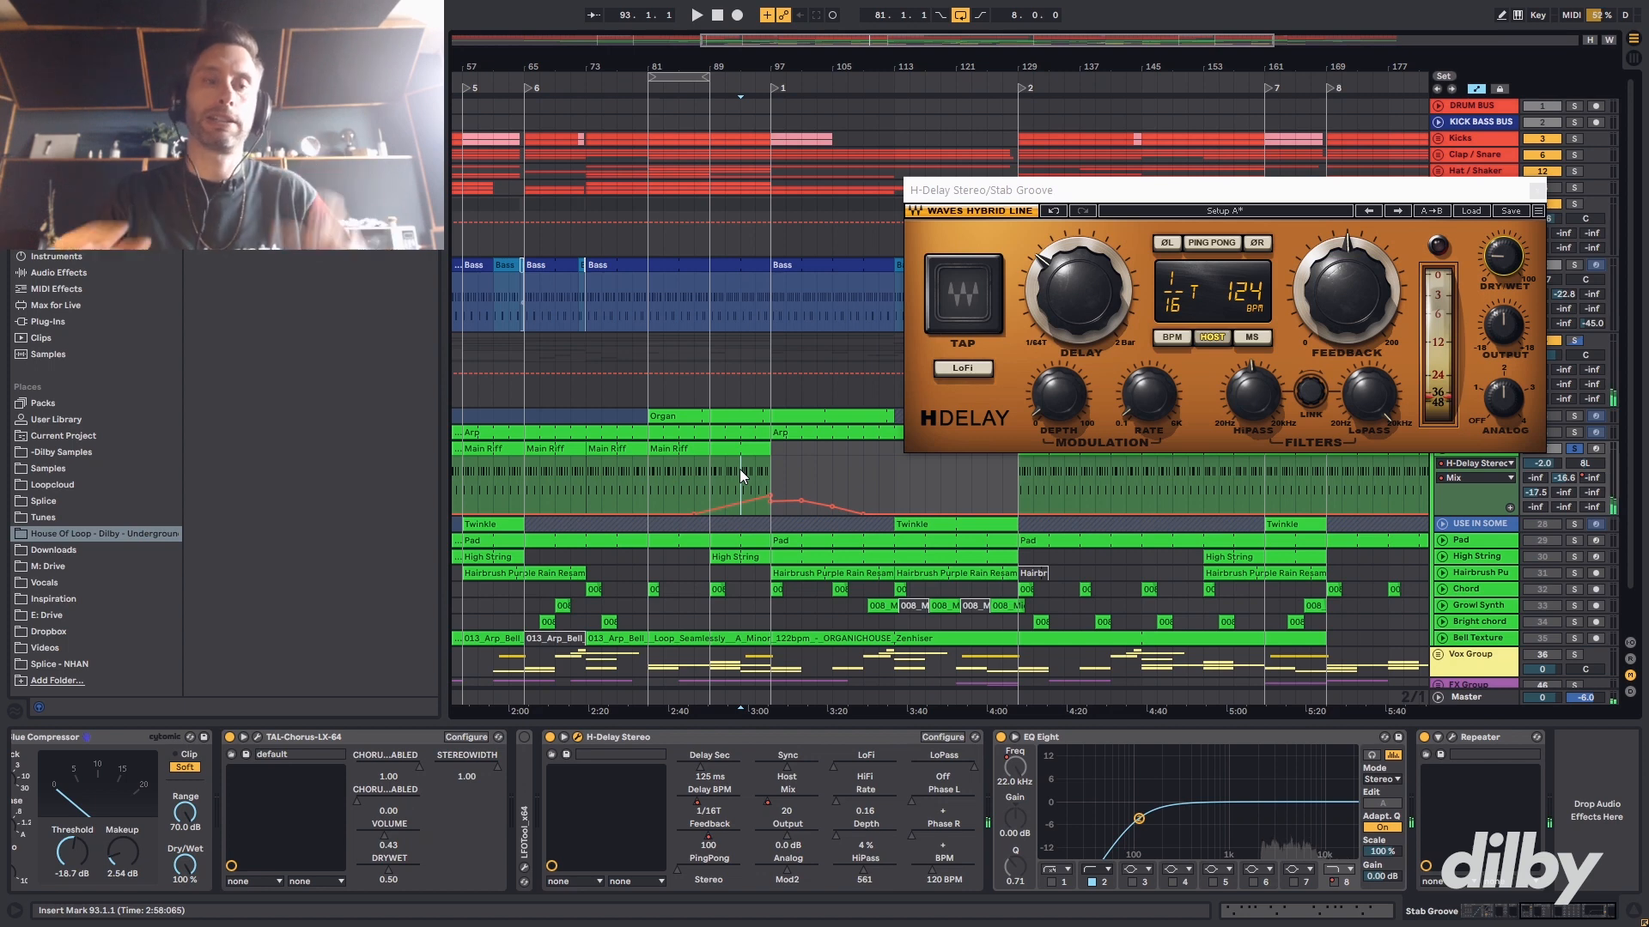
left_click(684, 471)
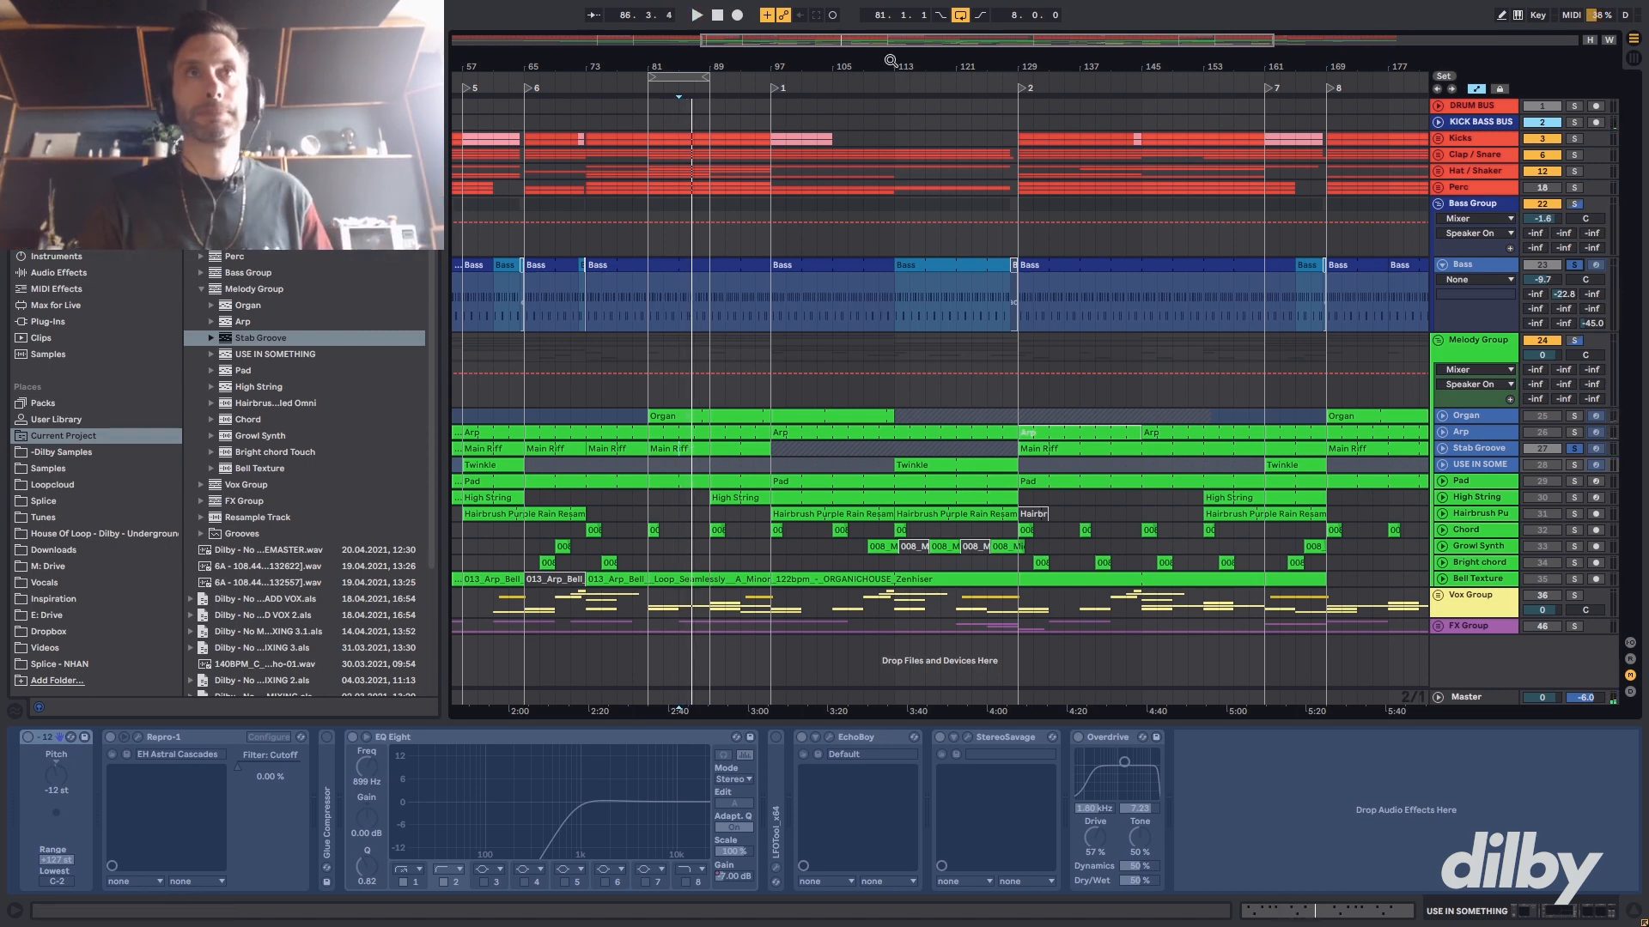
- Unfold the Perc group, open the Glitchy Grv percussion loop clip, solo its track and play the loop from bar 73
left_click_drag(890, 56, 869, 44)
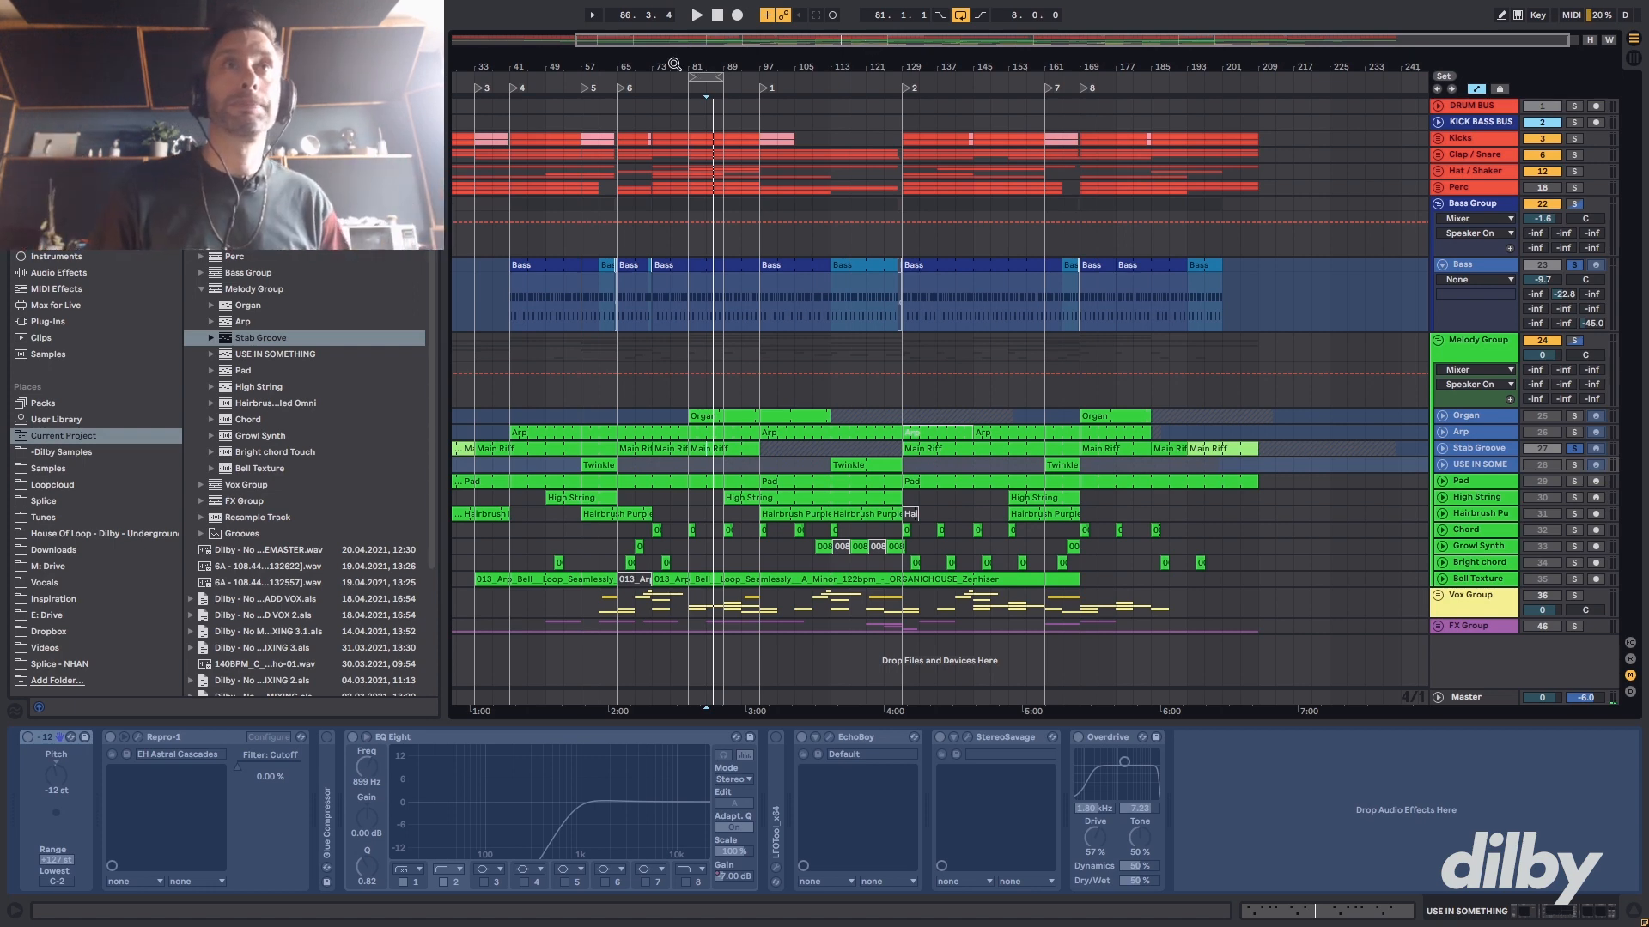
left_click(1441, 189)
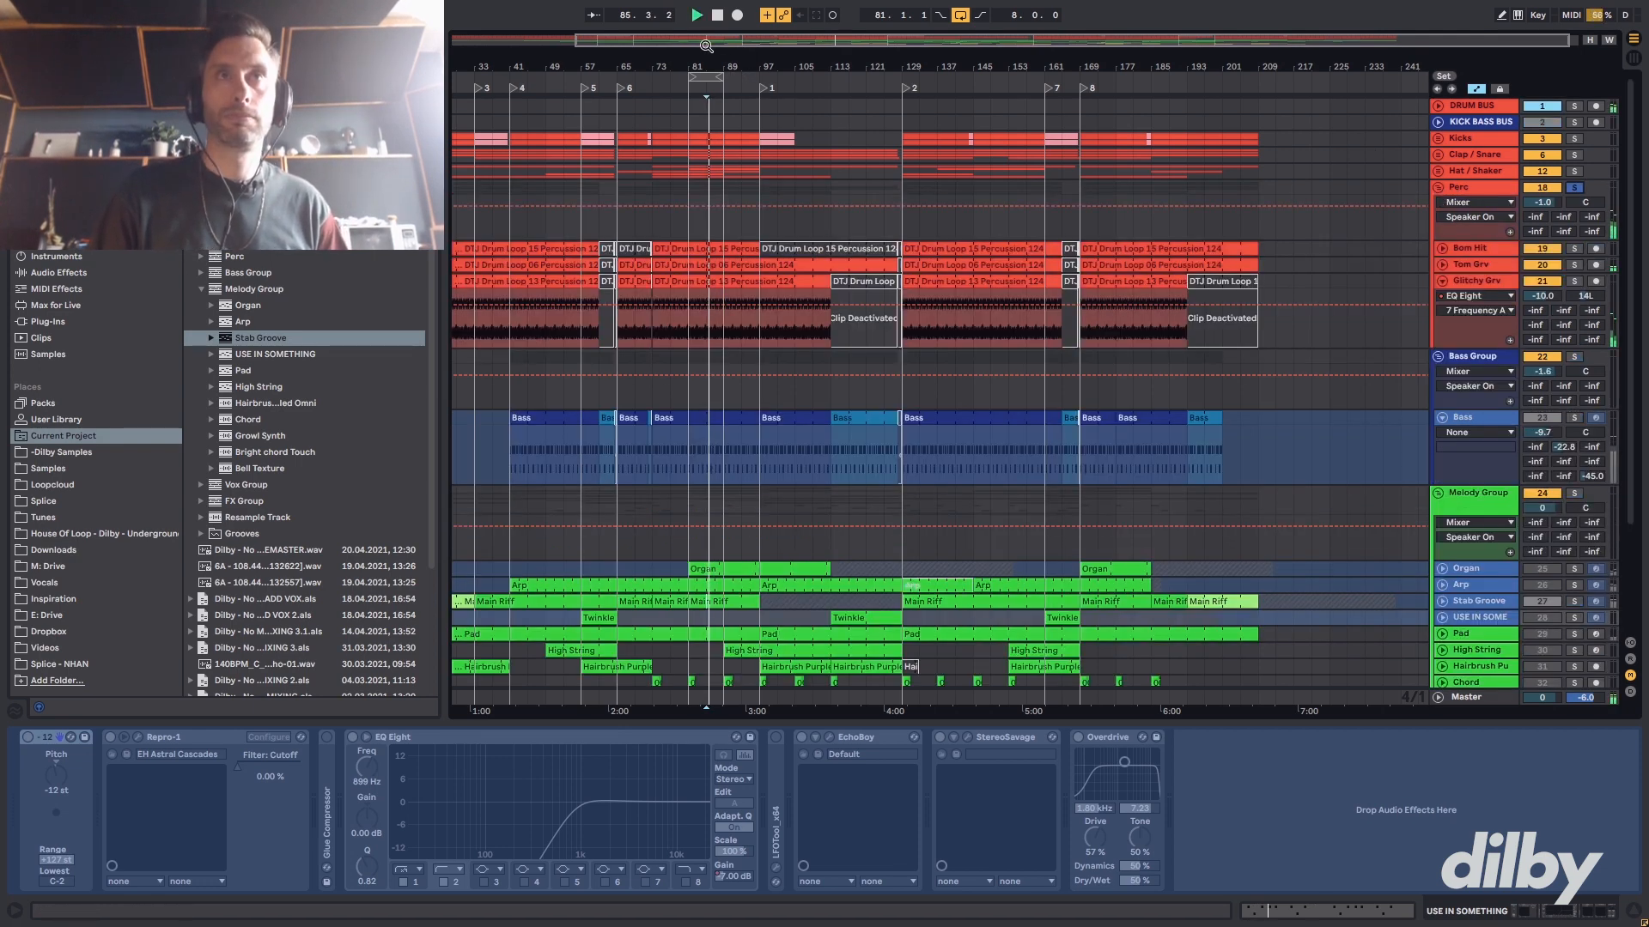
left_click_drag(704, 41, 726, 96)
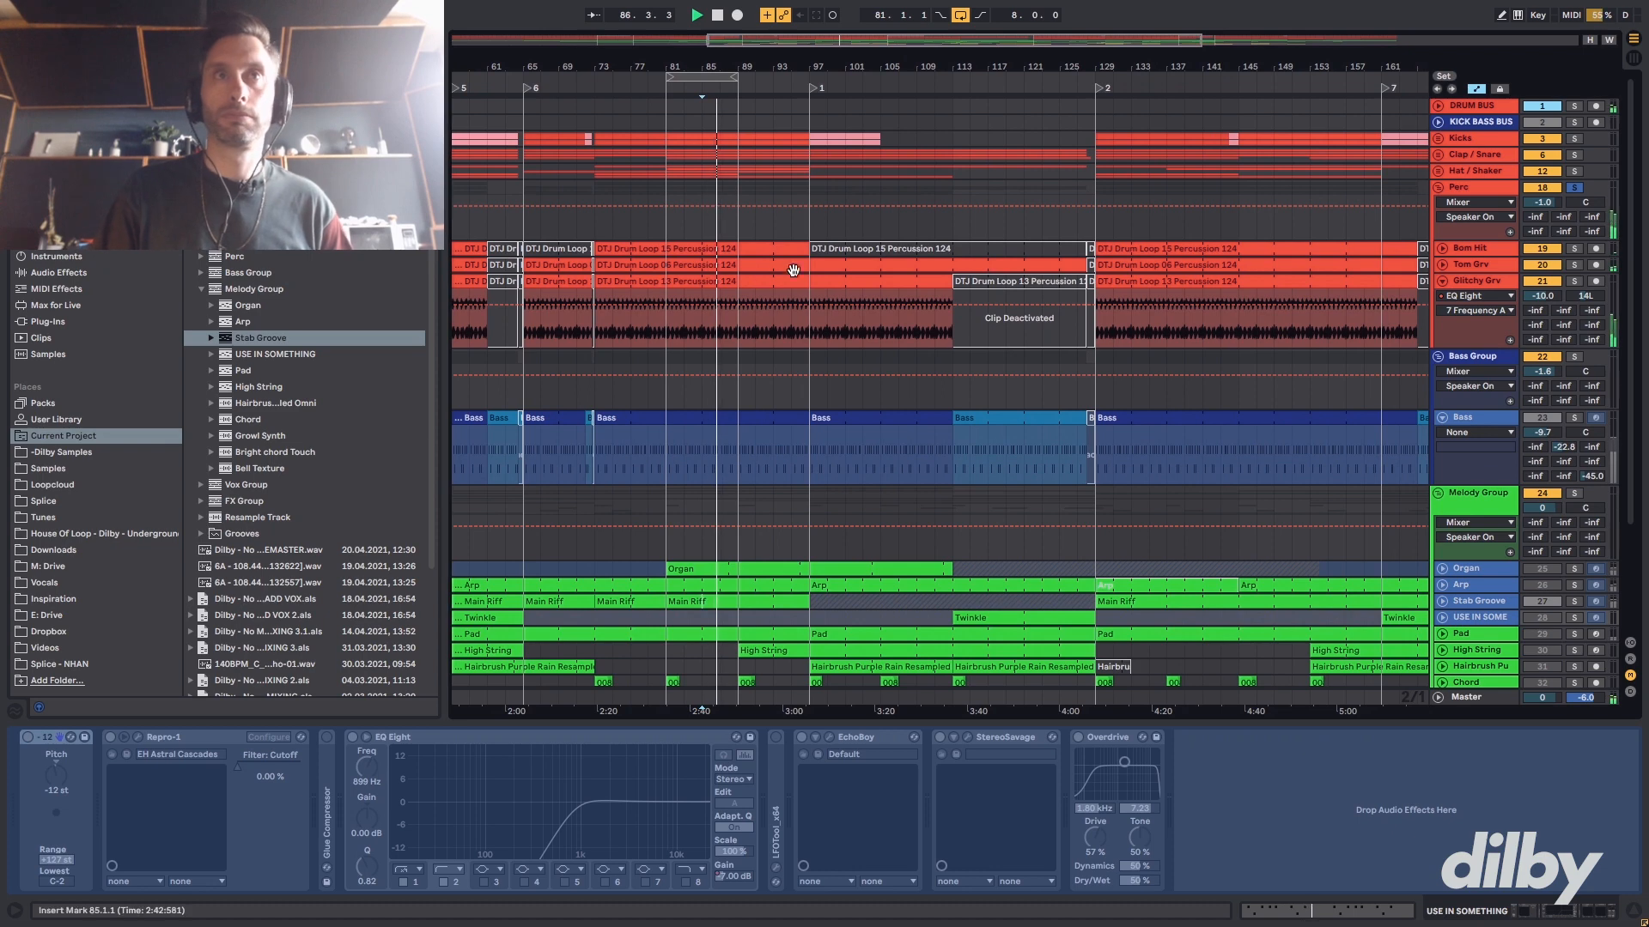
double_click(706, 280)
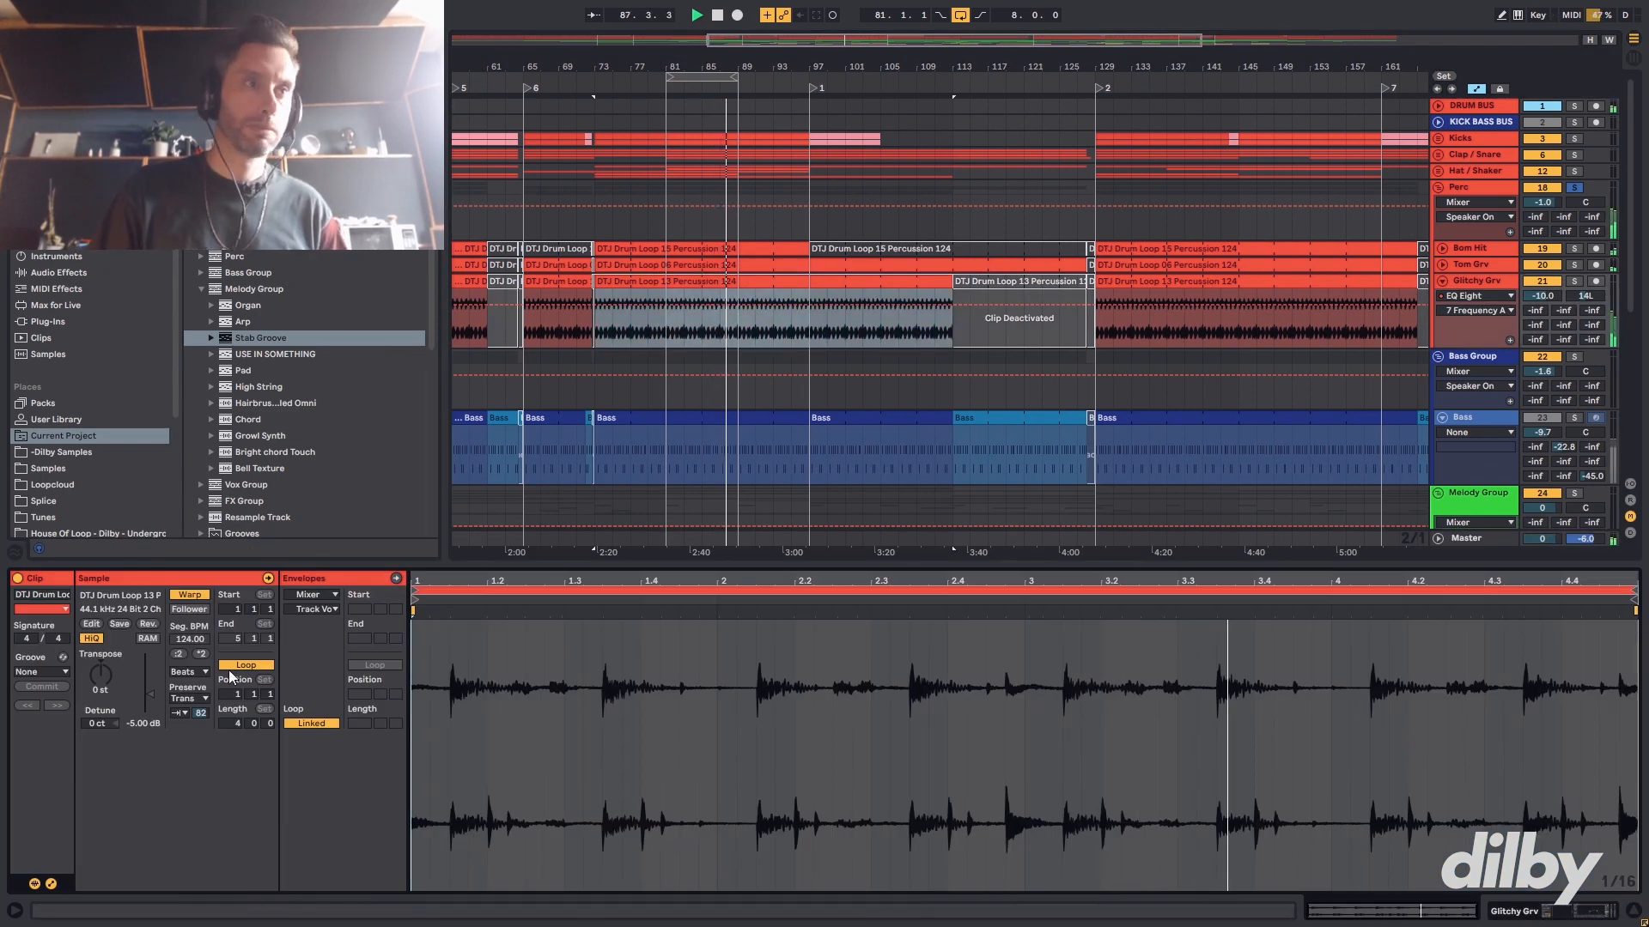
left_click(1575, 282)
key("space")
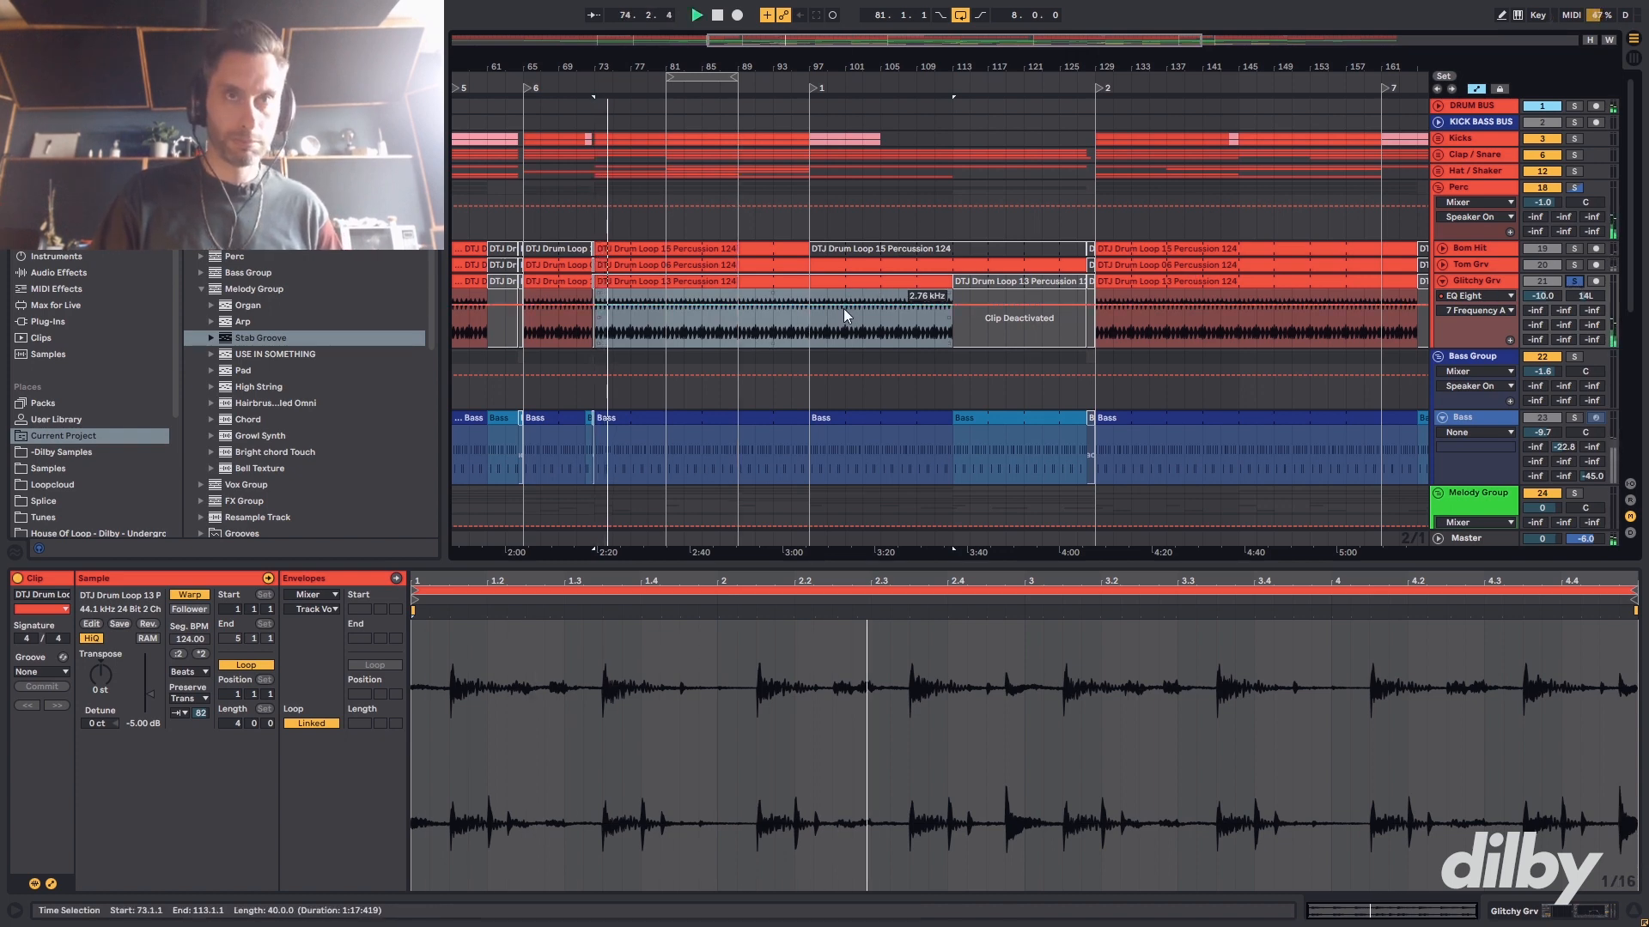
key("shift+Tab")
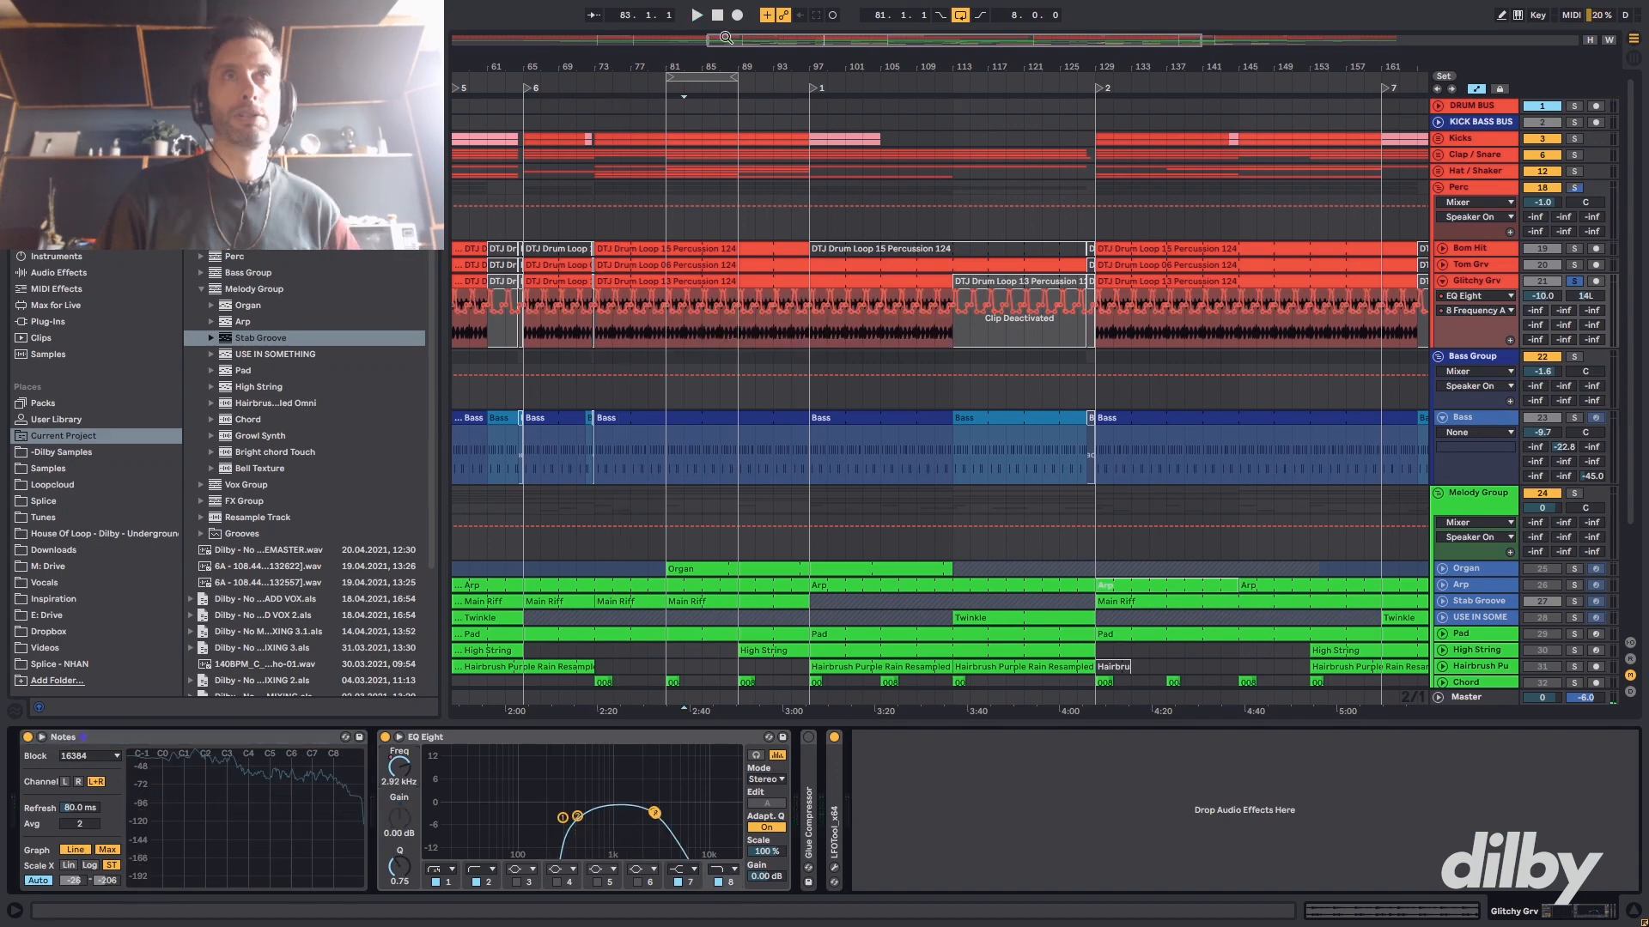
left_click_drag(725, 38, 777, 113)
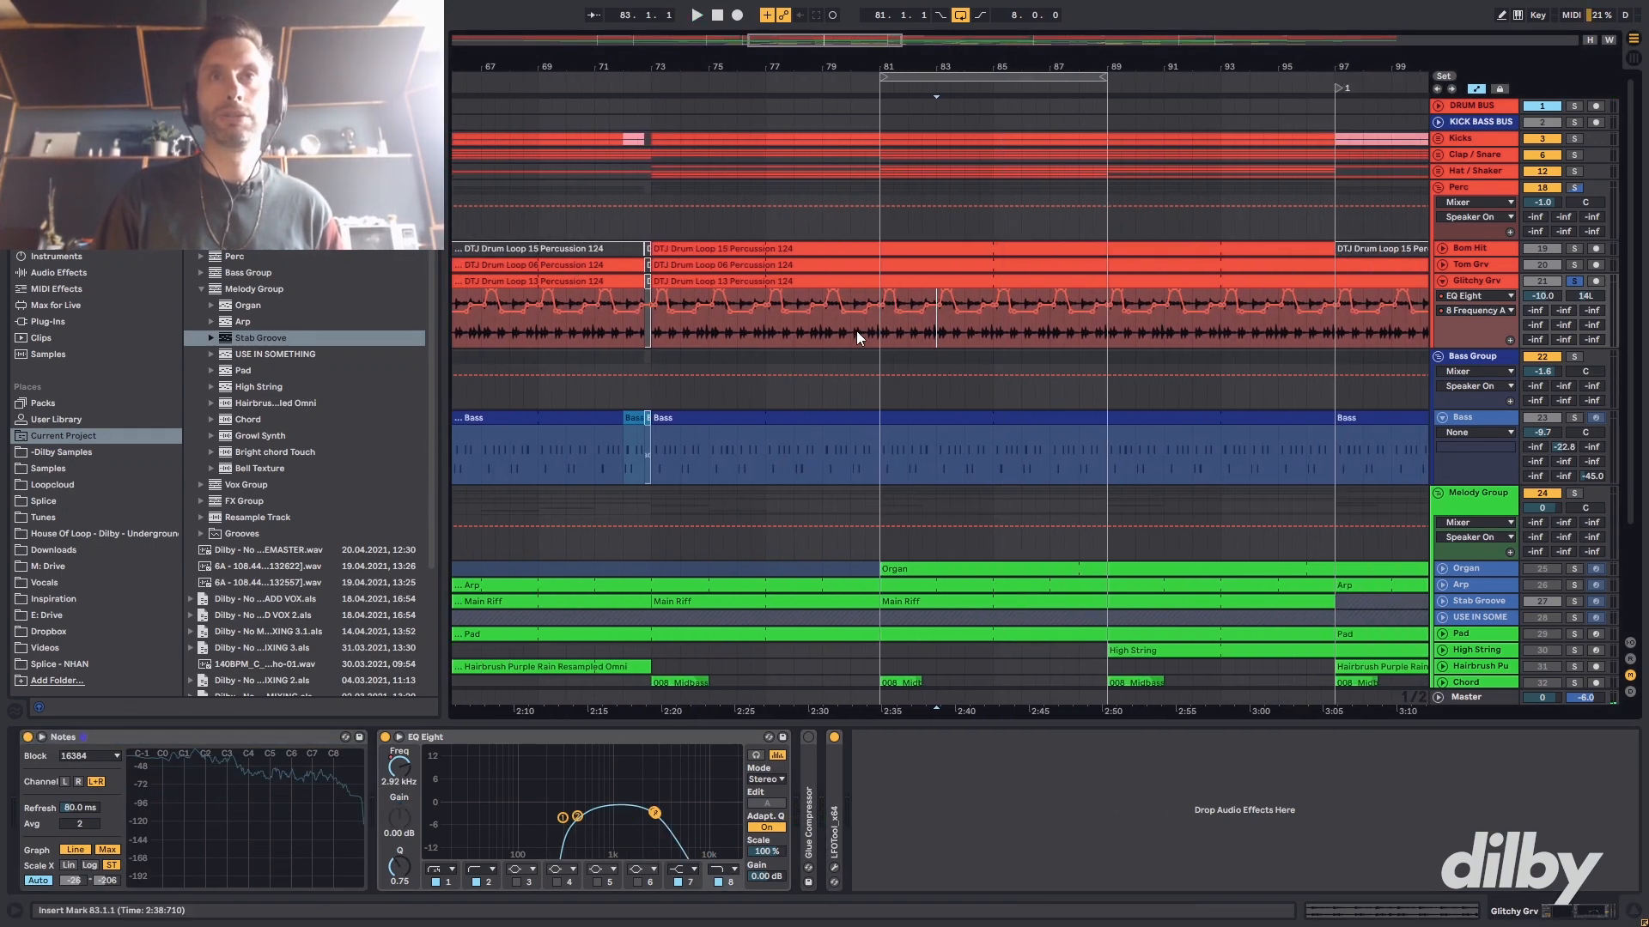
left_click(888, 336)
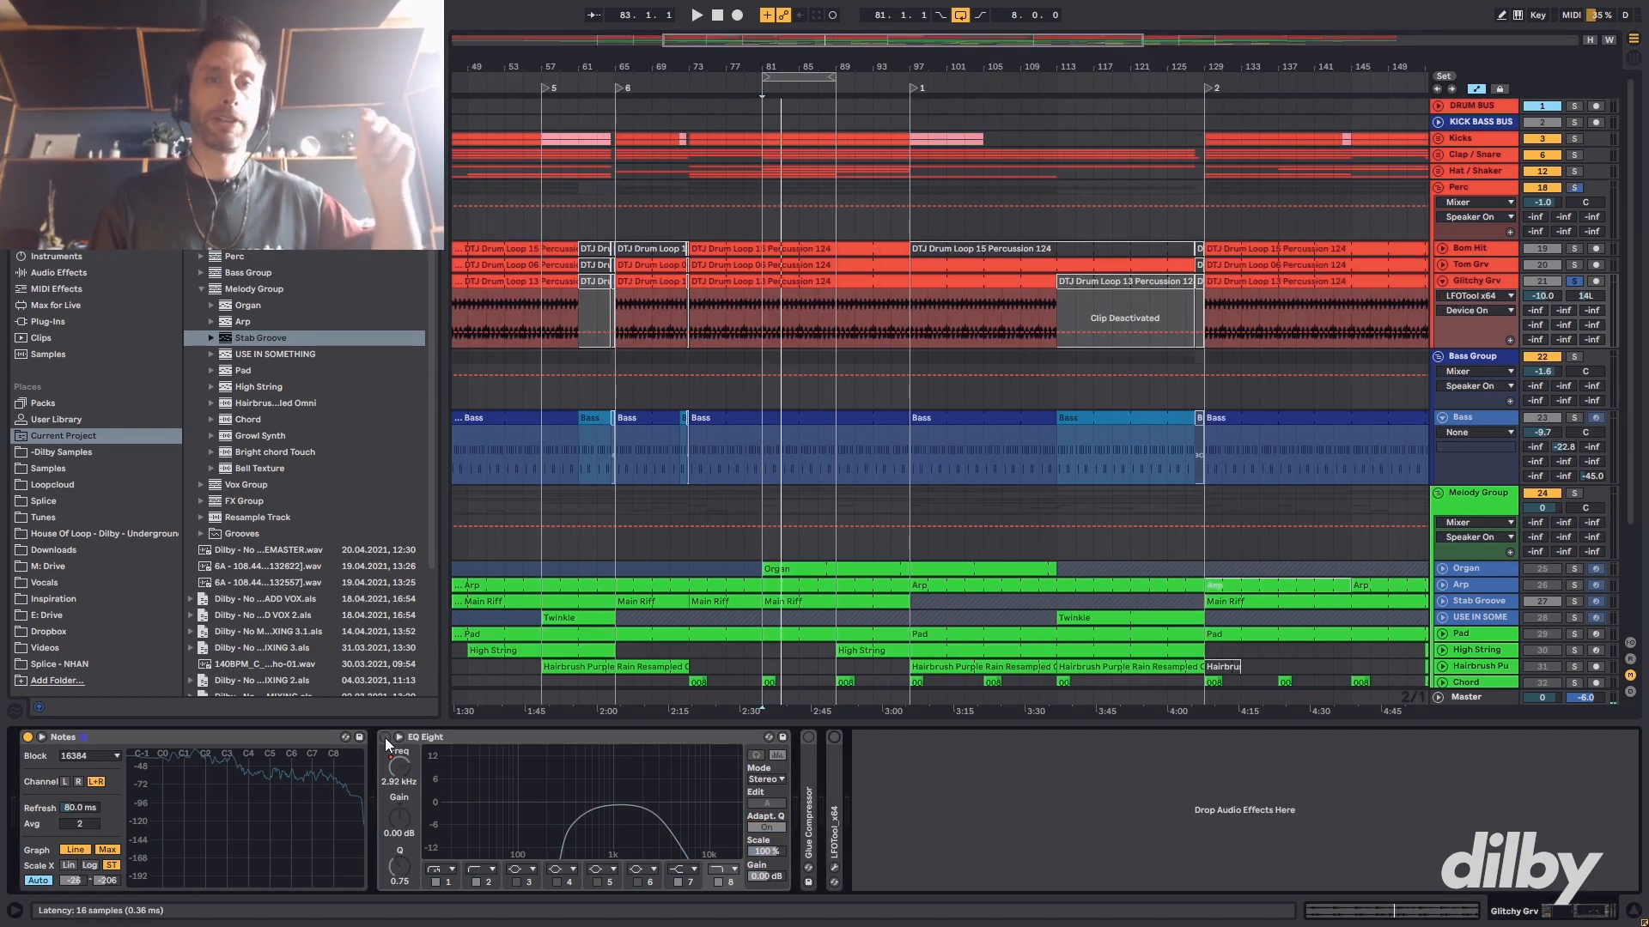
- Reactivate EQ Eight on Glitchy Grv and play from bar 81 while following its band 8 frequency automation
left_click(385, 736)
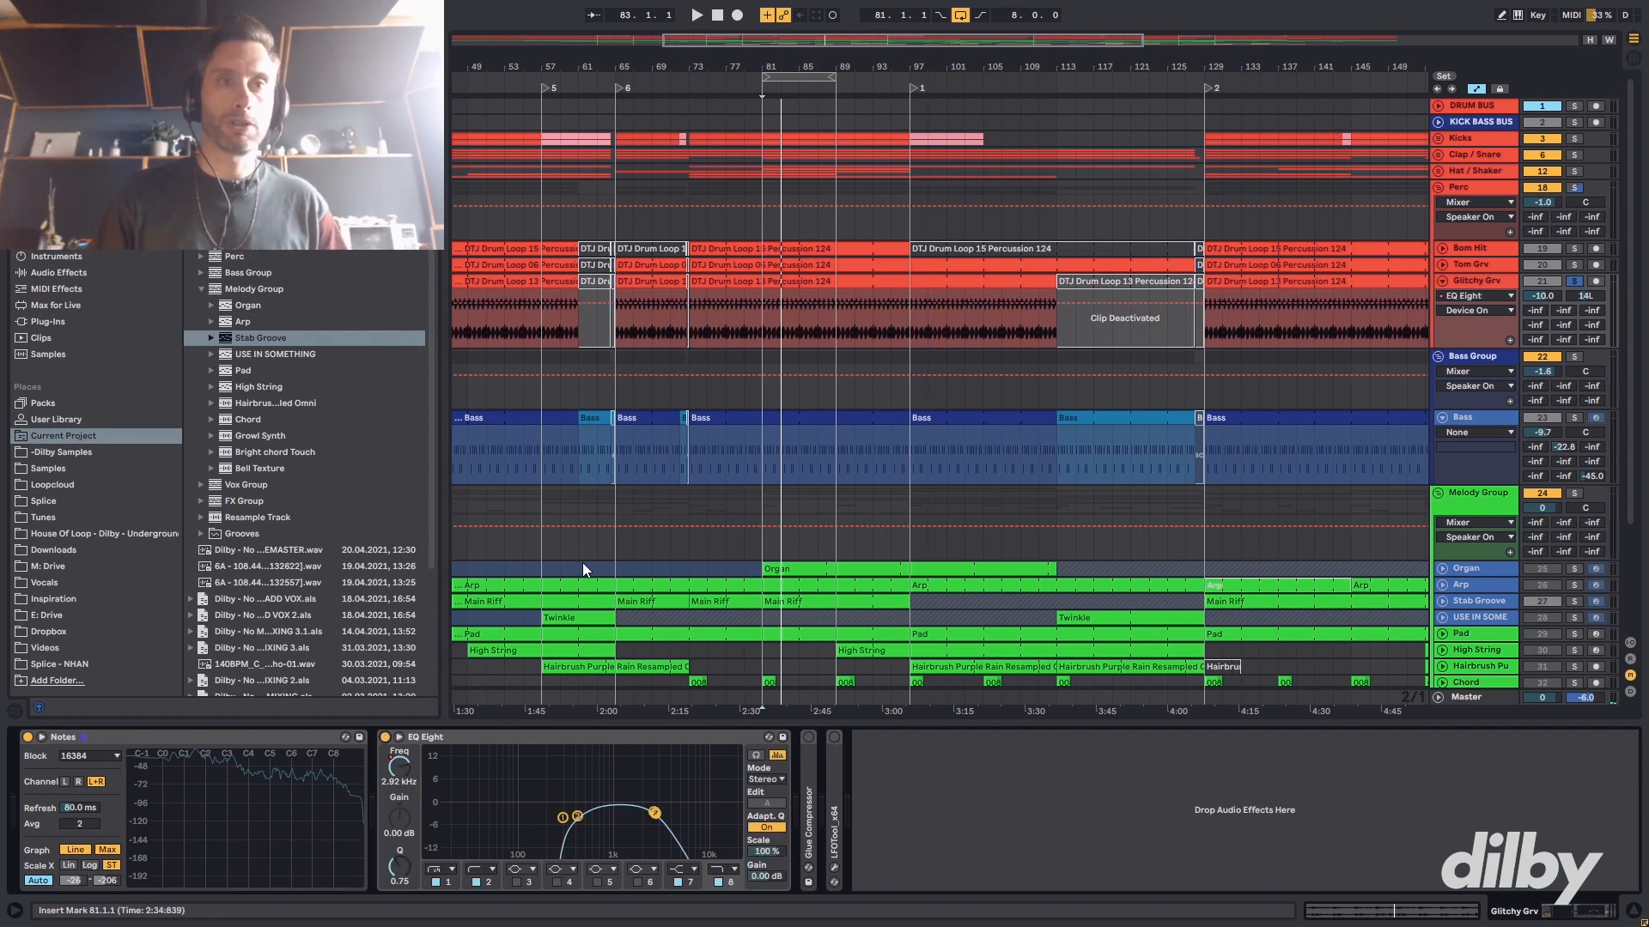
key("space")
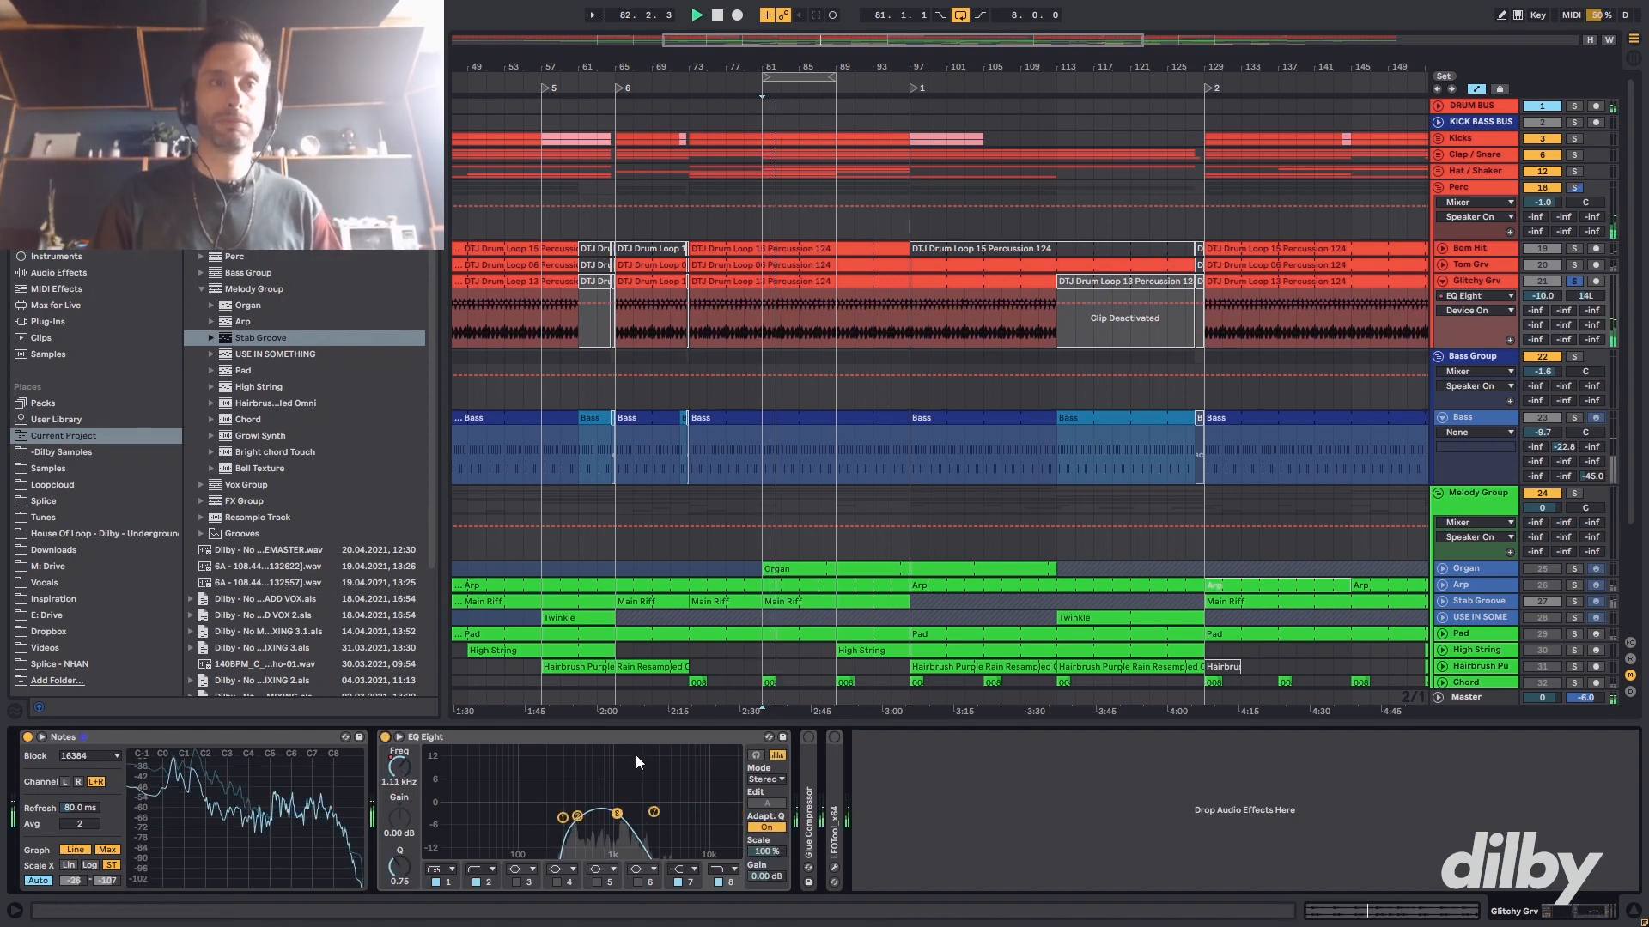
key("a")
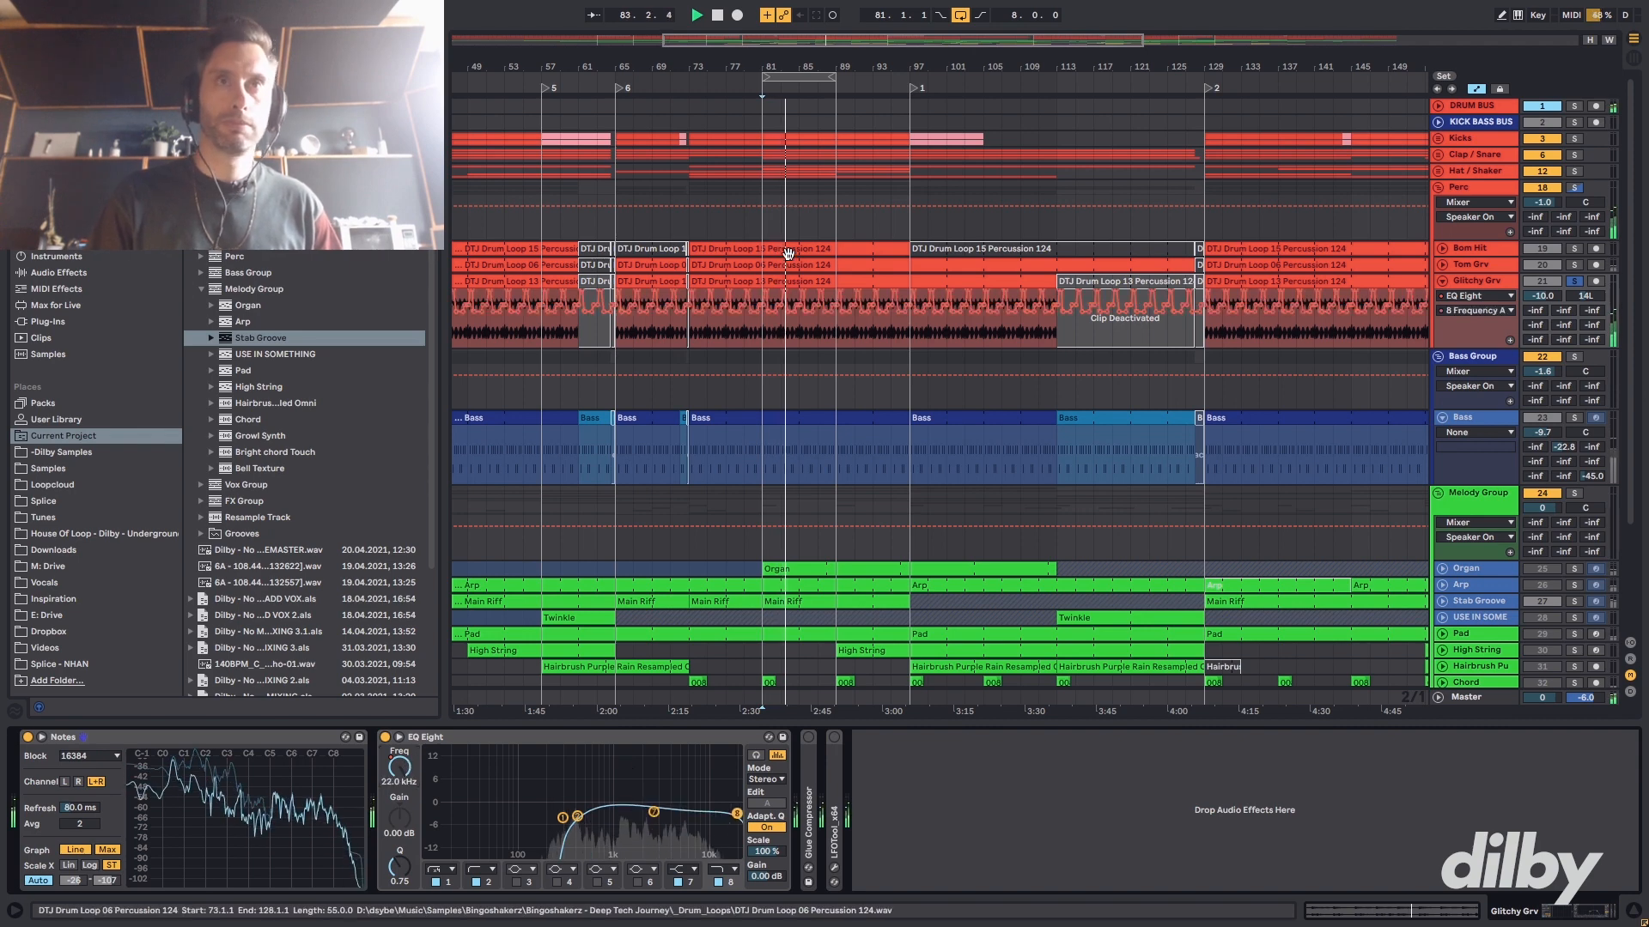
left_click_drag(808, 39, 835, 145)
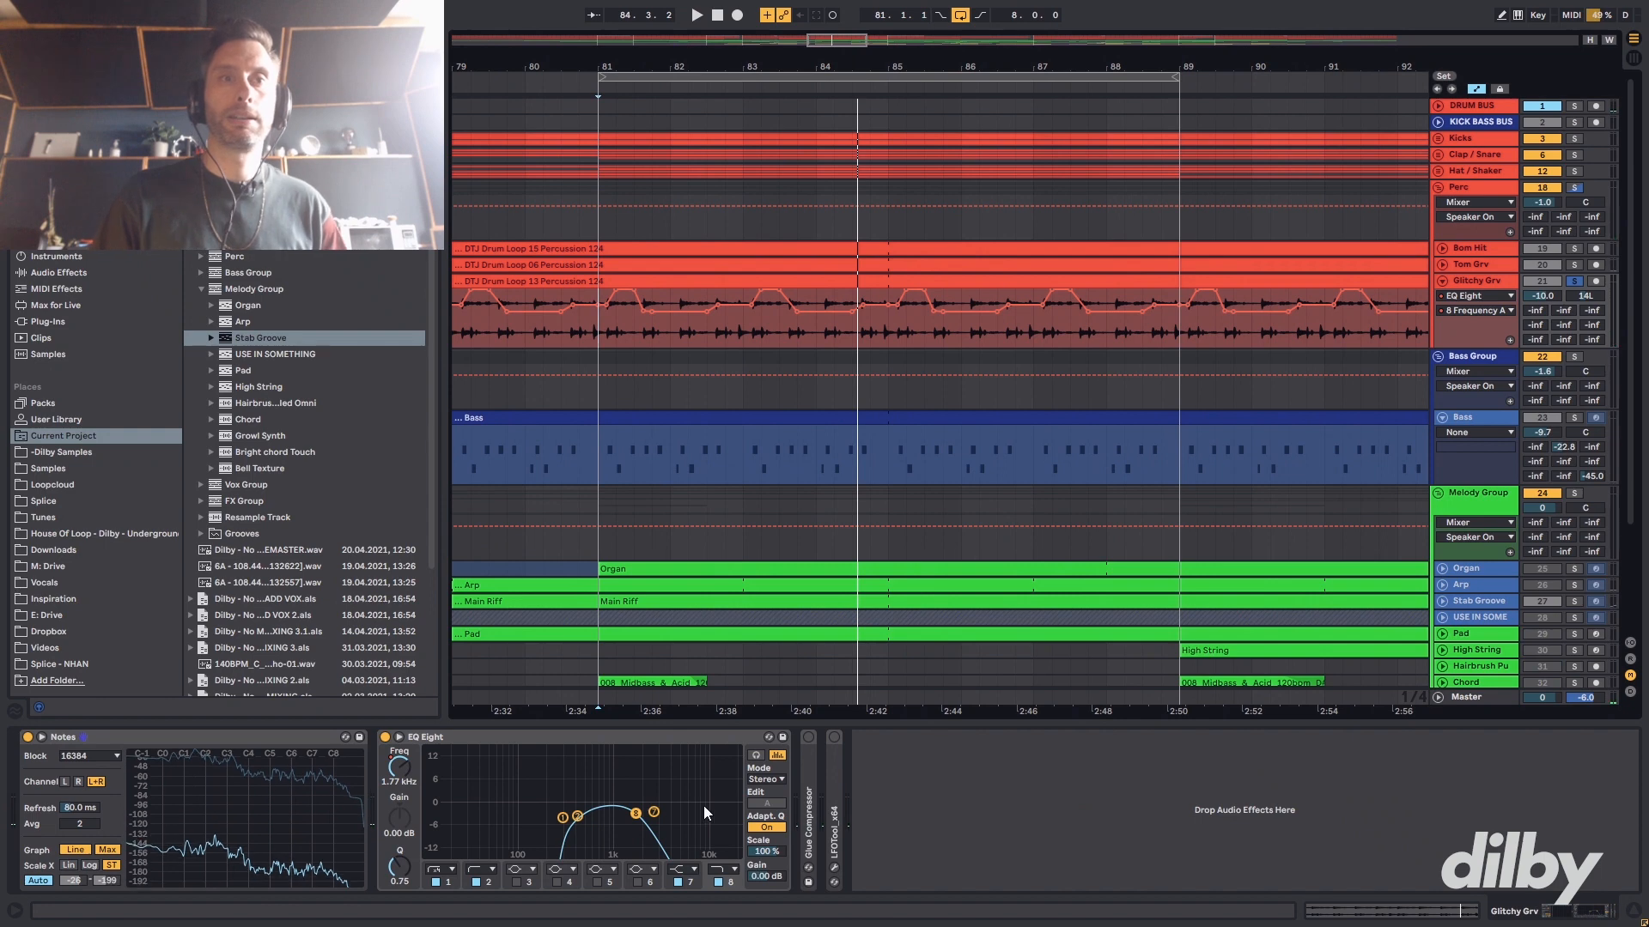
- Compare Glitchy Grv from bar 81 with EQ Eight off and on, first soloed and also with the kick, bass and Stab Groove
left_click_drag(1268, 66, 891, 42)
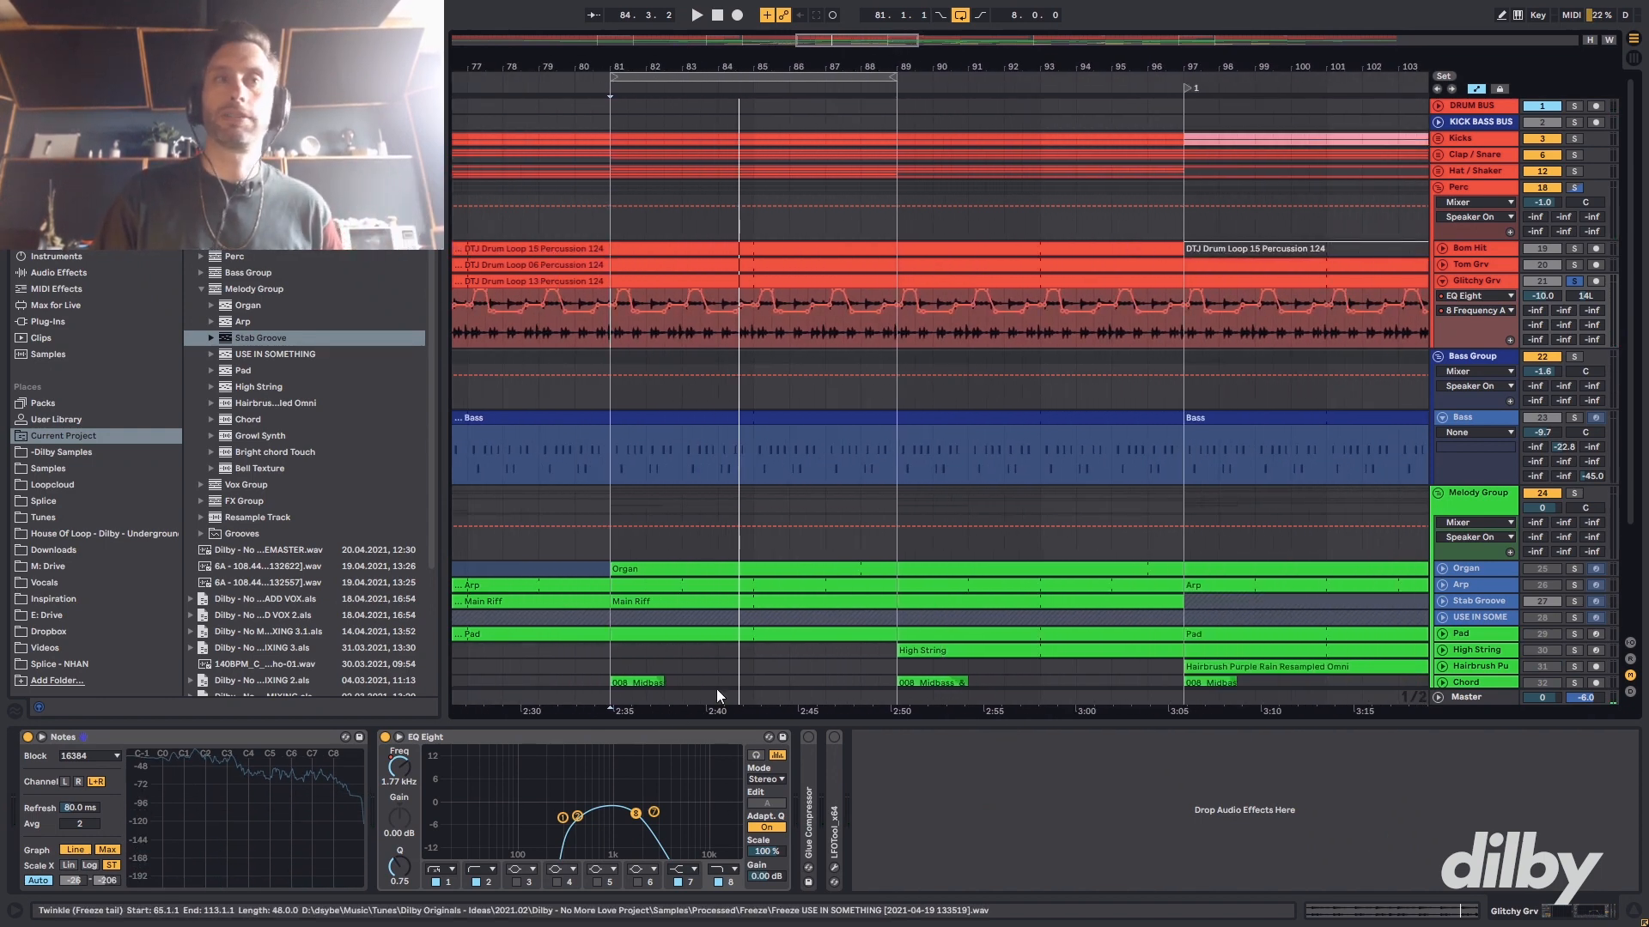
left_click(386, 736)
key("space")
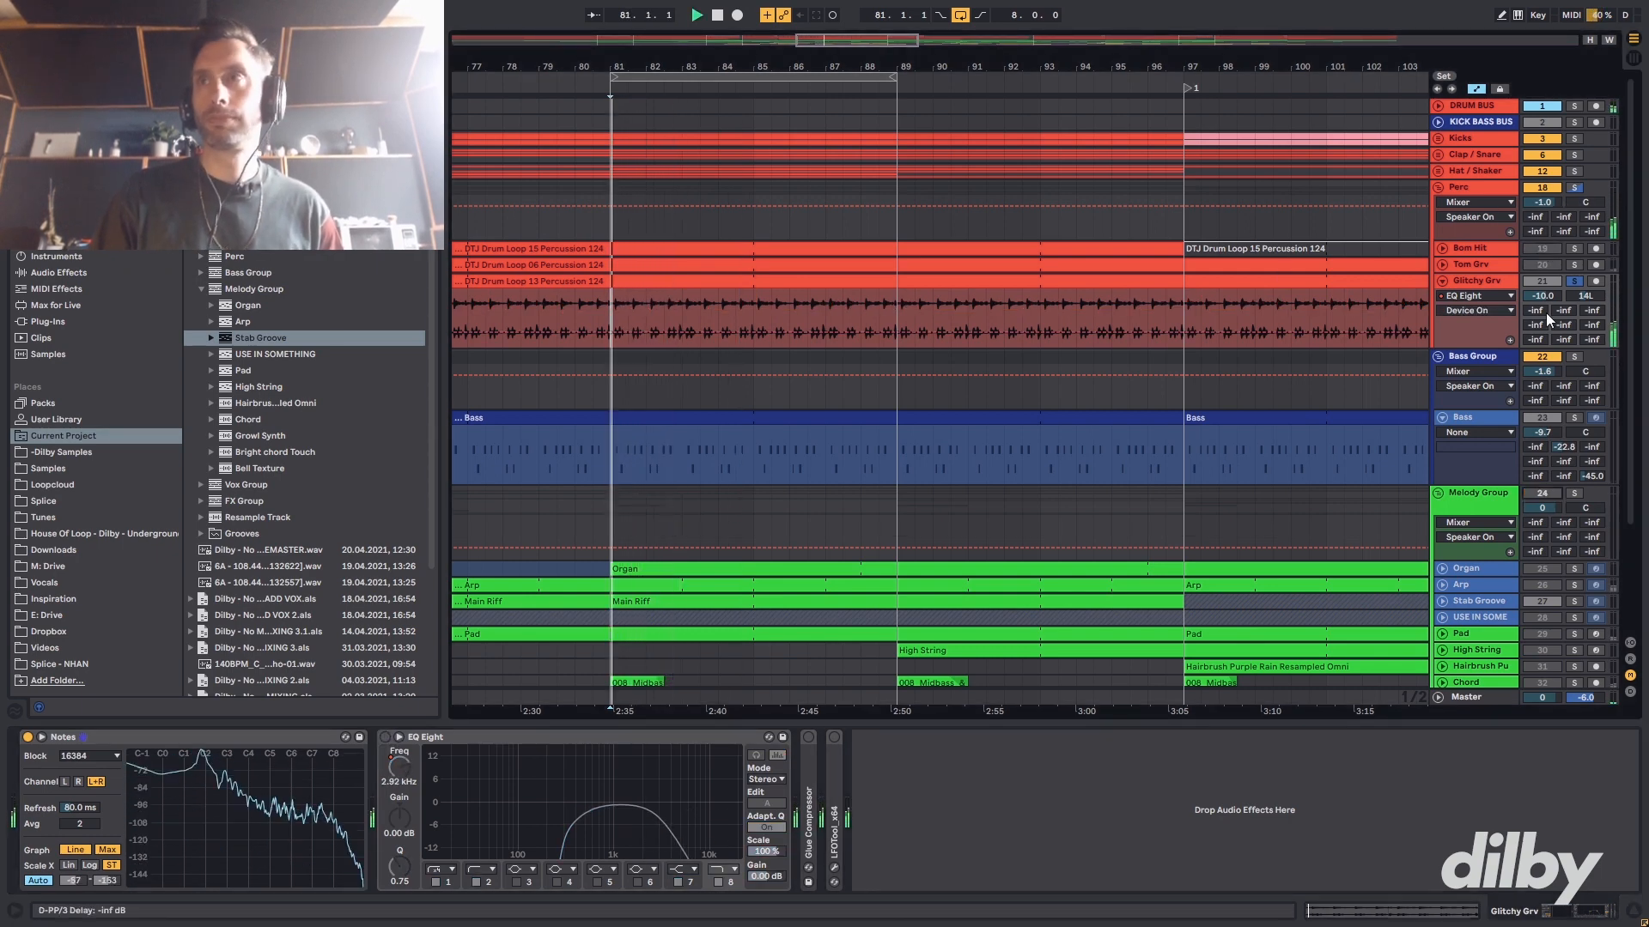
left_click(1575, 281)
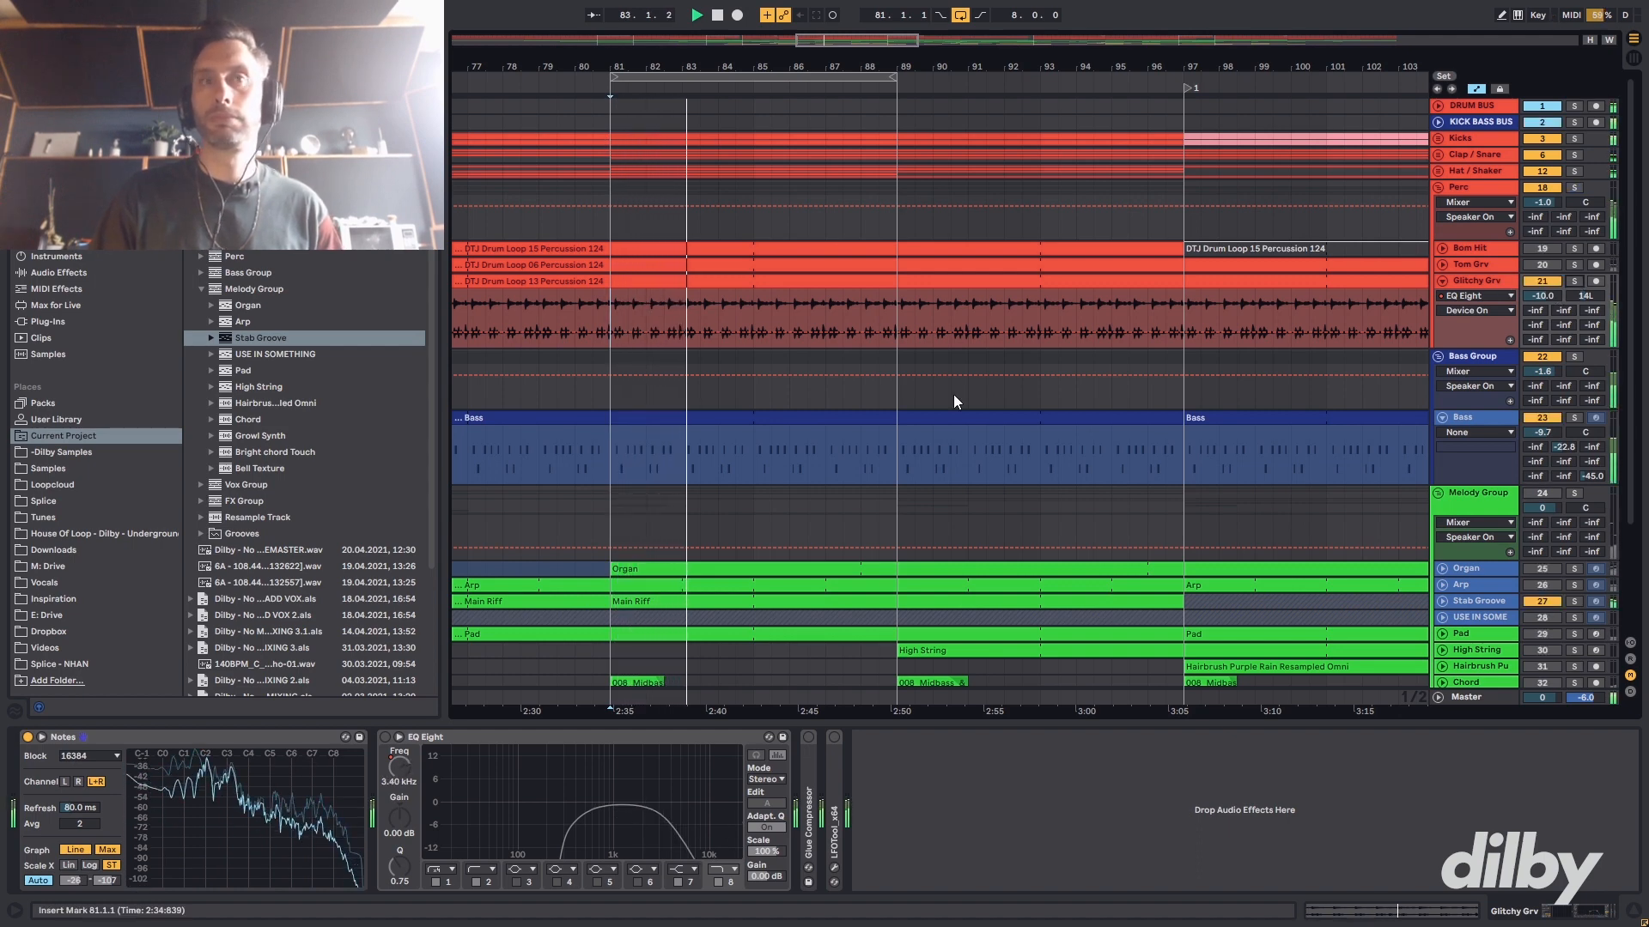
left_click(384, 738)
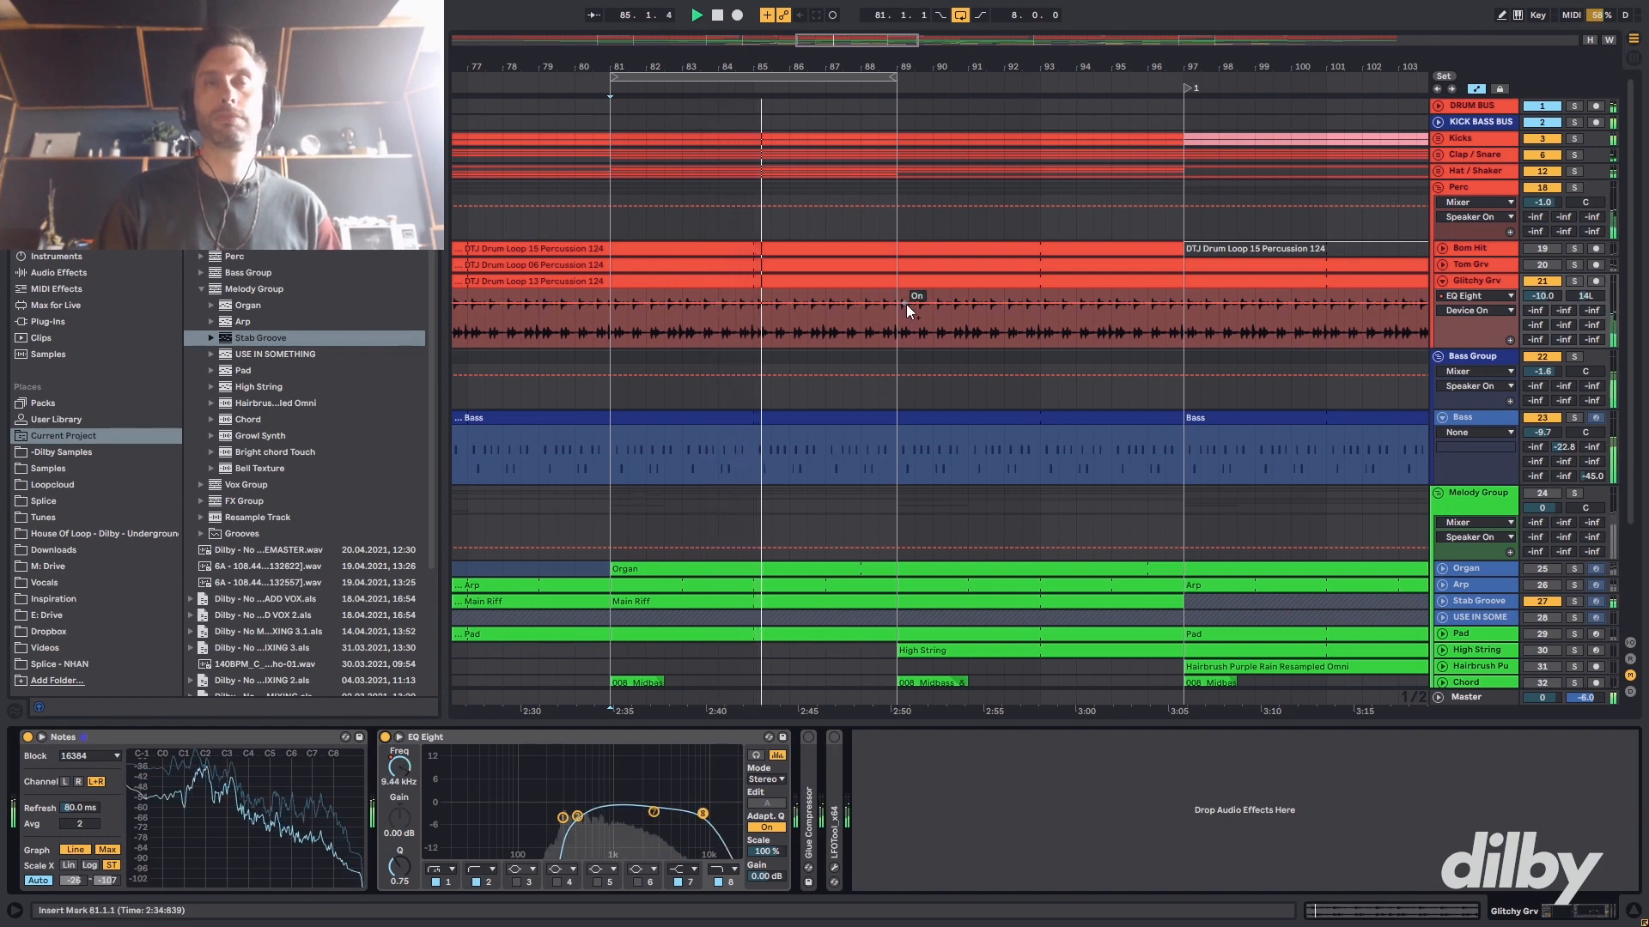
key("space")
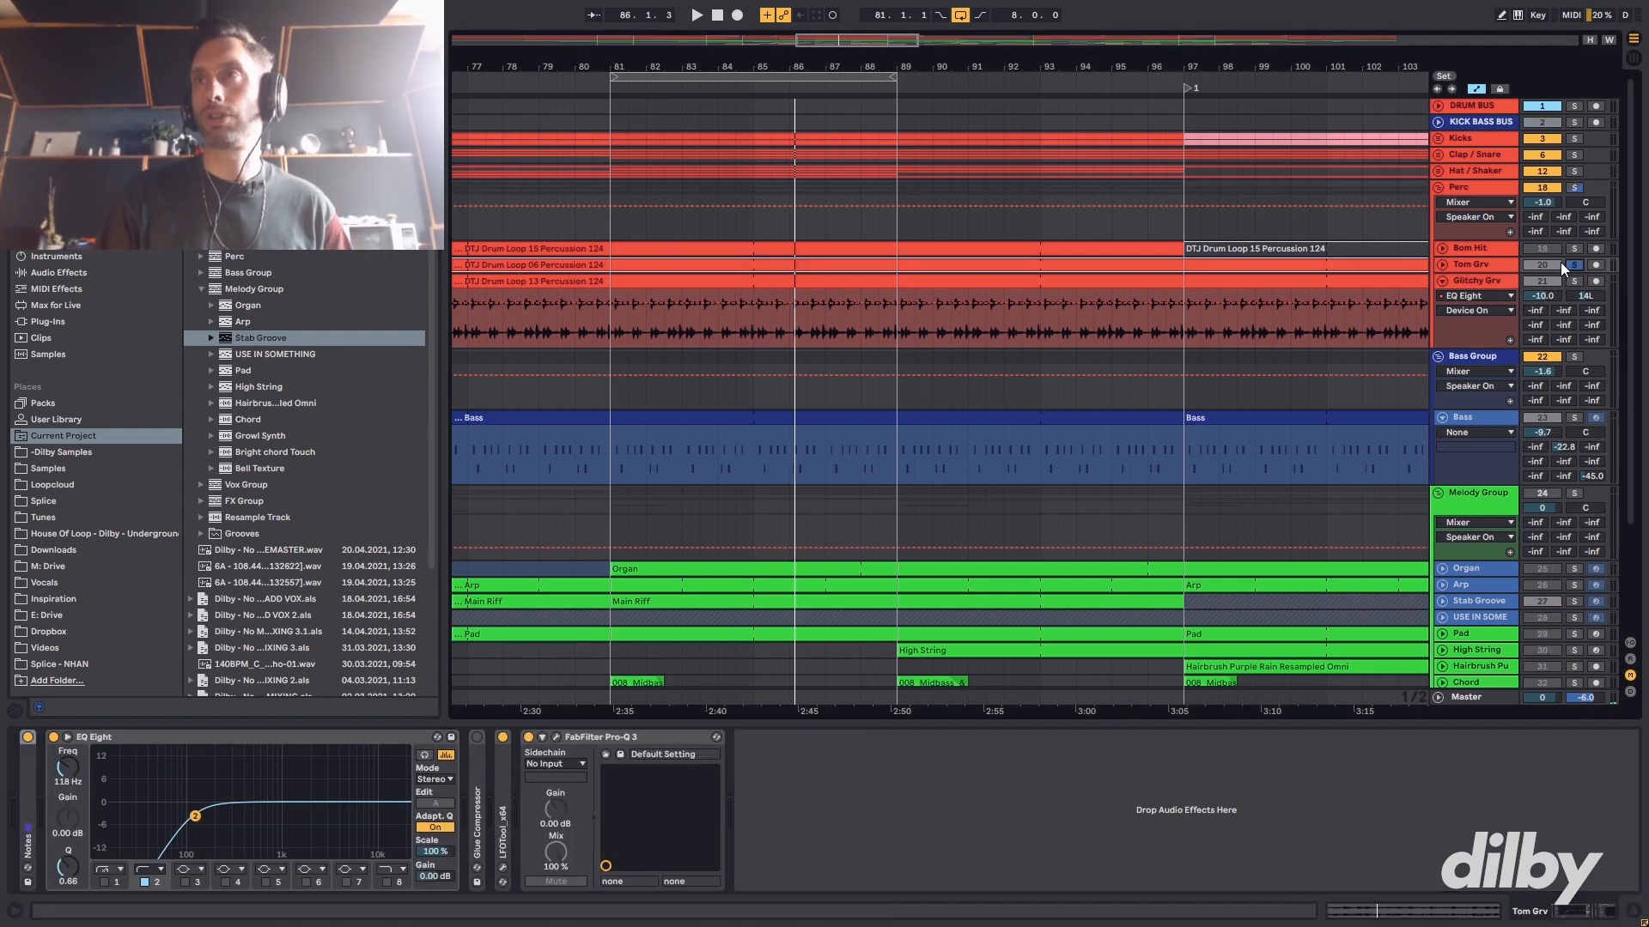
- Unfold the Tom Grv track, play its loop from bar 81 and review the clip's volume envelope
left_click(1441, 265)
left_click(615, 296)
key("space")
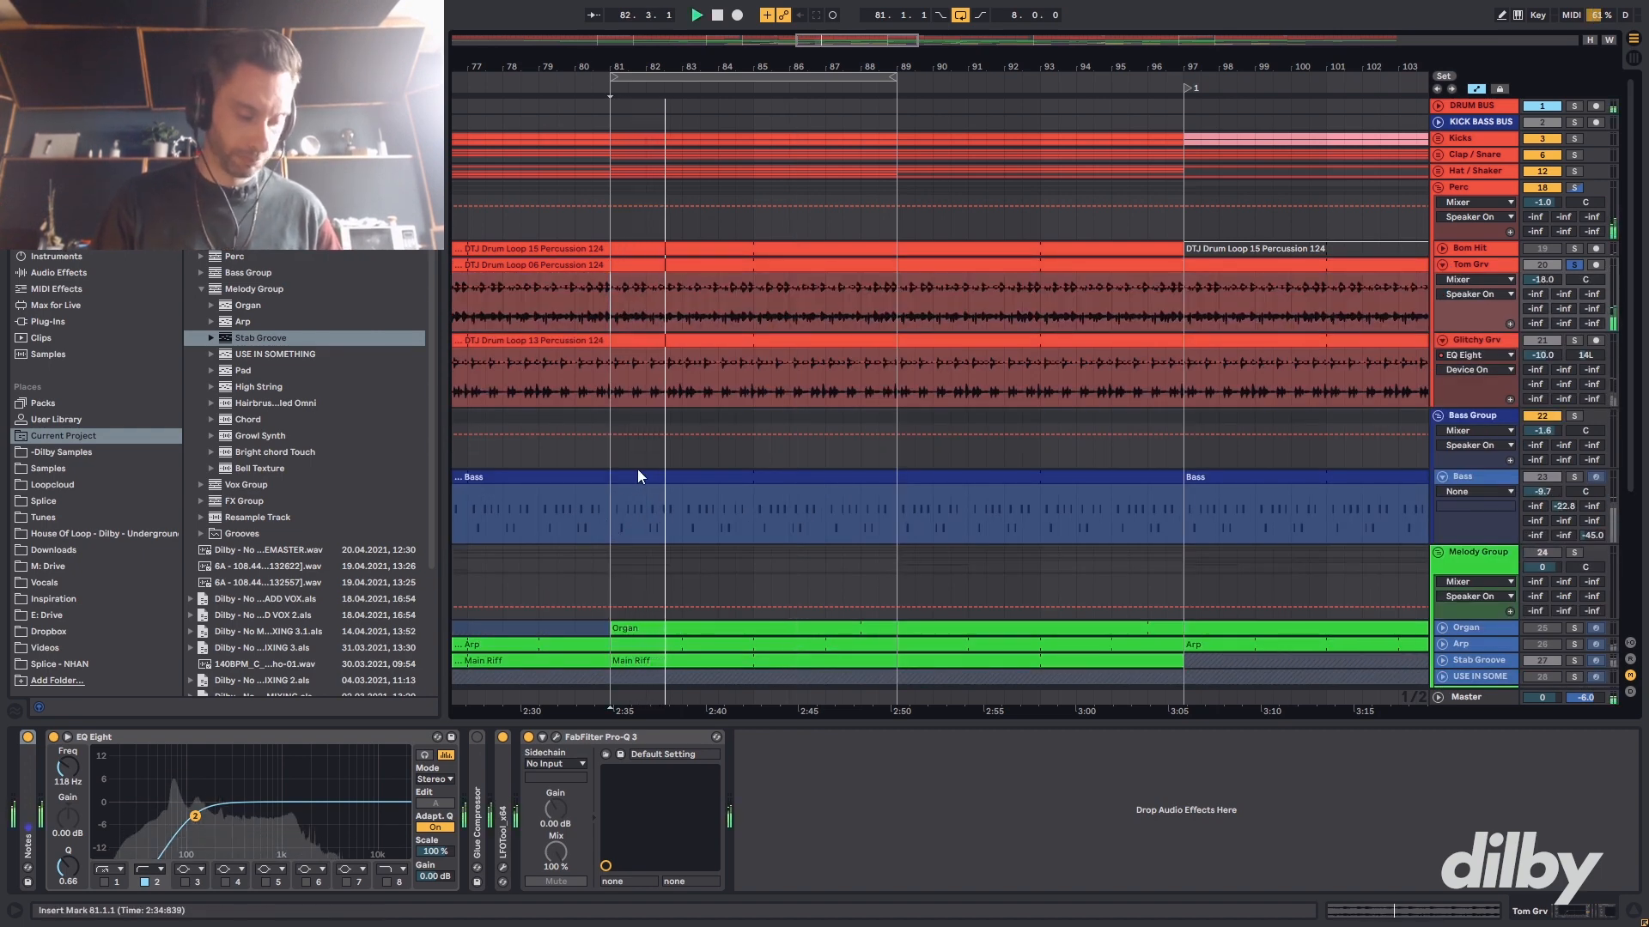
key("shift+Tab")
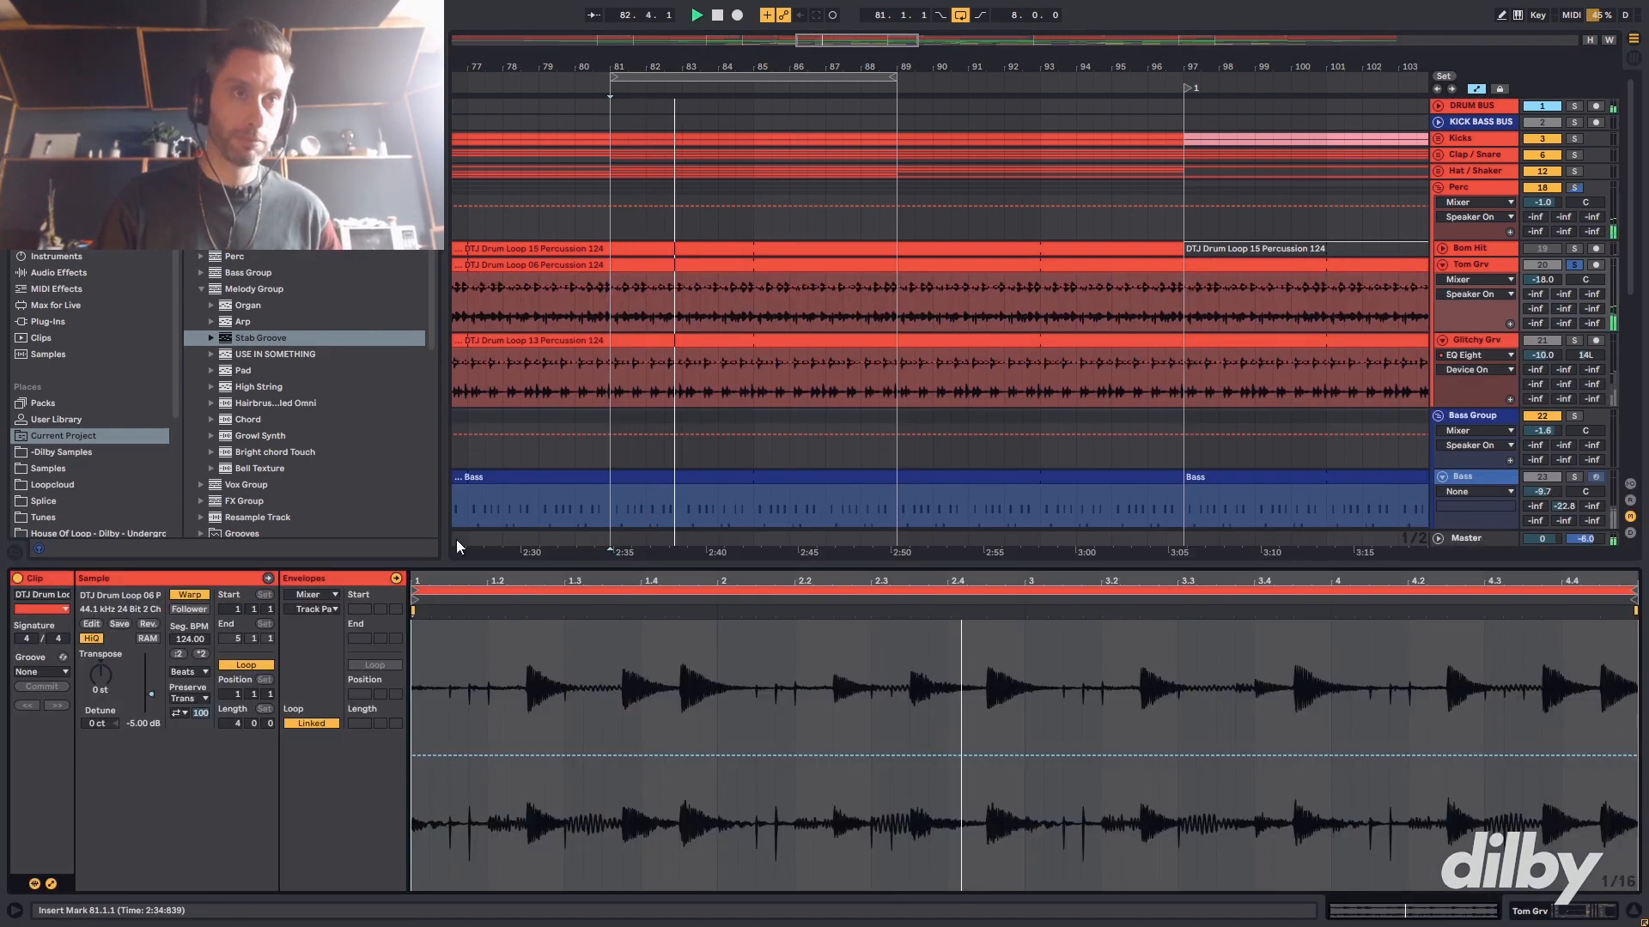
left_click(152, 695)
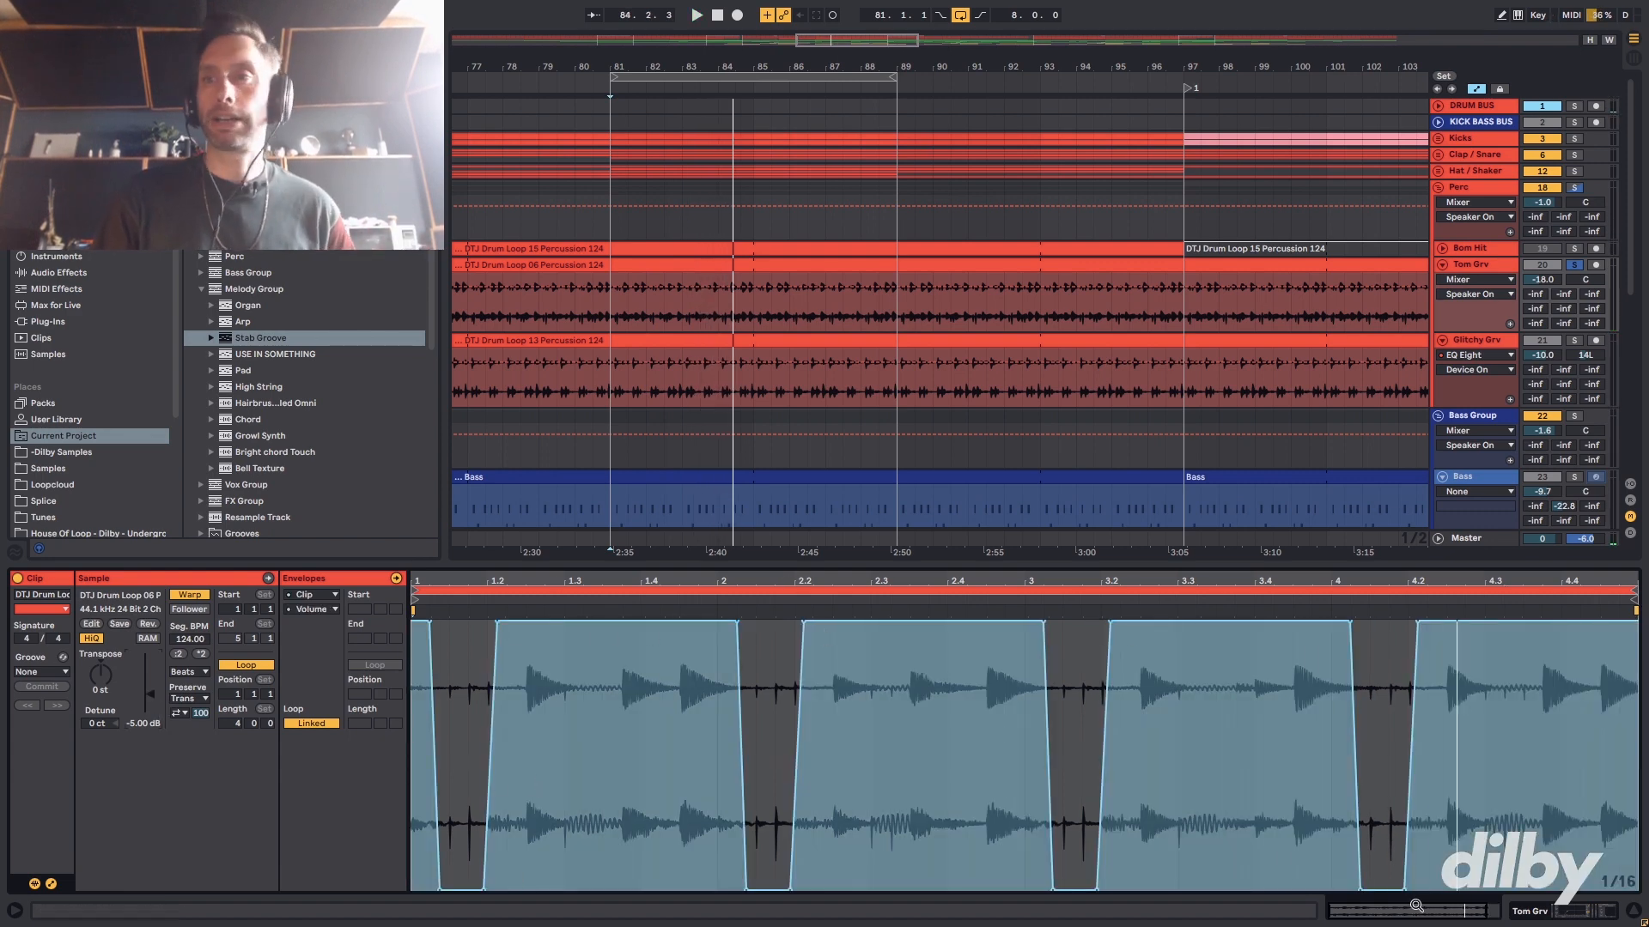
left_click_drag(1133, 582, 1086, 571)
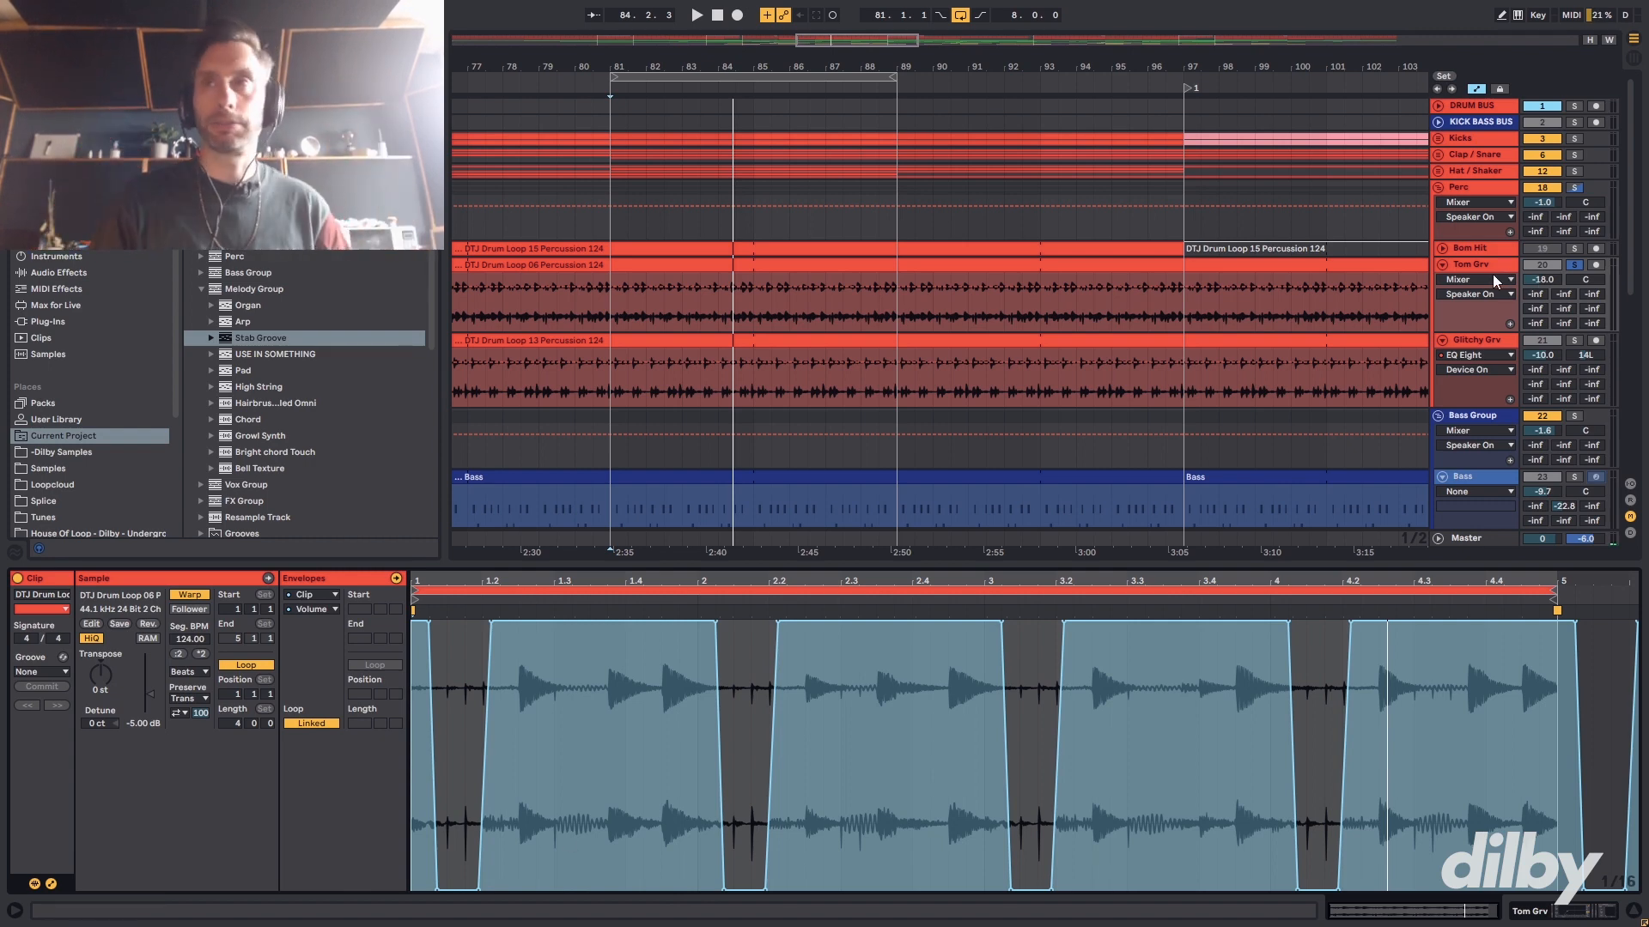
- Solo Glitchy Grv and Kicks along with Tom Grv and audition how the grooves interlock
left_click(1574, 340)
key("space")
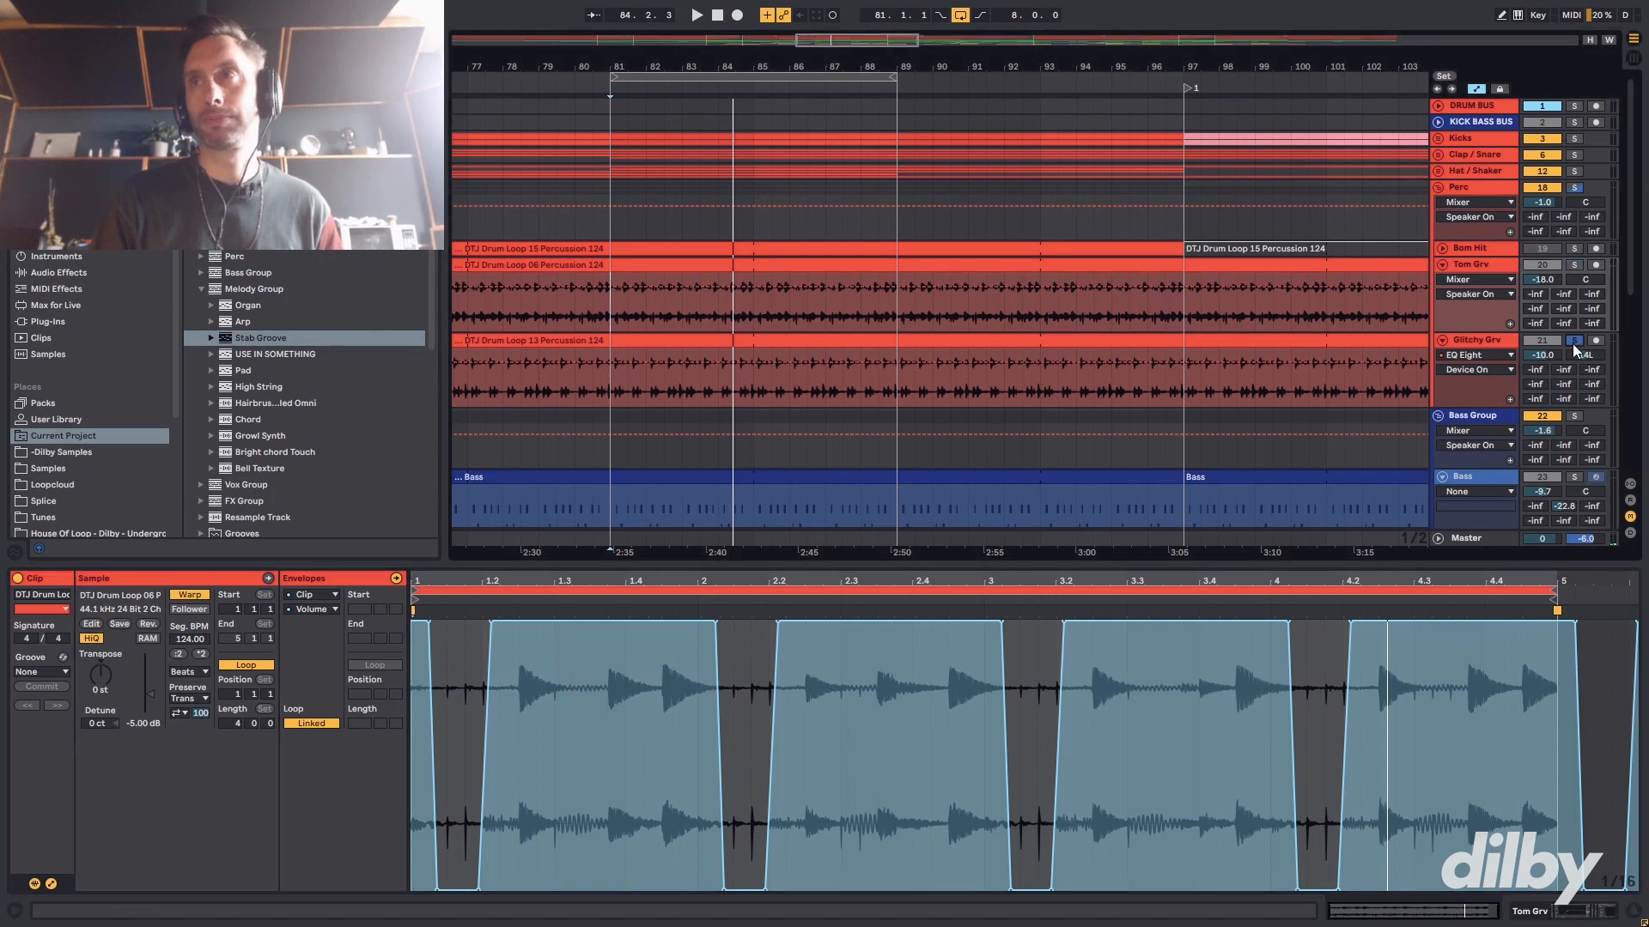
left_click(1573, 139)
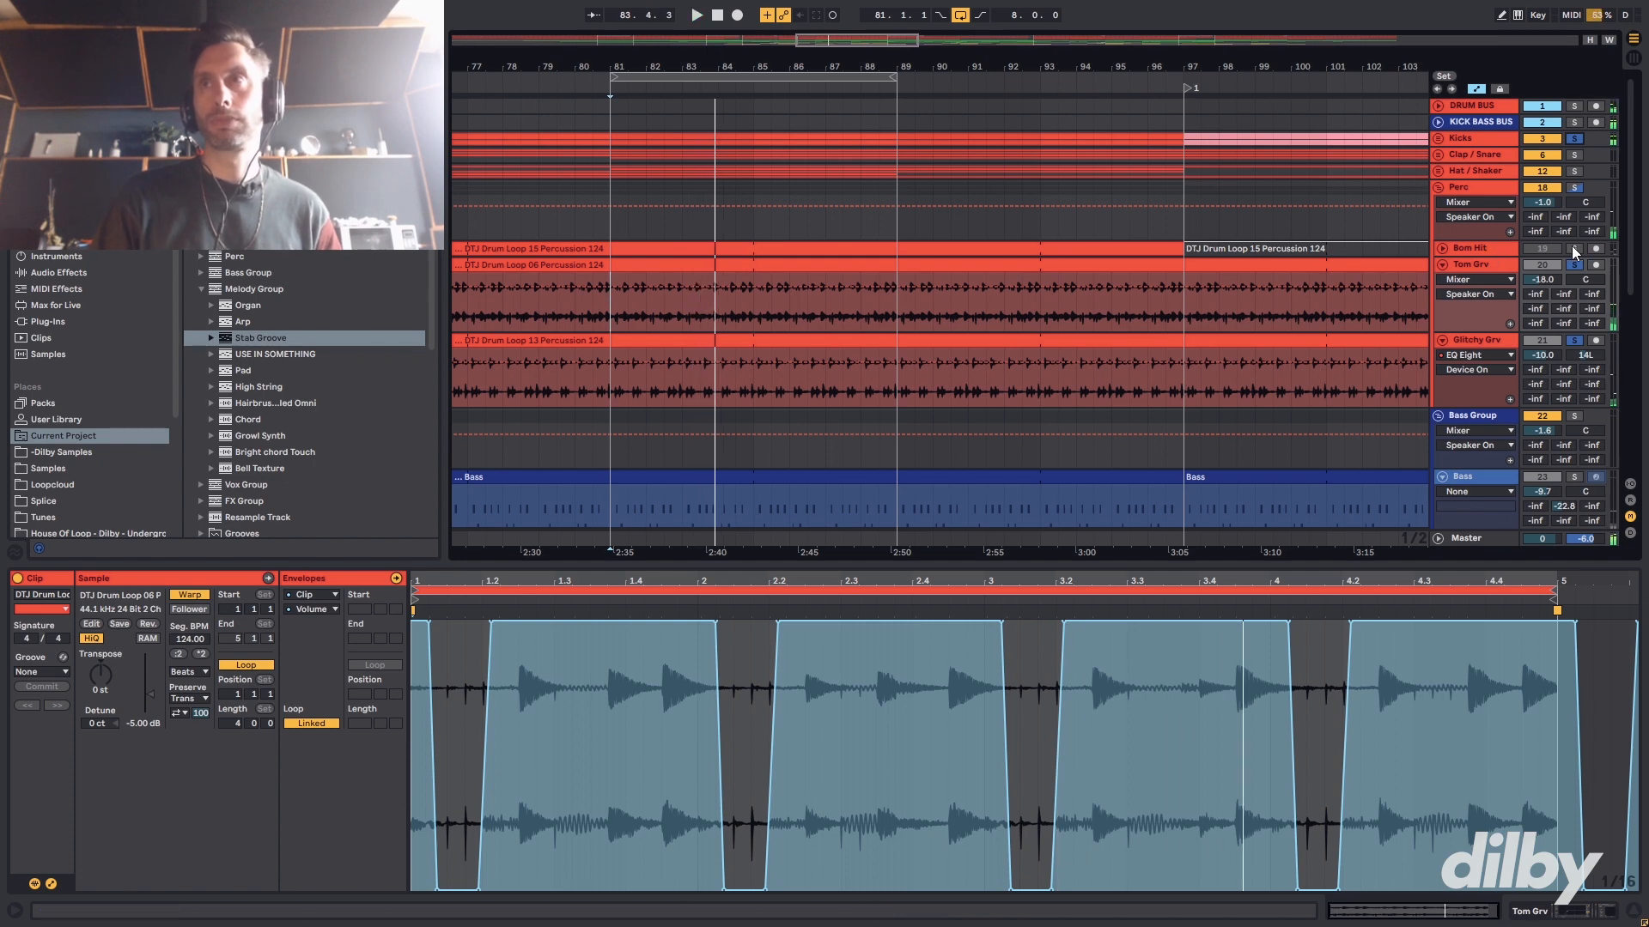
- Open the Bom Hit loop clip, unfold its track, play it soloed from bar 81 and review its clip volume envelope
left_click(1290, 249)
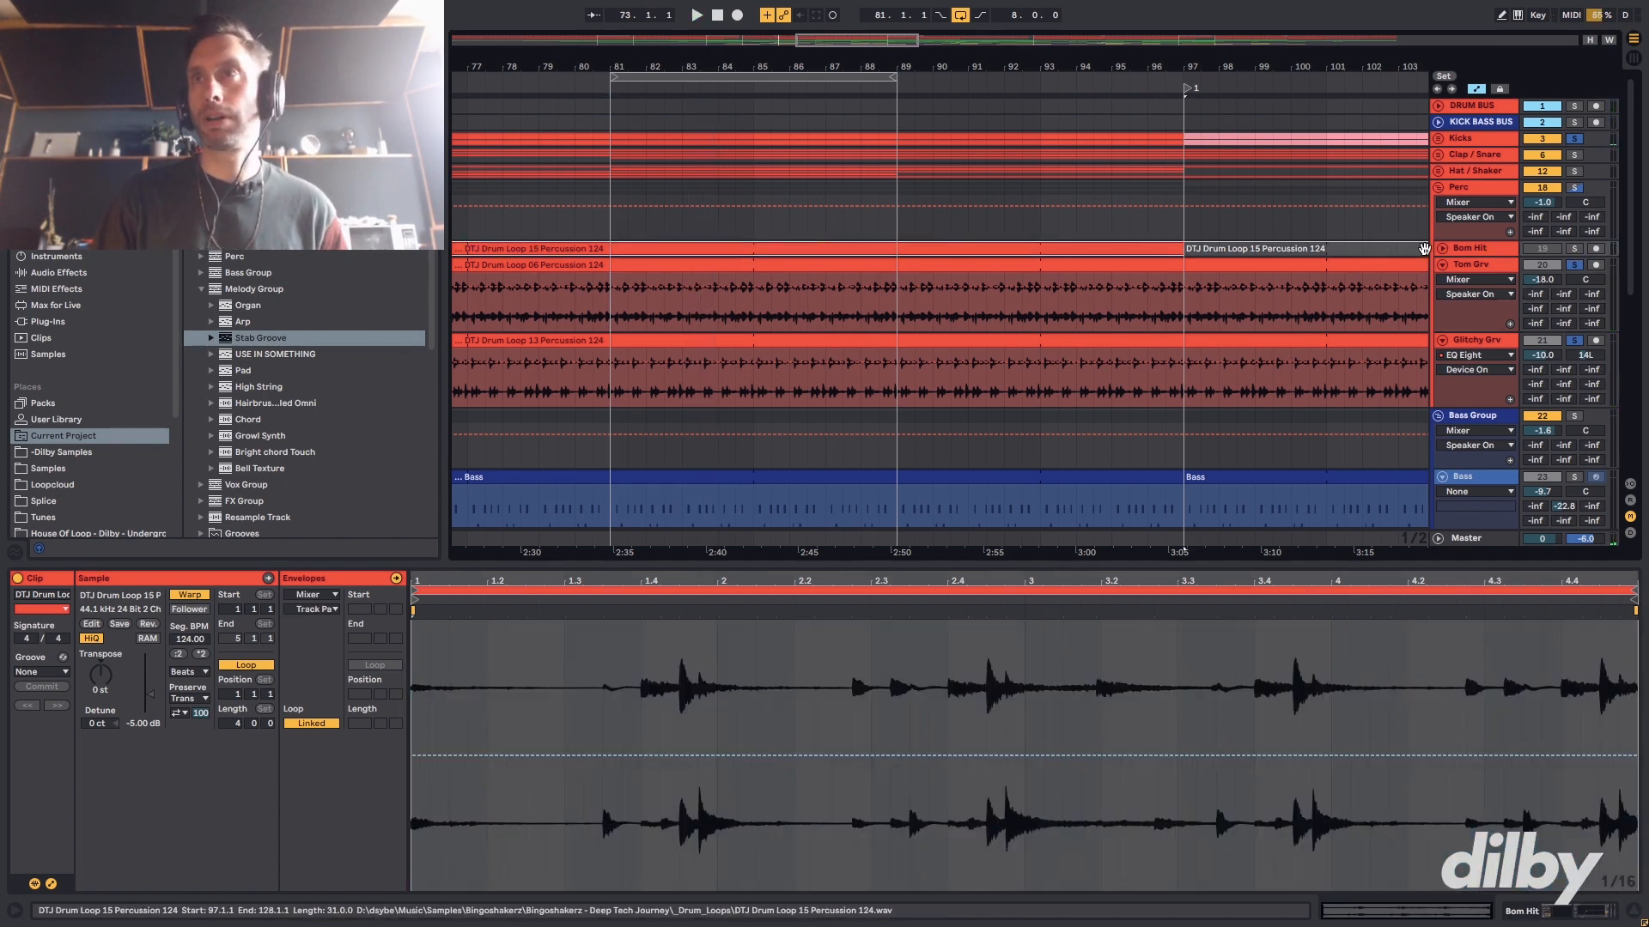
left_click(1443, 249)
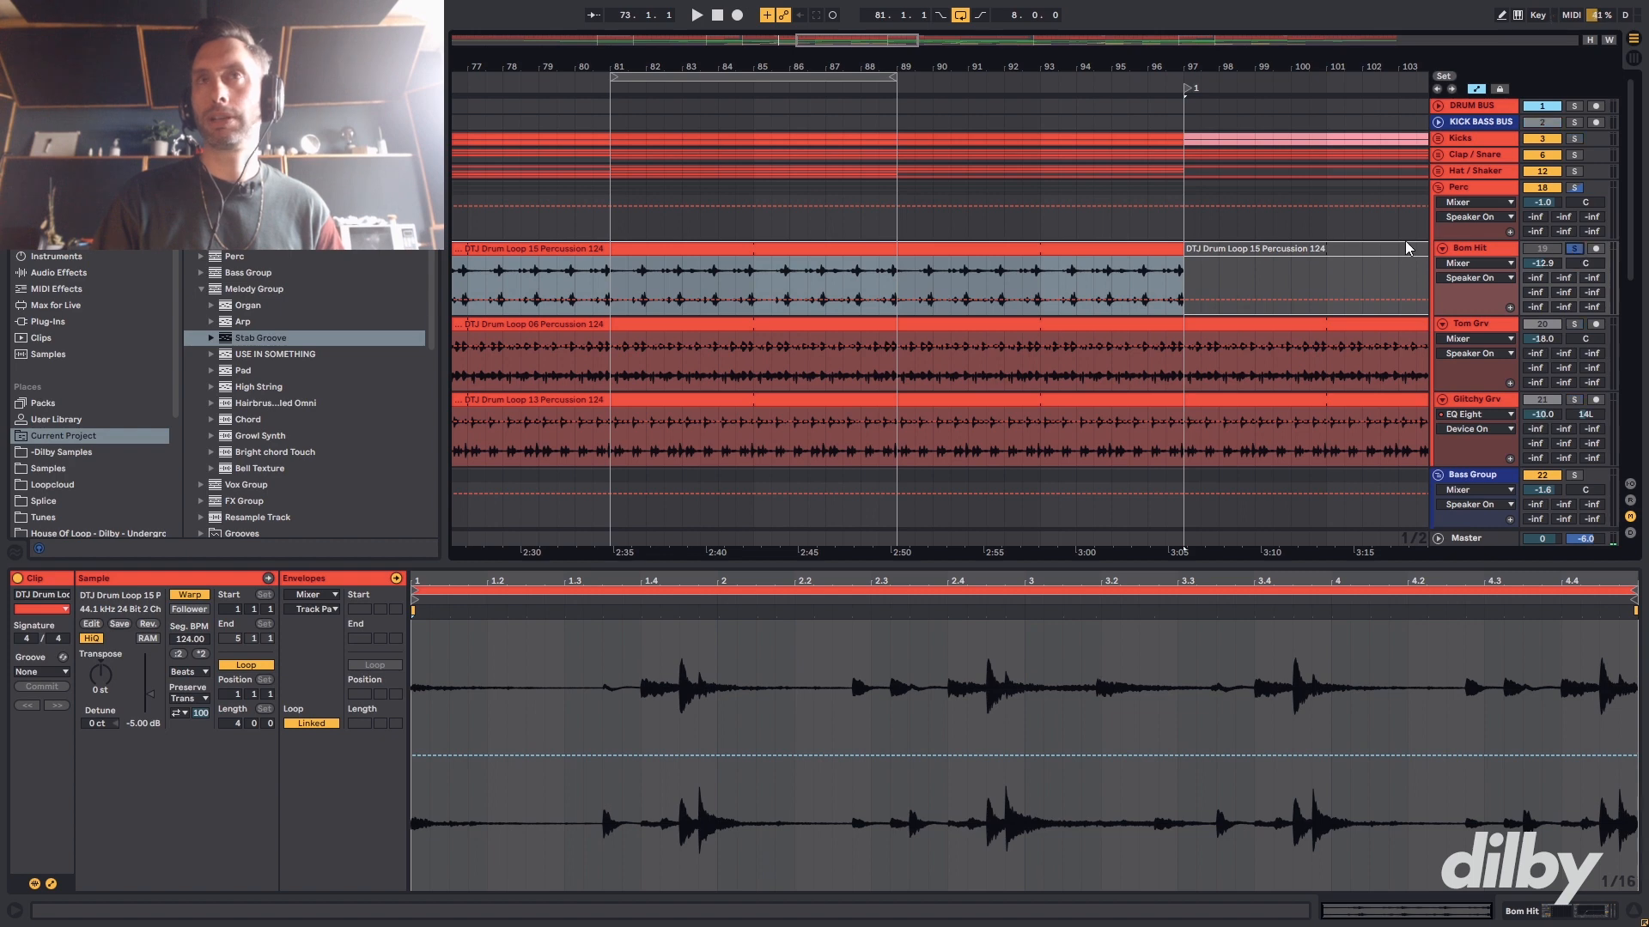
left_click(935, 275)
key("space")
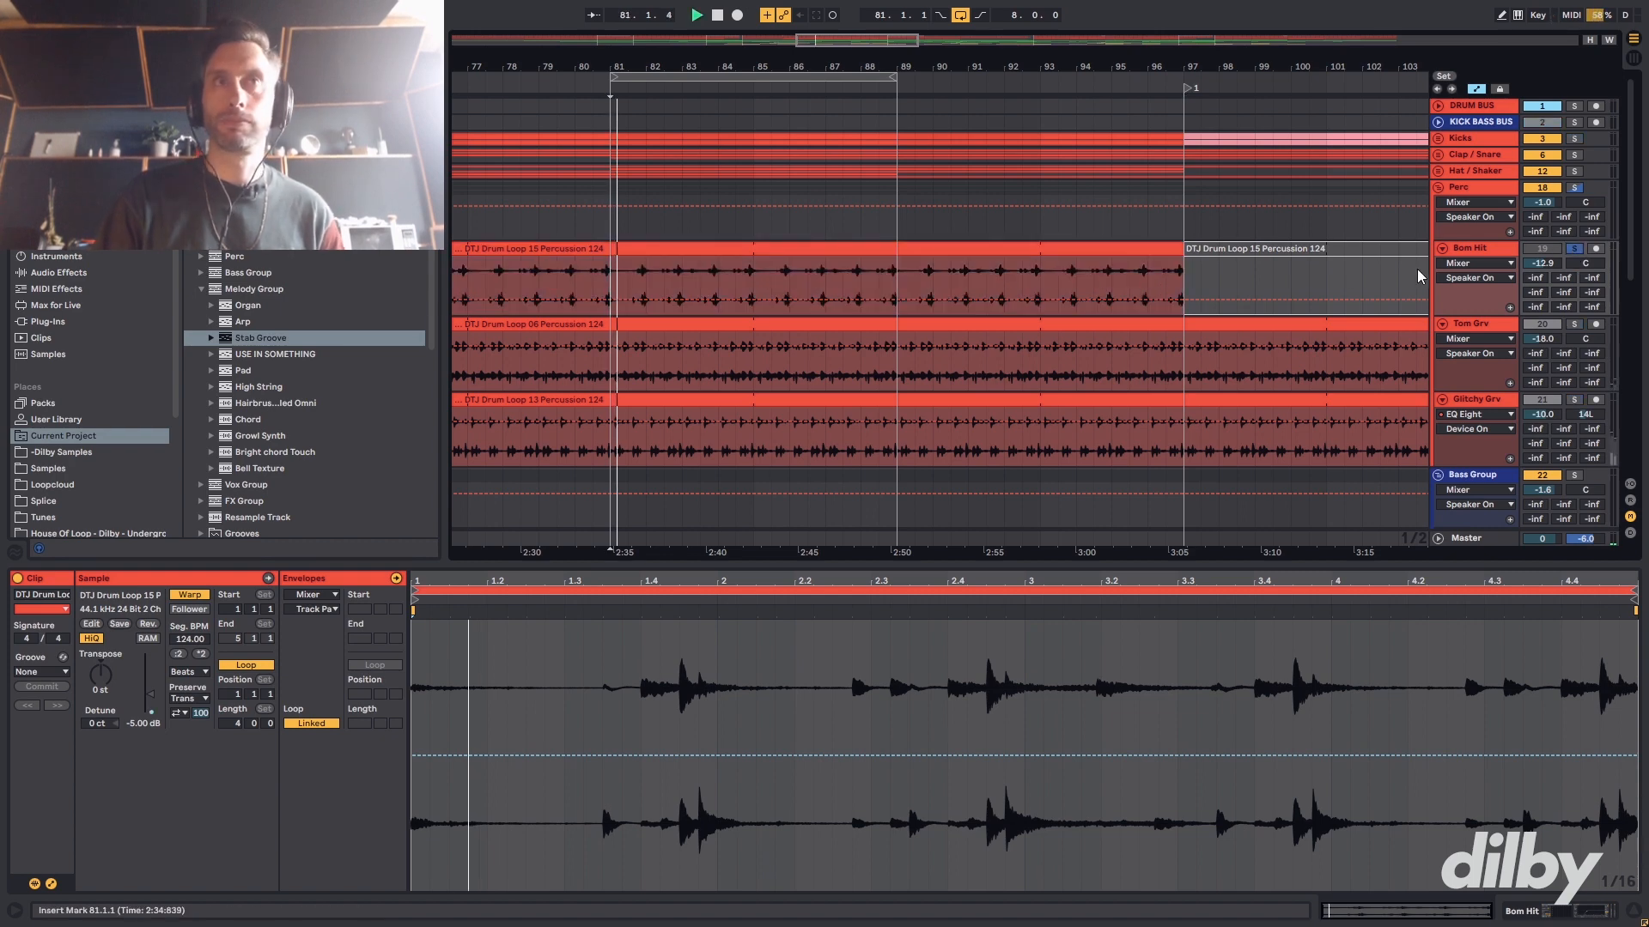
left_click(1535, 250)
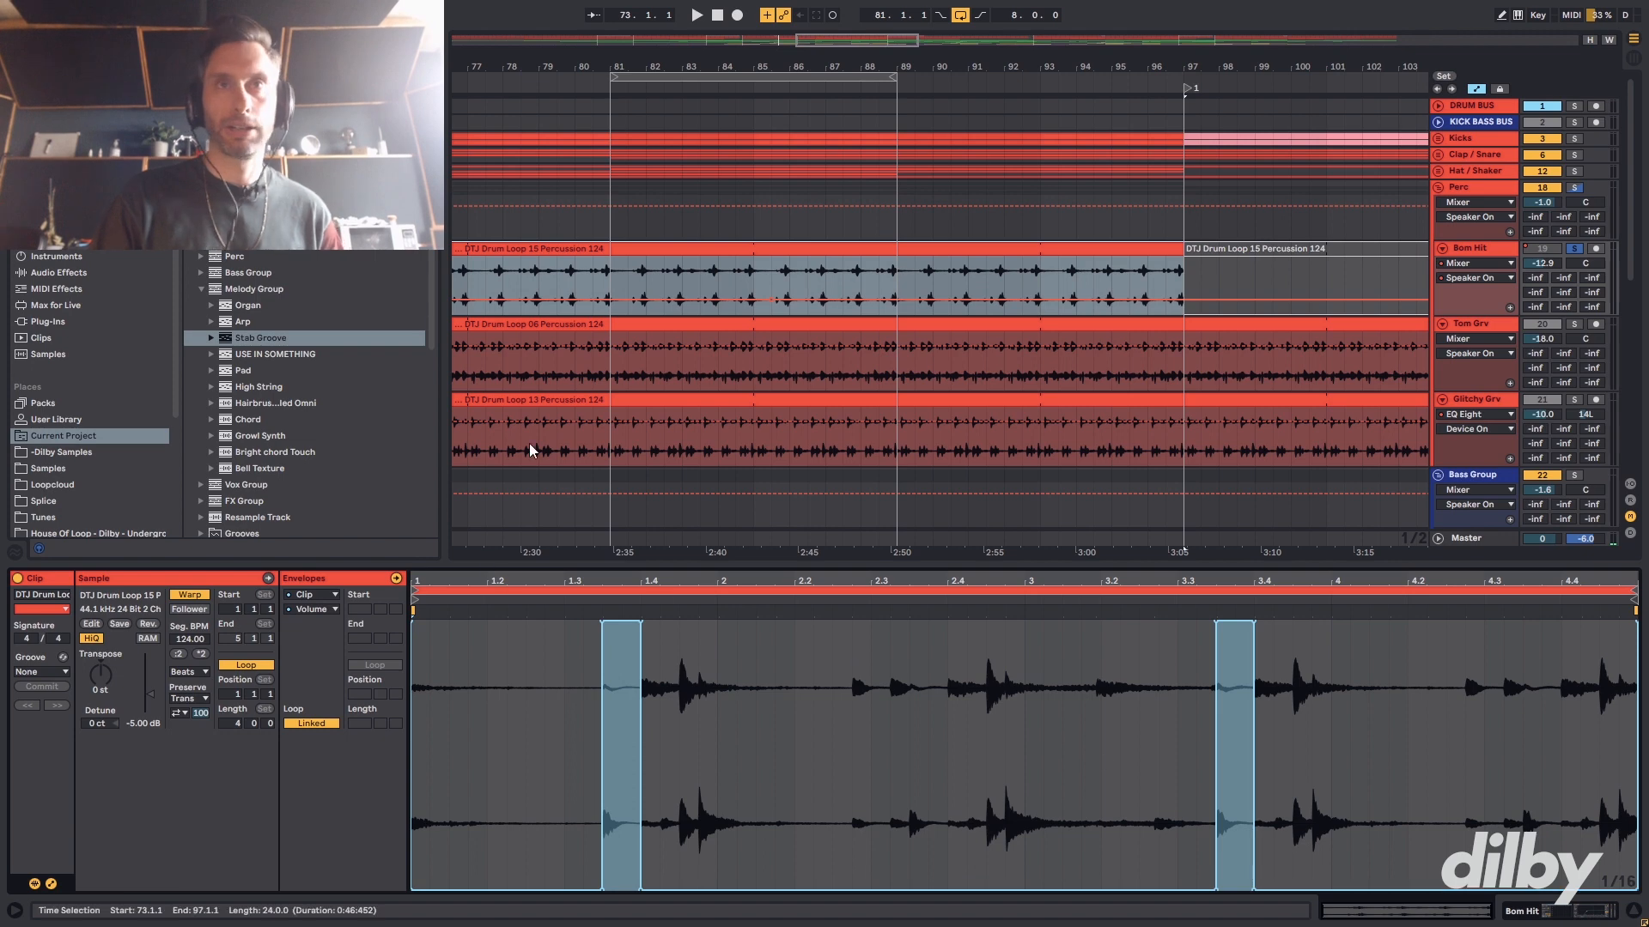
- Audition the Bom Hit loop with its clip volume envelope and with the envelope fully opened, undoing the envelope change
key("space")
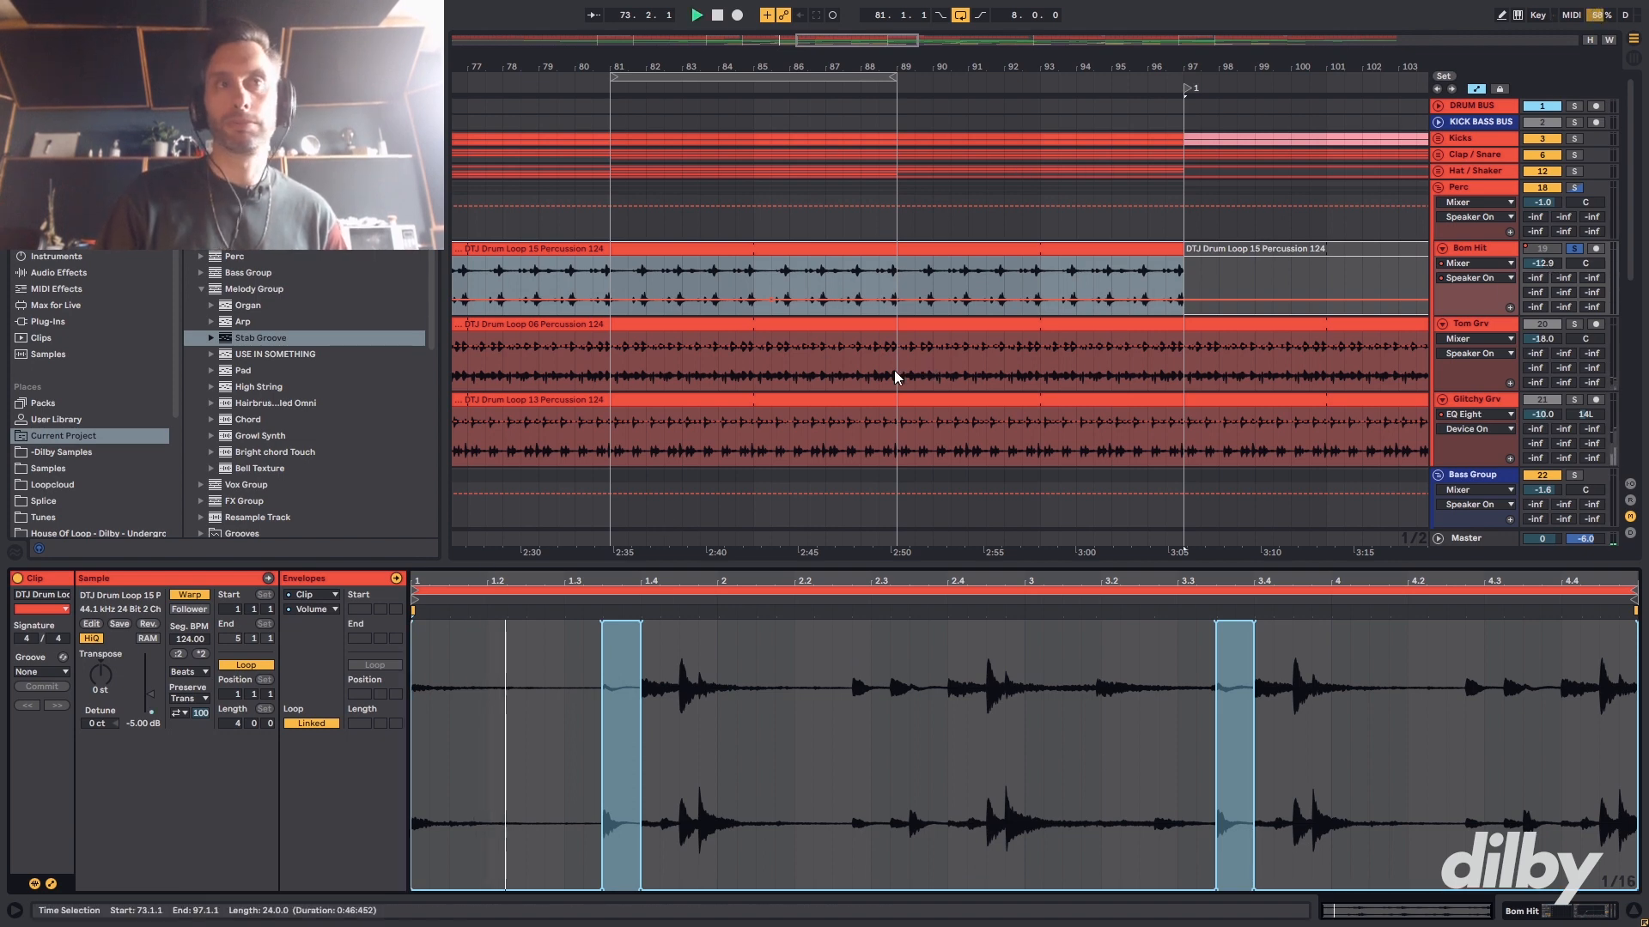
left_click(1573, 597)
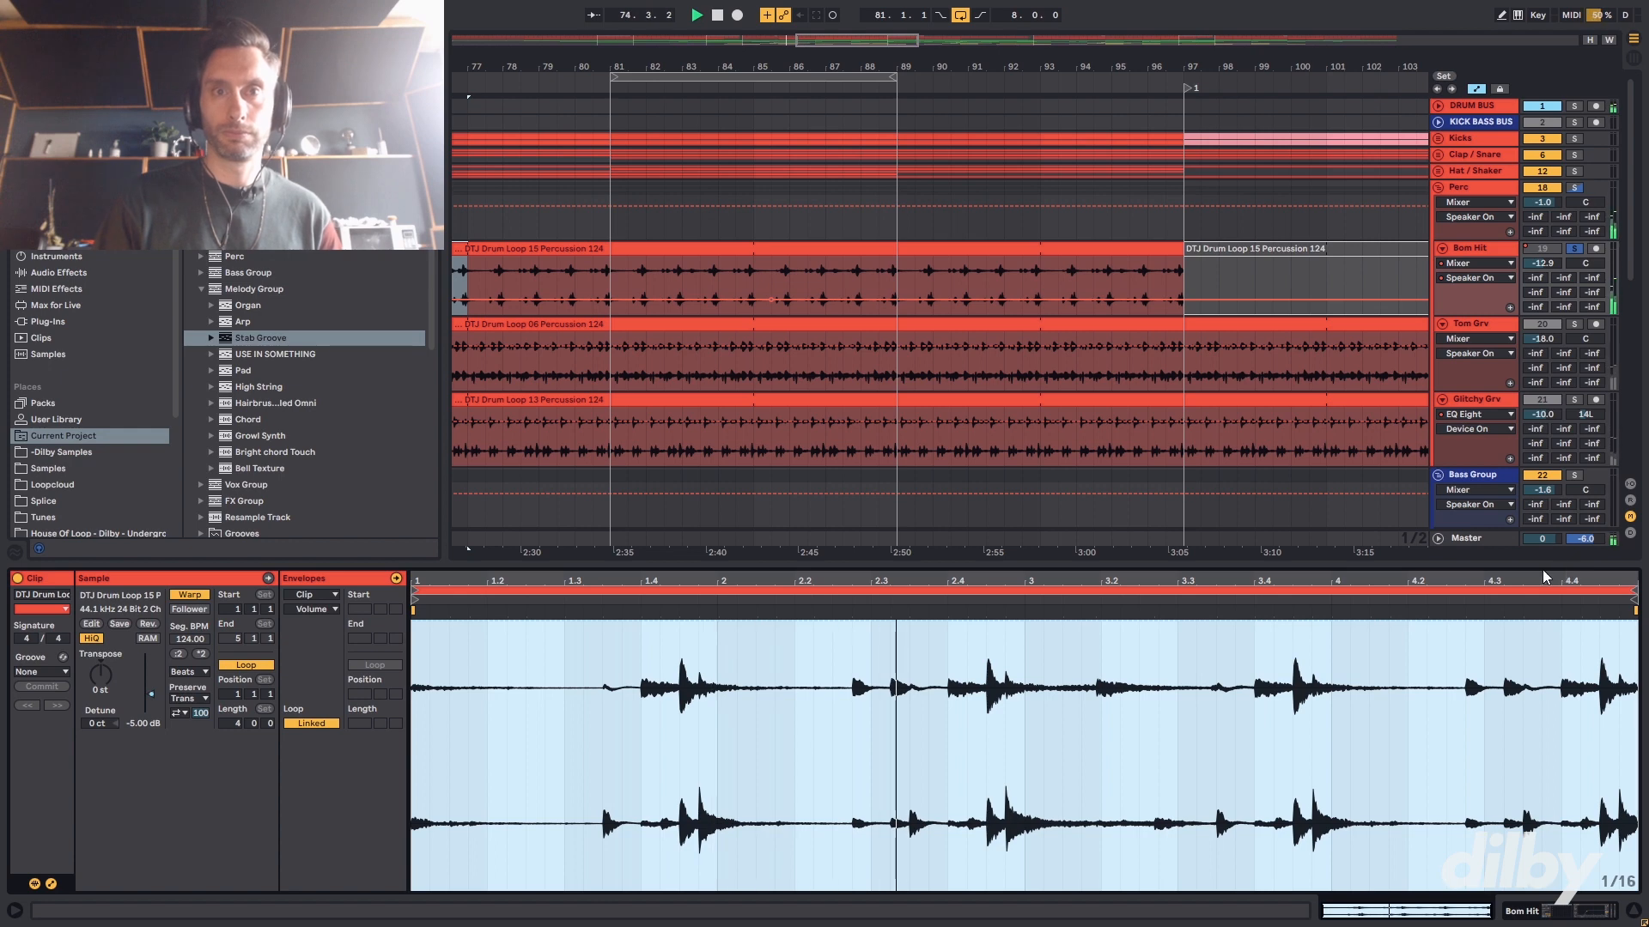
key("space")
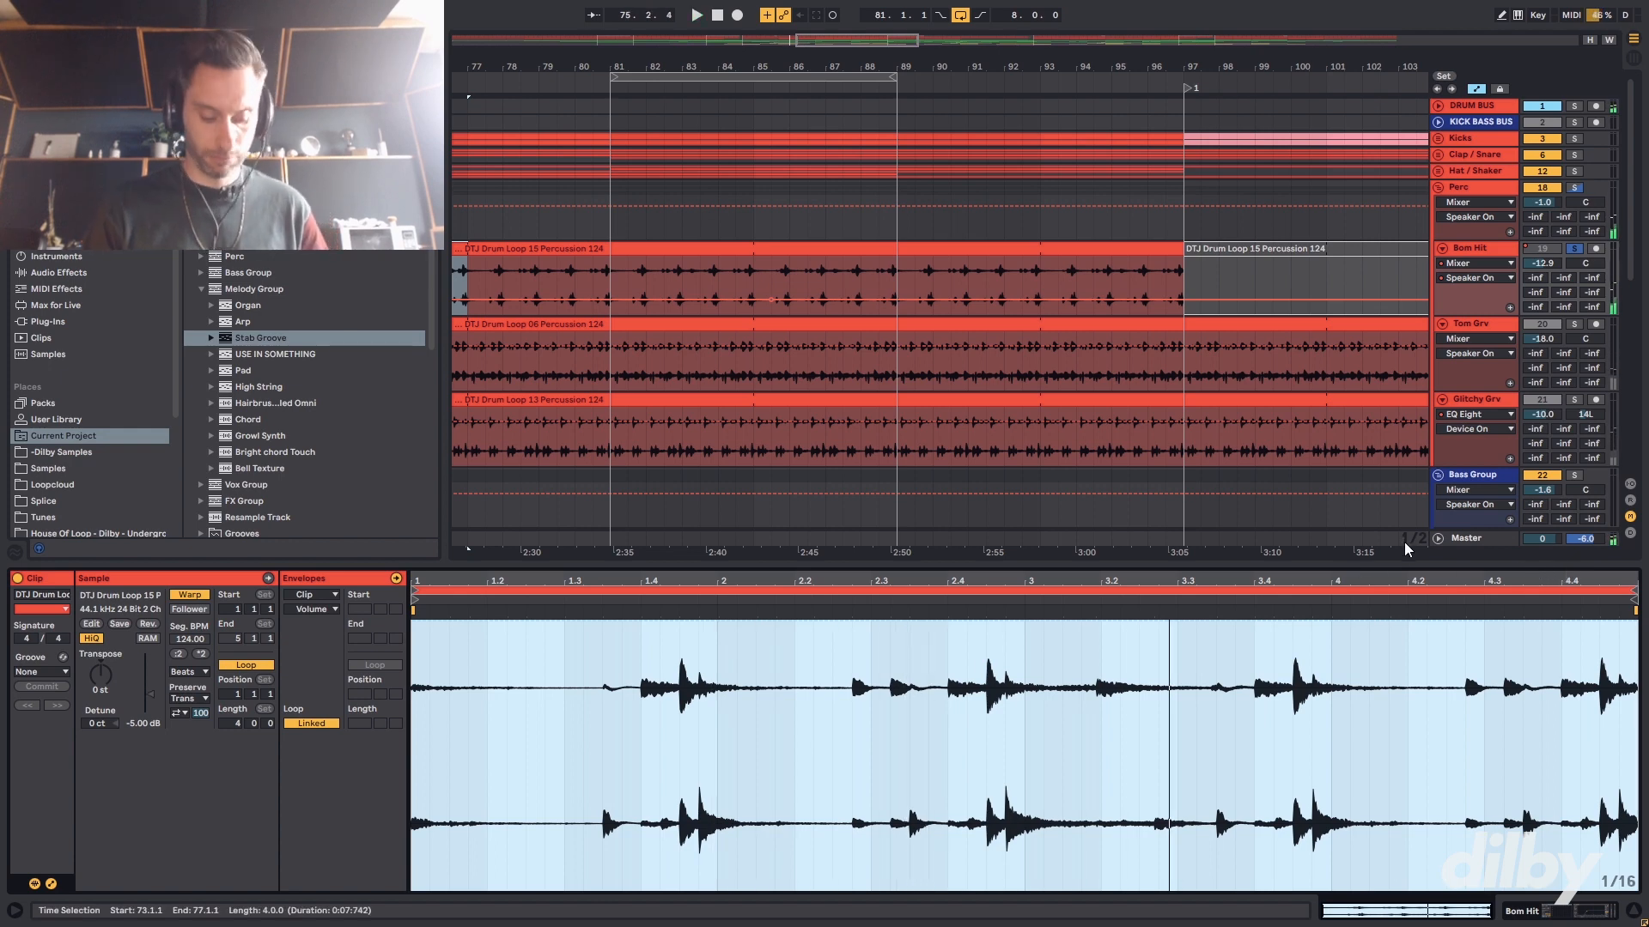
key("ctrl+z")
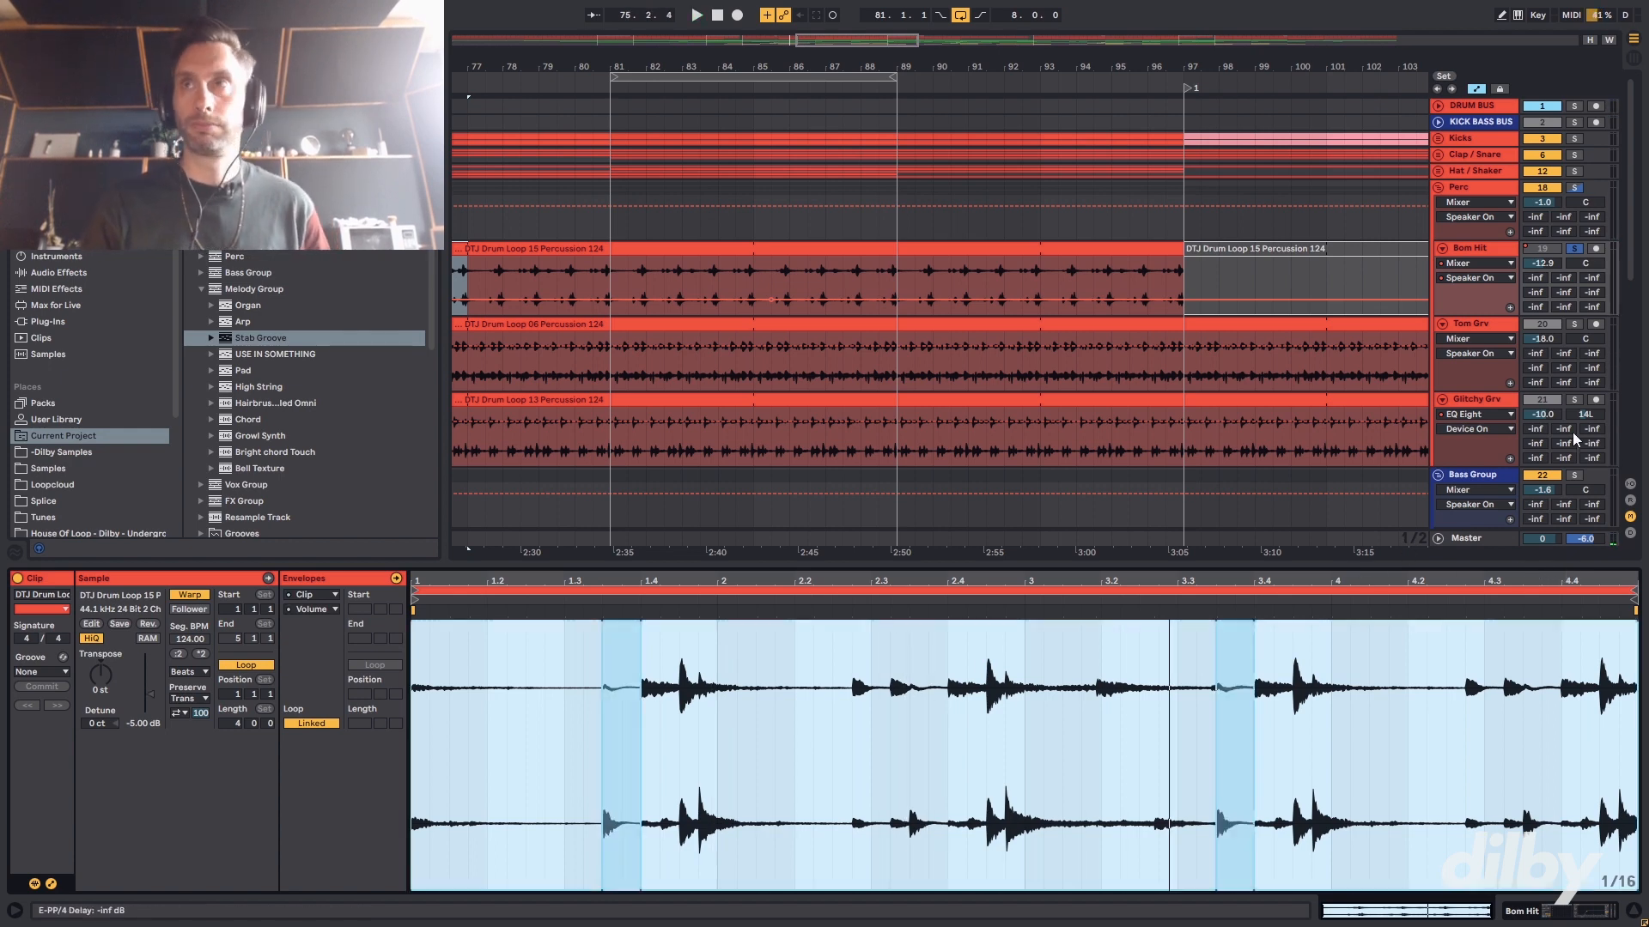
- Play the soloed Top Loop from bar 81 and review its clip volume envelope
key("space")
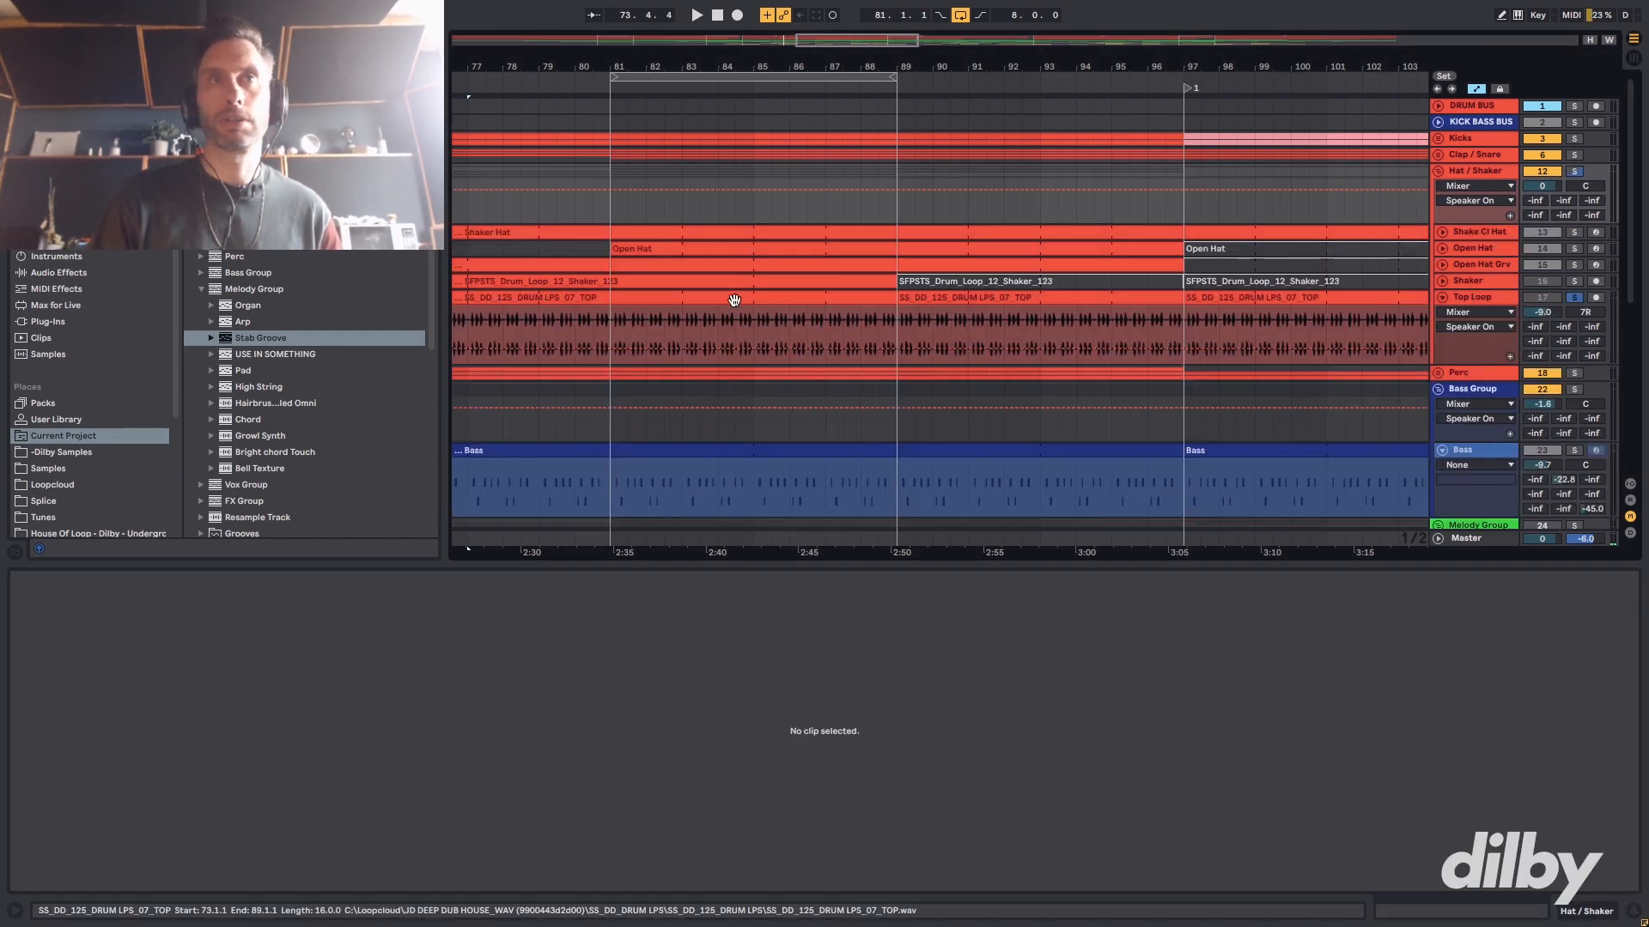
left_click(610, 327)
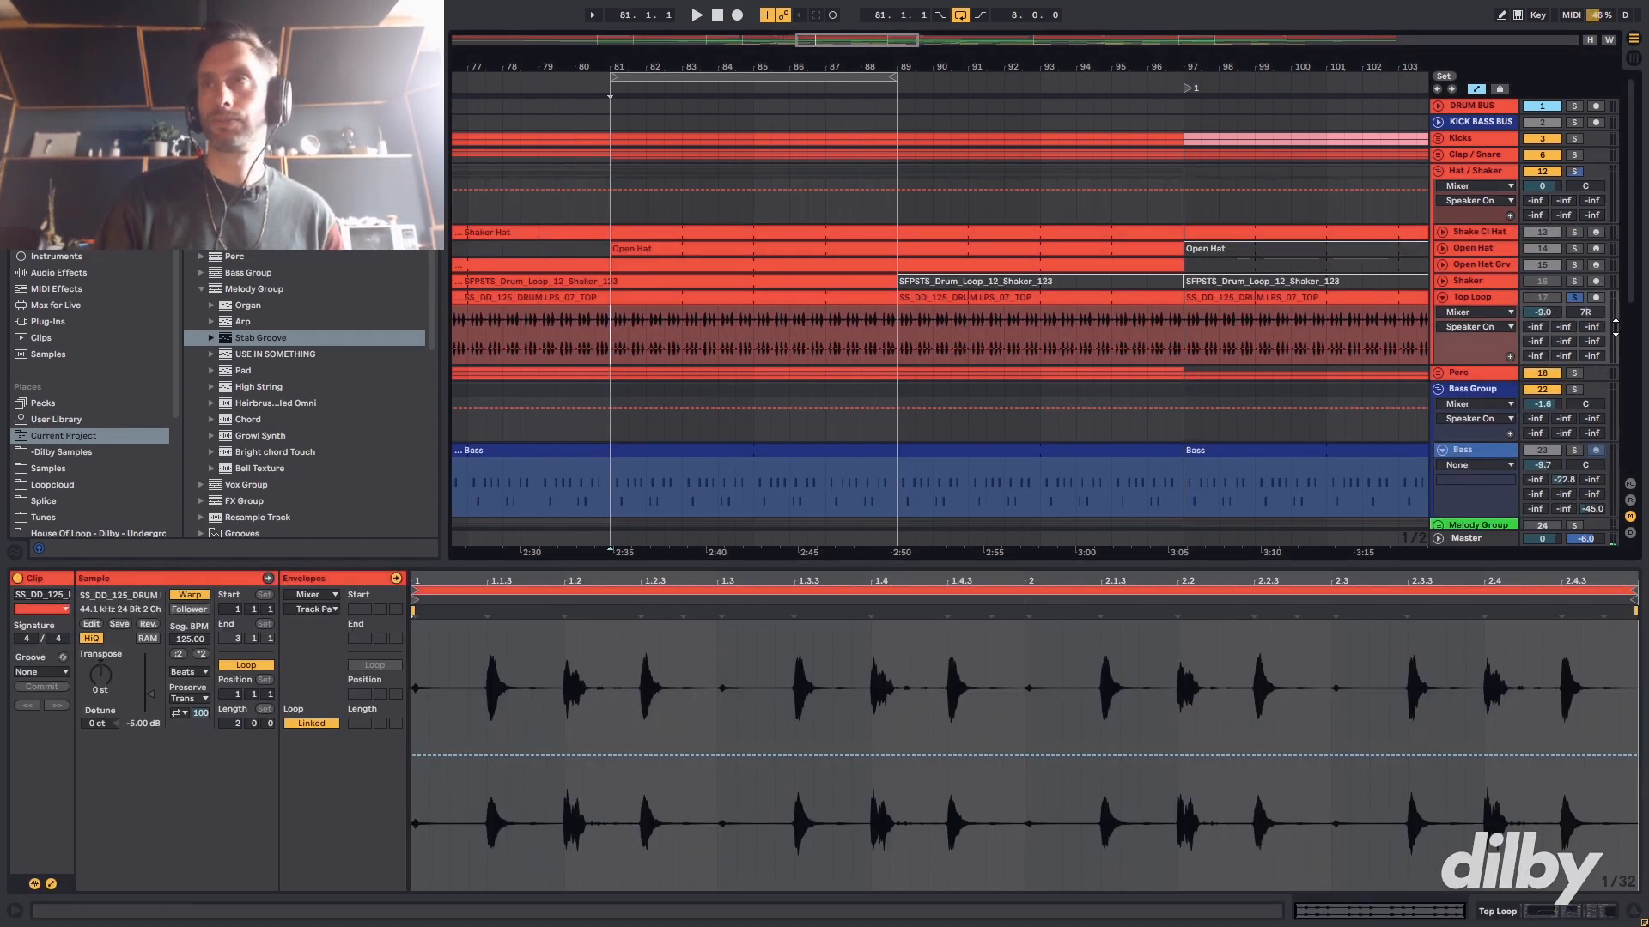
key("space")
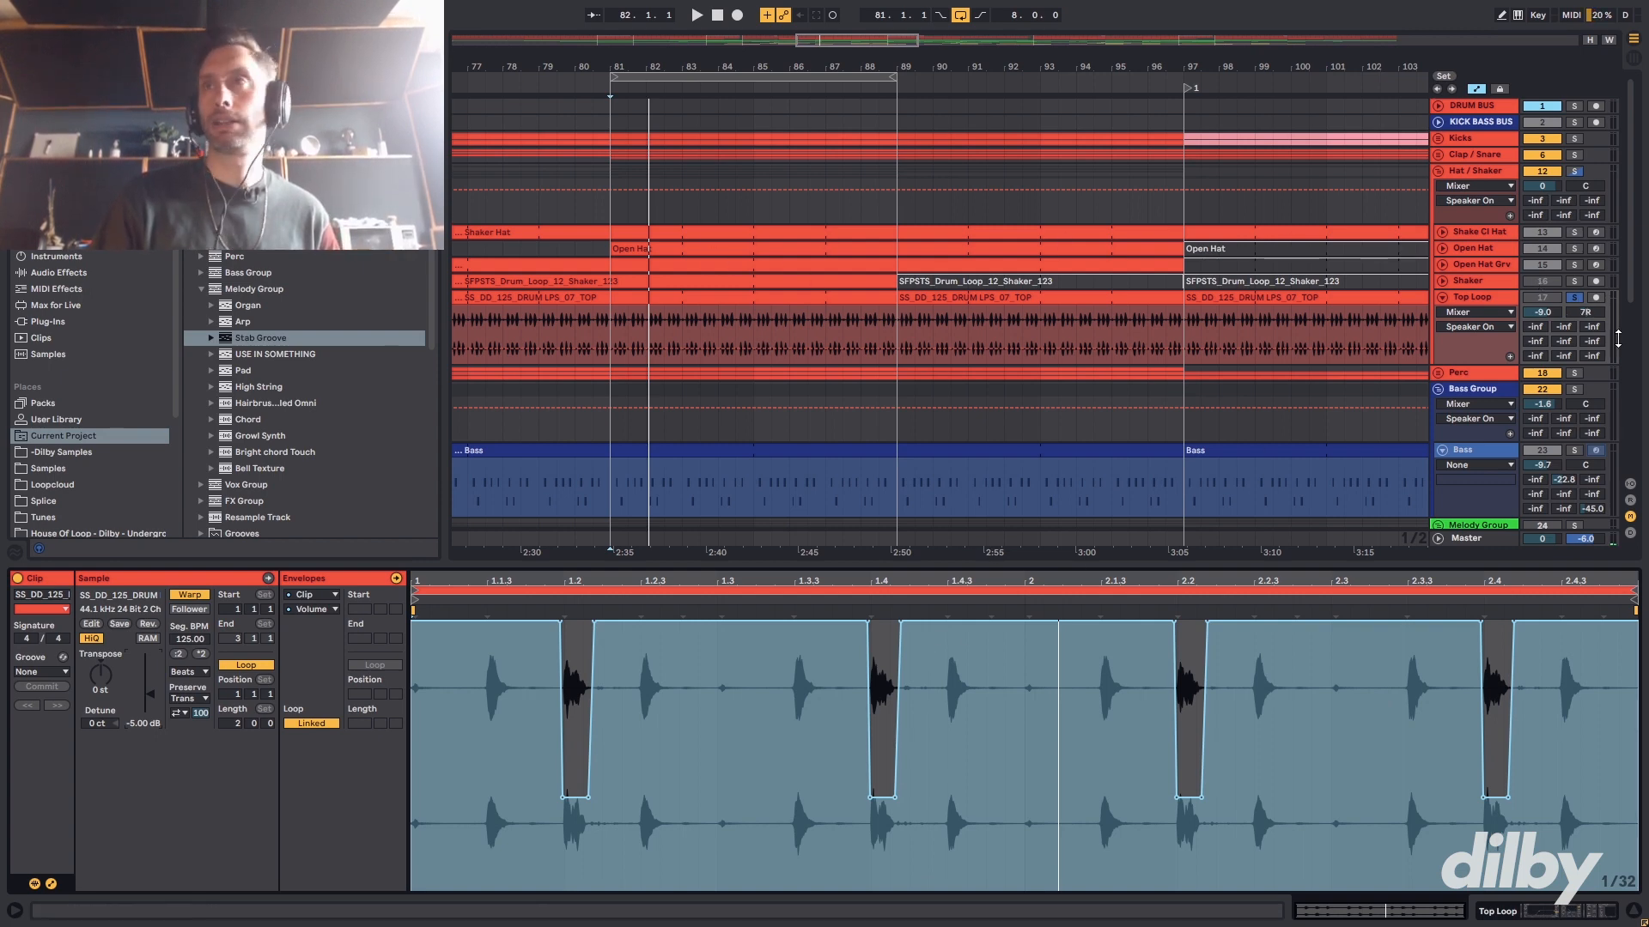
- Solo the closed shaker hat, open hats and shaker along with Top Loop and audition them from bar 81, with and without Top Loop
left_click(1574, 233, "super")
left_click(1574, 249, "super")
left_click(610, 321)
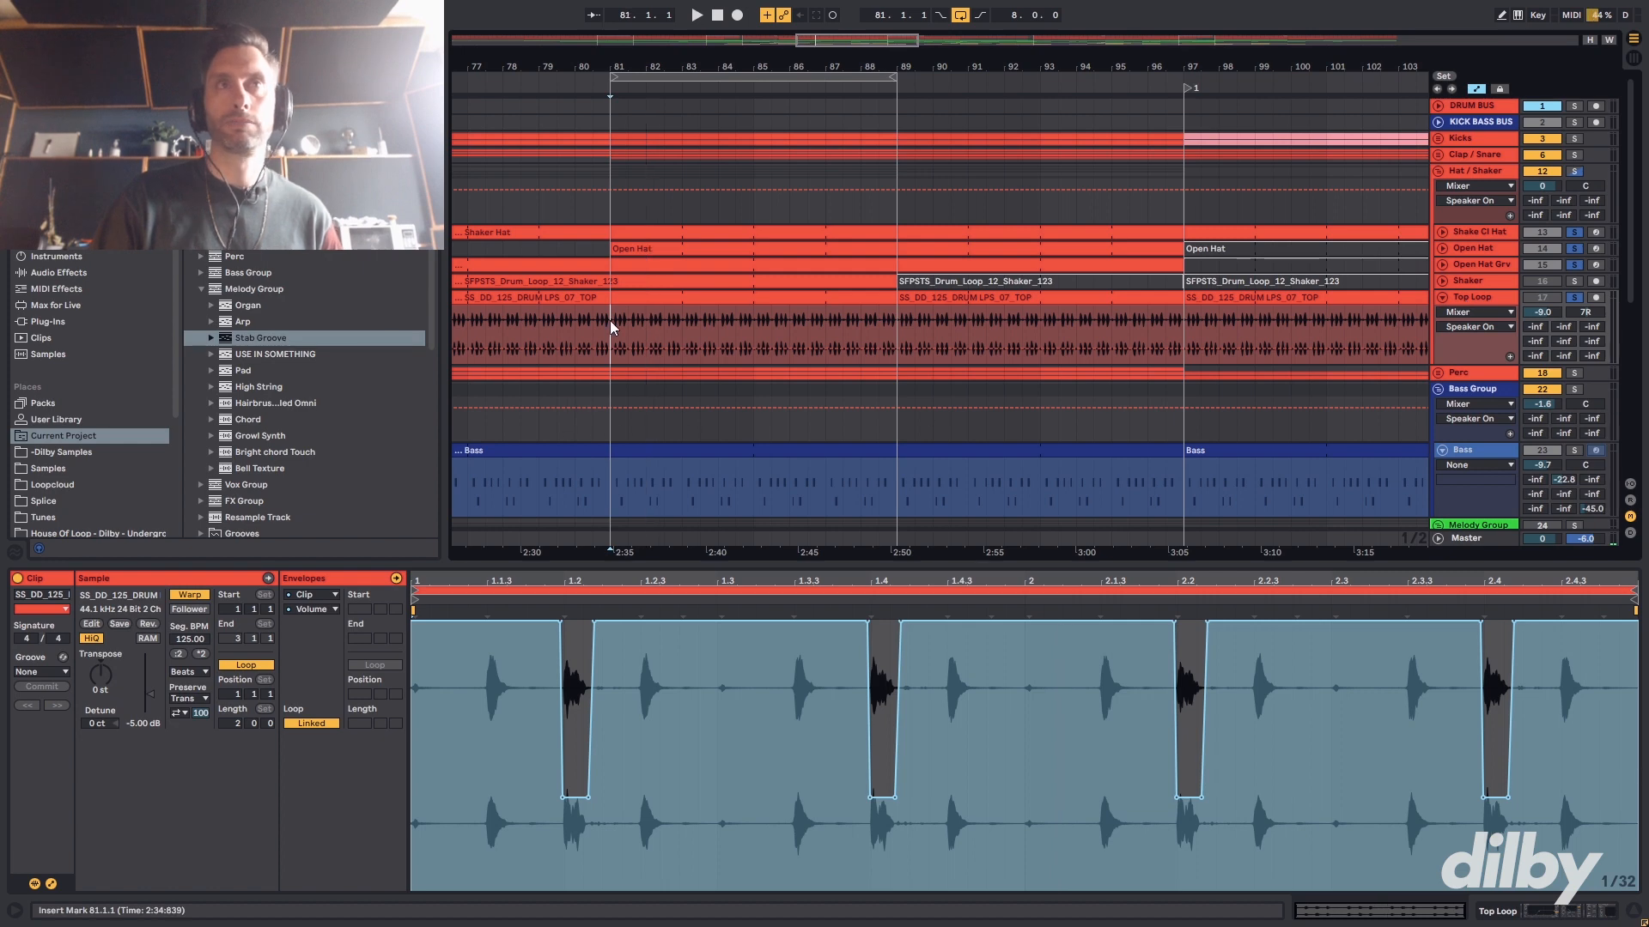
key("space")
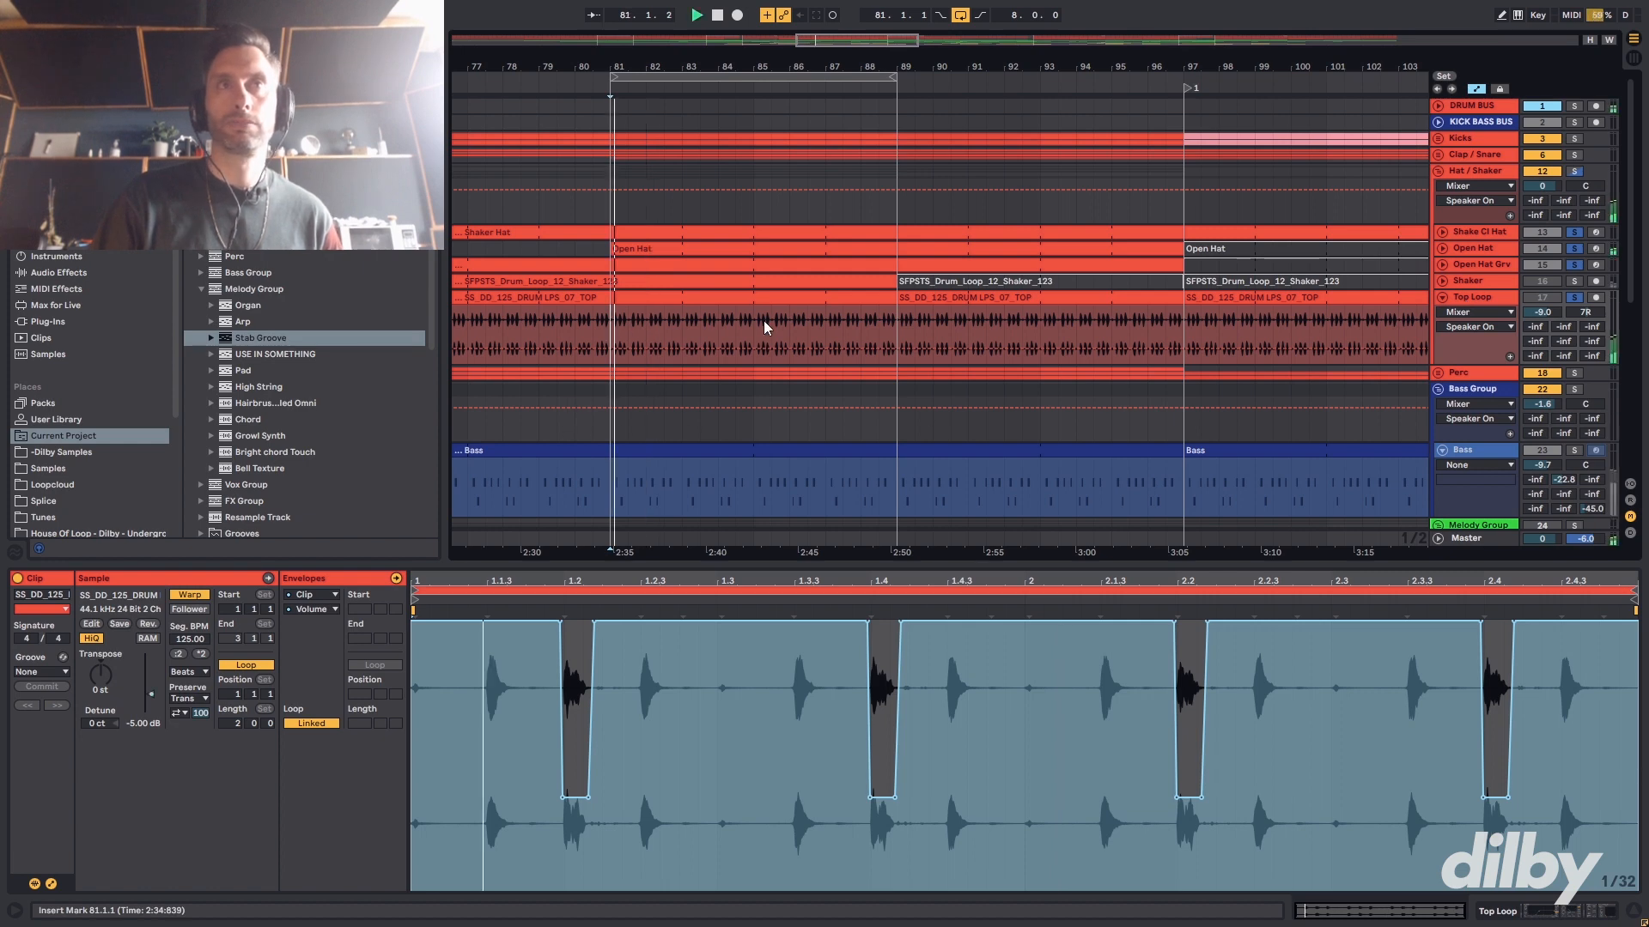
left_click(1572, 297)
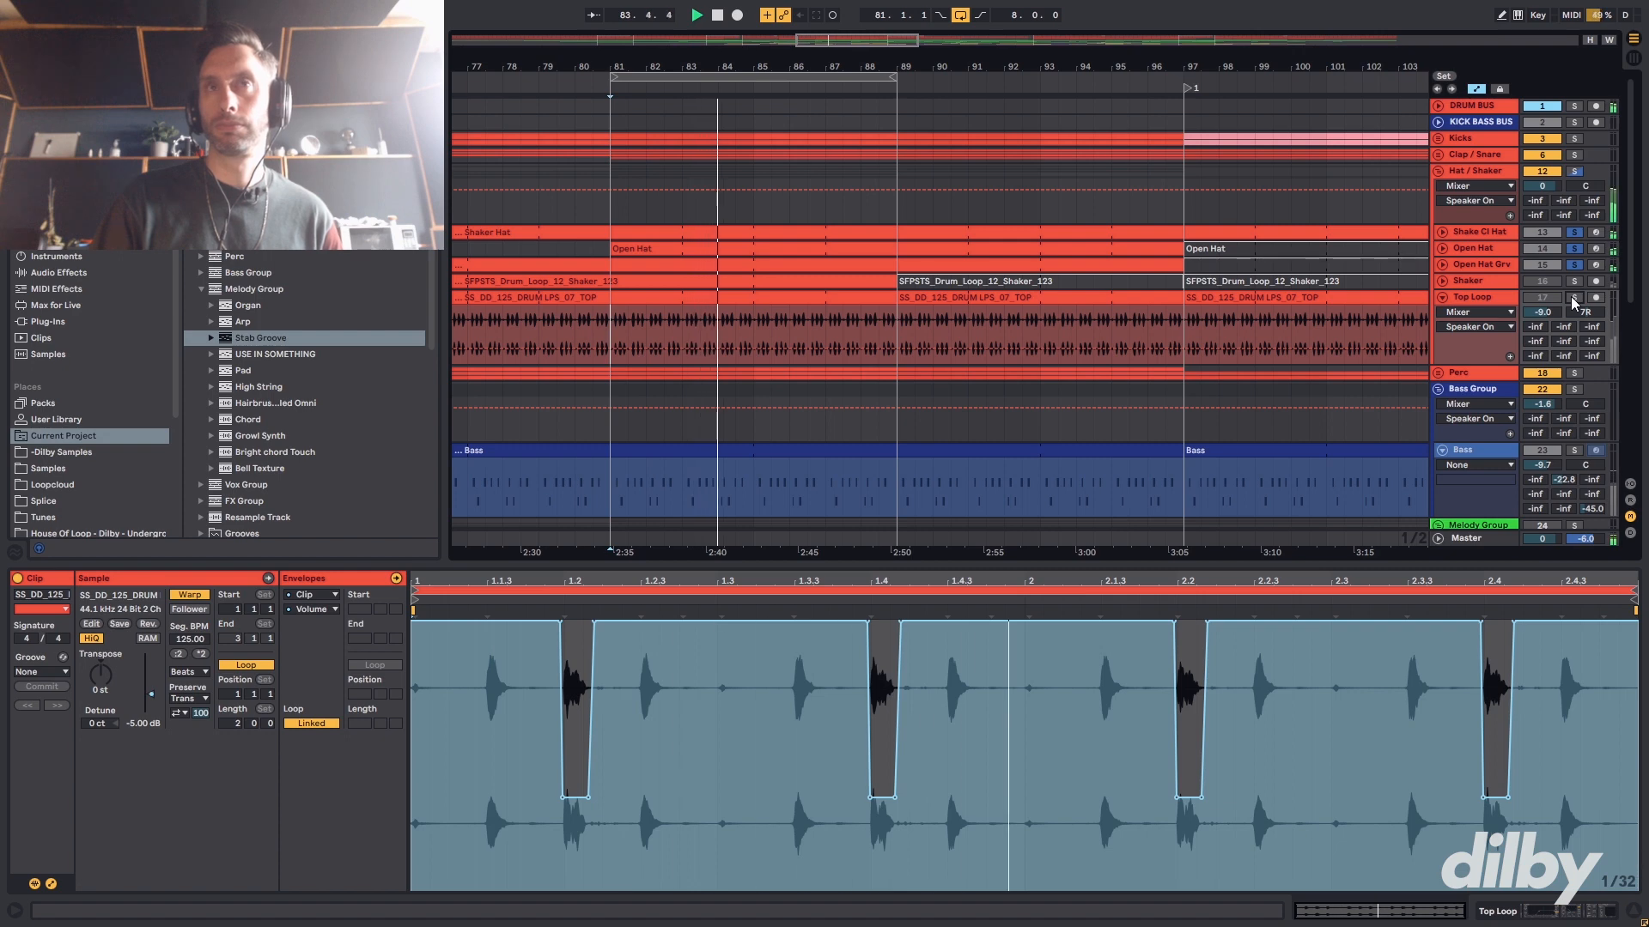
left_click(1572, 297)
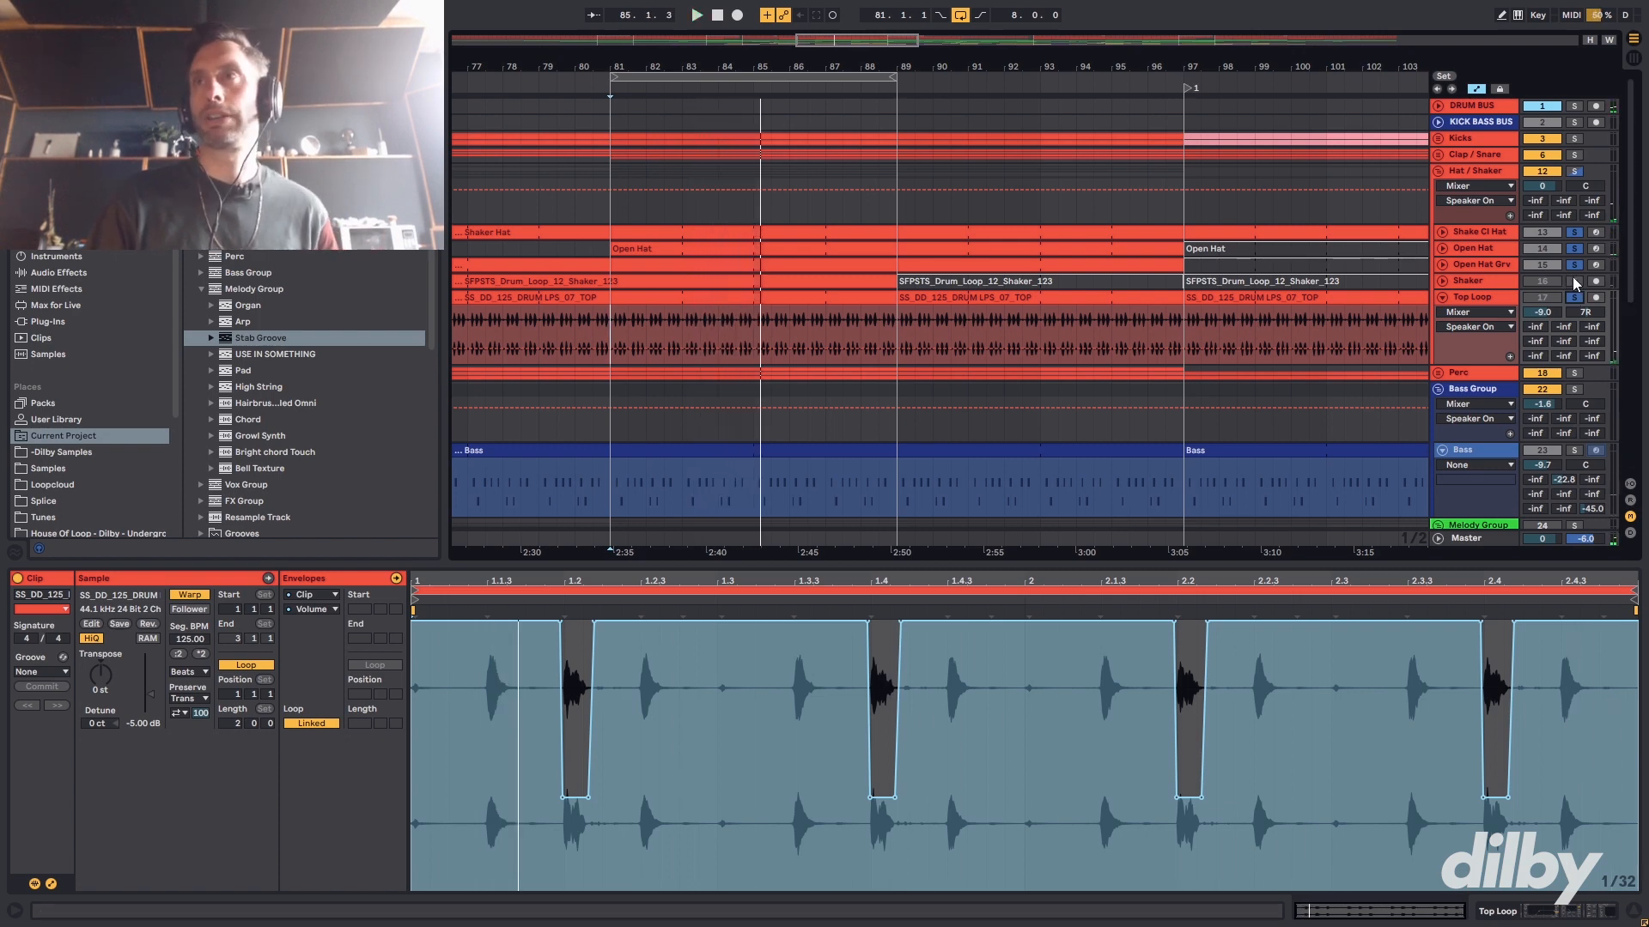
key("space")
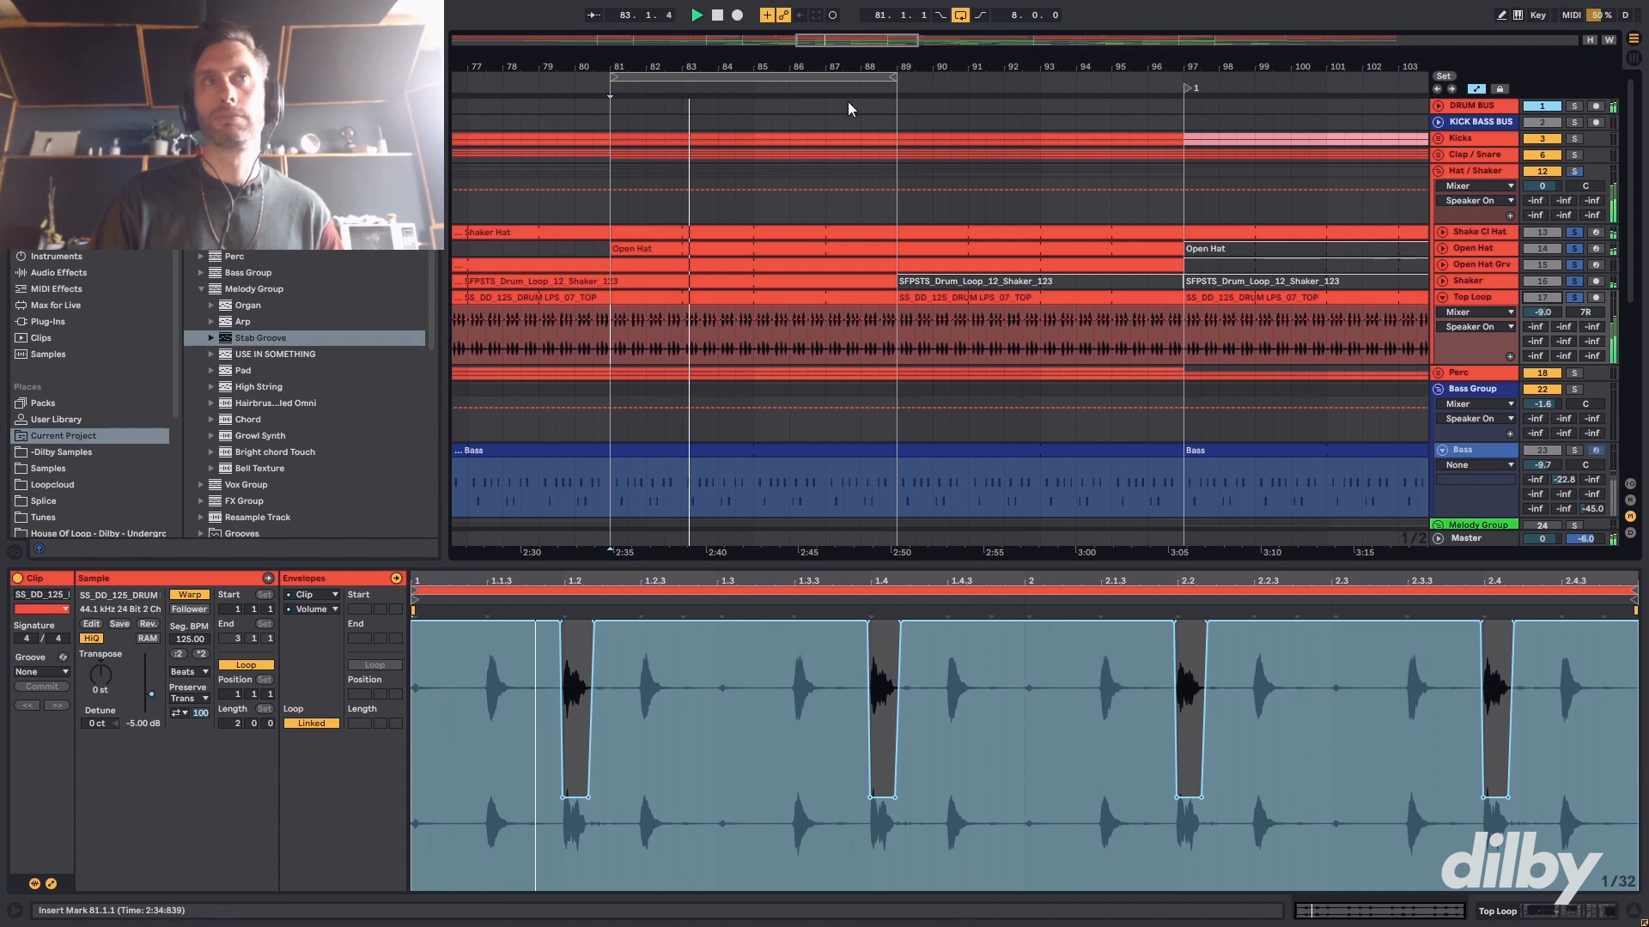
- Unsolo the Hat / Shaker tracks and fold the Top Loop track
left_click_drag(1269, 66, 1269, 34)
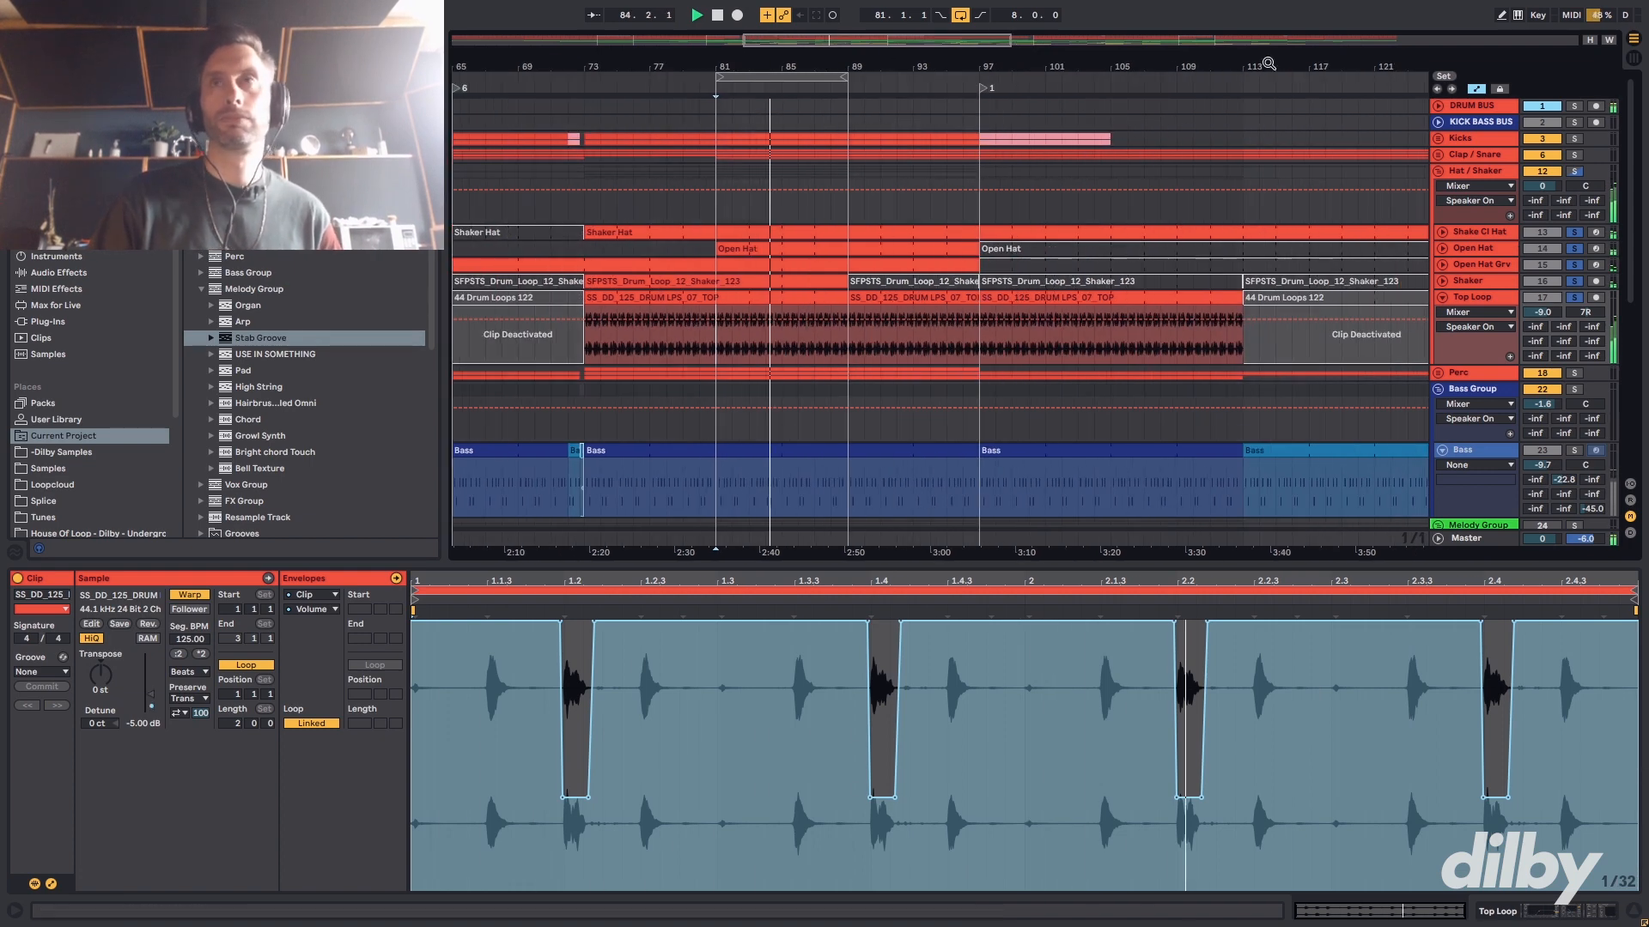
left_click(1576, 171)
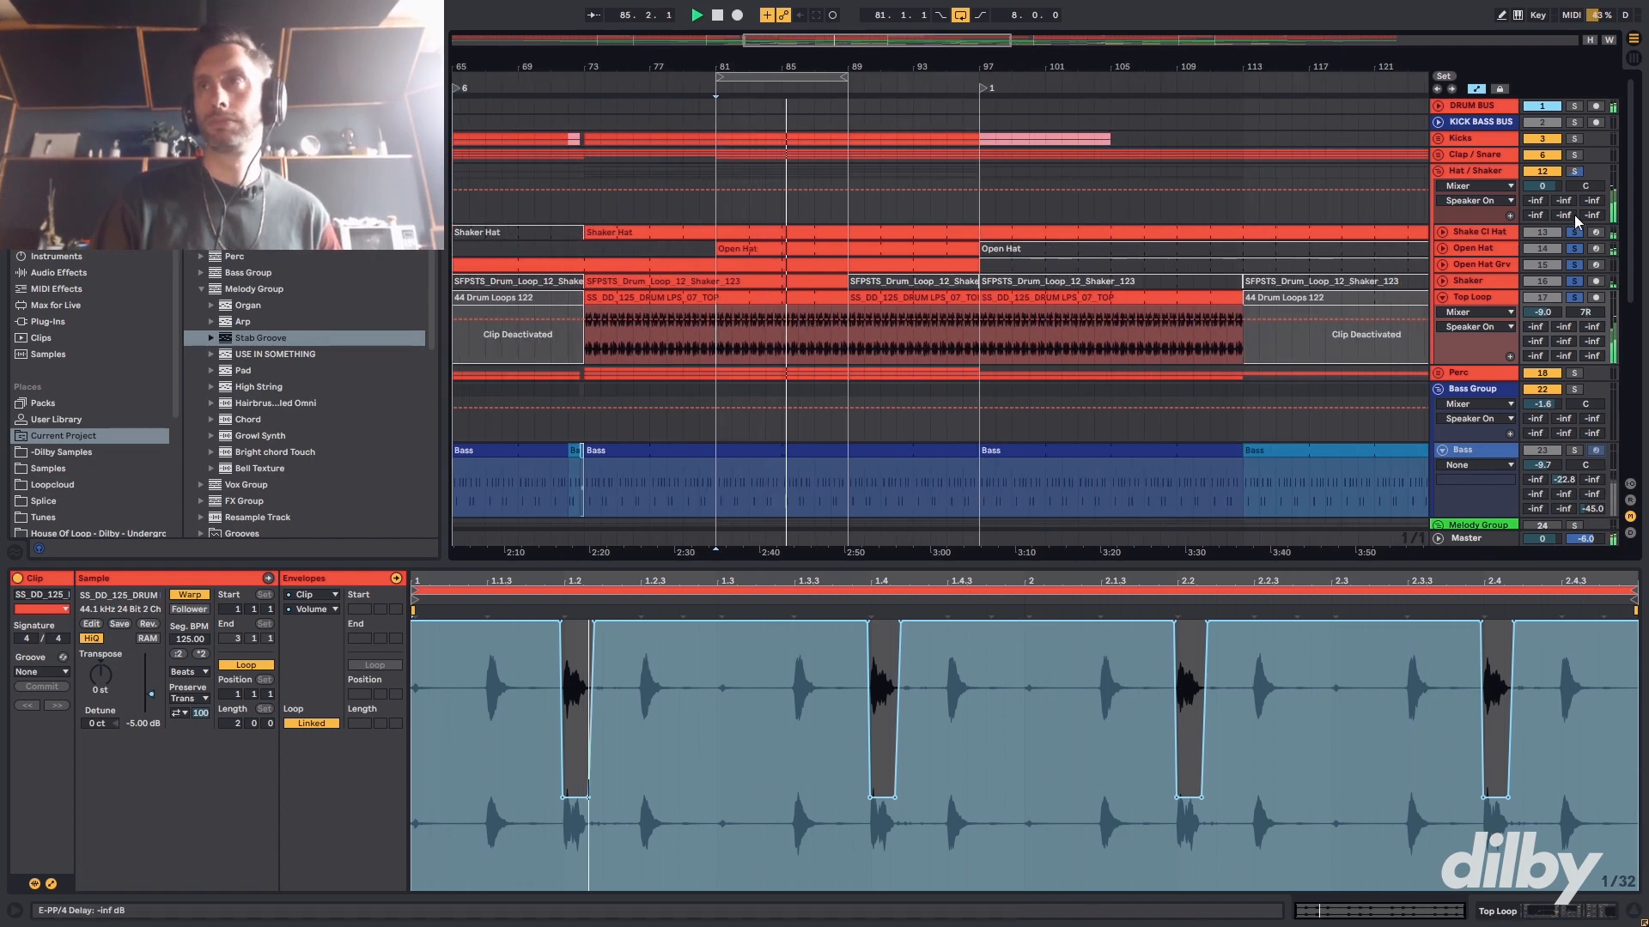
left_click(1441, 296)
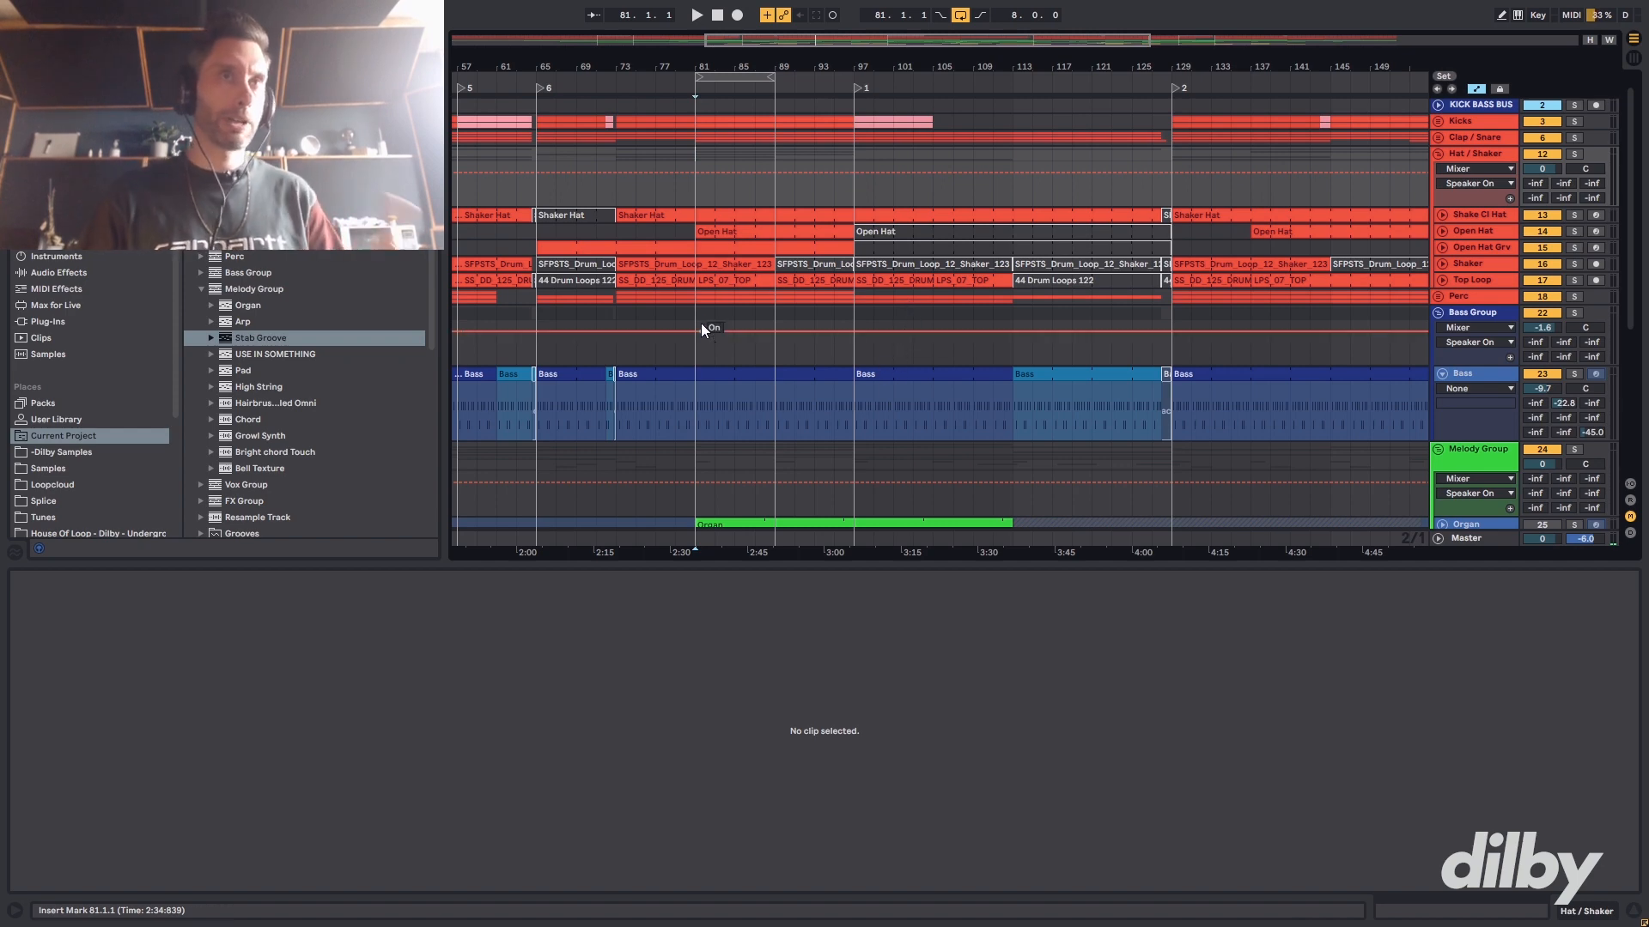
- Solo the Arp track in the Melody Group, play it from bar 81 and open its device chain
scroll(824, 446, "down", 10)
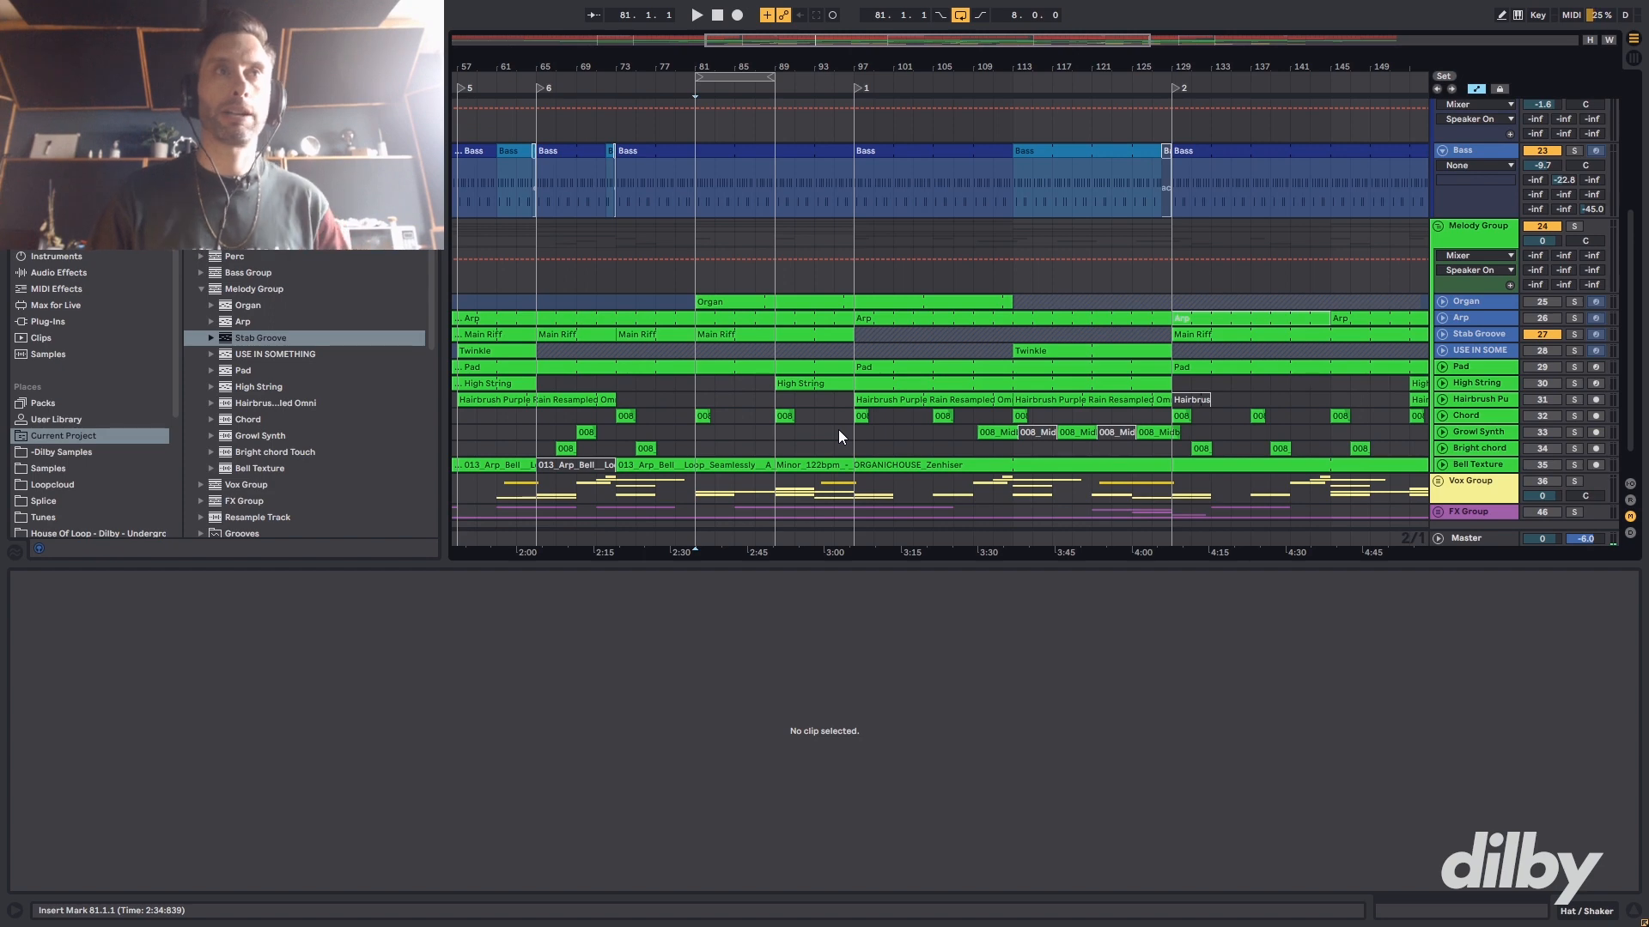
scroll(838, 430, "up", 5)
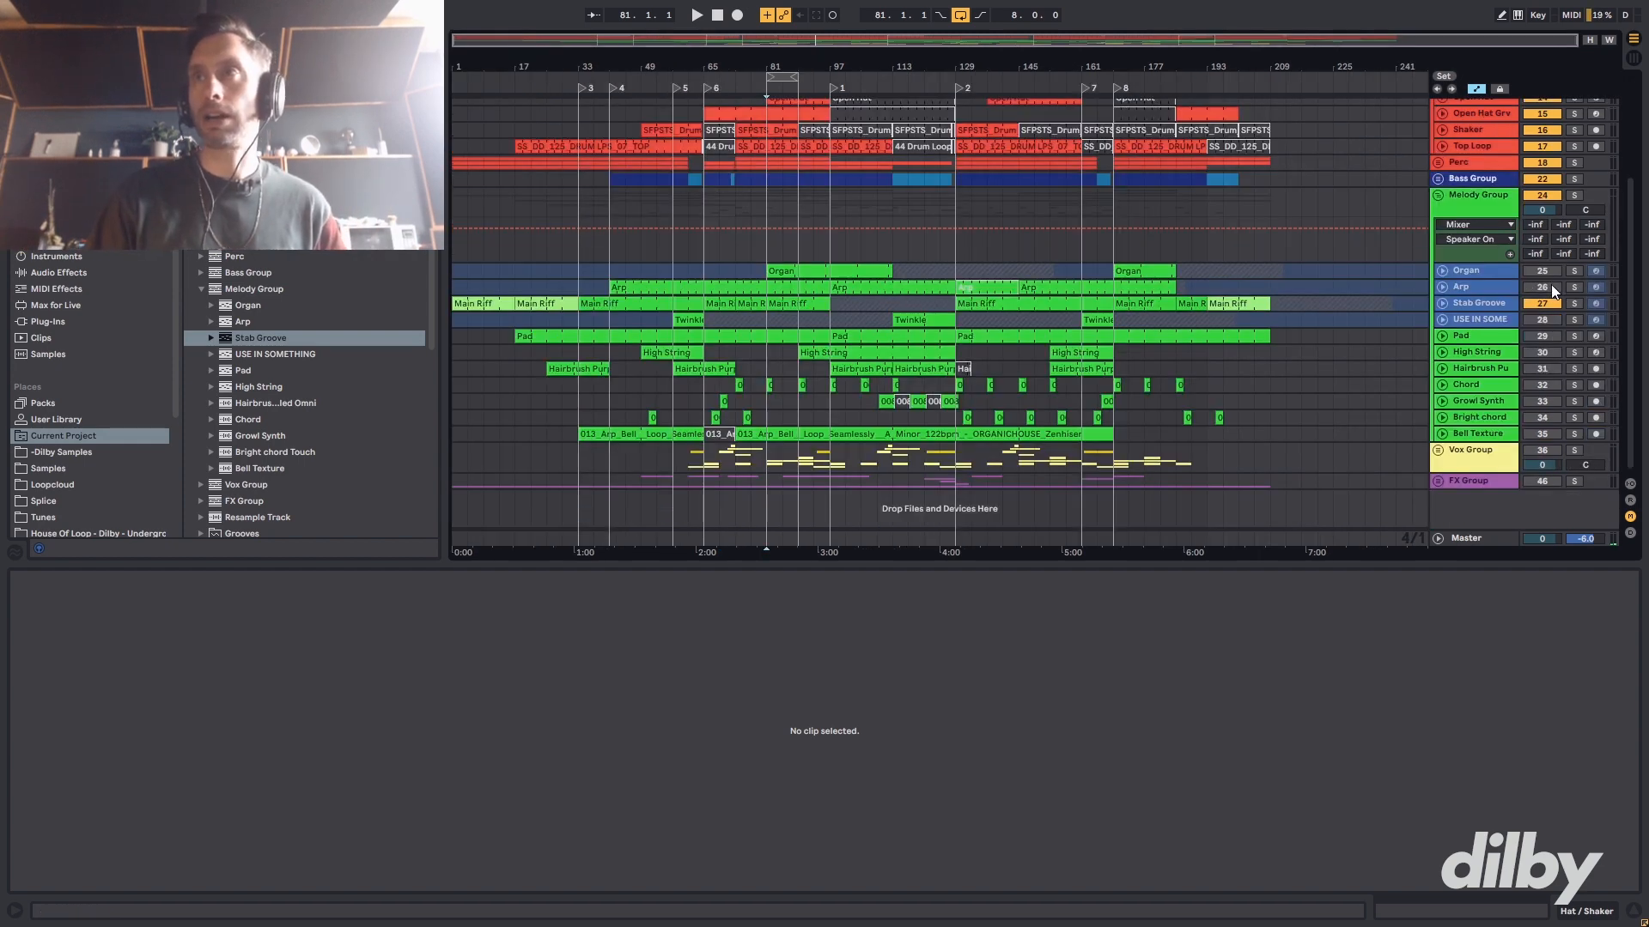
left_click(1574, 287)
key("space")
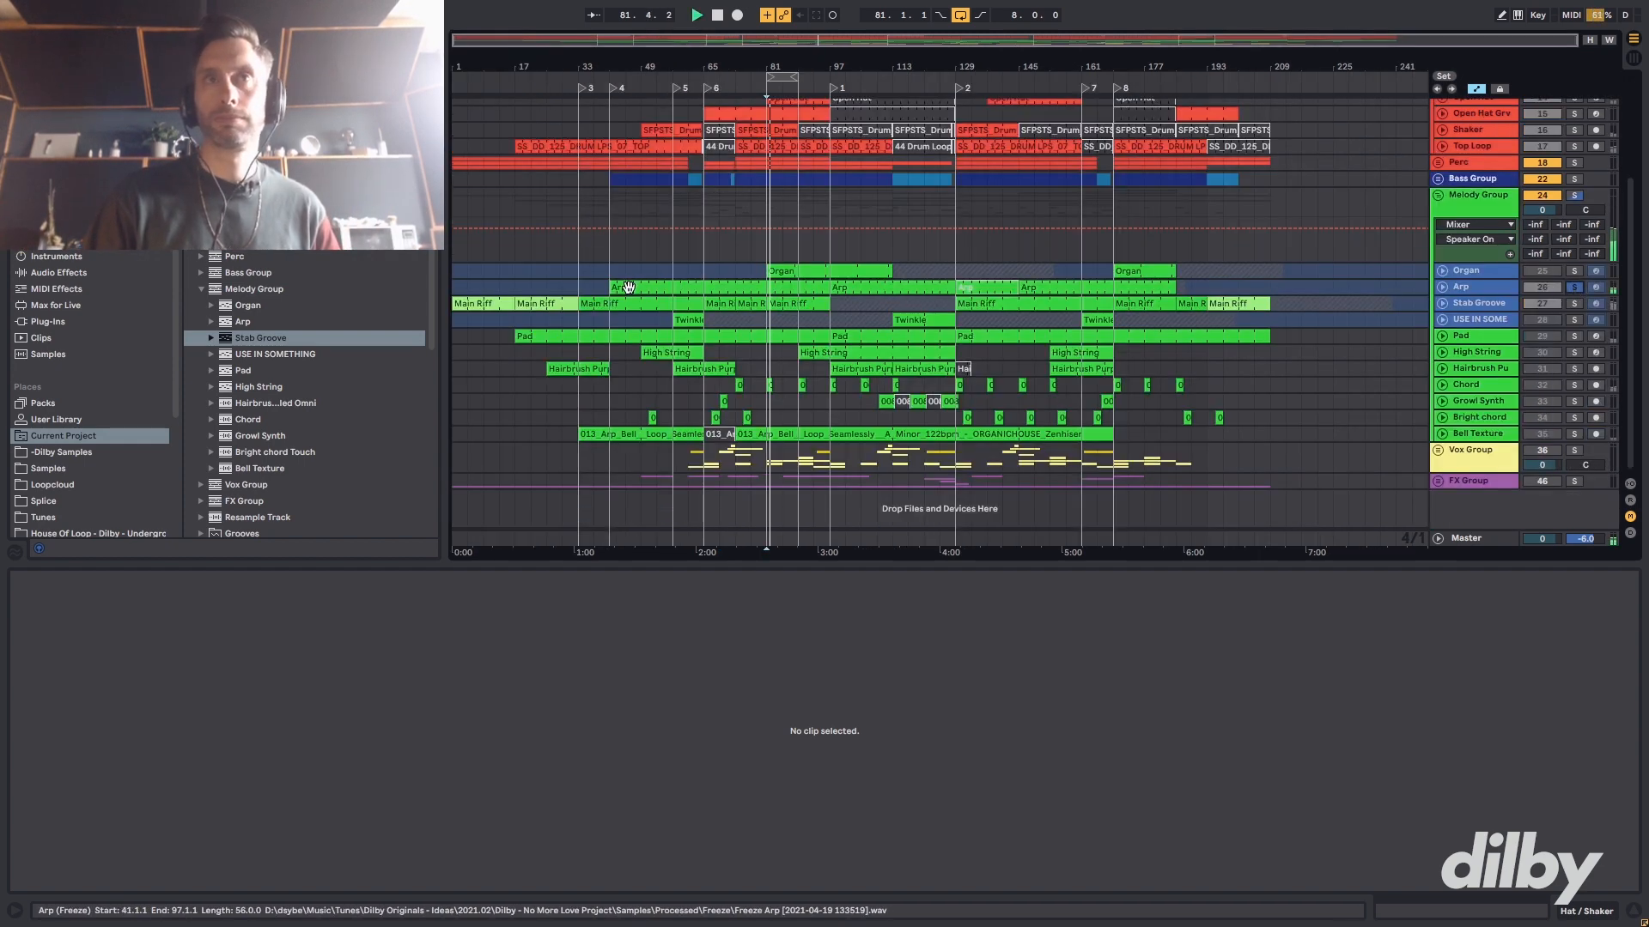
left_click(782, 288)
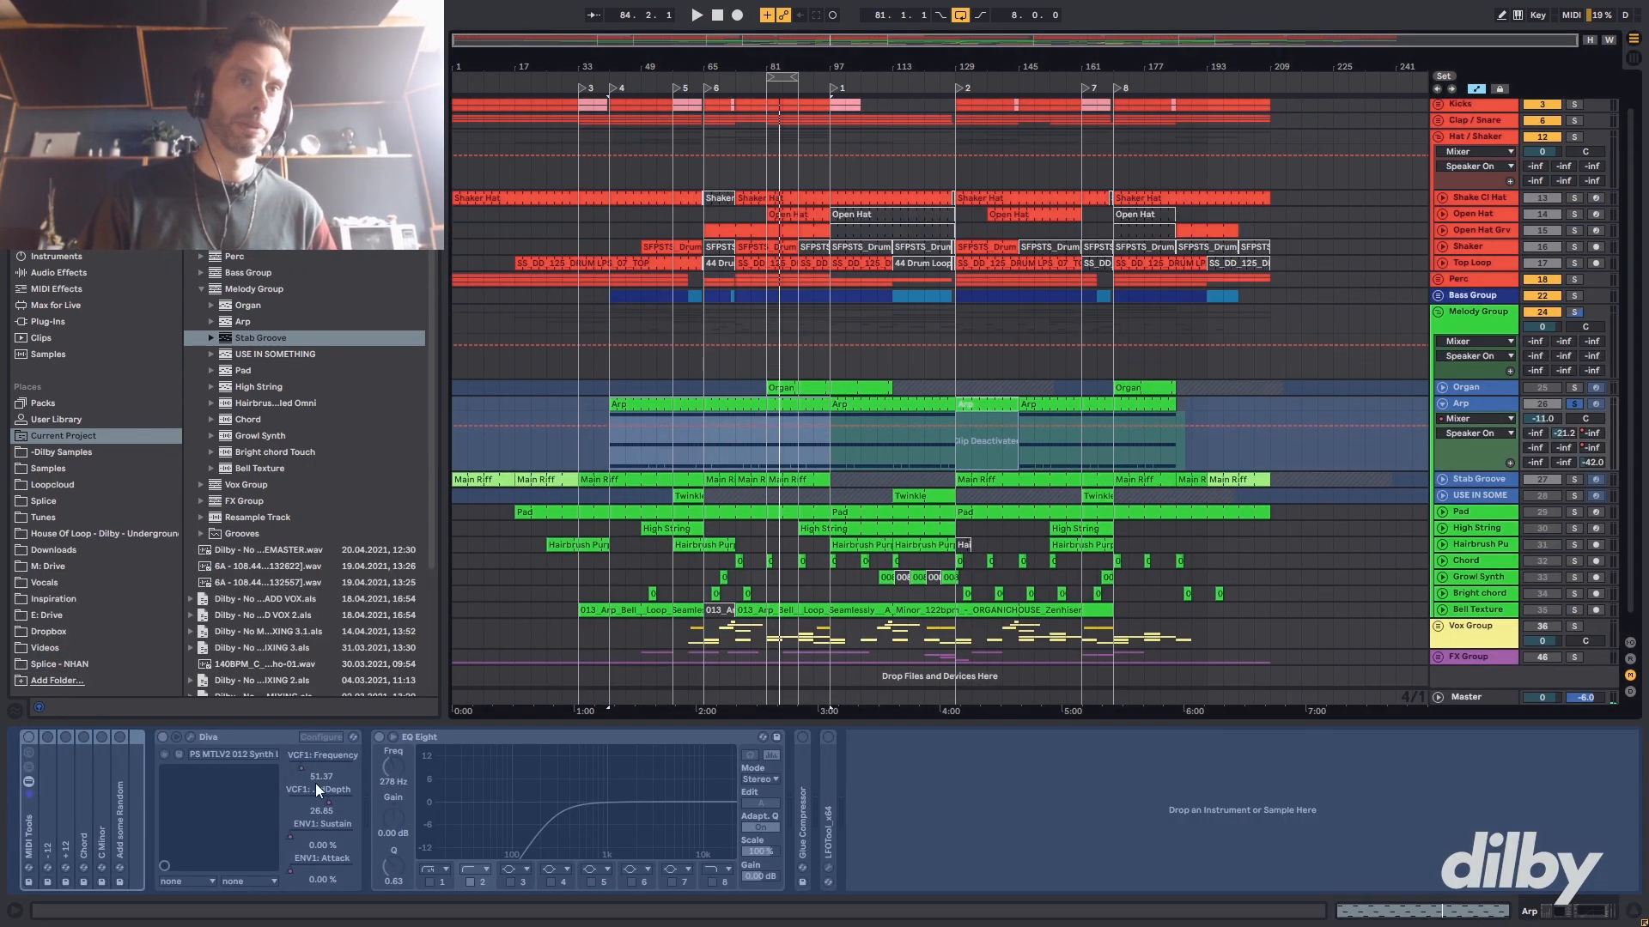
- Show the Arp track's F-MZ Delay send automation and play the build from bar 117 into bar 129
left_click(1592, 435)
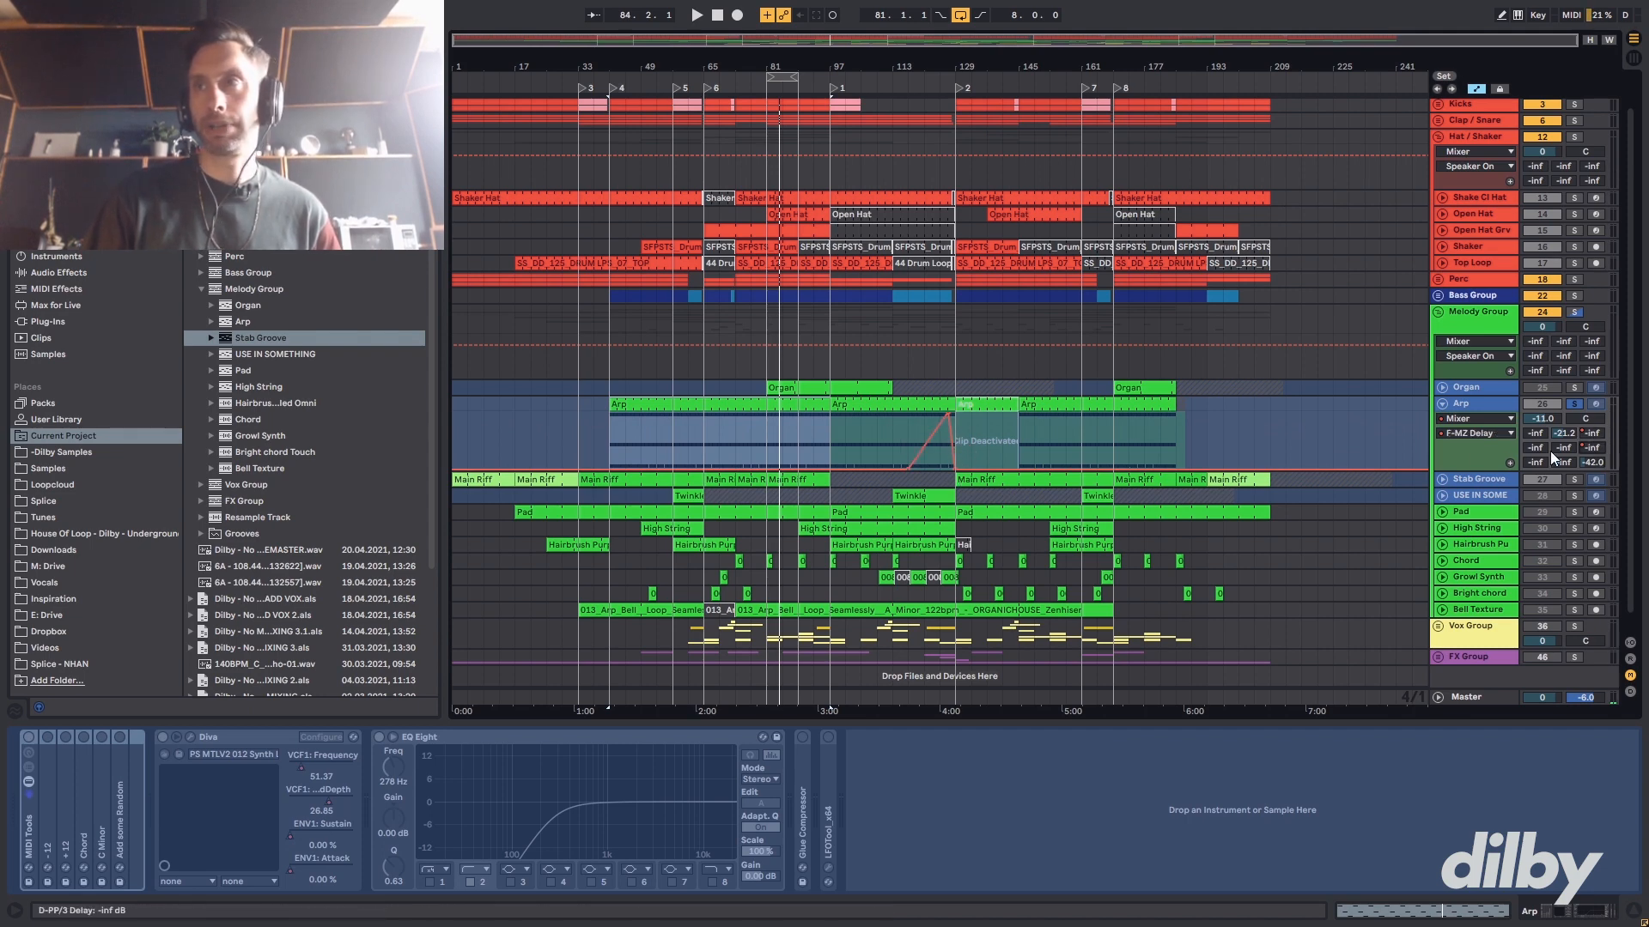
left_click(912, 427)
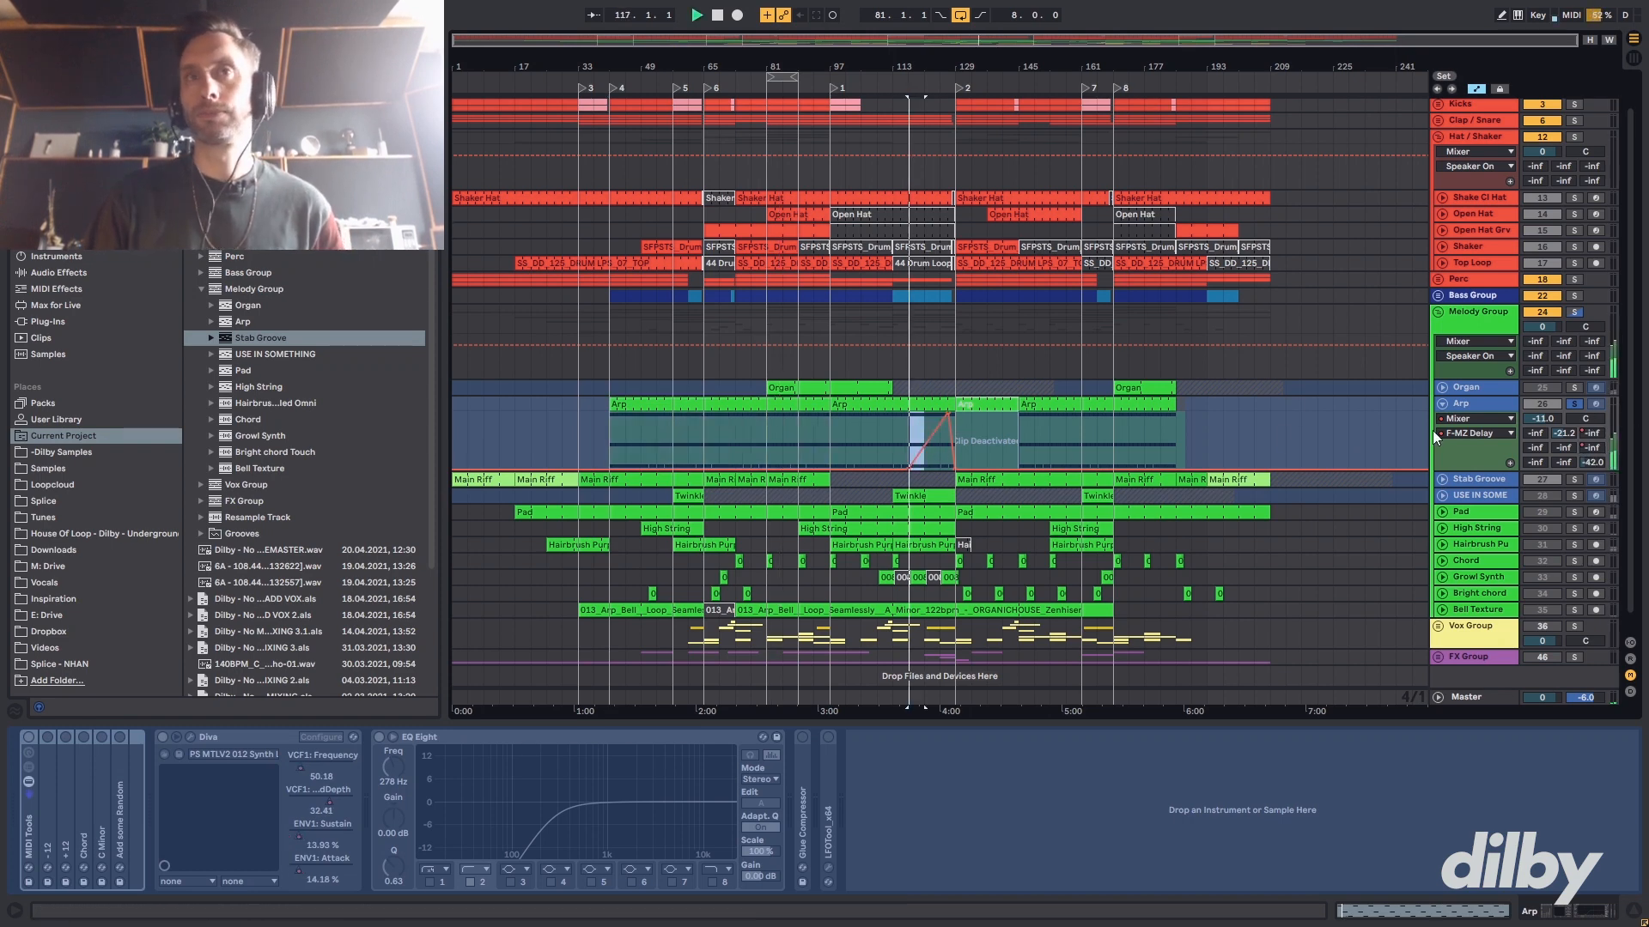
left_click_drag(999, 41, 950, 84)
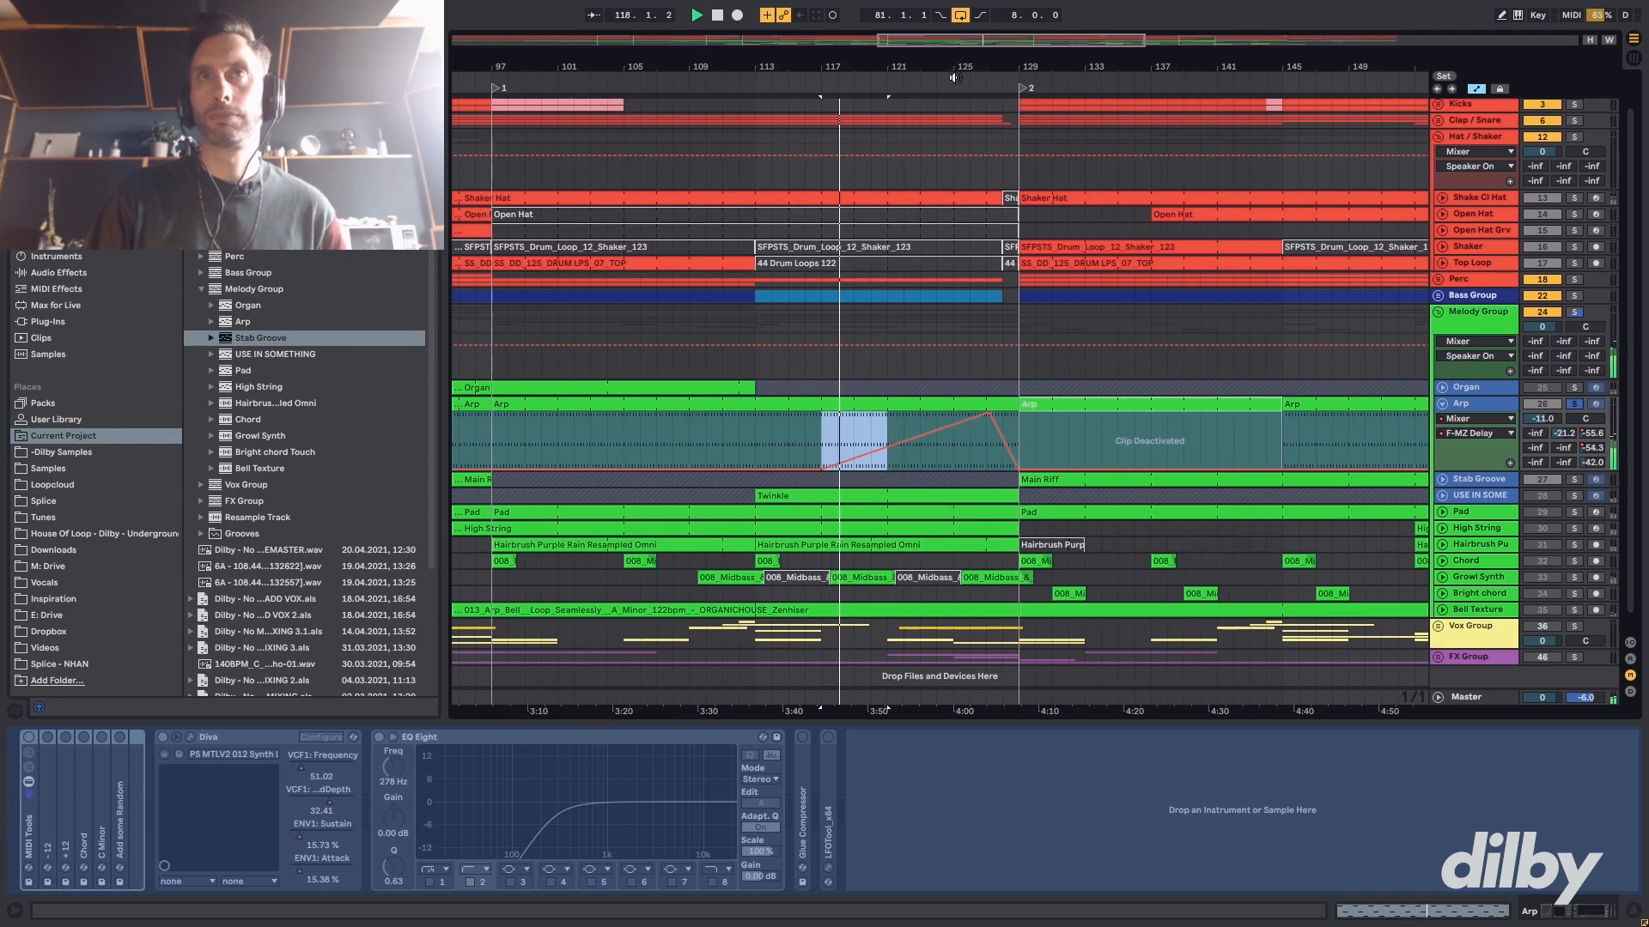
left_click(951, 84)
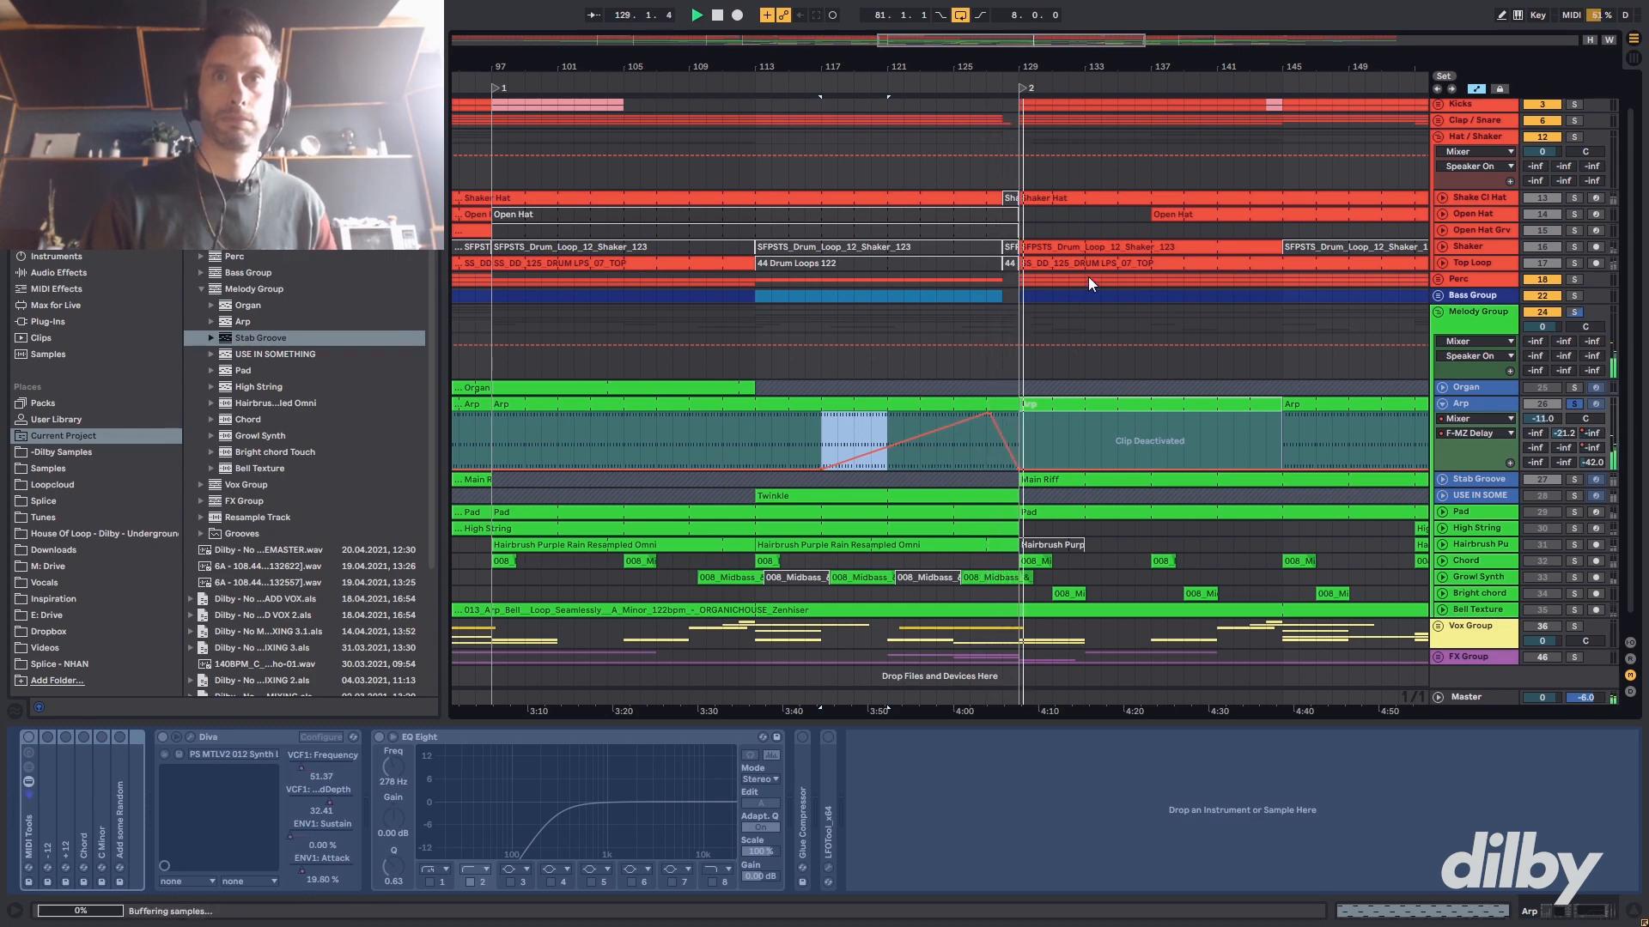
key("space")
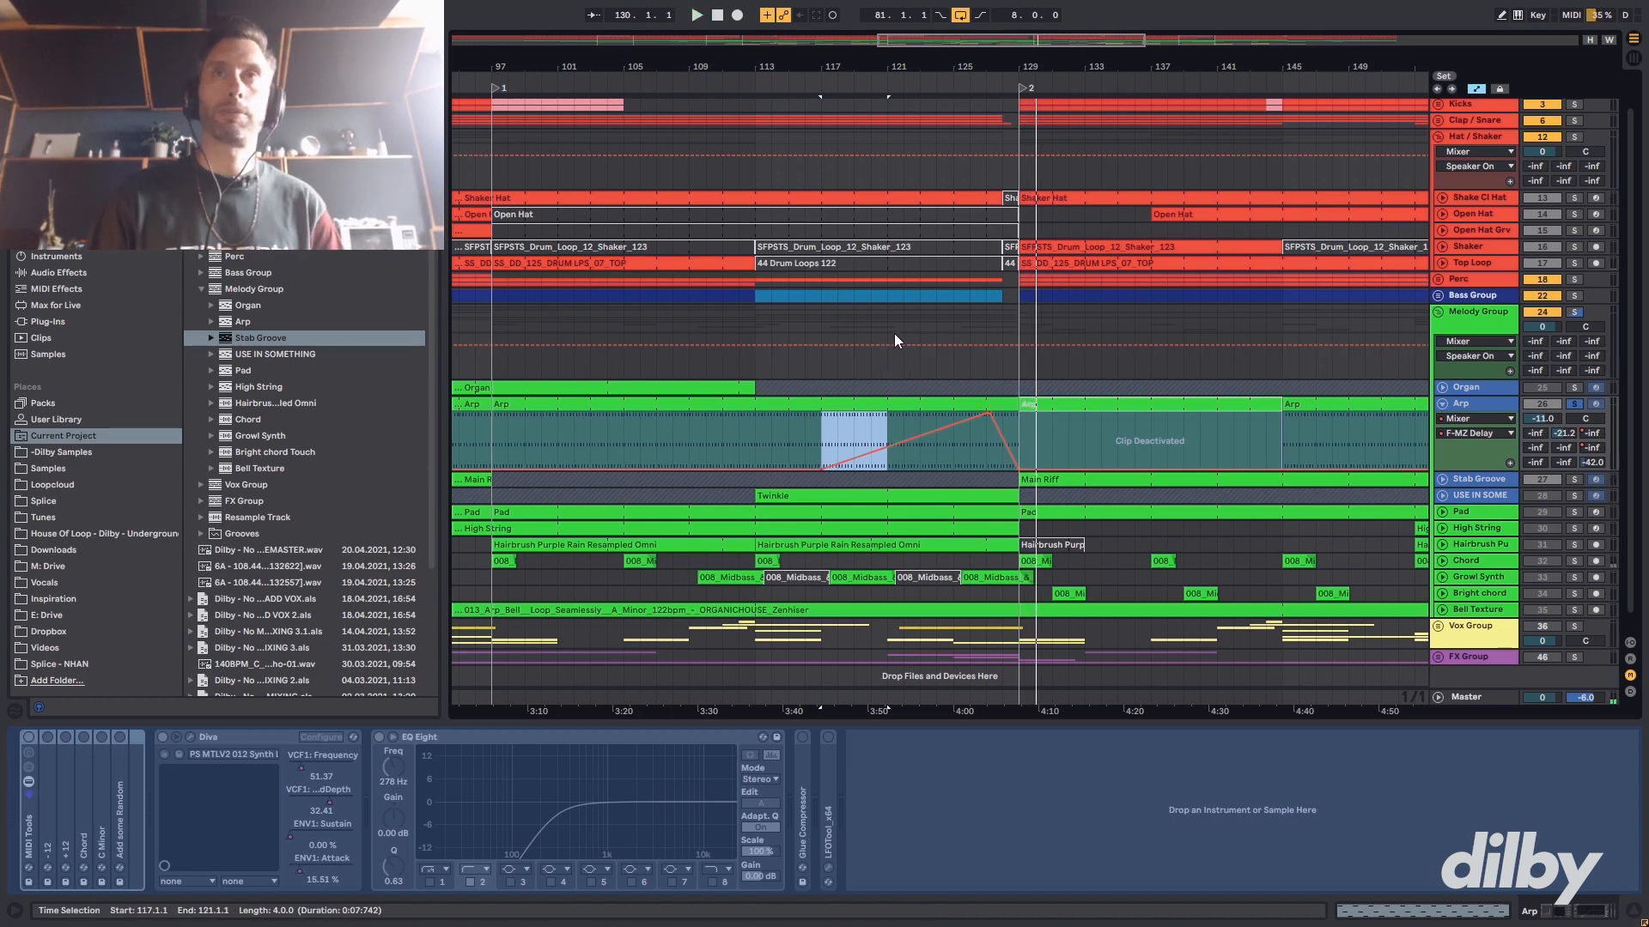
- Unfreeze the Arp track
left_click_drag(968, 41, 968, 15)
right_click(275, 733)
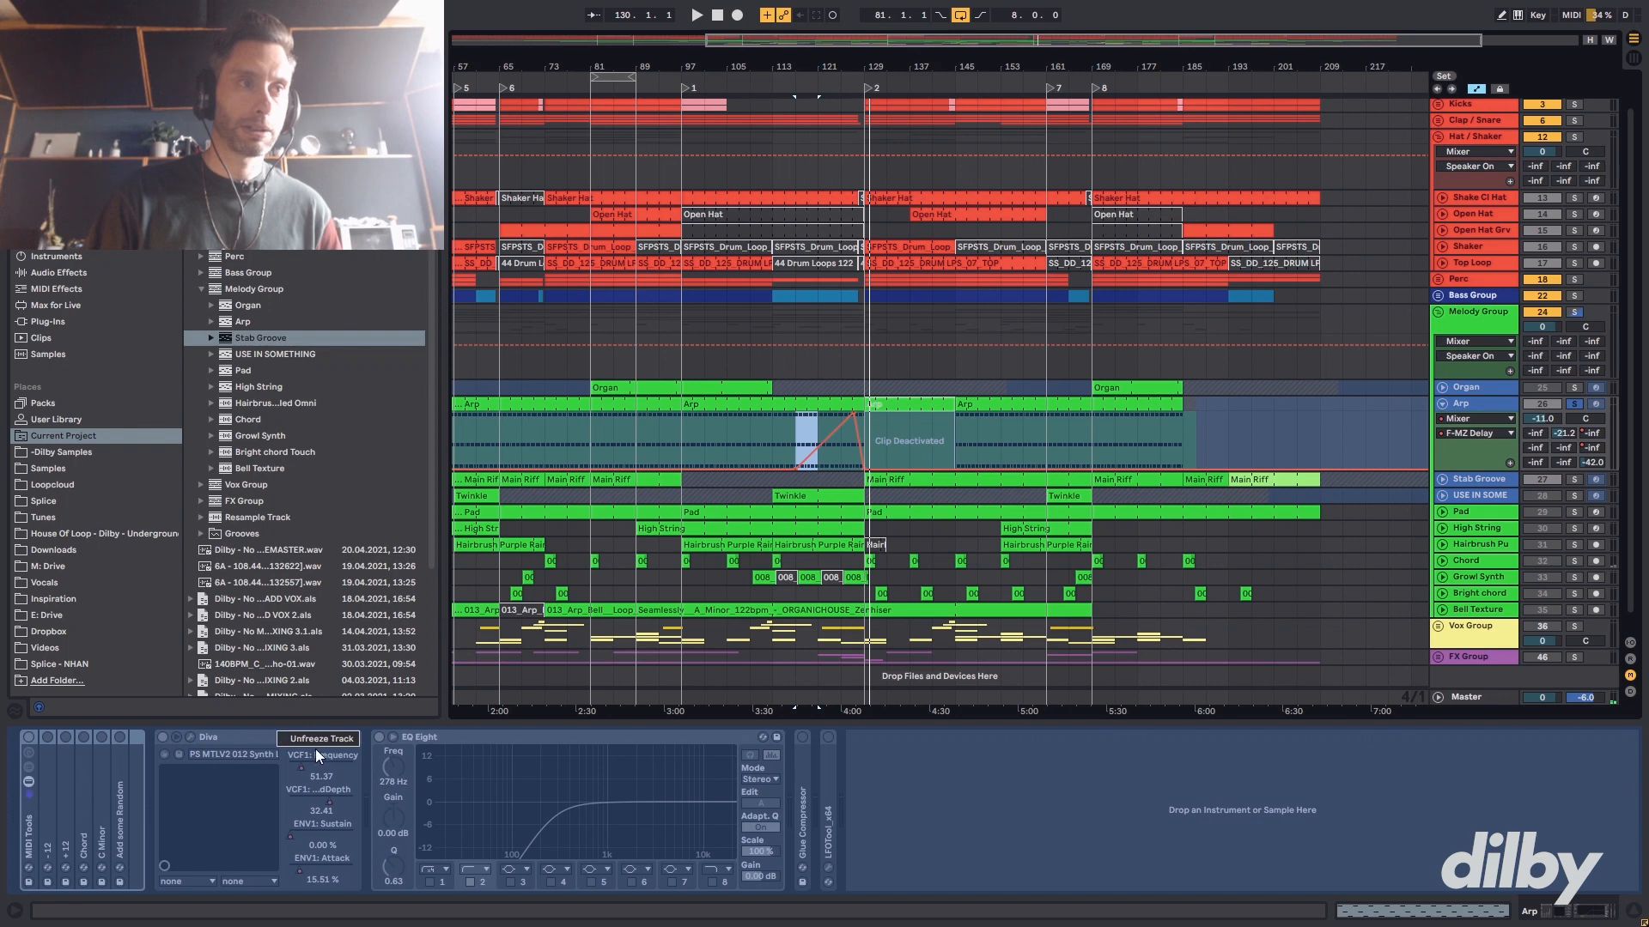
left_click(319, 737)
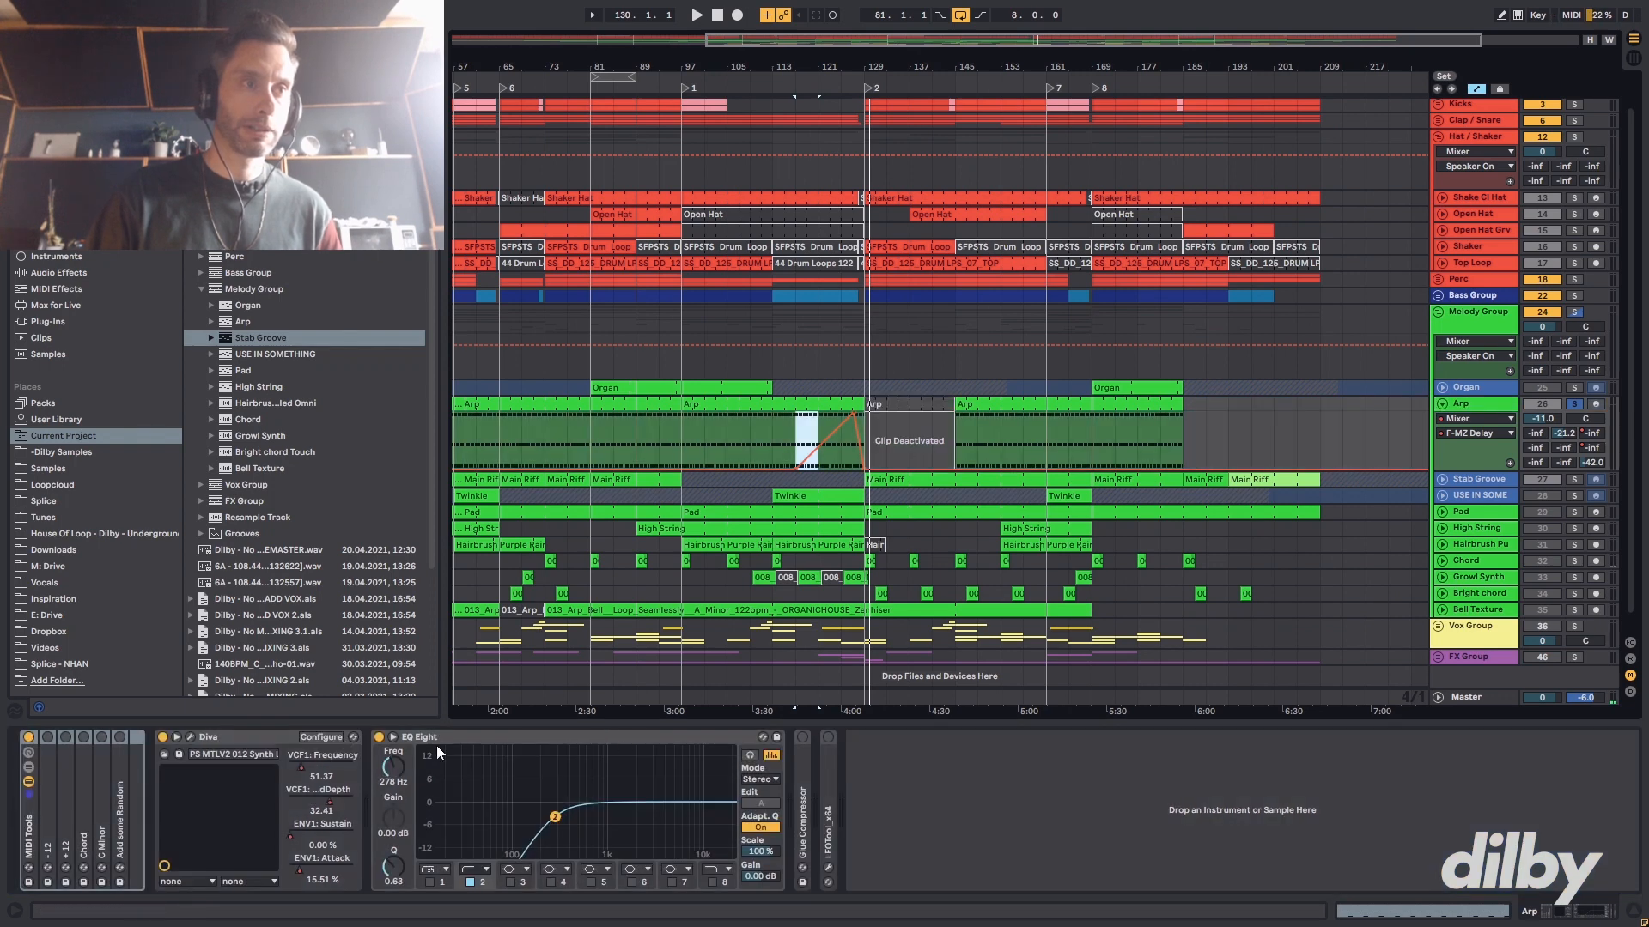
- Review the Arp's Diva automation for VCF1 frequency, VCF1 modulation depth, ENV1 sustain and ENV1 attack across the breakdown
left_click(301, 766)
left_click_drag(556, 66, 743, 41)
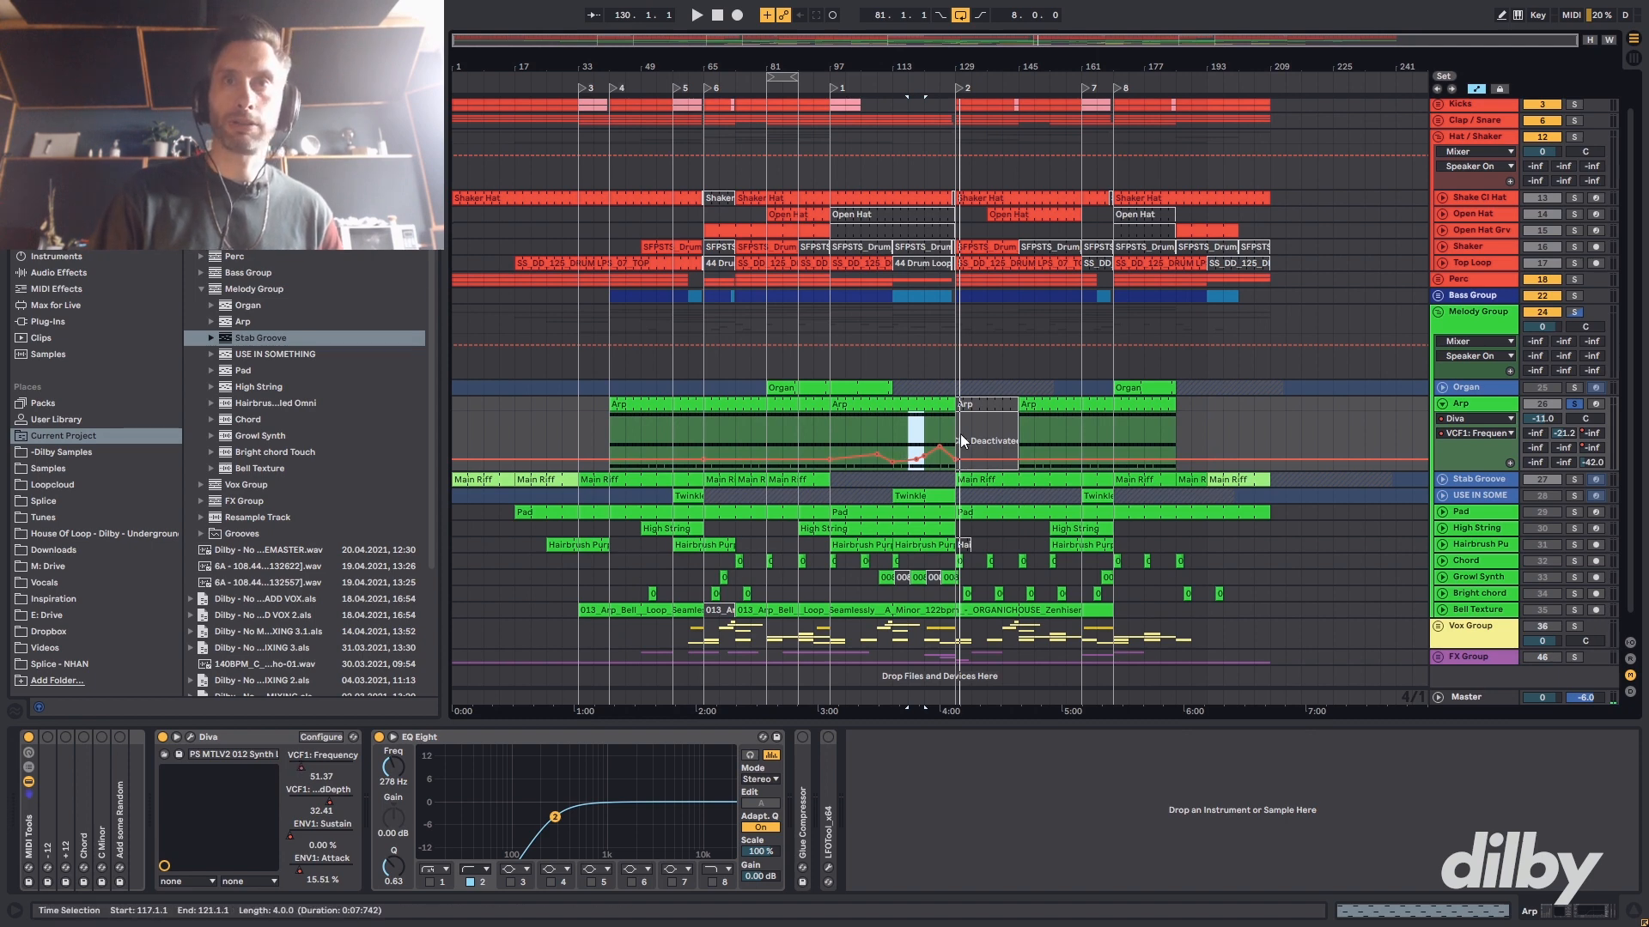
left_click(867, 468)
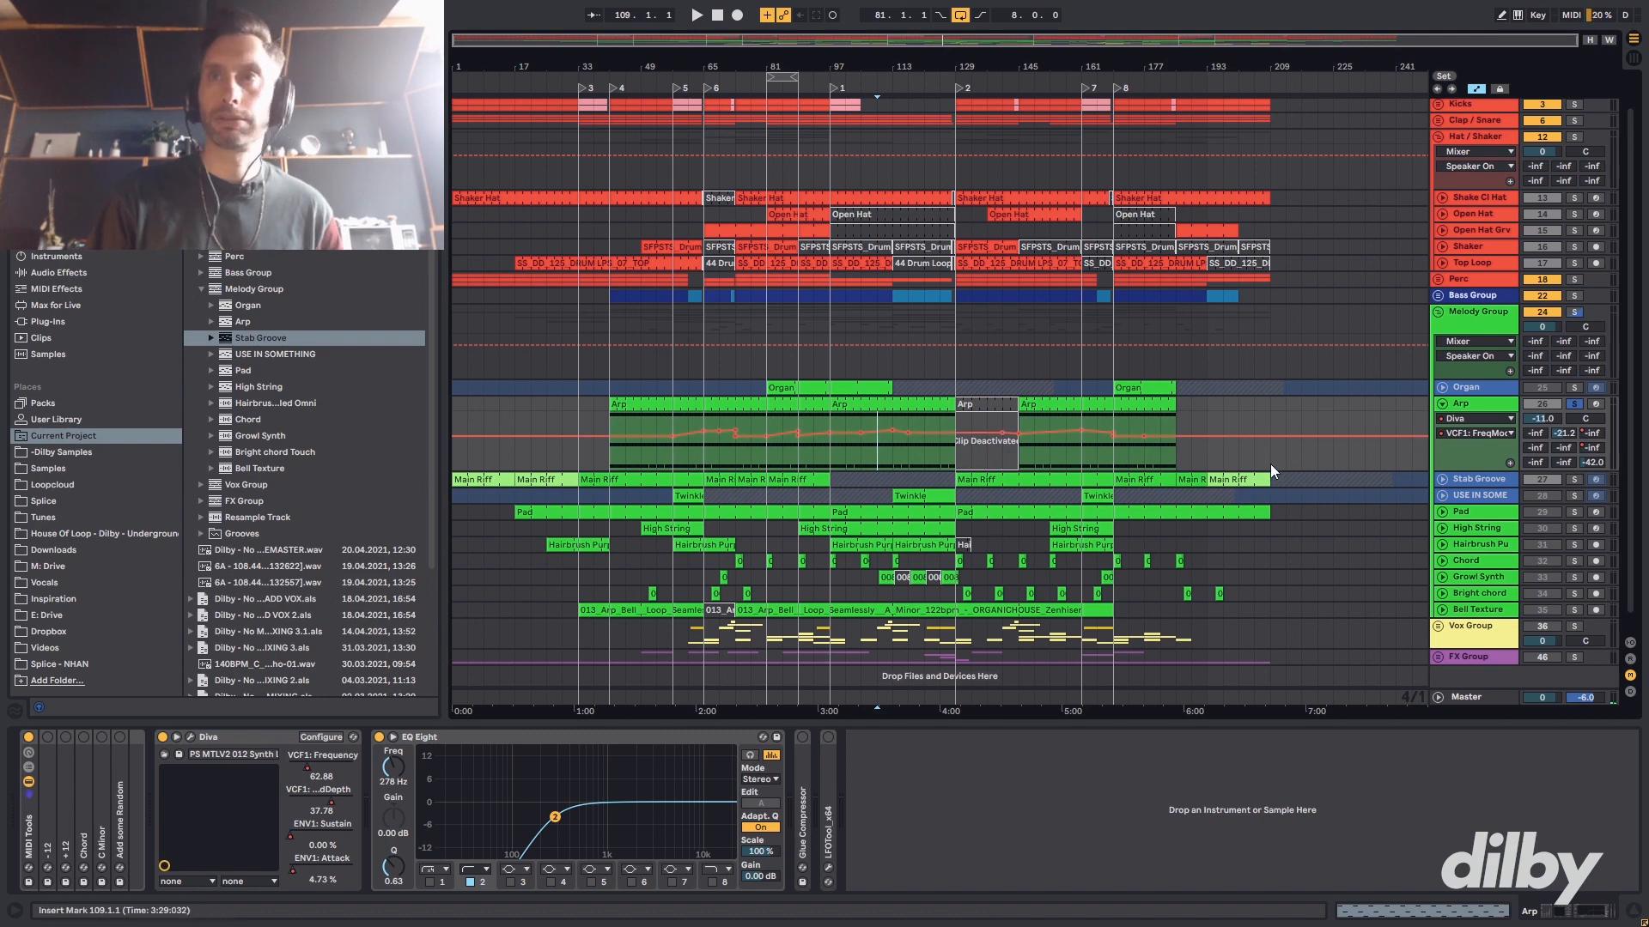
left_click(295, 841)
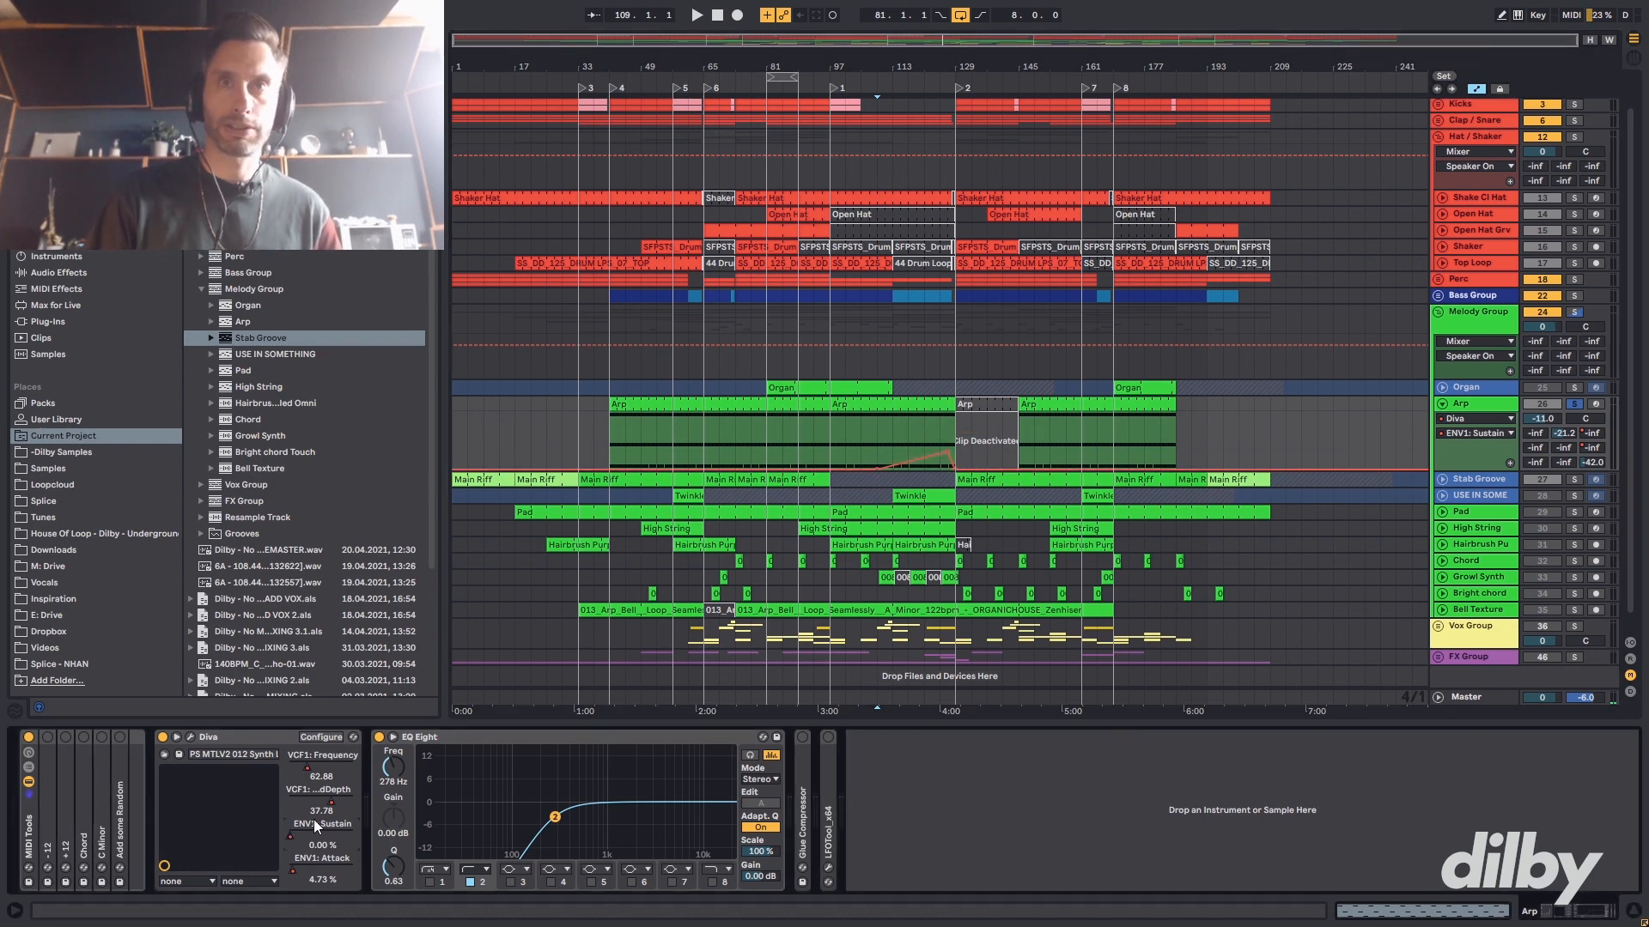
left_click(928, 433)
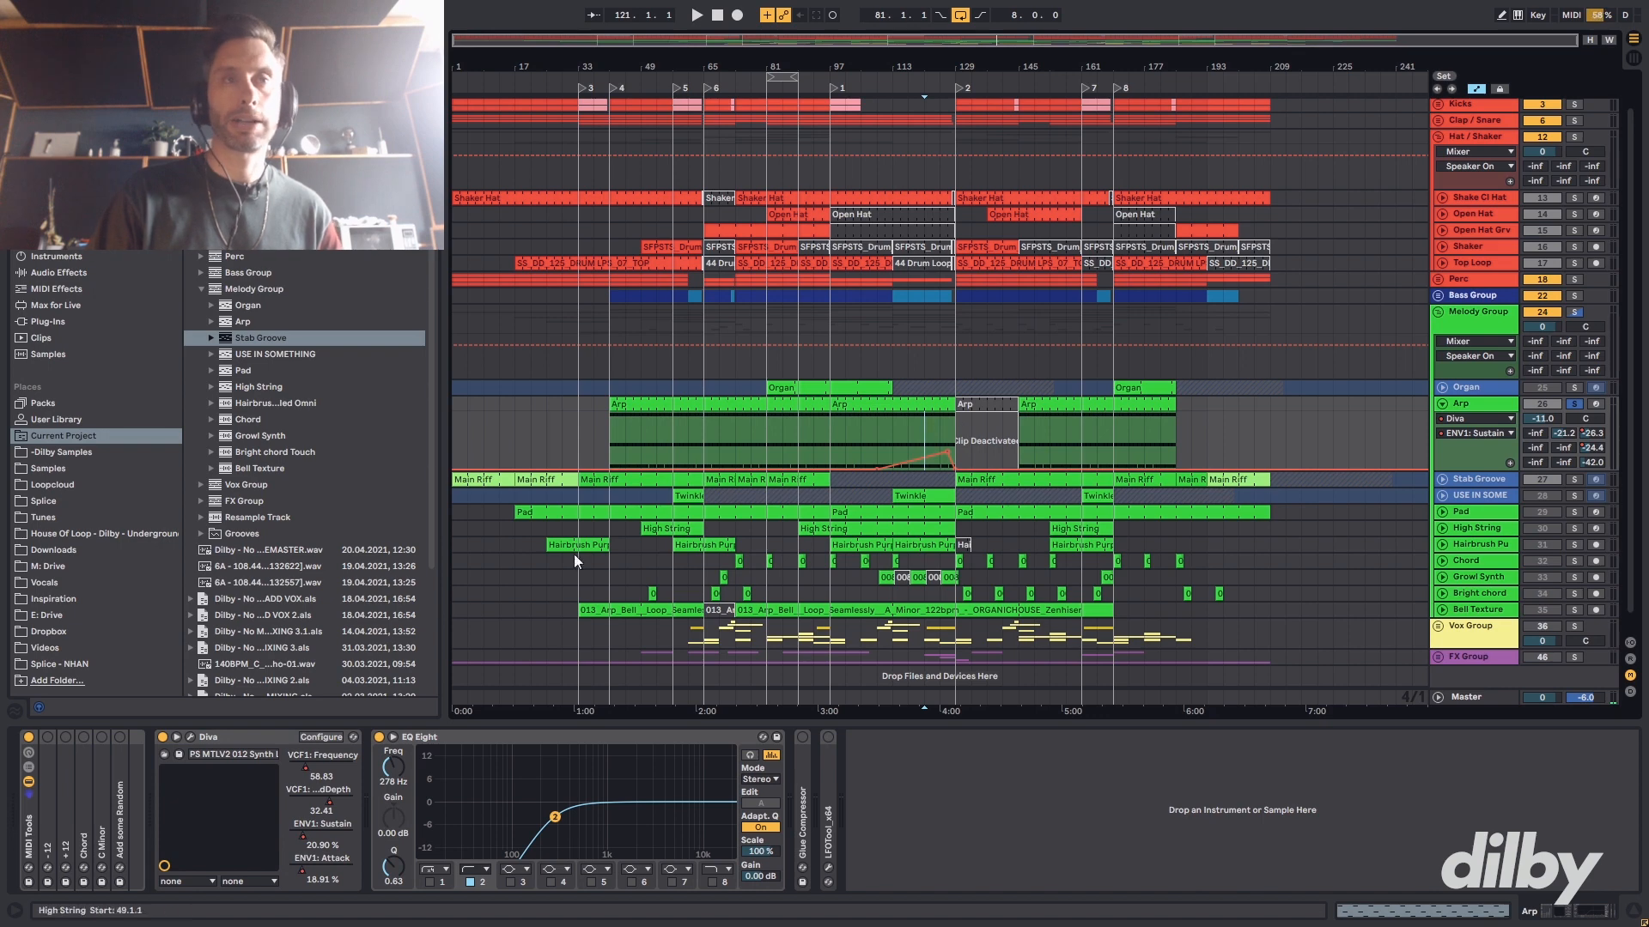
left_click(301, 874)
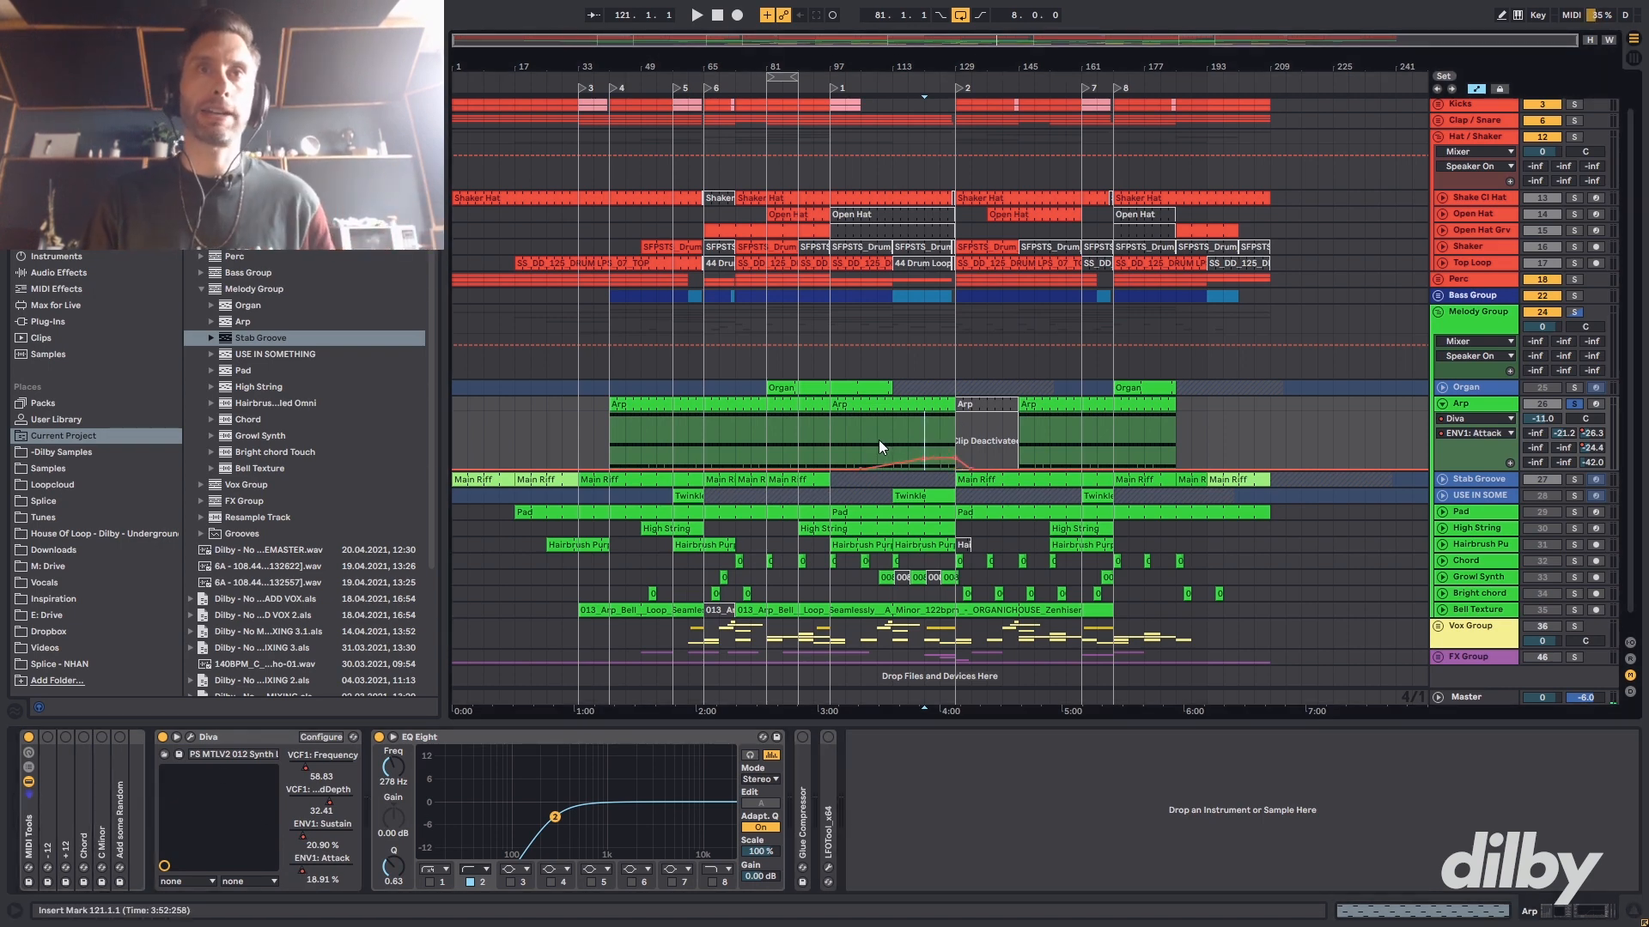
left_click(797, 437)
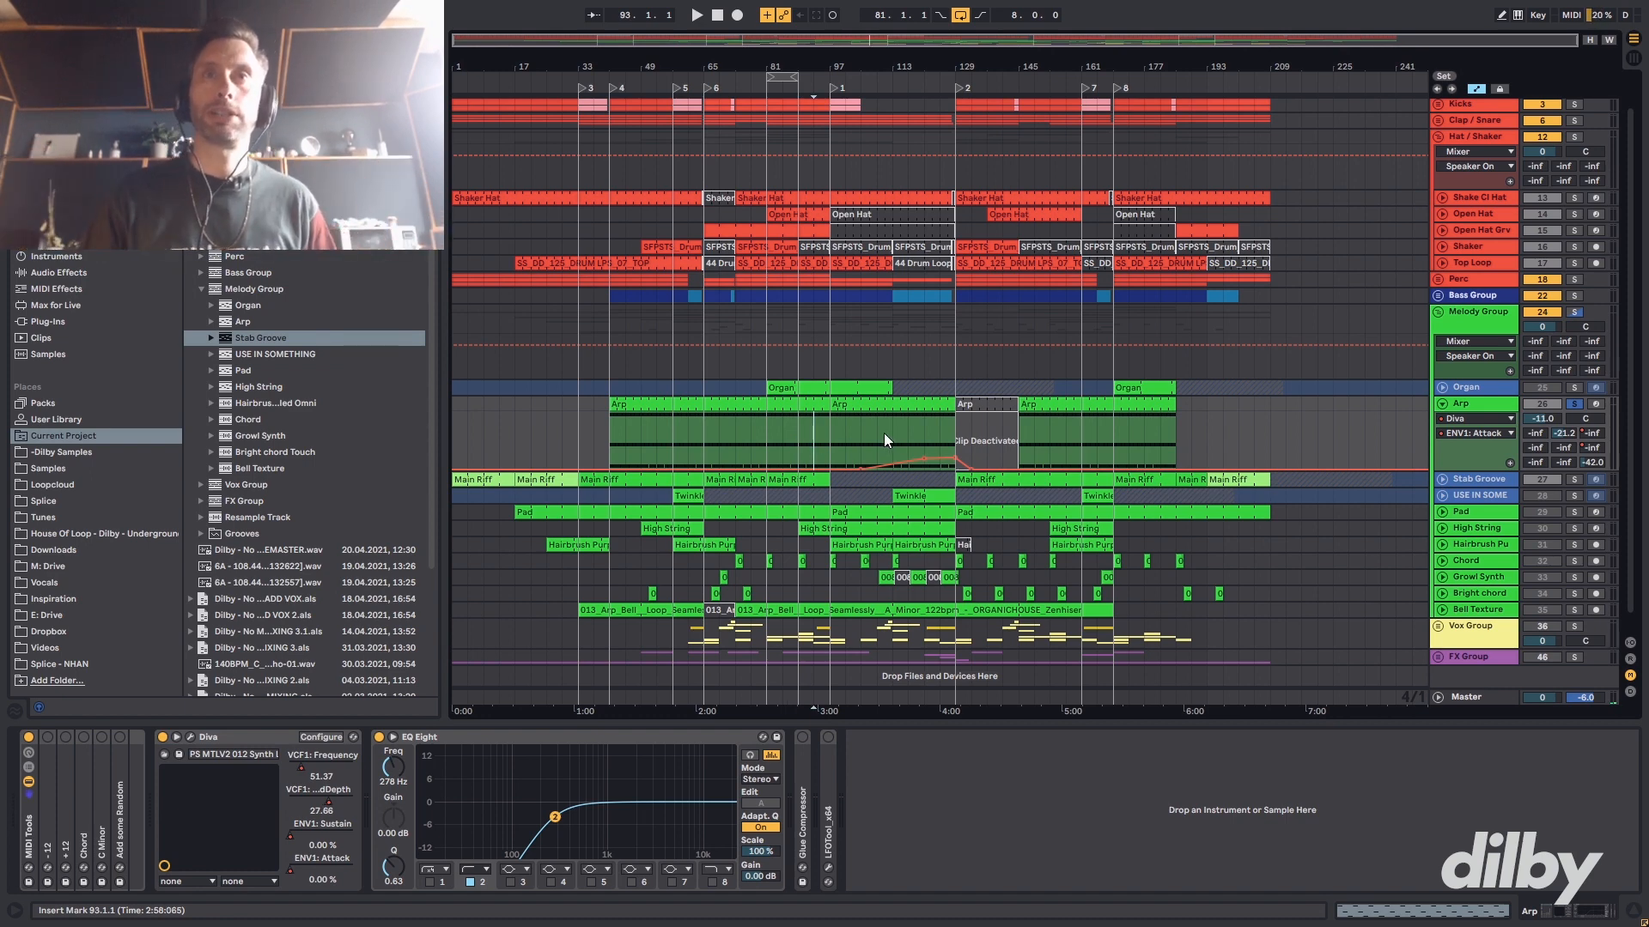
left_click(924, 432)
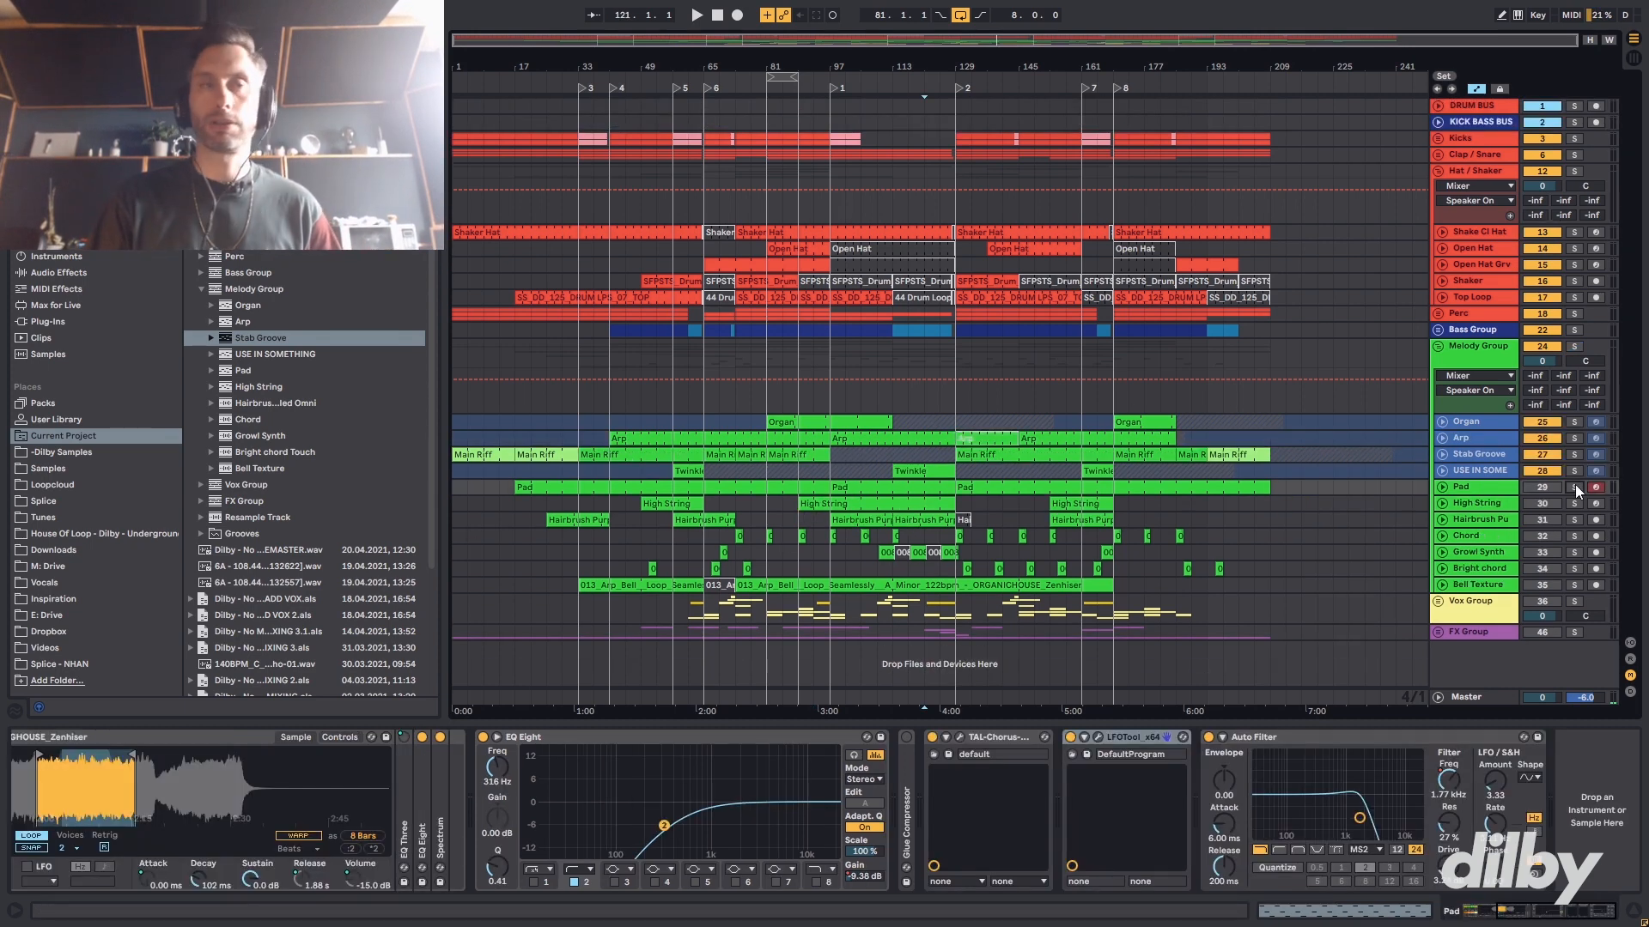
- Solo the Pad track and audition it from bar 37 with only the G3 note active
left_click(1575, 484)
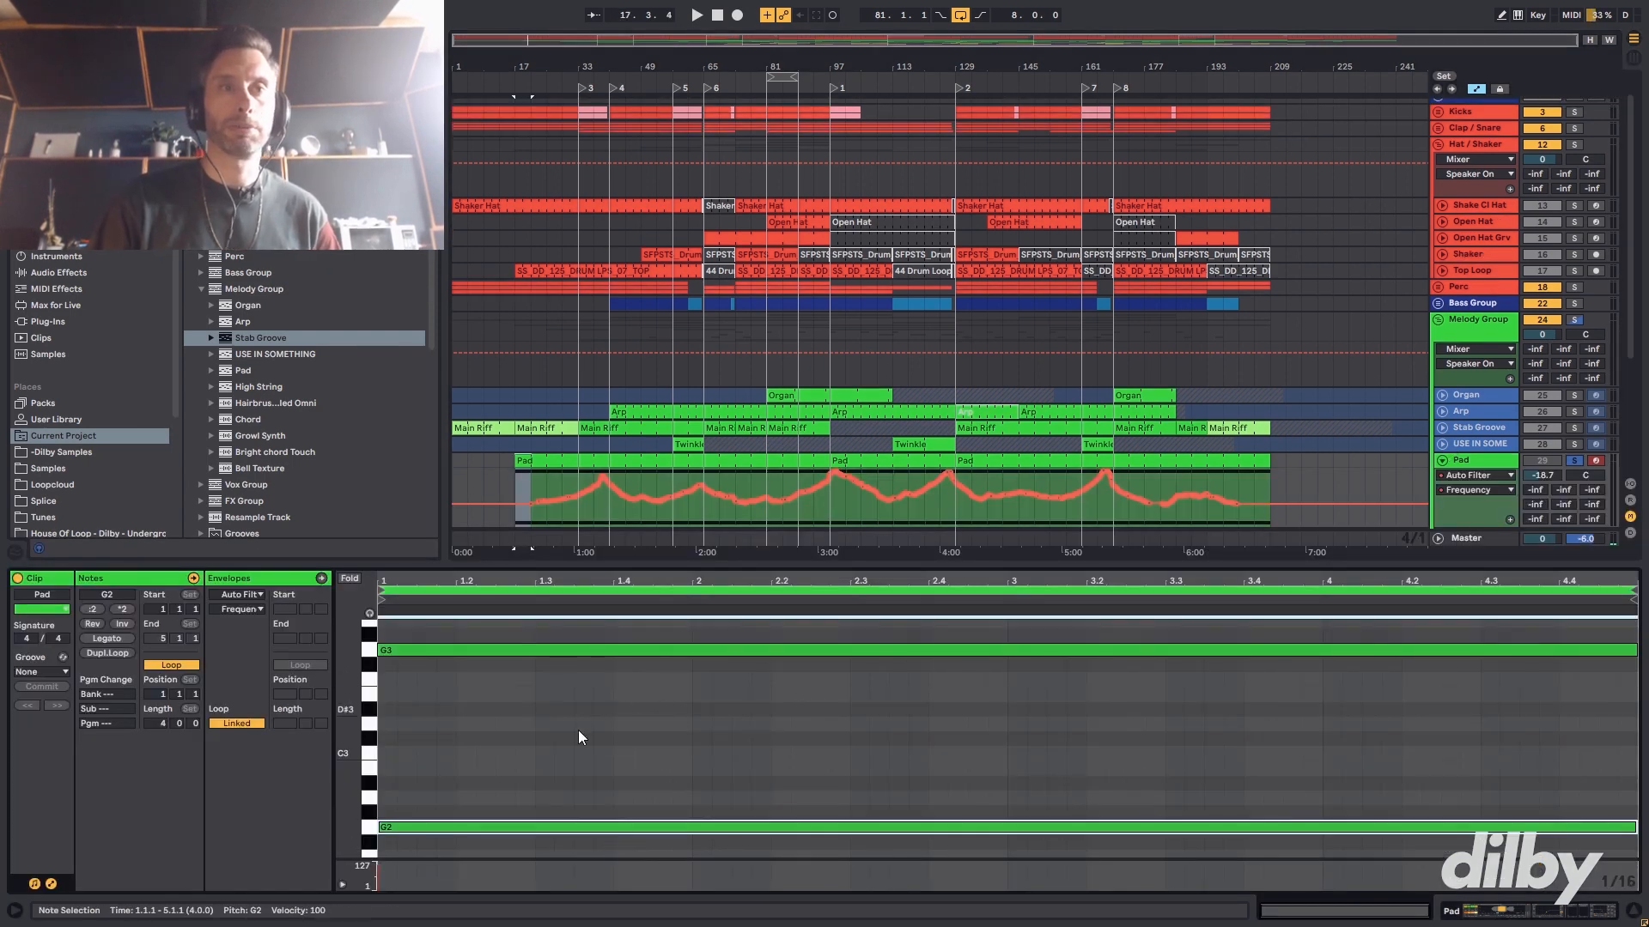
left_click(605, 514)
key("space")
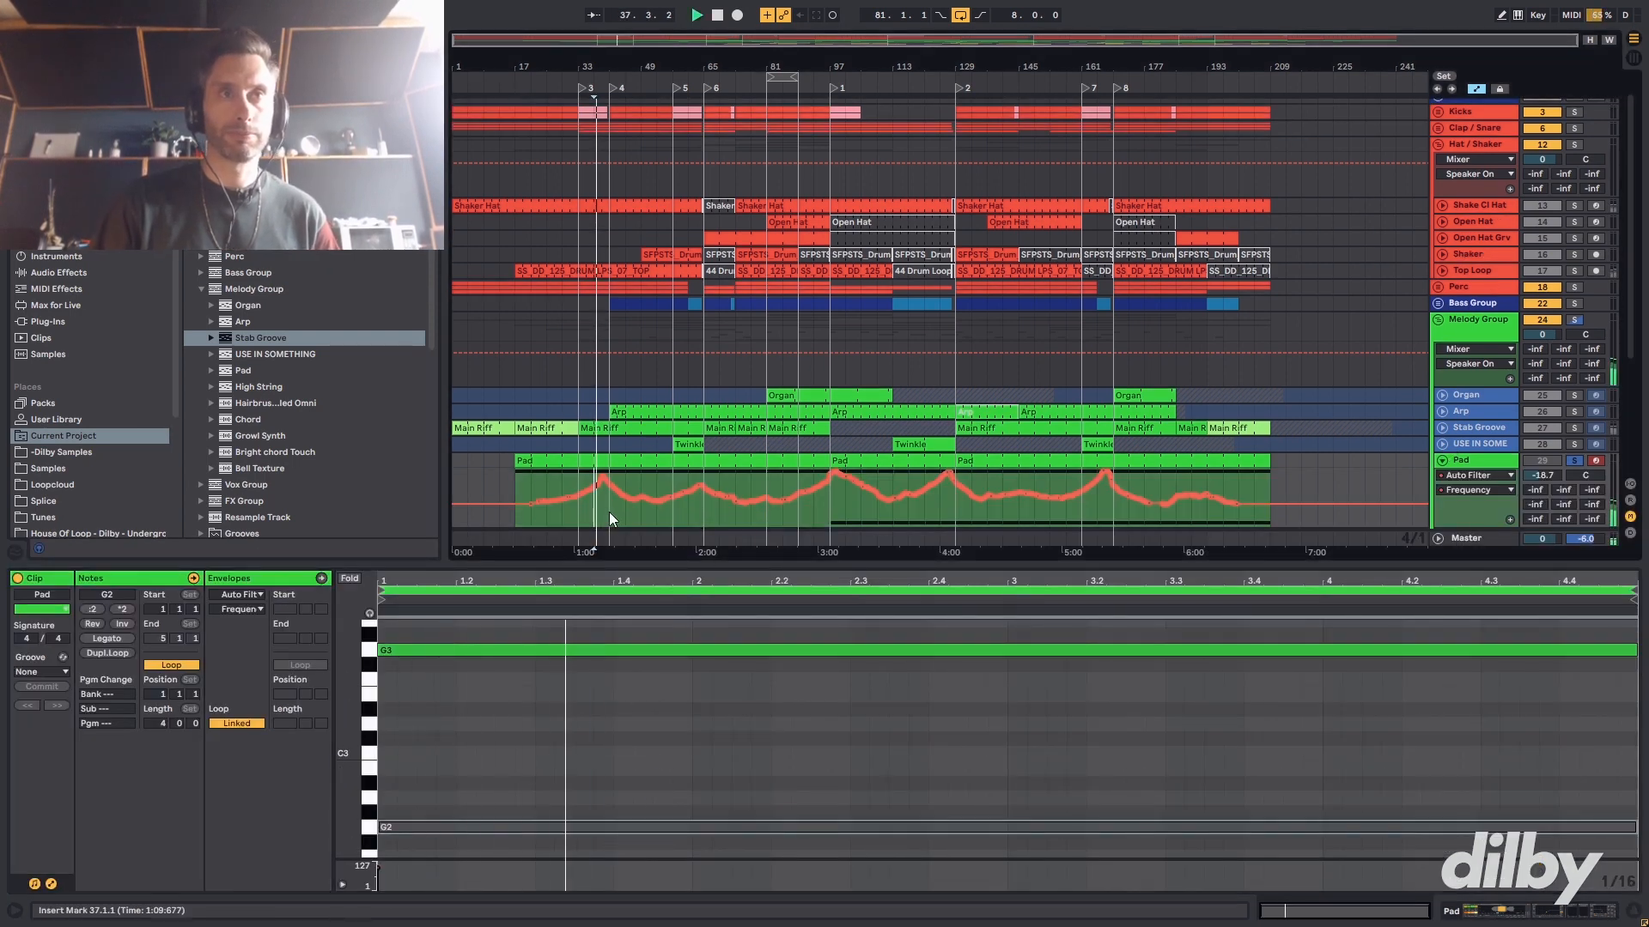
key("space")
- Reactivate the G2 note in the Pad clip and audition both notes together from bar 37
left_click(654, 827)
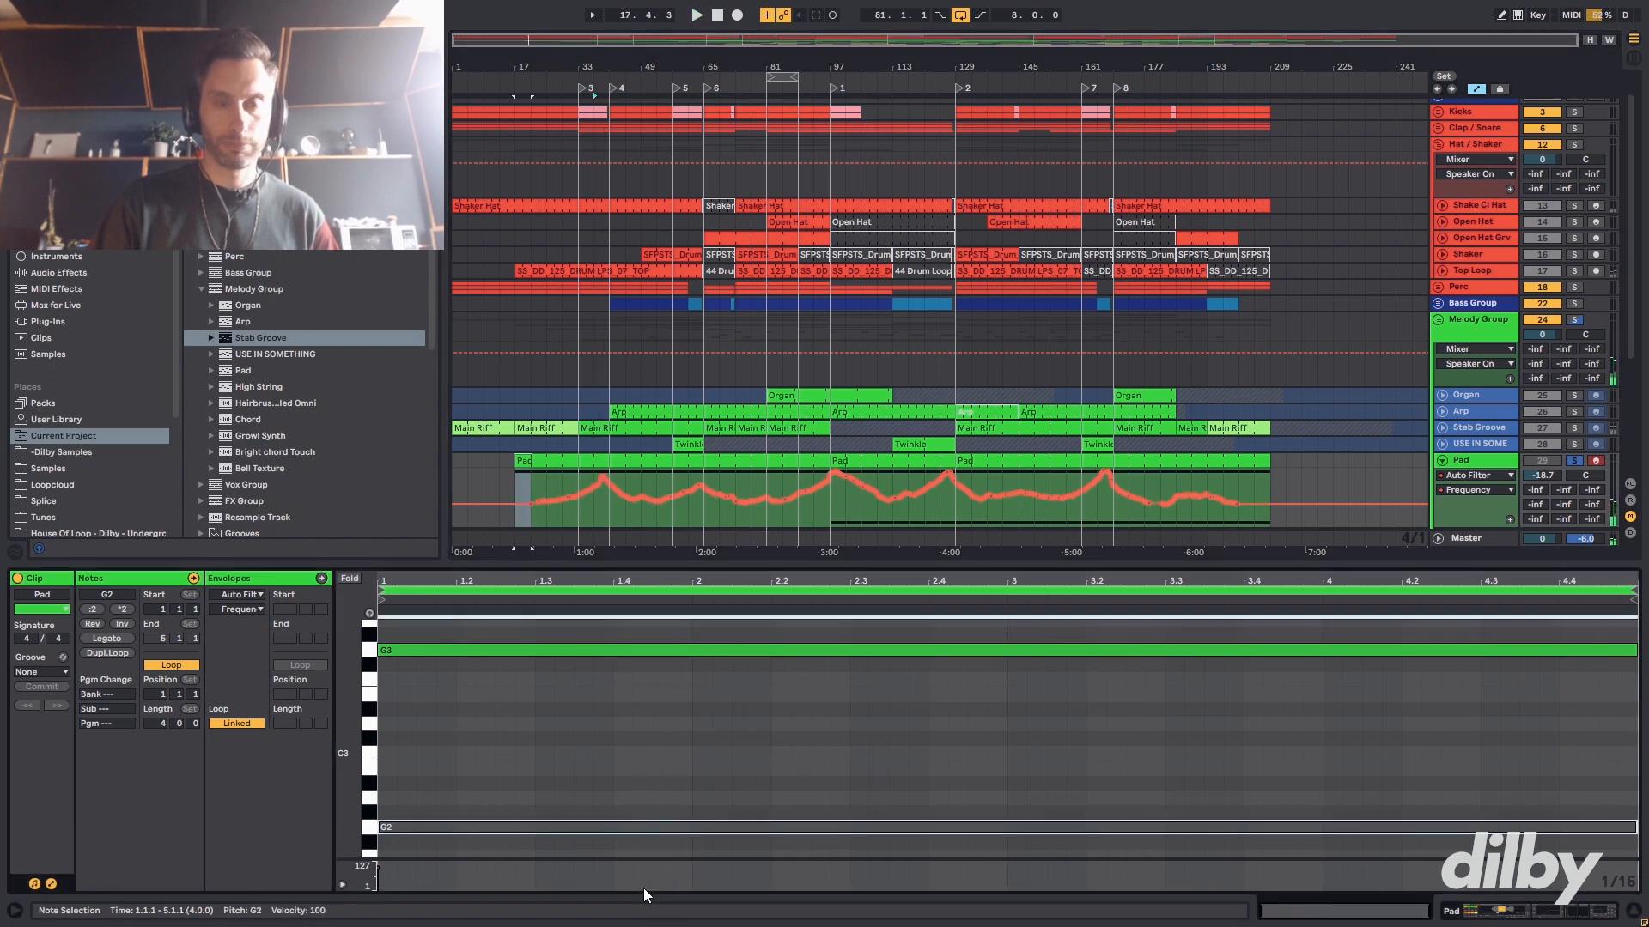
key("0")
key("space")
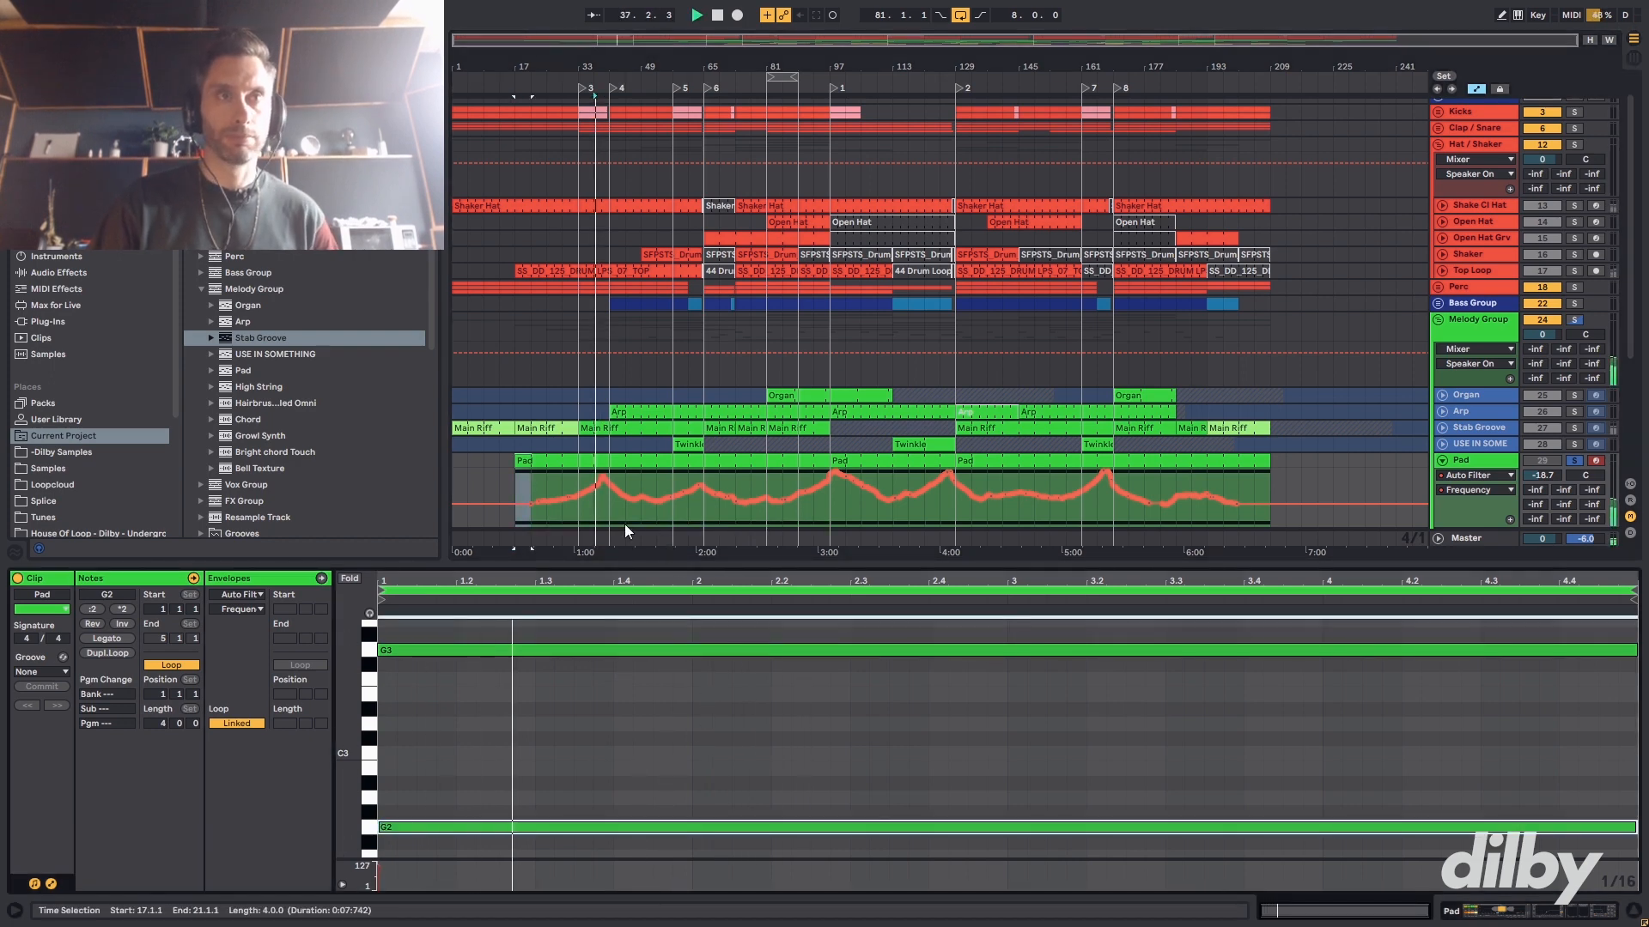
key("space")
- Deactivate the G3 note in the Pad clip and play the remaining G2 note from bar 37
left_click(626, 650)
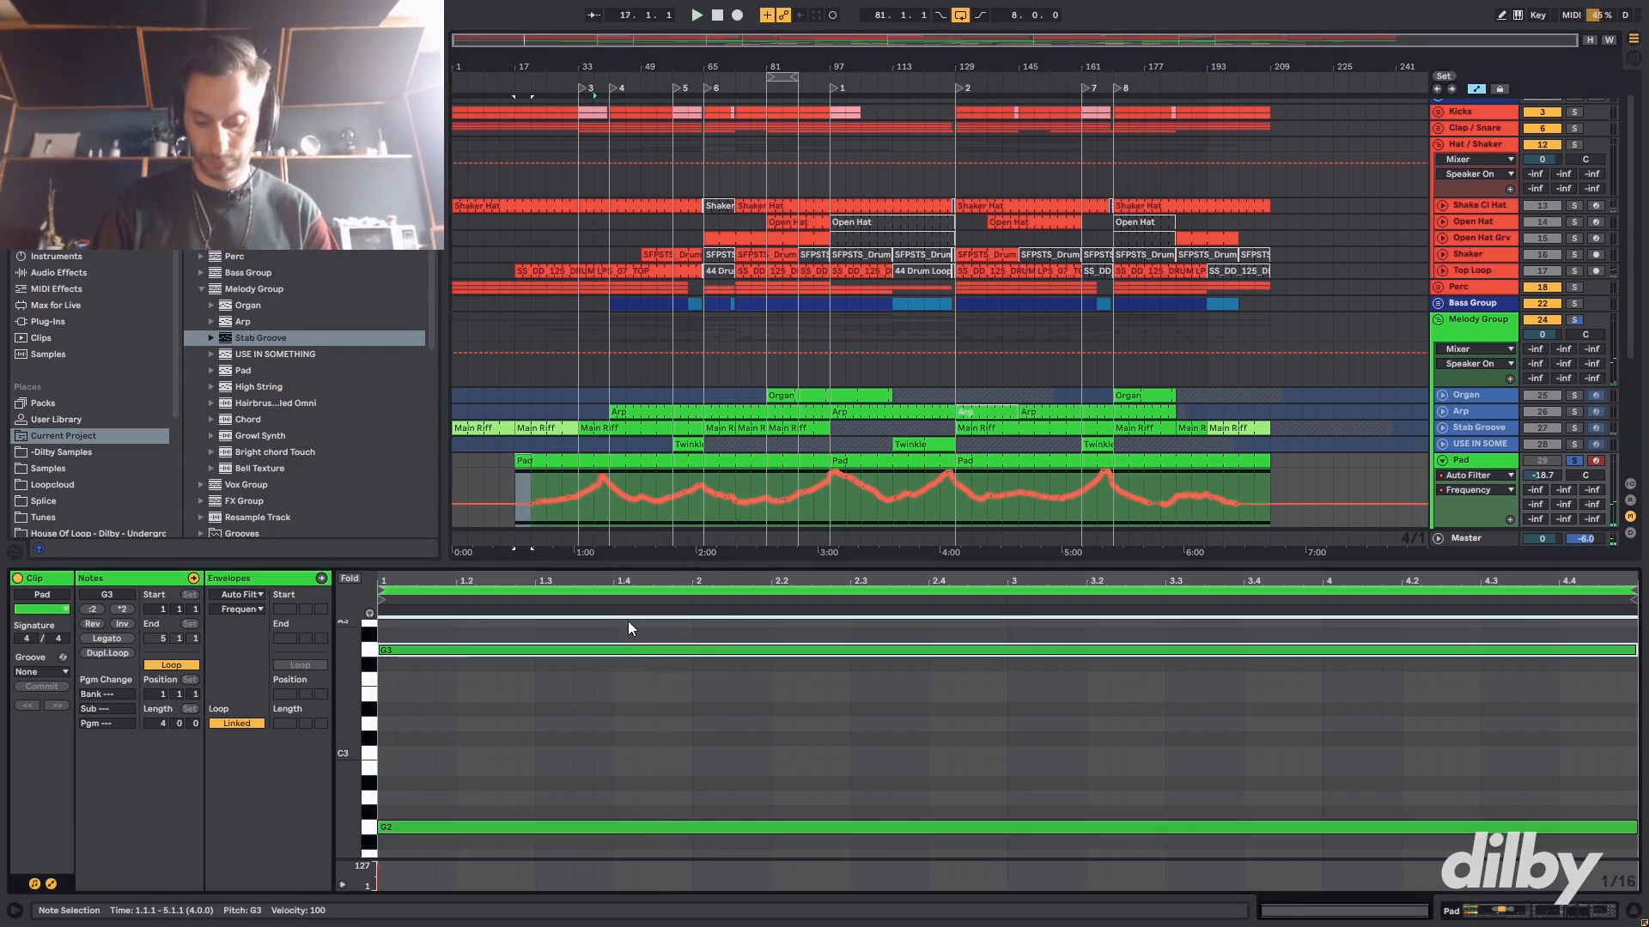
key("0")
key("space")
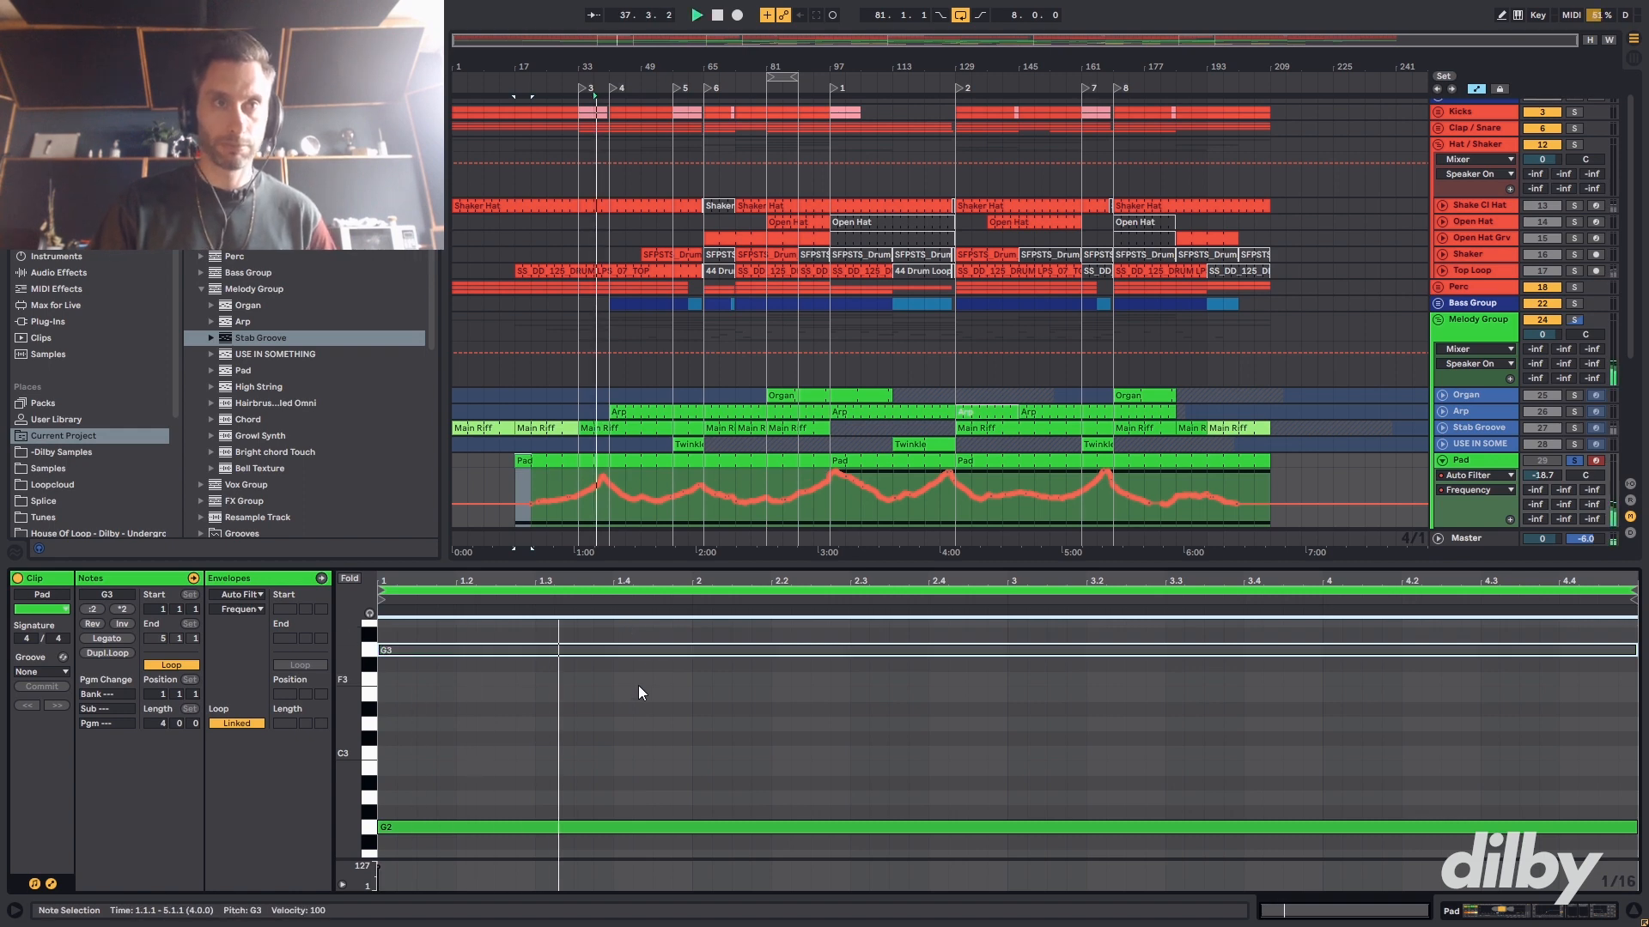
- Stop playback, reactivate the G3 note in the Pad clip, and play both notes together from bar 37
key("space")
key("0")
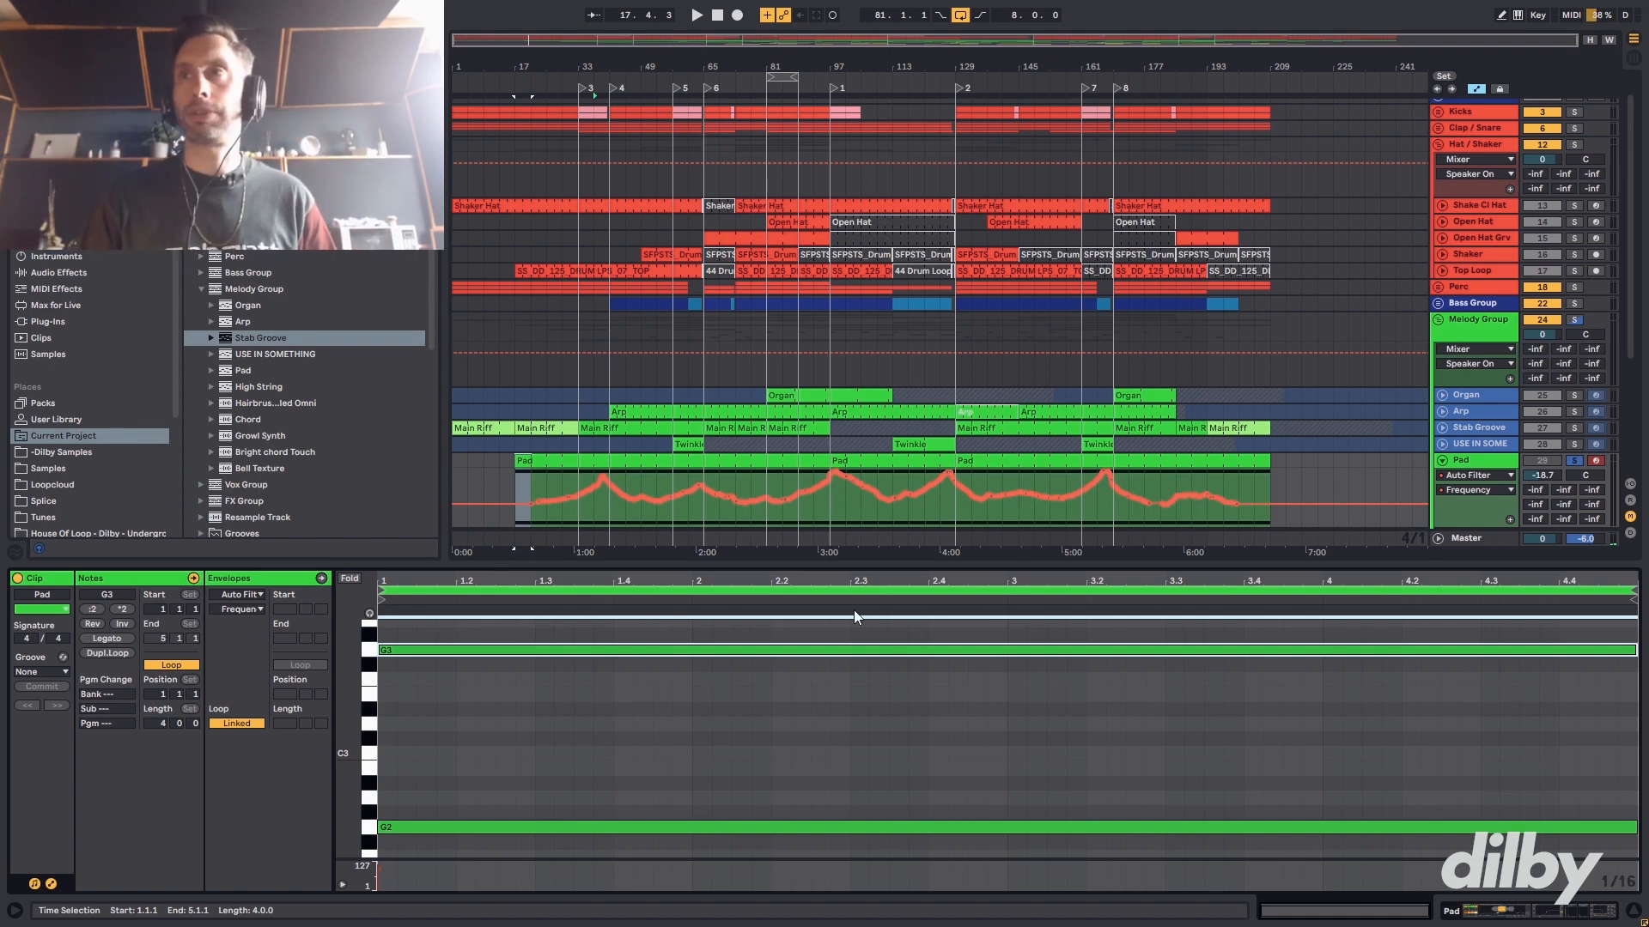
key("space")
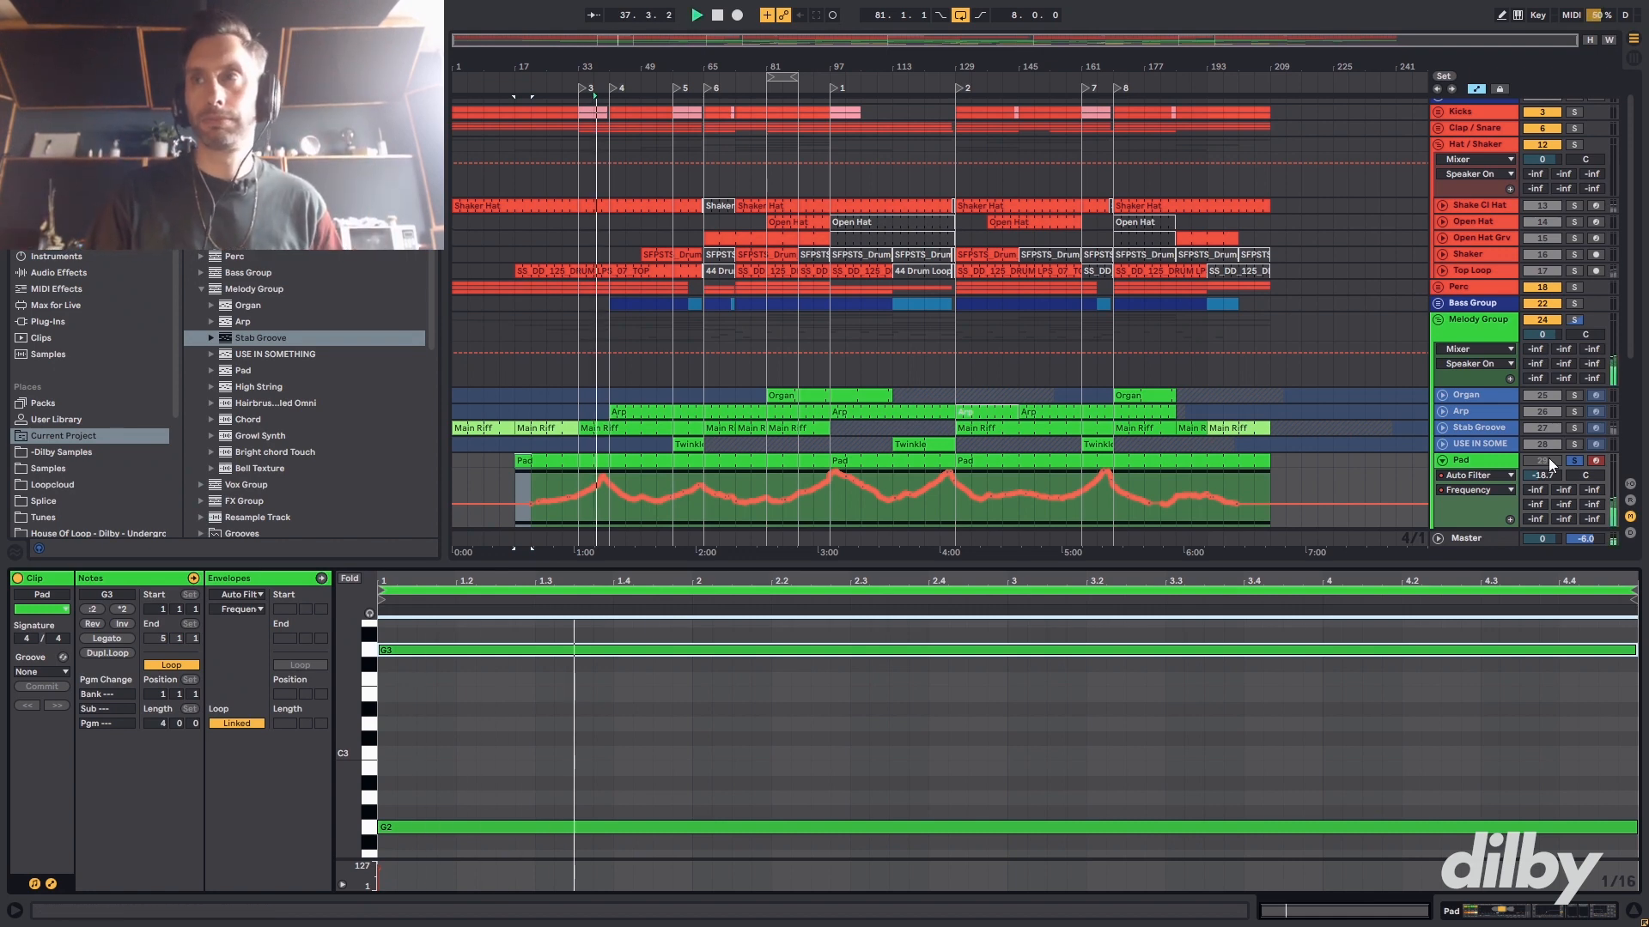
- Unsolo the Pad track and review its Auto Filter frequency automation across the arrangement, then collapse the track
left_click(1574, 460)
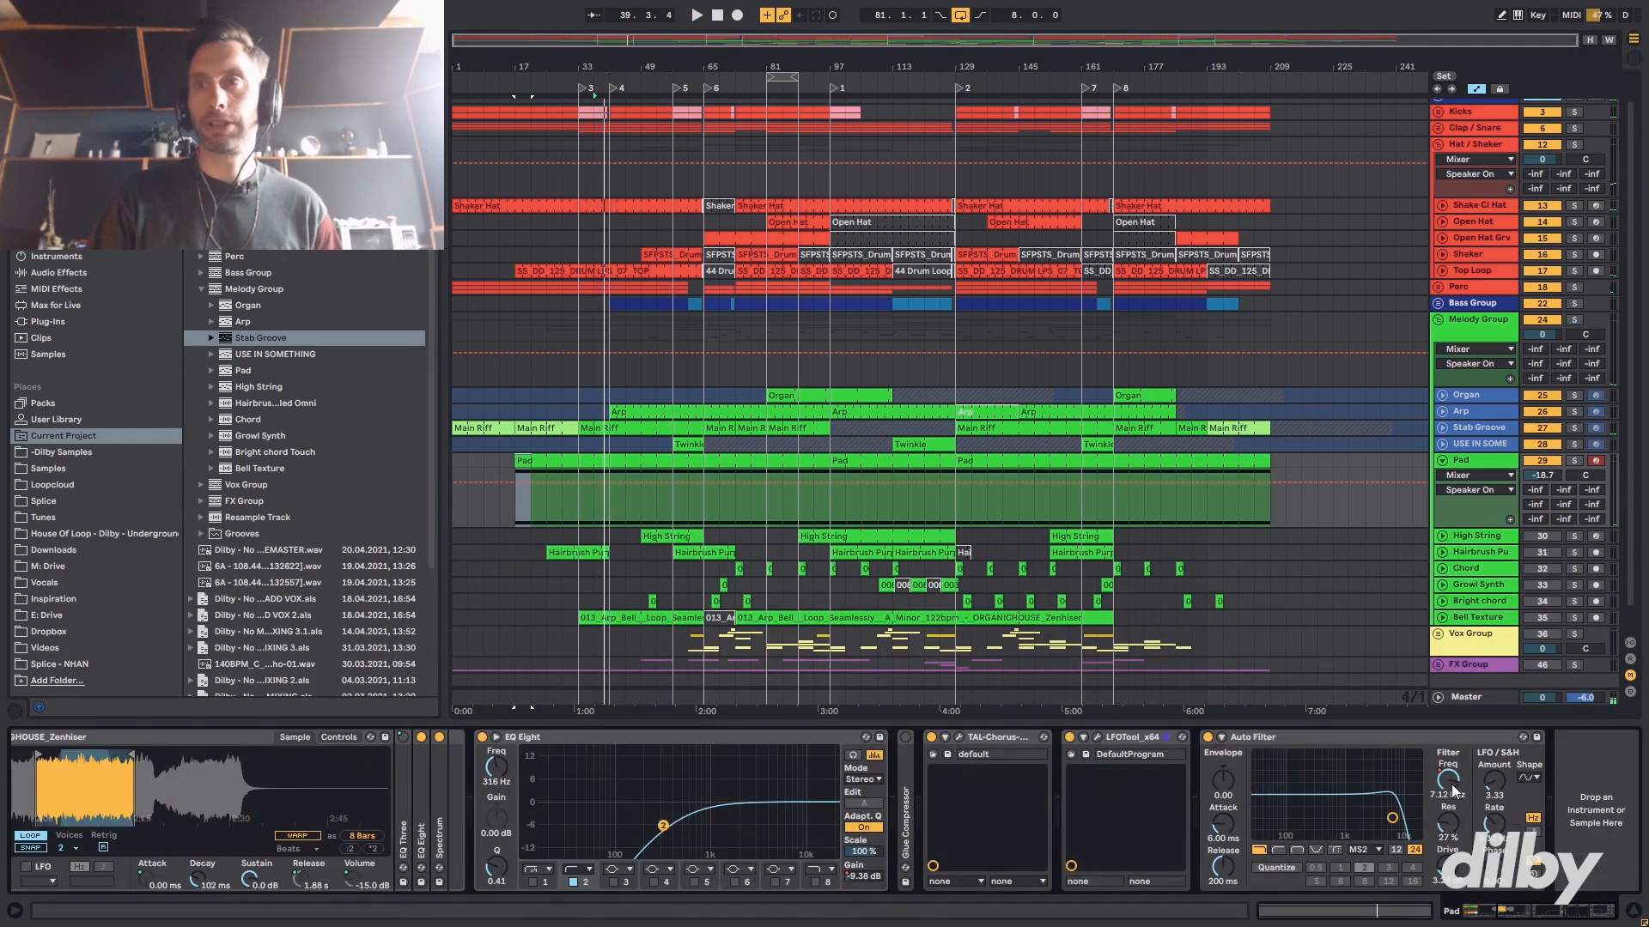
left_click(1449, 783)
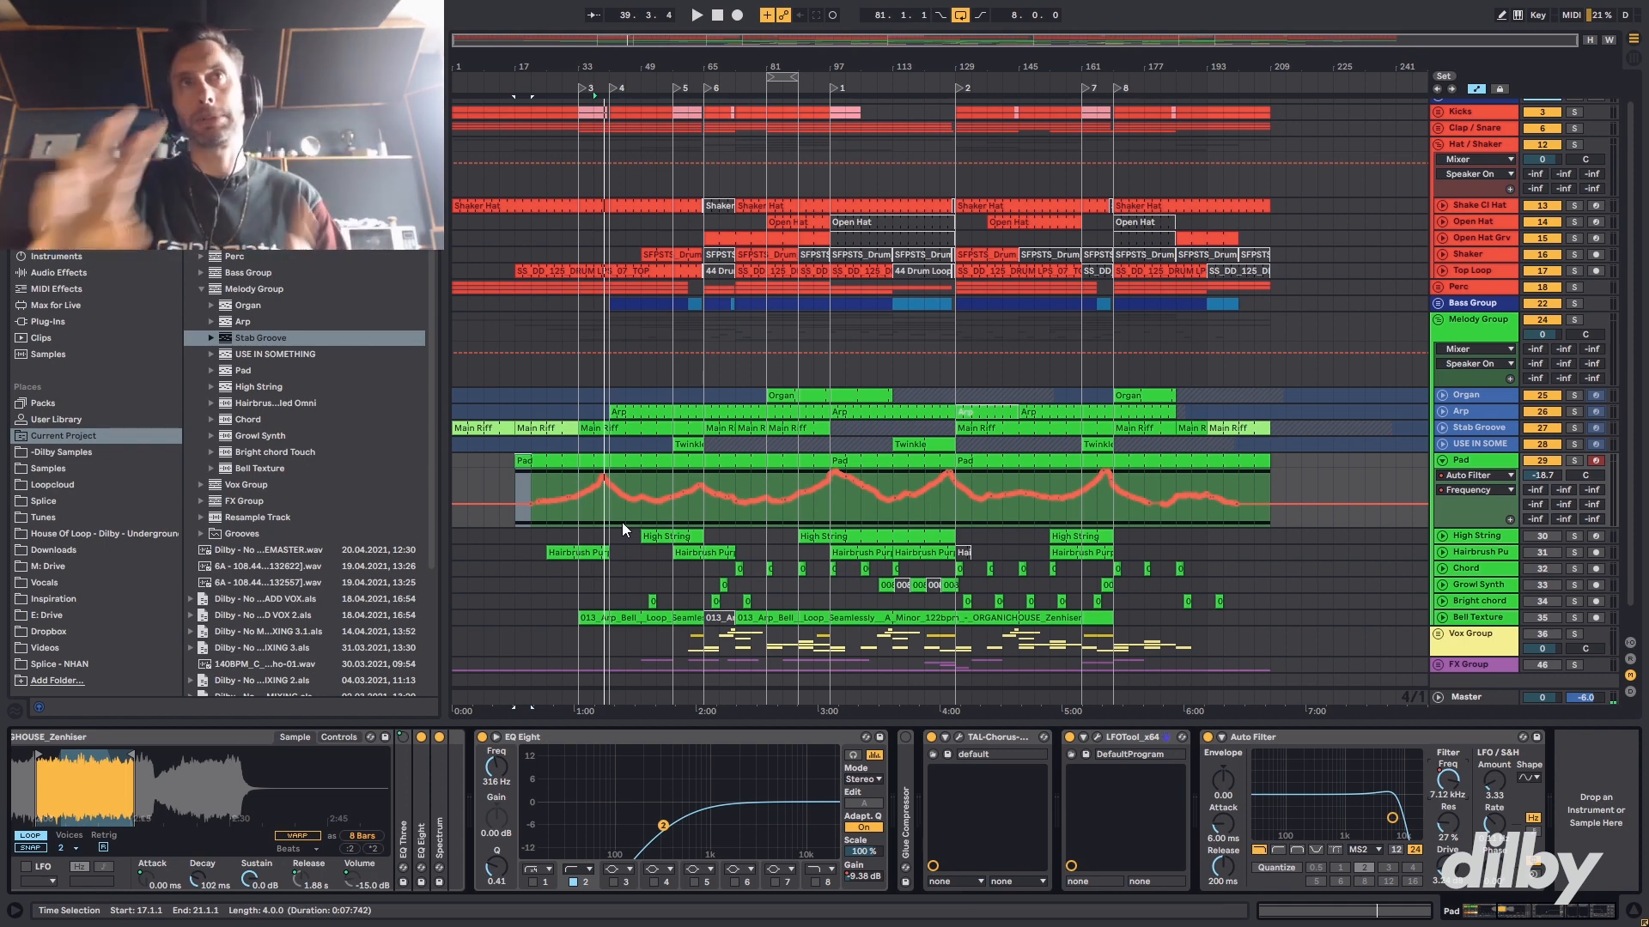
left_click(1443, 461)
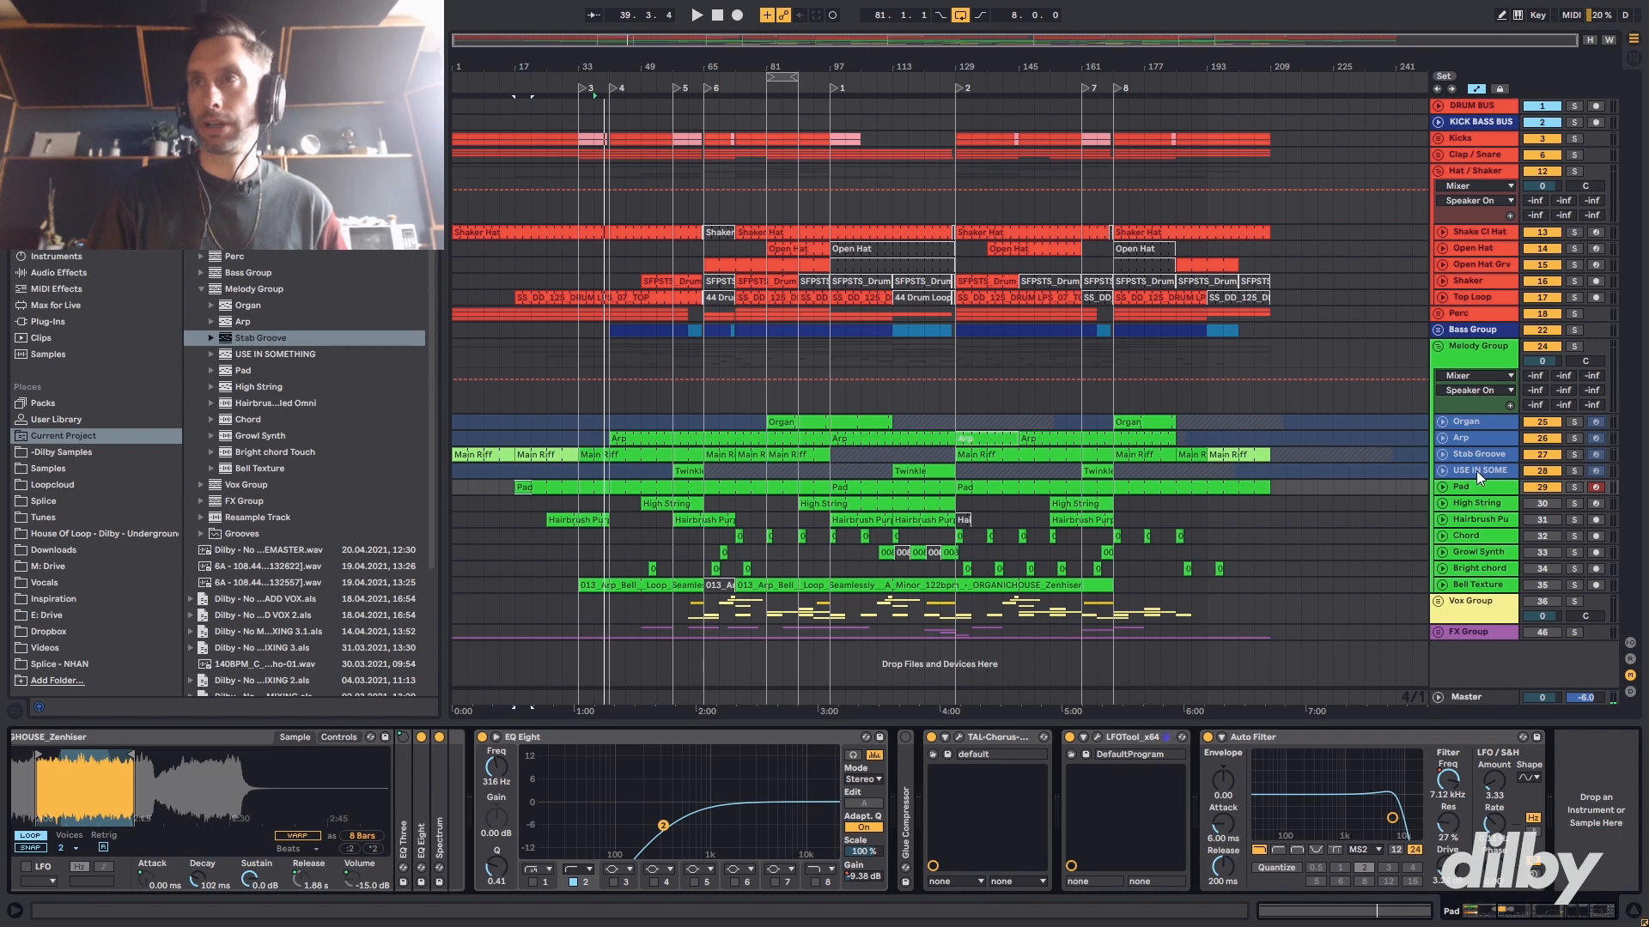
- Audition the High String track in solo from its bar 89 clip and display its EQ Eight output gain automation
left_click(1476, 470)
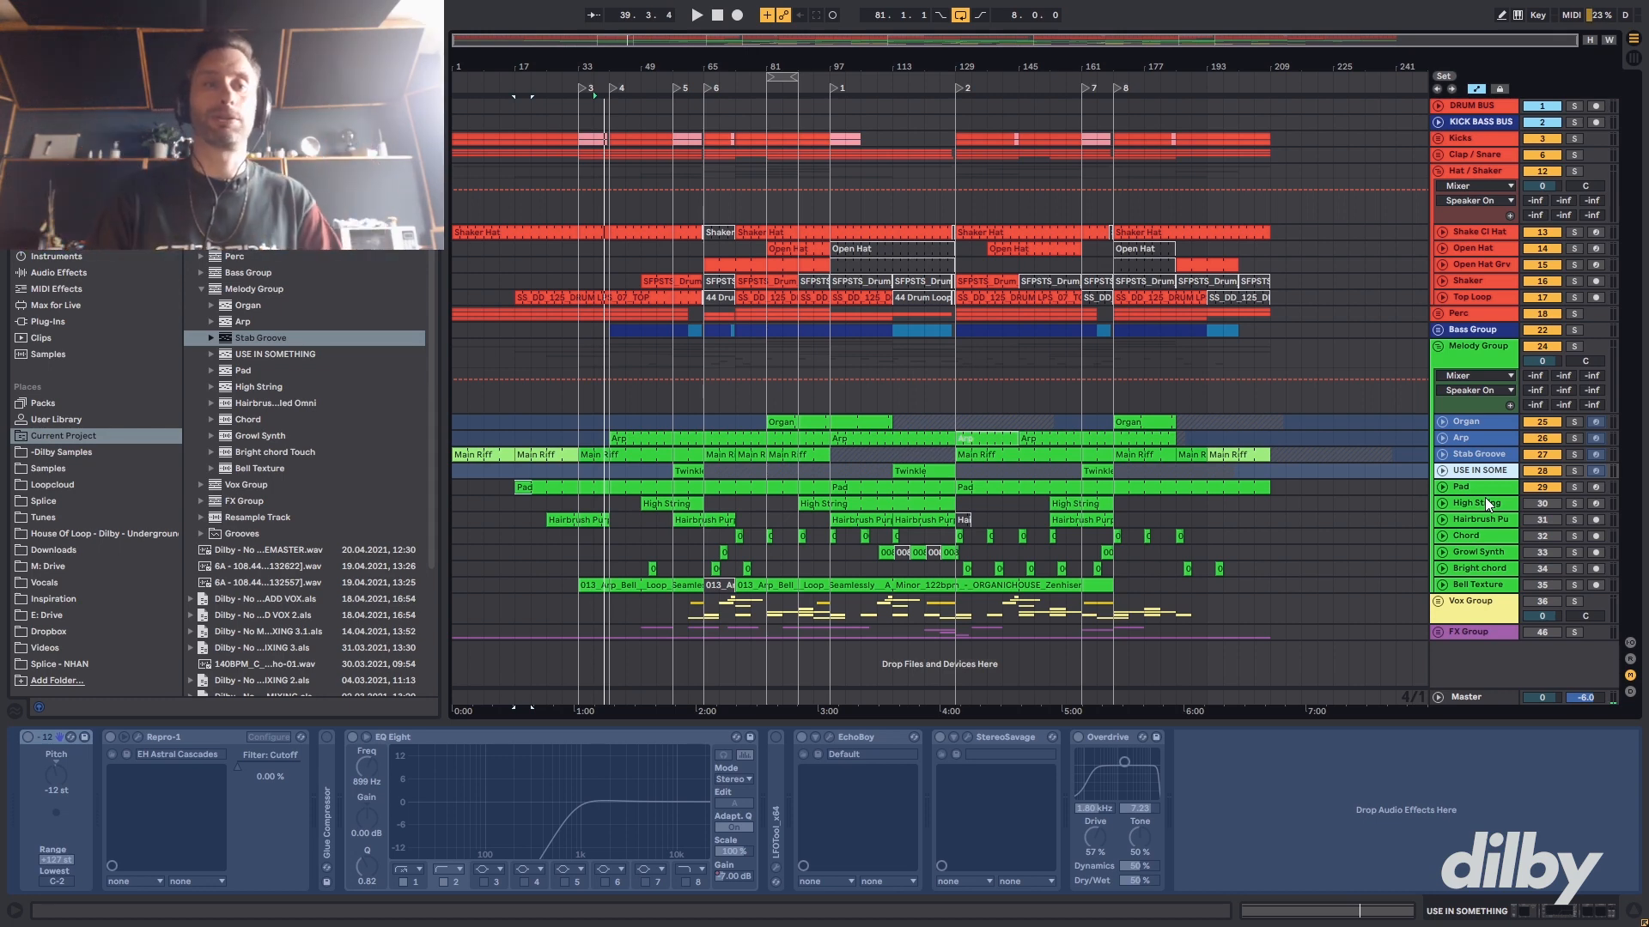
left_click(1485, 497)
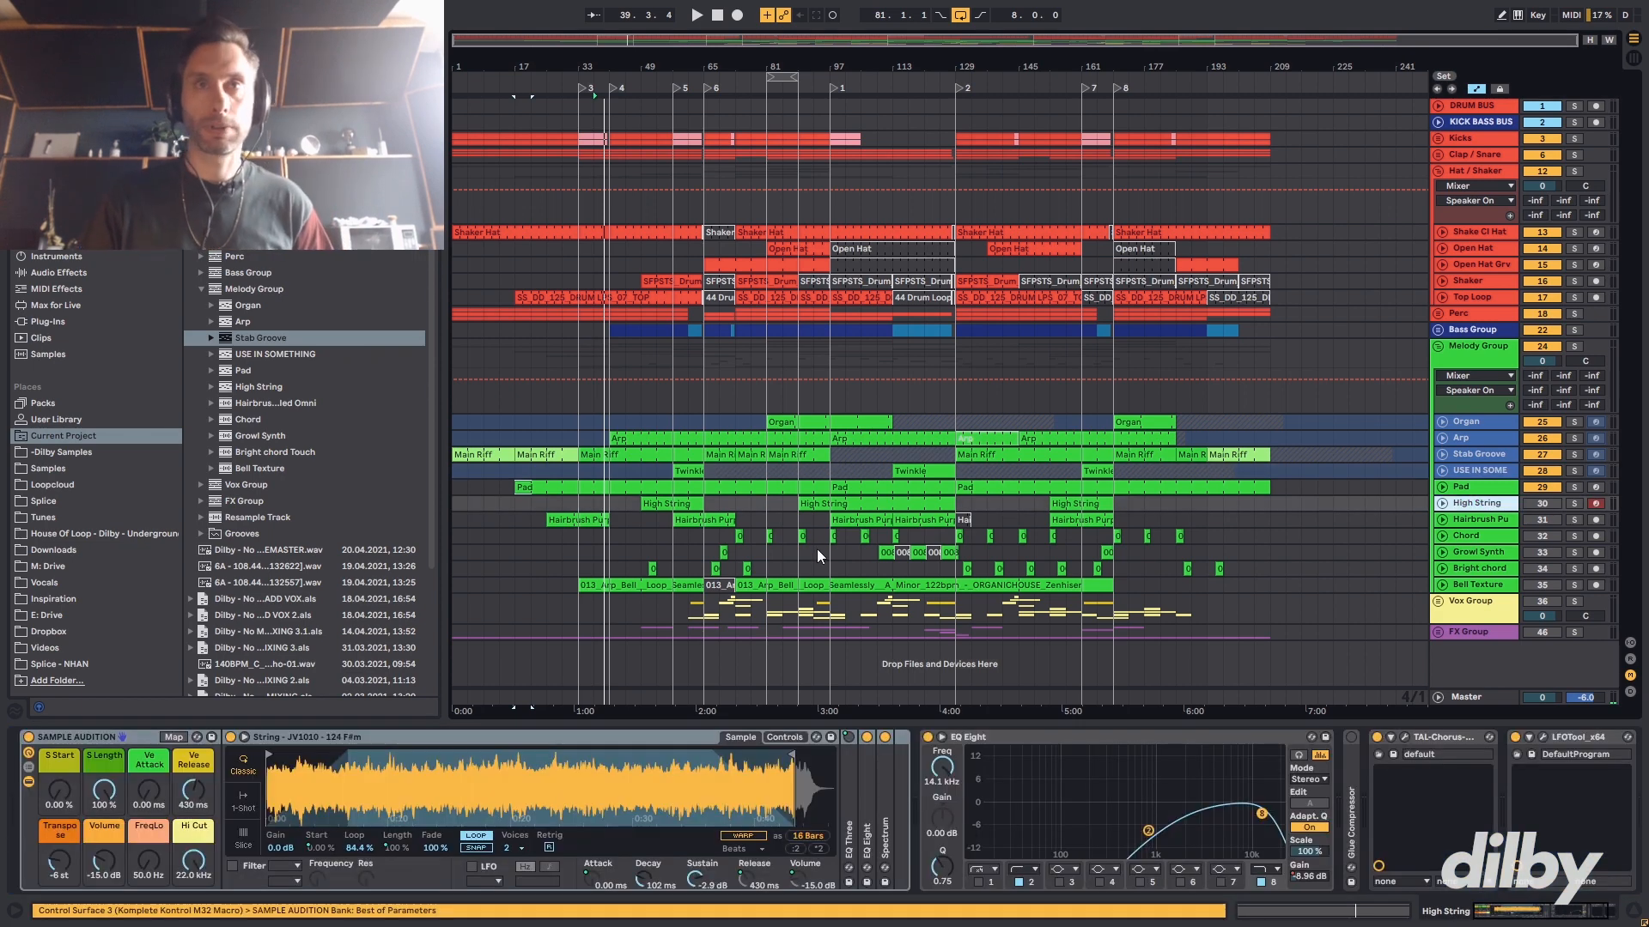
left_click(855, 503)
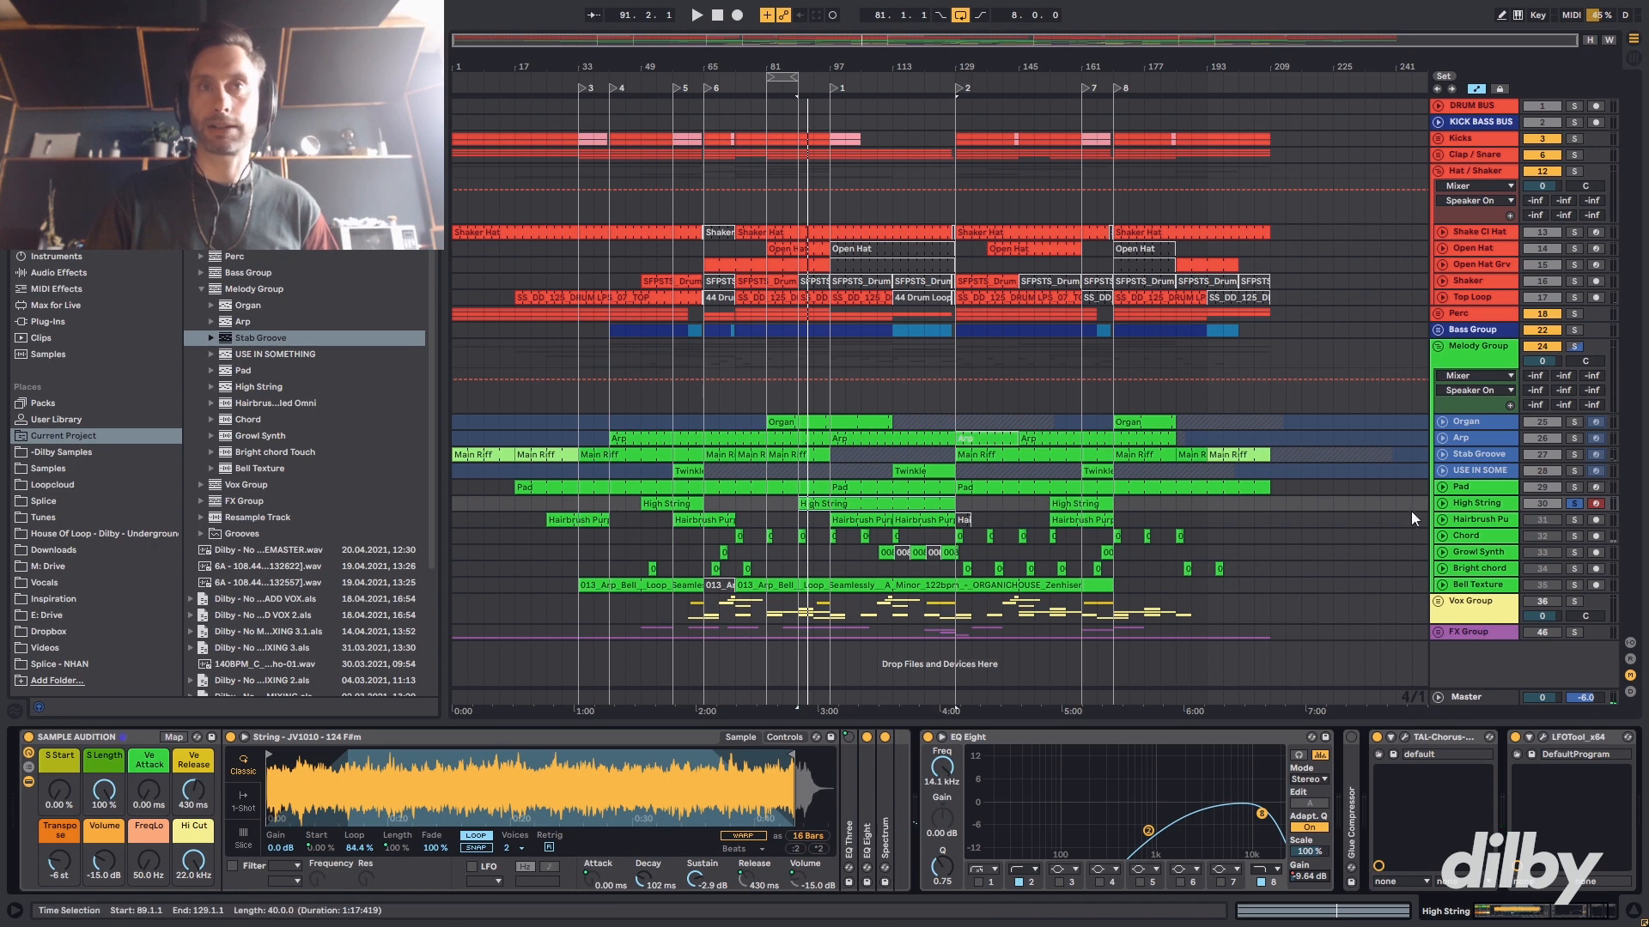
left_click(1442, 504)
left_click(914, 527)
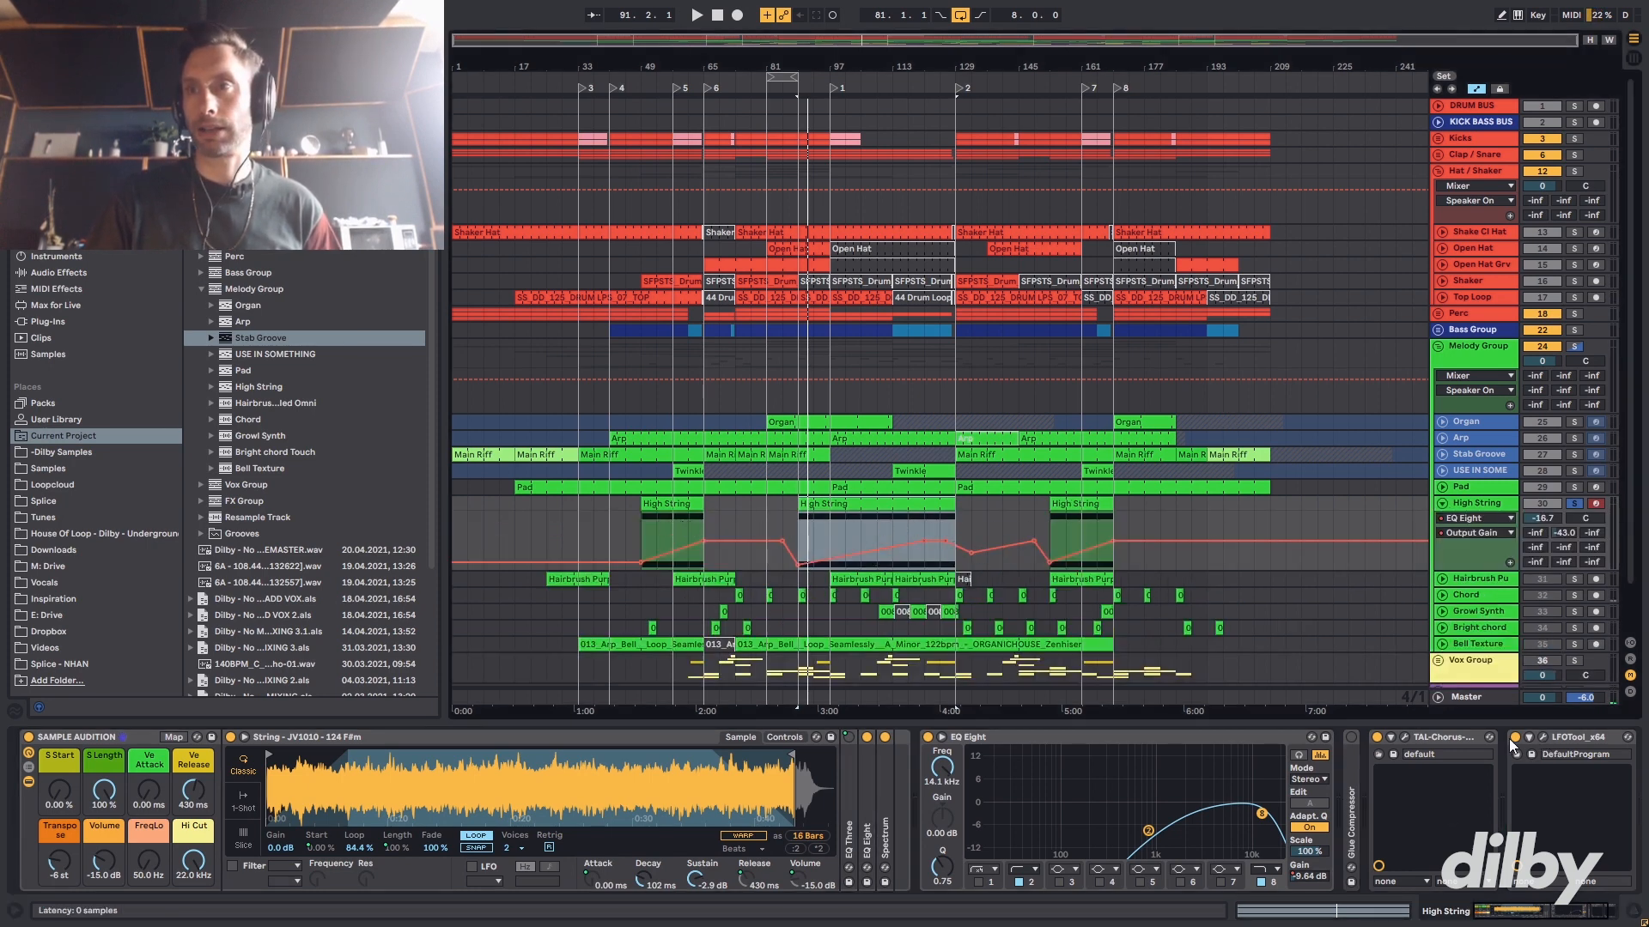
- Examine the effect chain of the High String track, and fold the track in the arrangement
left_click(1405, 738)
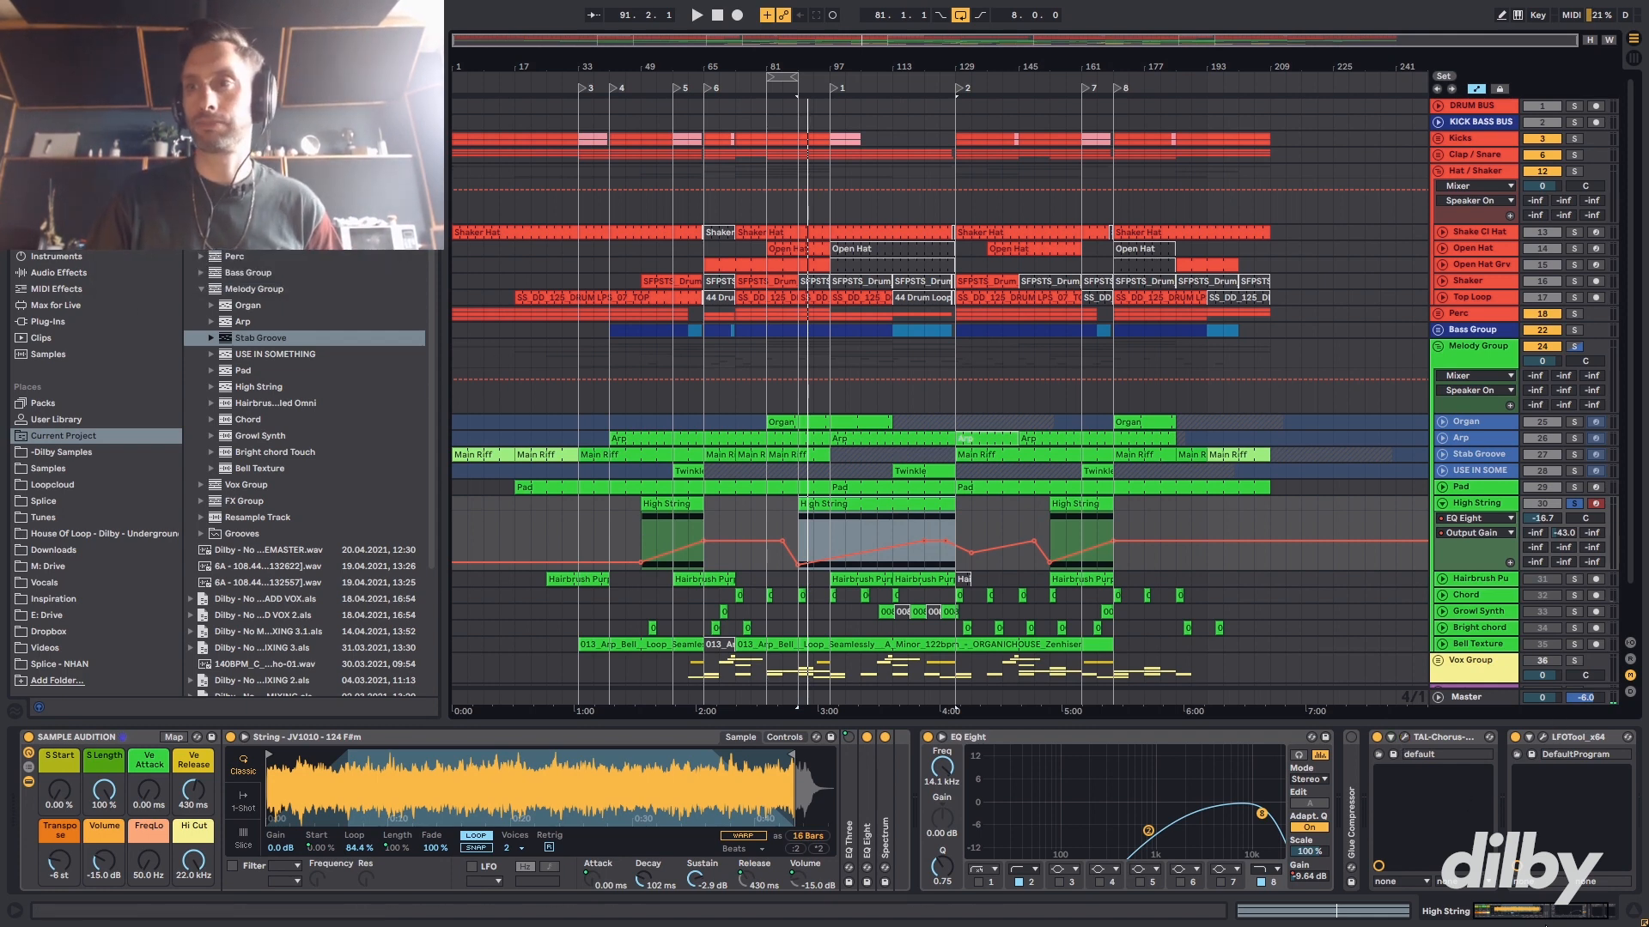
left_click_drag(1555, 915, 1584, 913)
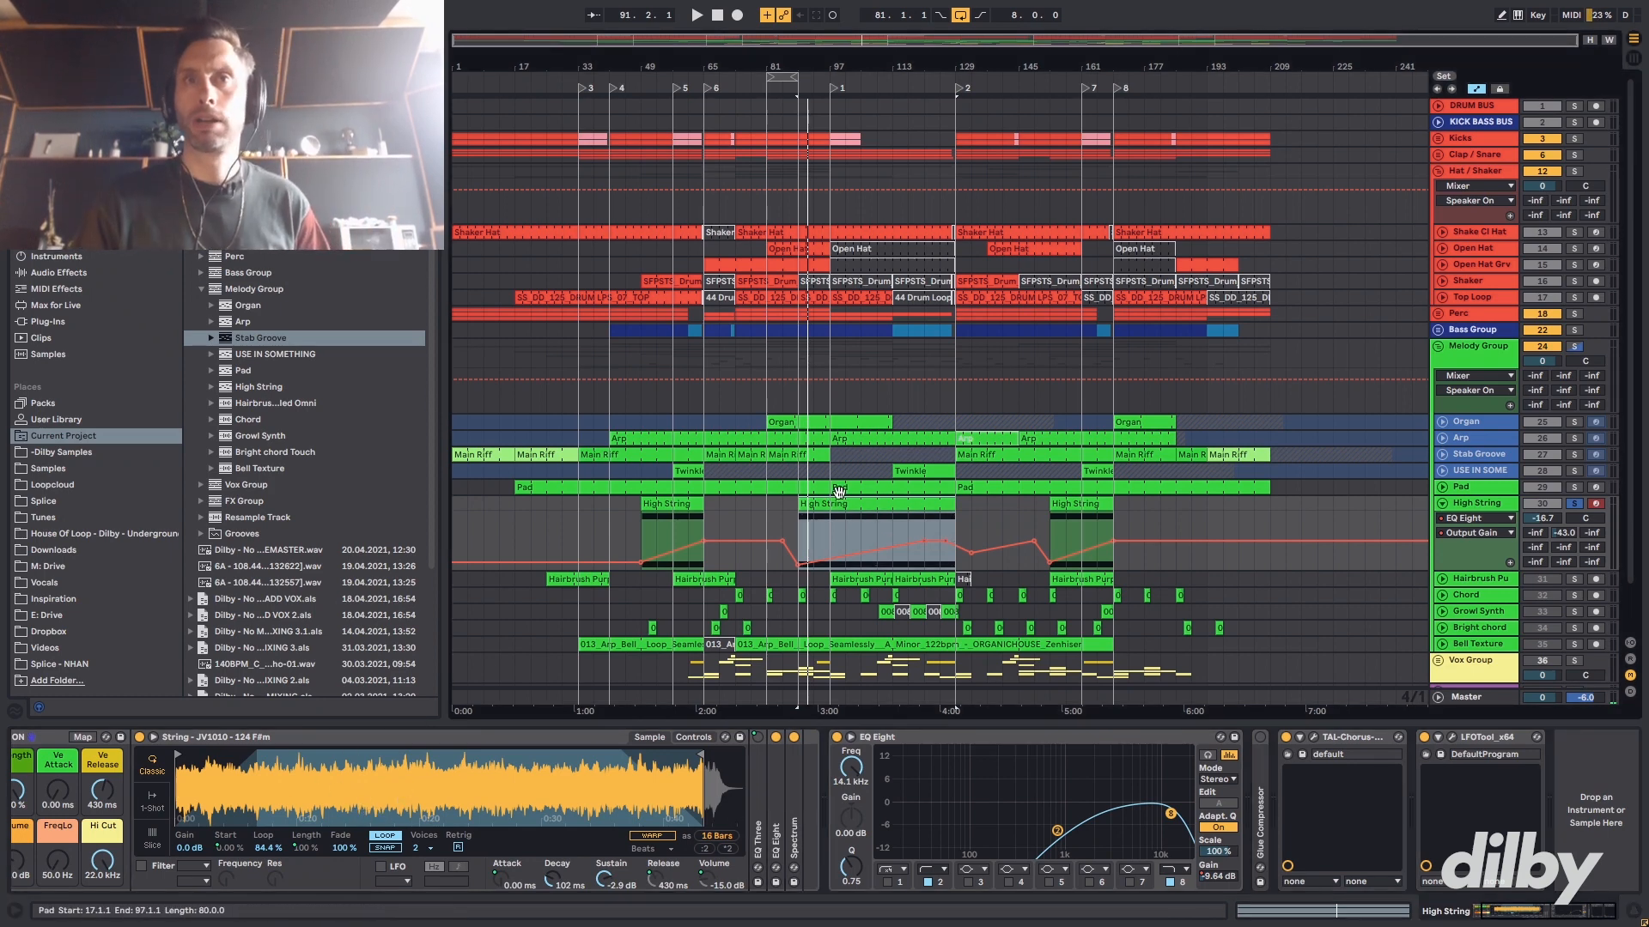
left_click(909, 519)
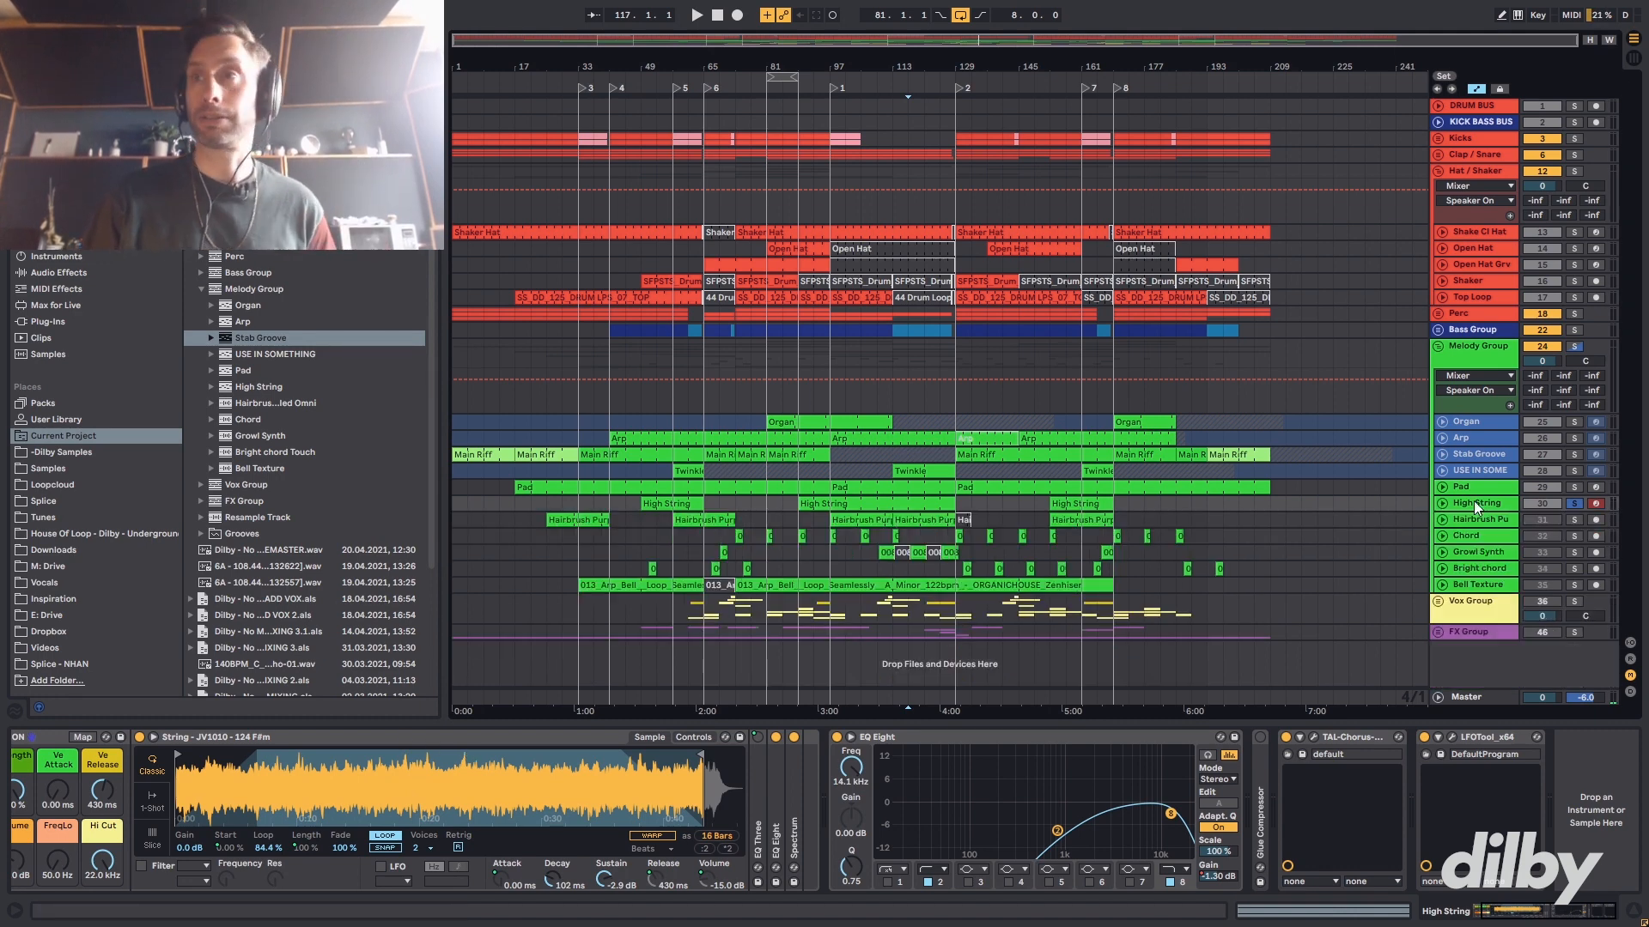
- Solo the Hairbrush Purple Rain track and play its clip from bar 57 with the clip's waveform open
left_click(1480, 522)
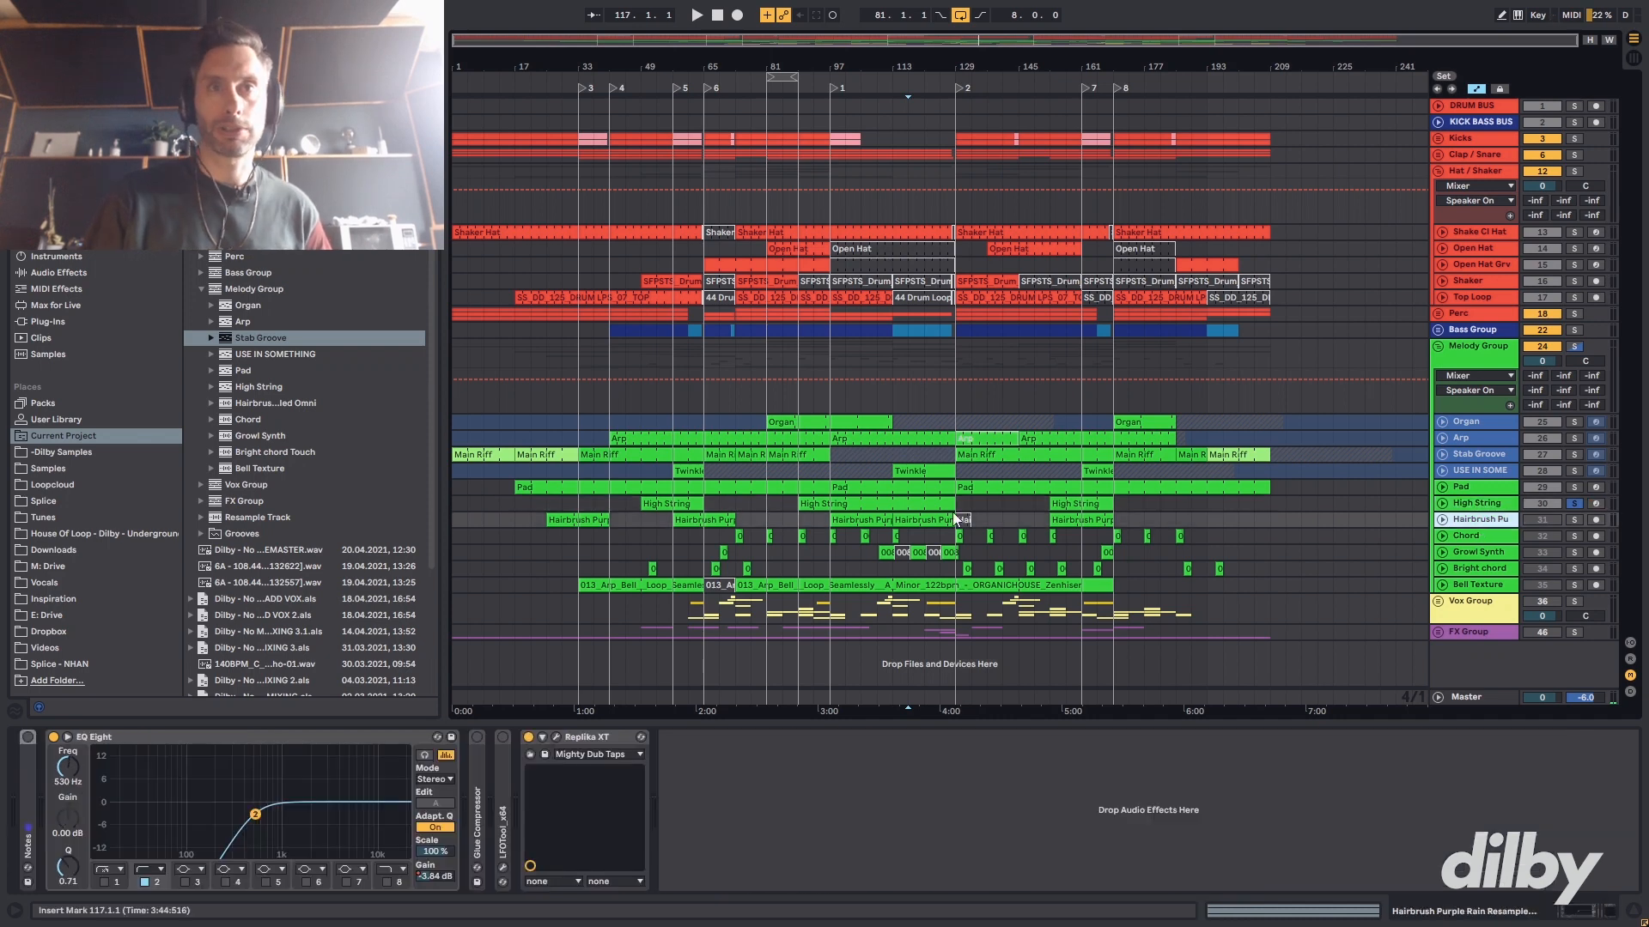
left_click(716, 520)
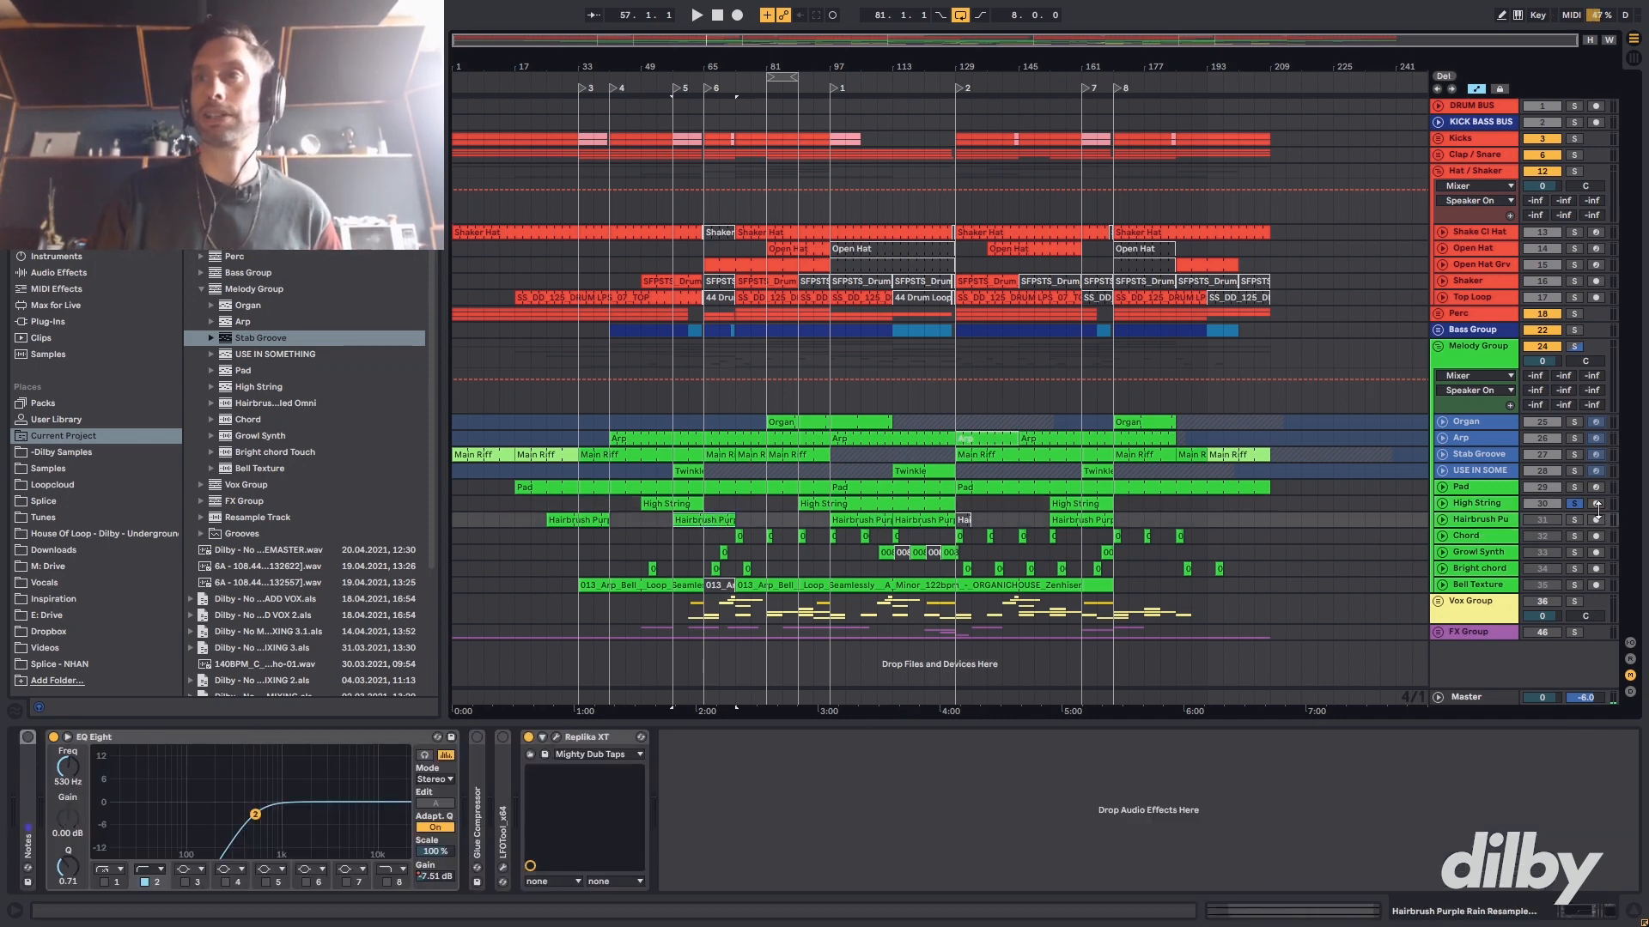
left_click(1573, 520)
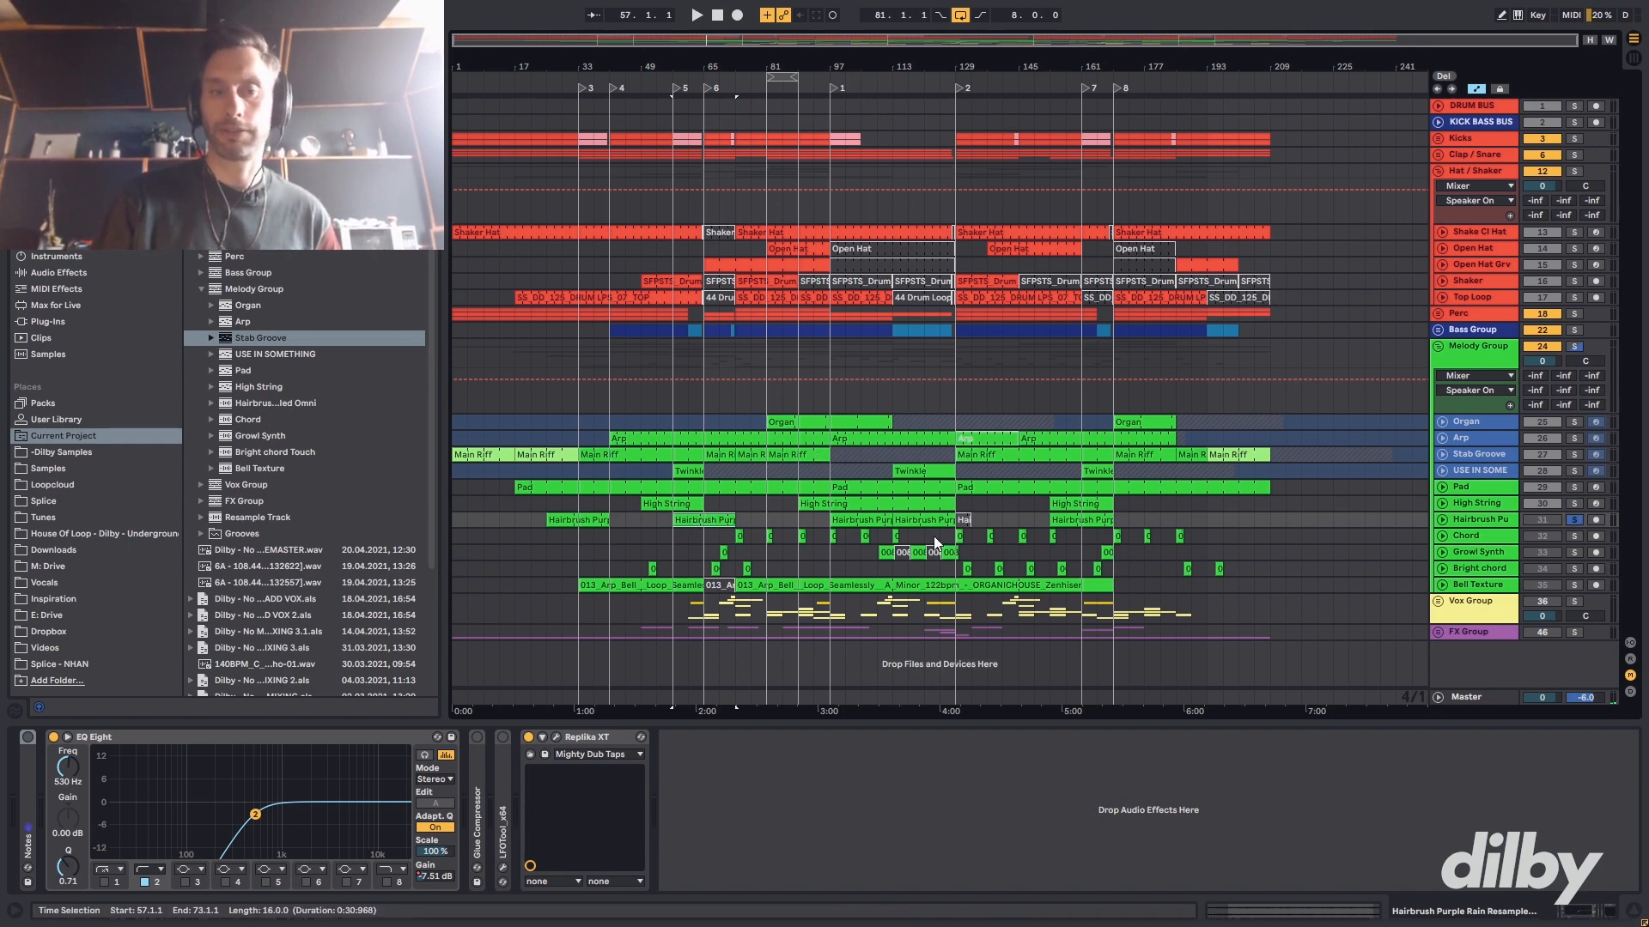
key("space")
double_click(709, 520)
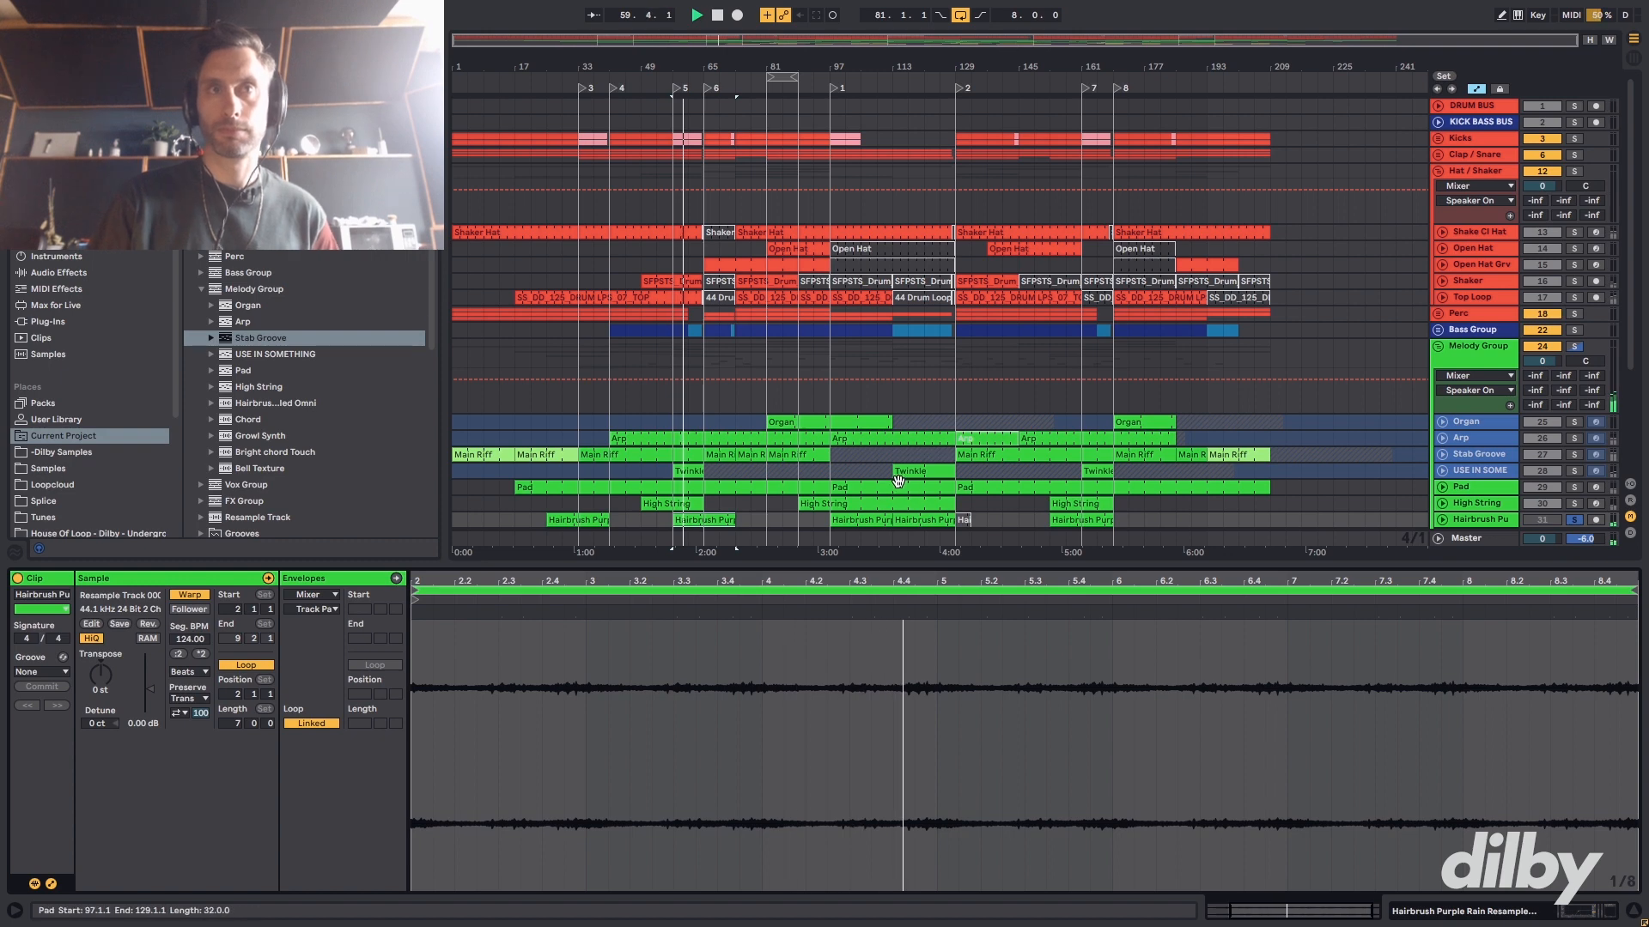
scroll(921, 488, "down", 4)
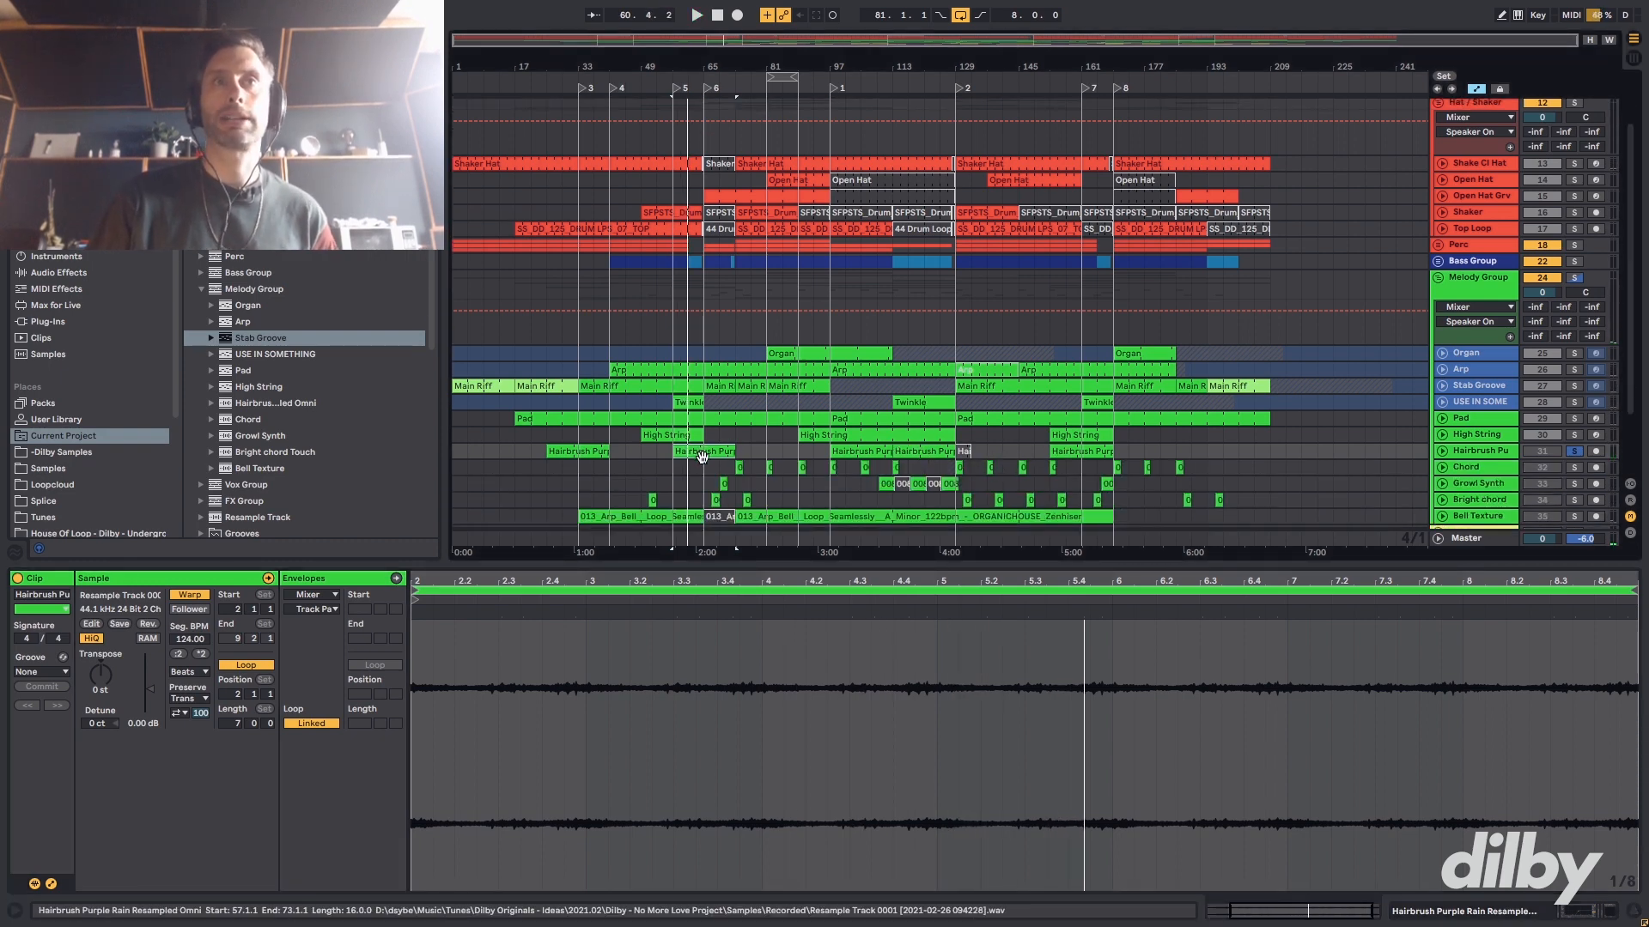
- Inspect the Arp clip's notes, and examine the waveform of the Hairbrush Purple Rain clips at bars 57 and 25
left_click(631, 367)
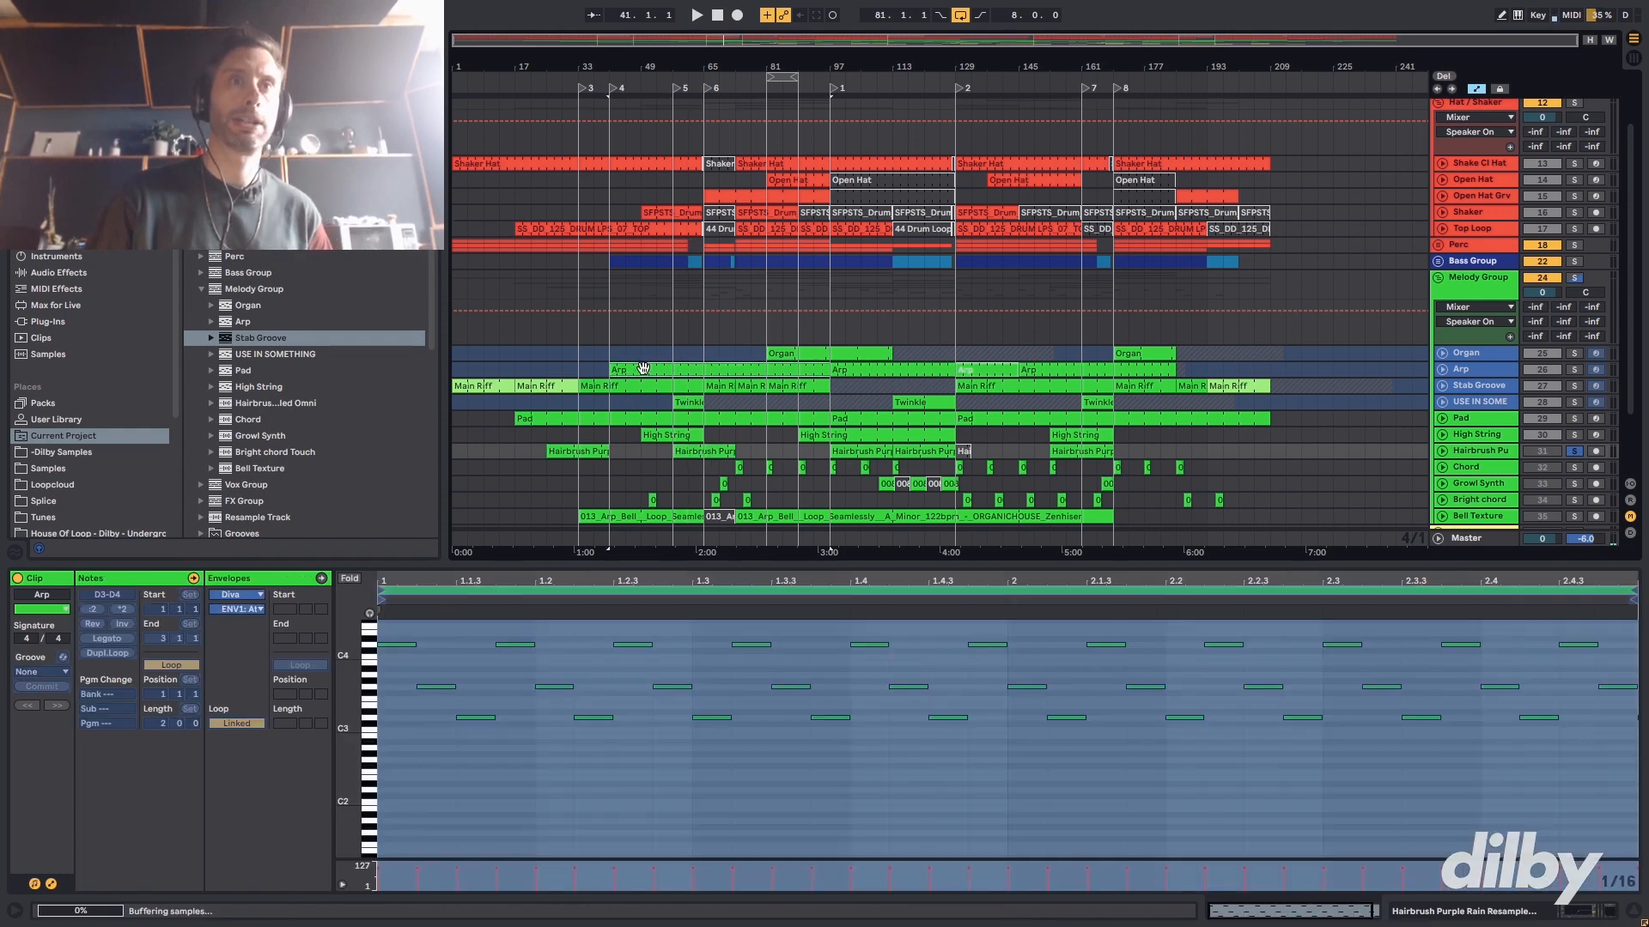
left_click(701, 454)
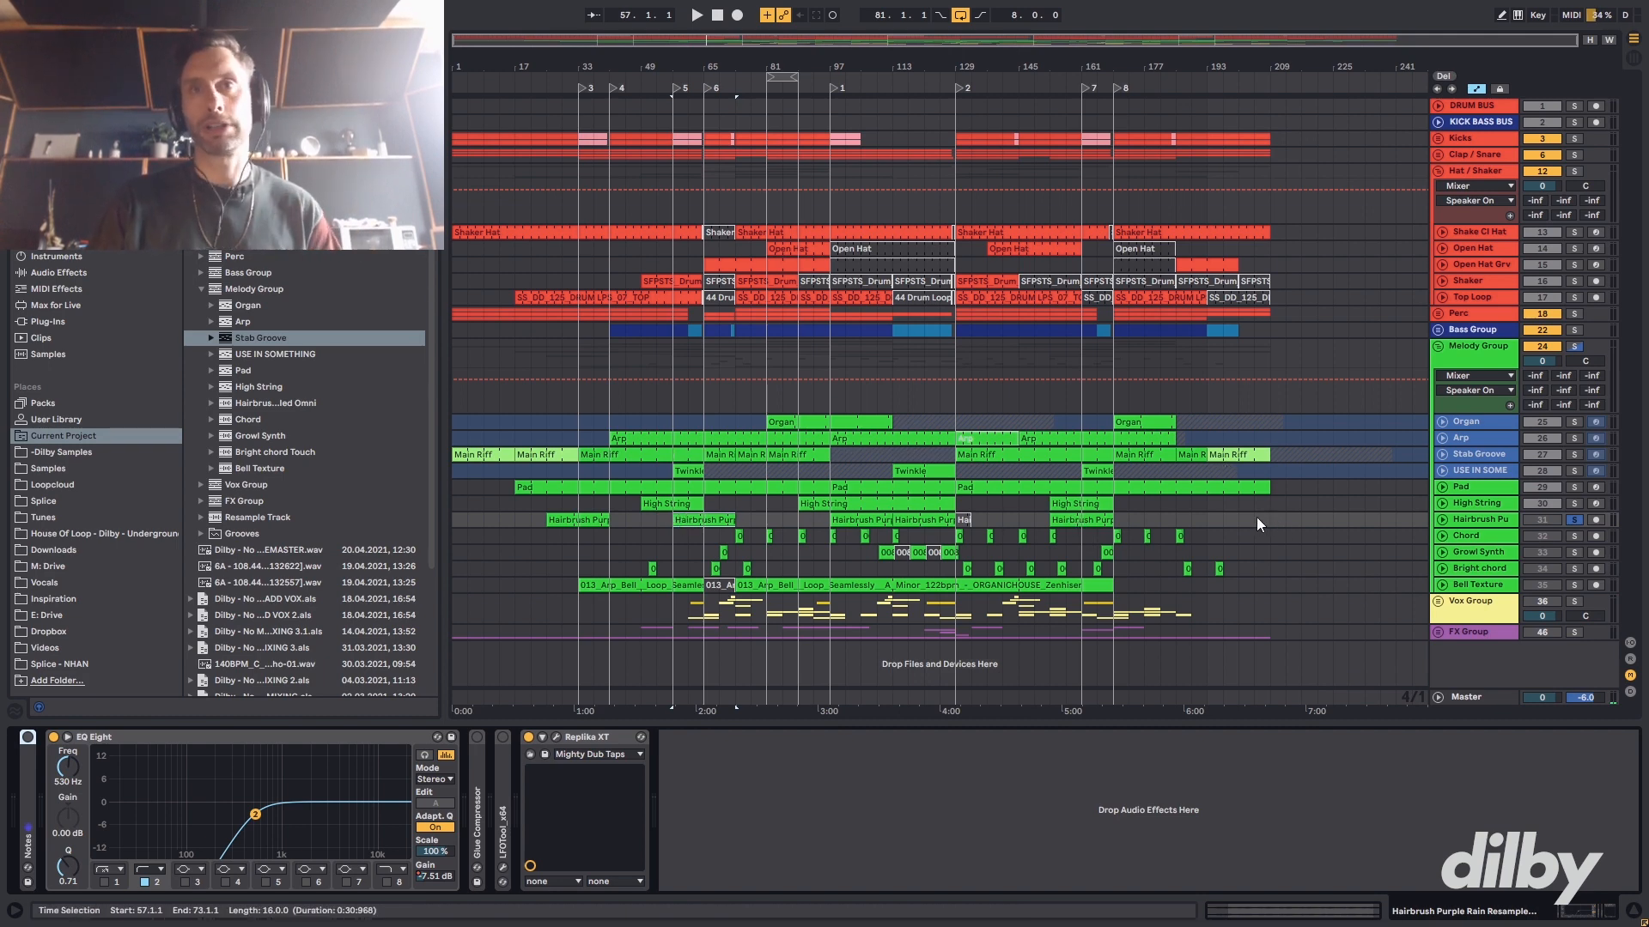
double_click(692, 519)
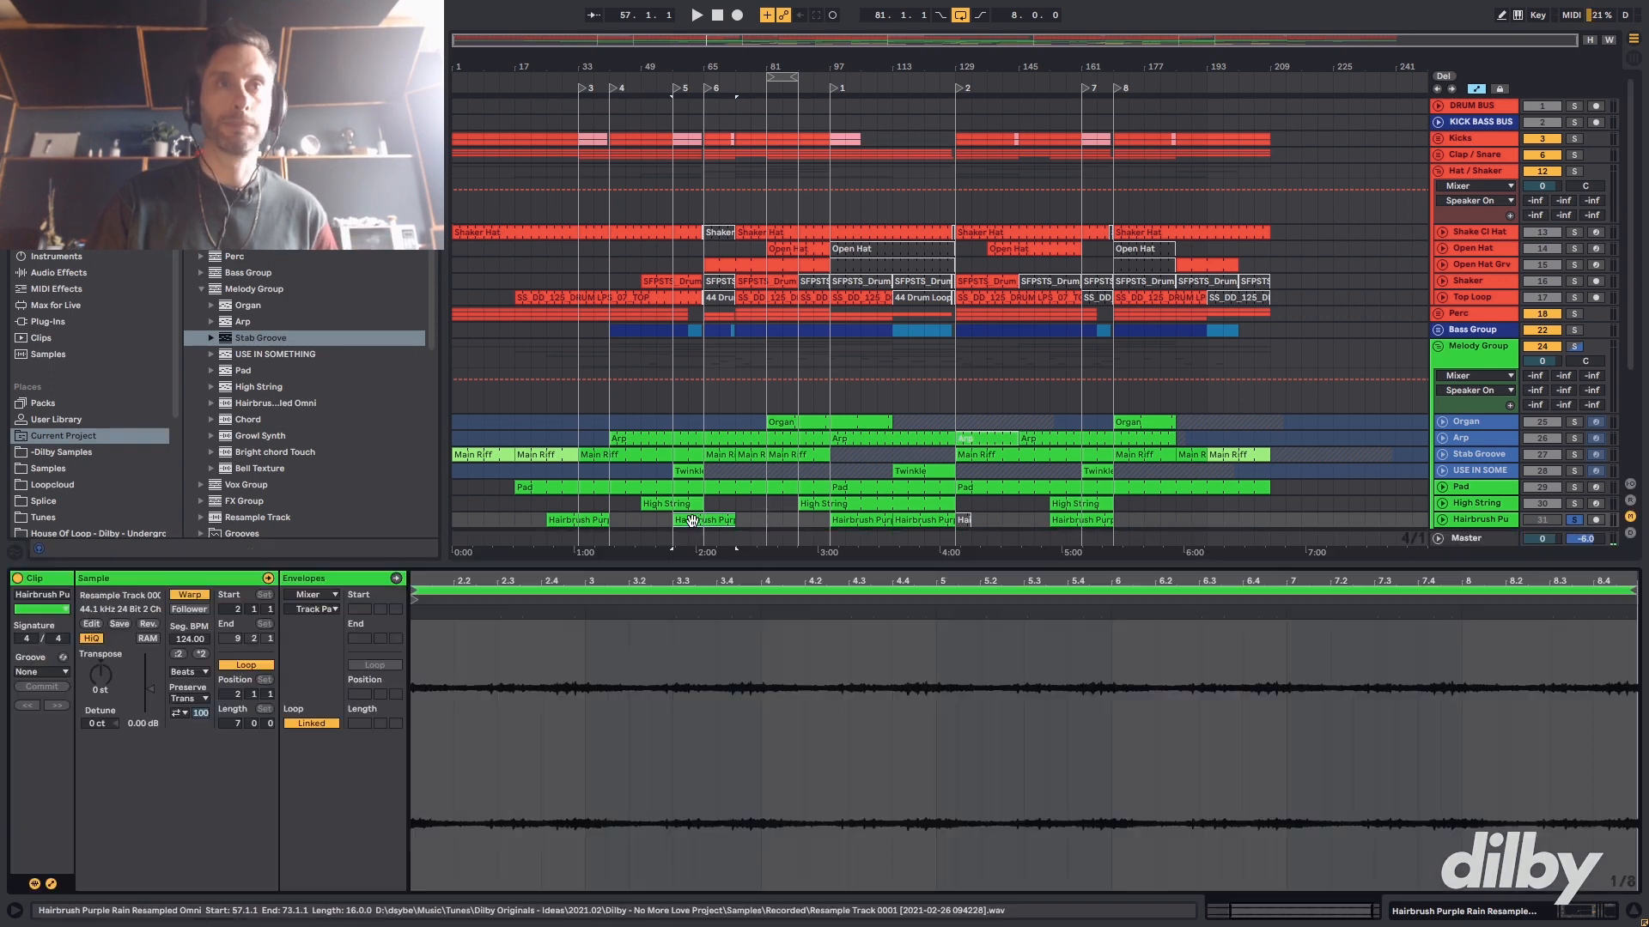
left_click(557, 517)
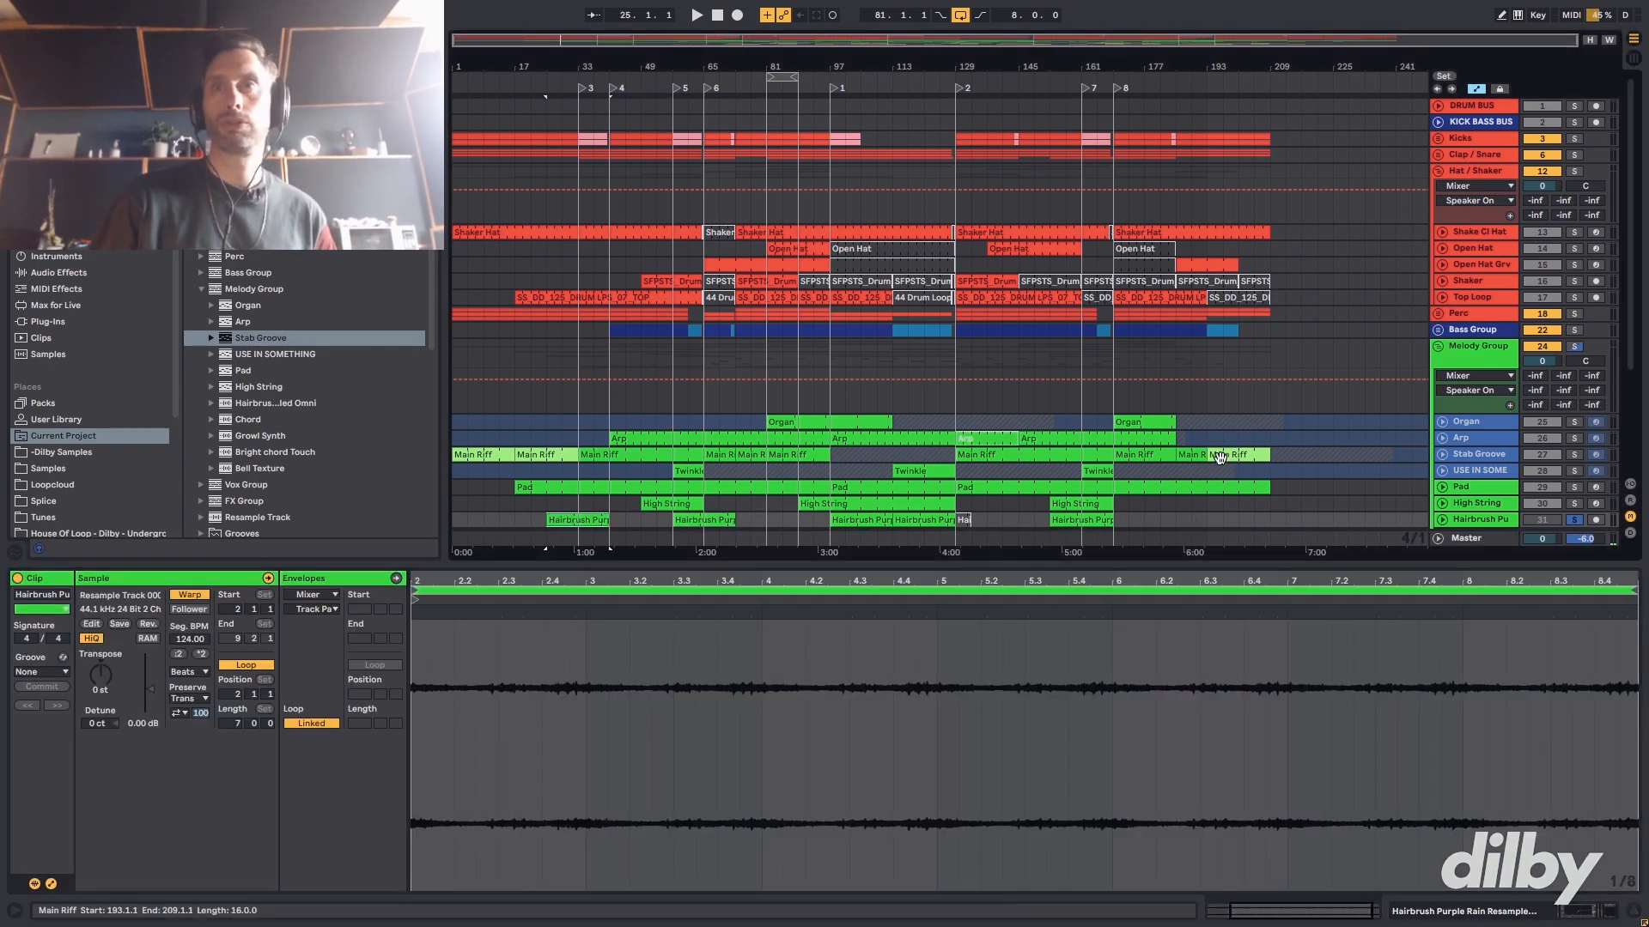
- Take the Hairbrush Purple Rain track out of solo and place the insert marker at bar 29
scroll(1220, 456, "down", 4)
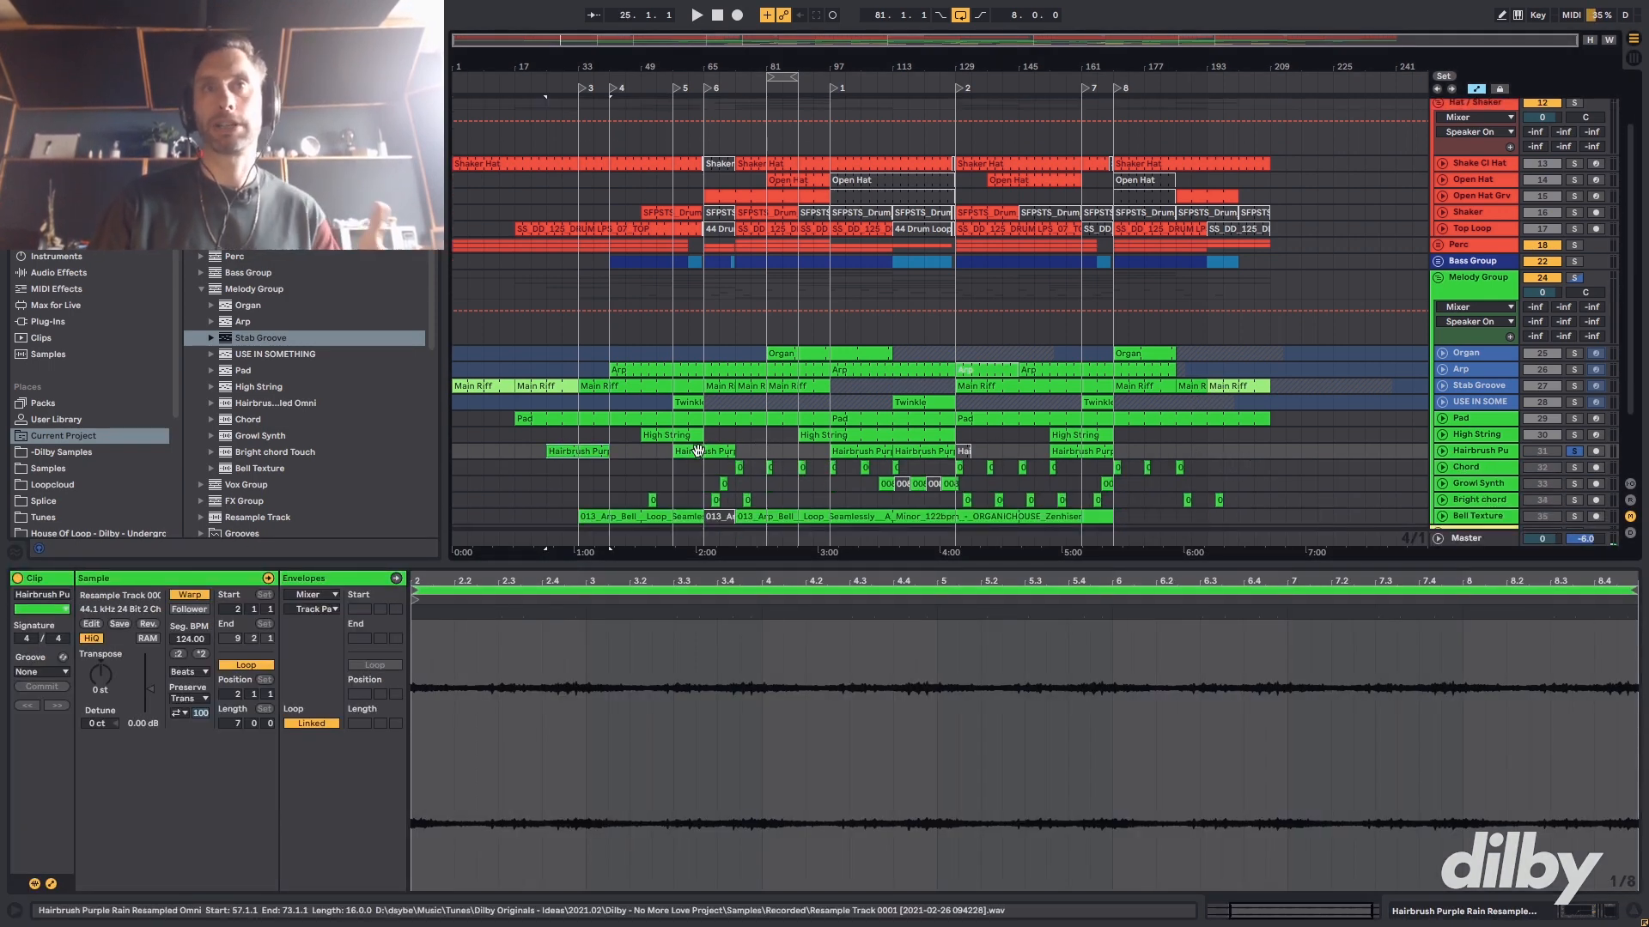
left_click(863, 450)
left_click(1573, 452)
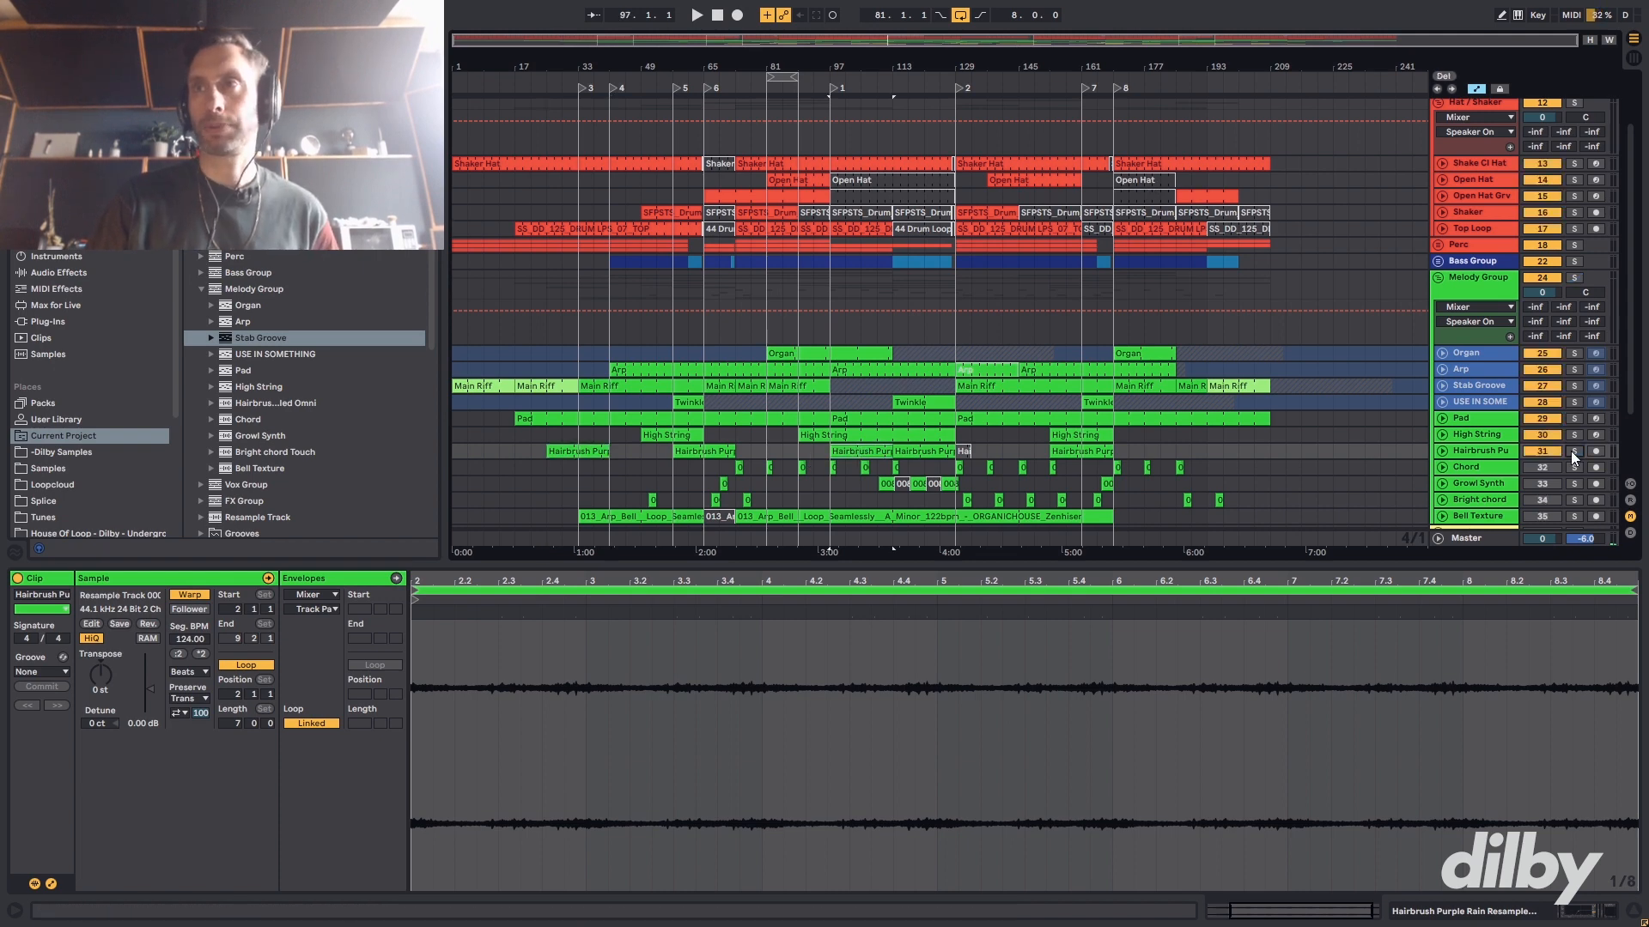
left_click(1573, 451)
left_click(554, 435)
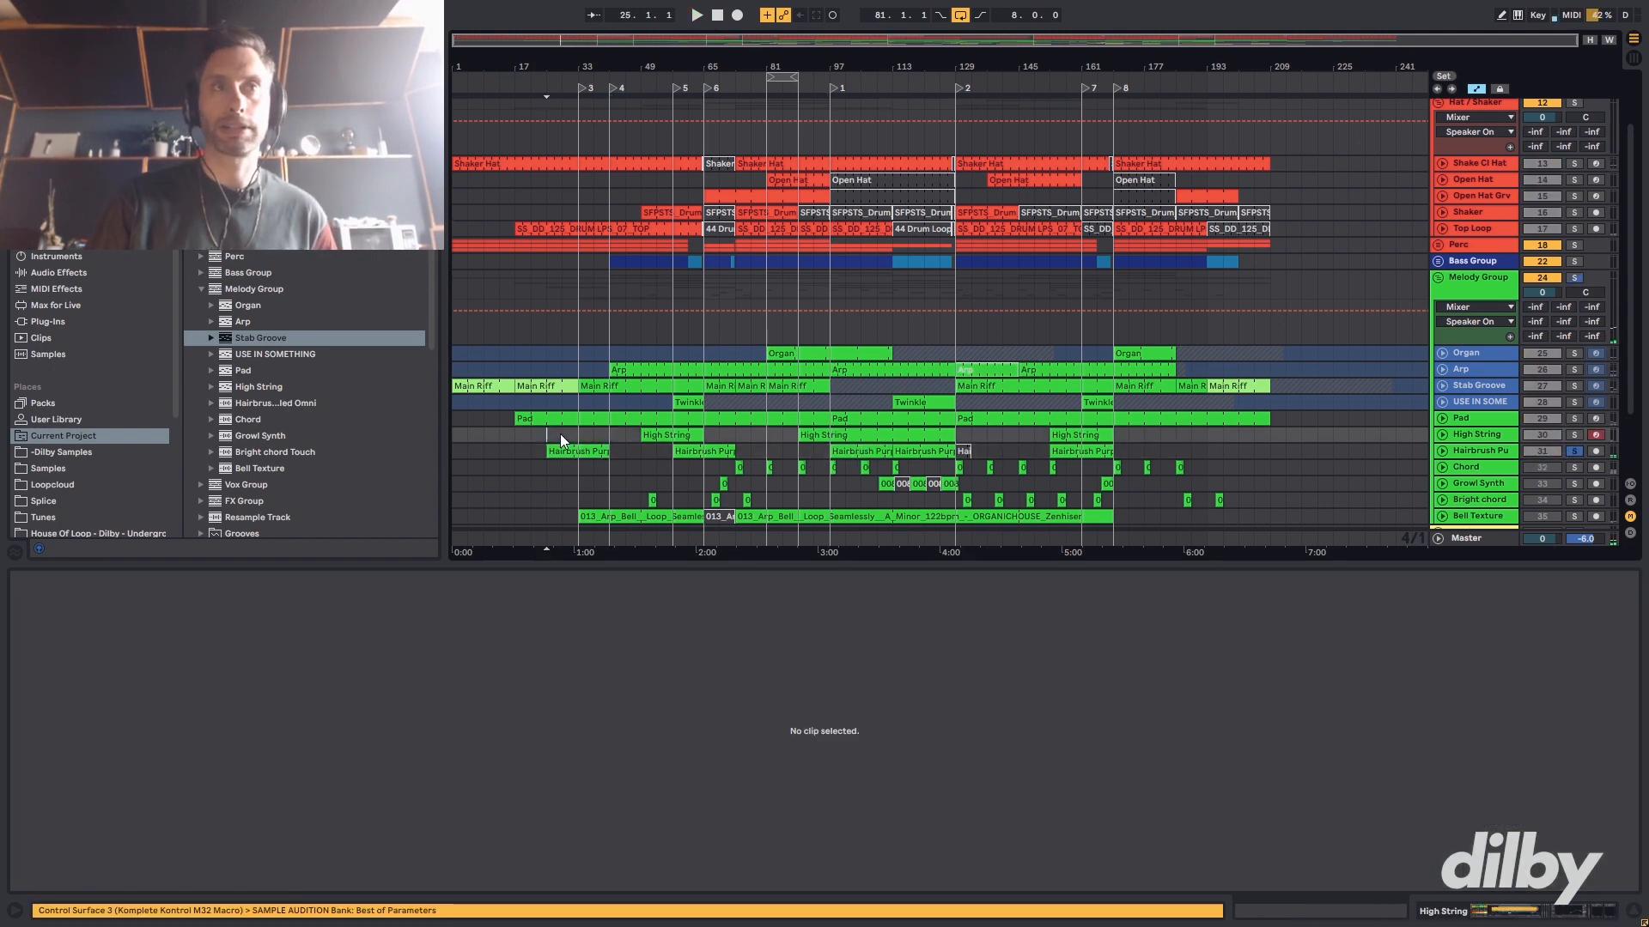
left_click(562, 434)
left_click(1572, 451)
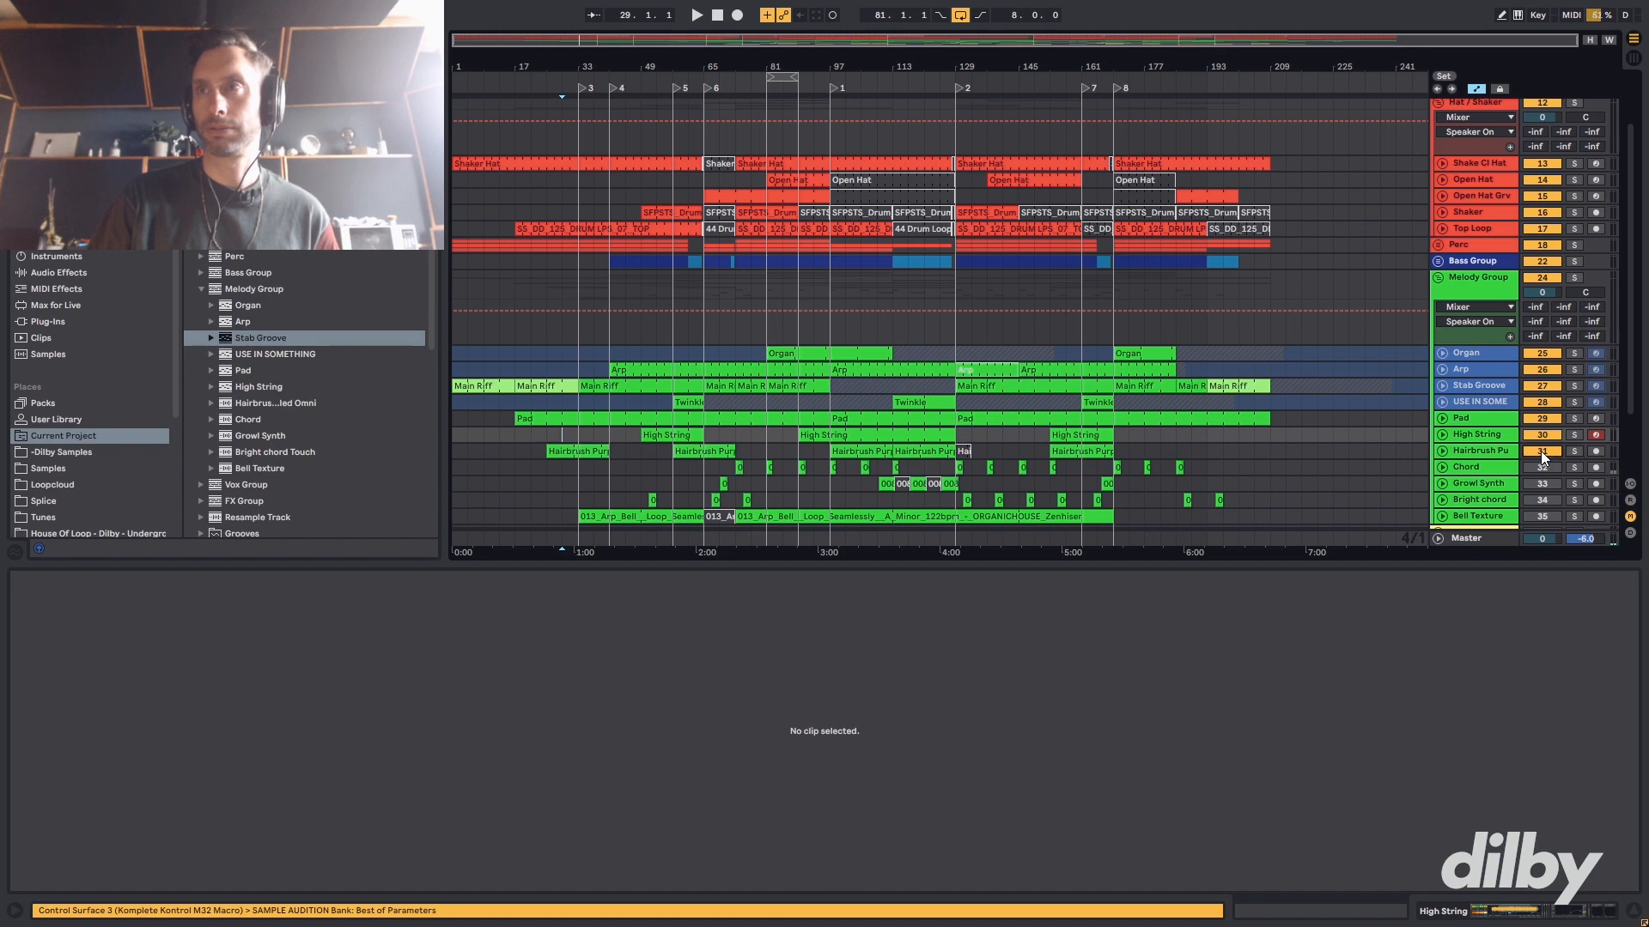
- Play the full mix from bar 29, switching the Hairbrush Purple Rain track on and off to compare, and leave it muted
left_click(1541, 451)
key("space")
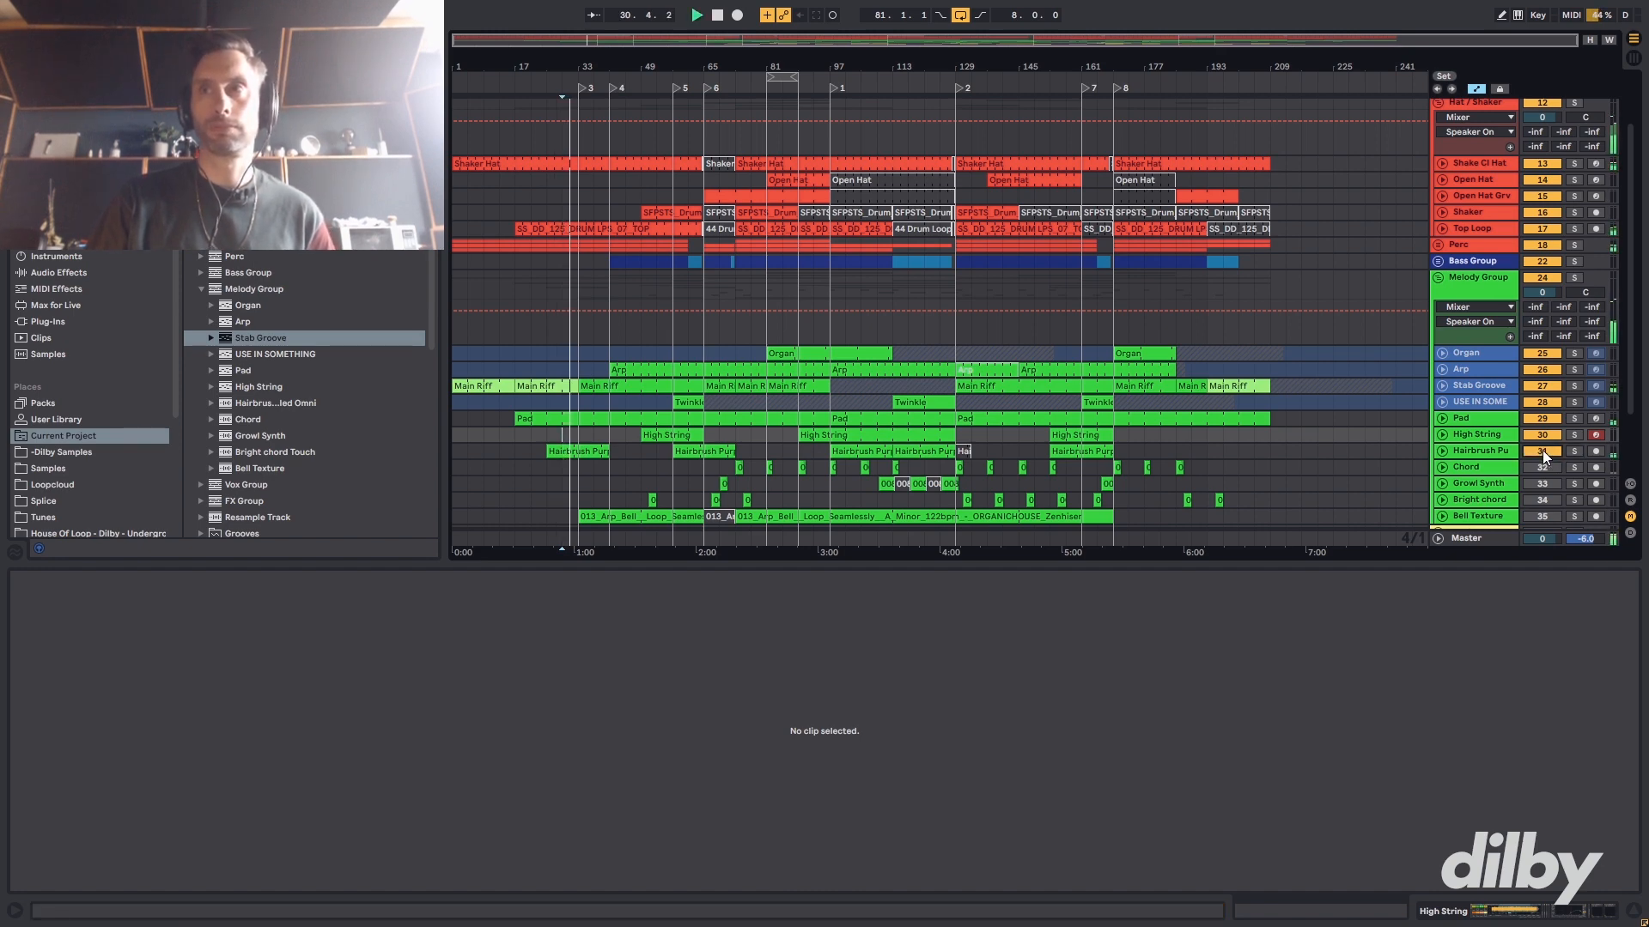
left_click(1543, 450)
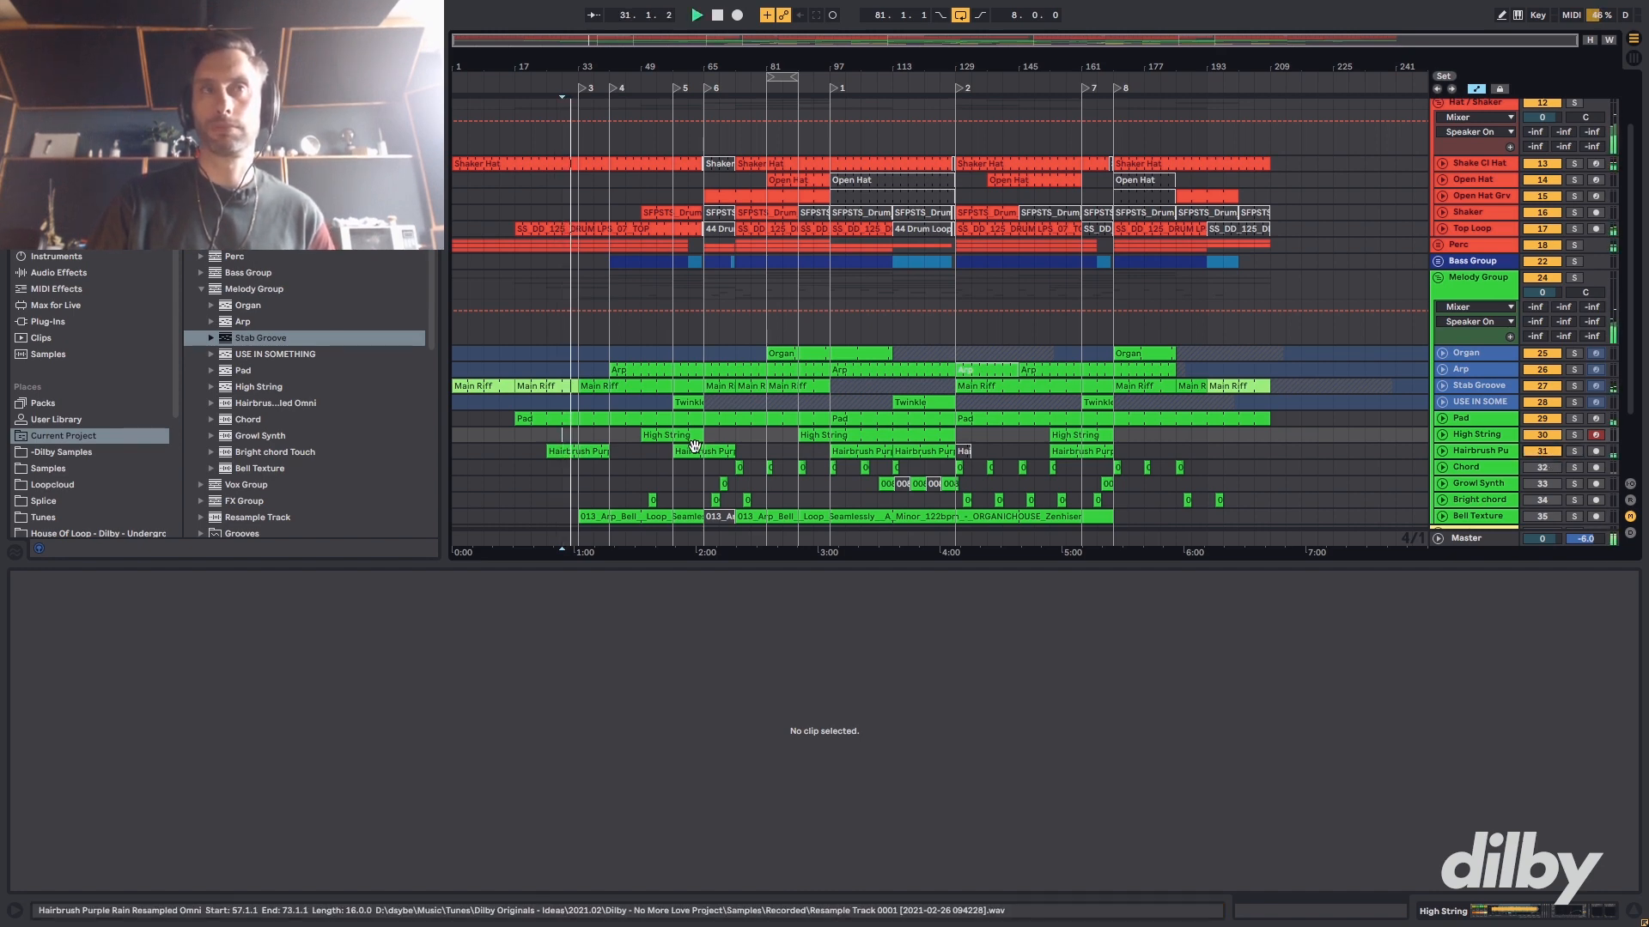
left_click(590, 434)
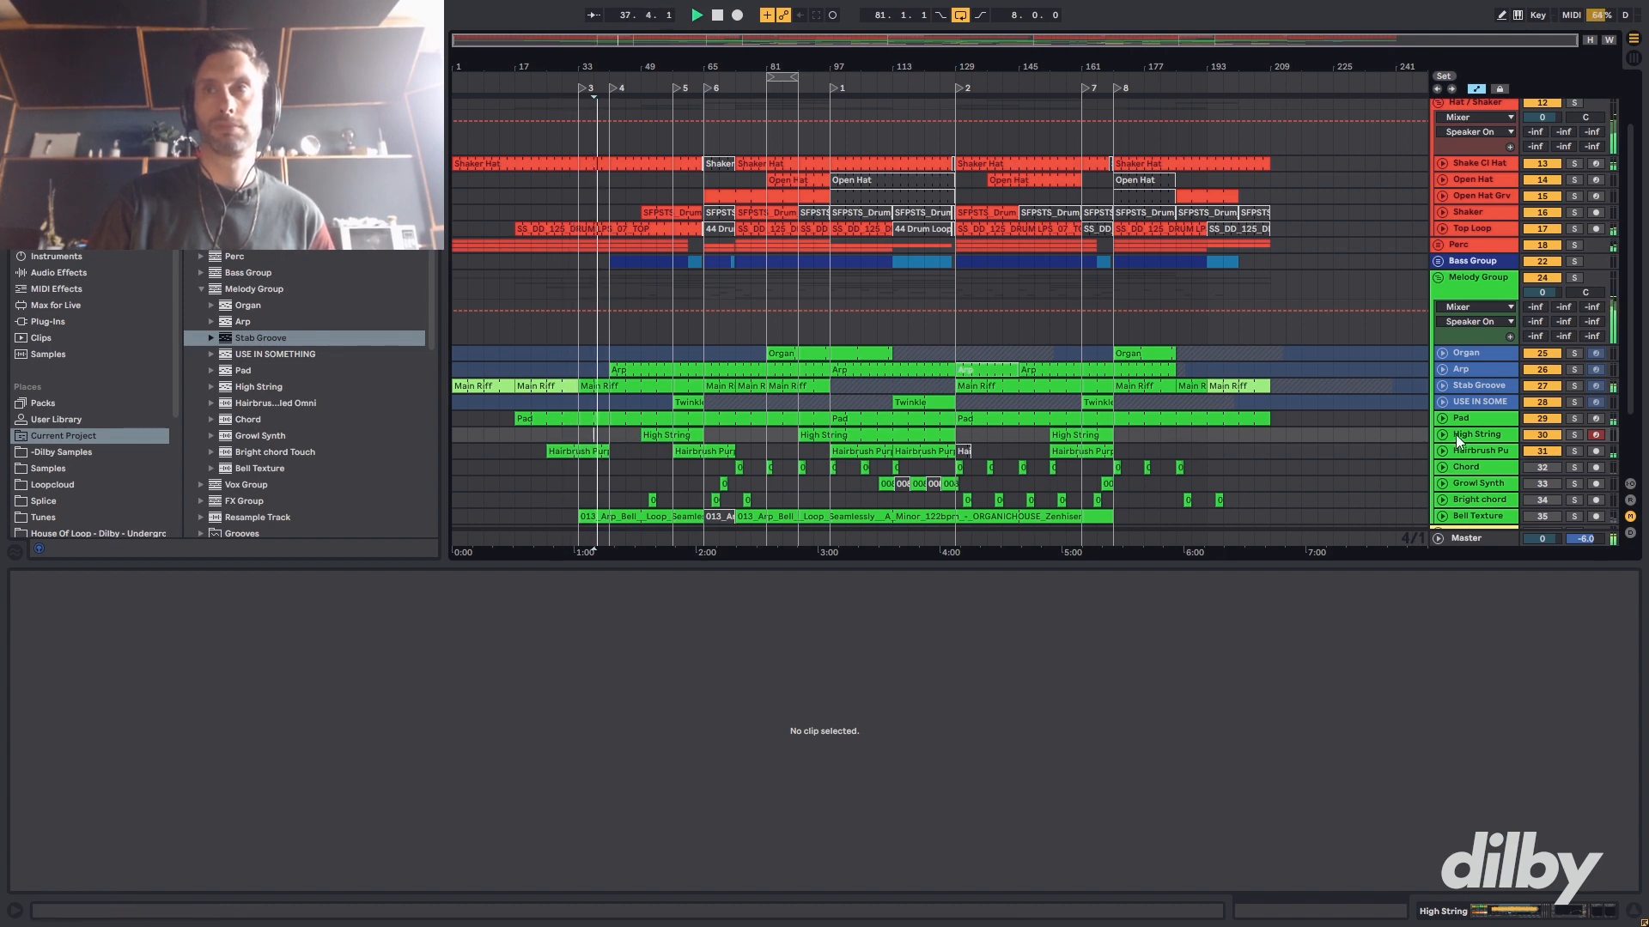
left_click(1473, 451)
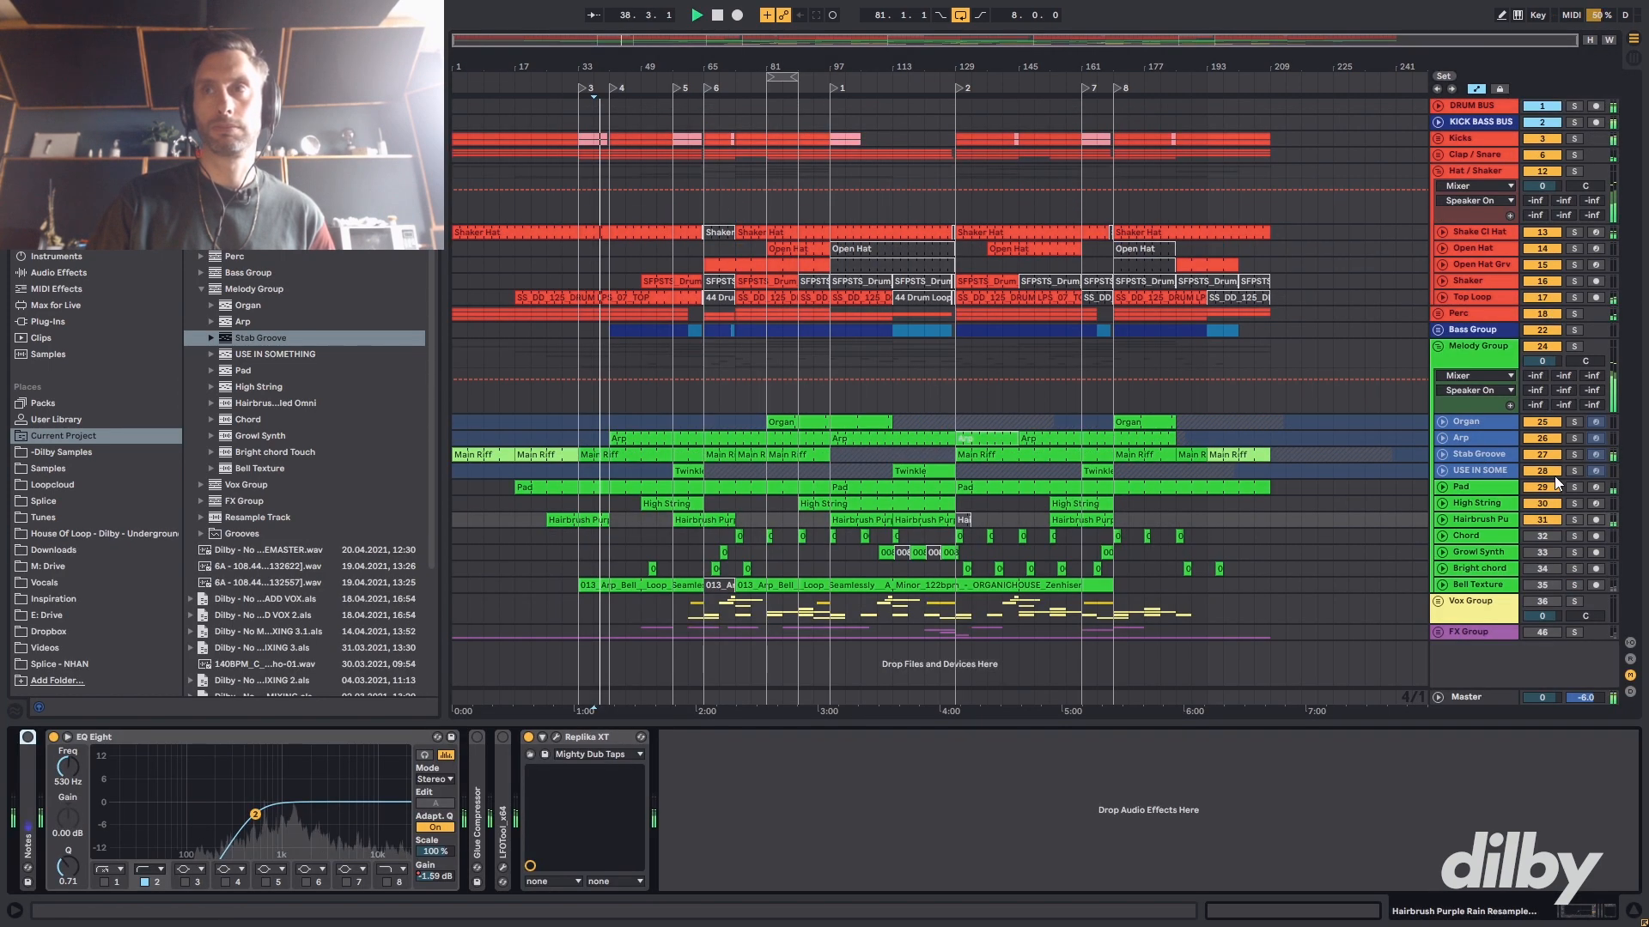
left_click(1543, 520)
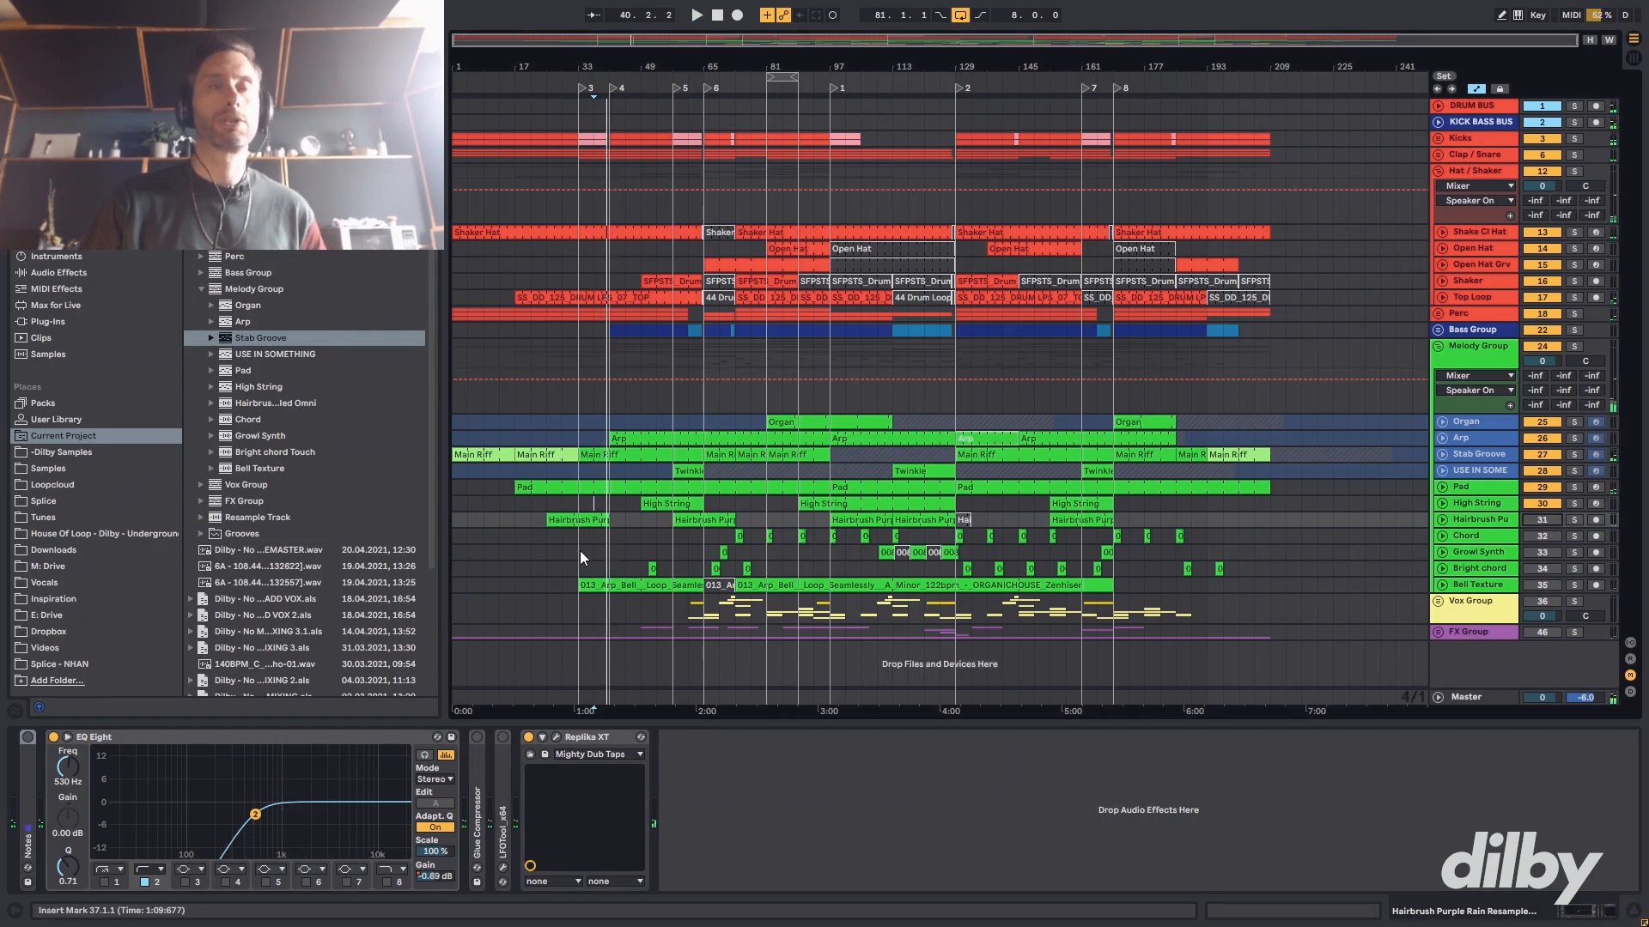
- Select the first Hairbrush Purple Rain clip, spanning bars 25 to 41
left_click(563, 518)
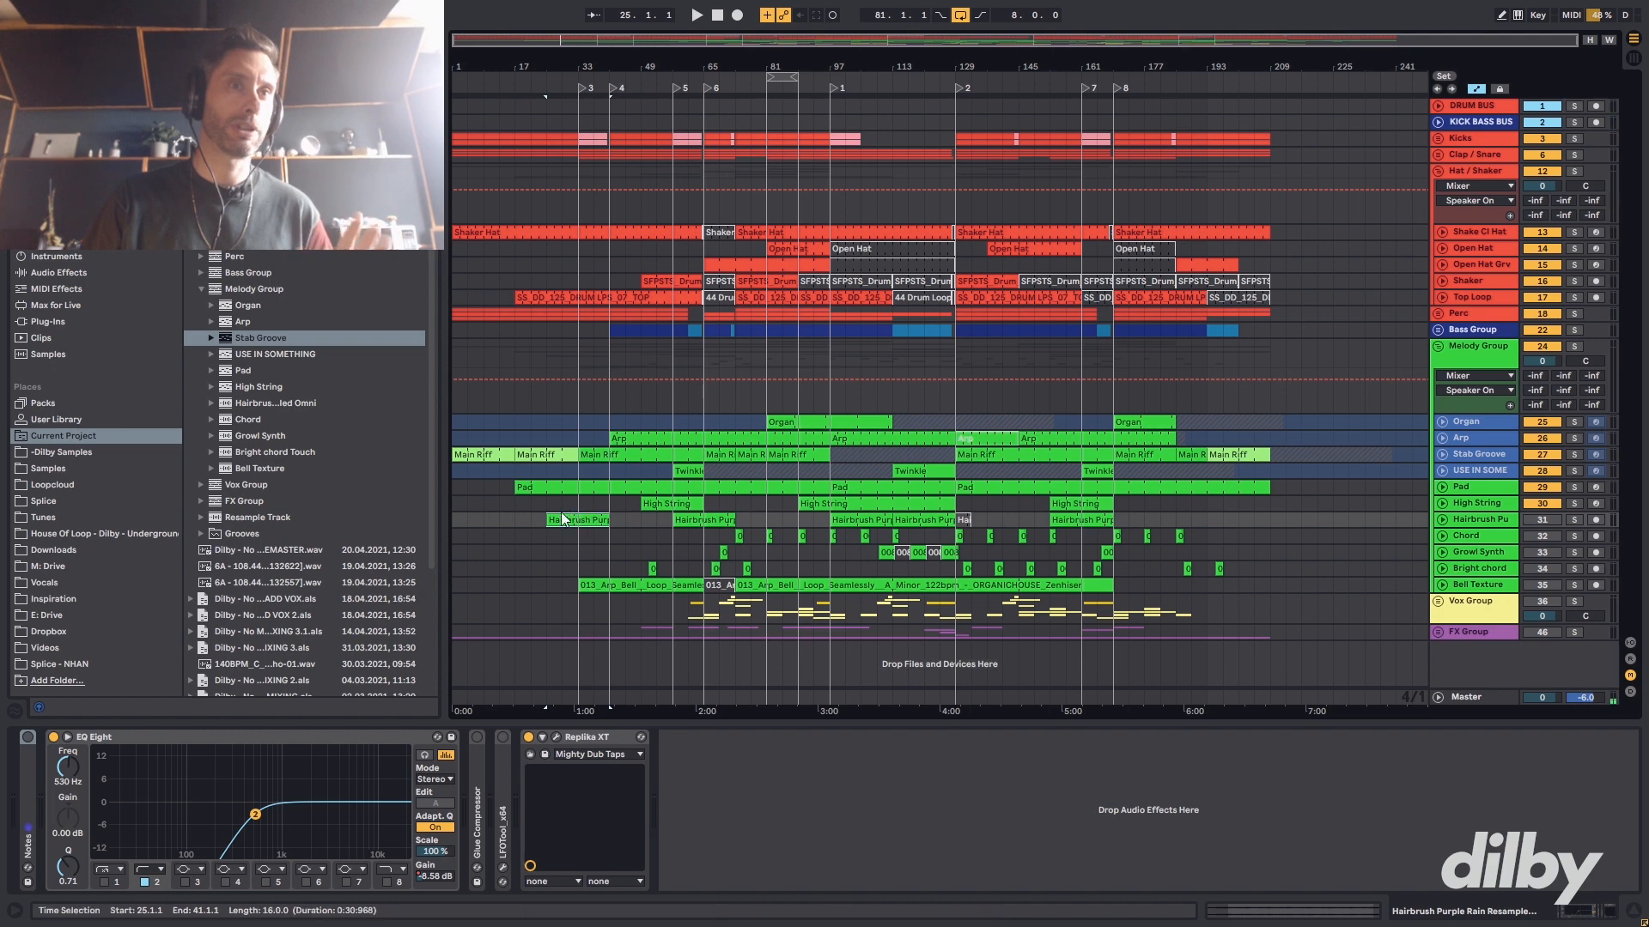
left_click(548, 507)
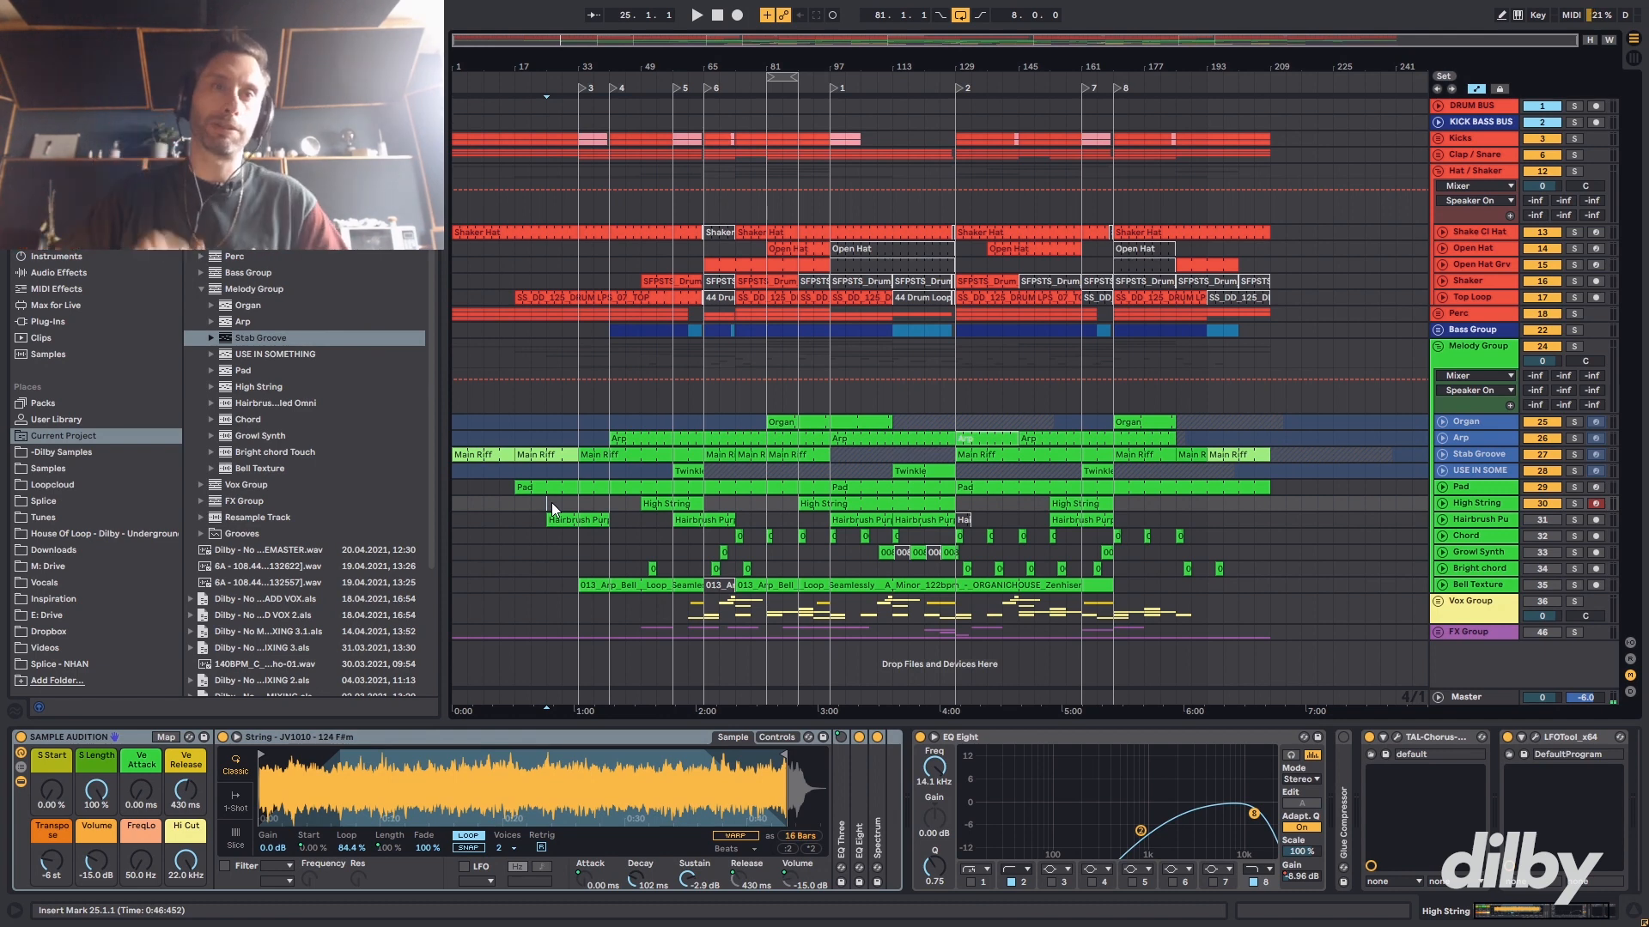
left_click(561, 519)
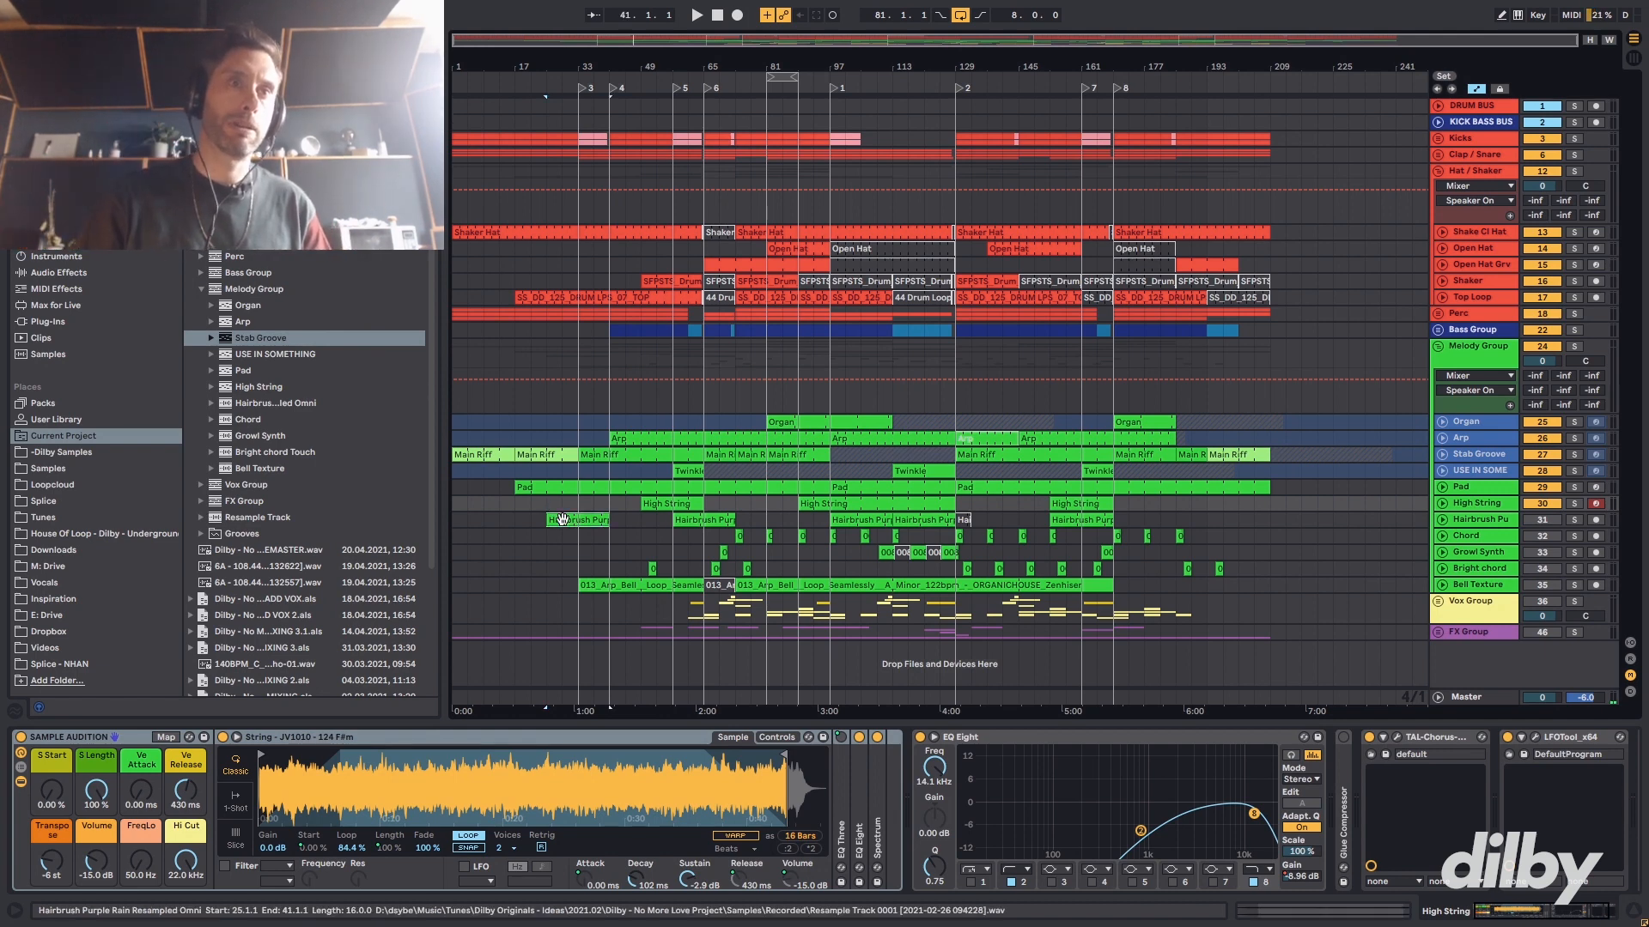
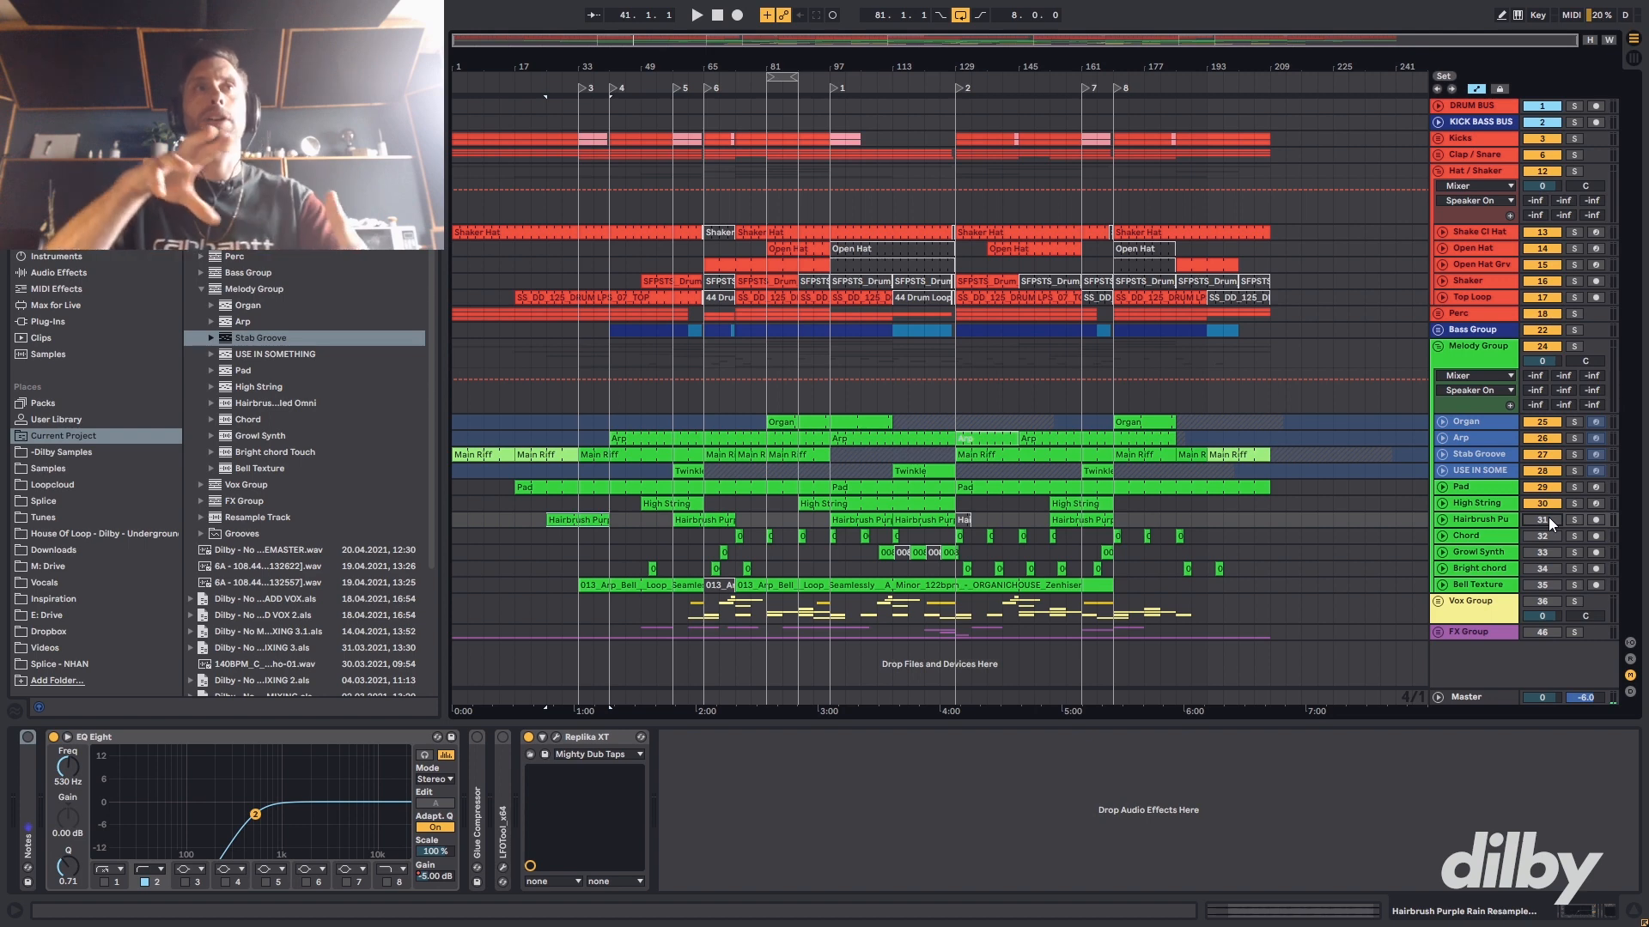
- Solo the Bell Texture track and play its loop from bar 73
left_click(1485, 535)
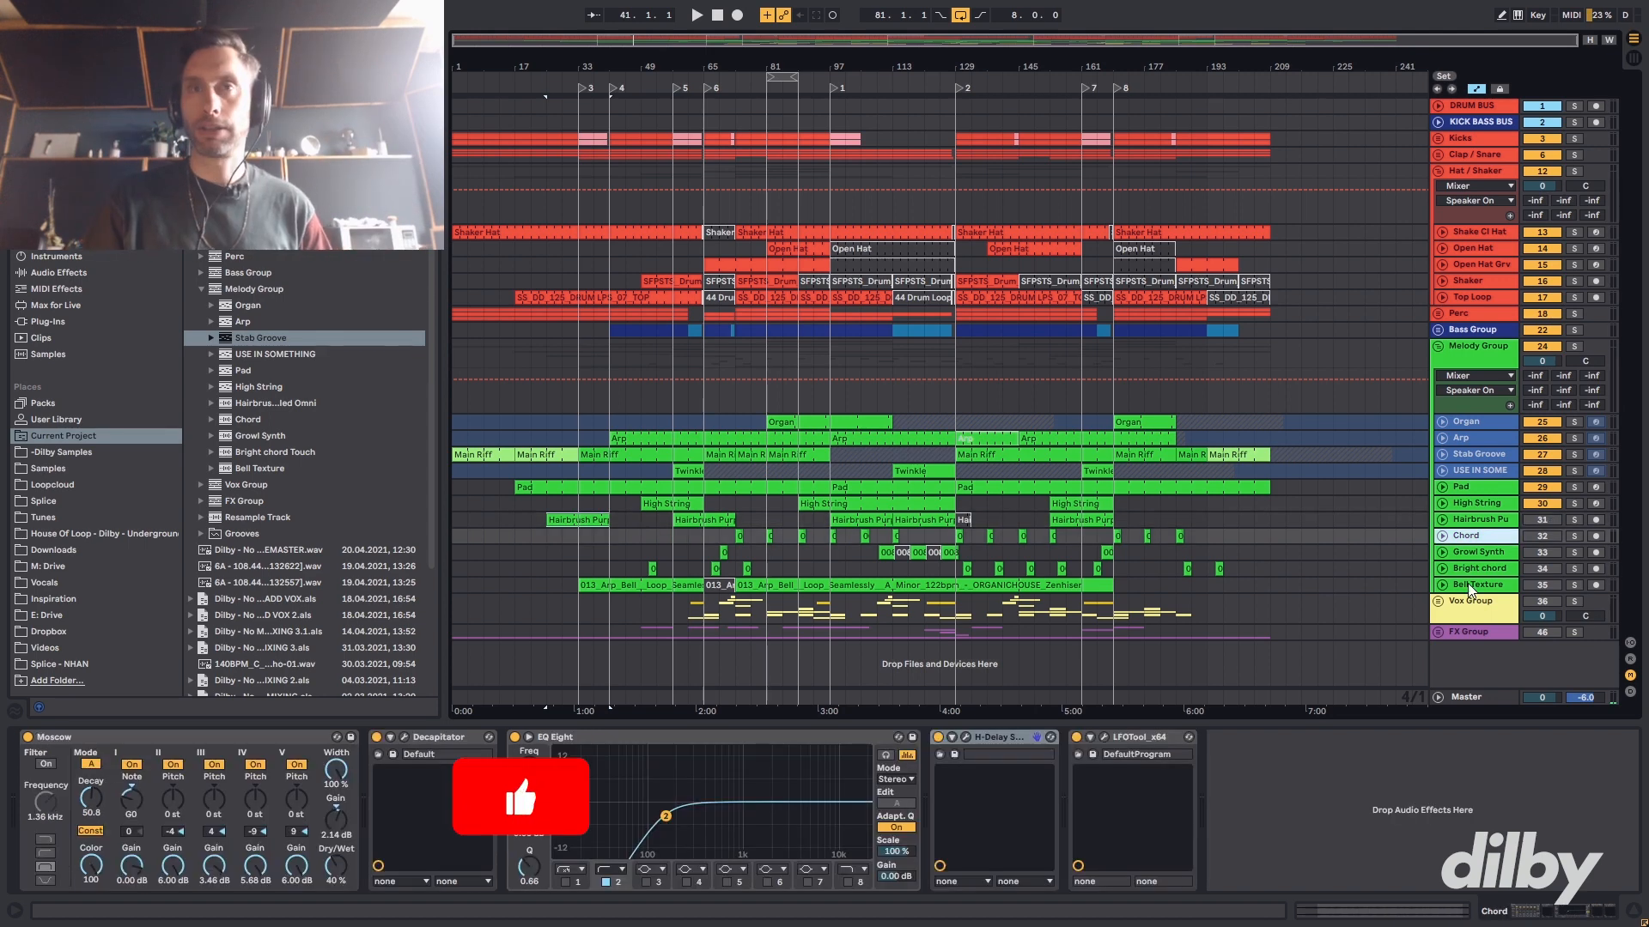
left_click(1467, 583)
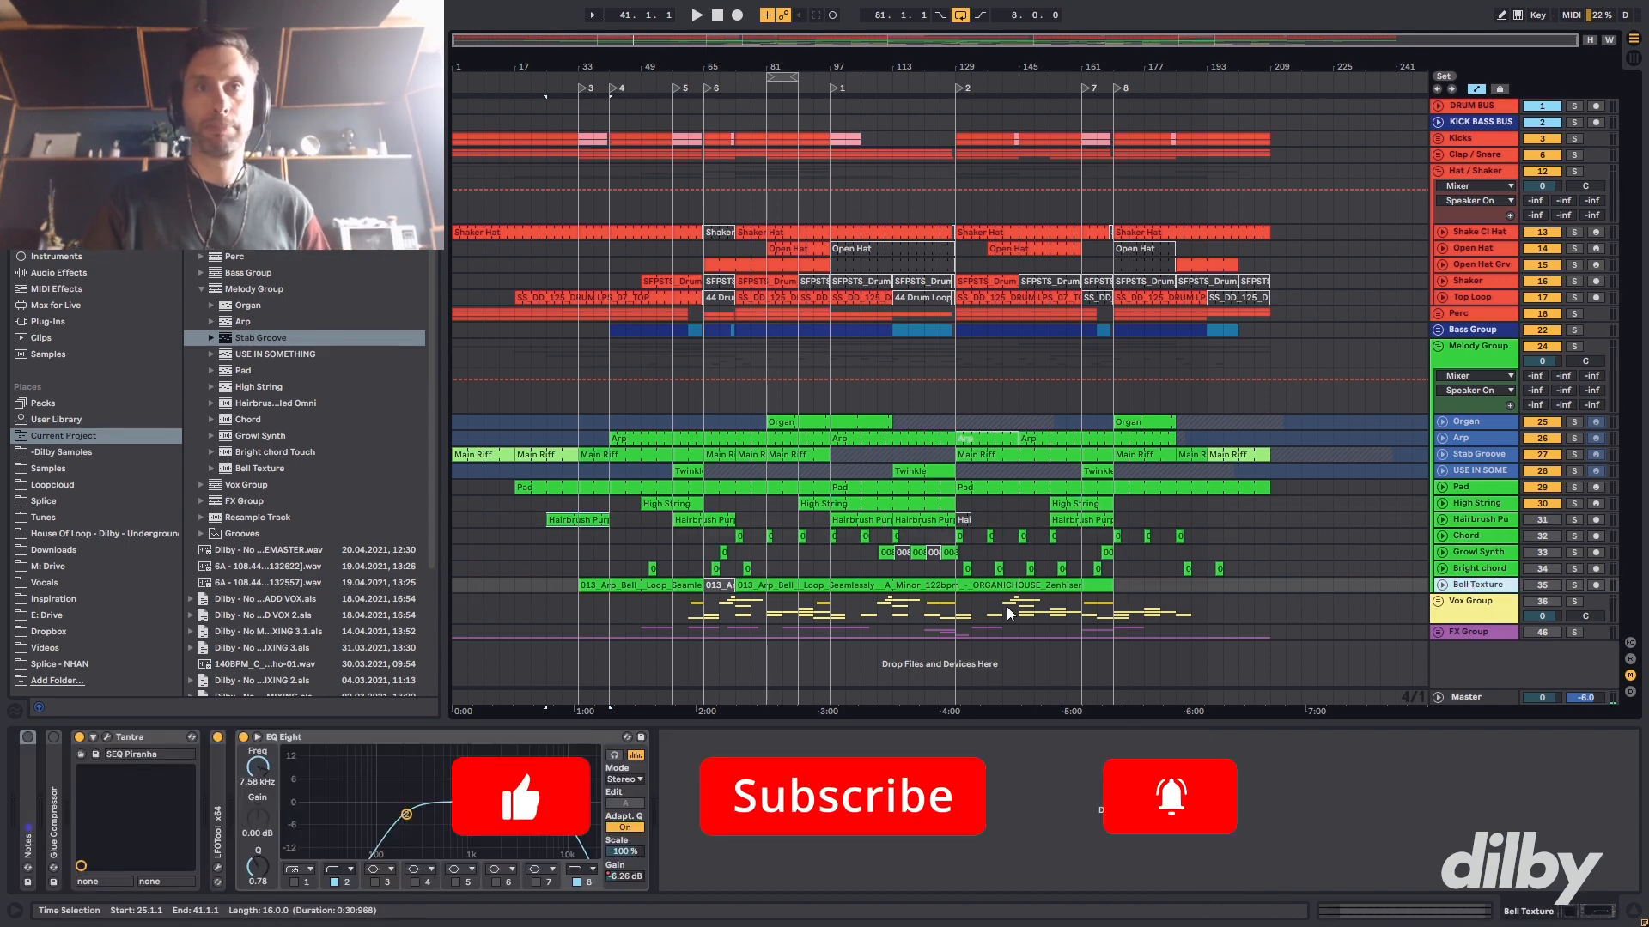
left_click(1574, 585)
key("space")
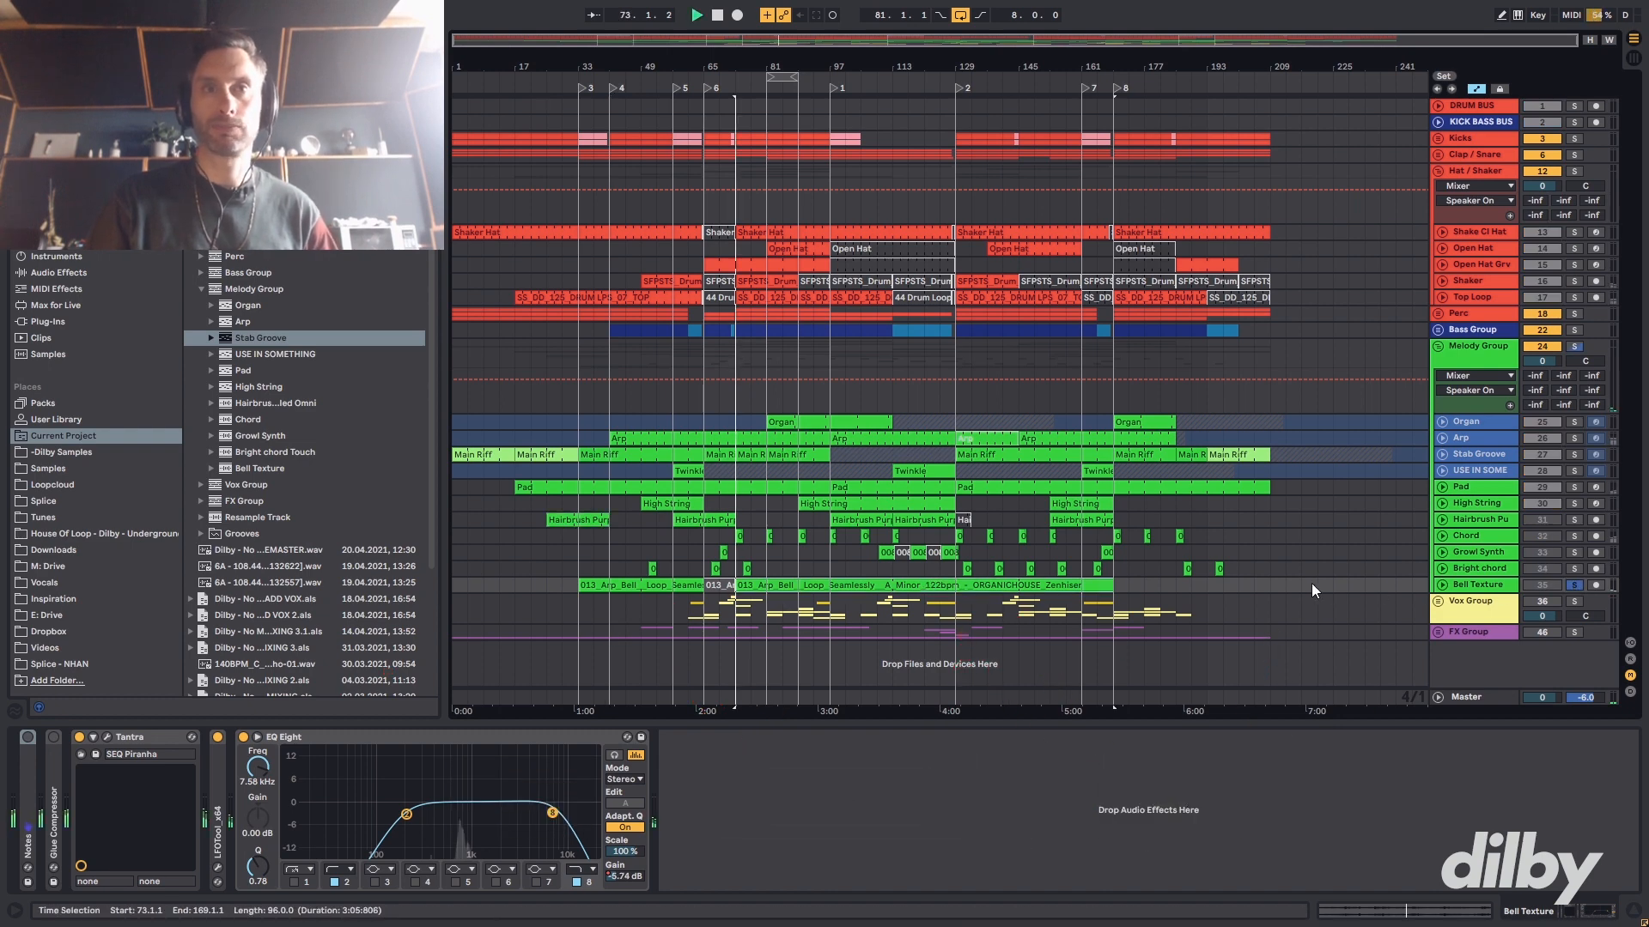
- Unfold the Bell Texture track and listen to it while examining the Tantra SEQ Piranha settings, closing the plug-in window when done
left_click(1441, 584)
scroll(1009, 579, "down", 2)
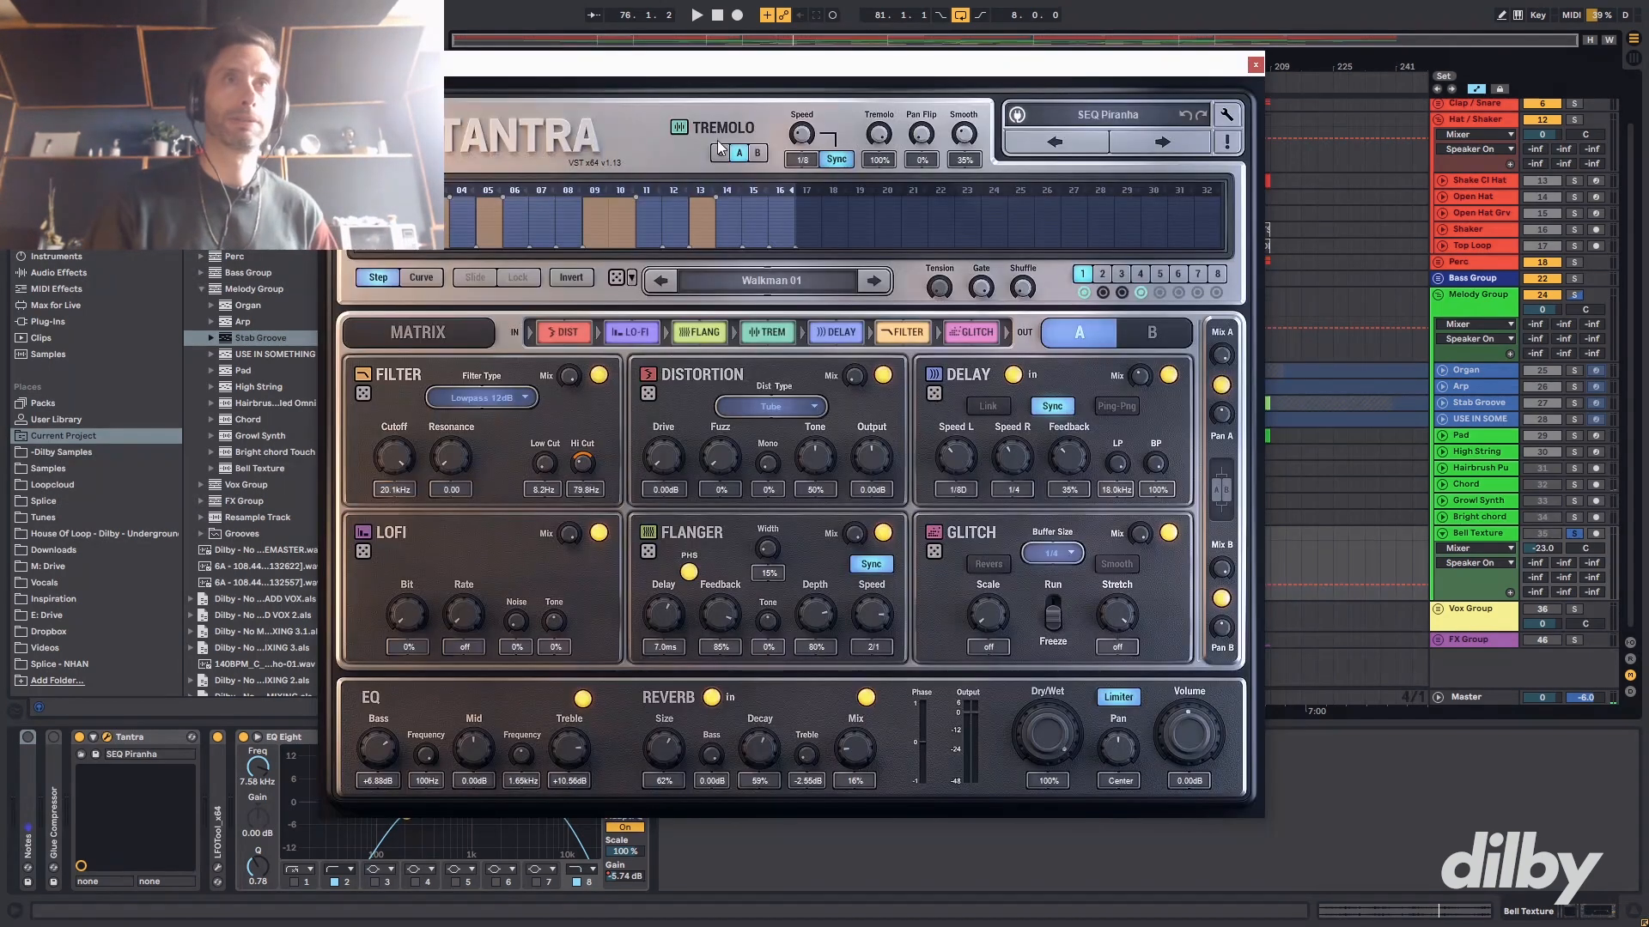
key("space")
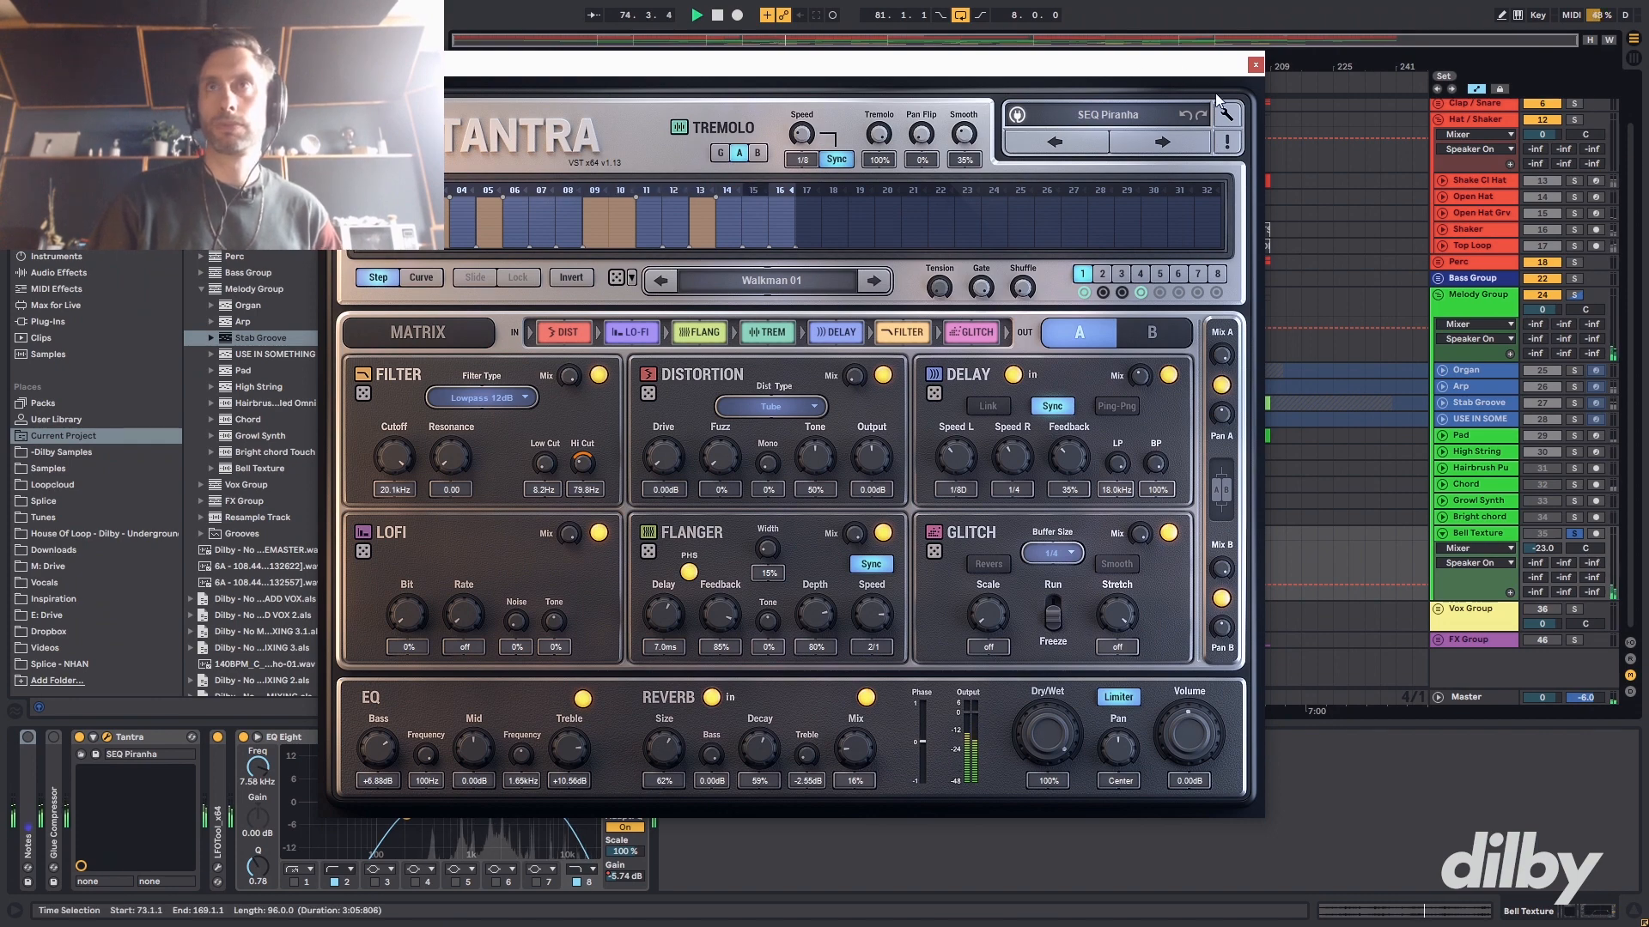
left_click(1256, 65)
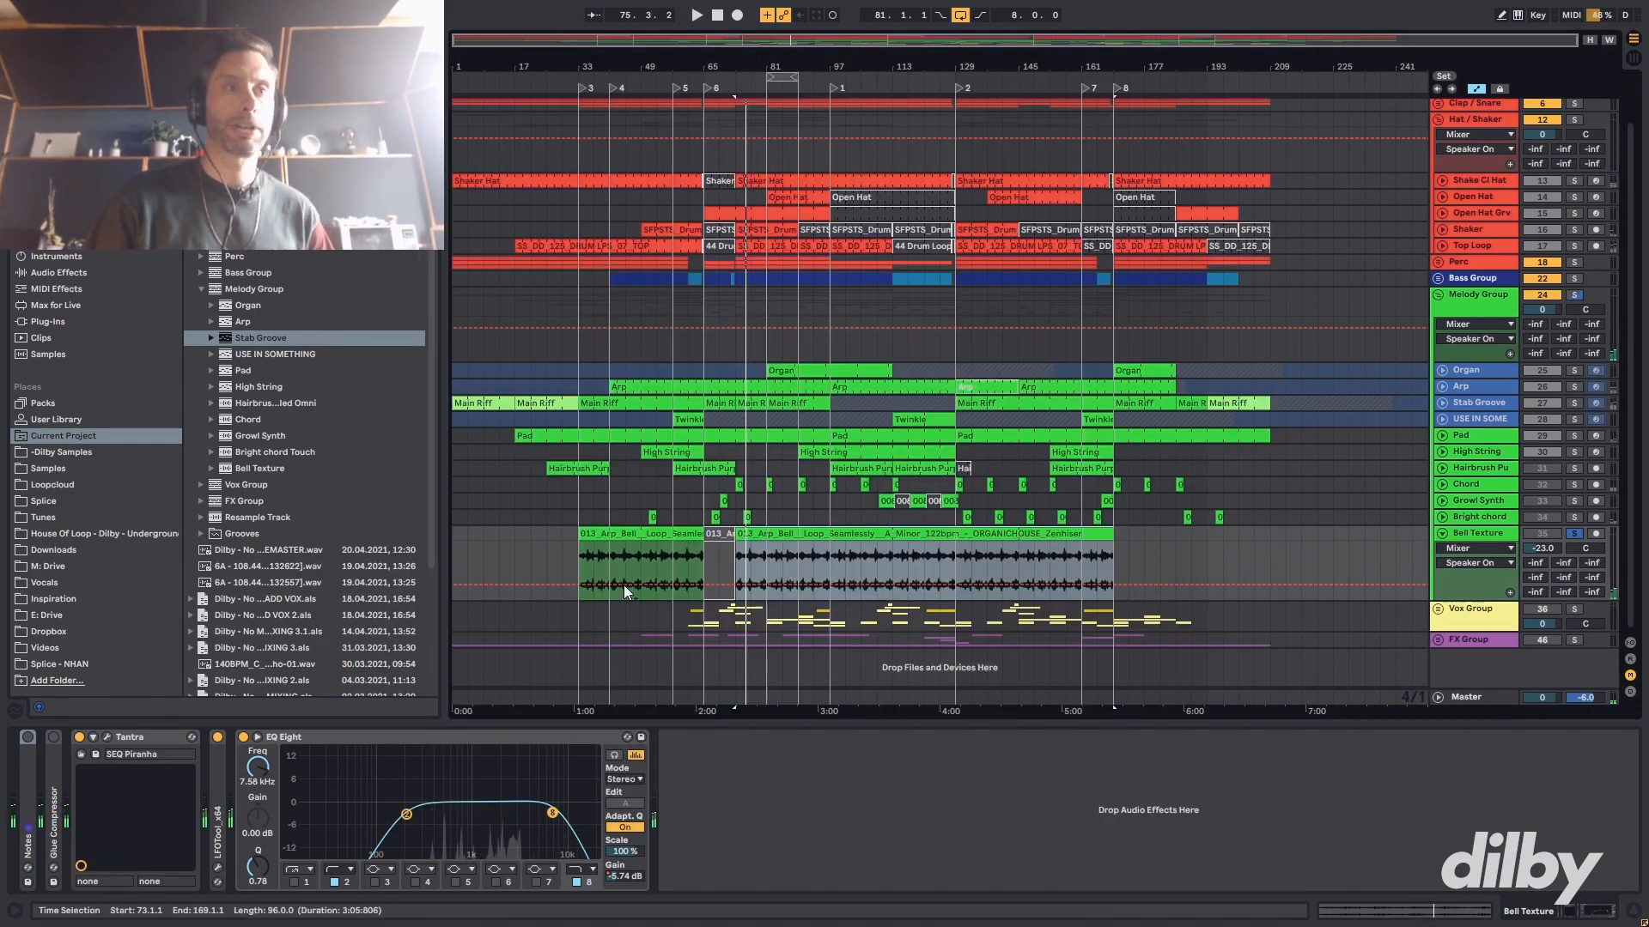
- Compare the Bell Texture loop with Tantra bypassed and re-enabled, and place the insert marker at bar 41
left_click(79, 737)
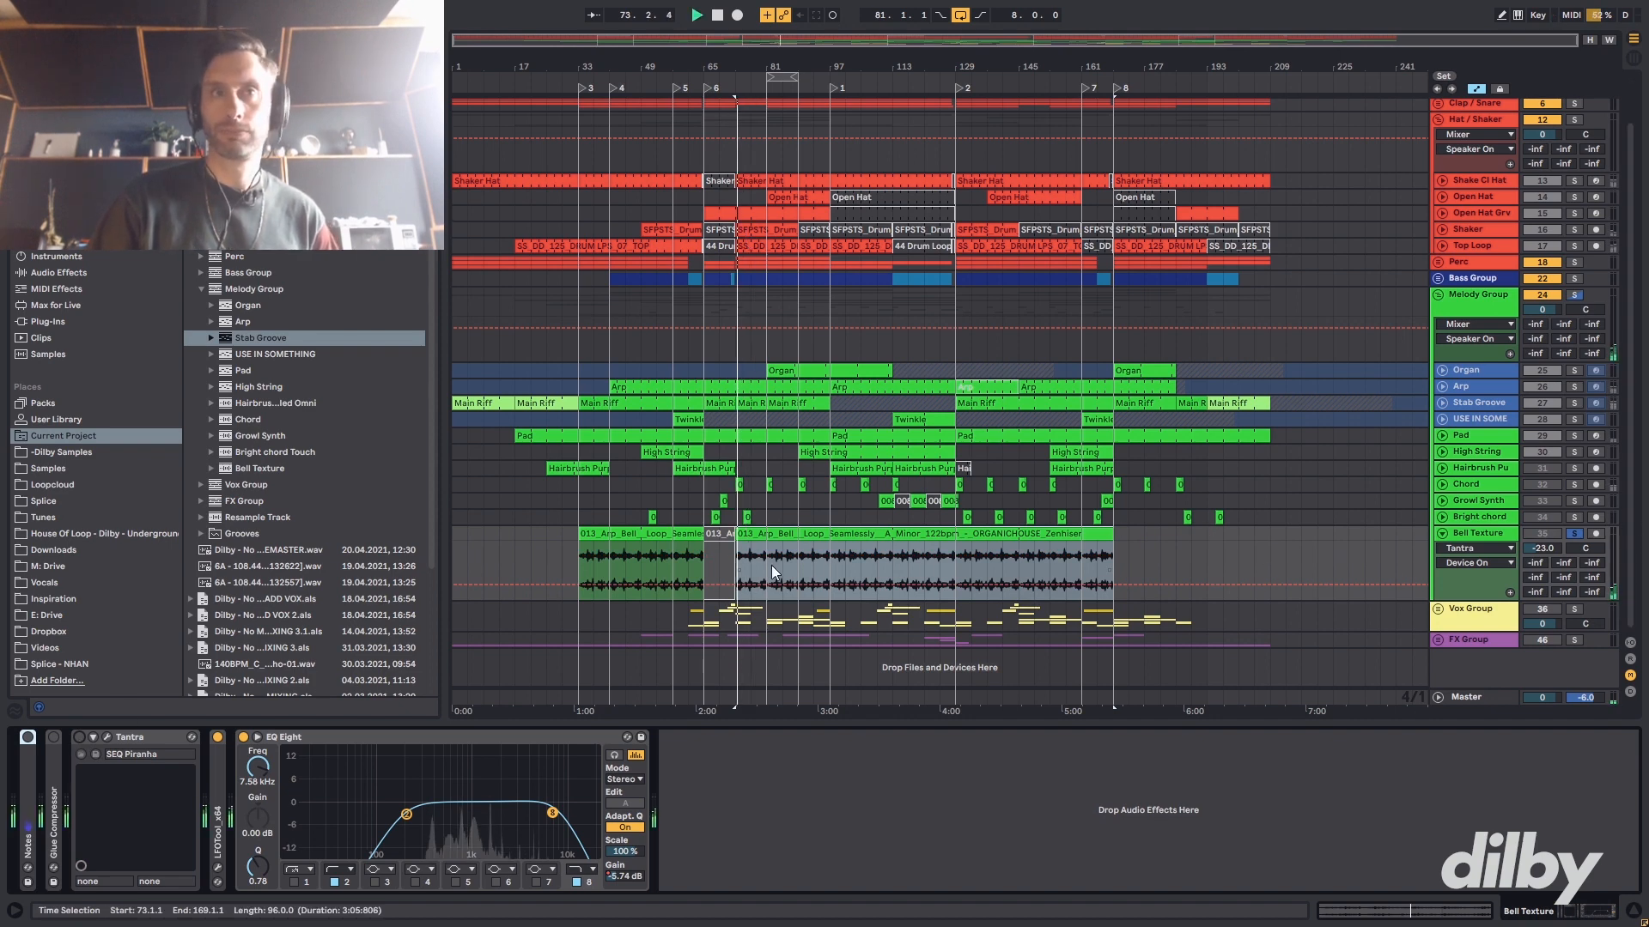
left_click(80, 737)
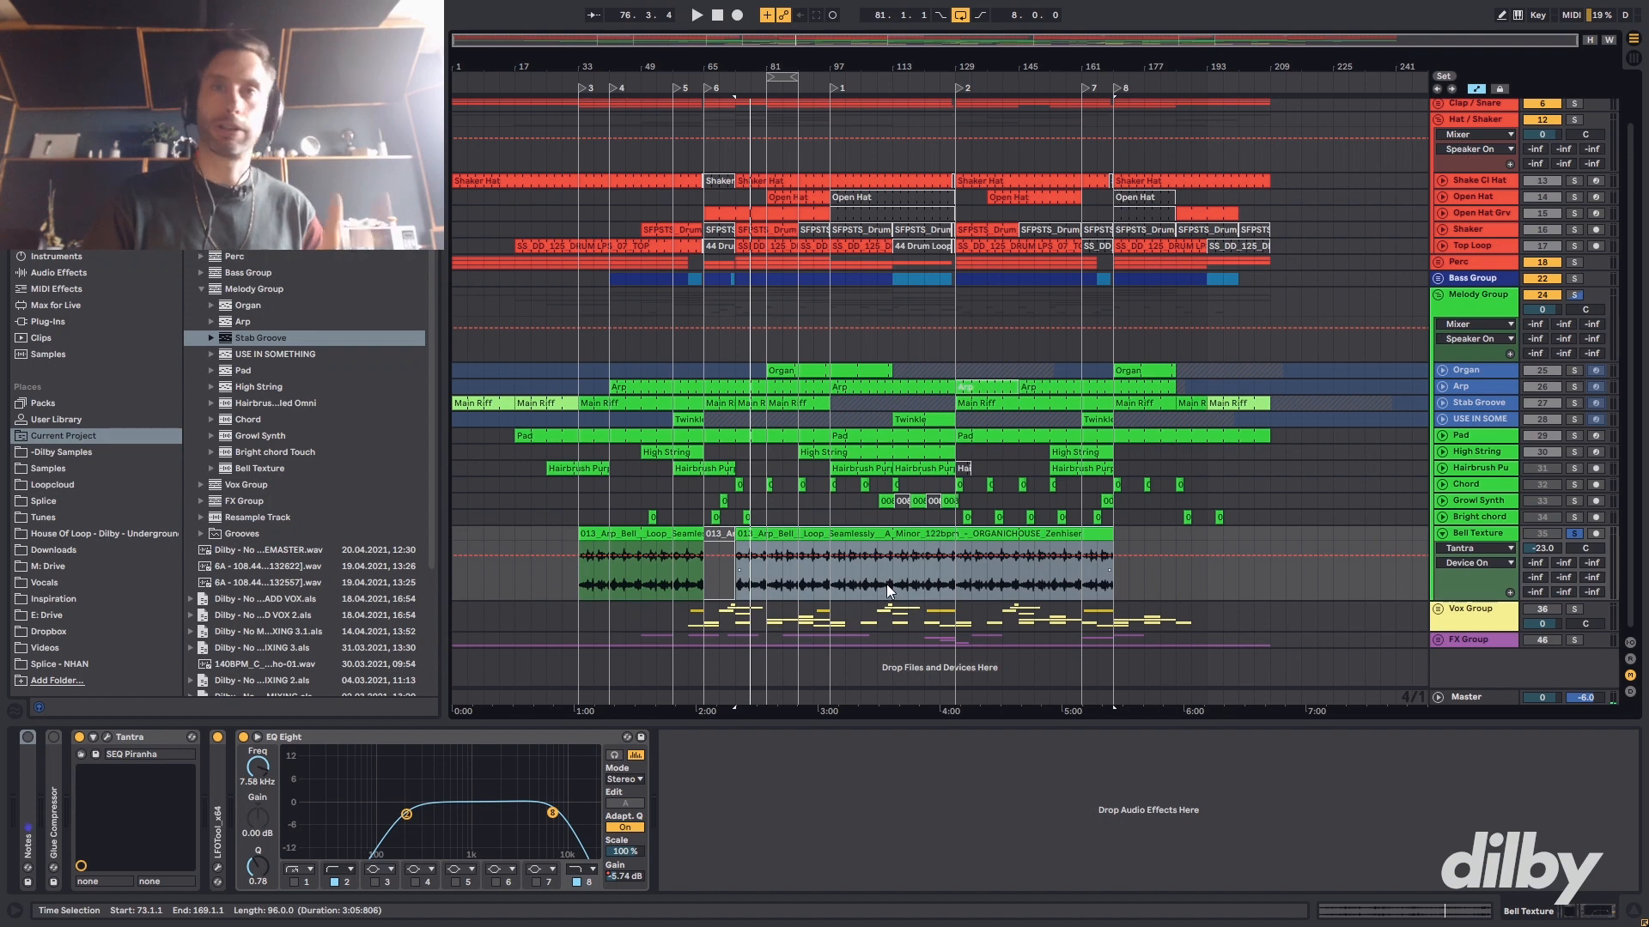
left_click(864, 581)
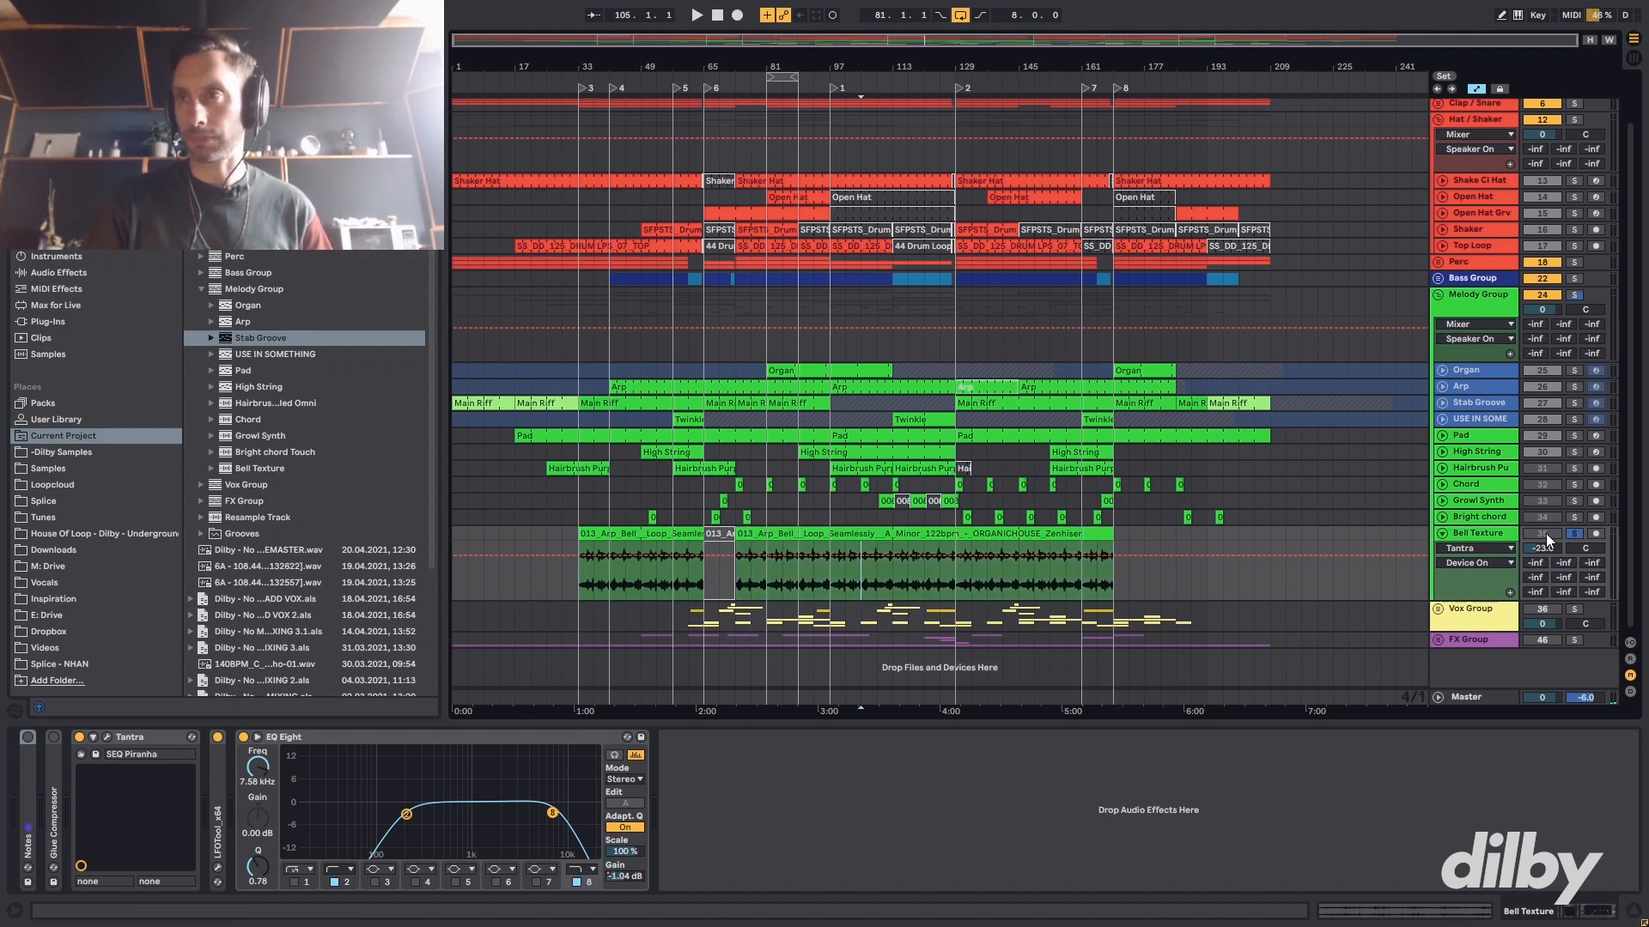
left_click(612, 580)
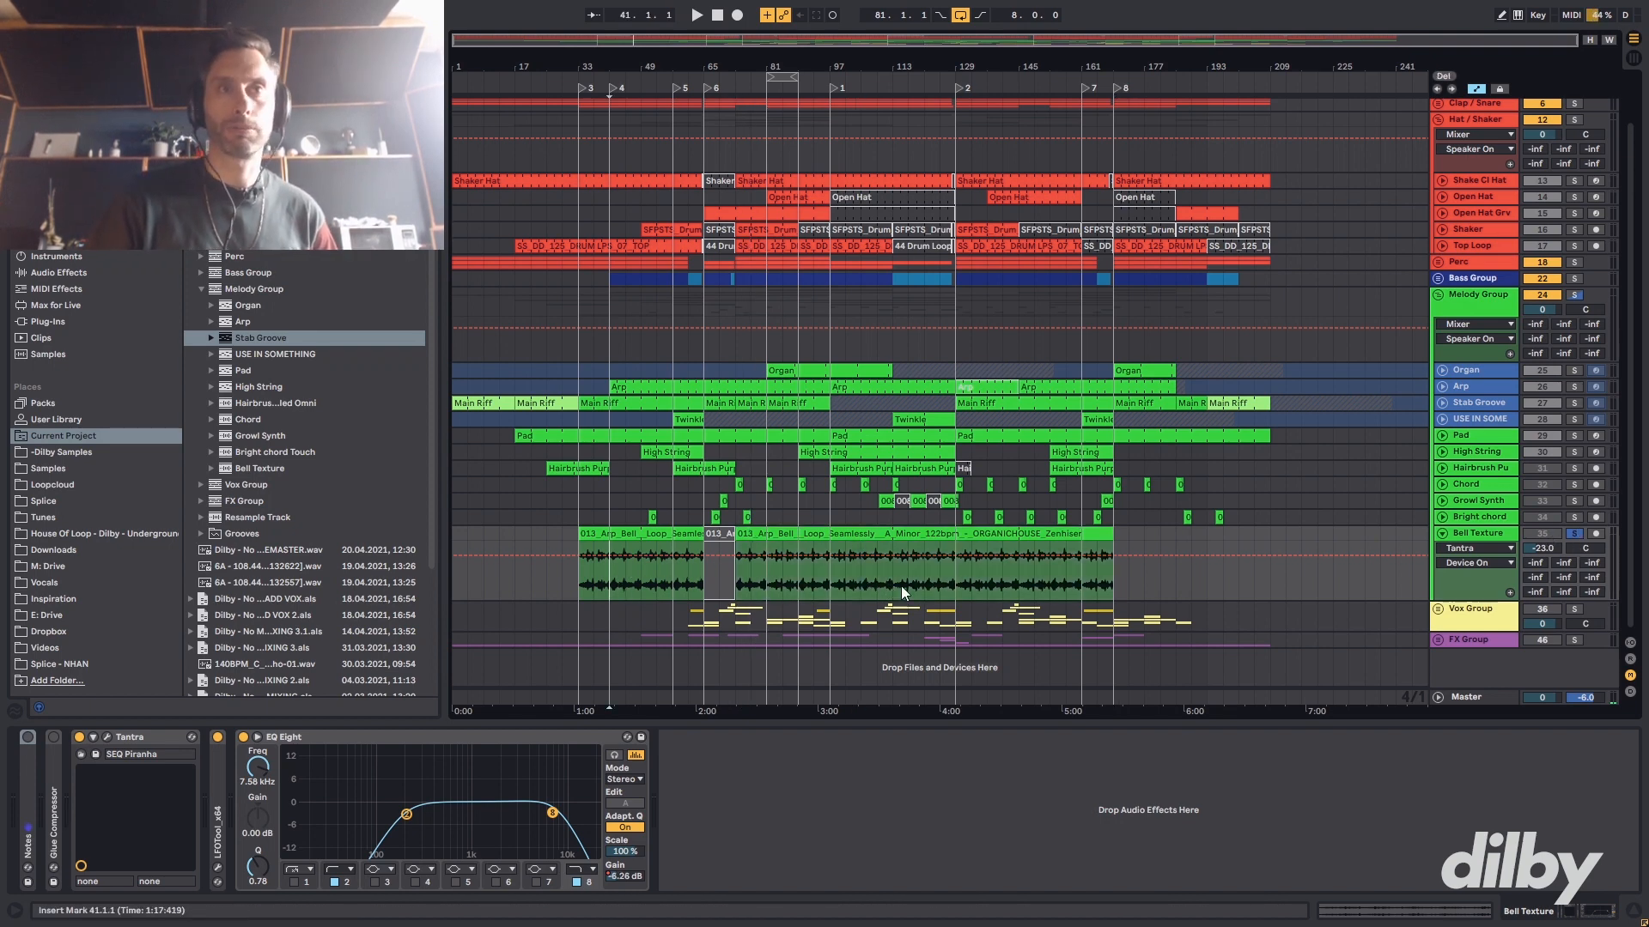
- Unsolo the Bell Texture track and listen to the full mix from bar 41 with that track muted
left_click(1573, 533)
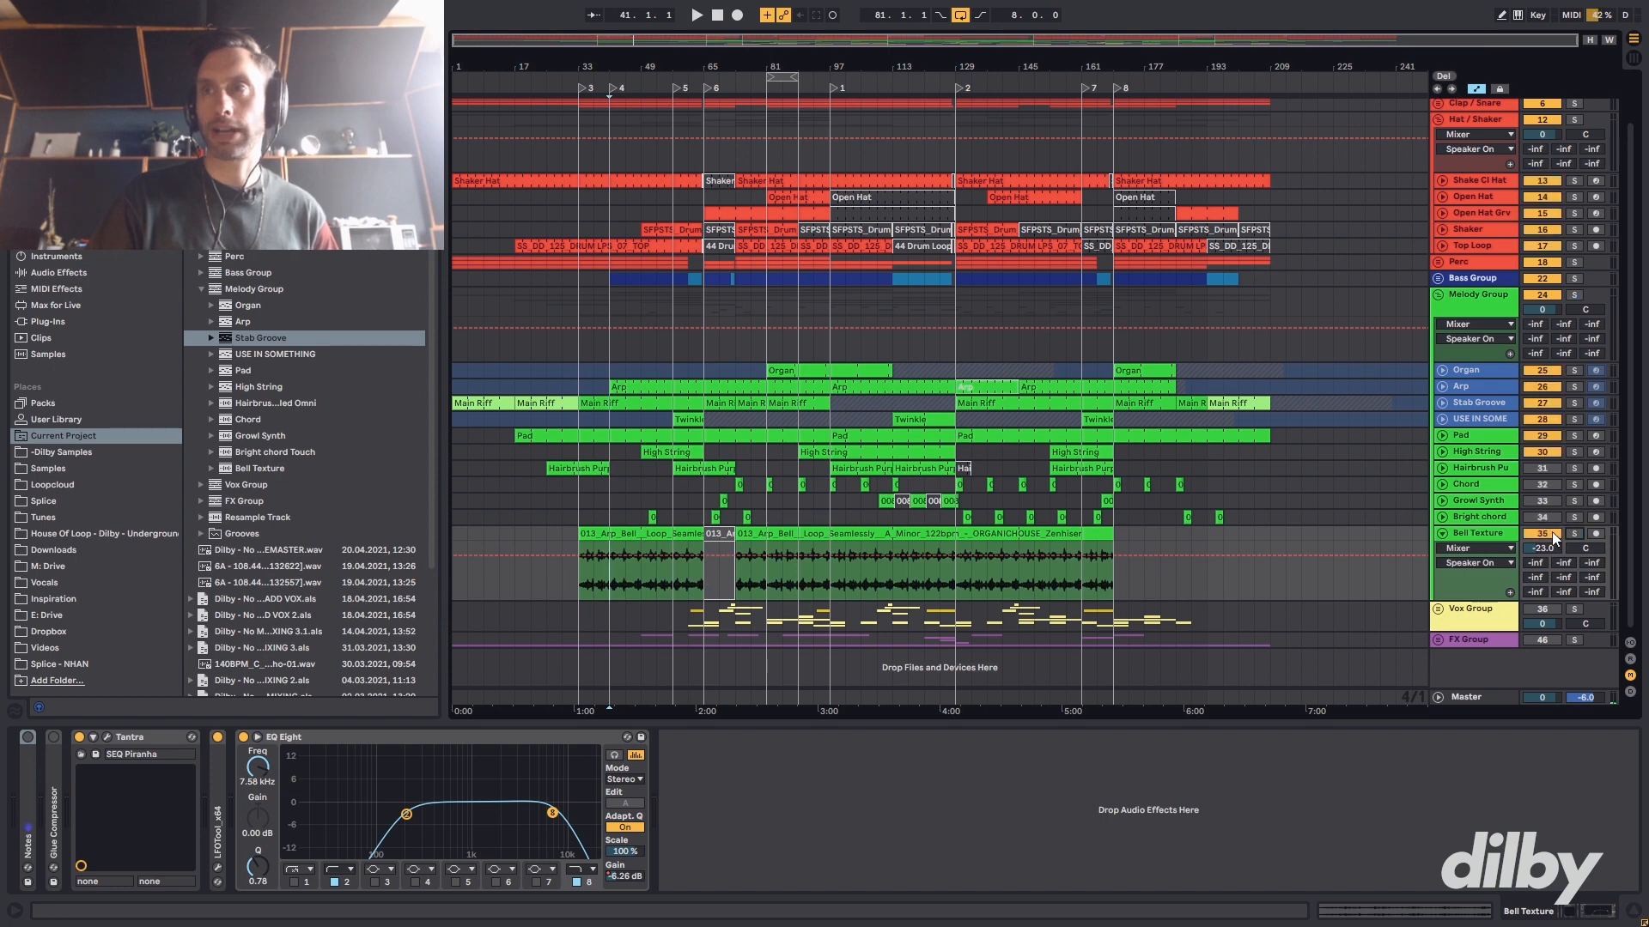
key("space")
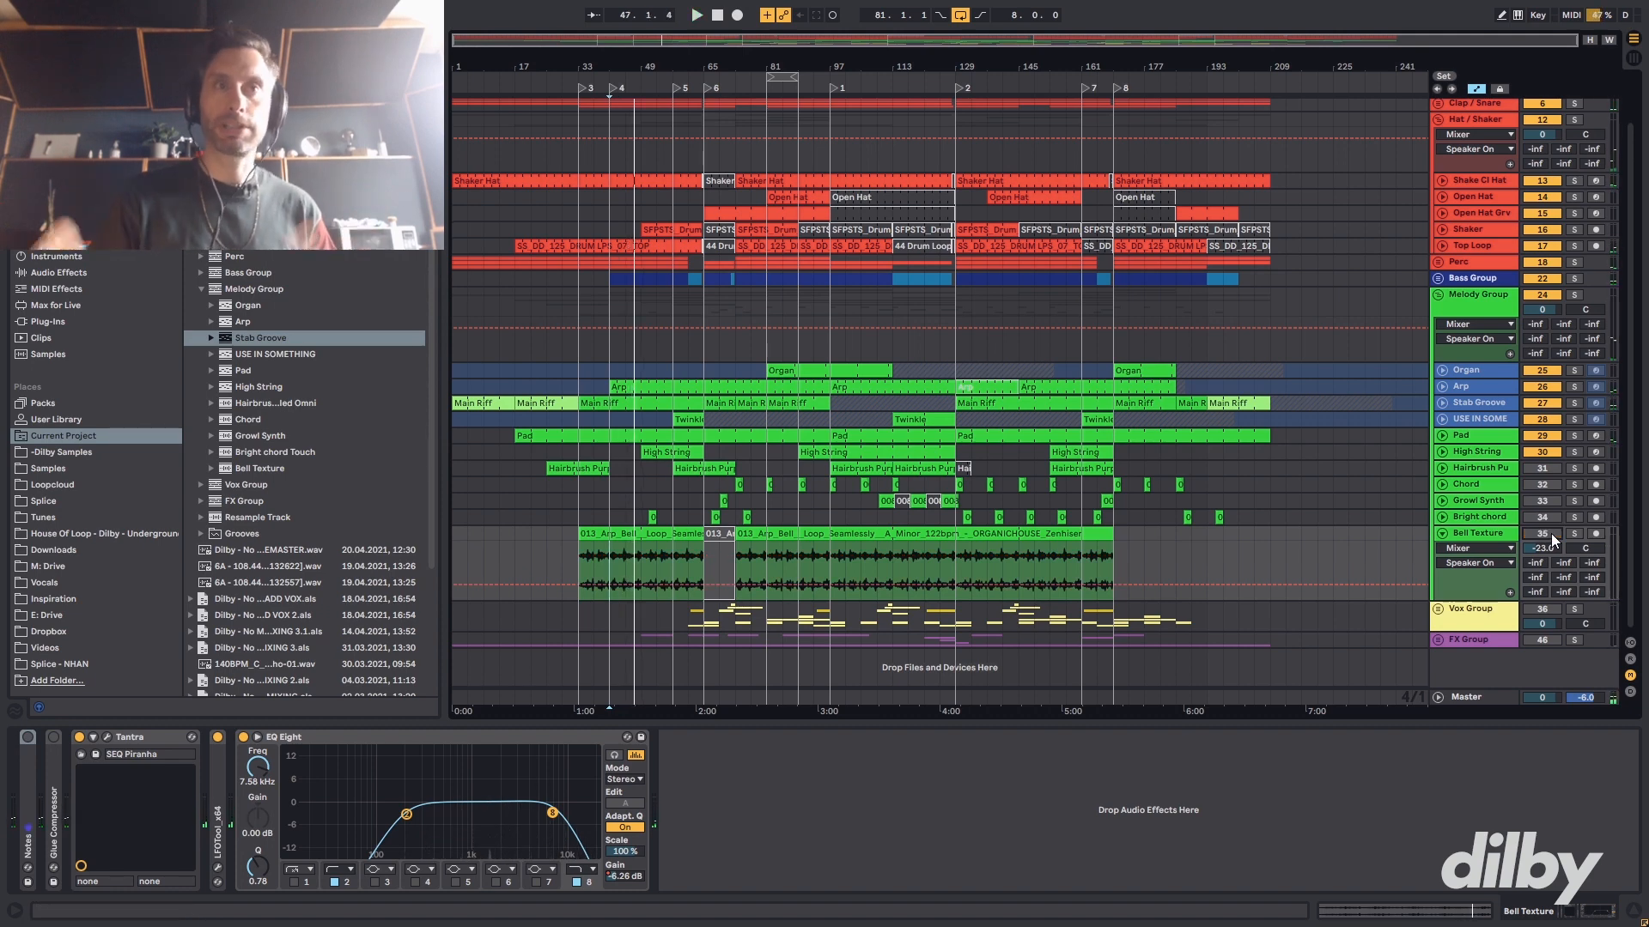
key("space")
- Place the insert marker at bar 45 inside the first Bell Texture clip
left_click(601, 469)
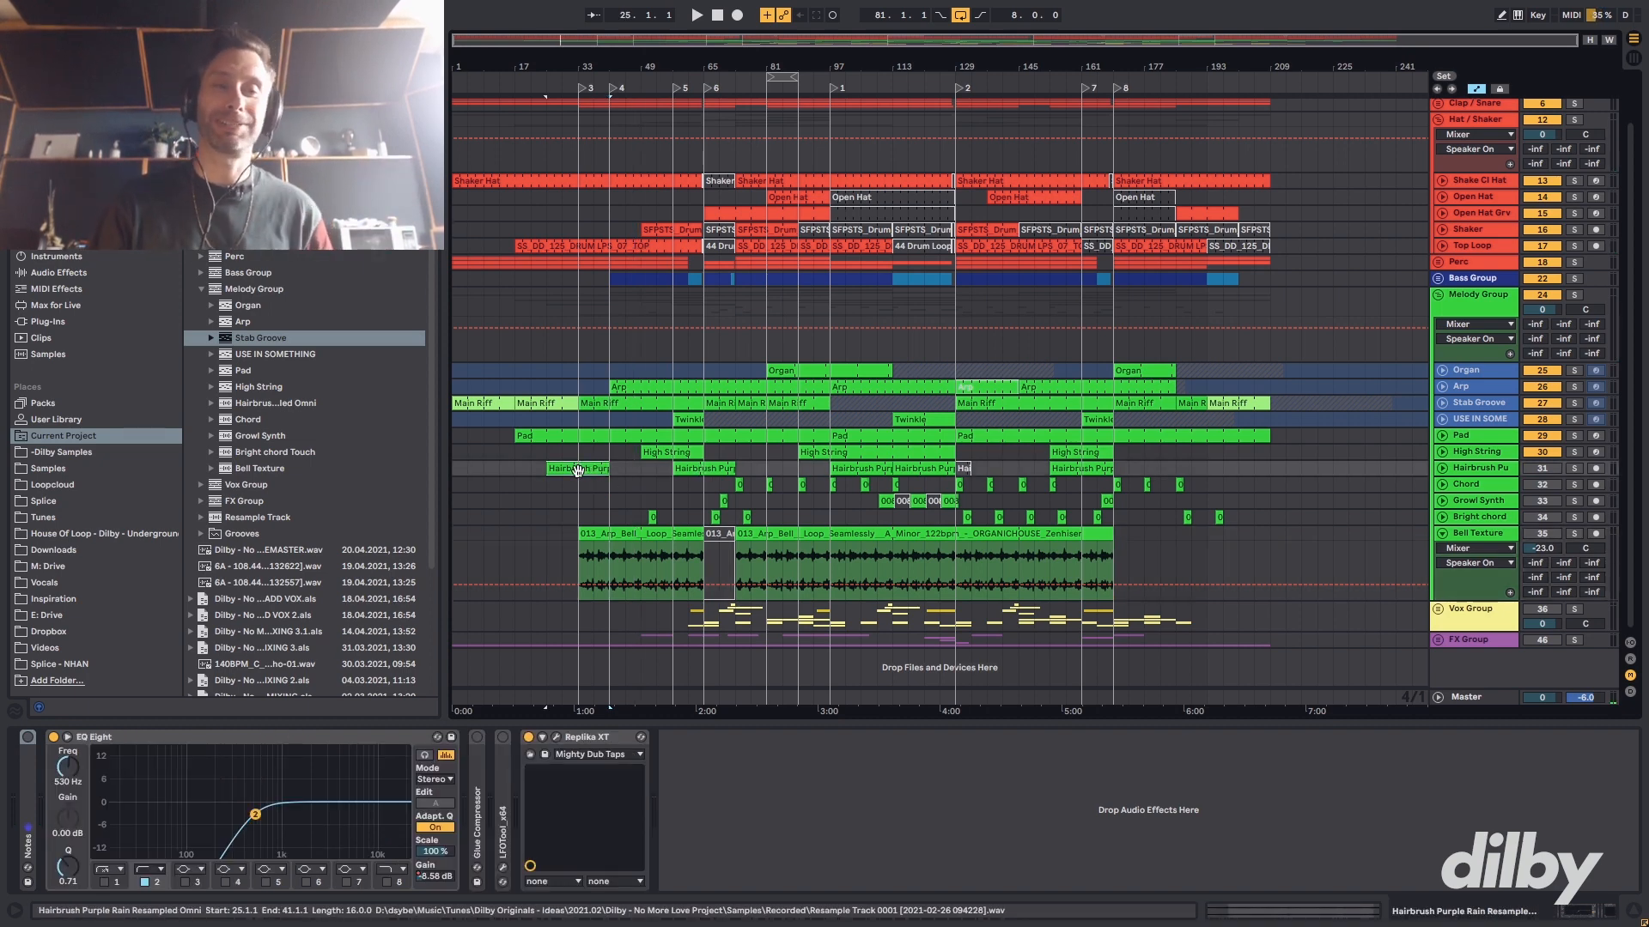
left_click(629, 560)
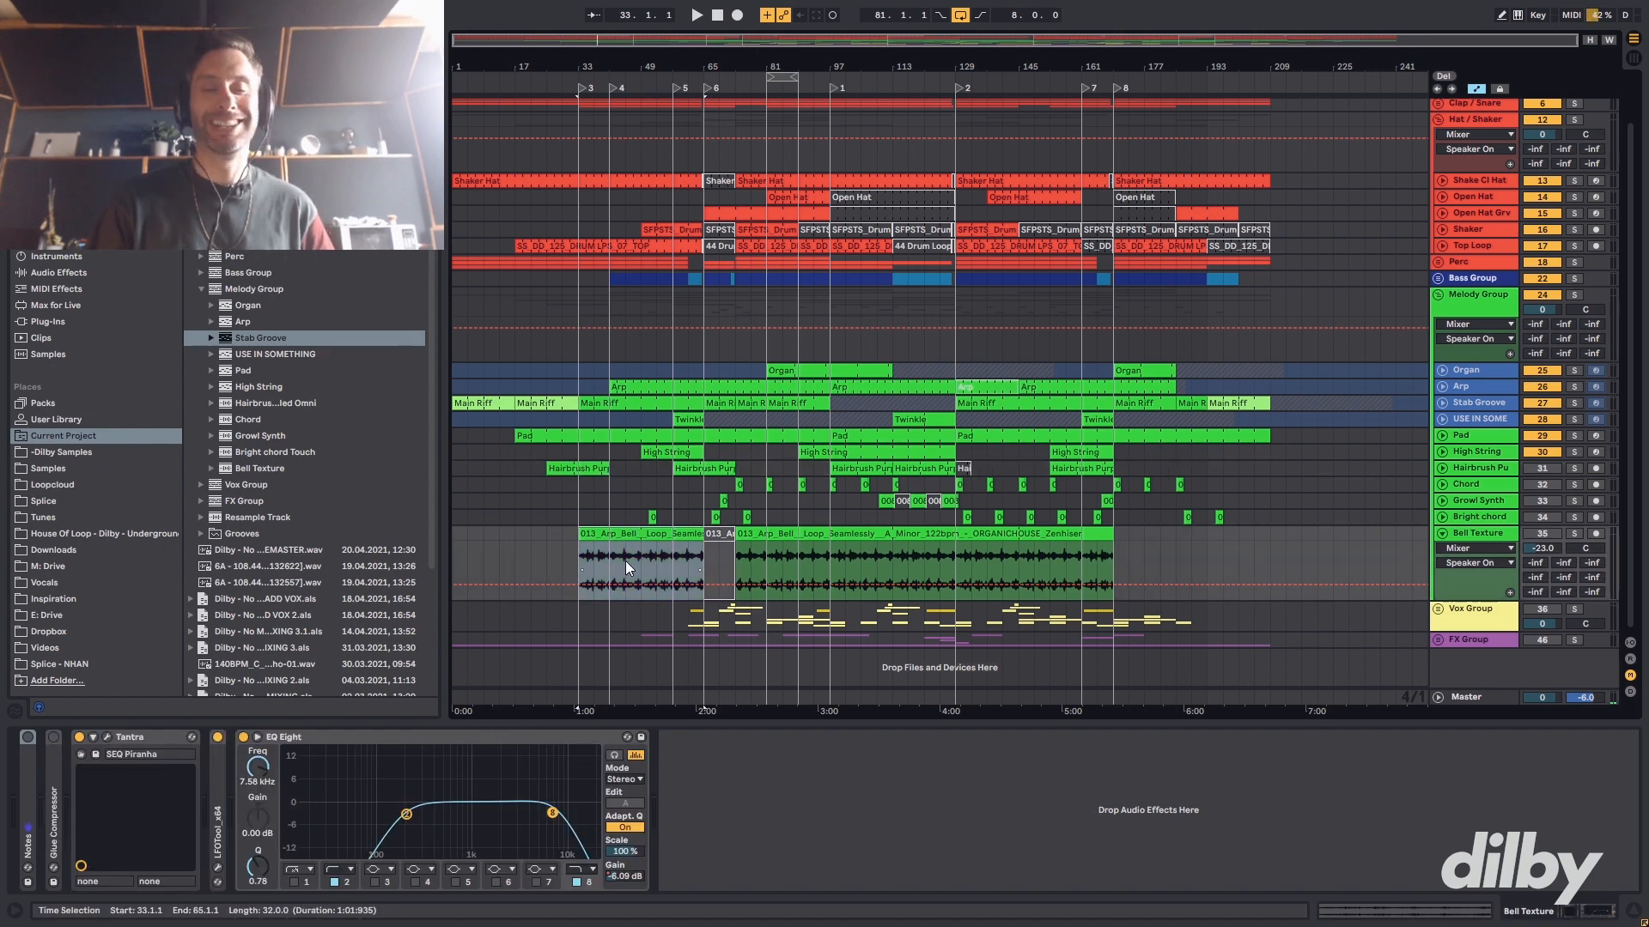
left_click(625, 560)
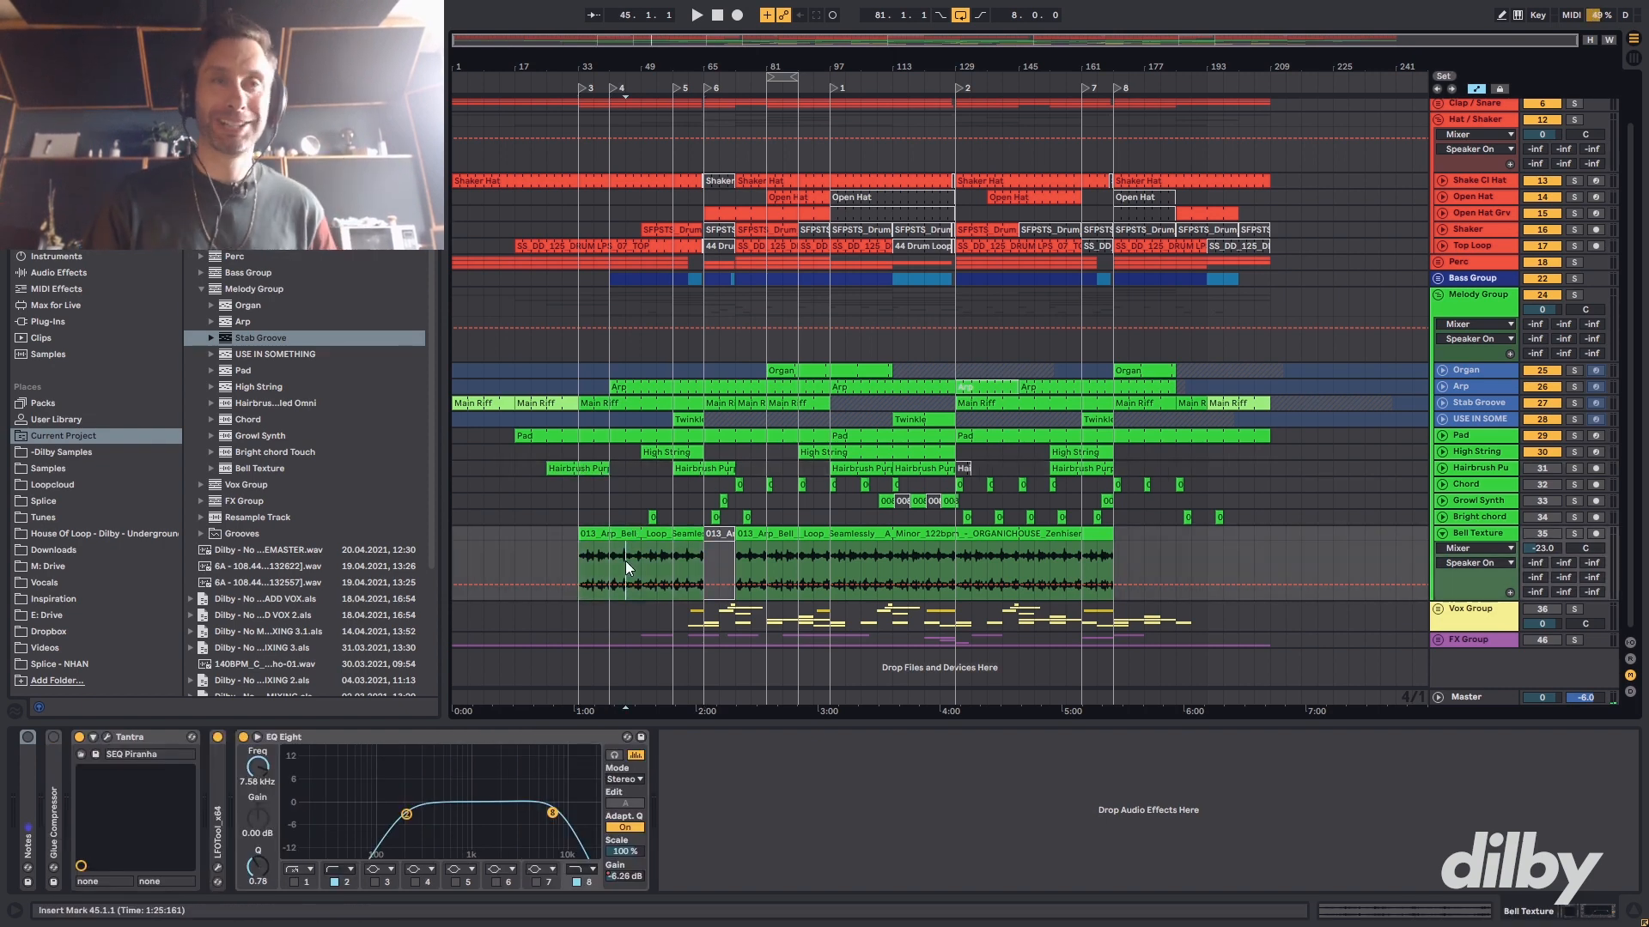
left_click_drag(625, 560, 641, 558)
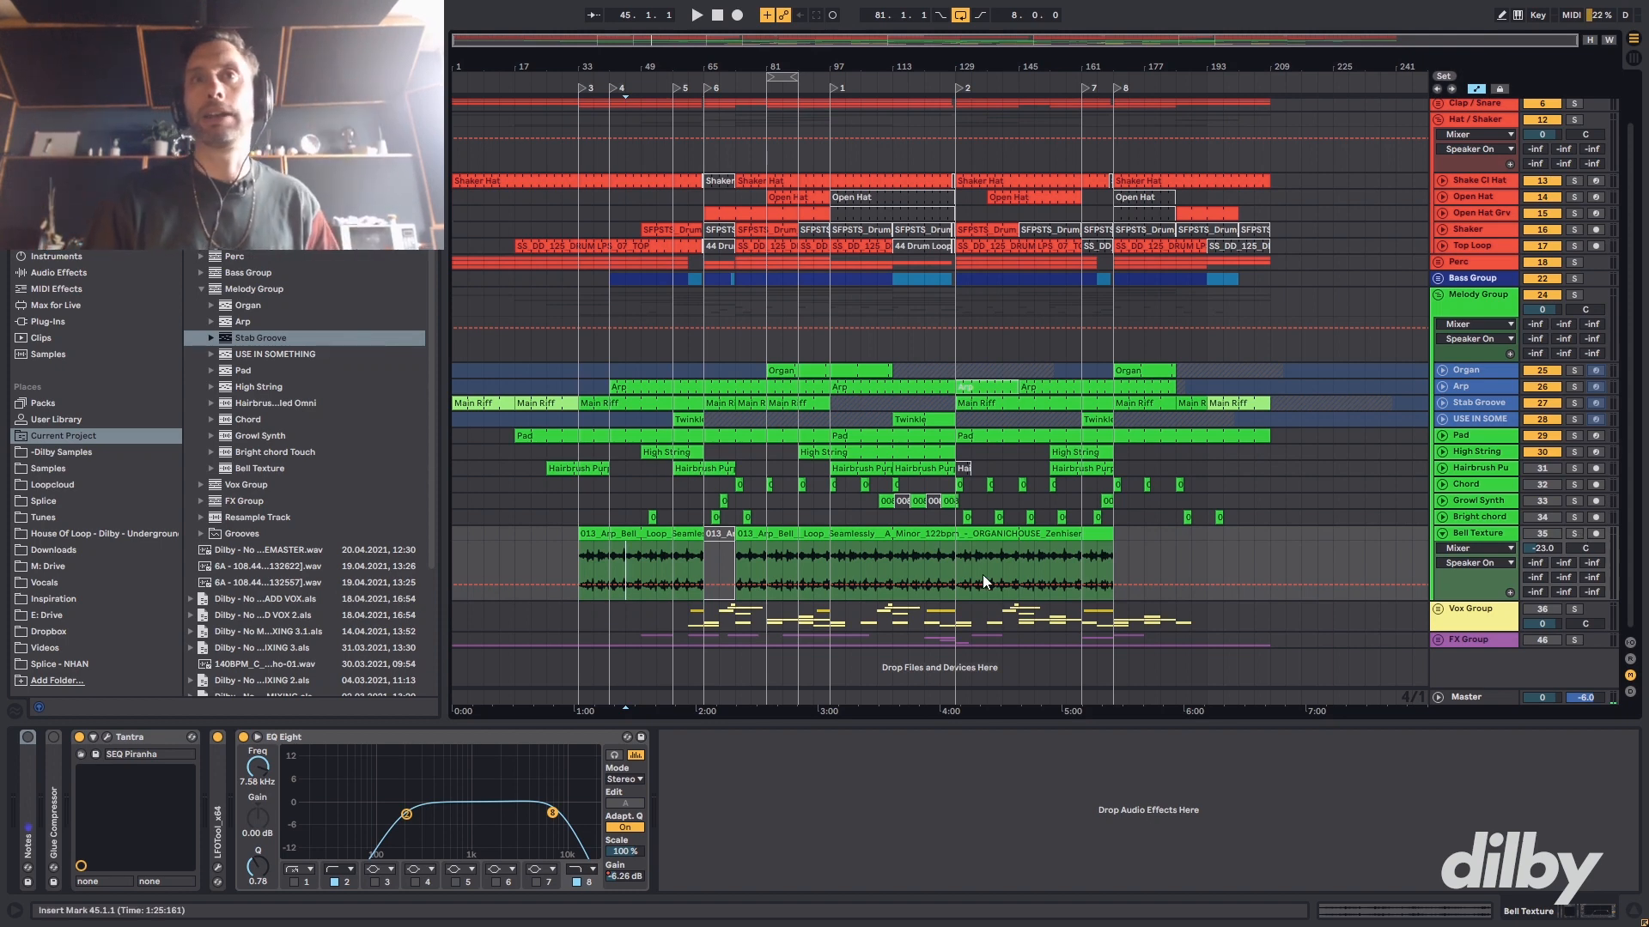
- Examine the sample of the Bright chord Touch clip at bar 51, and play it unsoloed in the full mix
left_click(990, 553)
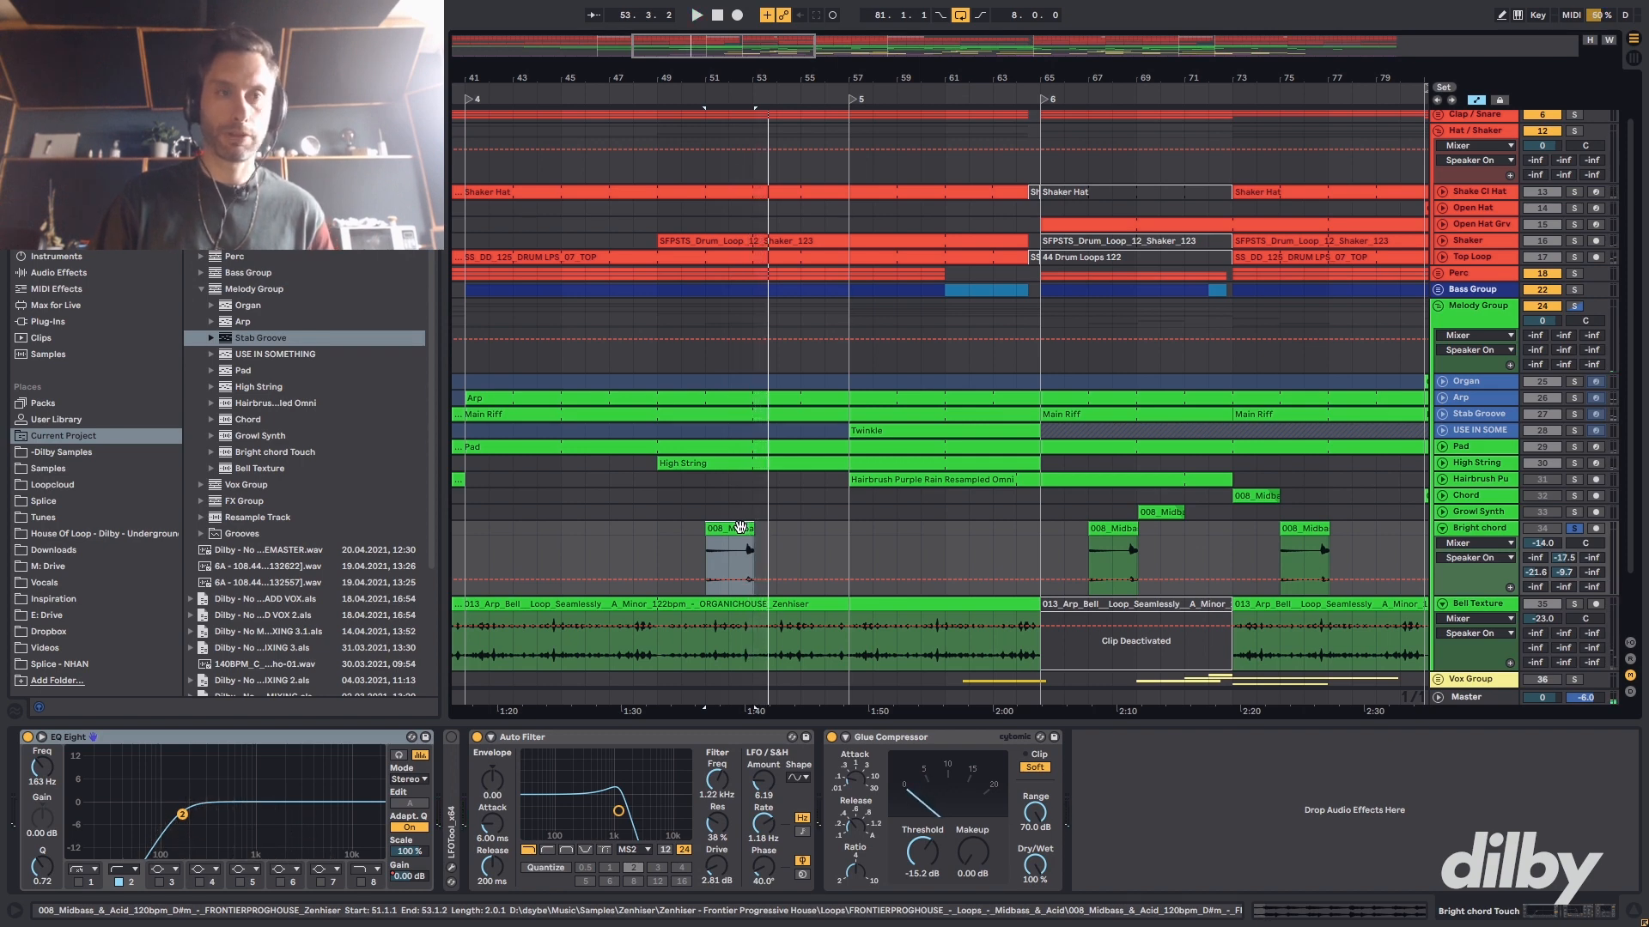
double_click(740, 527)
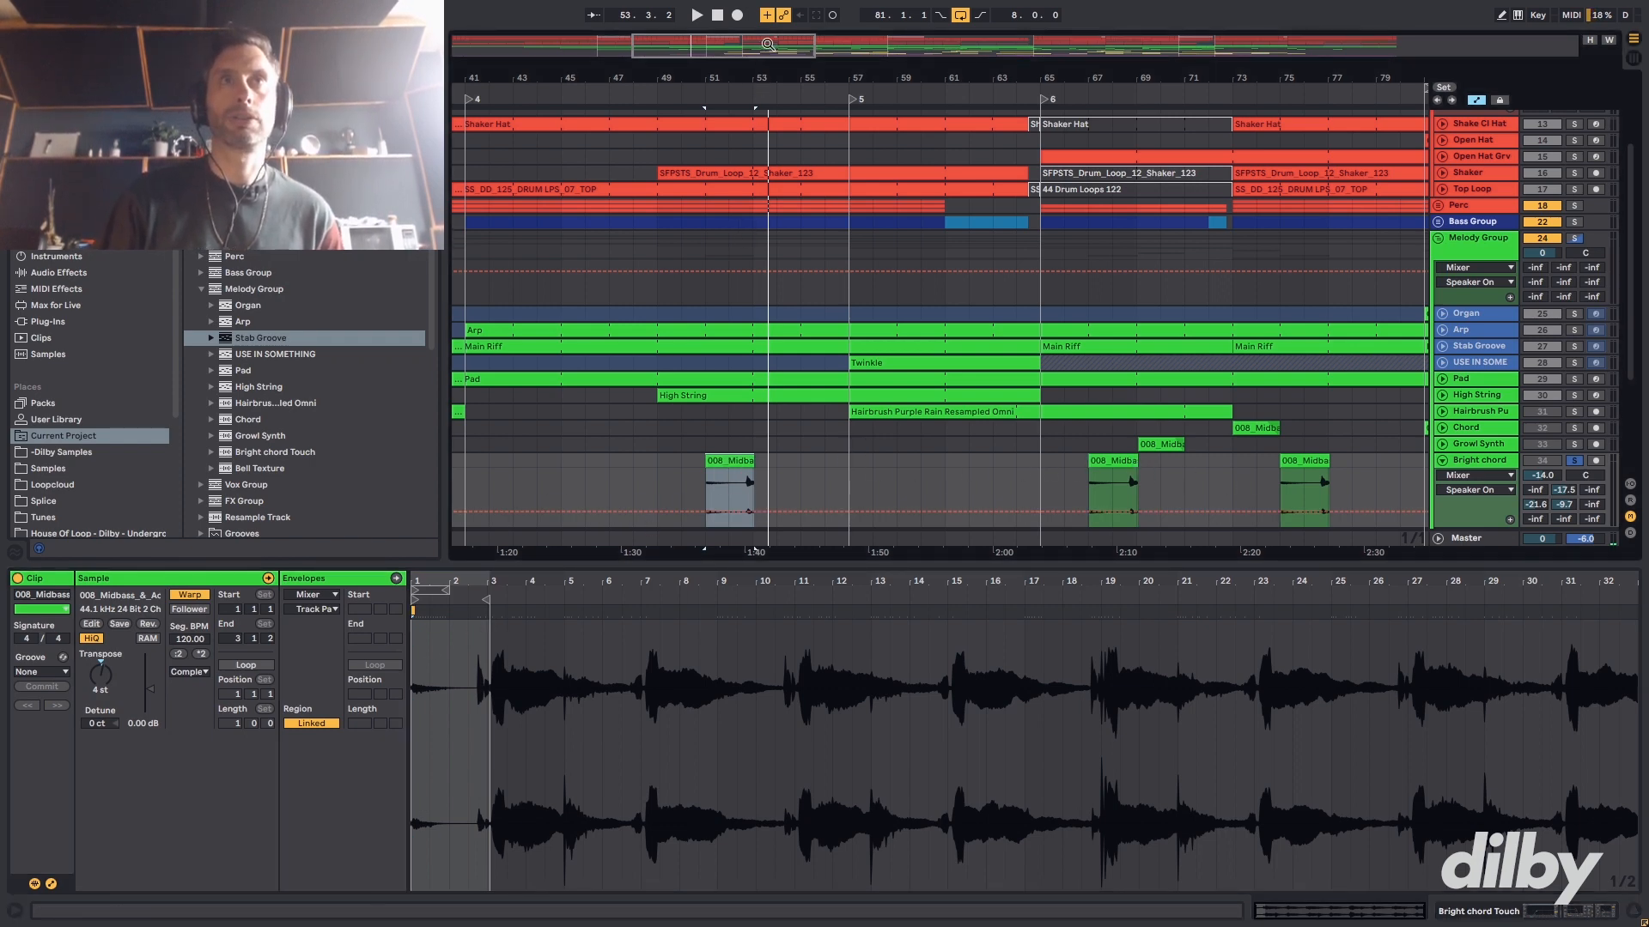
left_click_drag(766, 44, 1116, 43)
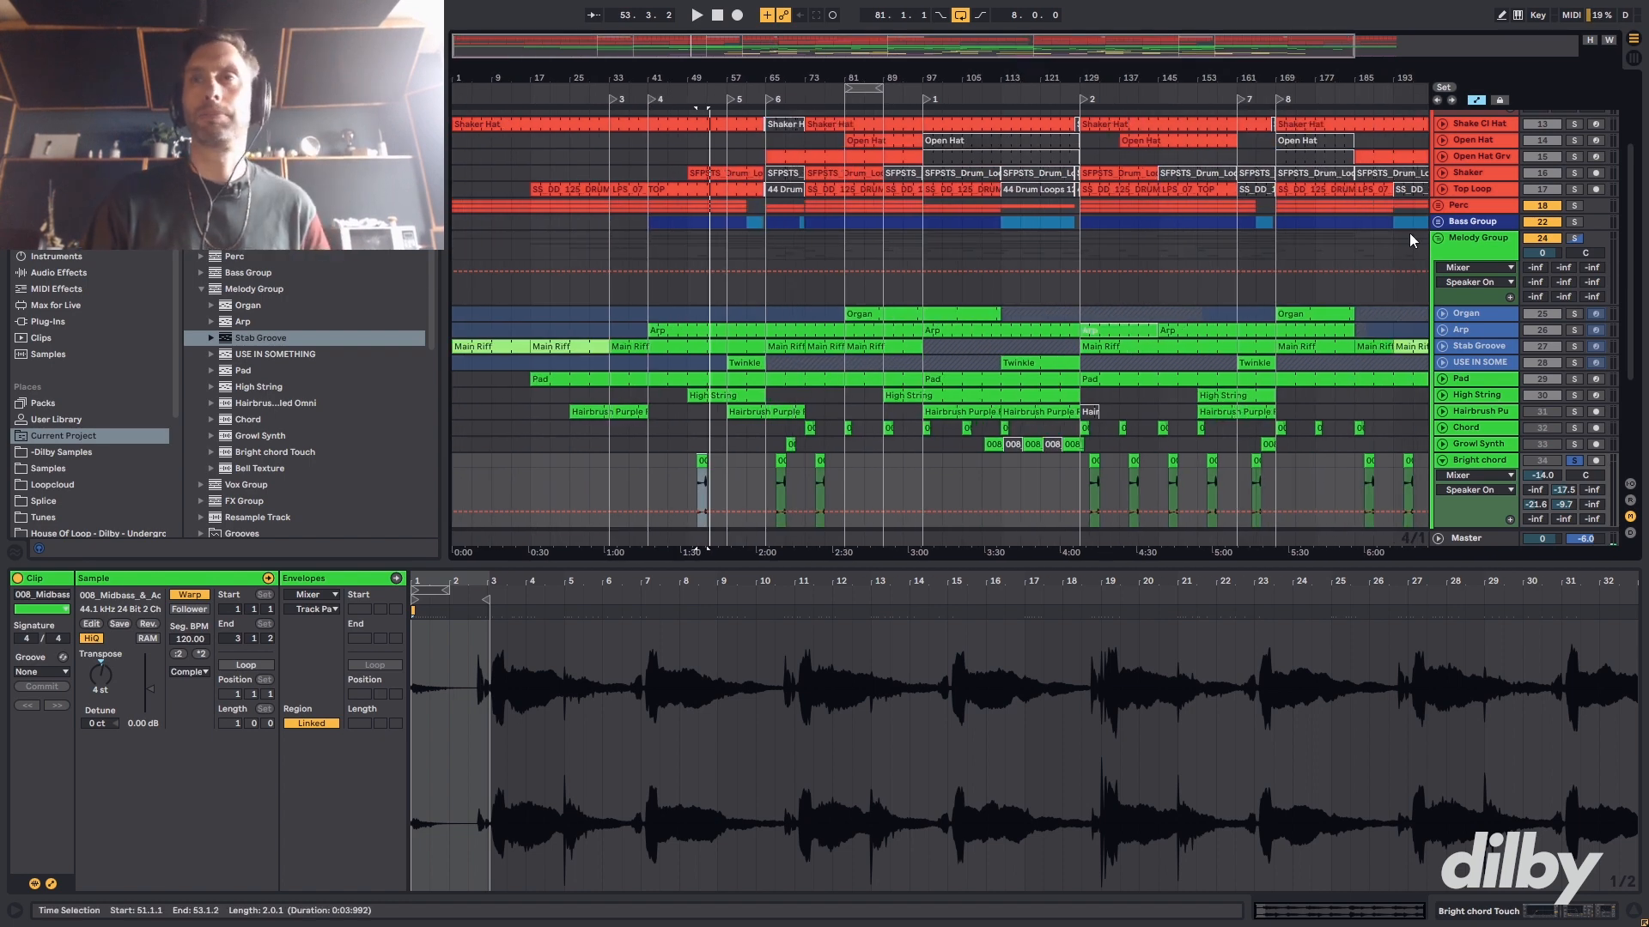
left_click(1575, 462)
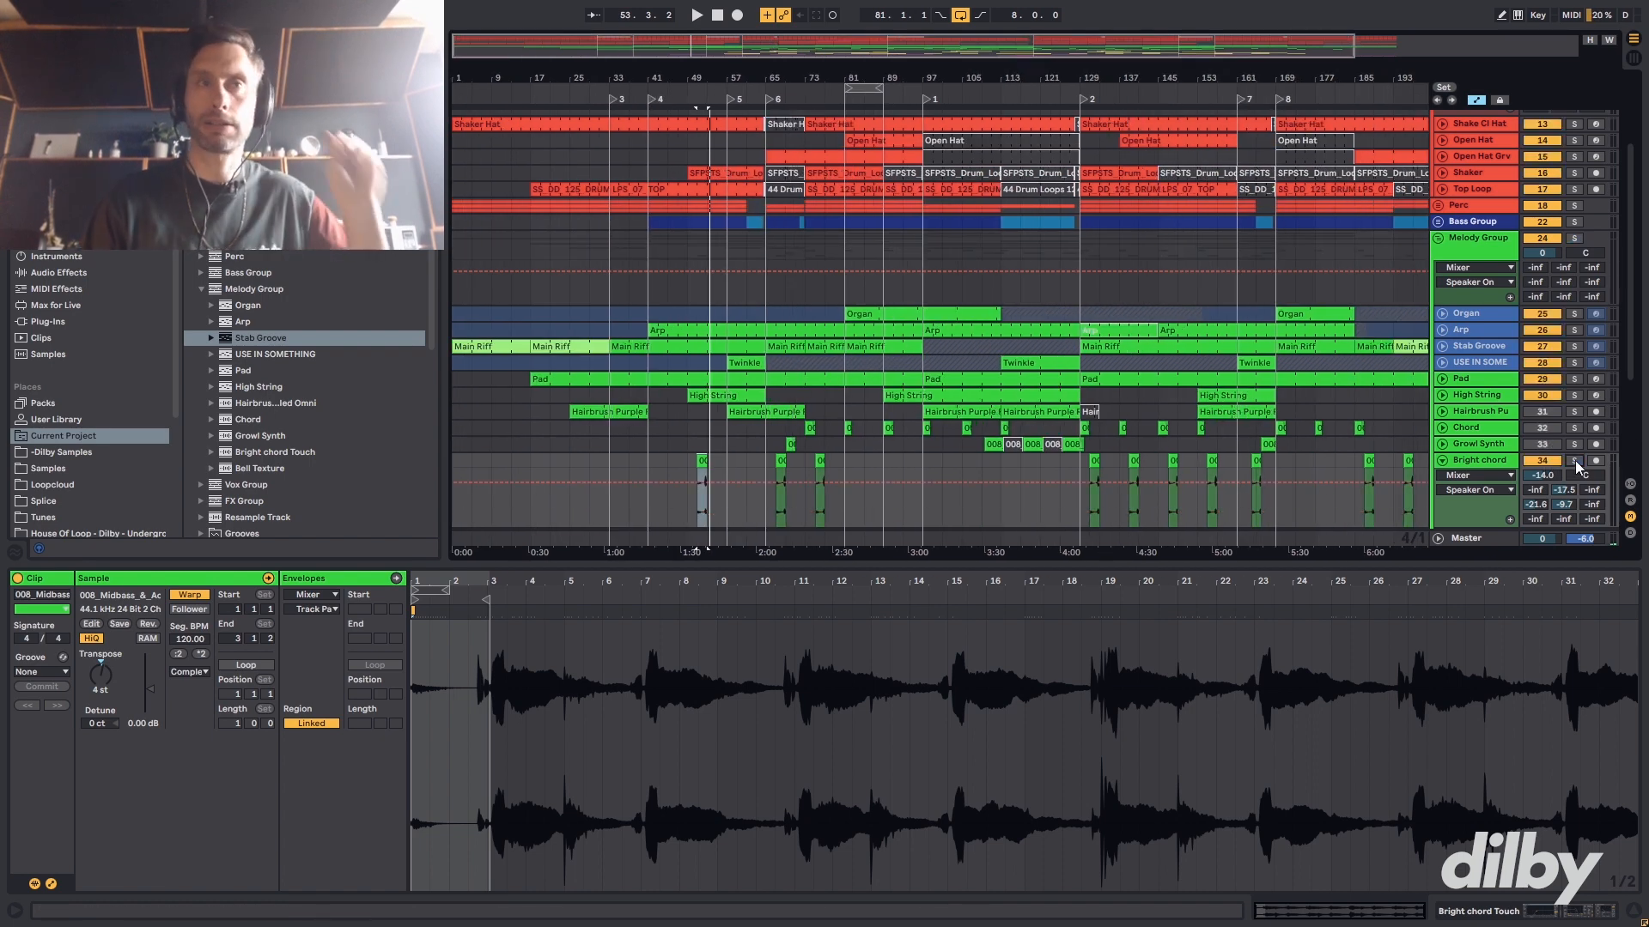
key("space")
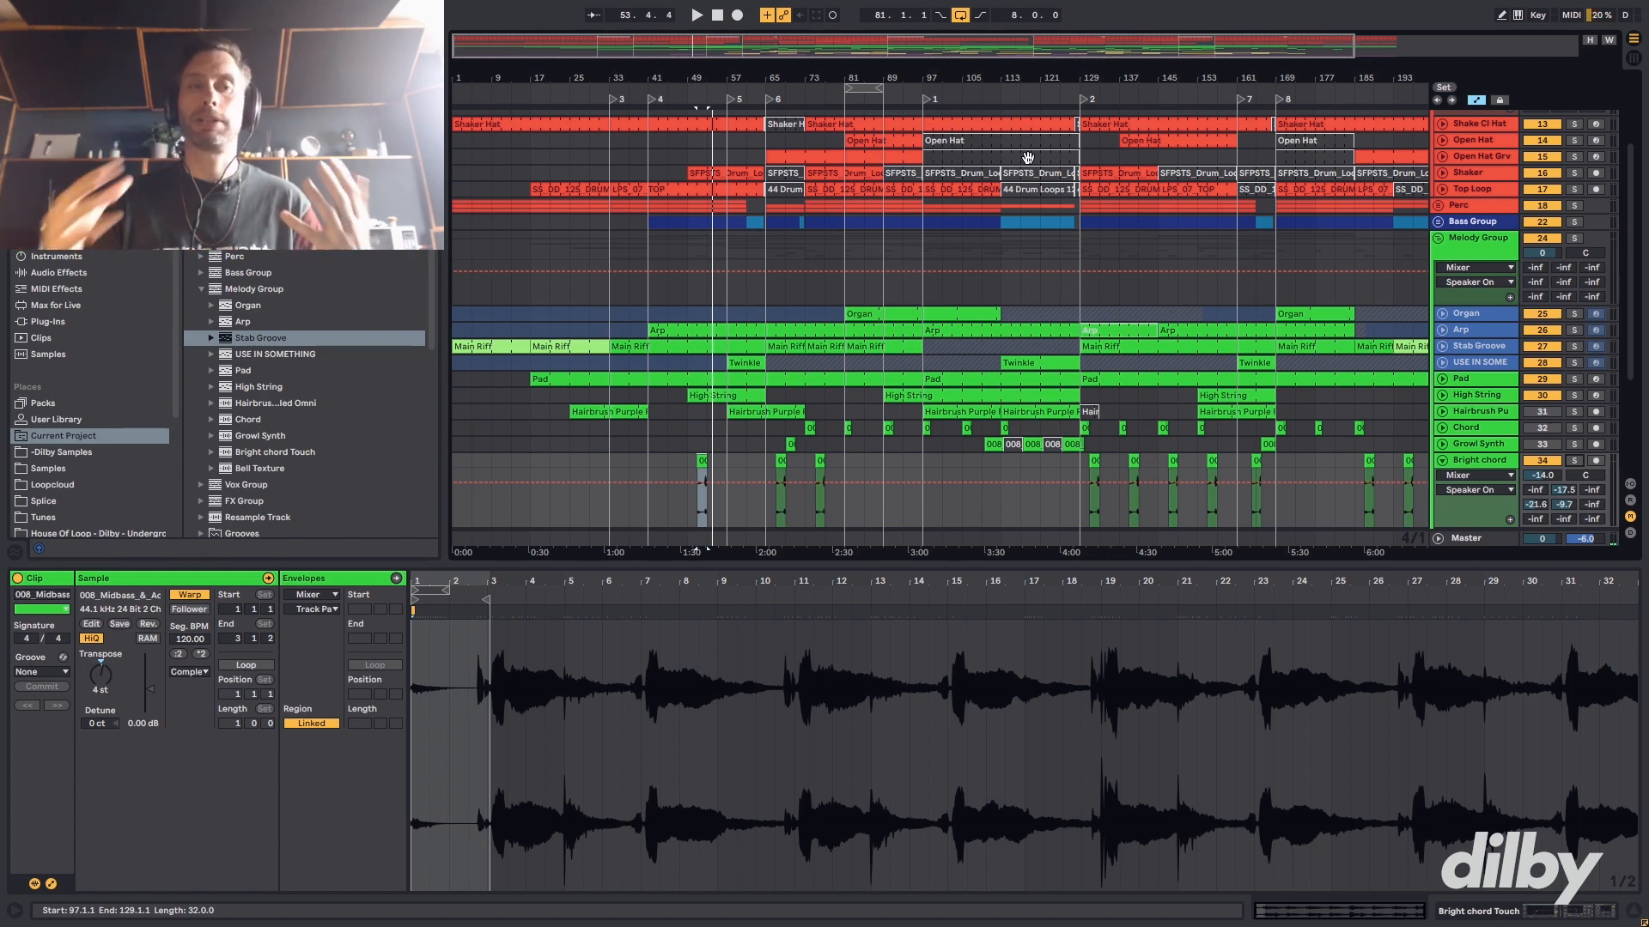
- Unfold the Chord track, play its soloed clip from bar 137, and examine the H-Delay Stereo settings, closing the plug-in window when done
left_click_drag(968, 49, 962, 95)
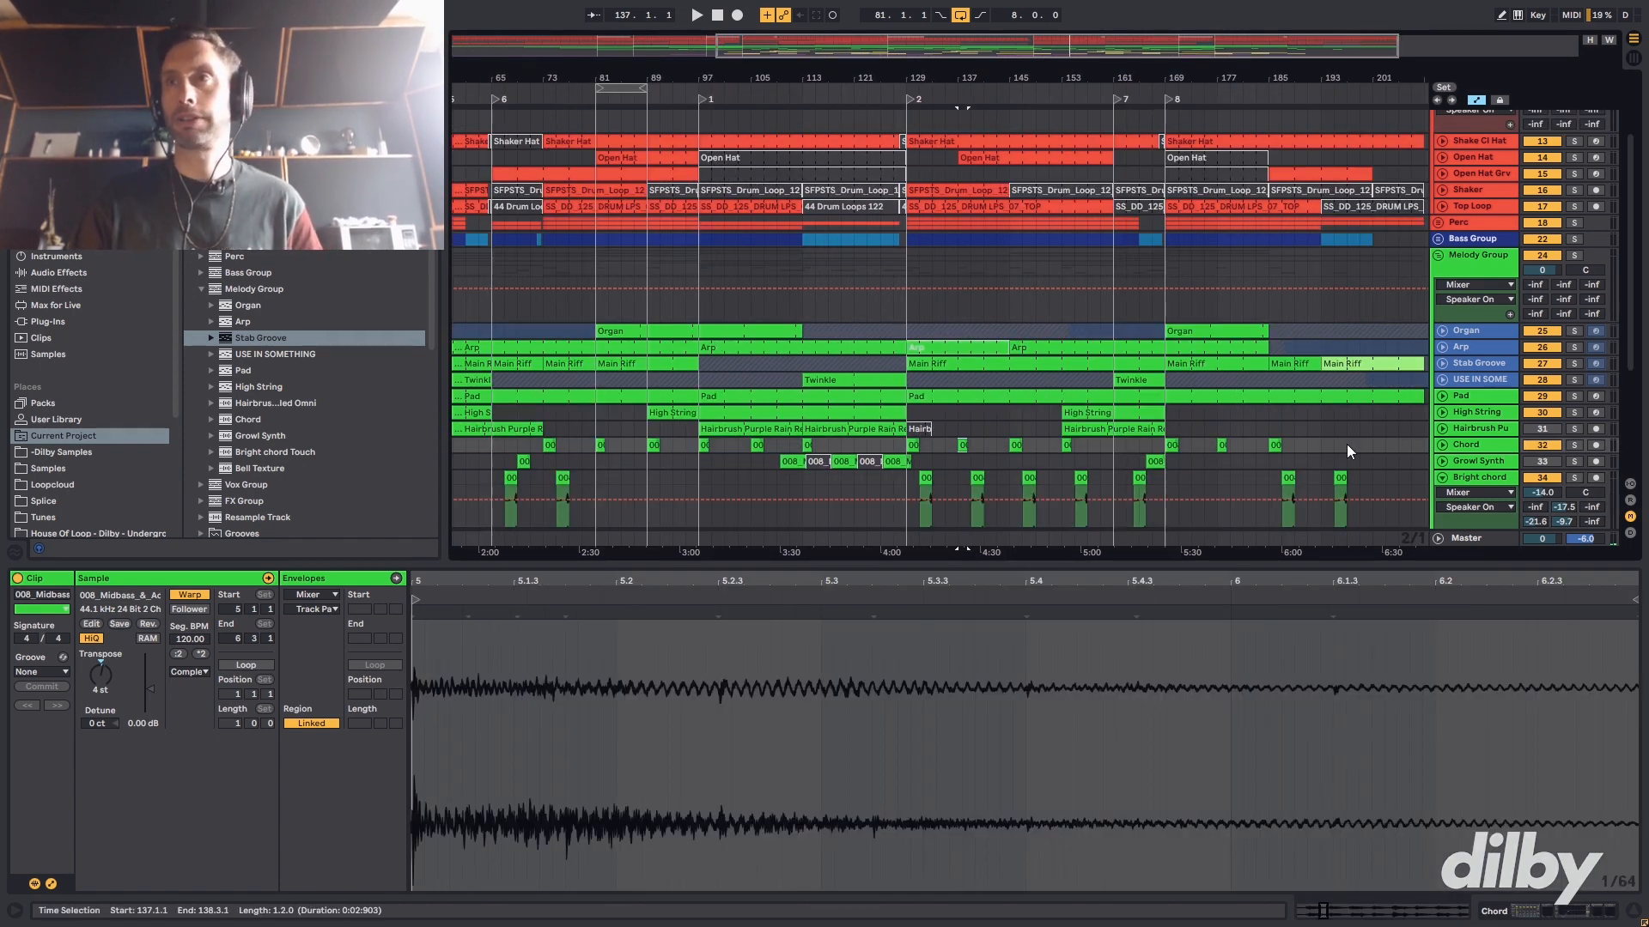
left_click(1441, 445)
key("space")
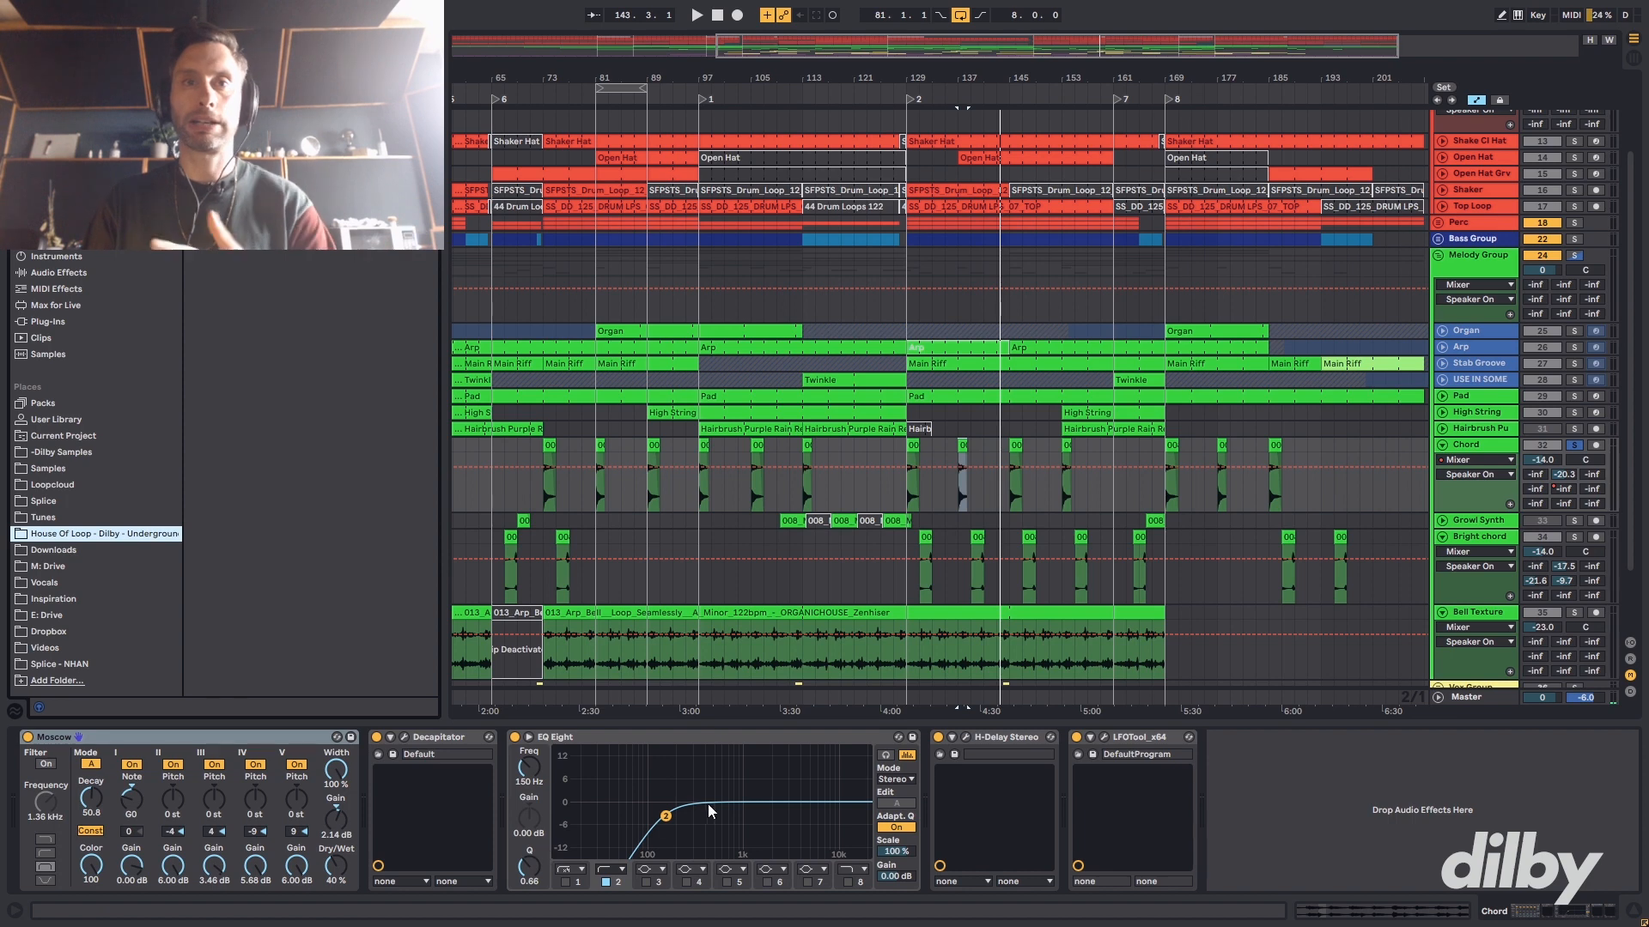
left_click(966, 738)
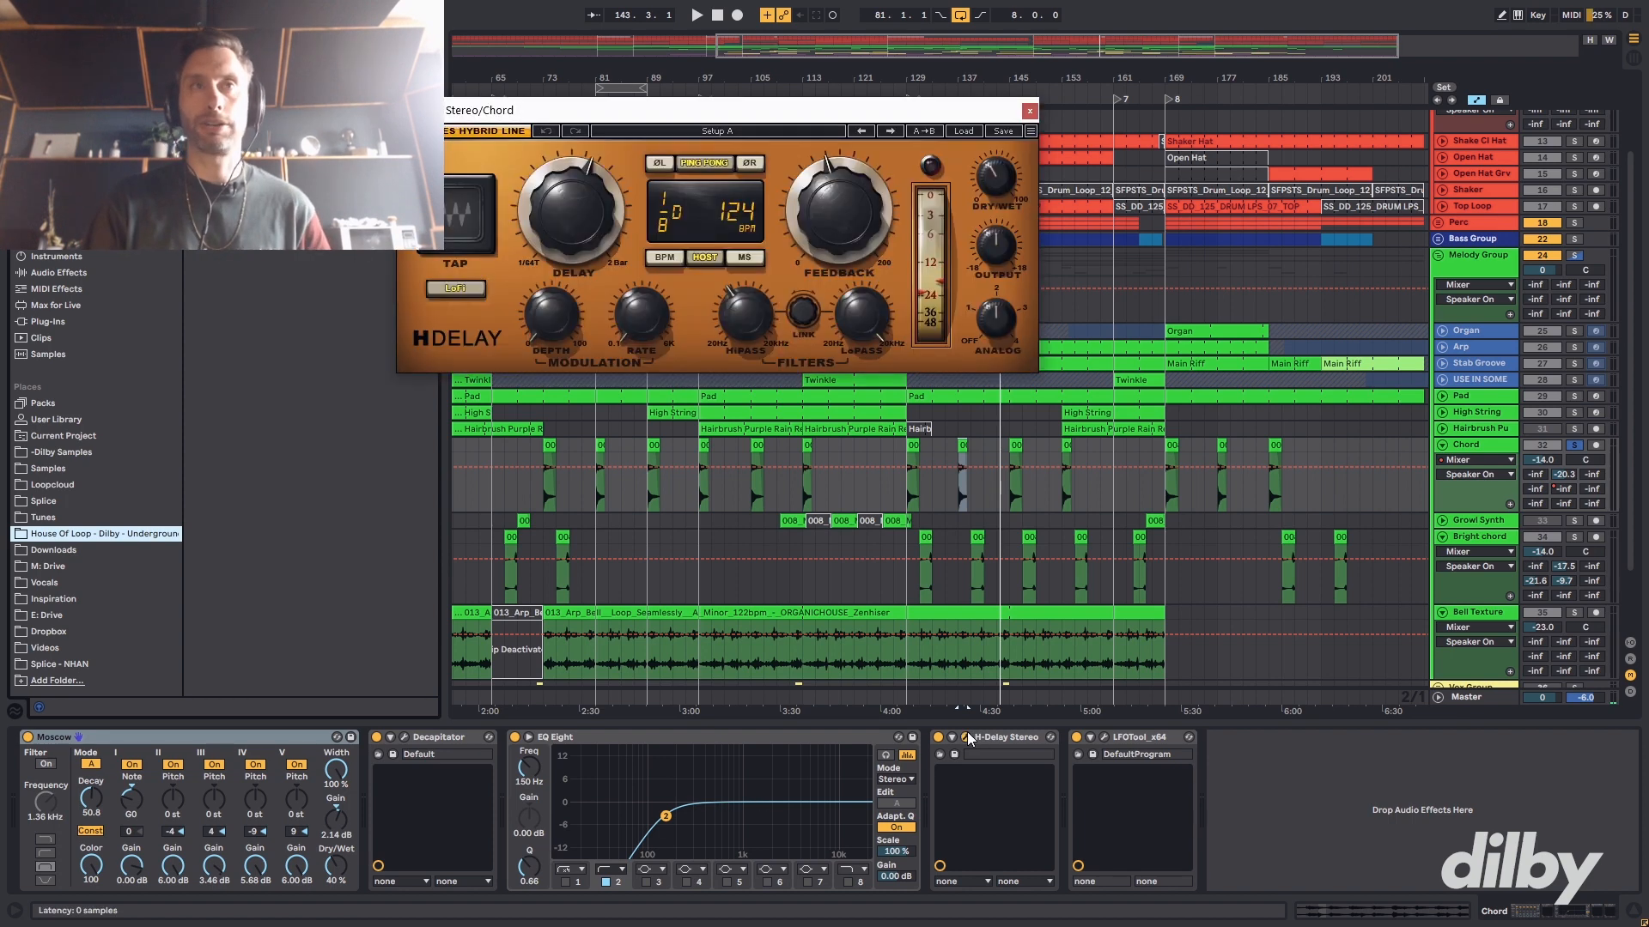
left_click(965, 738)
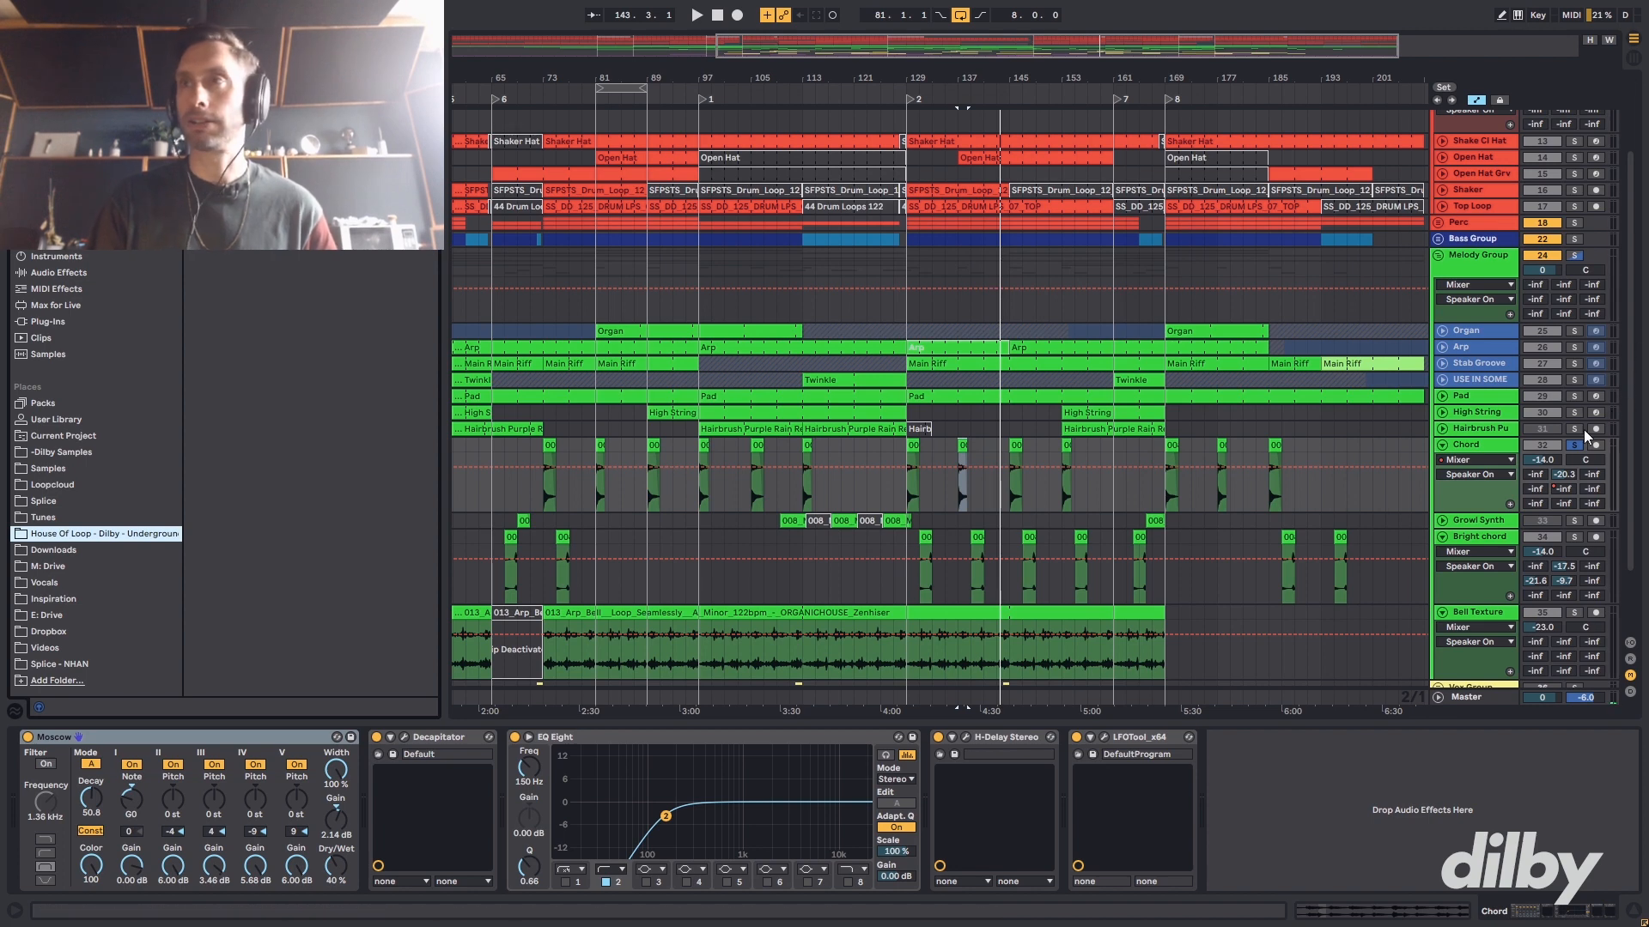
- Bypass Moscow, Decapitator, H-Delay Stereo and LFOTool on the Chord track, and listen to the clip from bar 137
left_click(27, 737)
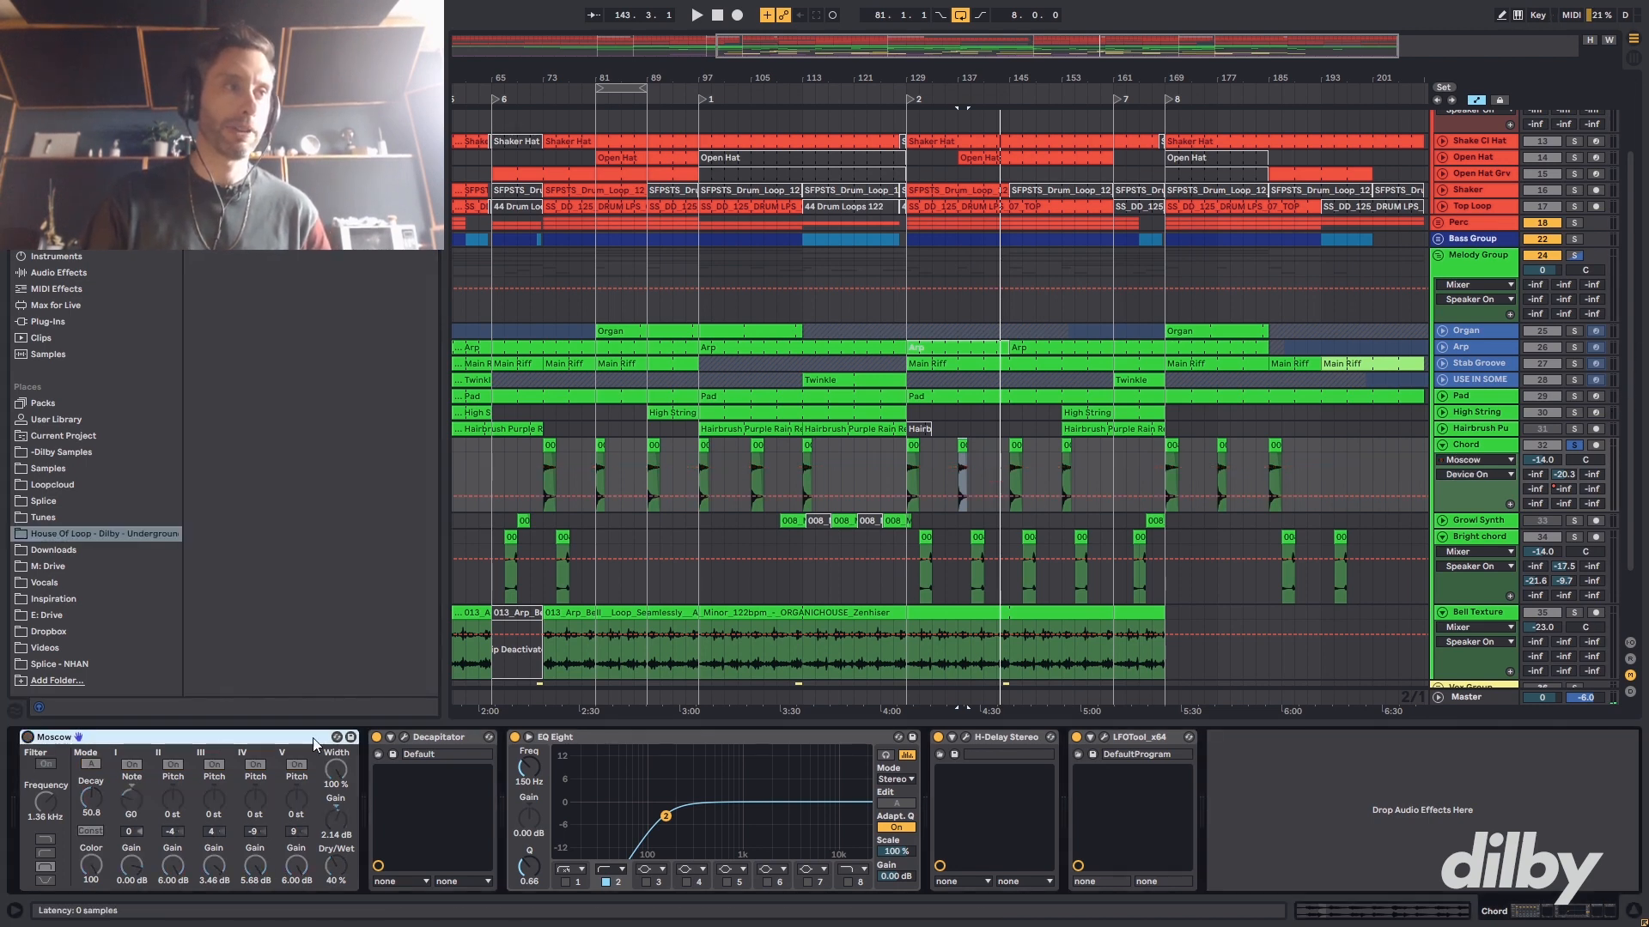
left_click(378, 737)
left_click(940, 738)
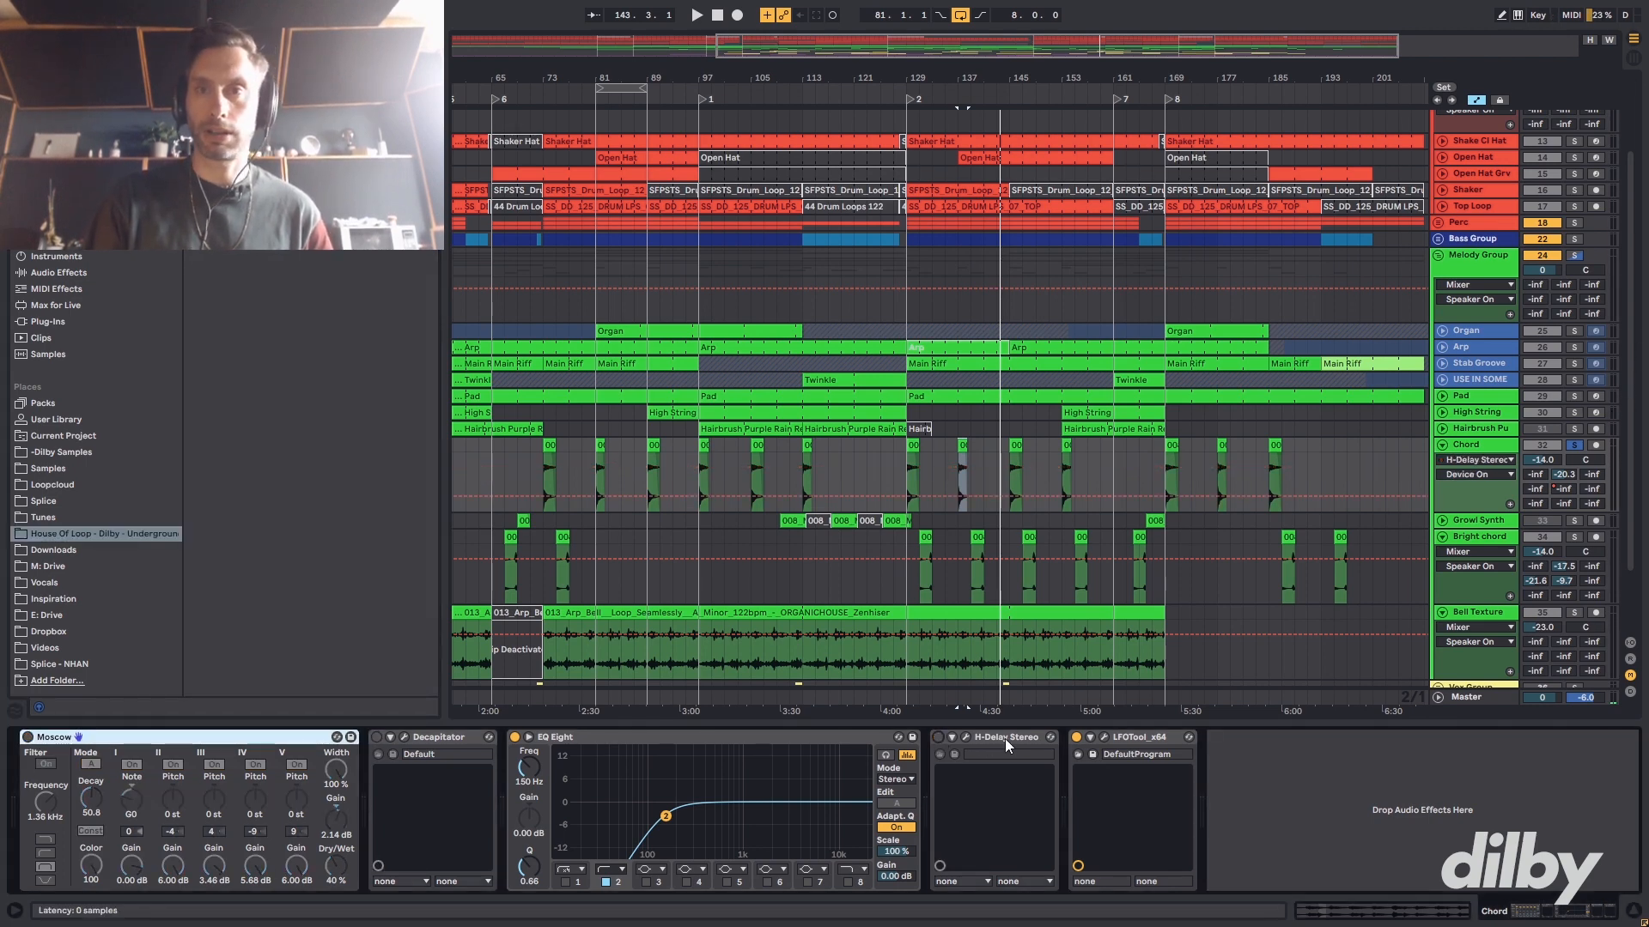
left_click(1078, 737)
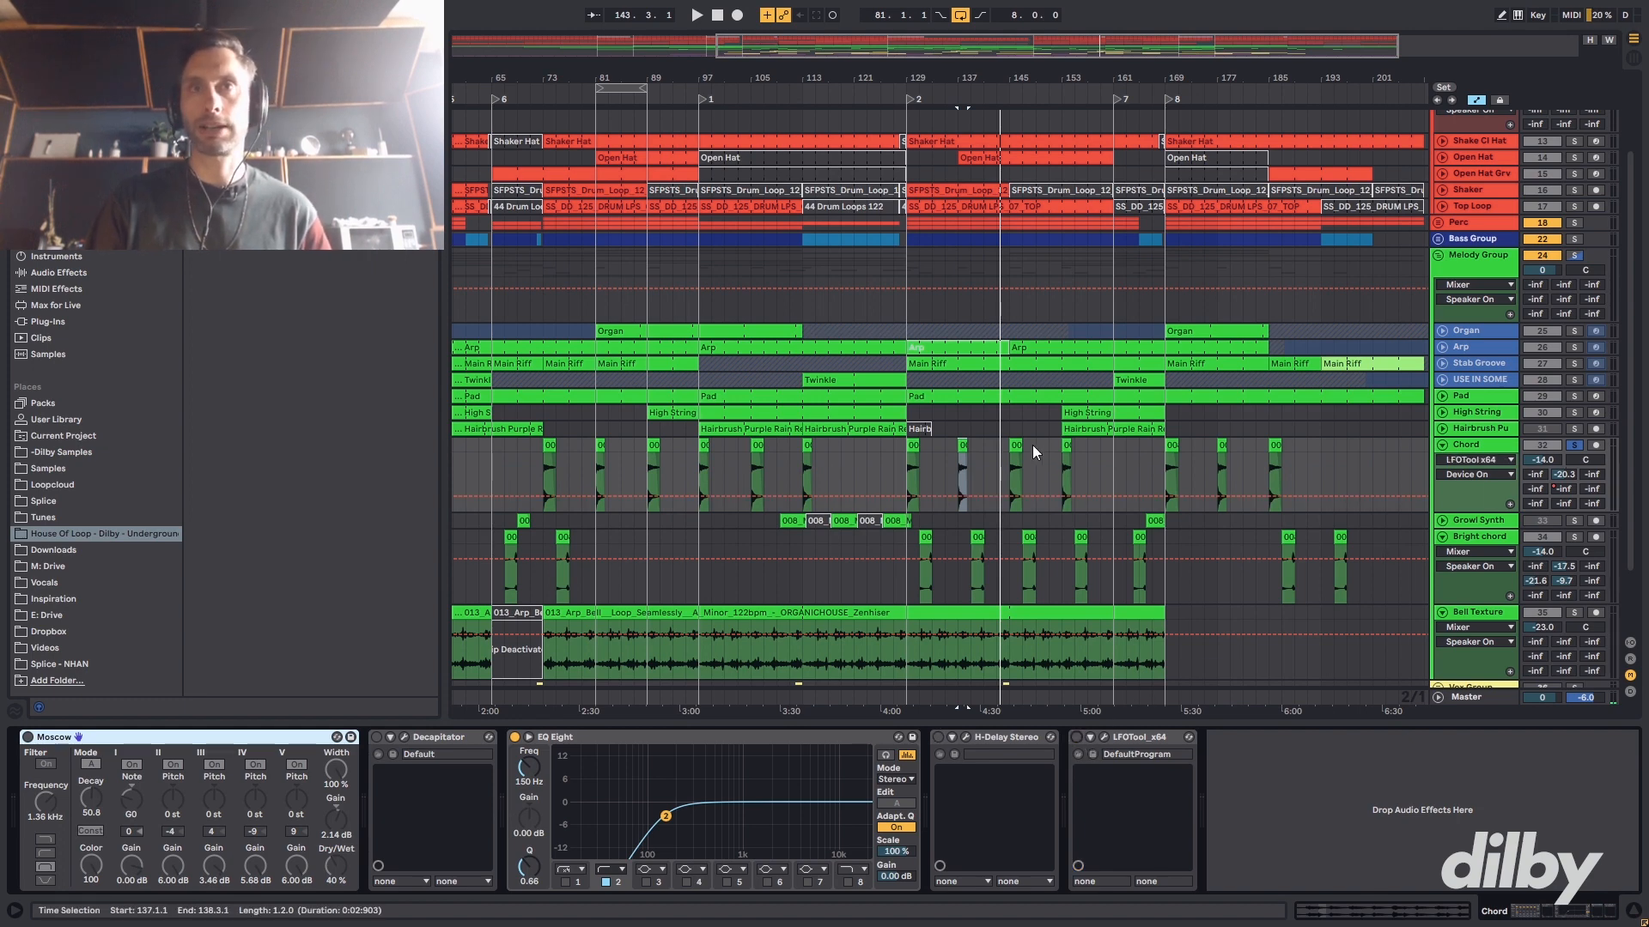
key("space")
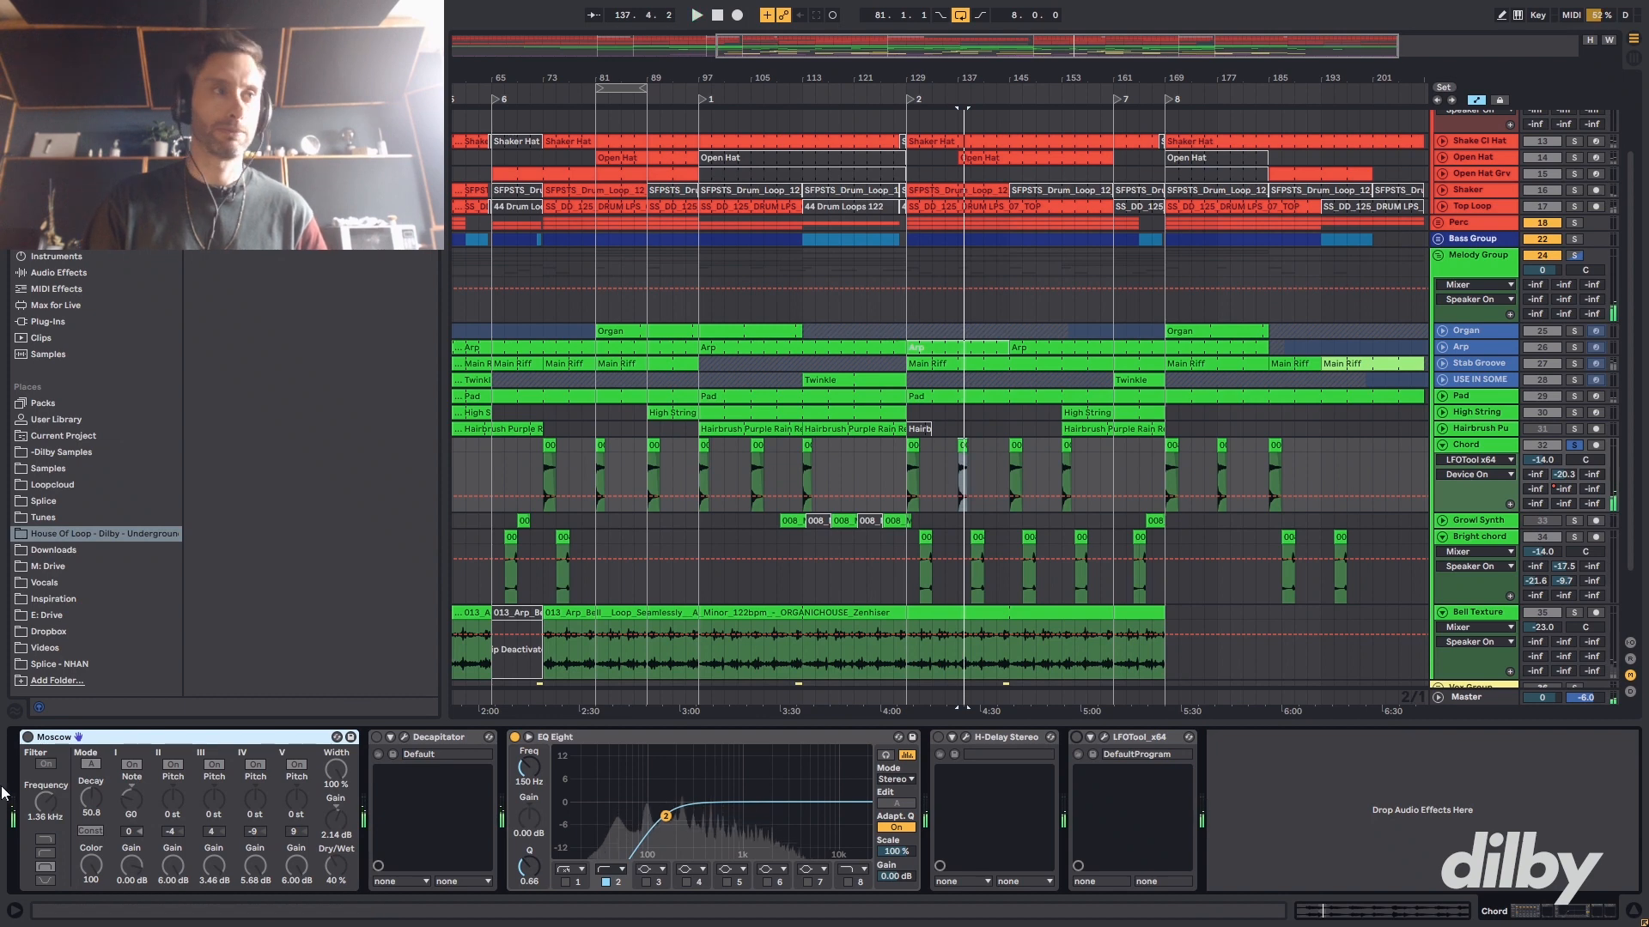
- Re-enable Moscow, Decapitator, H-Delay Stereo and LFOTool on the Chord track, and replay the clip from bar 137
left_click(27, 737)
left_click(376, 737)
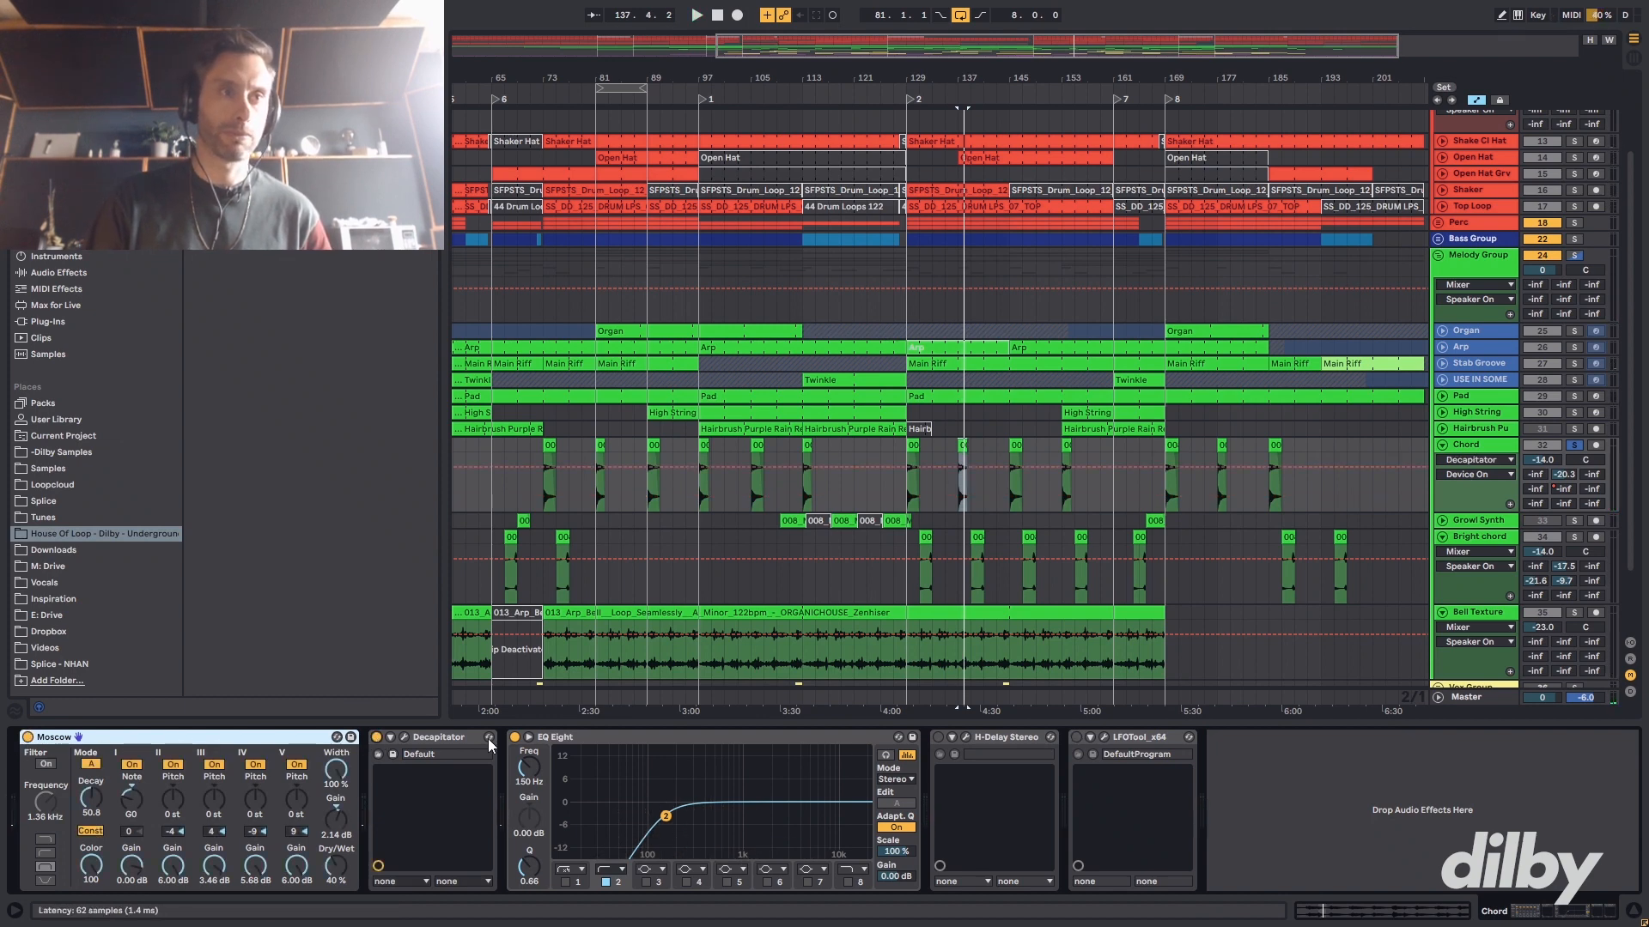
left_click(939, 738)
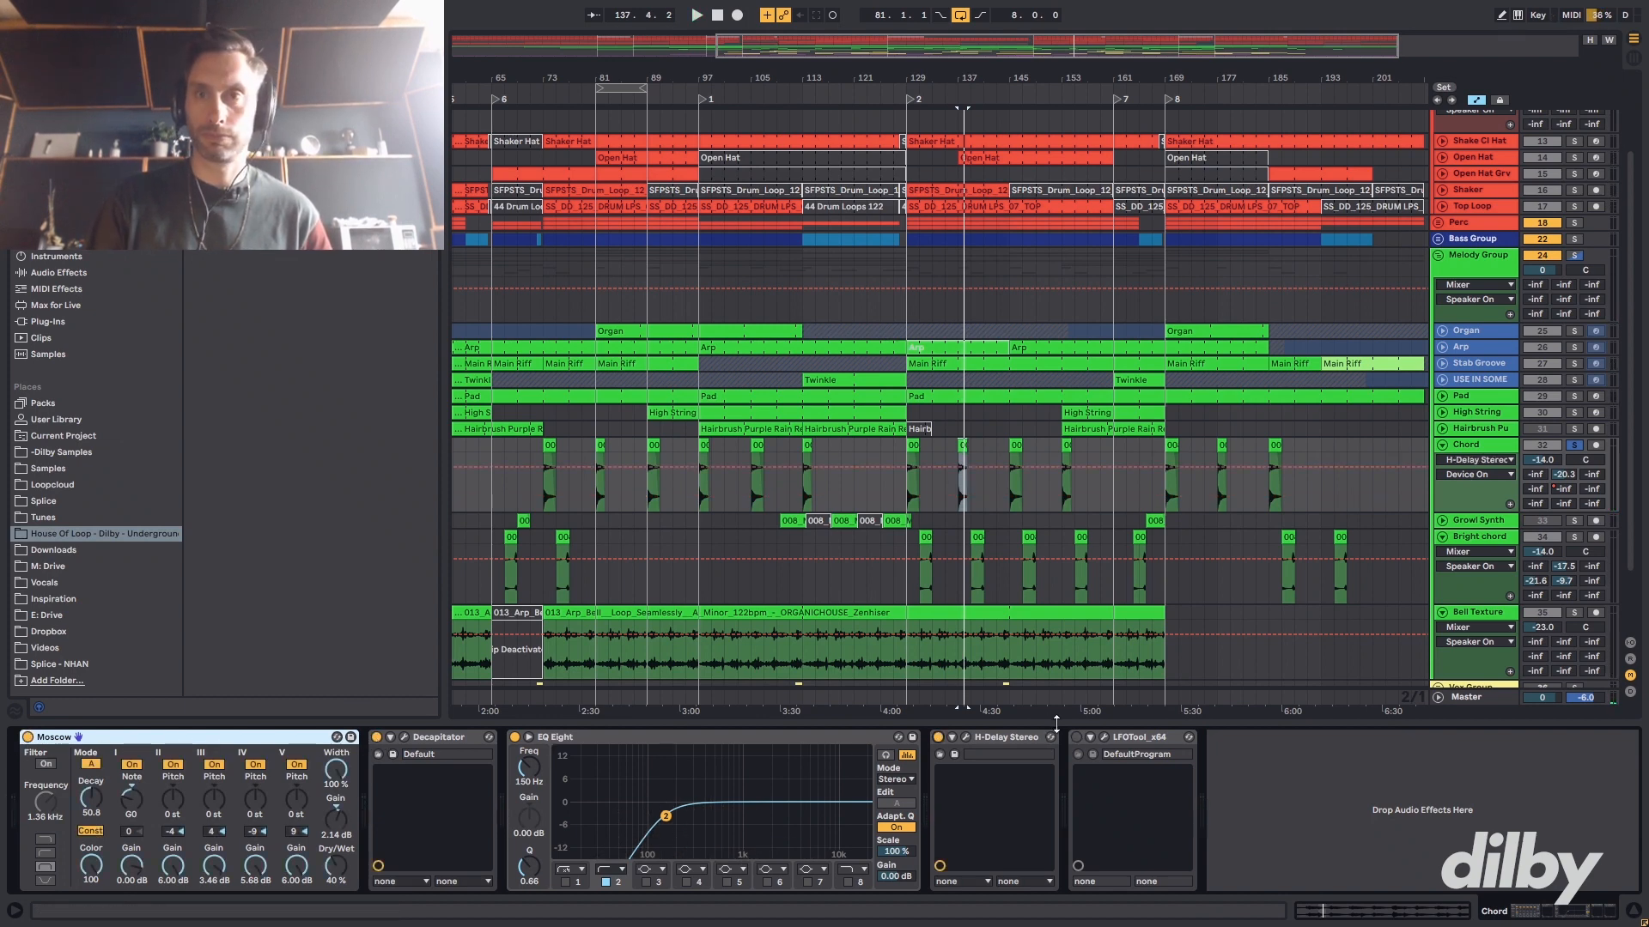
left_click(1077, 738)
key("space")
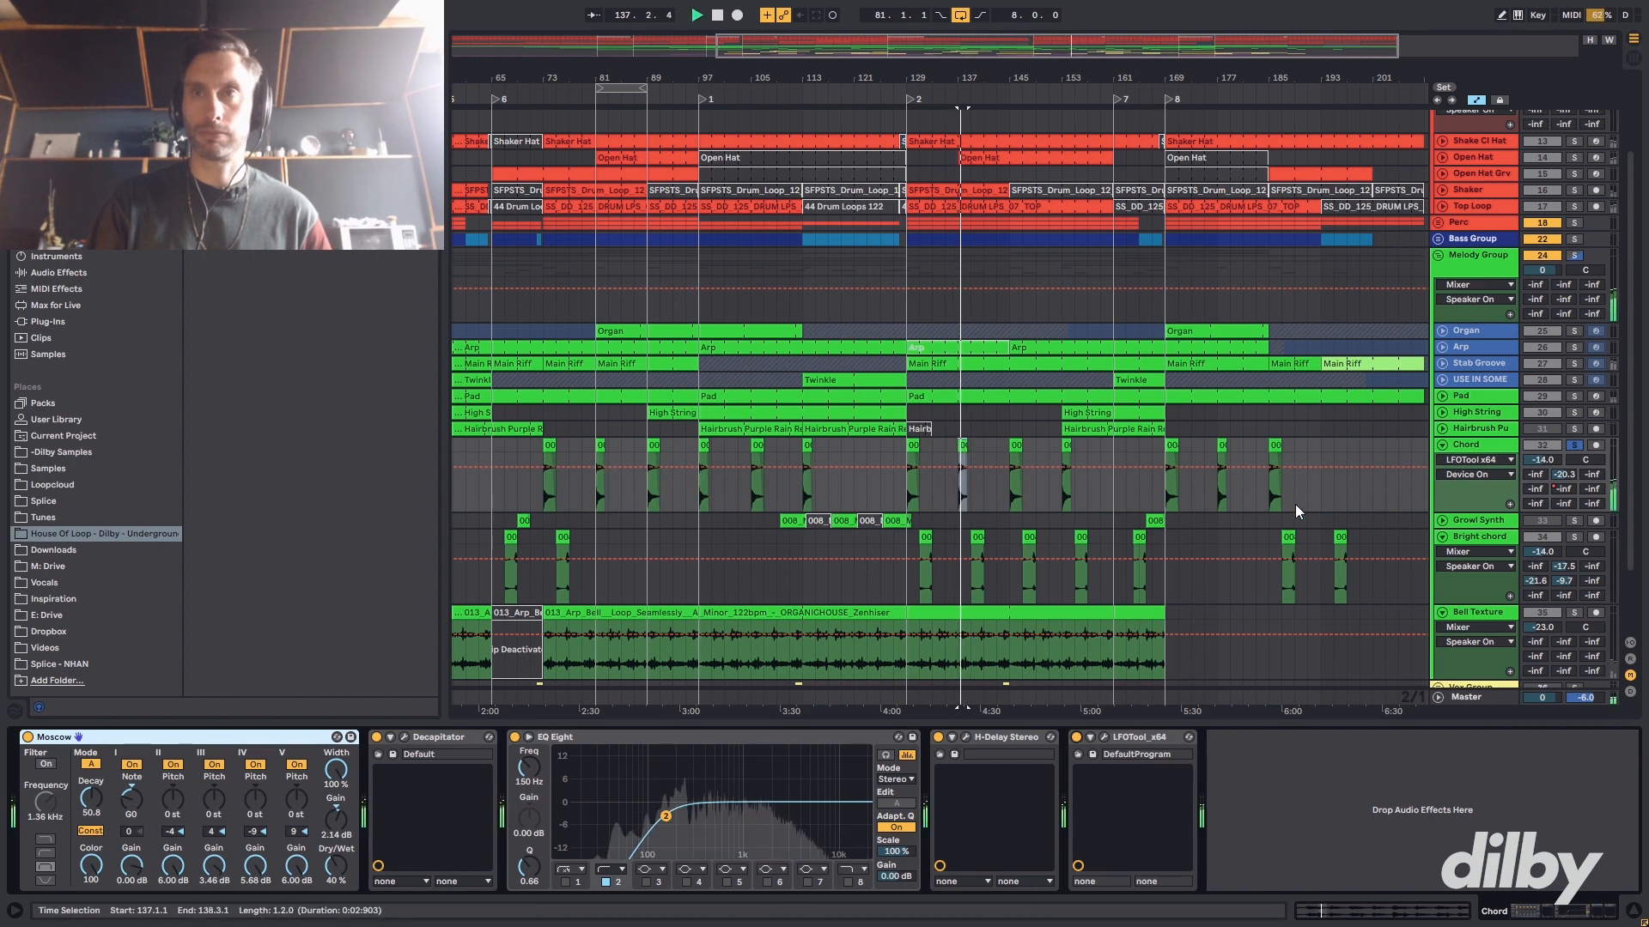
- Unsolo the Chord track, listen to the full mix from bar 137, and place the insert marker at bar 144
left_click(961, 442)
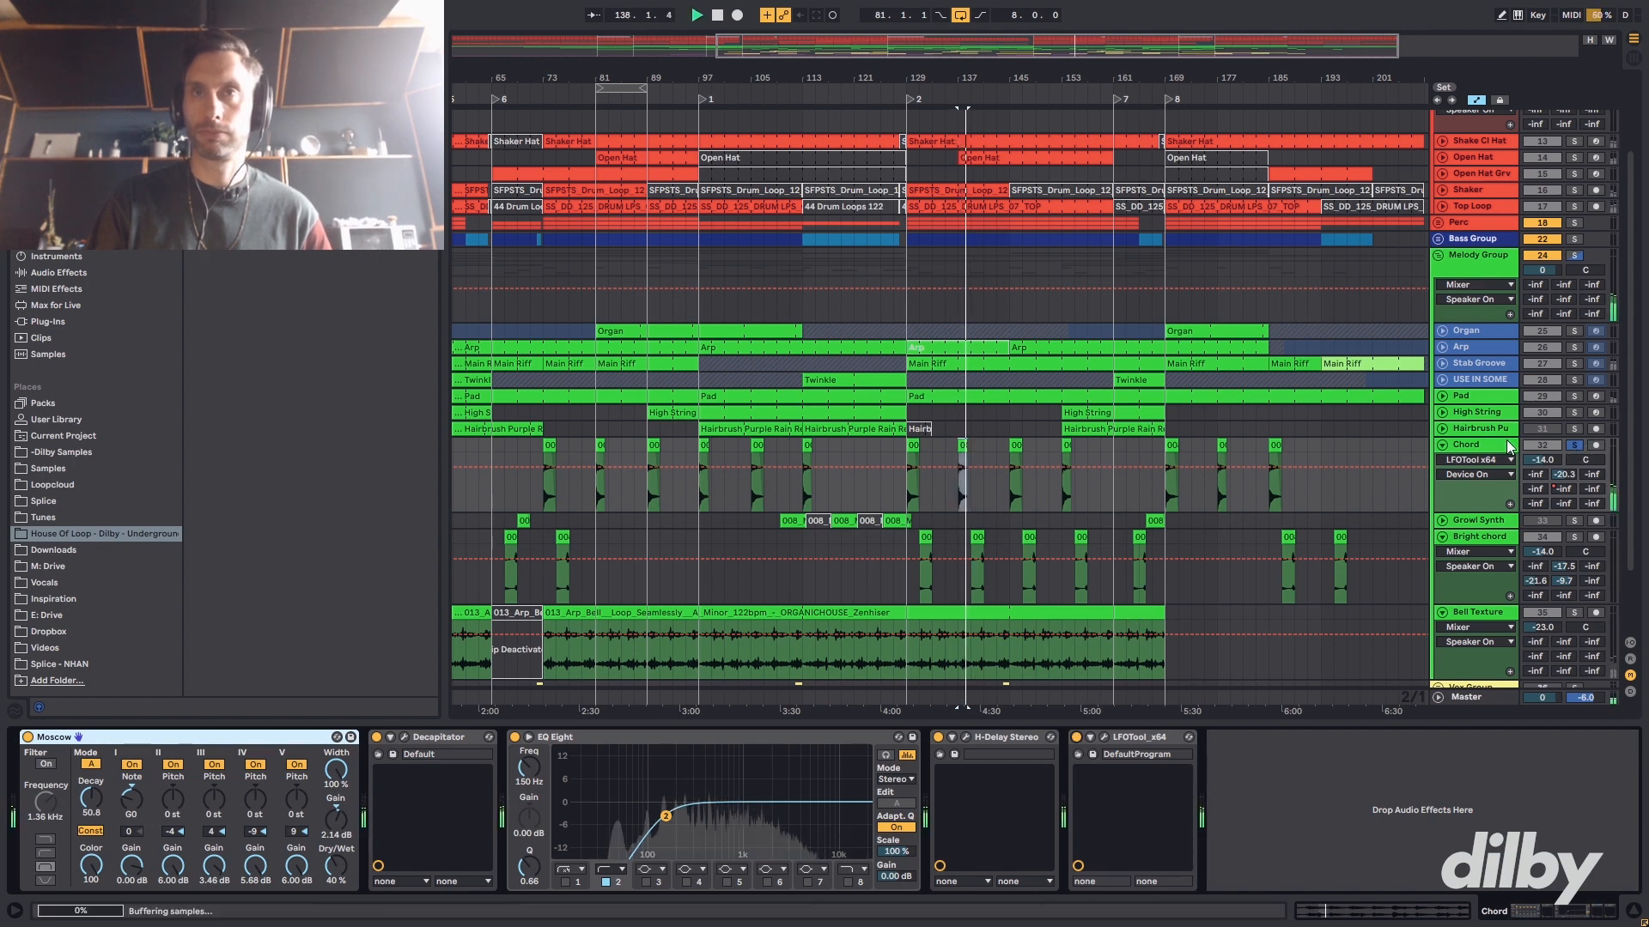
left_click(960, 434)
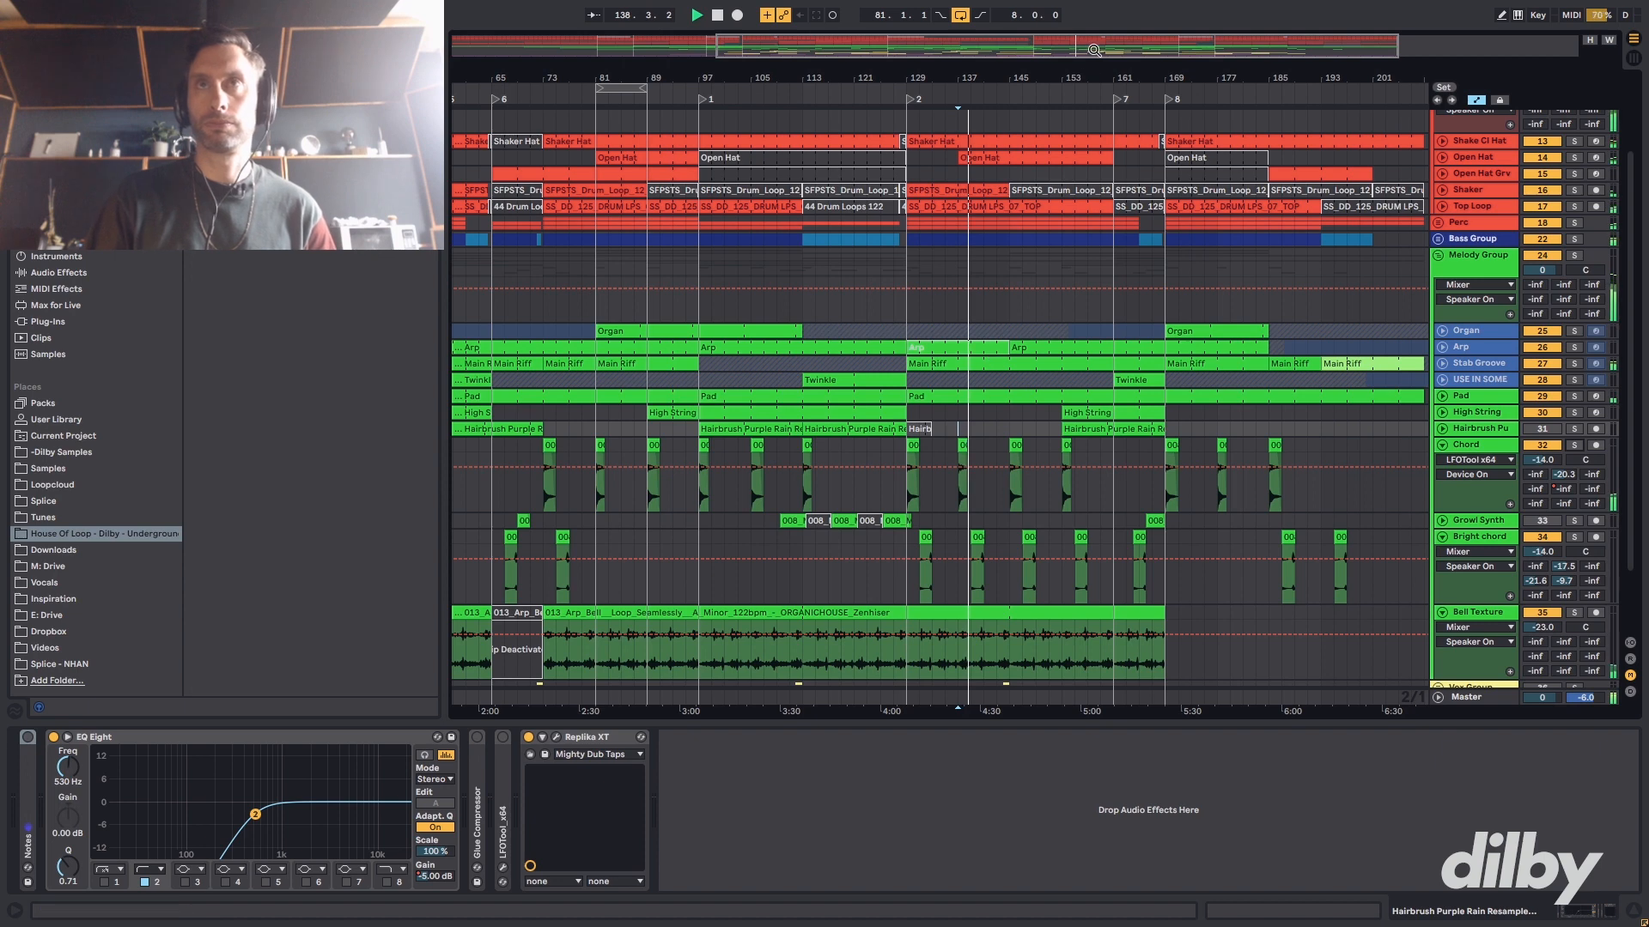
left_click_drag(1091, 48, 1092, 129)
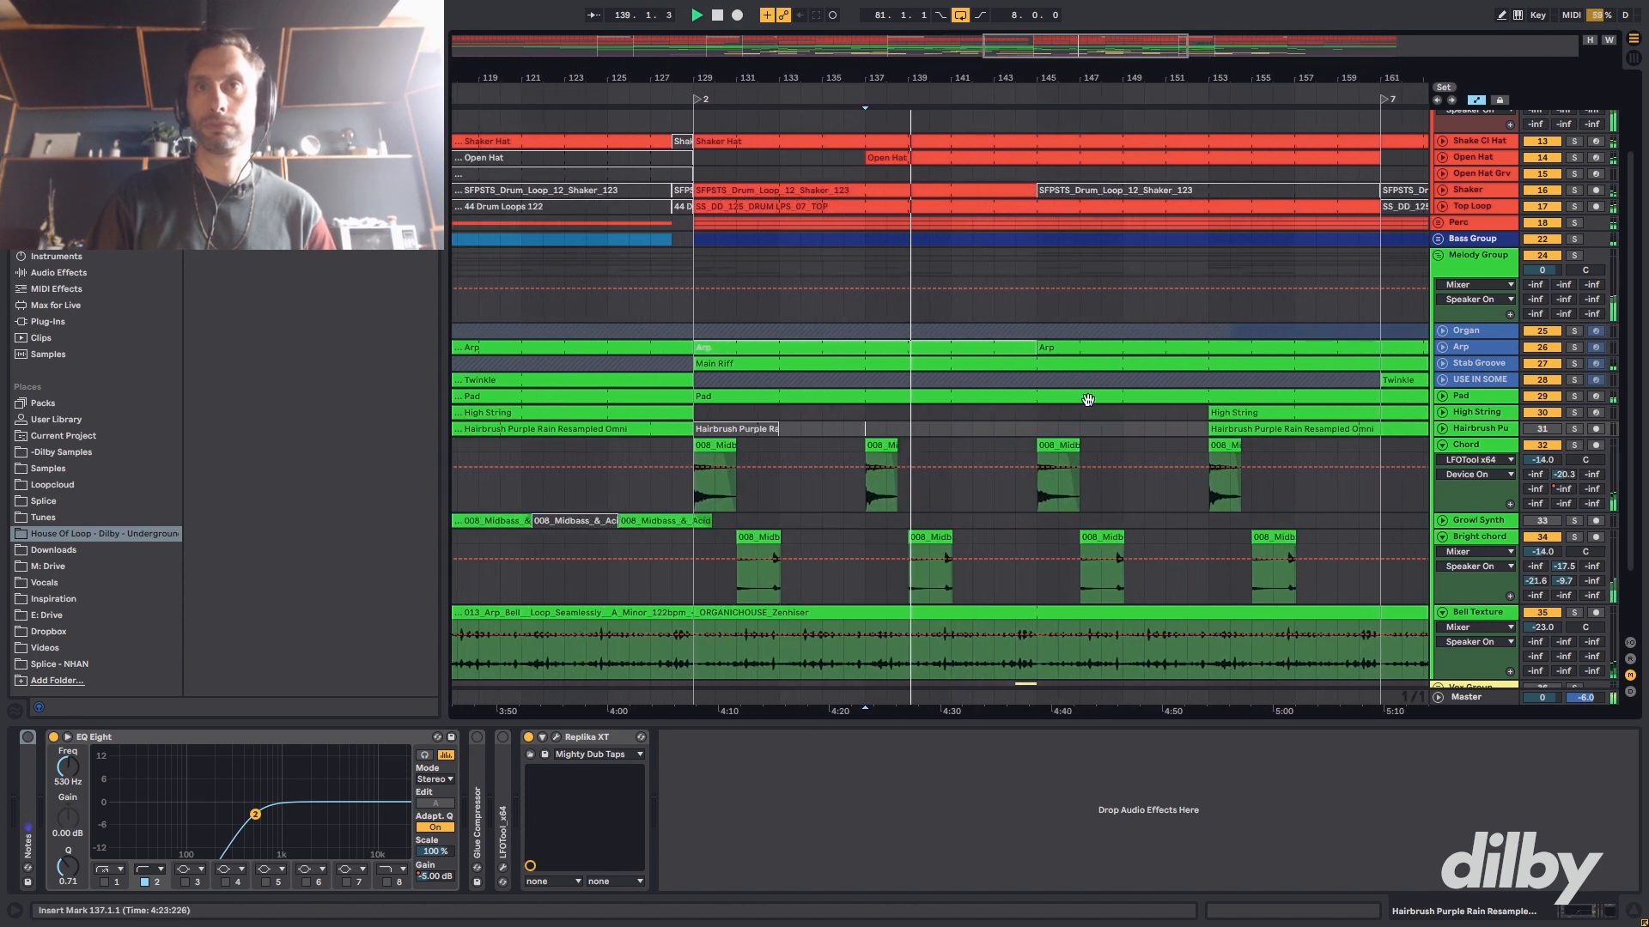
left_click(1018, 425)
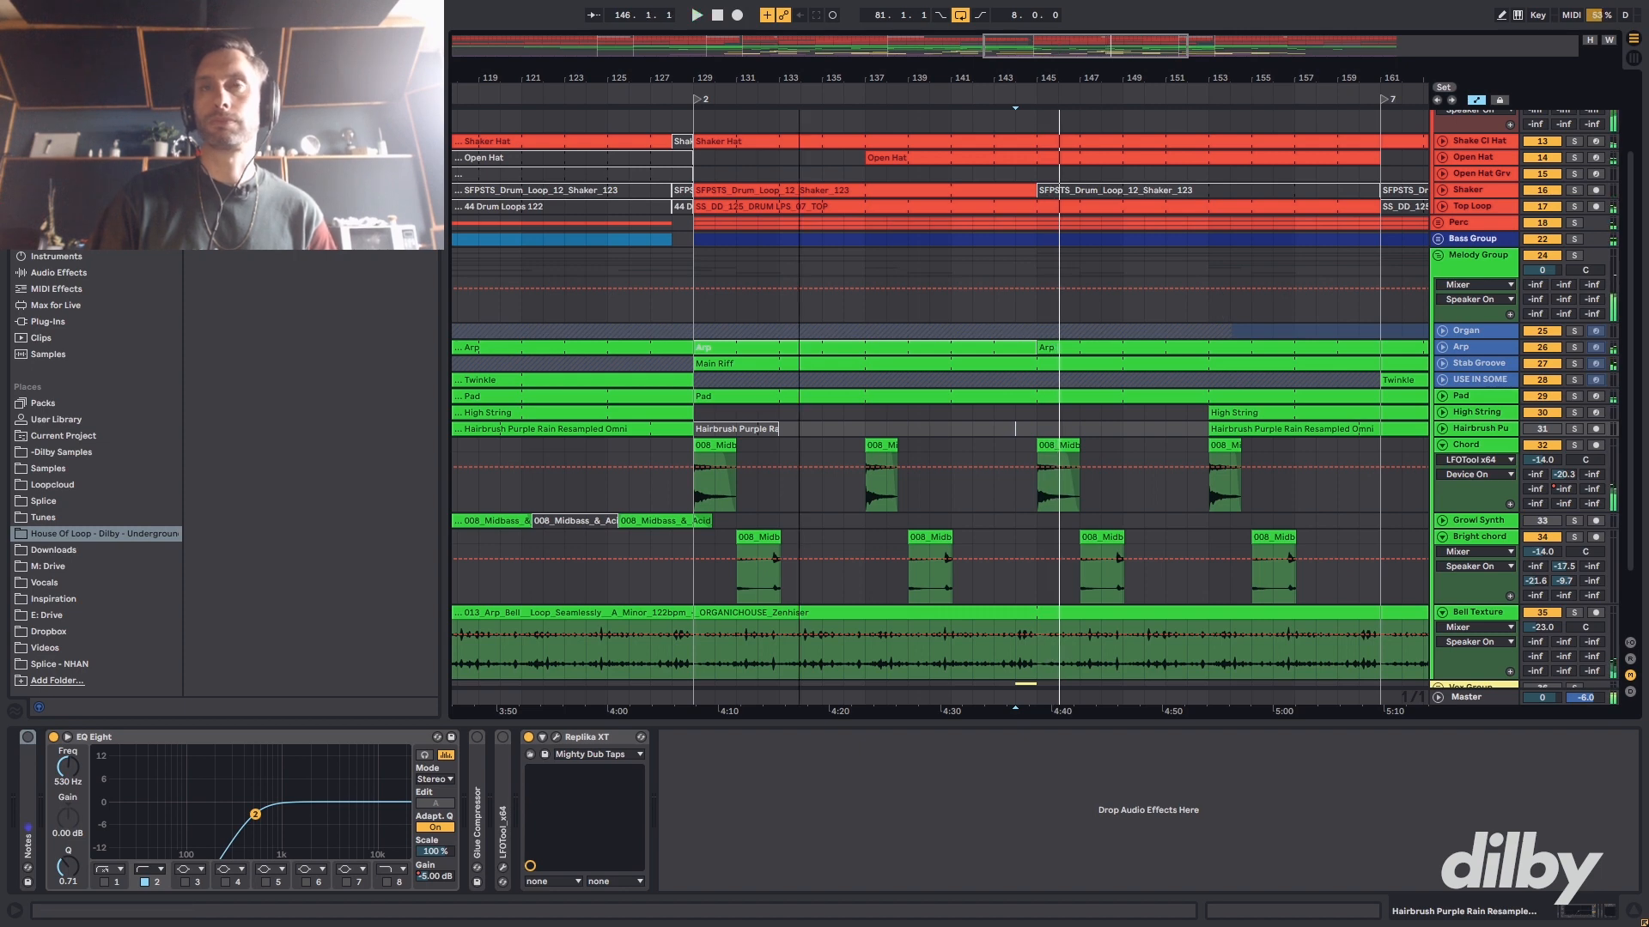
left_click_drag(1055, 46, 1055, 26)
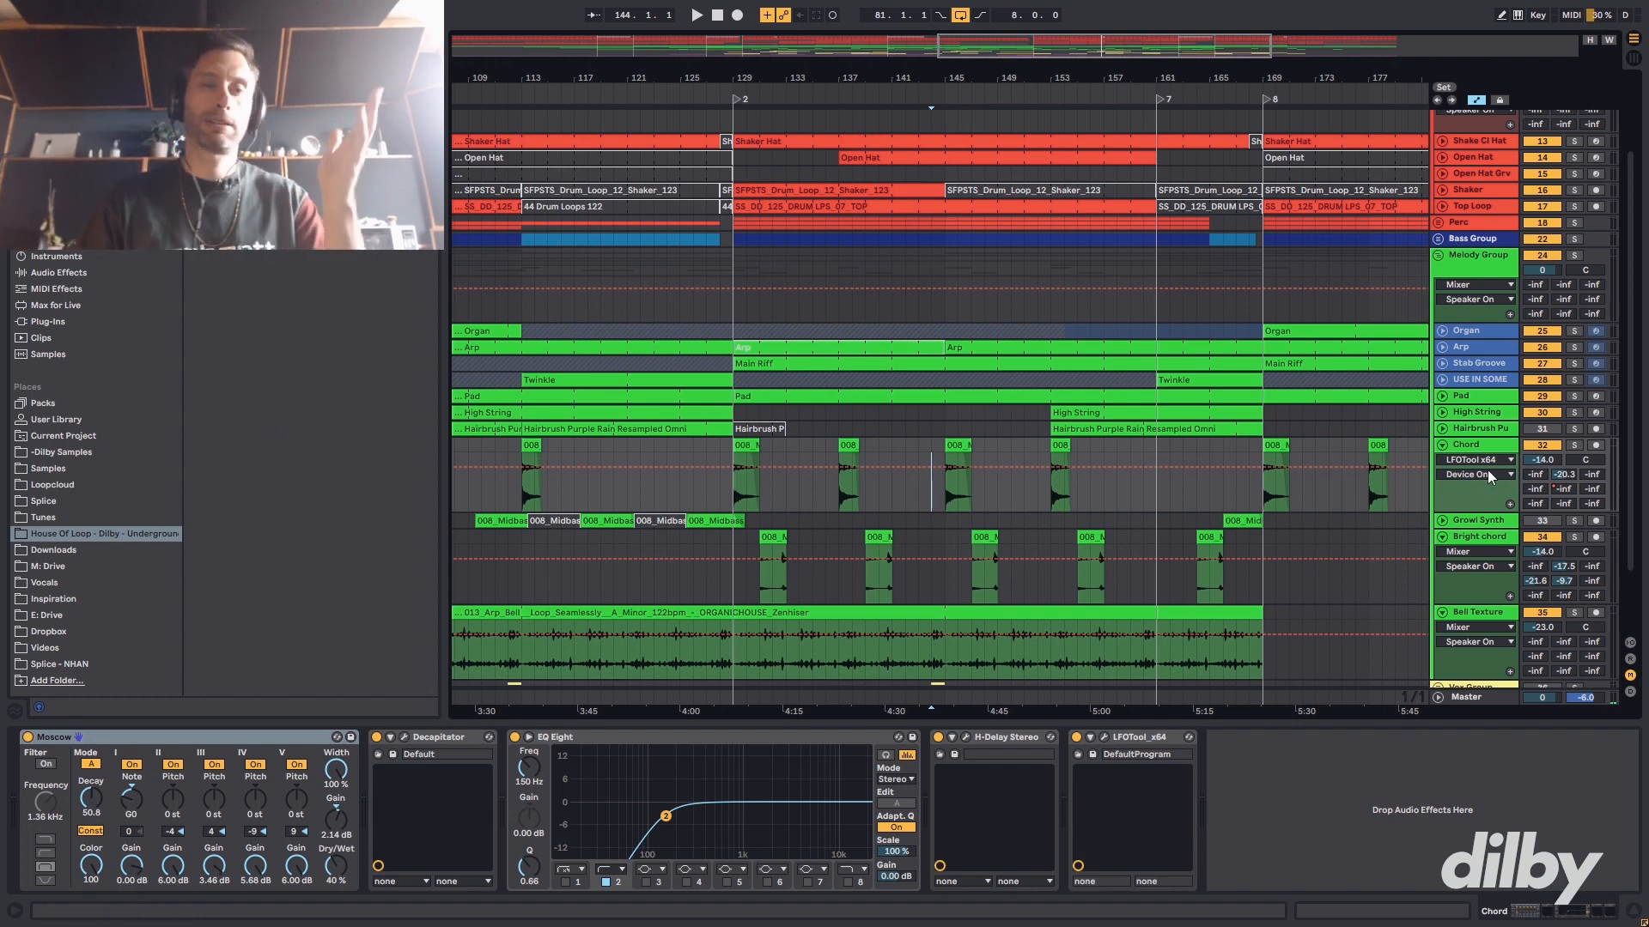
- Fold the Chord track and play the soloed Growl Synth clip that starts at 109.3.1
left_click(1442, 444)
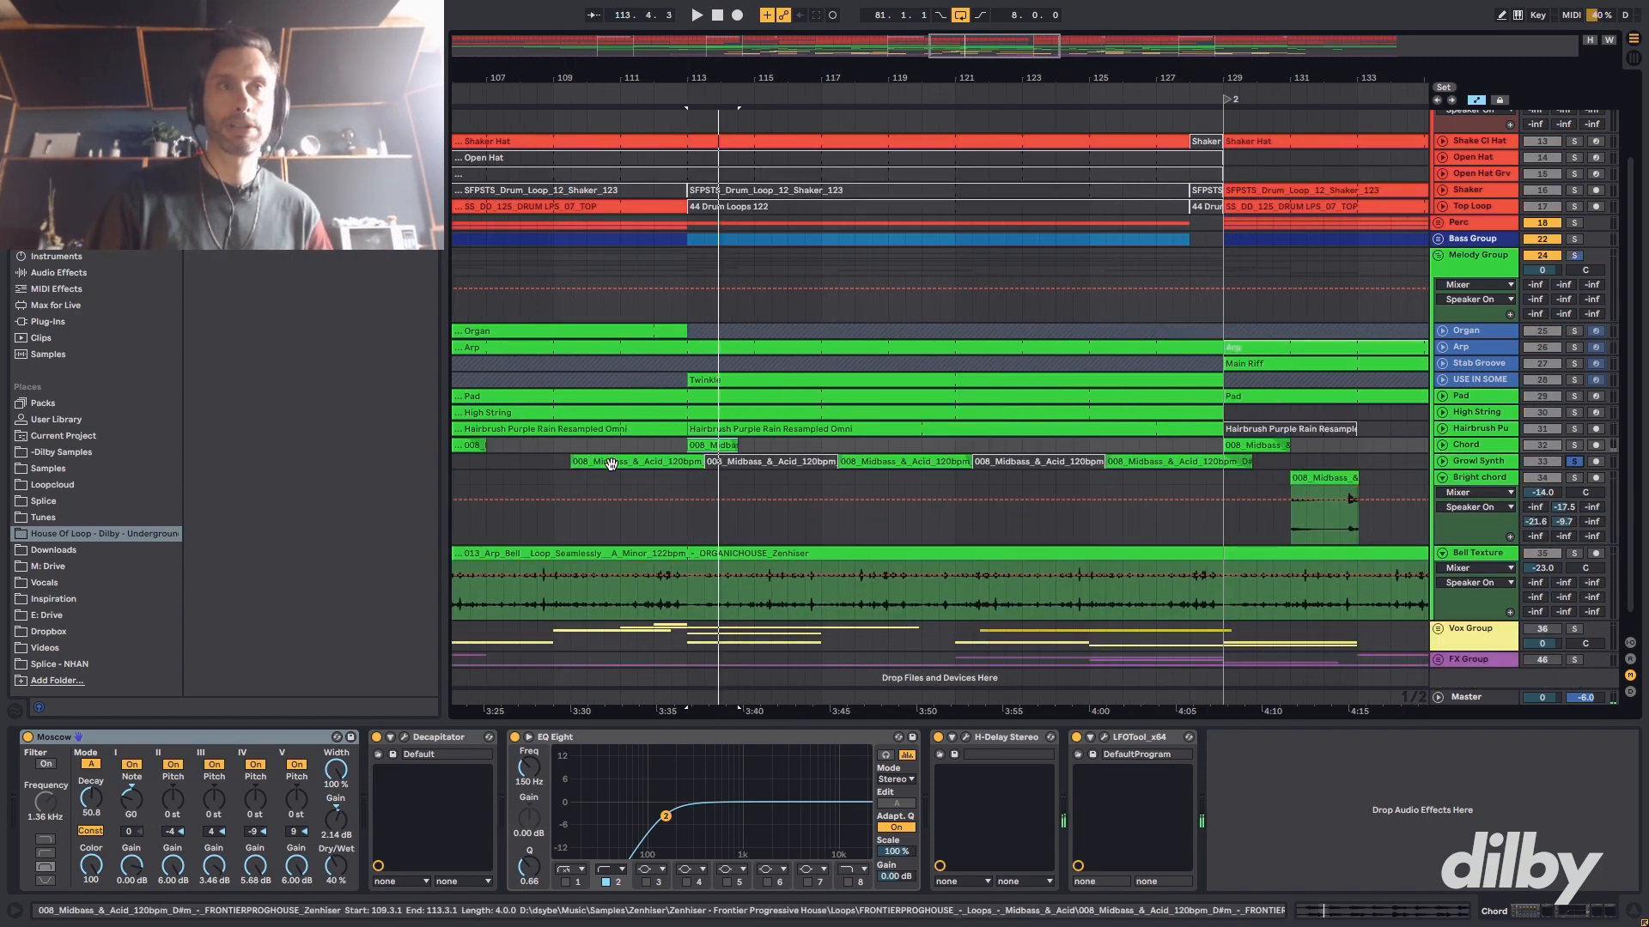
left_click(610, 464)
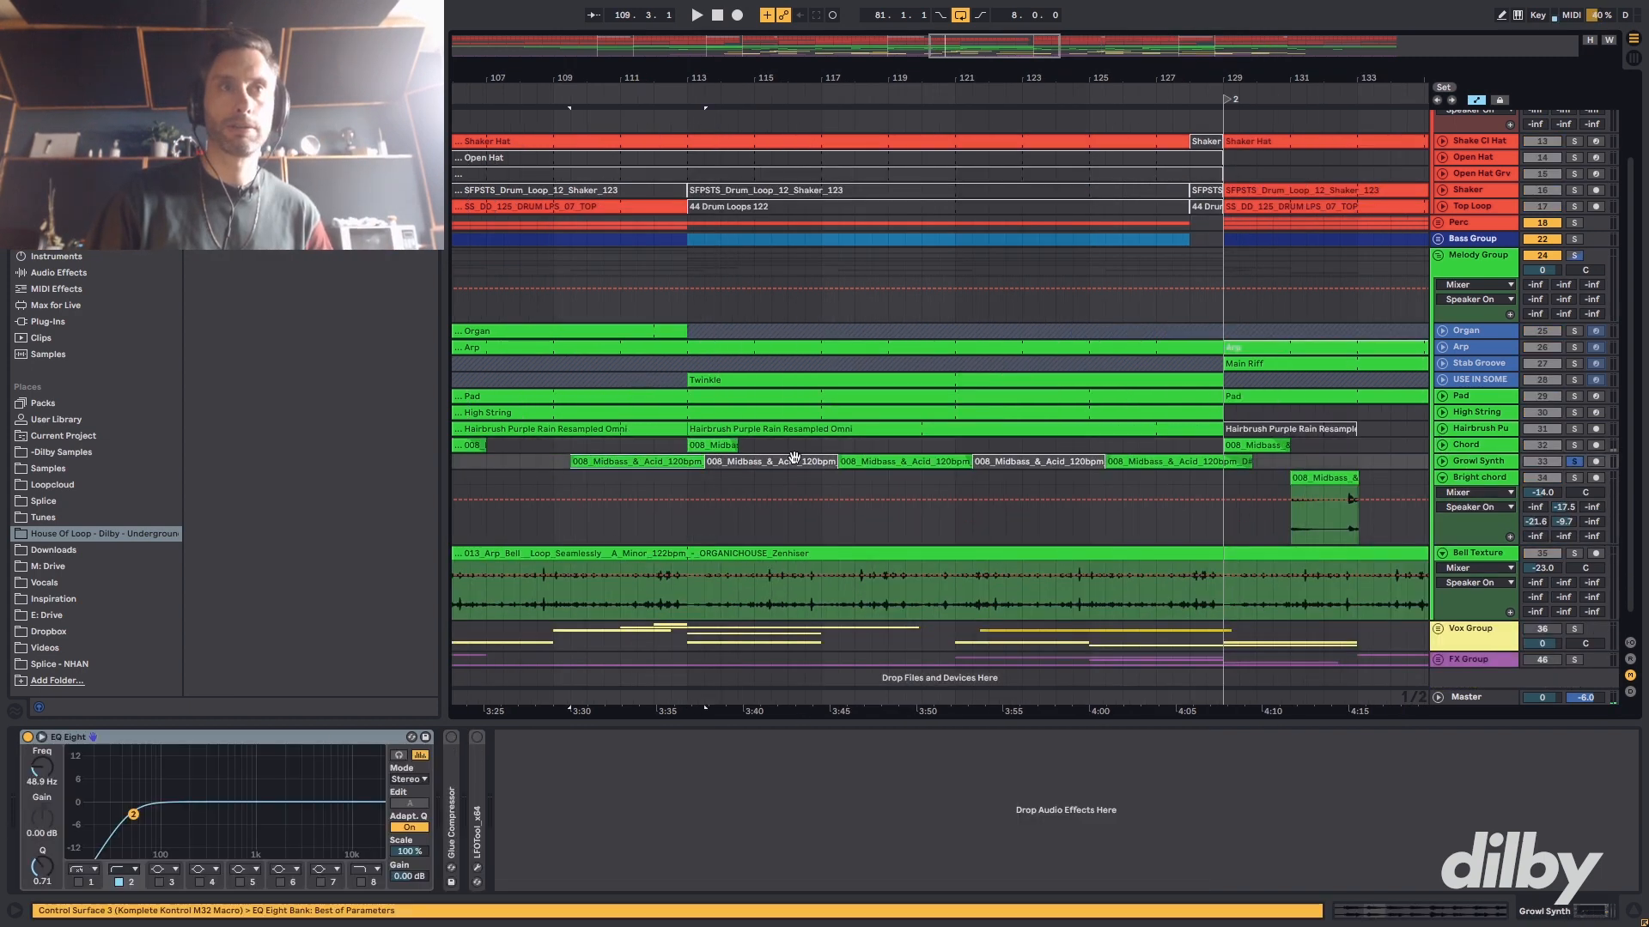
key("space")
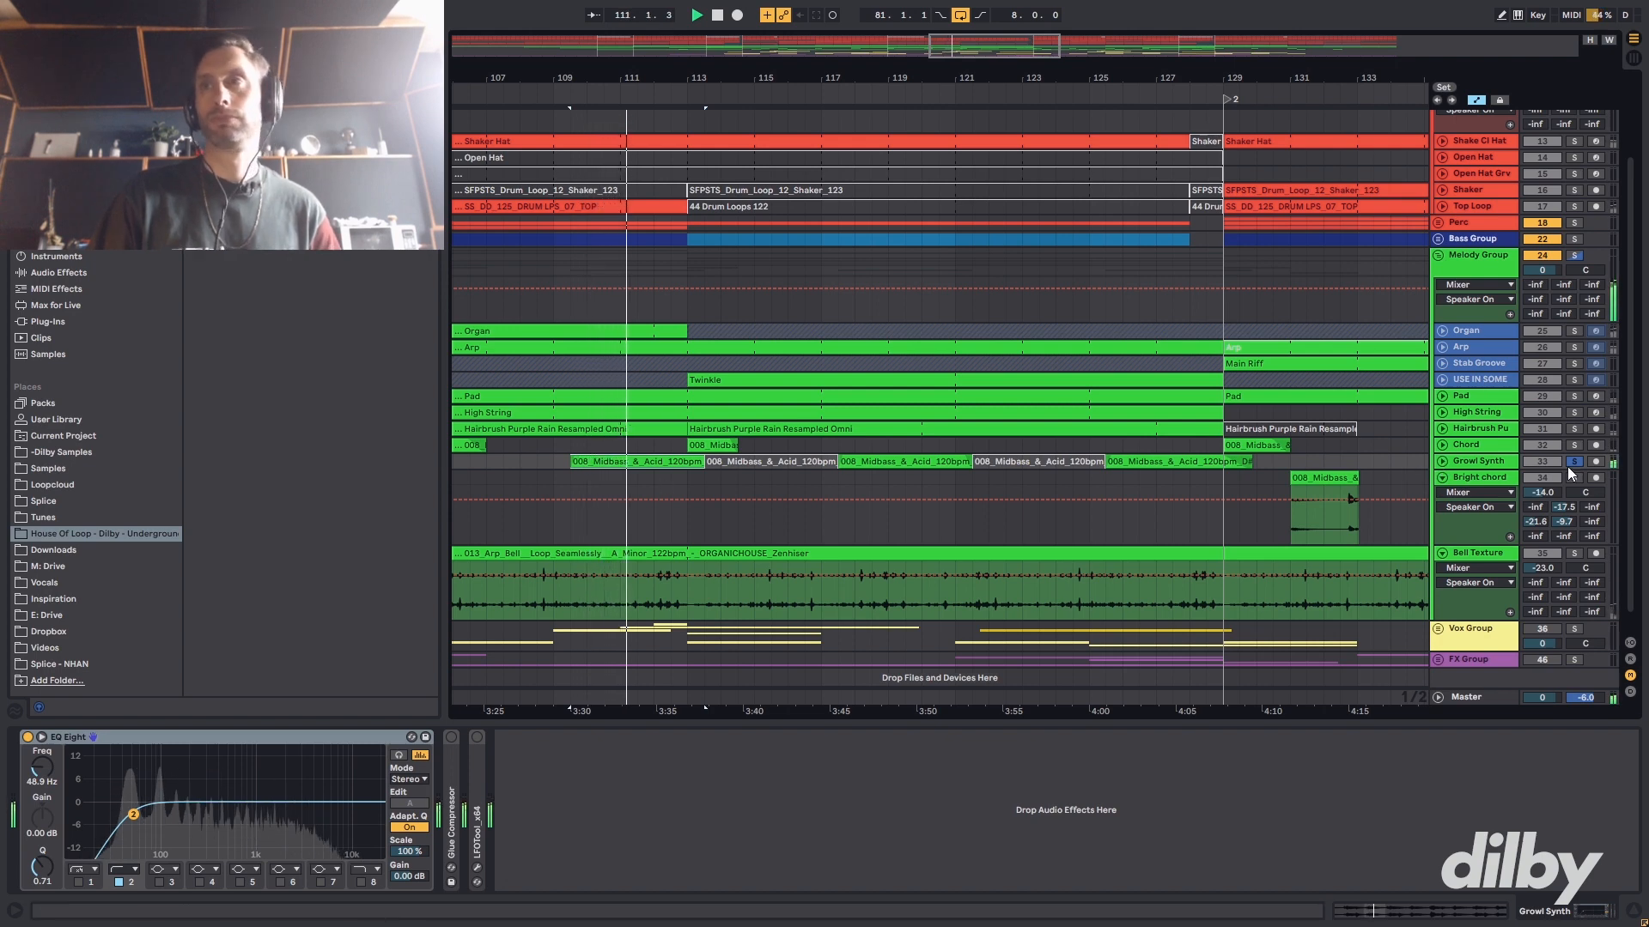
- Unfold the Growl Synth track and examine the selected clip's sample, returning to the device view when done
left_click(1460, 462)
left_click(1442, 462)
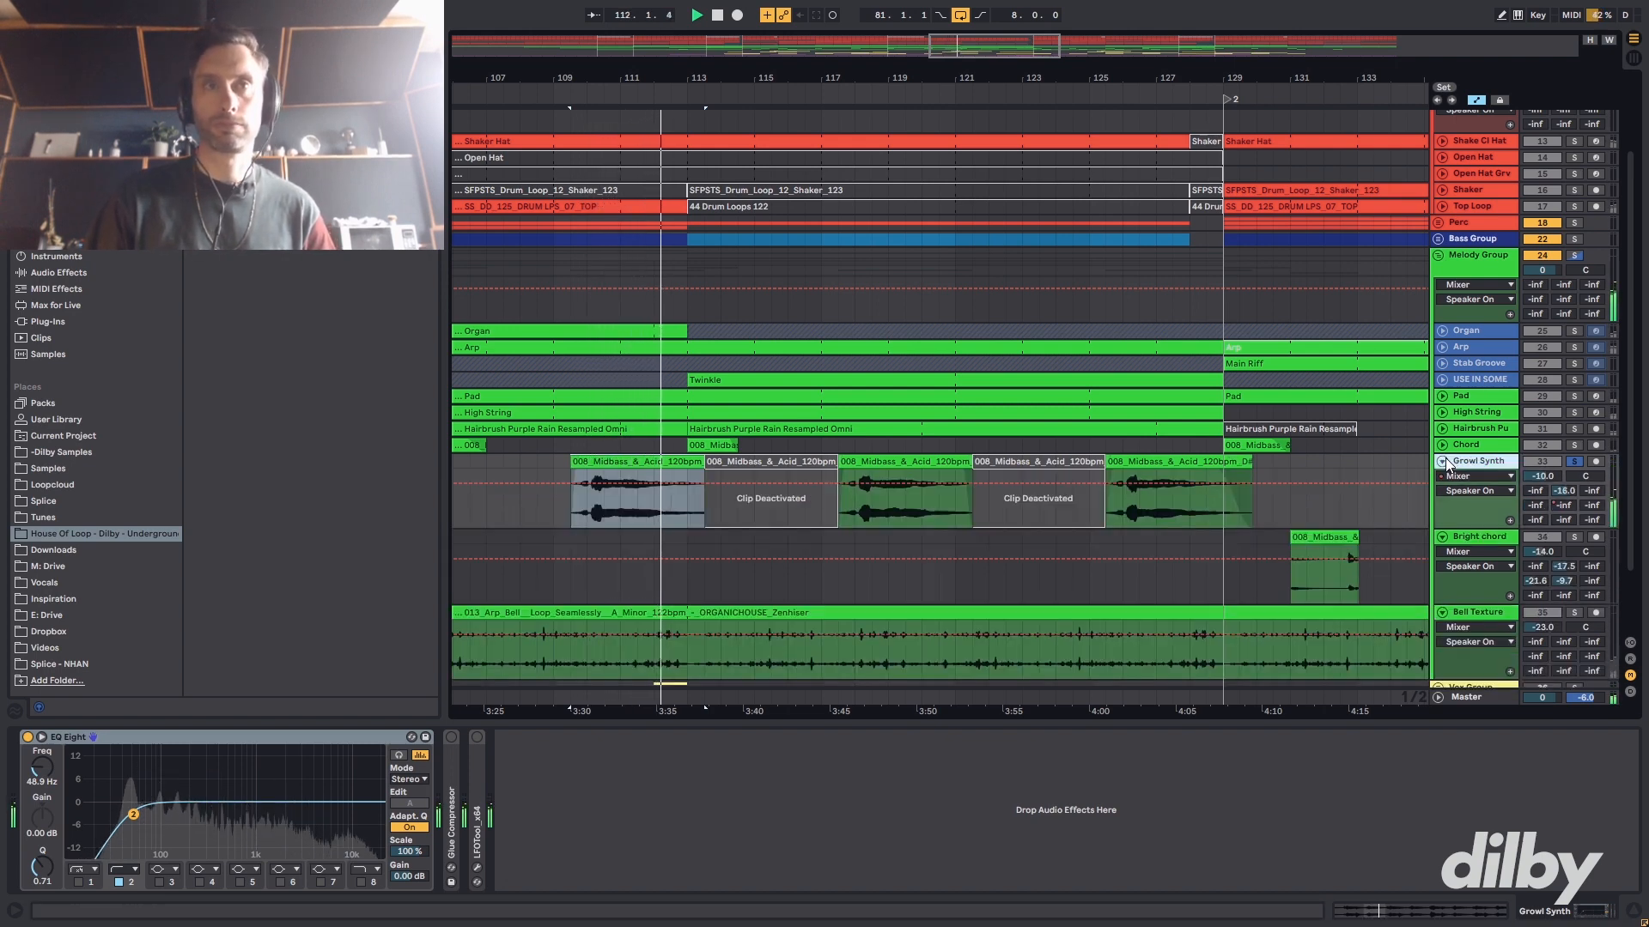
double_click(662, 462)
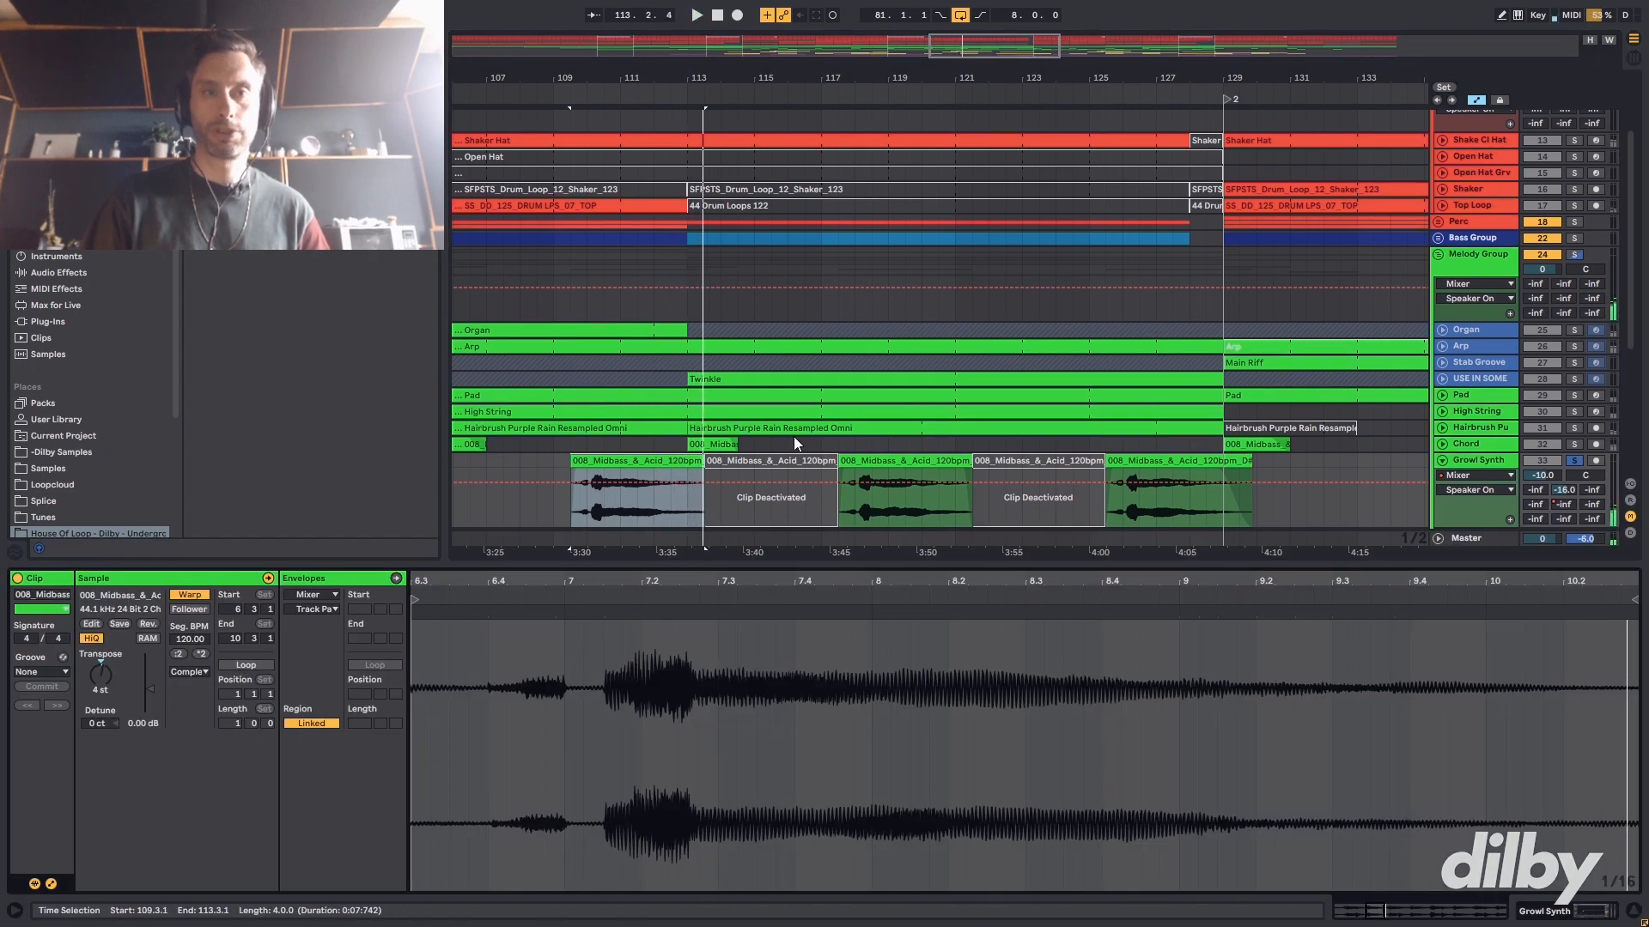
key("shift+Tab")
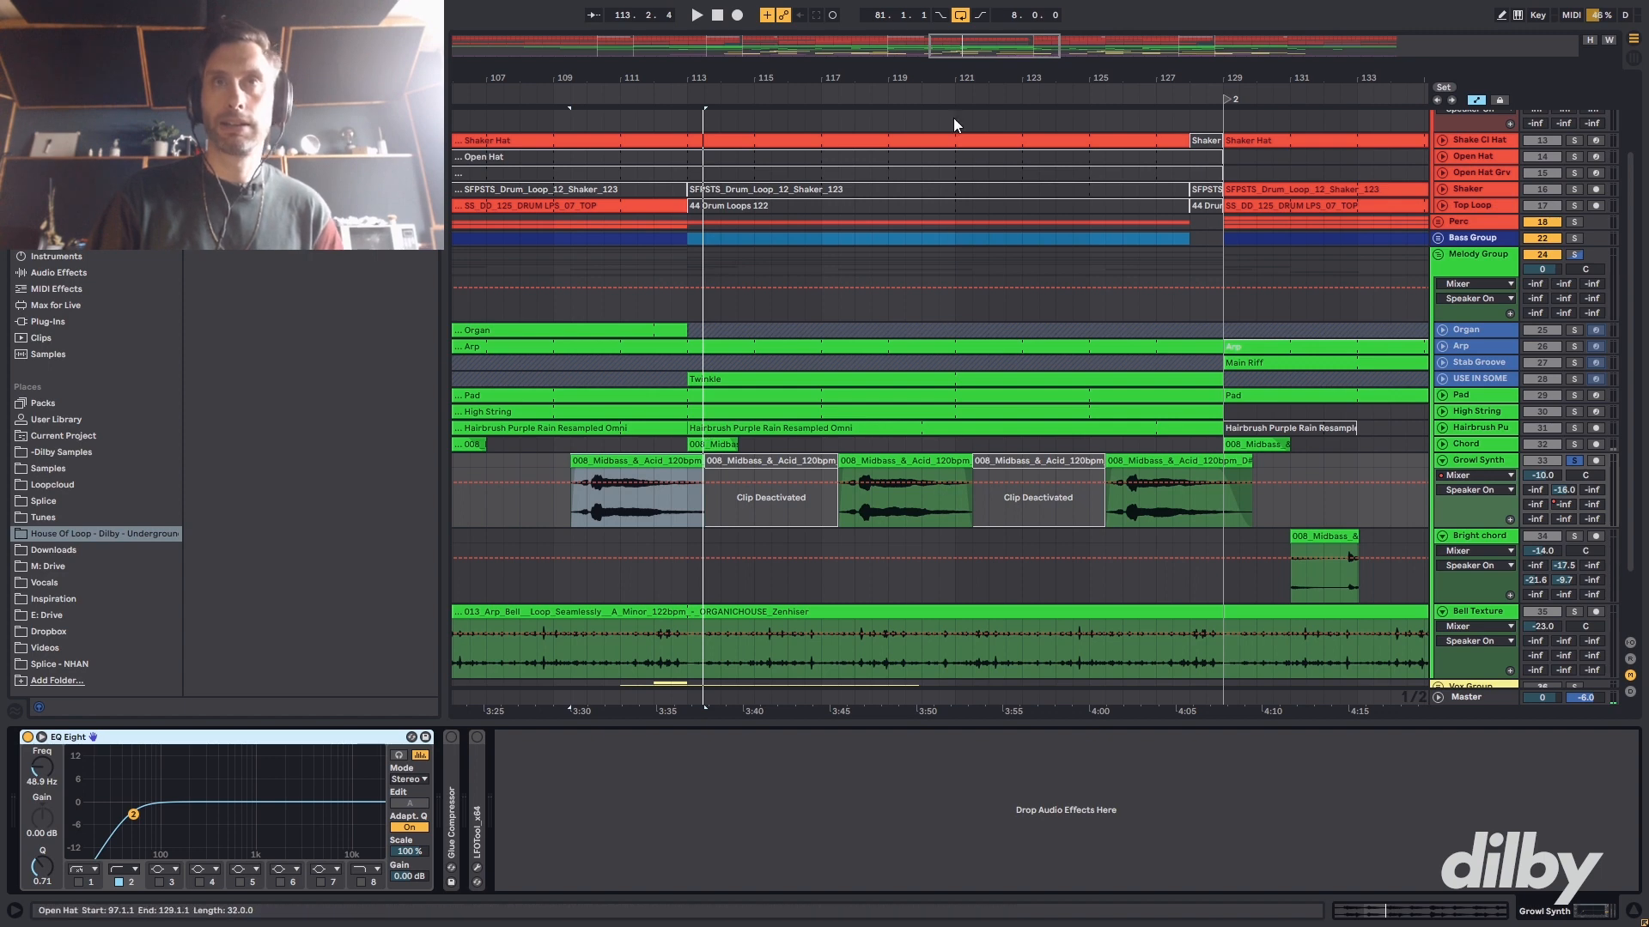
- Select the active Growl Synth clip between the two deactivated ones and play it unsoloed in the full mix
left_click_drag(957, 45, 956, 13)
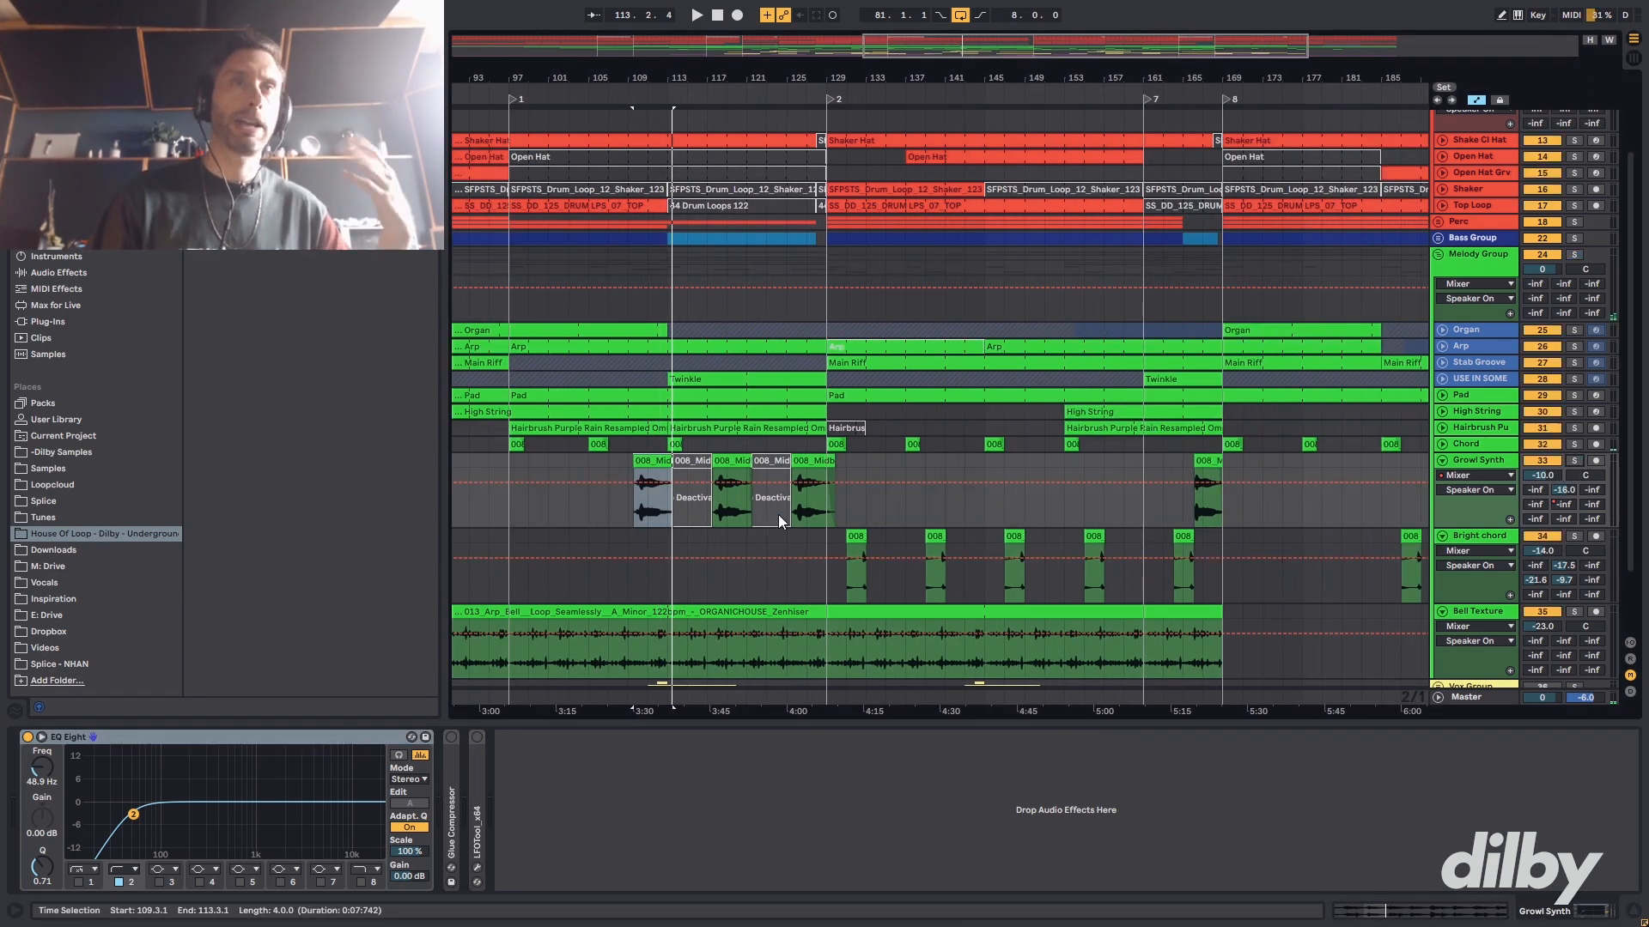
left_click(729, 473)
key("space")
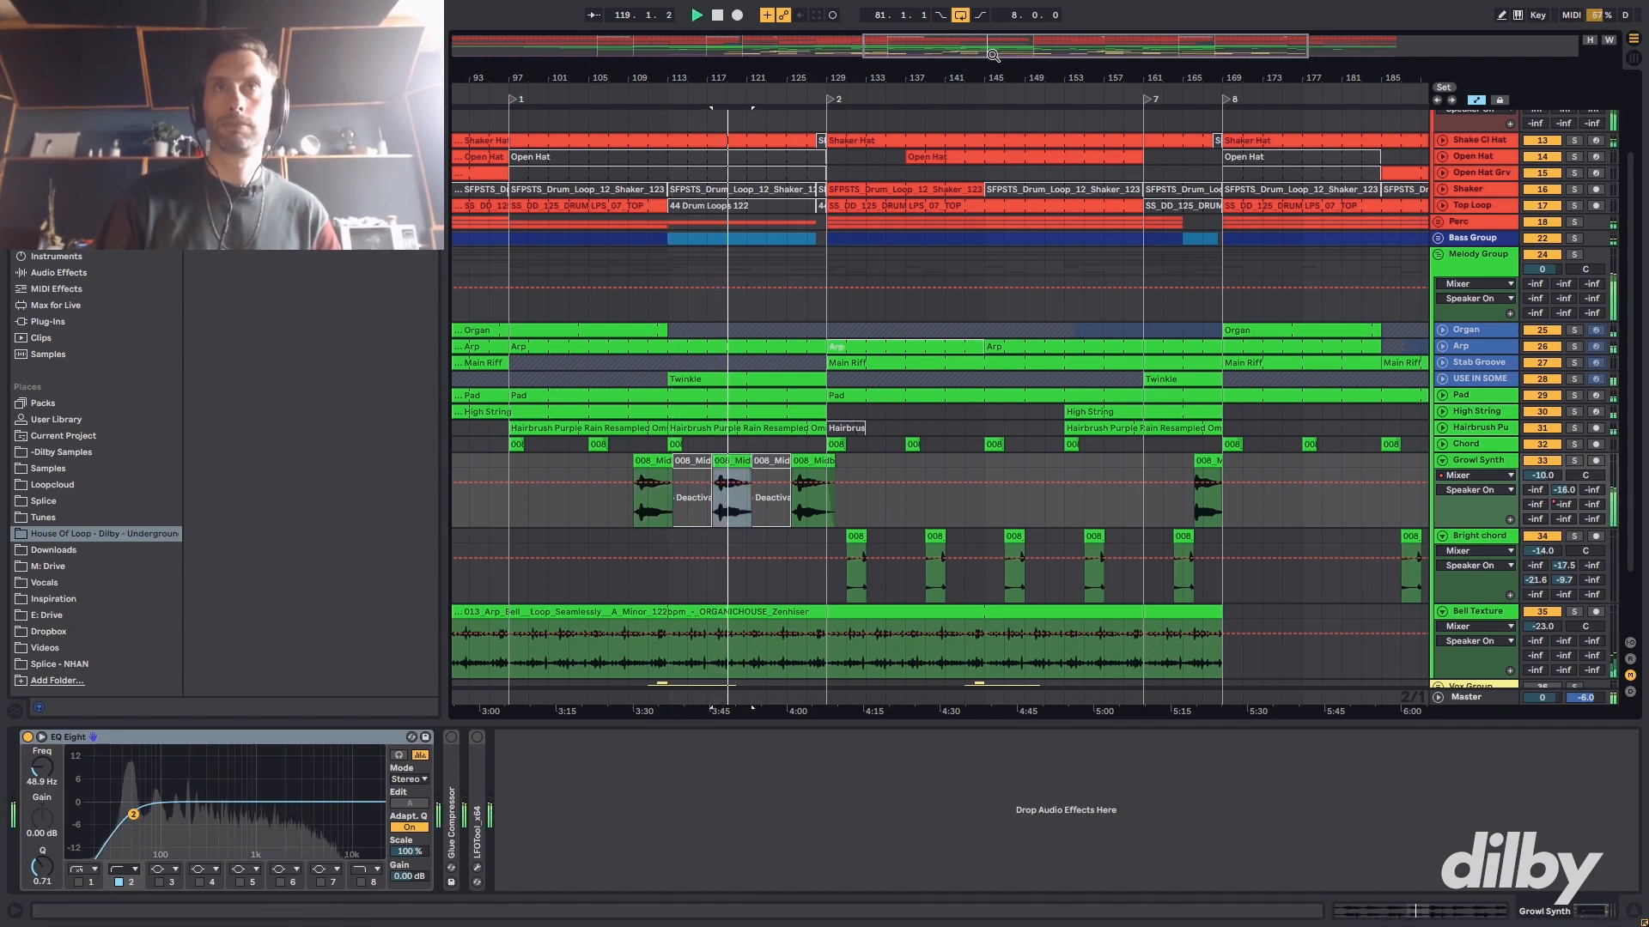
- Fold the Growl Synth track and select the Twinkle clip that starts at bar 113
double_click(780, 52)
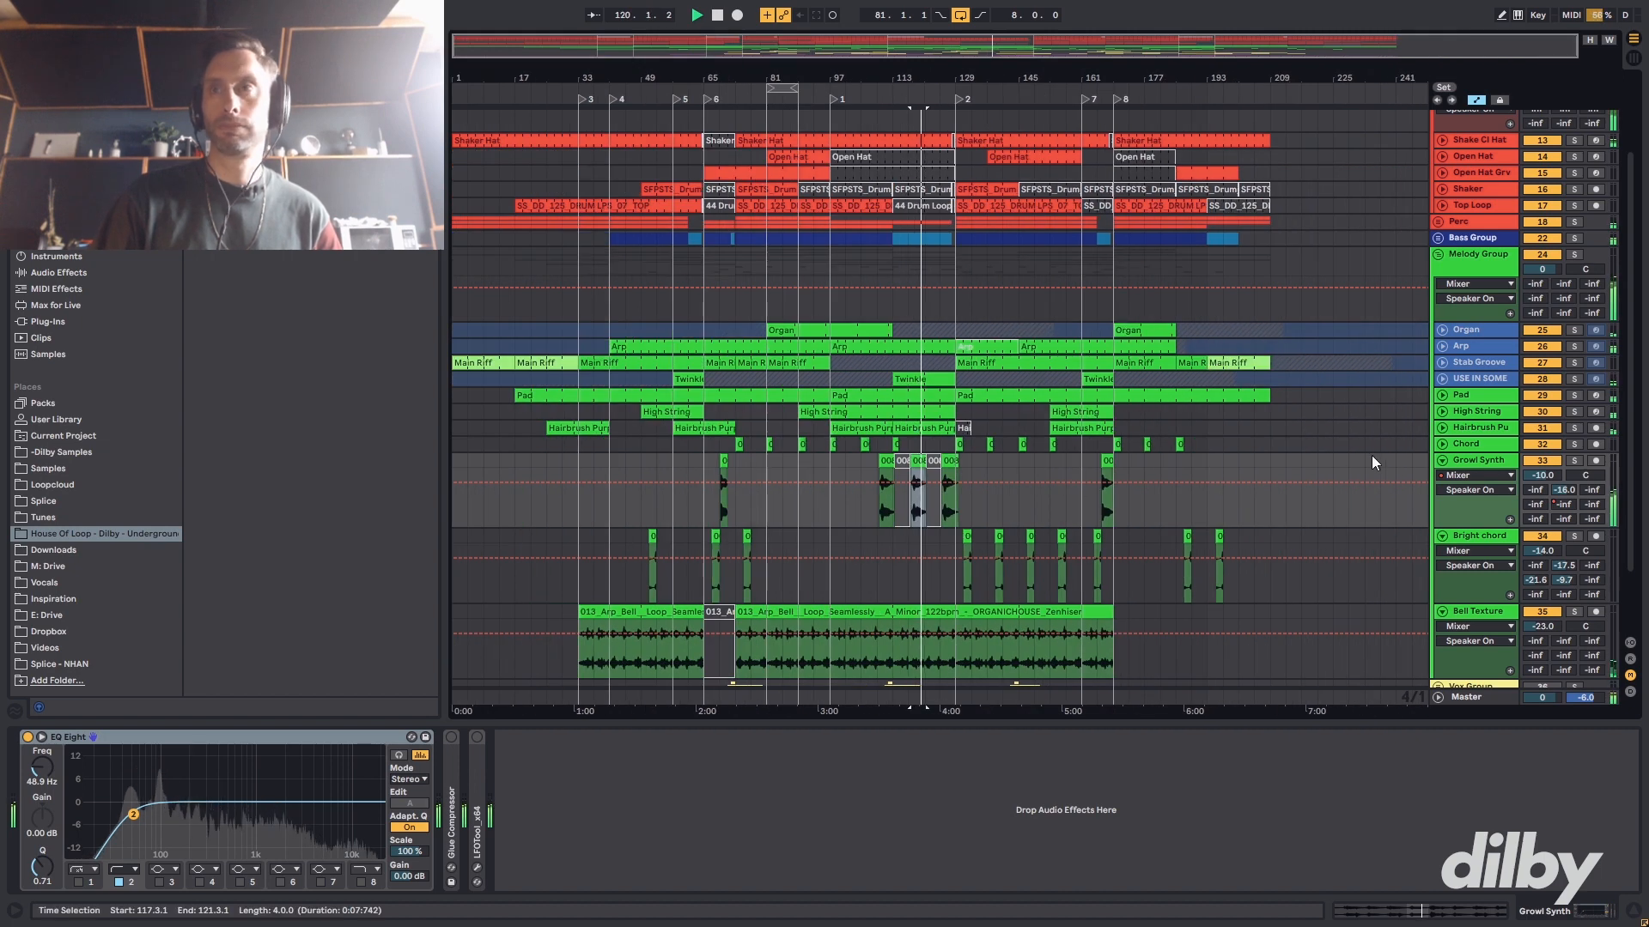
left_click(1441, 461)
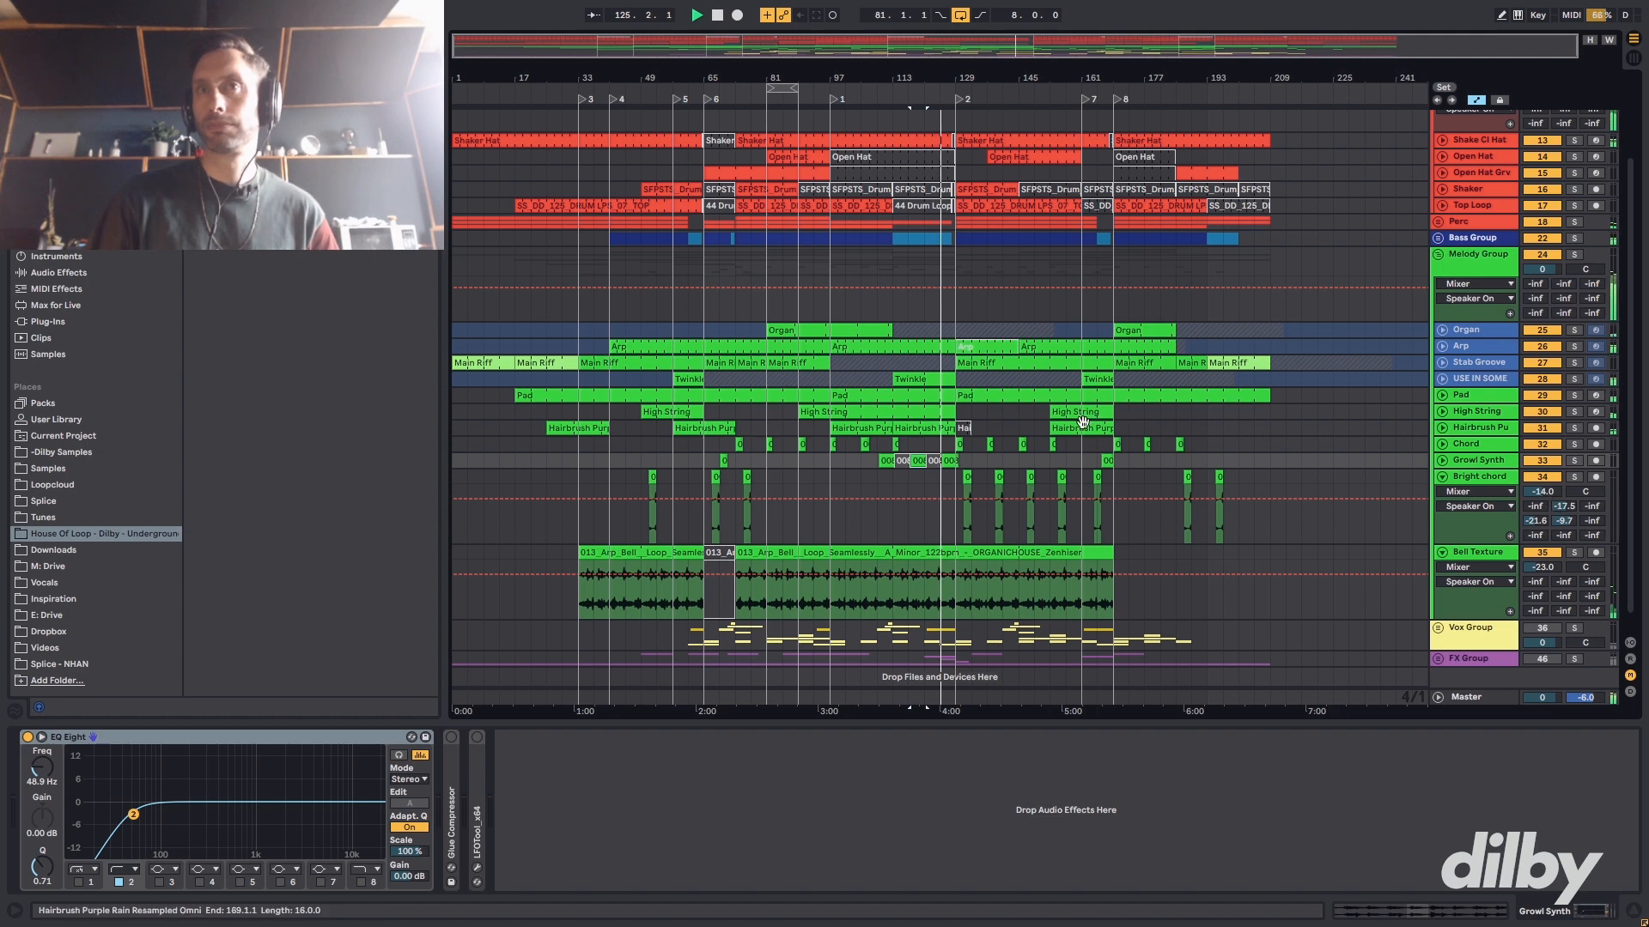
left_click_drag(998, 55, 1005, 129)
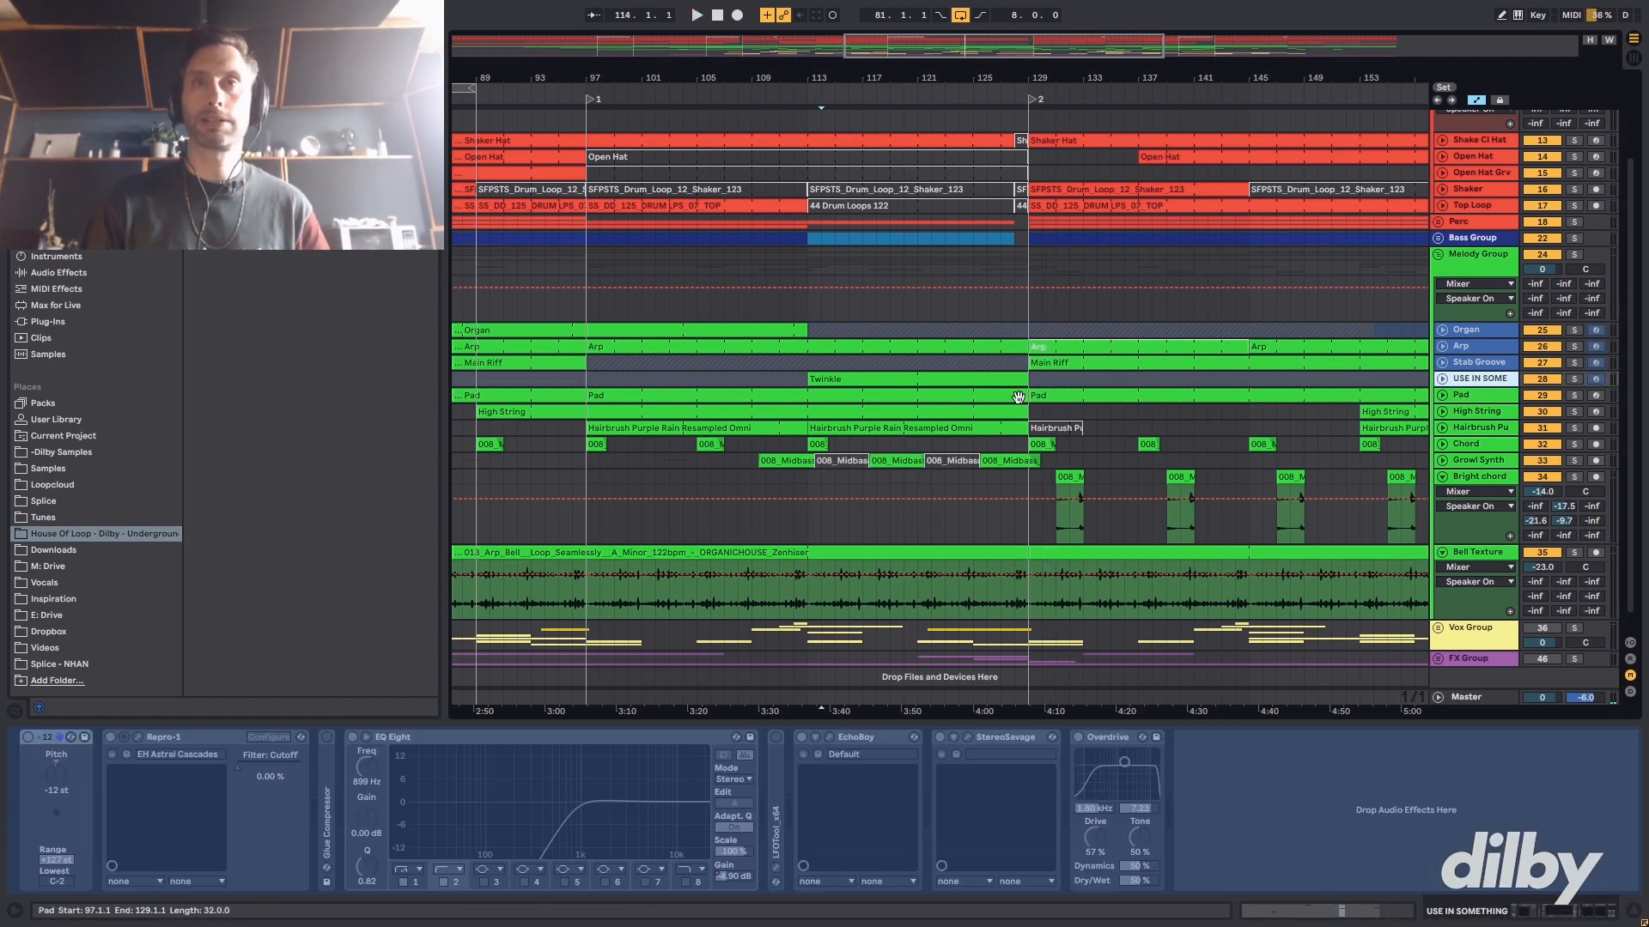
left_click(941, 386)
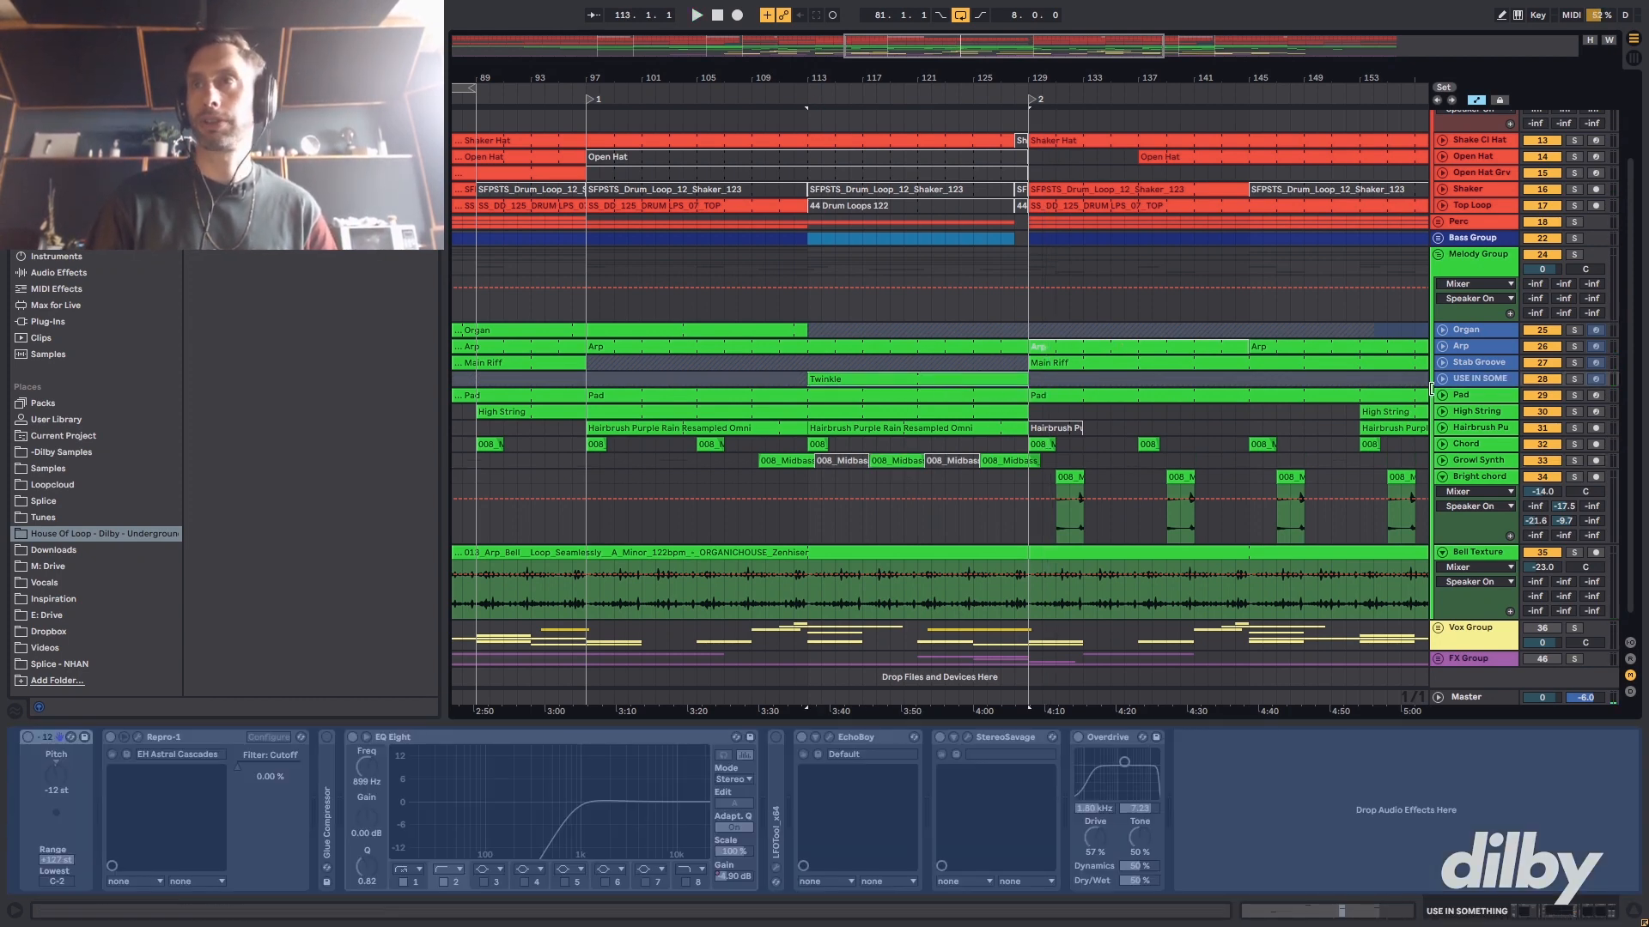
- Unfold and unfreeze the USE IN SOMETHING track, and inspect its Repro-1 synth interface, closing the plug-in window when done
left_click(1444, 381)
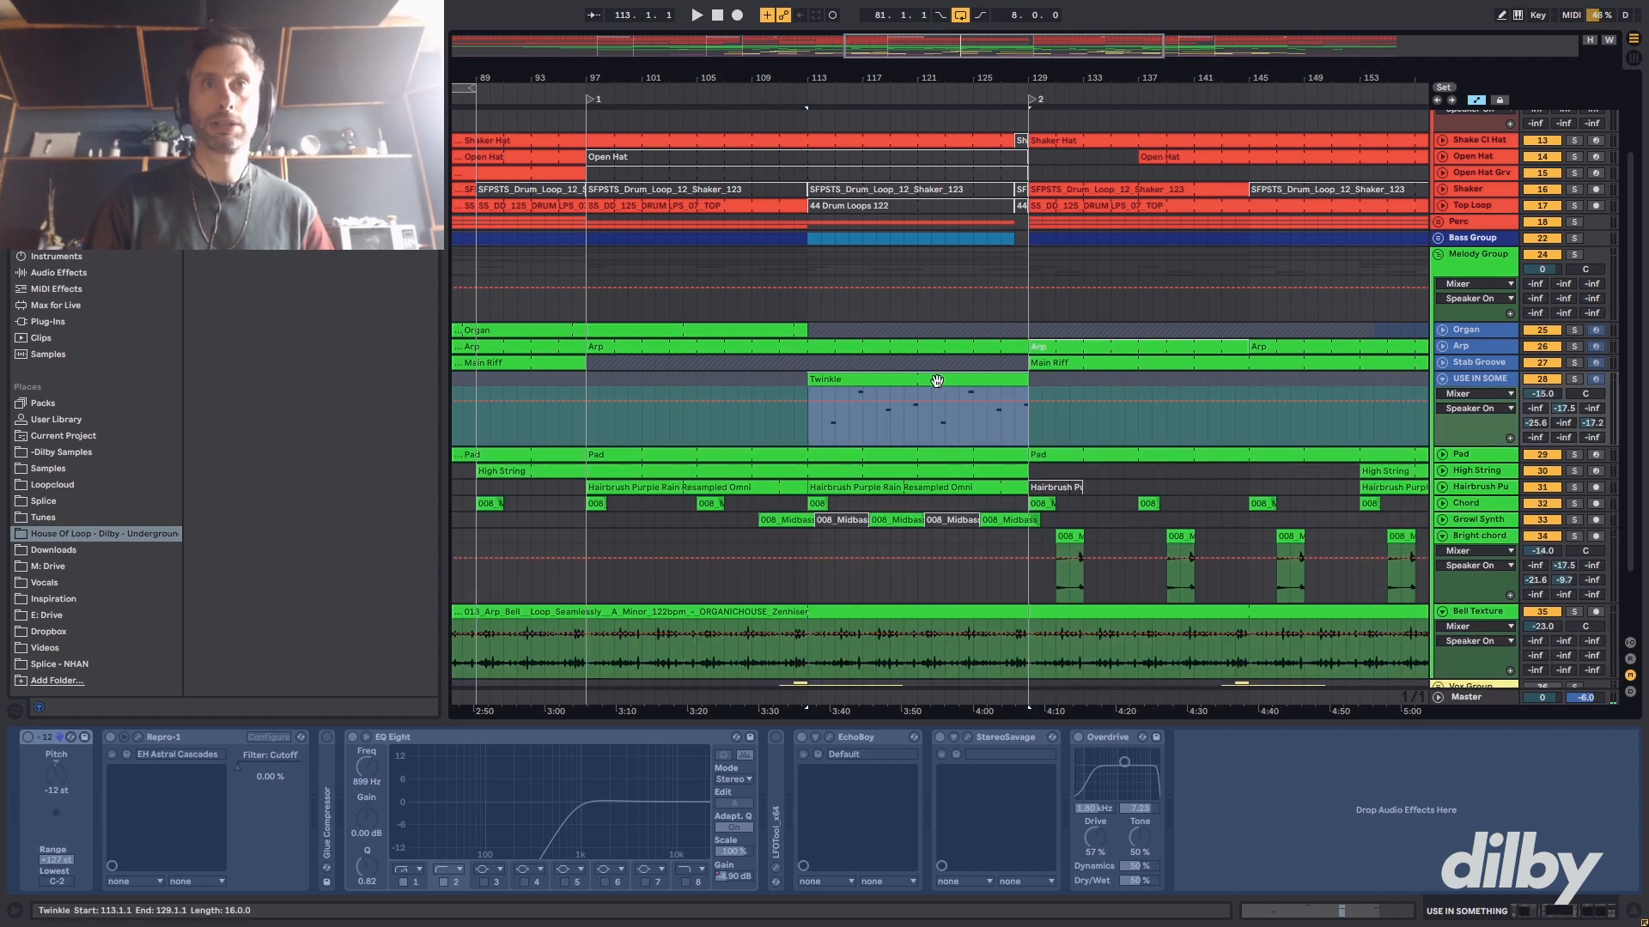
right_click(1487, 381)
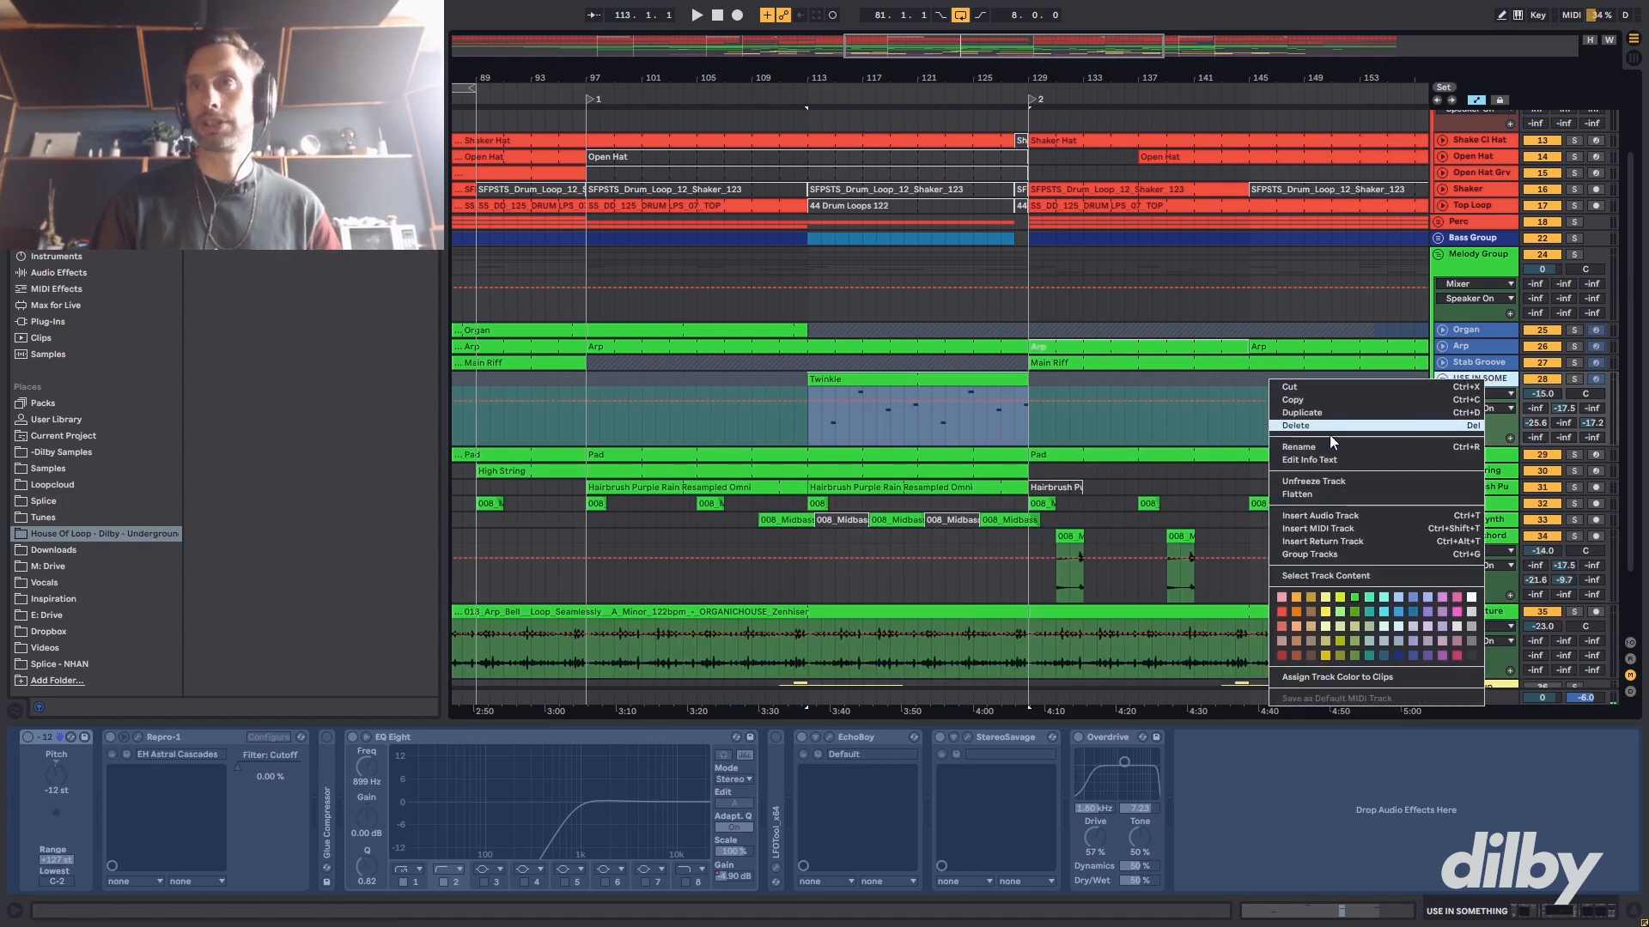
left_click(1312, 481)
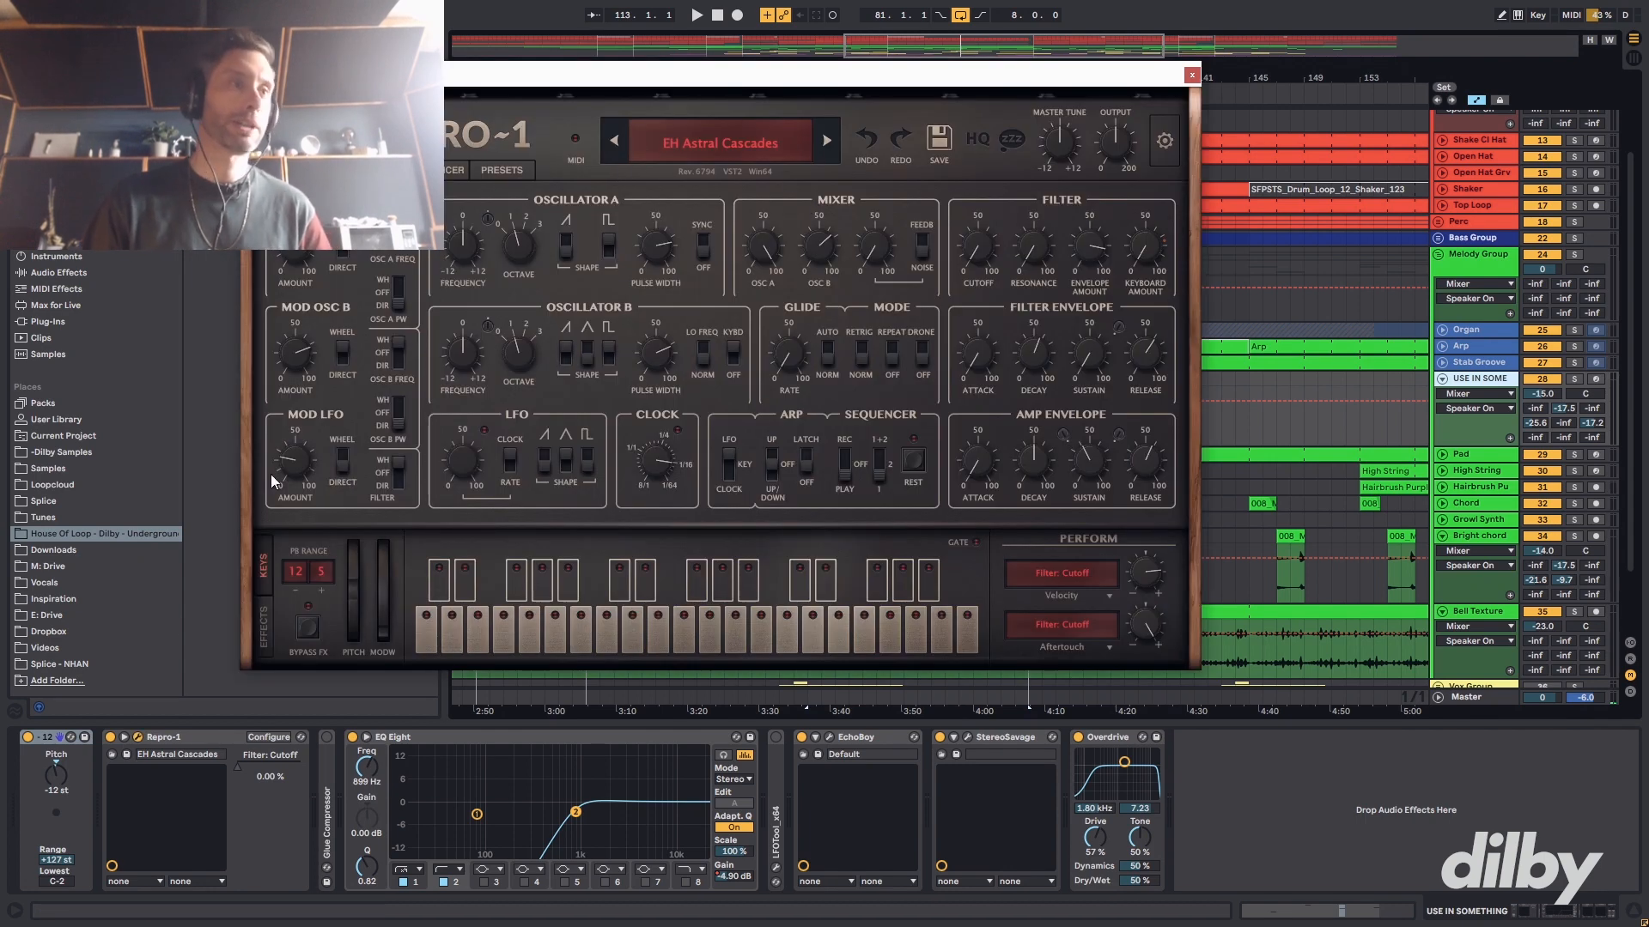
left_click(1189, 75)
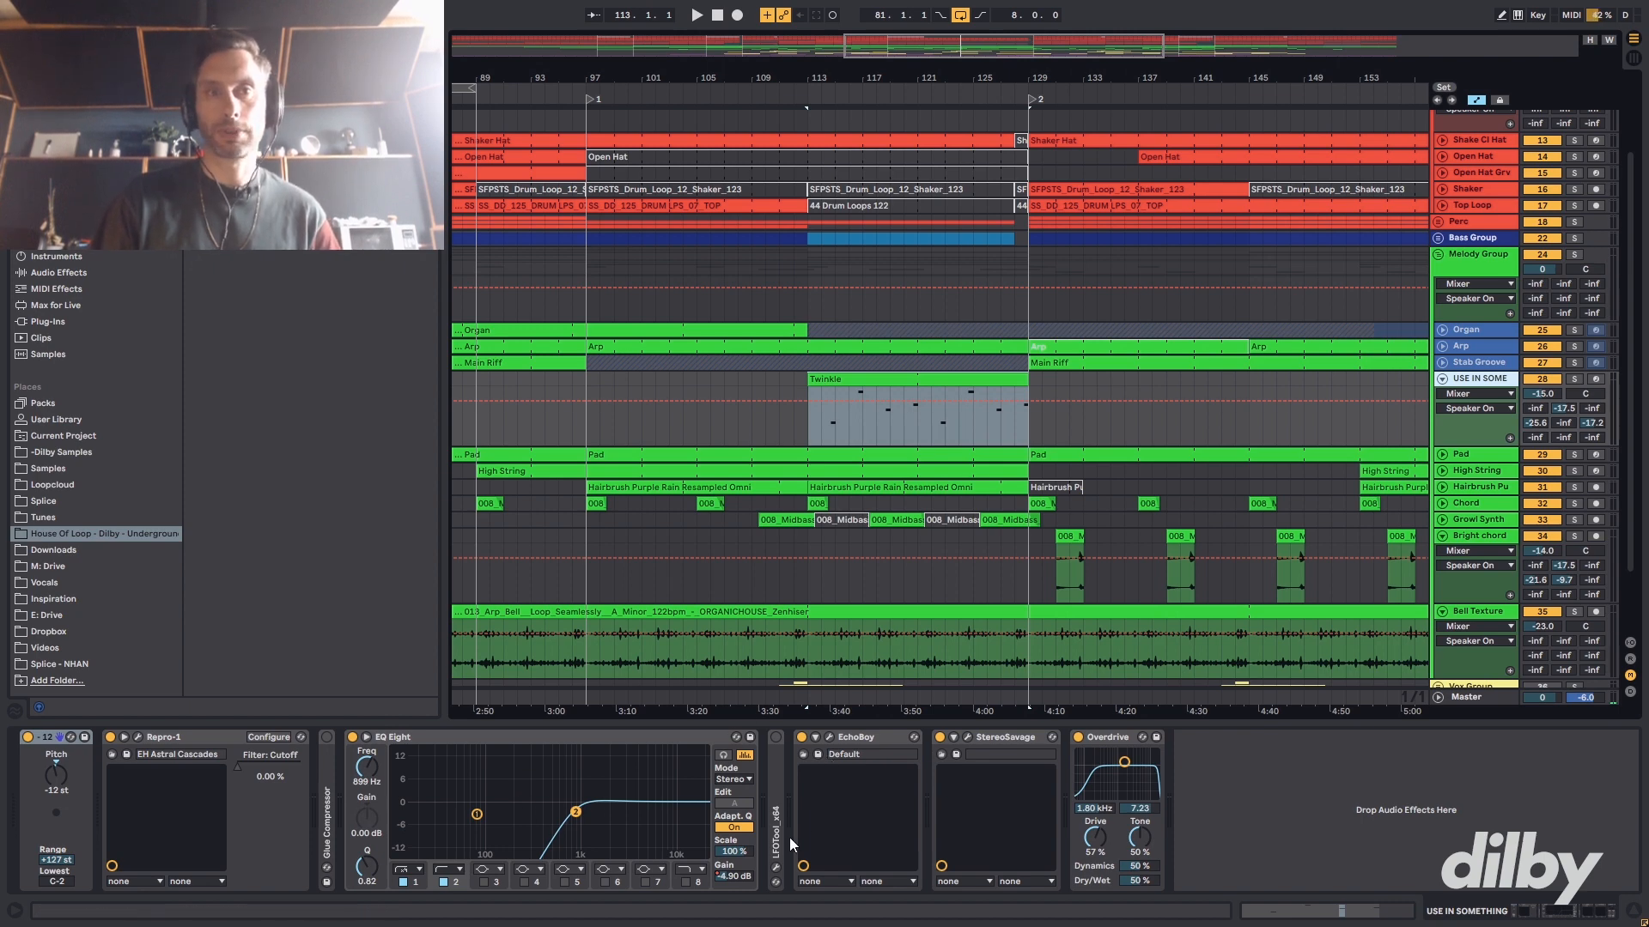
- Bypass the EchoBoy, StereoSavage and Overdrive effects on the USE IN SOMETHING track
left_click(850, 737)
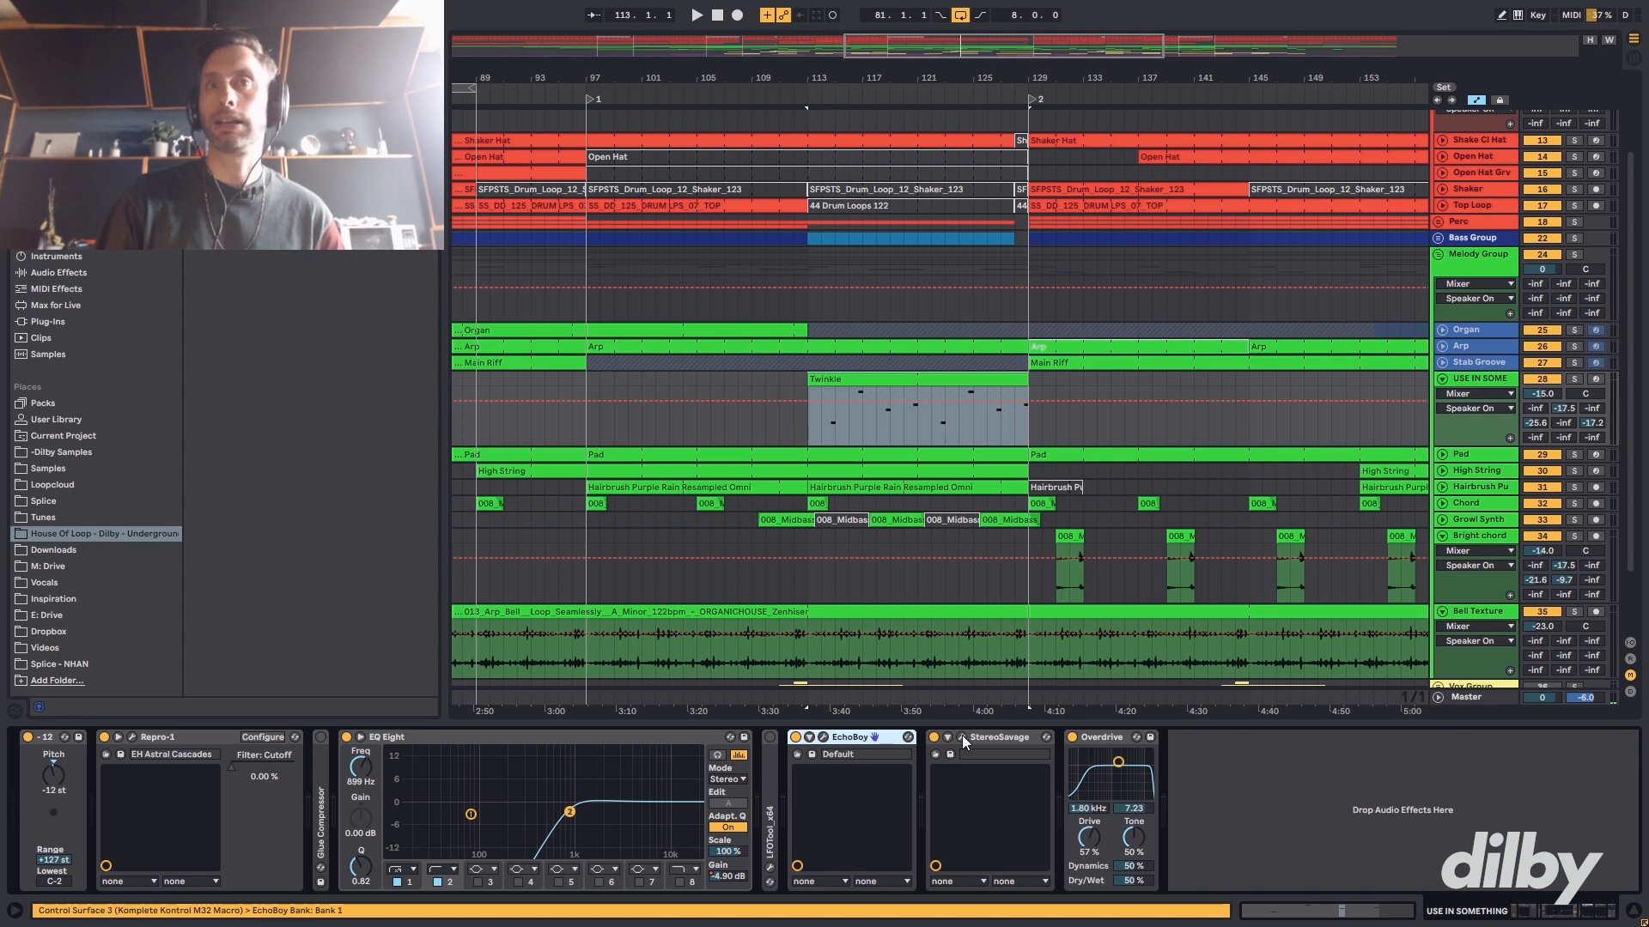
left_click(987, 736)
left_click(795, 737)
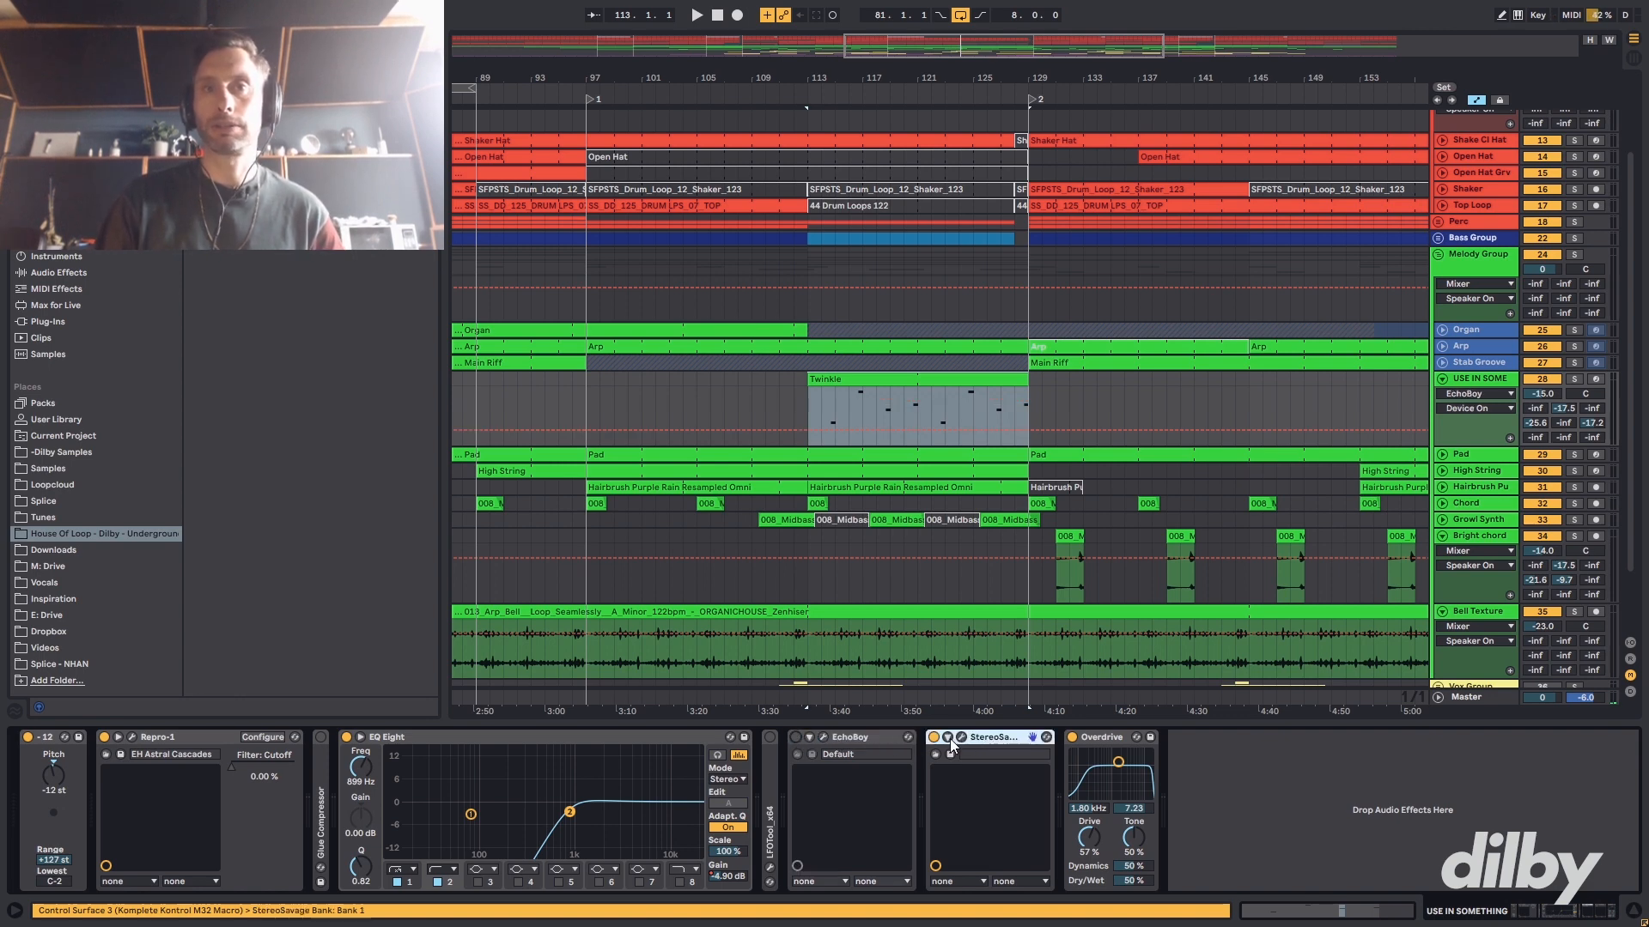
left_click(933, 737)
left_click(1072, 737)
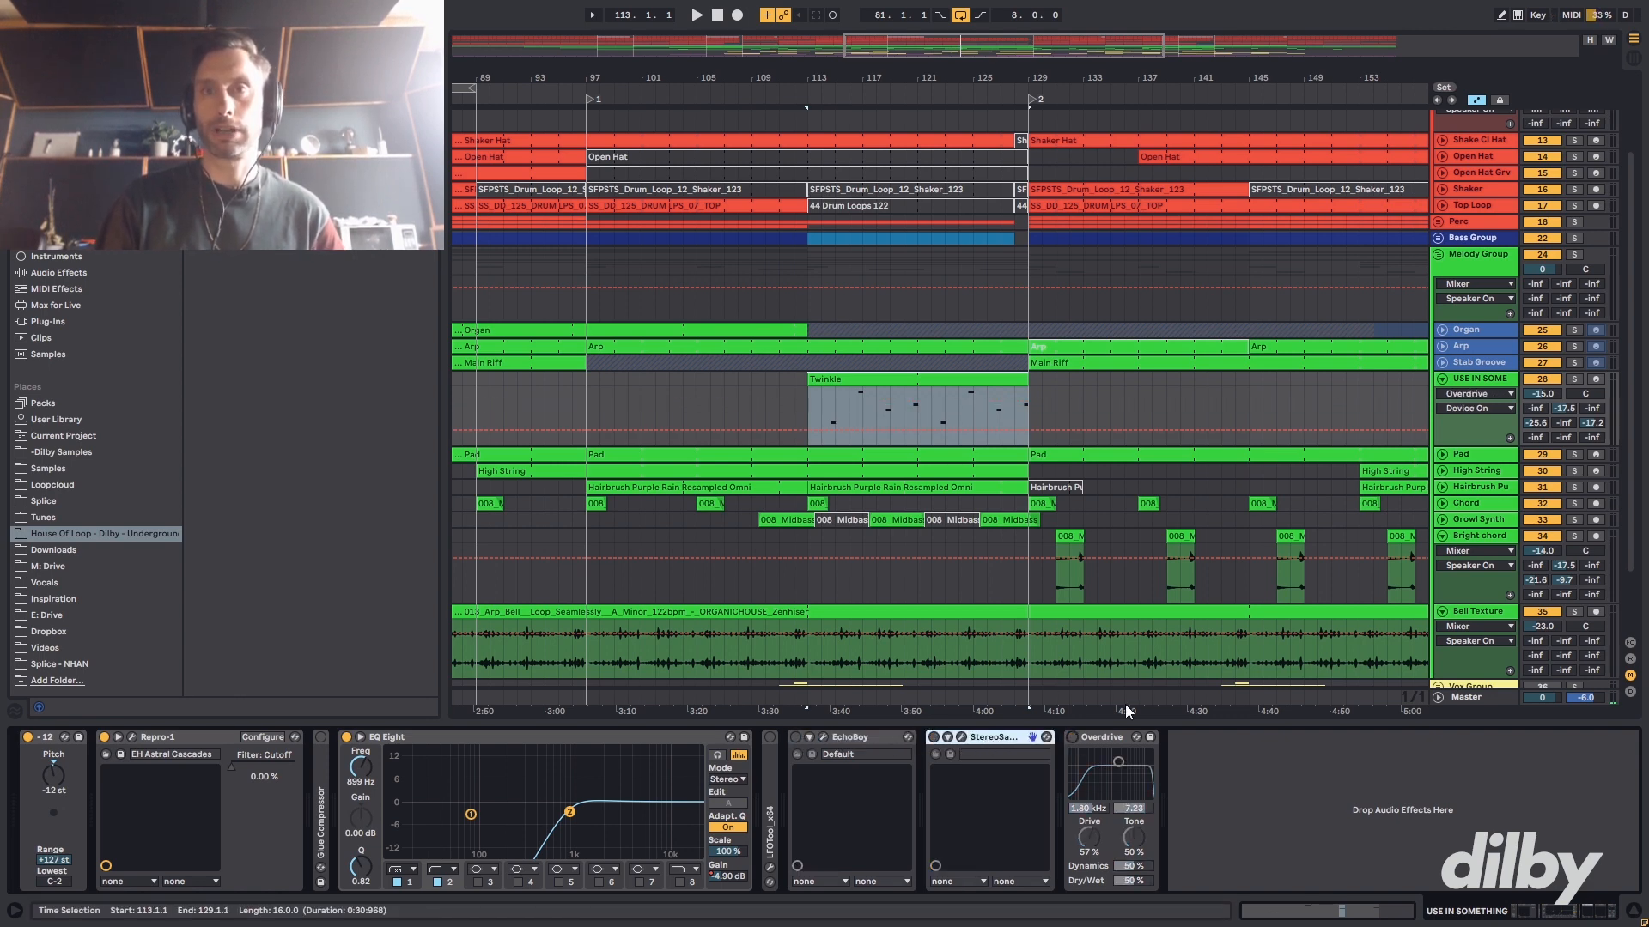
- Place the insert marker at 114.1.1 in the Twinkle clip and play the USE IN SOMETHING track soloed
left_click(825, 411)
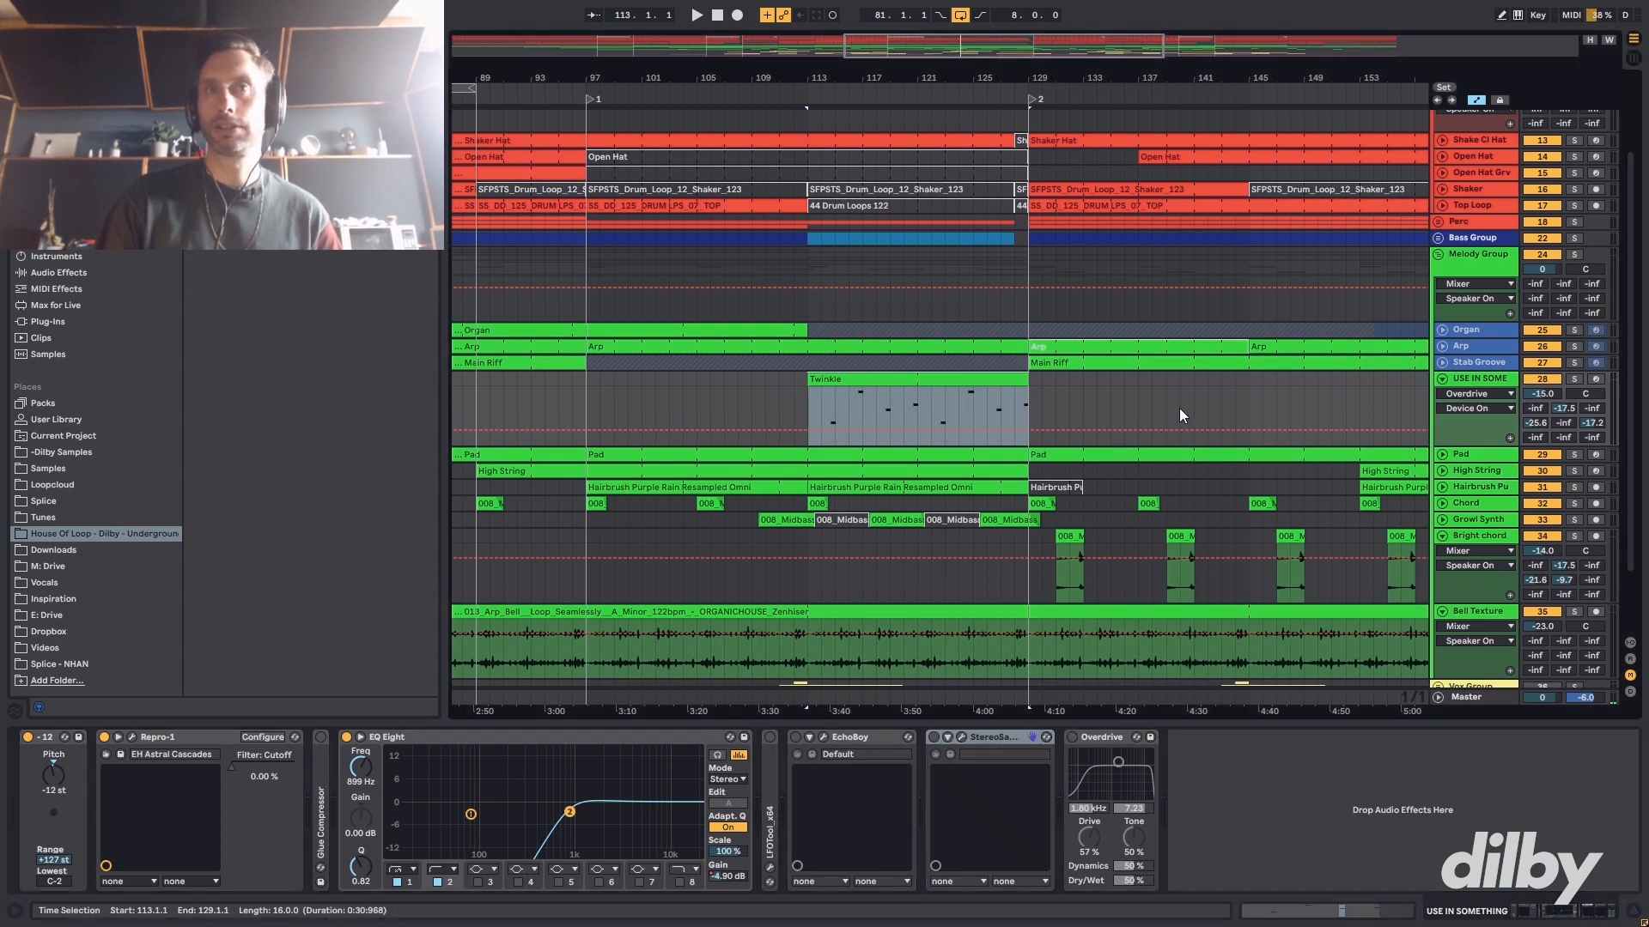
left_click(824, 413)
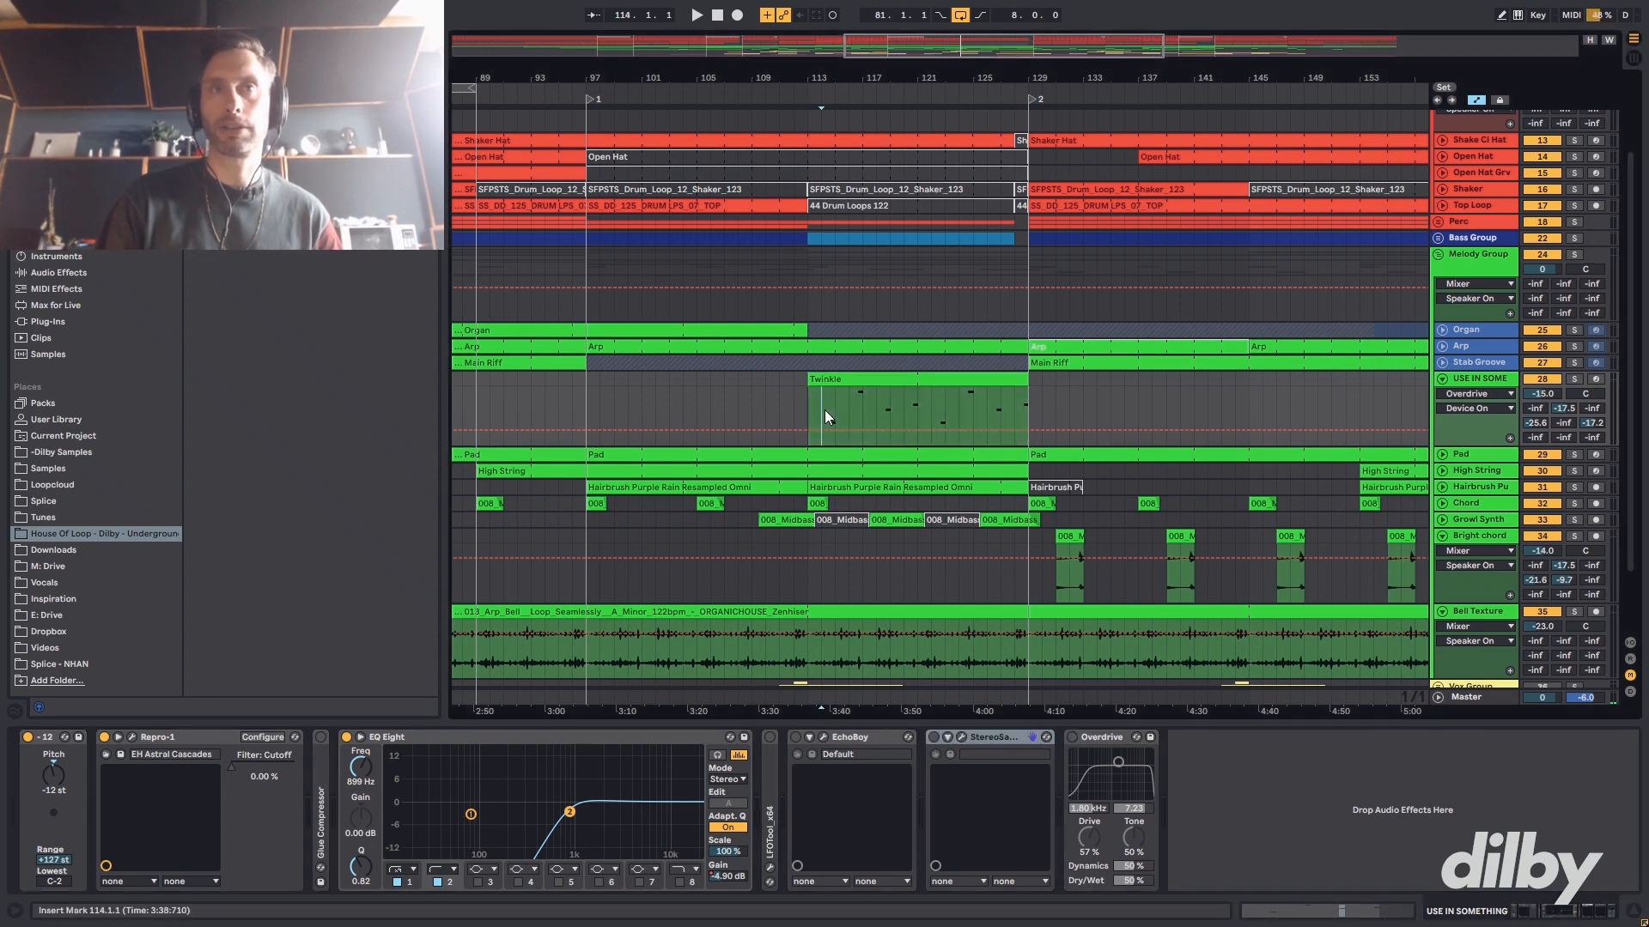
left_click(1572, 379)
key("space")
- Bypass the EQ Eight during playback, re-enable it, and replay the soloed Twinkle clip from 114.1.1
left_click(349, 735)
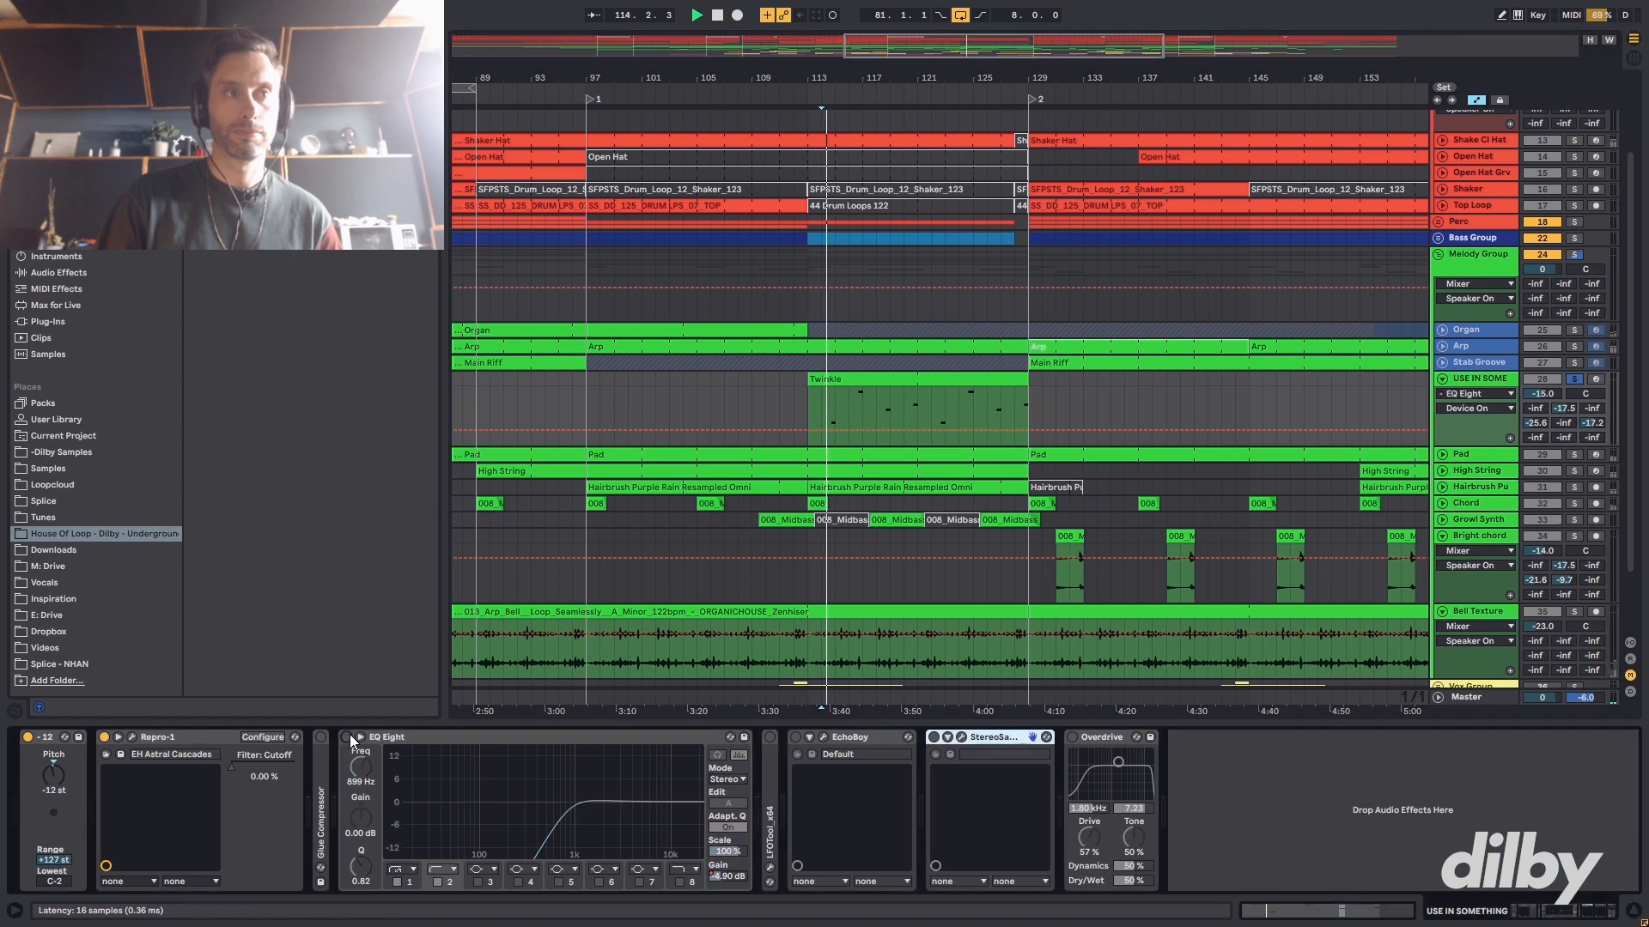
left_click(347, 737)
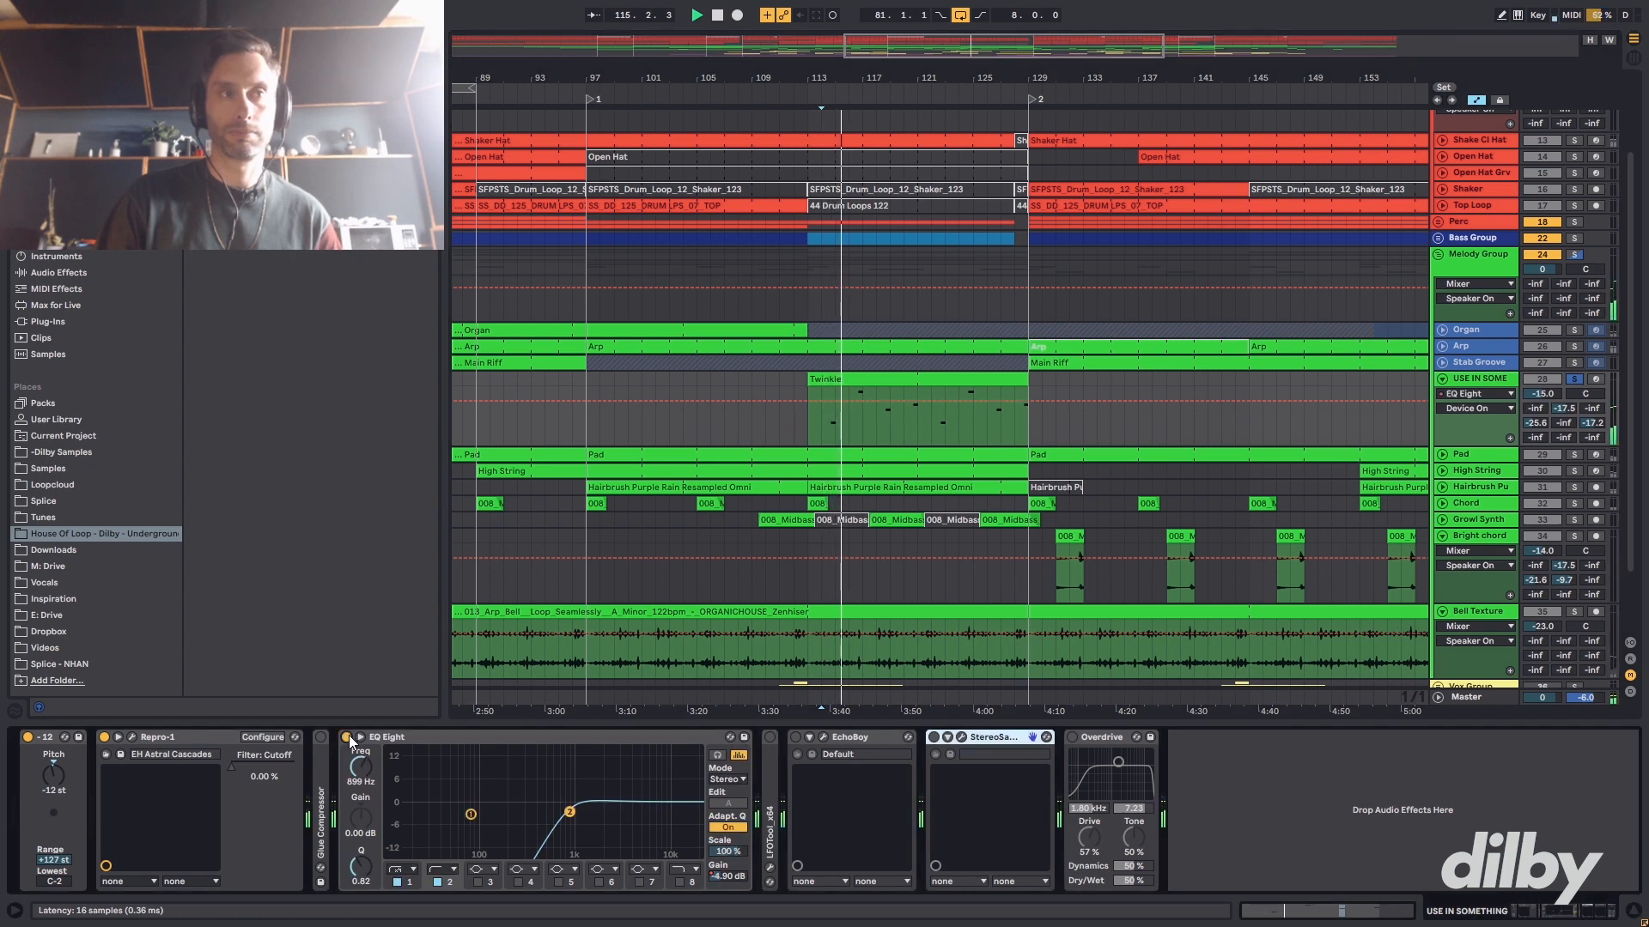
key("space")
key("space")
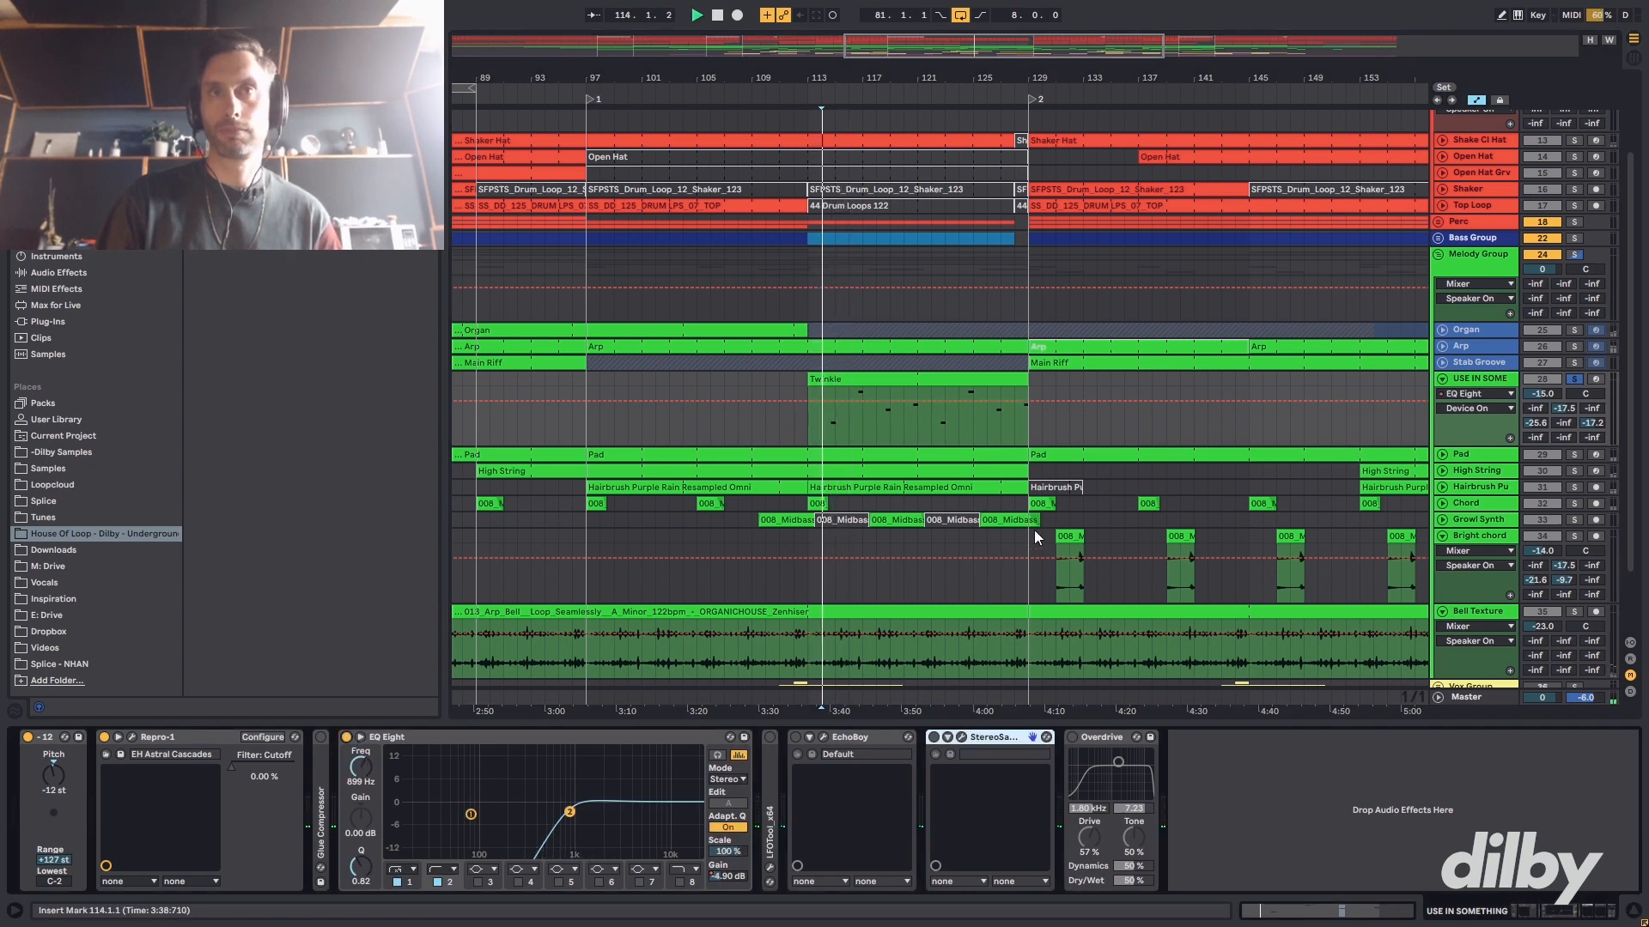
- Re-enable EchoBoy and StereoSavage one after the other, replaying the soloed Twinkle clip to hear each effect
left_click(795, 737)
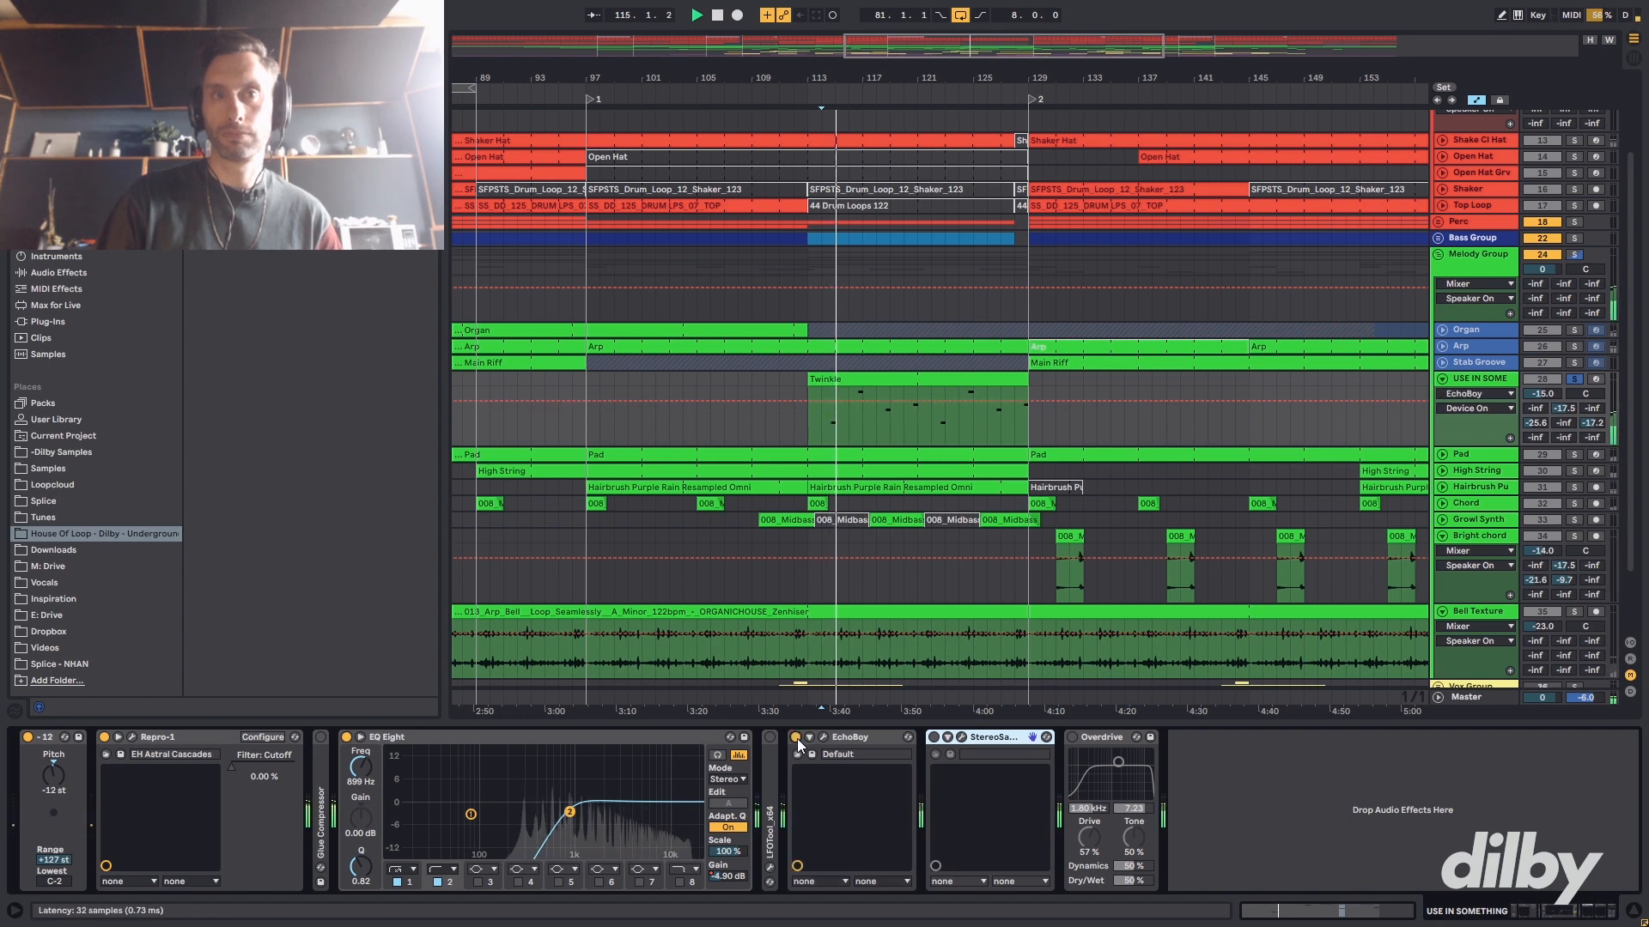
key("space")
key("space")
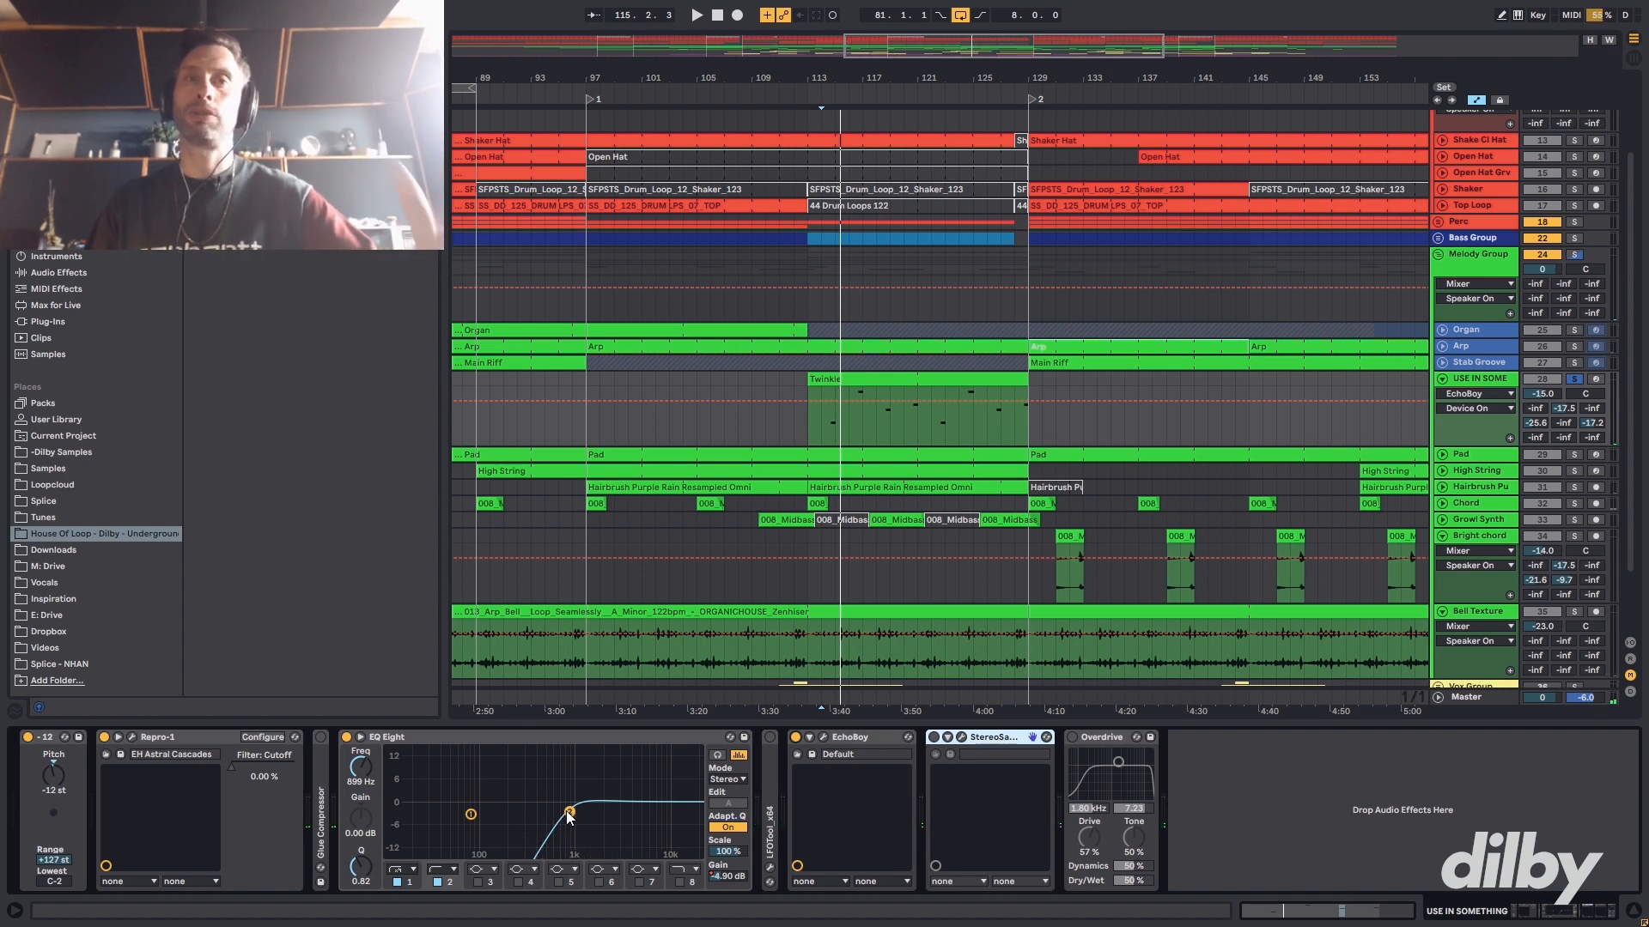
left_click(935, 737)
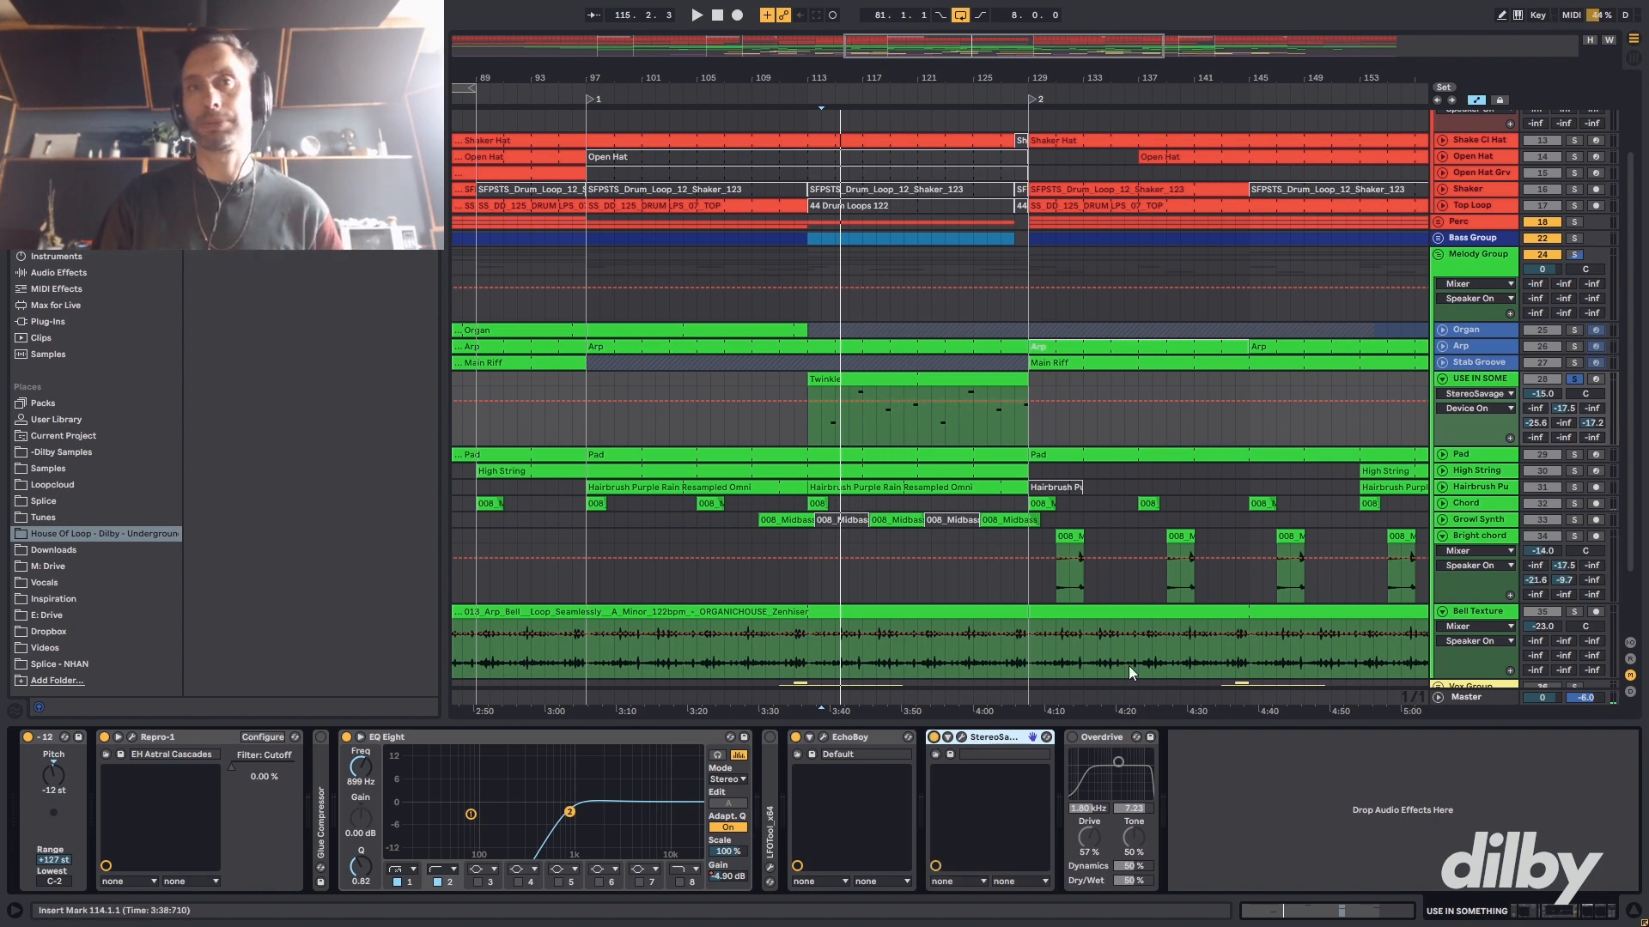
key("space")
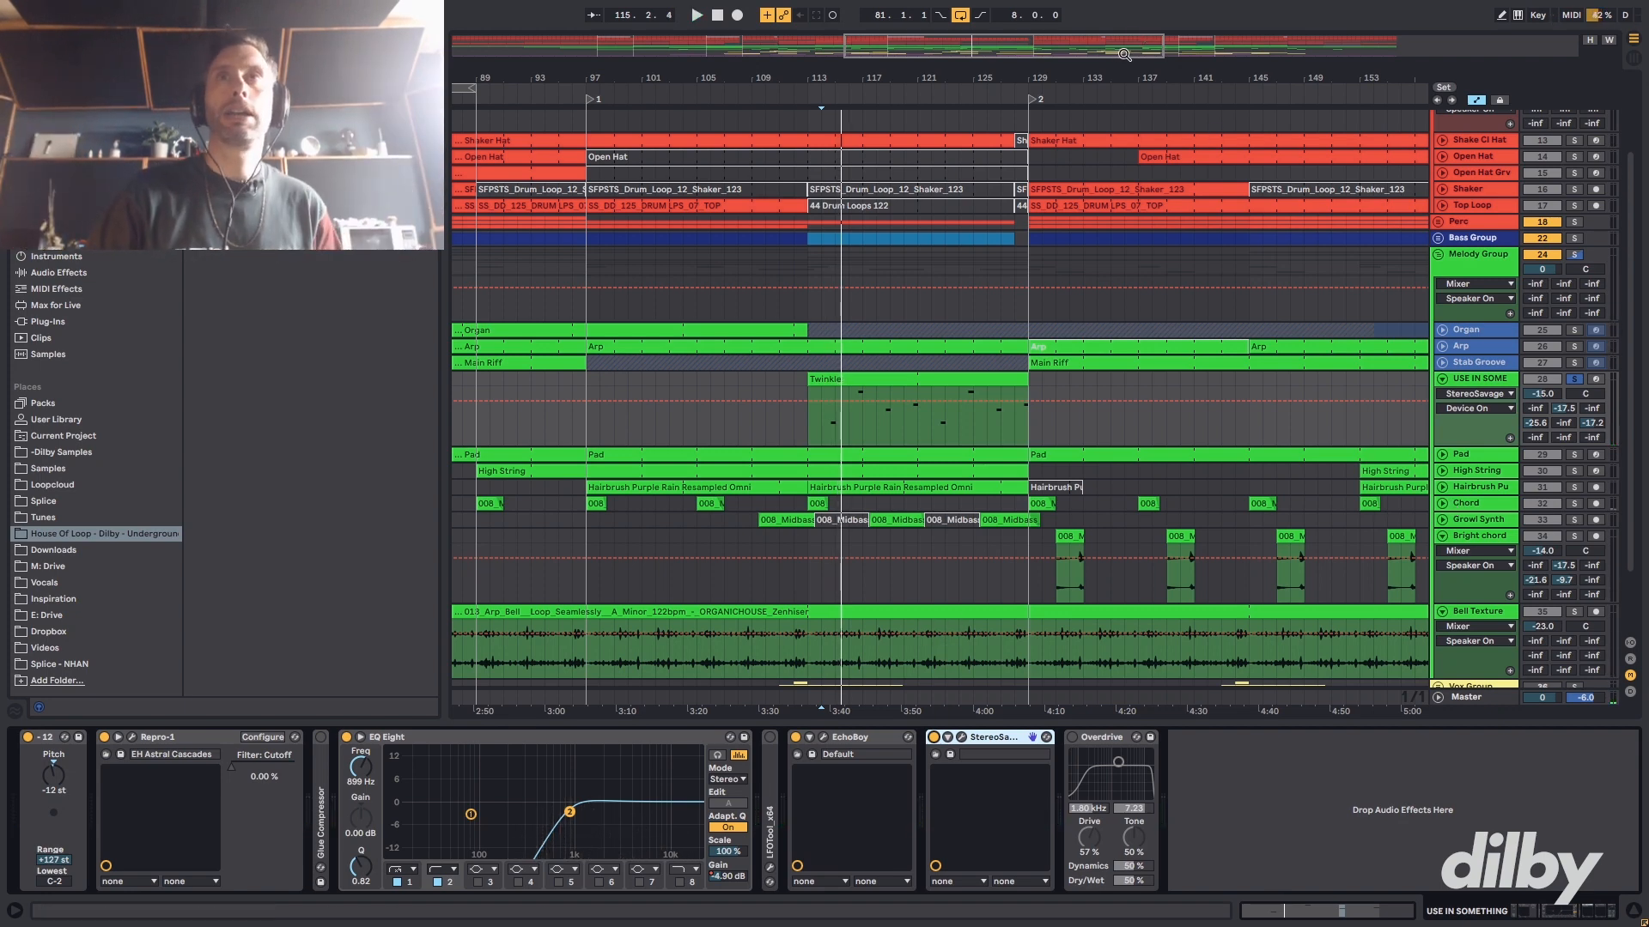
- Visit the earlier Twinkle clip at bar 57, and re-enable Overdrive while replaying the soloed clip from 114.3.1
left_click_drag(1123, 54, 1429, 72)
left_click(677, 432)
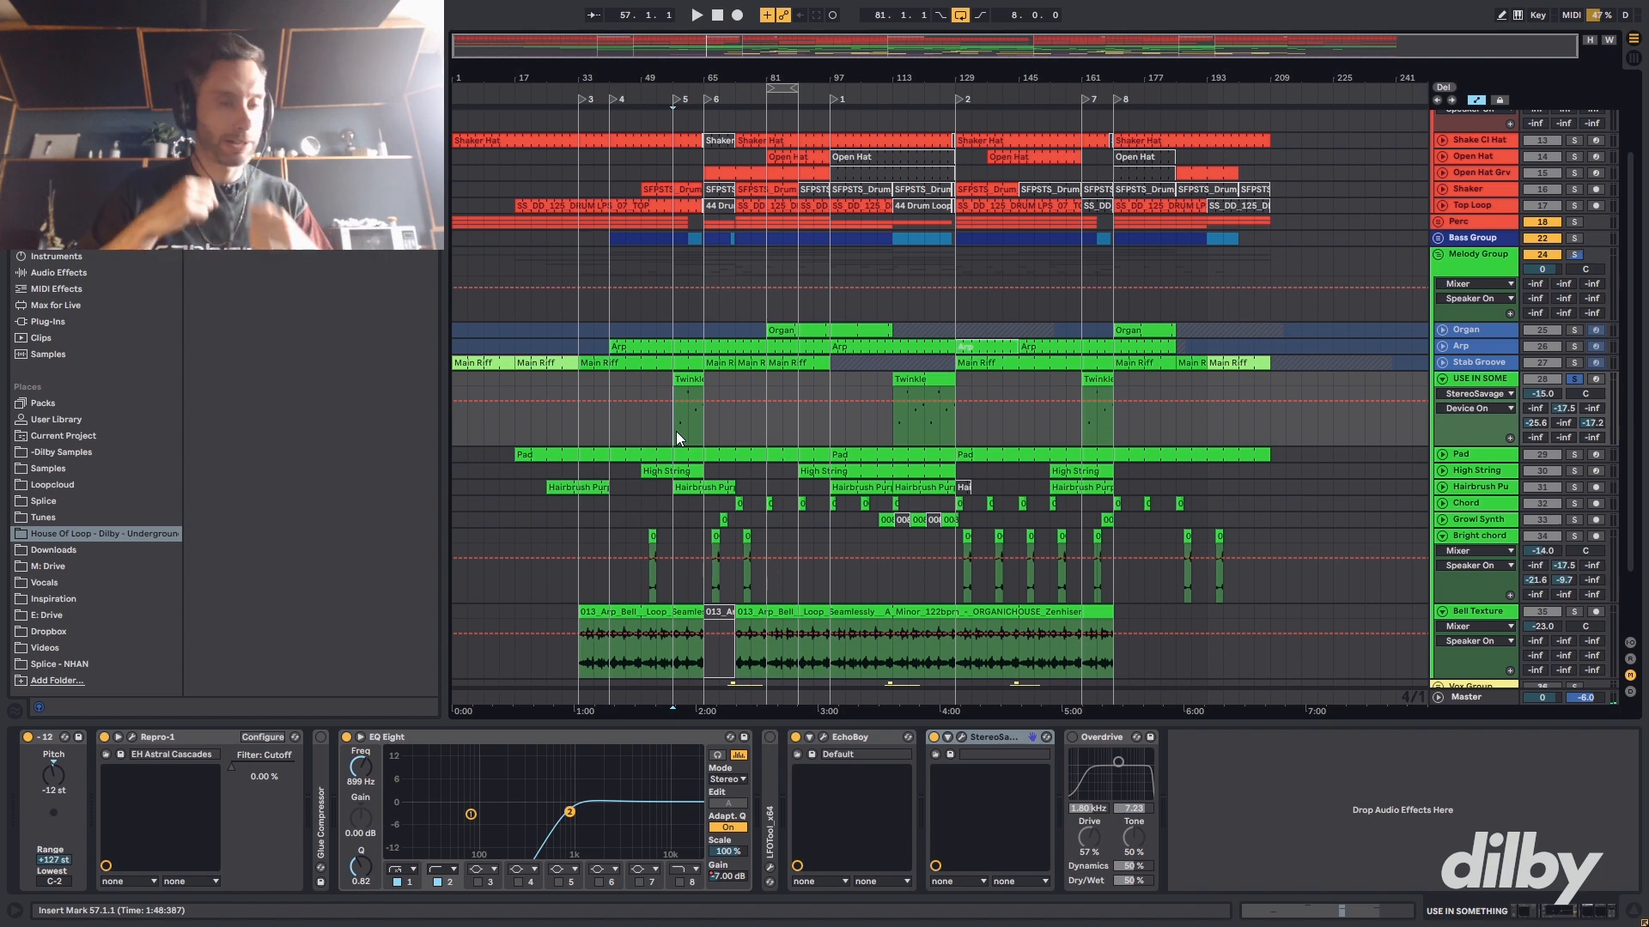
key("space")
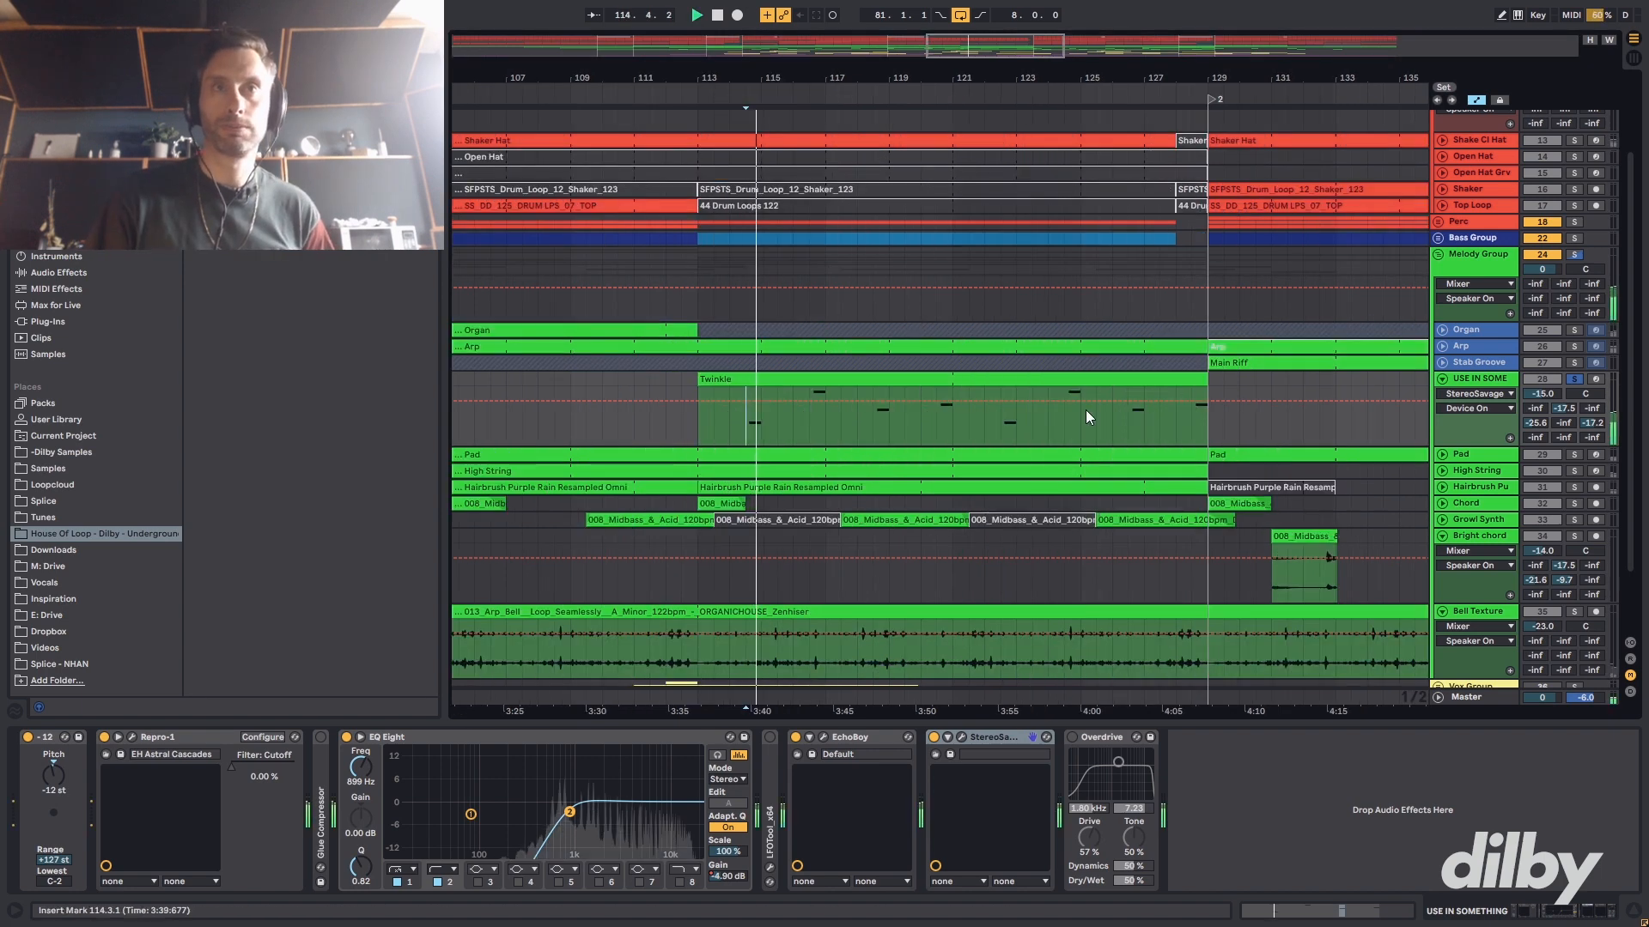
left_click(1072, 737)
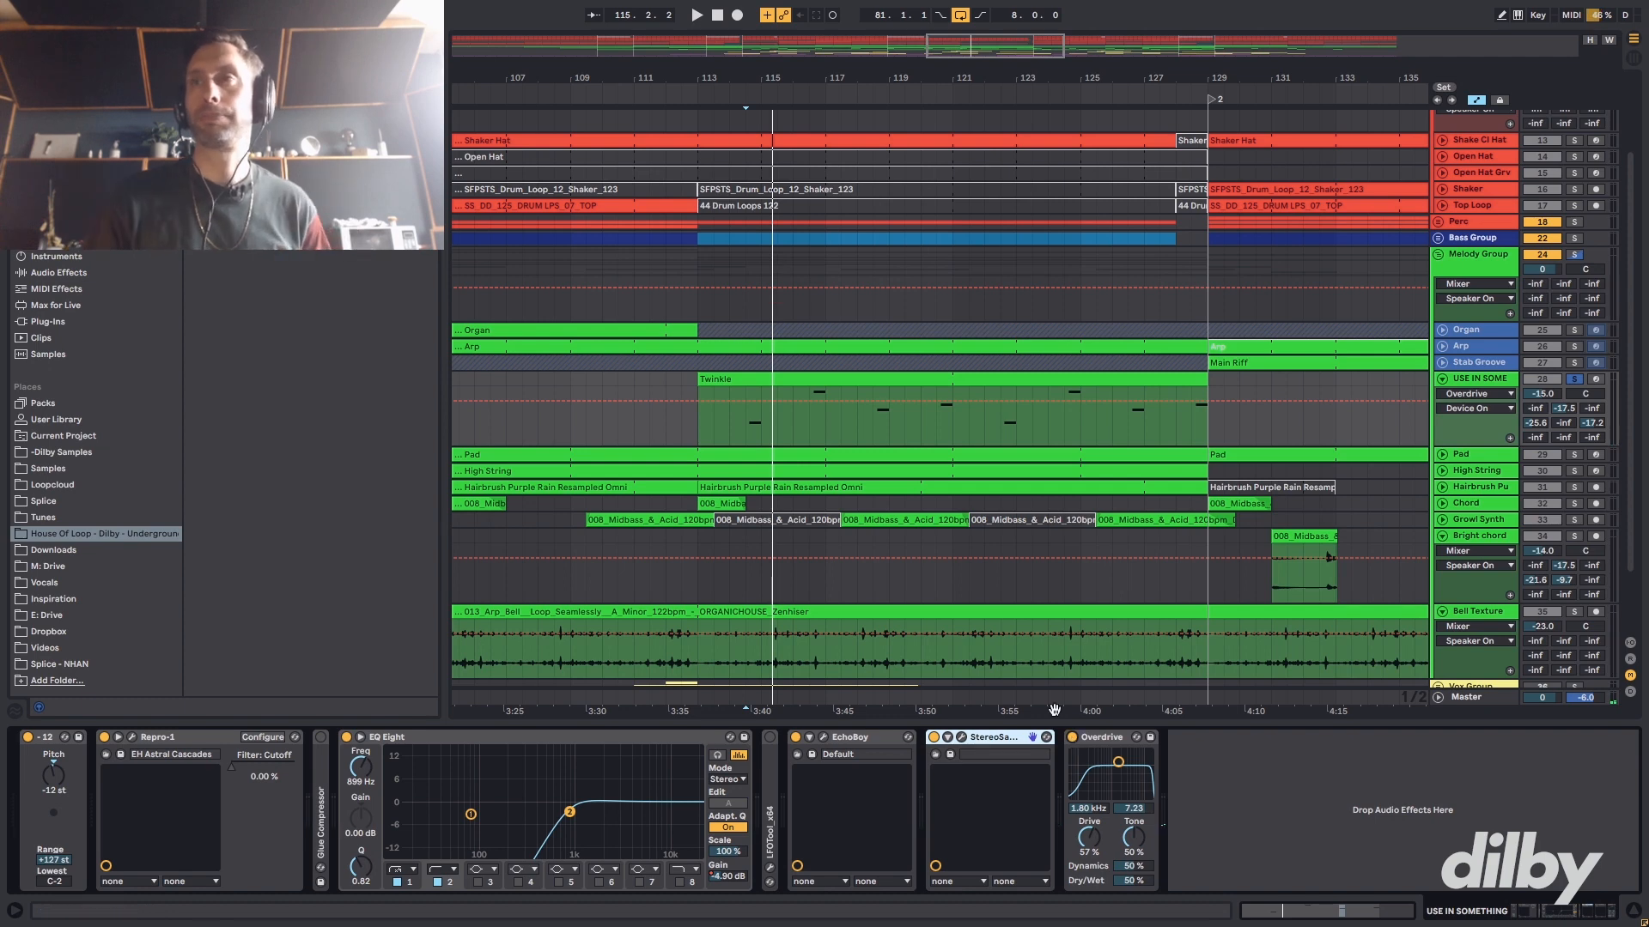
key("space")
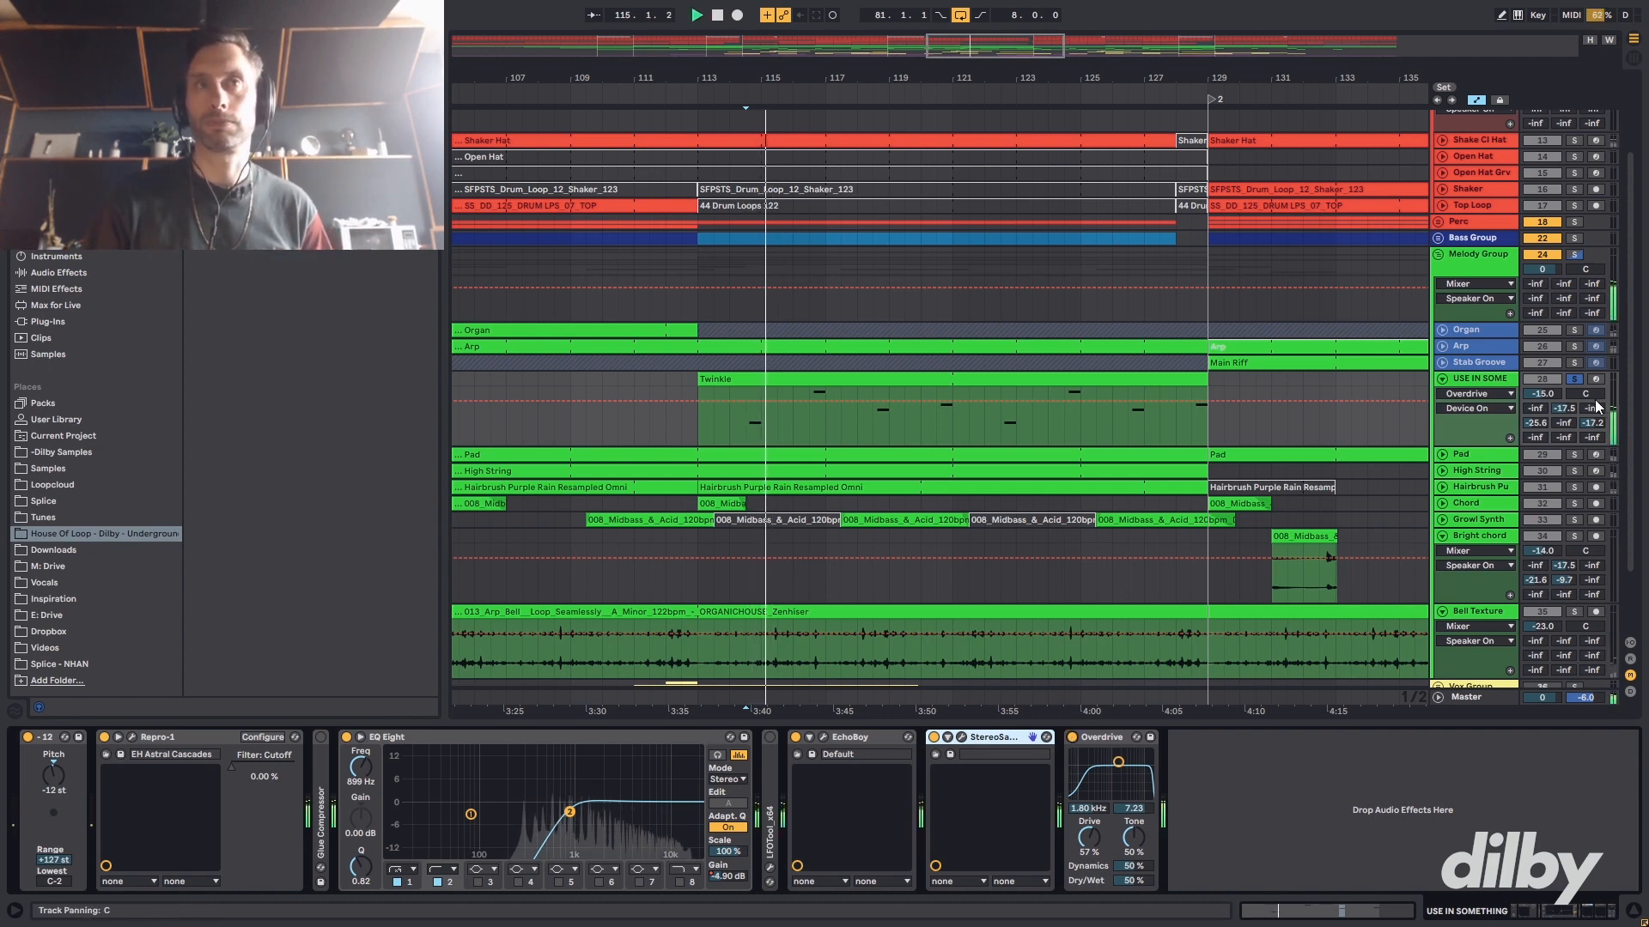
- Unsolo the USE IN SOMETHING track and play the Twinkle clip in the full mix from 114.3.1
left_click_drag(1008, 44, 1007, 2)
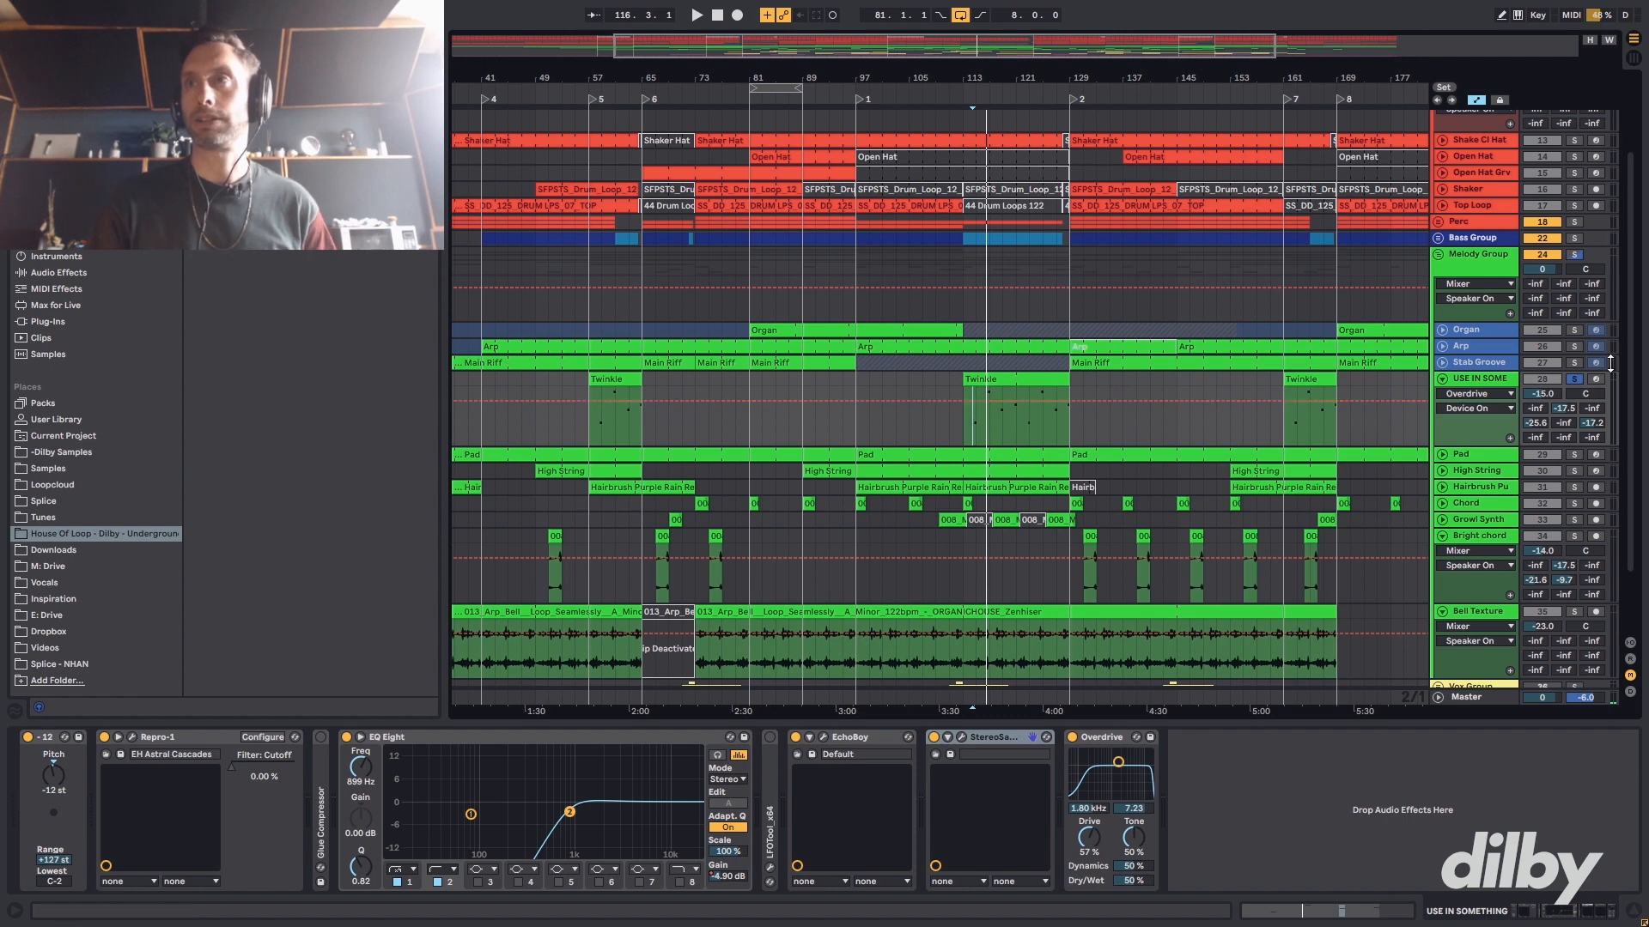
left_click(1574, 380)
key("space")
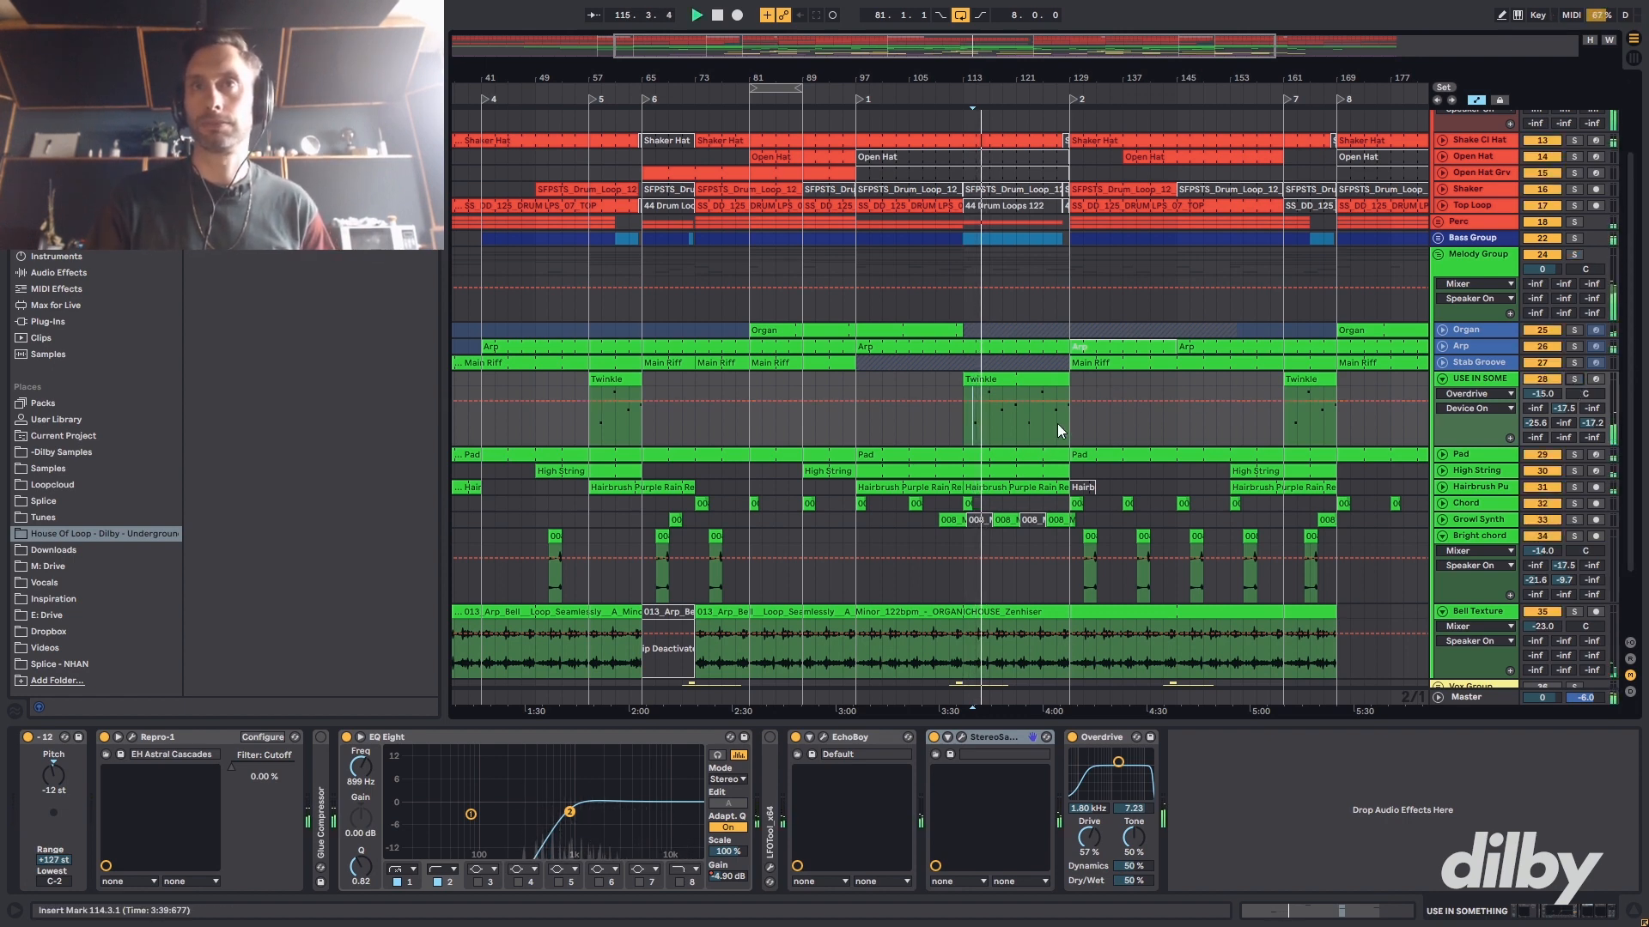
left_click_drag(1136, 46, 1198, 27)
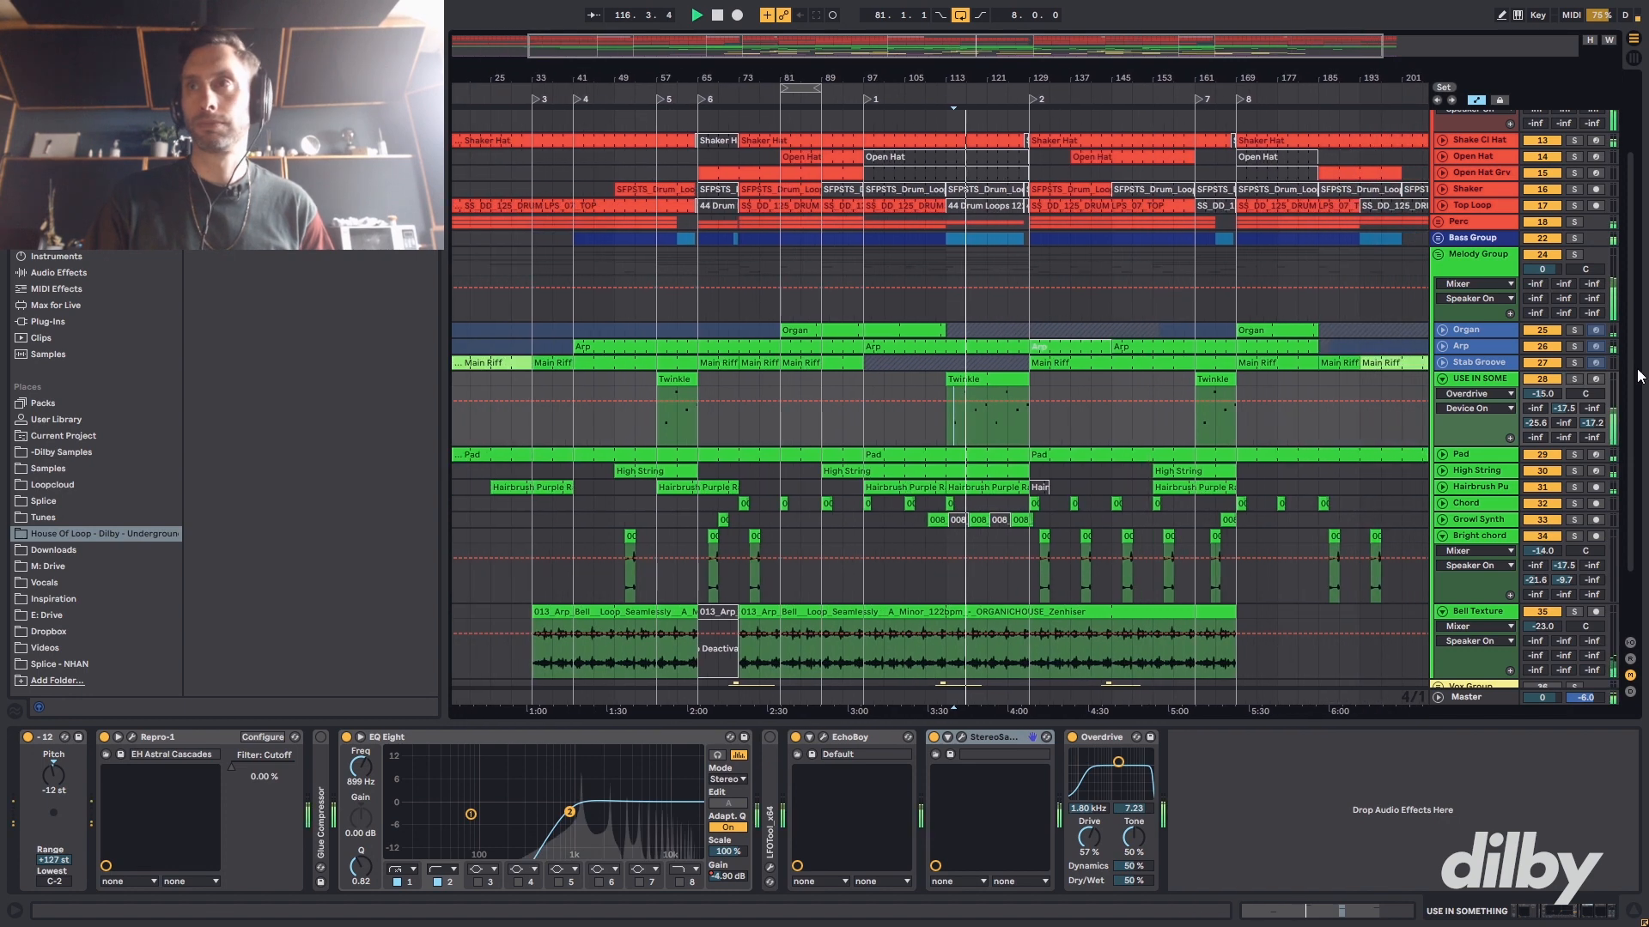
key("space")
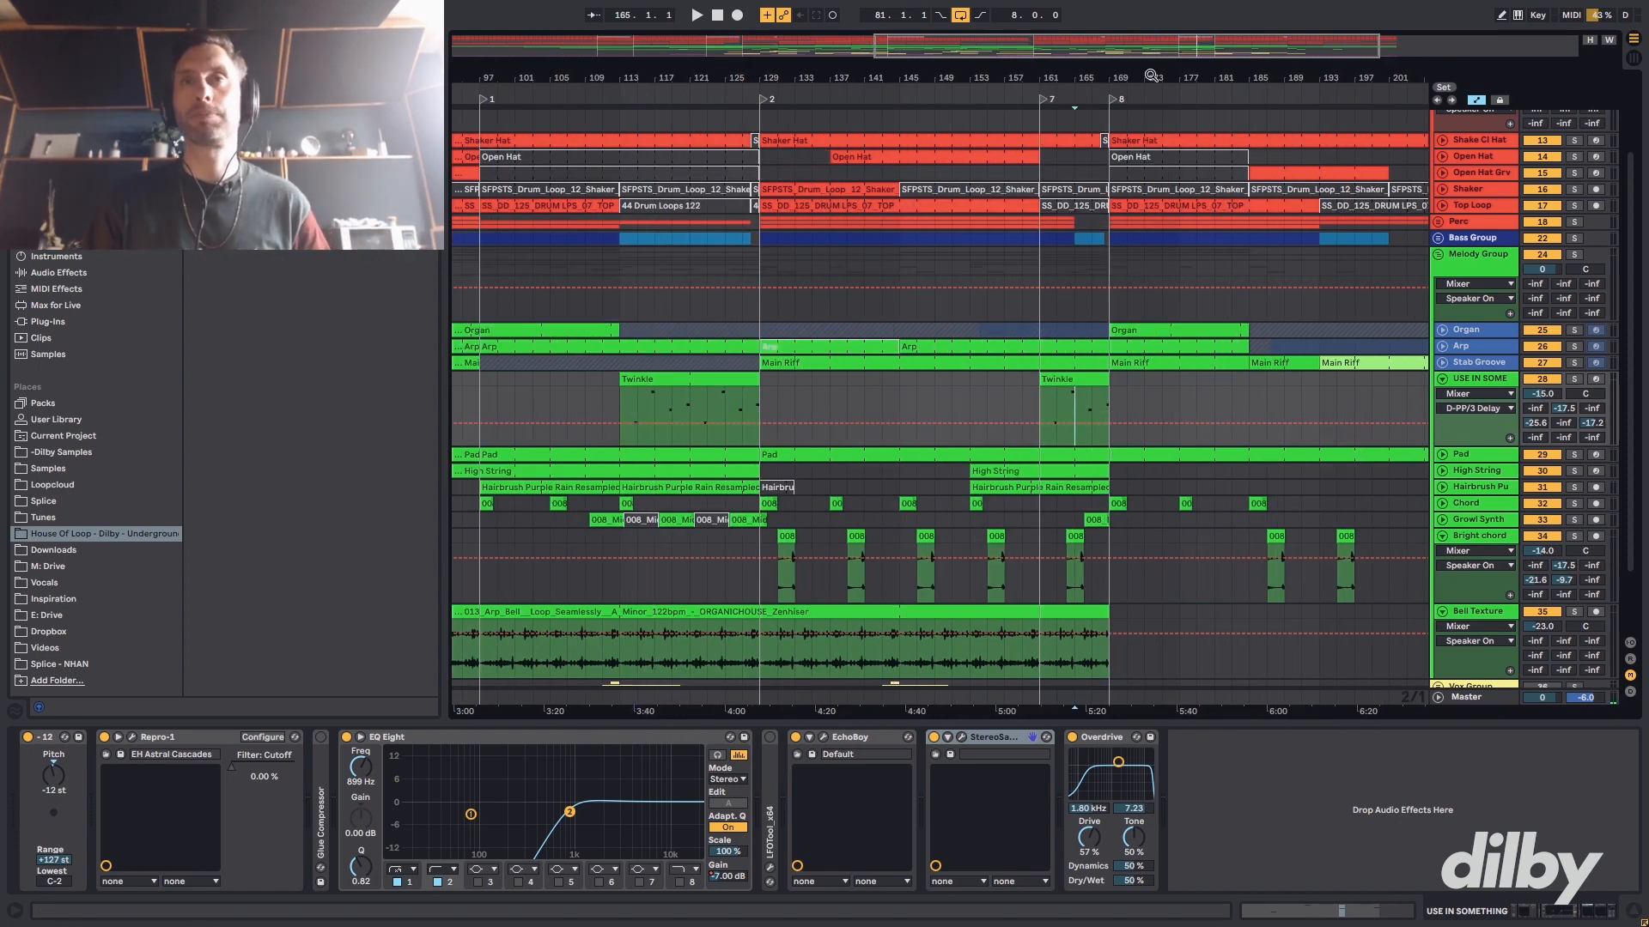
- Freeze and fold the USE IN SOMETHING track, and play the full mix from bar 121
left_click_drag(1164, 57, 1163, 20)
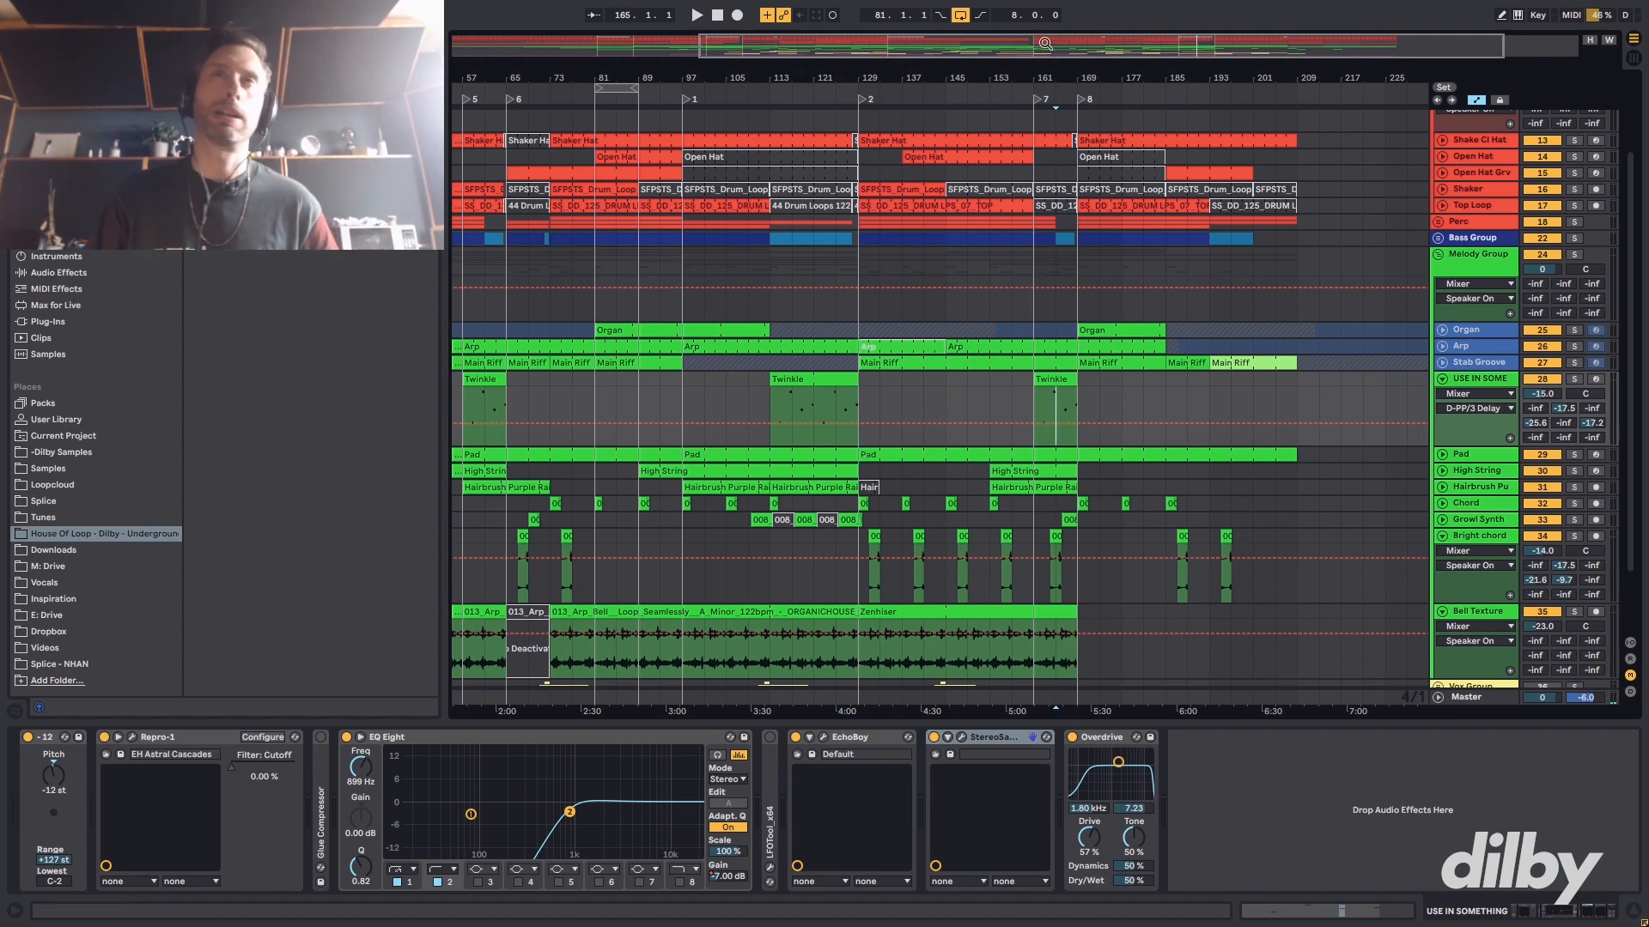
left_click_drag(1053, 48, 947, 21)
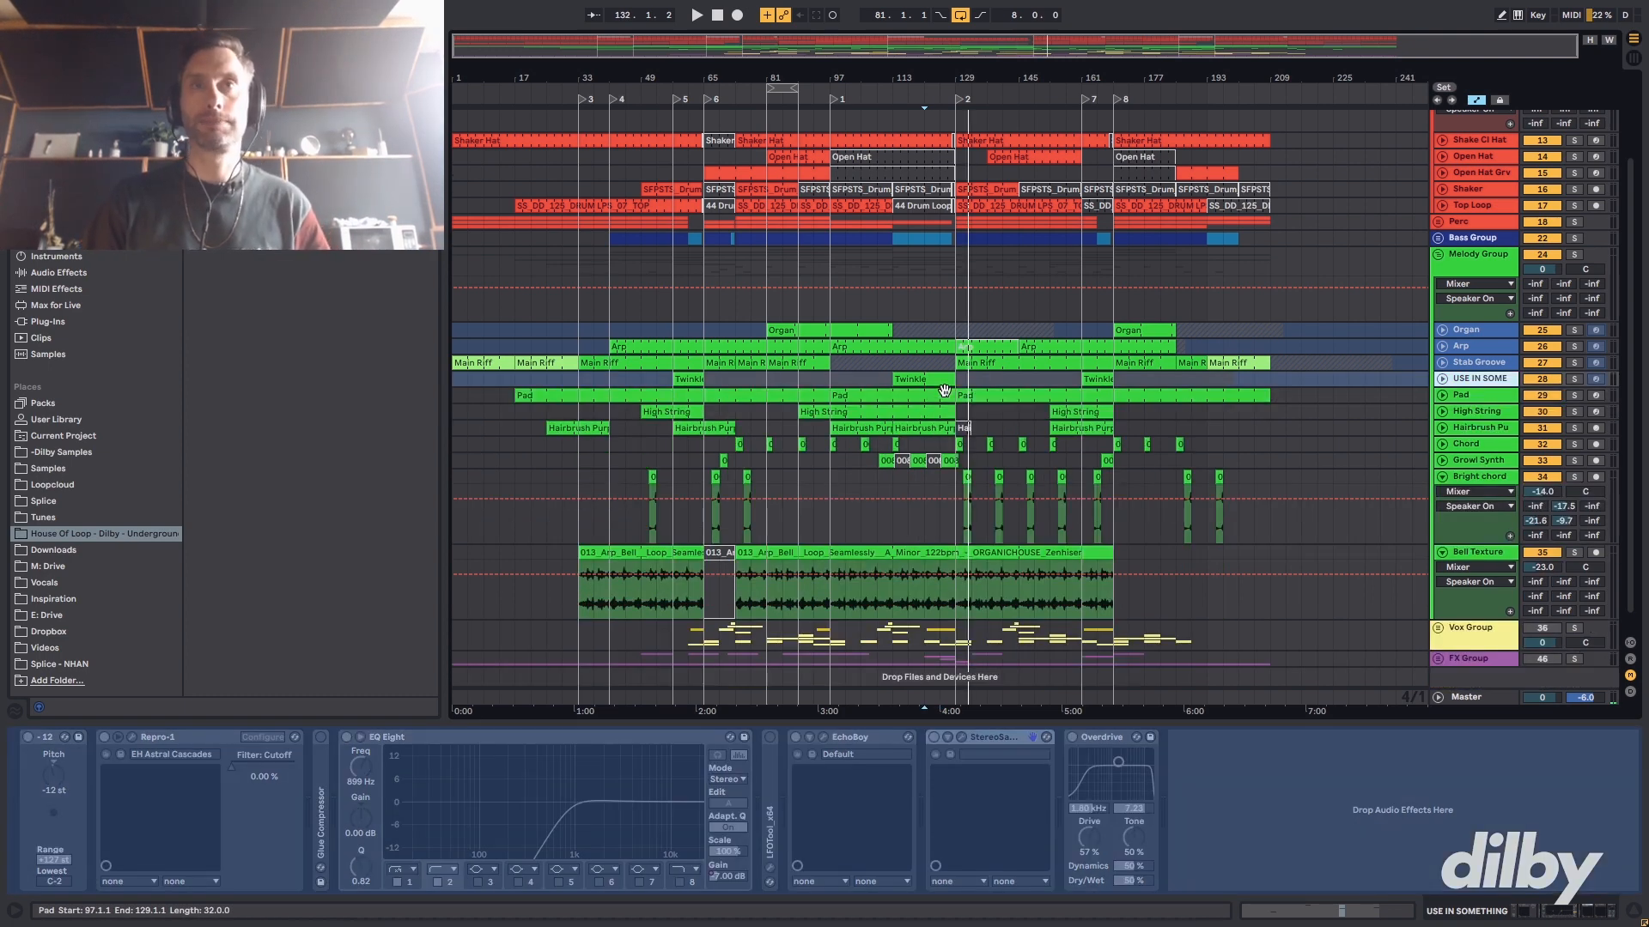
key("space")
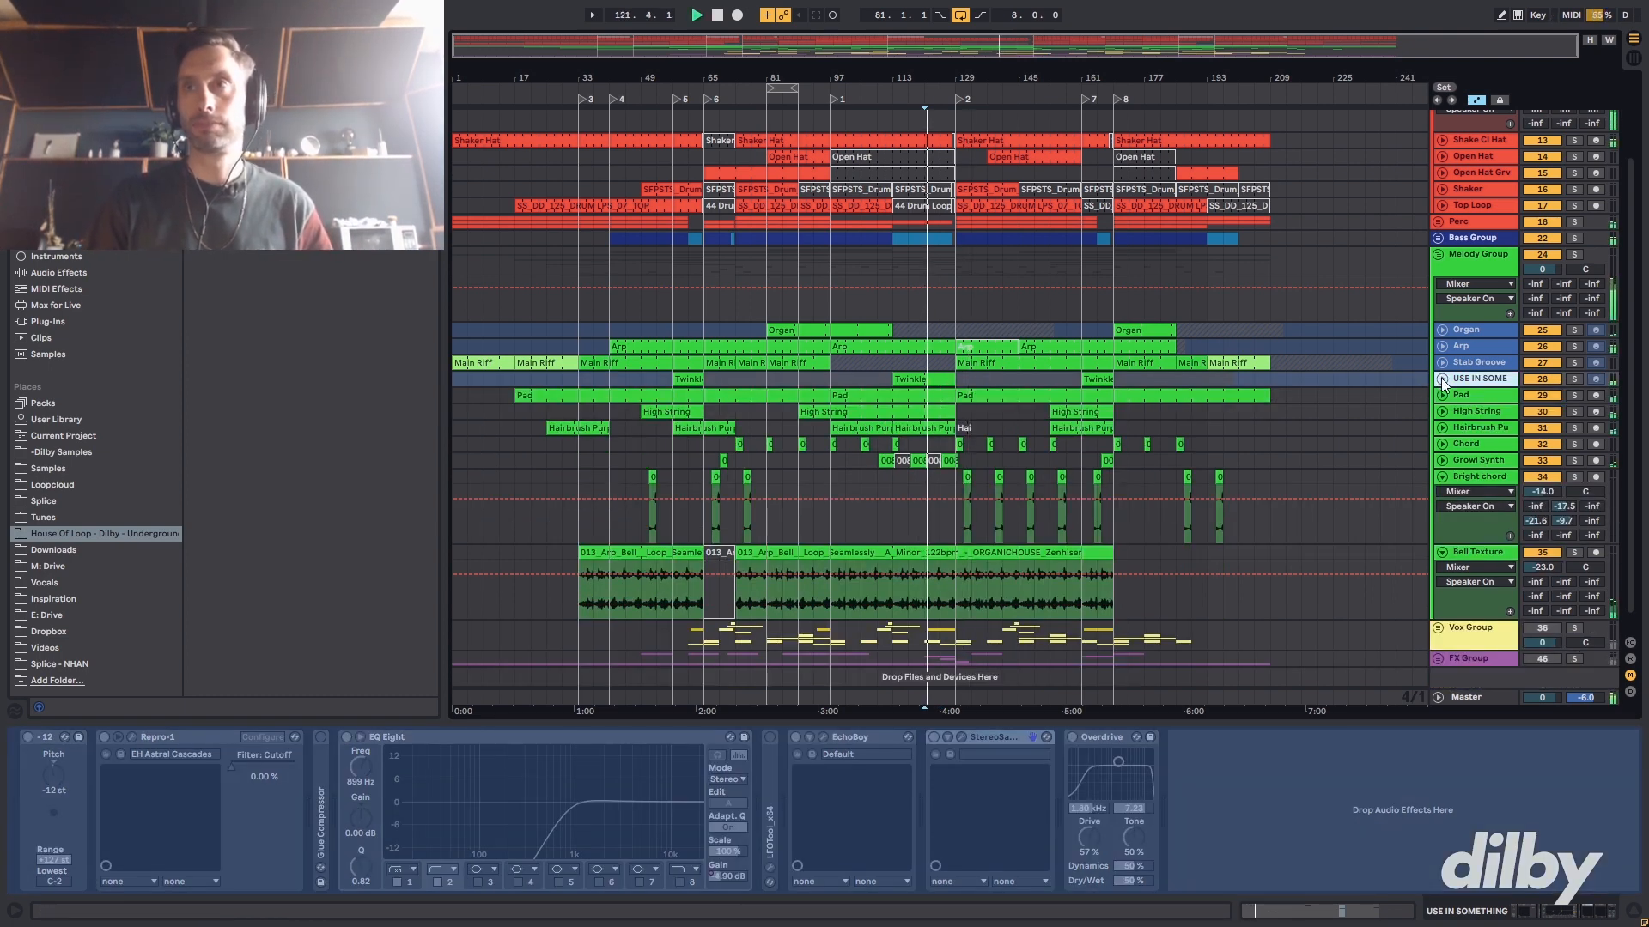
- Fold the Melody Group, unfold the Vox Group, and place the insert marker at 137.1.1
left_click(1442, 381)
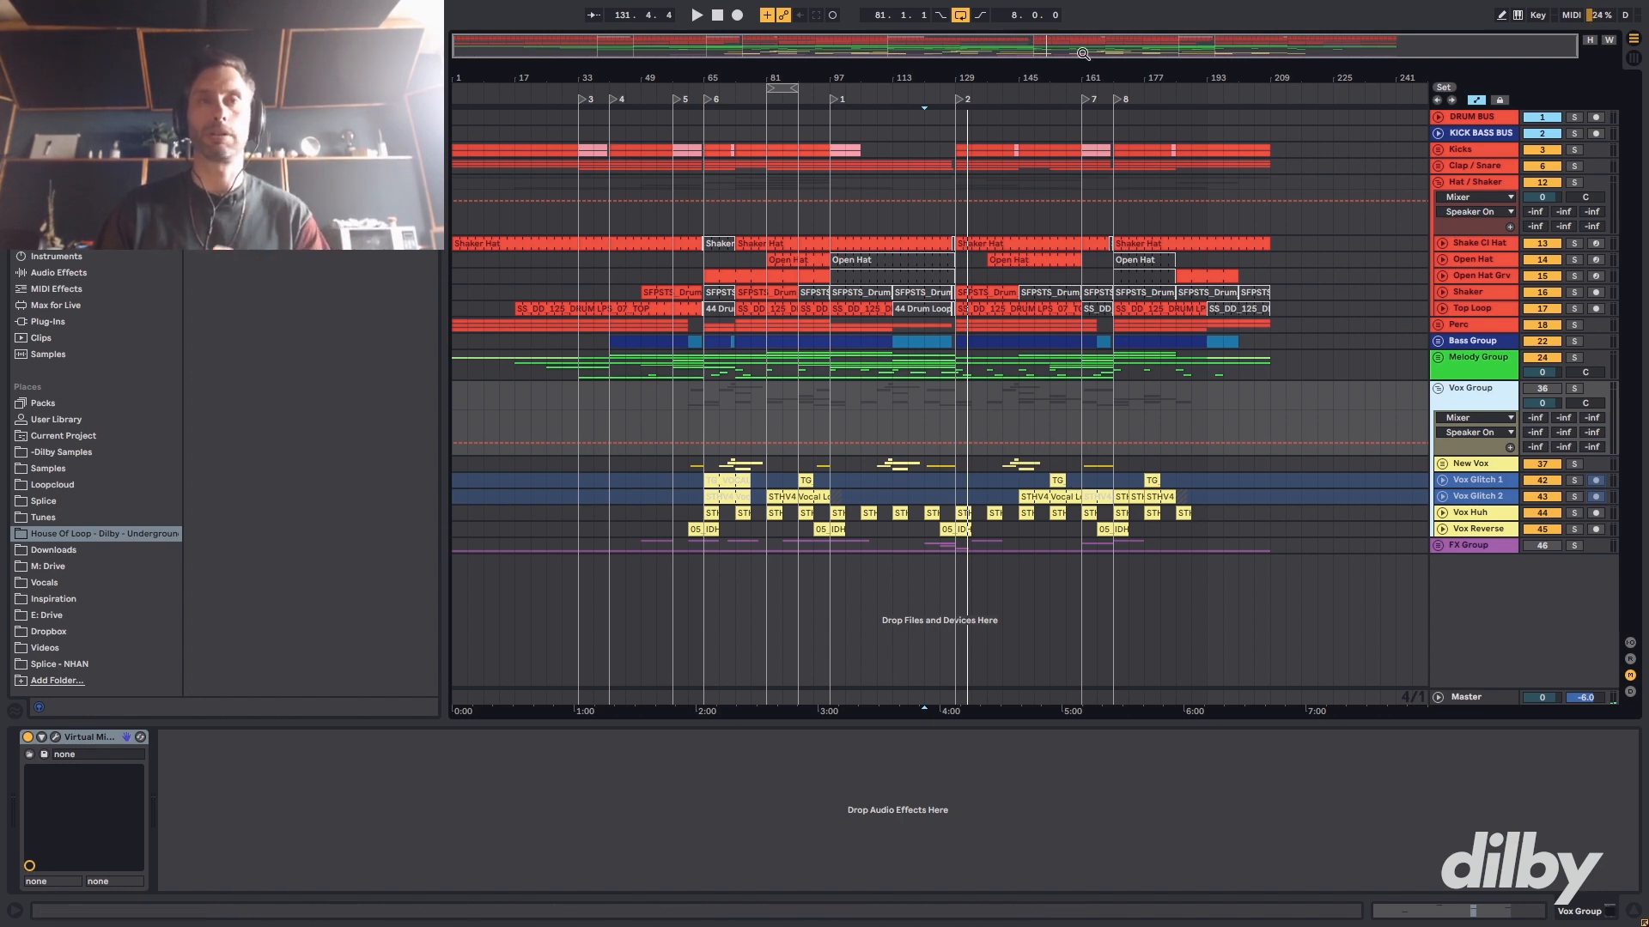
left_click_drag(1083, 53, 1062, 84)
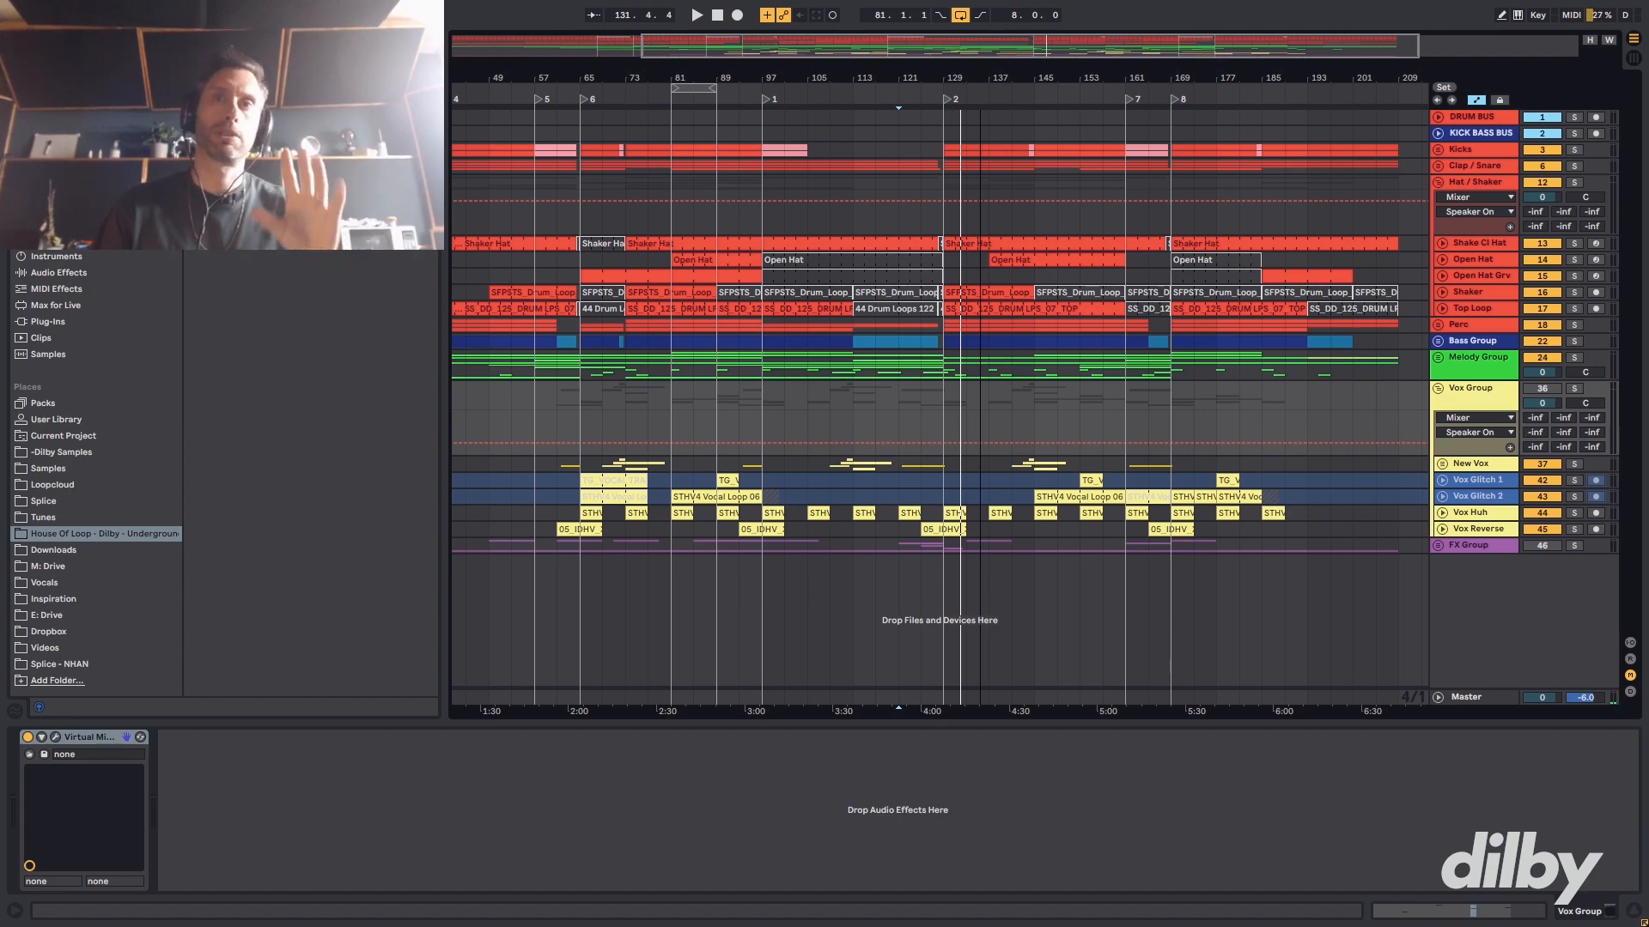
scroll(981, 402, "up", 4)
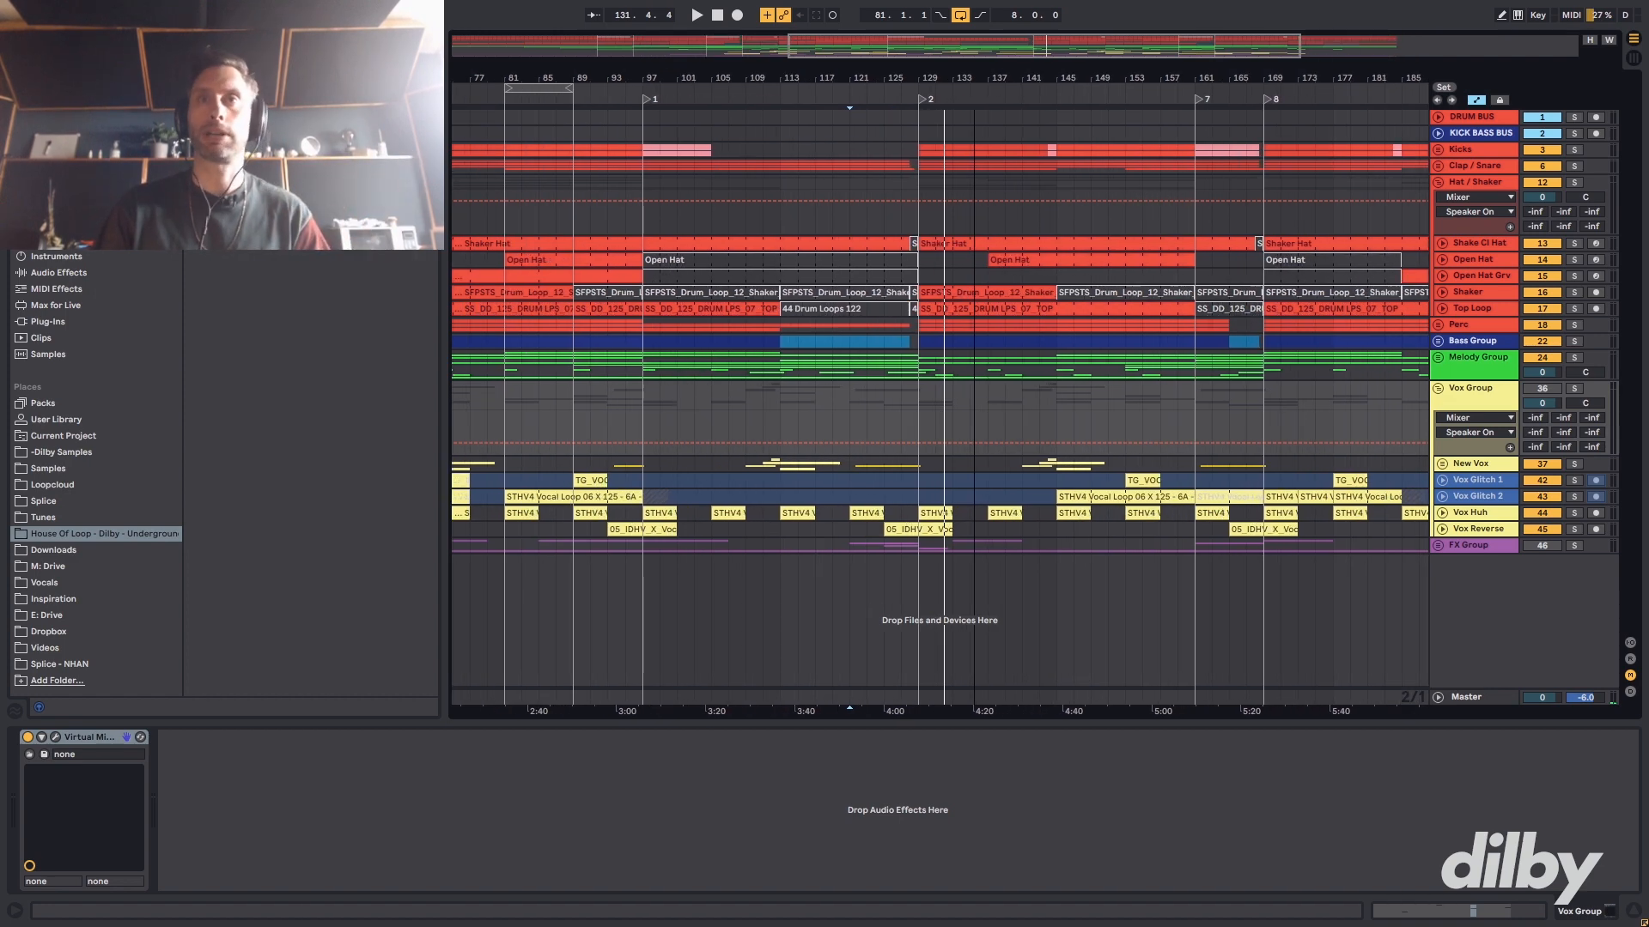
left_click(980, 402)
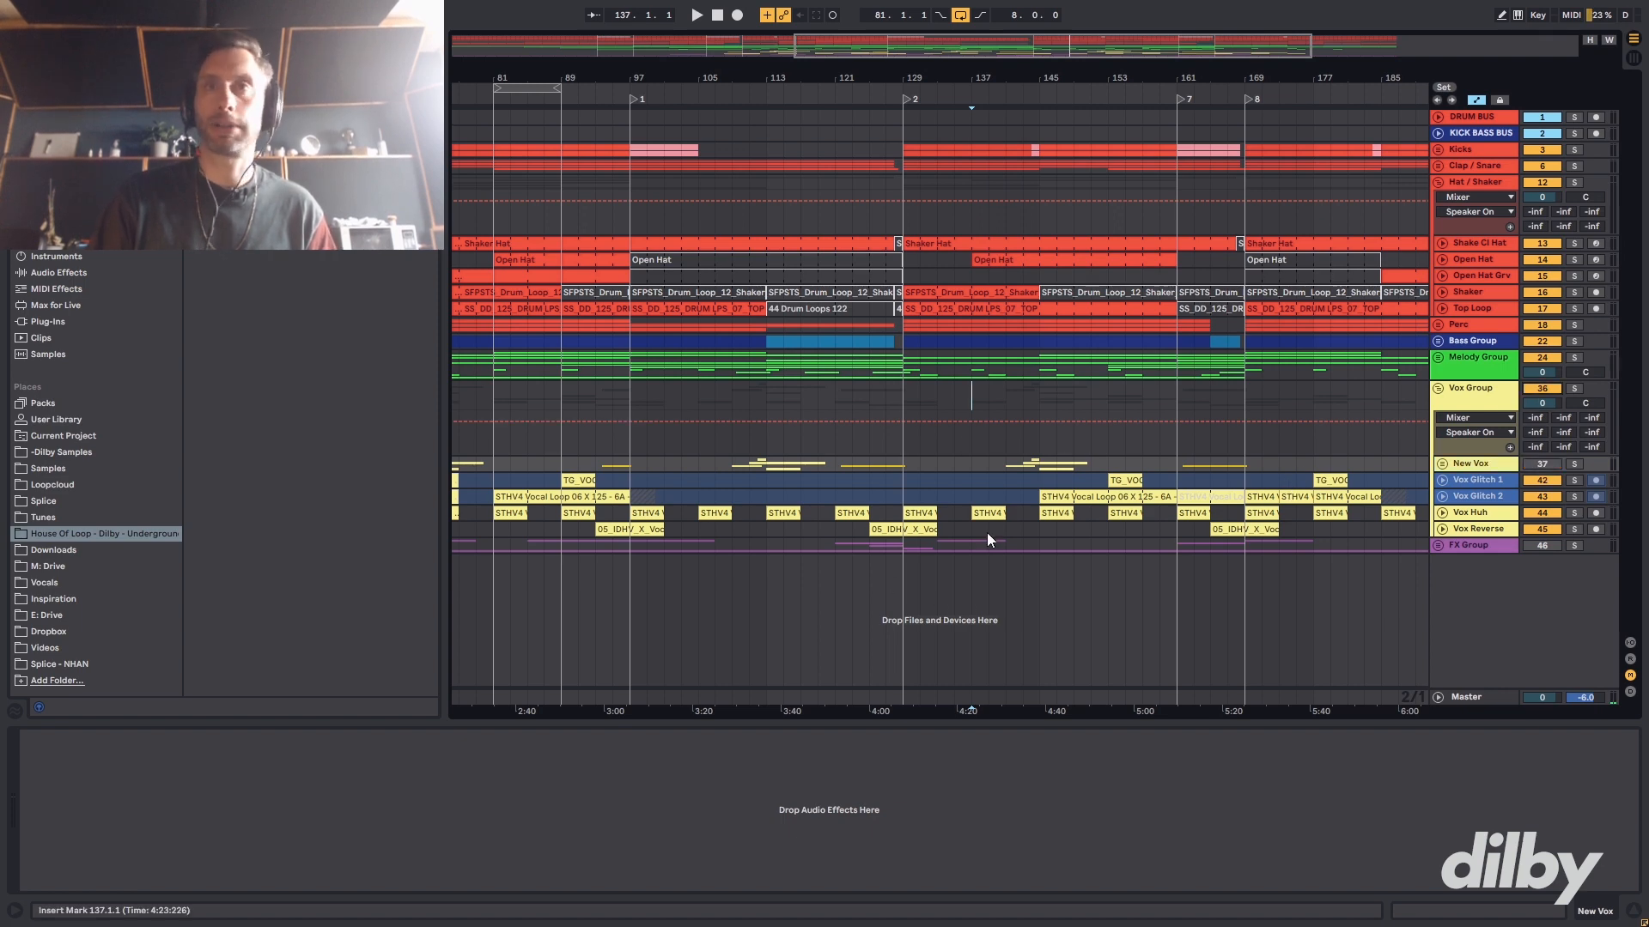
- Solo the Vox Glitch 1 track and play its vocal clip from 153.1.1
left_click(1116, 483)
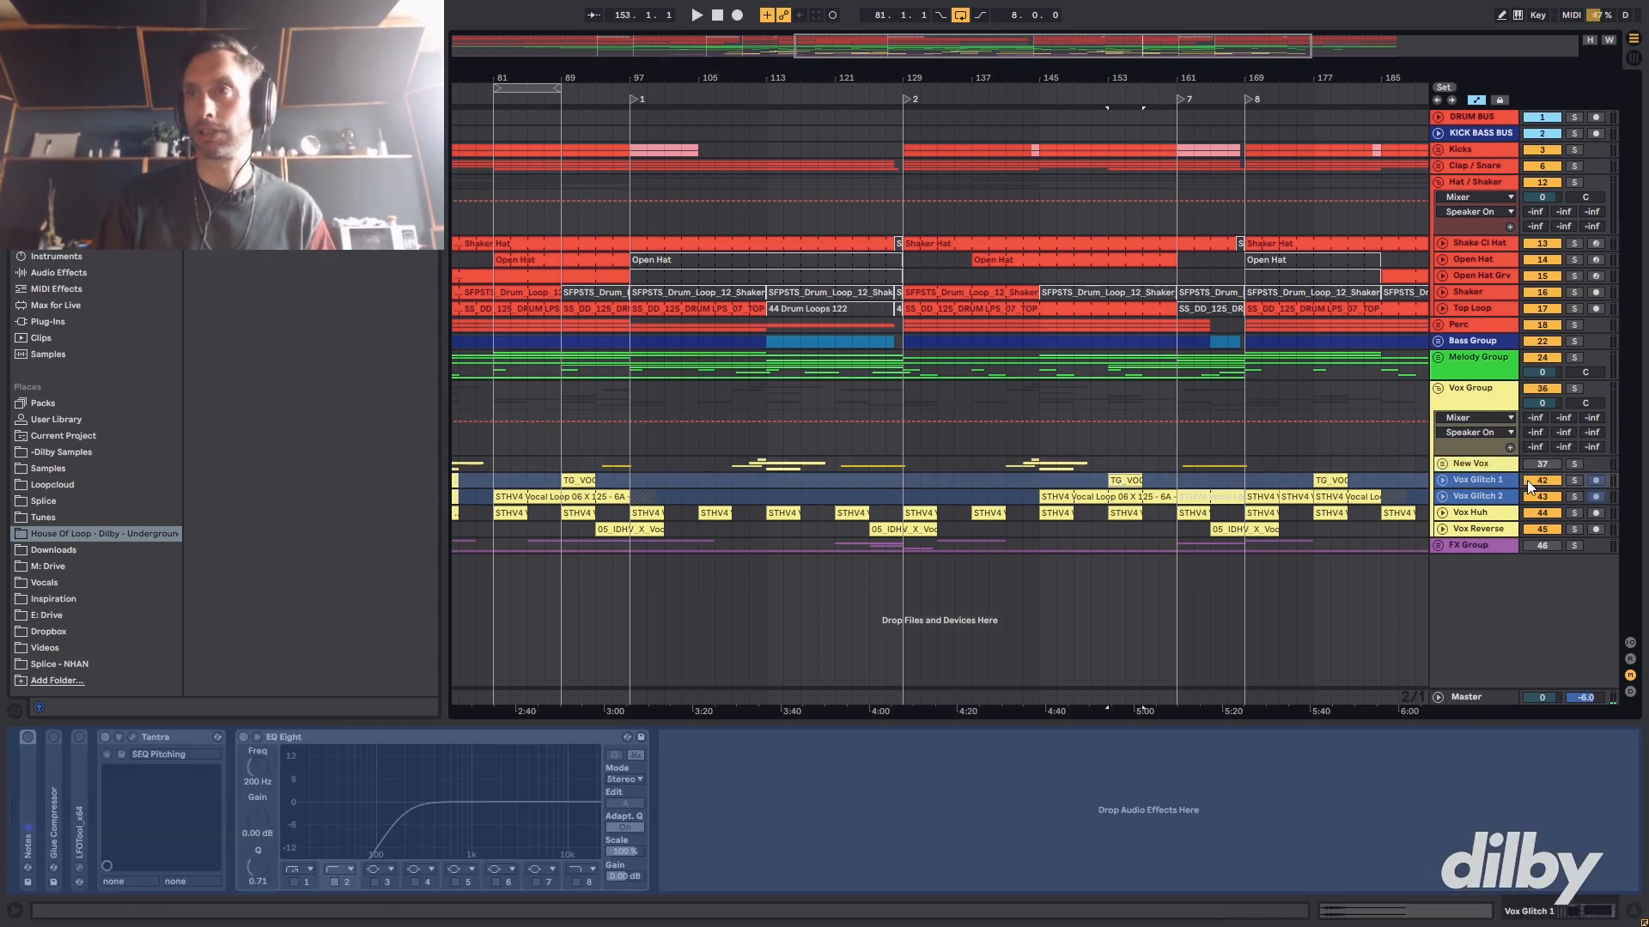
left_click(1573, 480)
key("space")
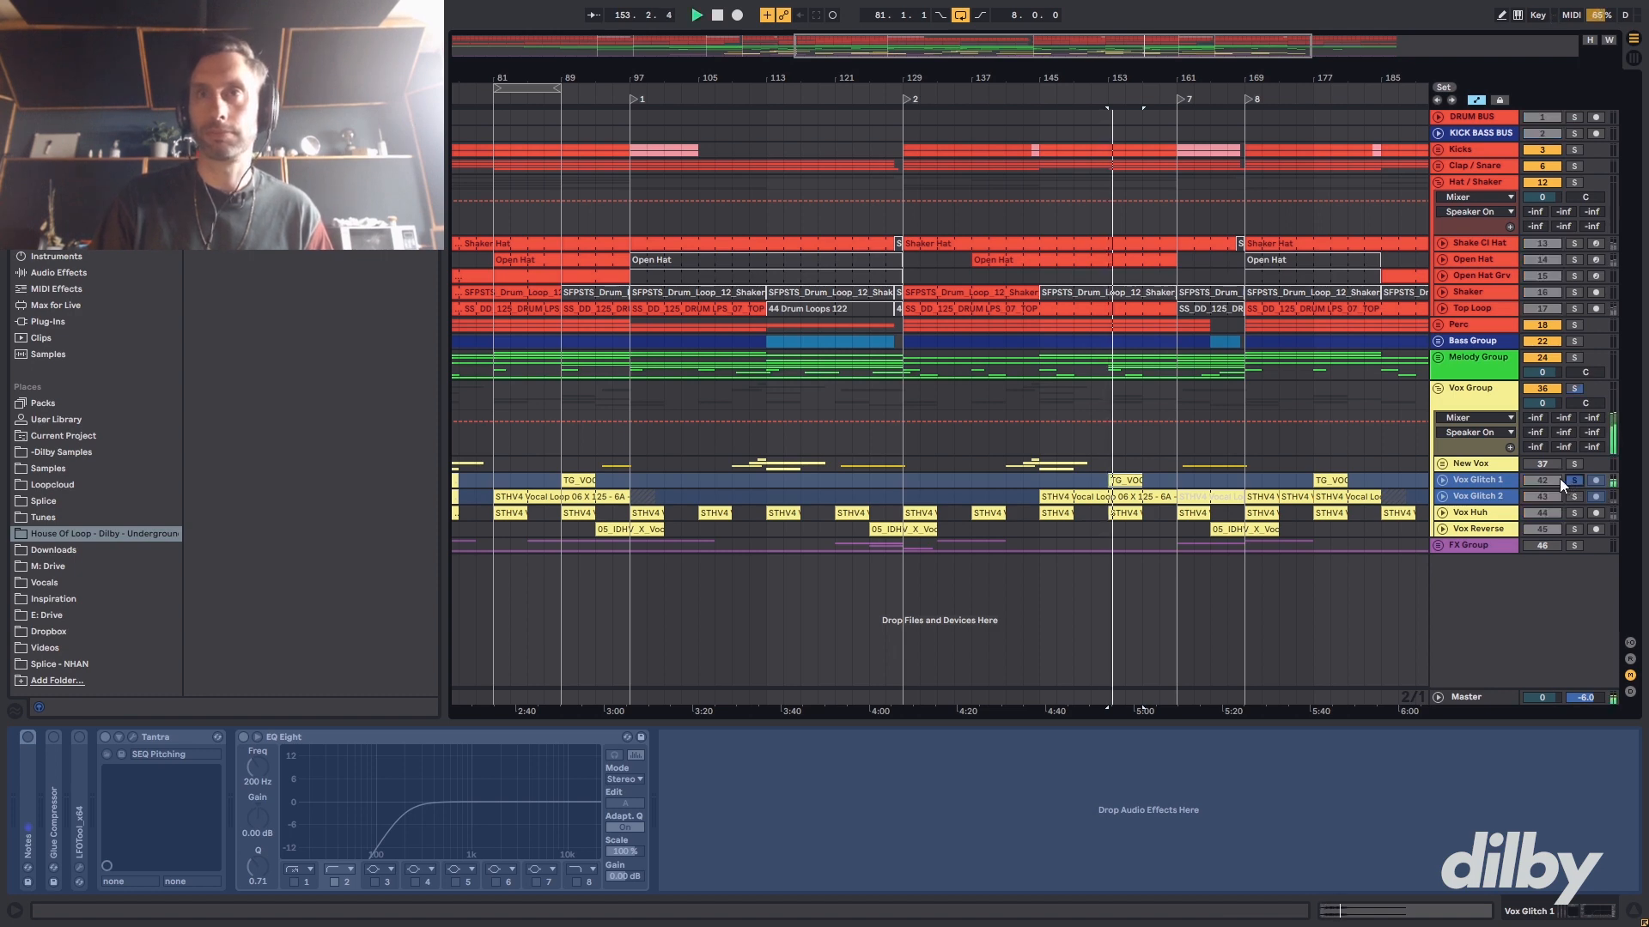
double_click(1127, 481)
key("space")
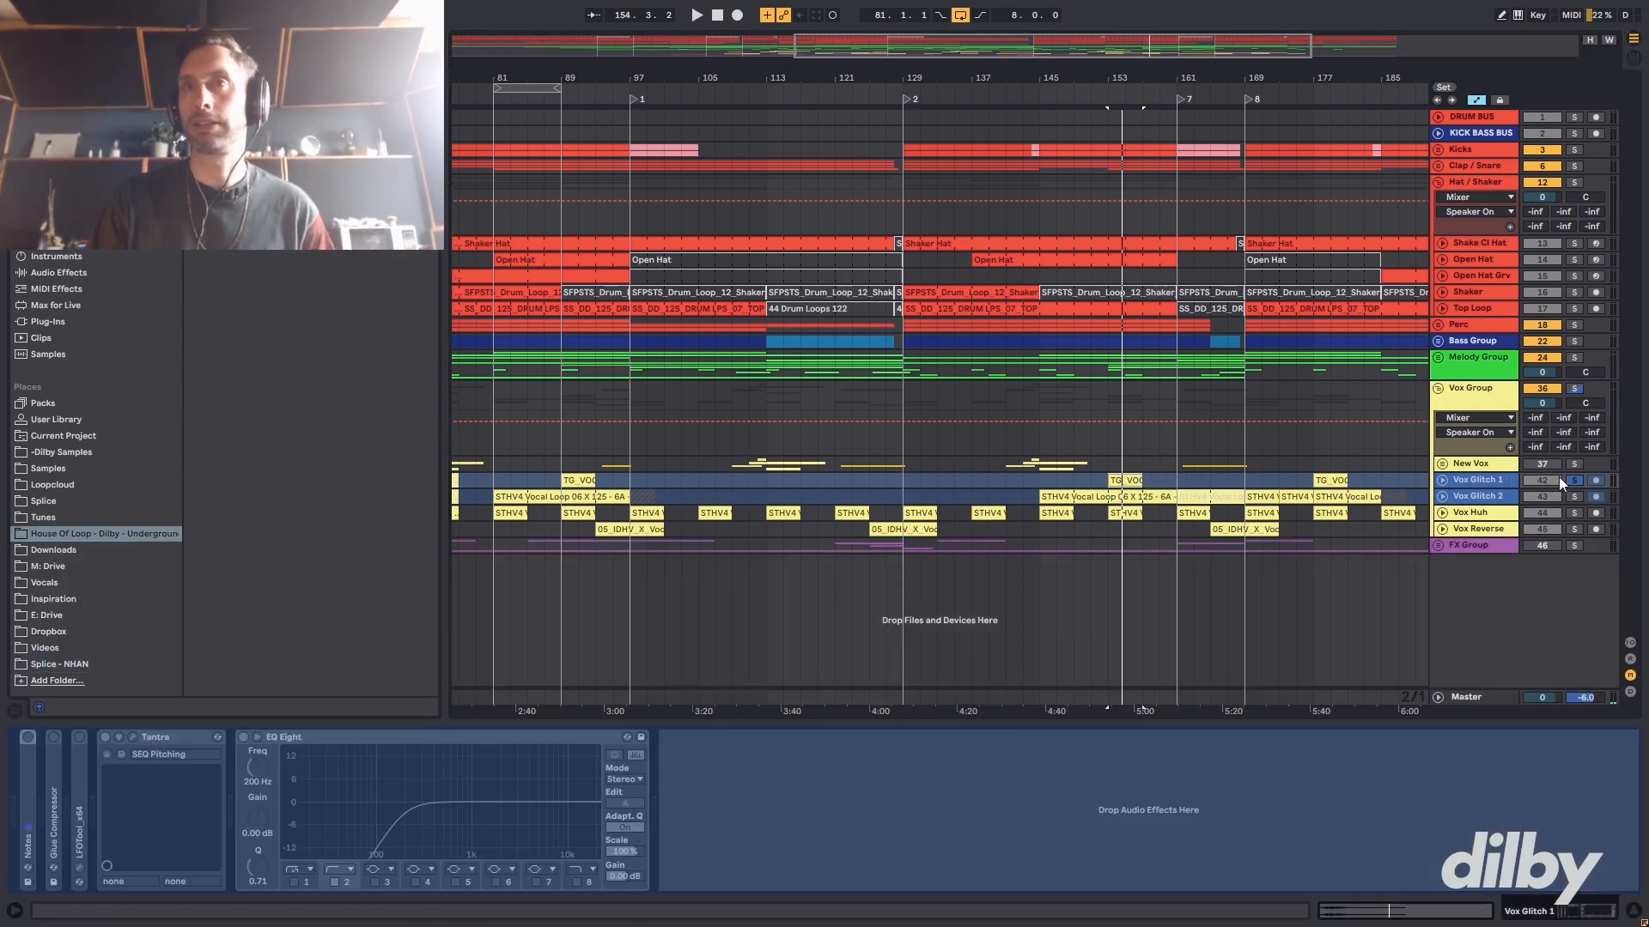
key("space")
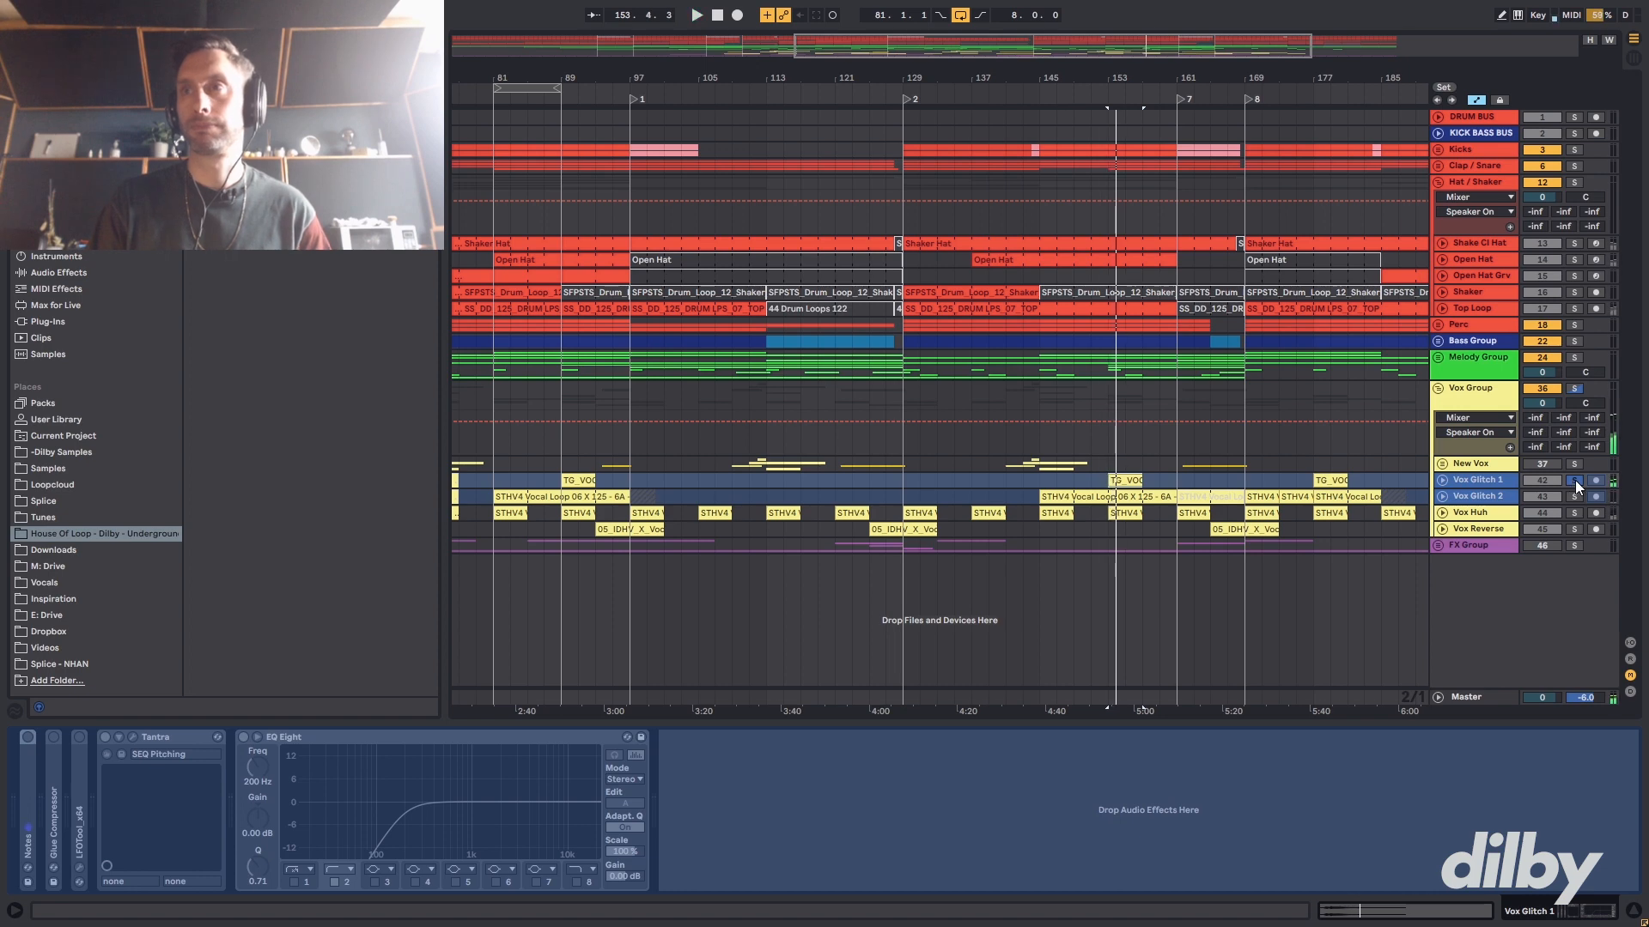
- Unsolo Vox Glitch 1, deactivate Vox Glitch 2, Vox Huh and Vox Reverse, and play the mix from 151.1.1
left_click(1575, 480)
left_click_drag(1552, 501, 1549, 528)
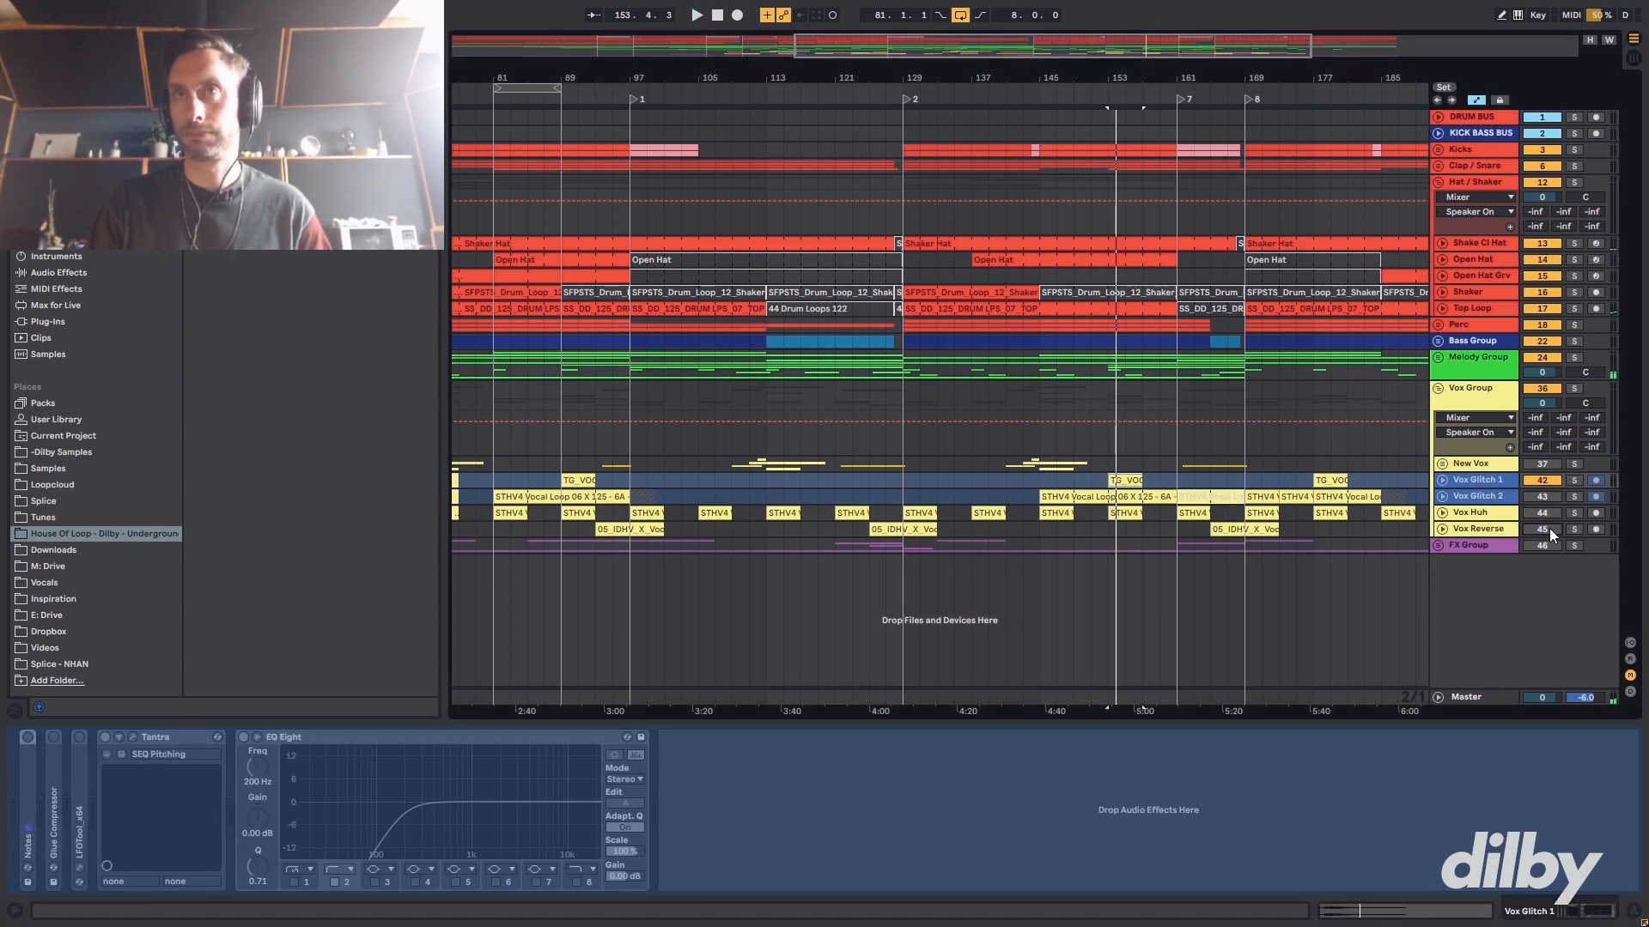
key("space")
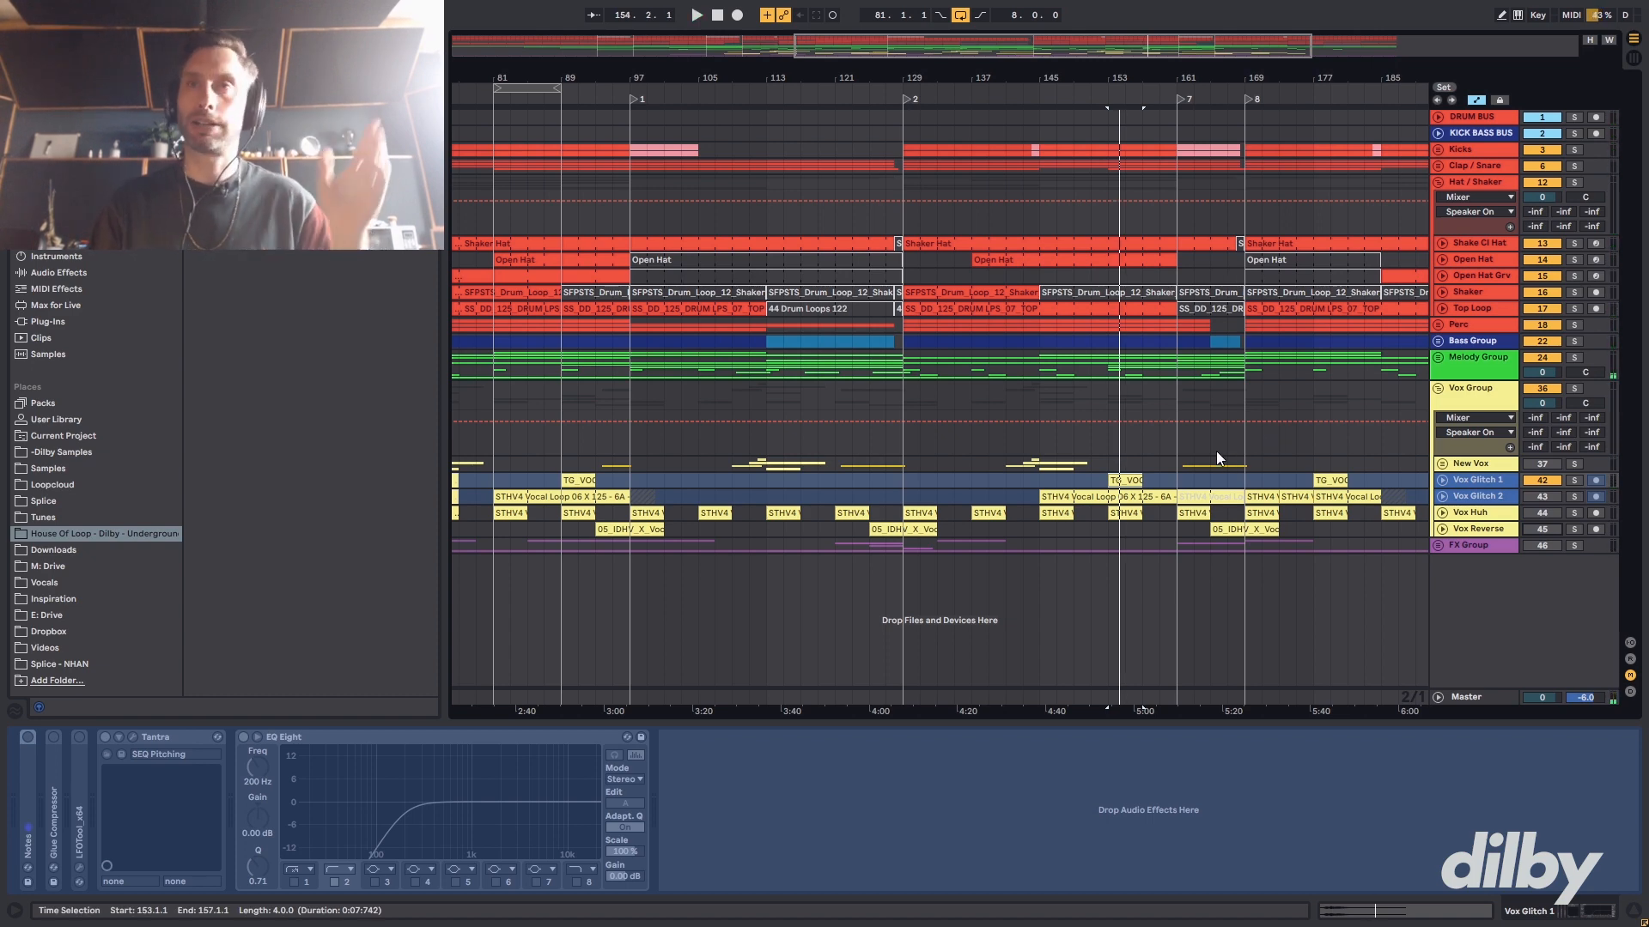
left_click_drag(1215, 43, 1120, 5)
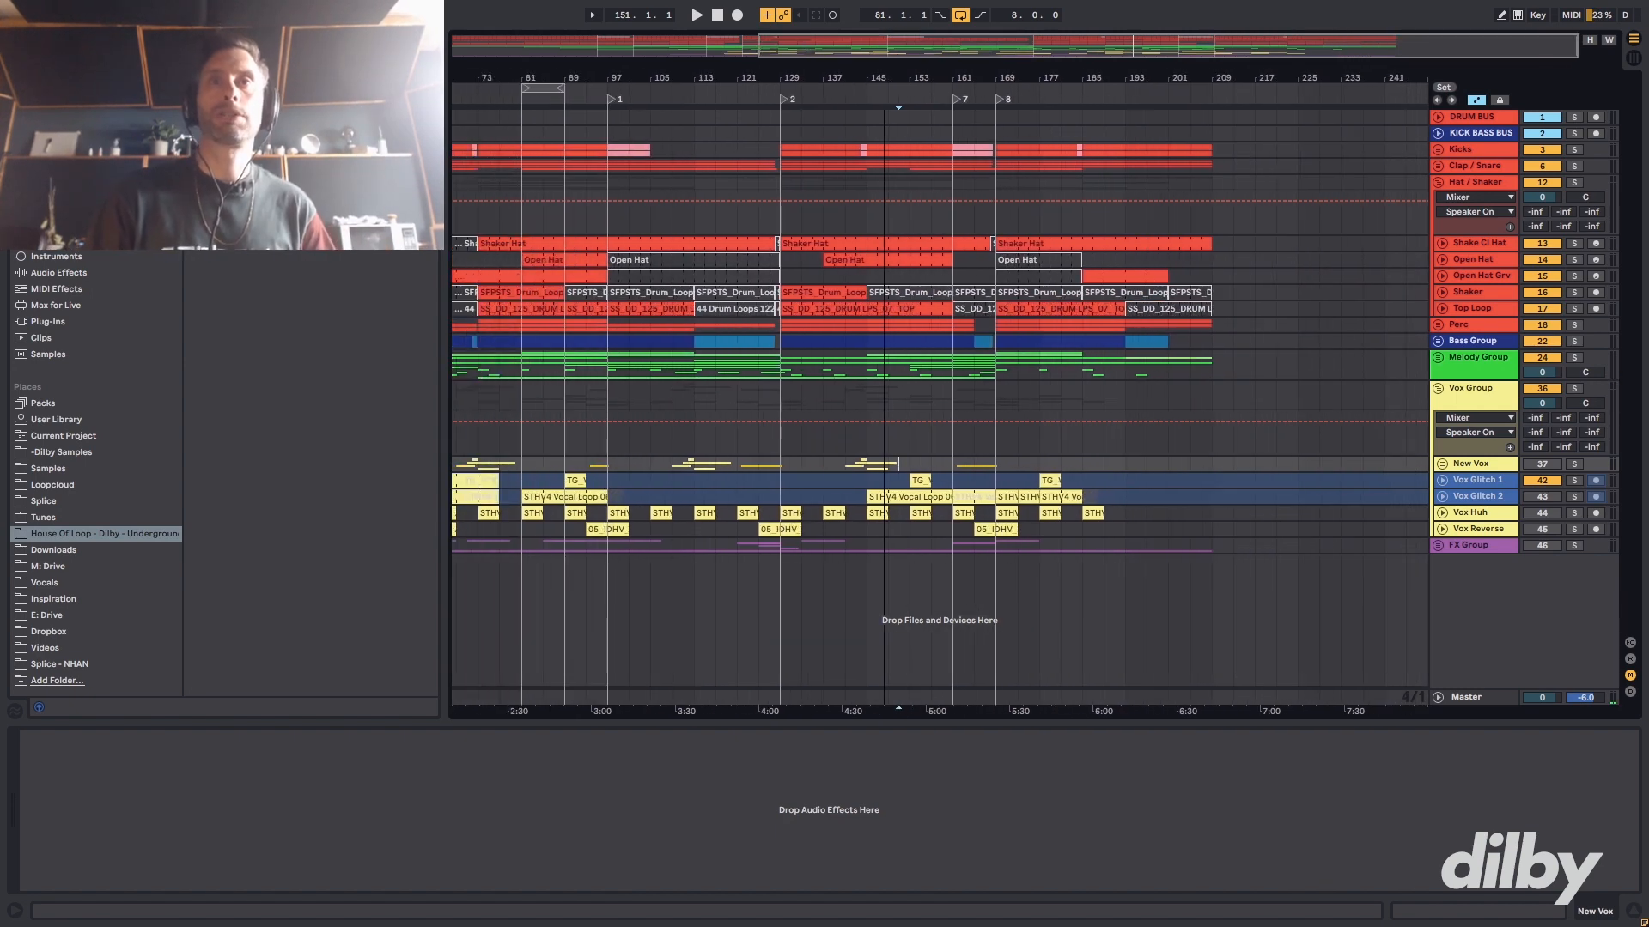
key("space")
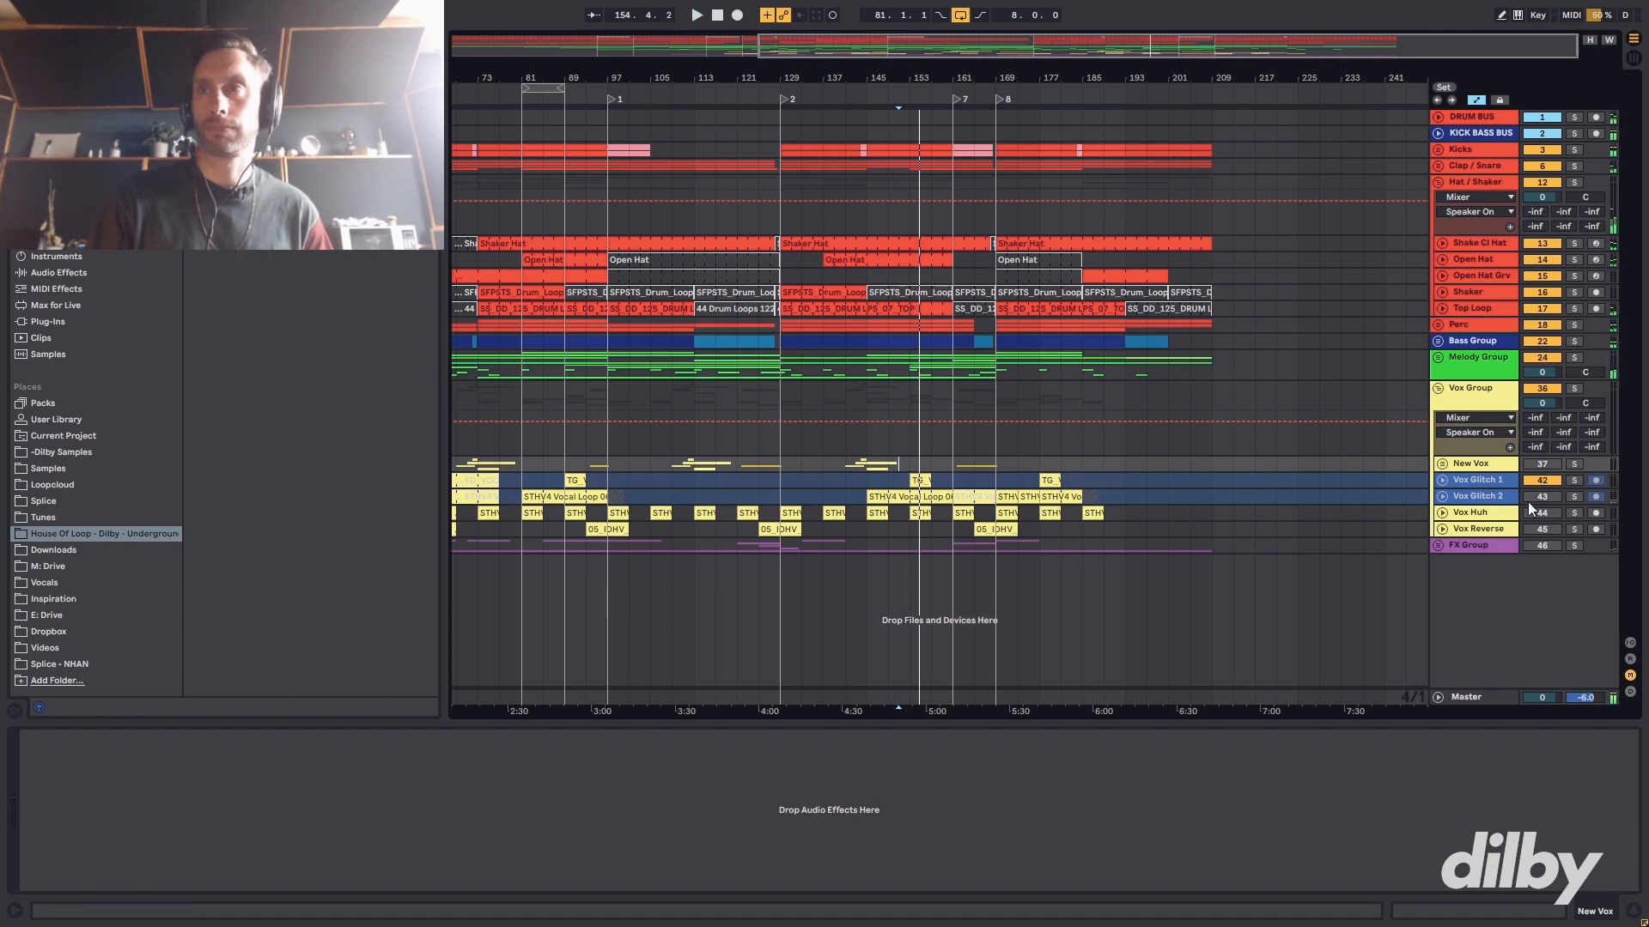
- Solo the Vox Glitch 2 track and play its vocal loop clip from bar 145
left_click(1574, 496)
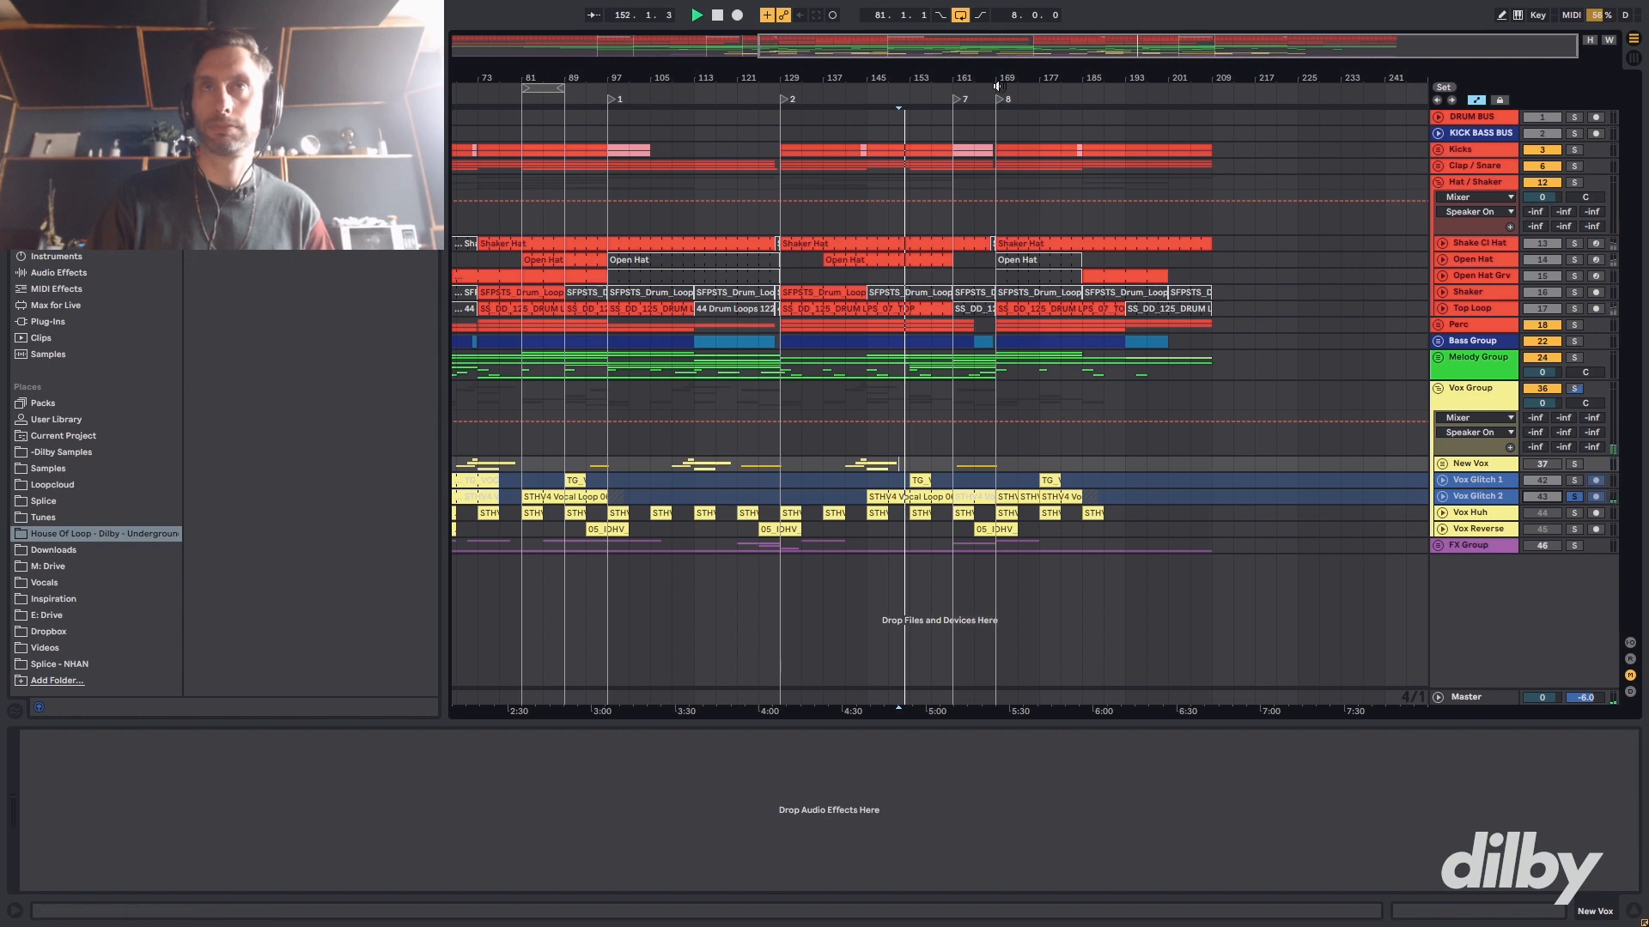
left_click_drag(945, 78, 766, 171)
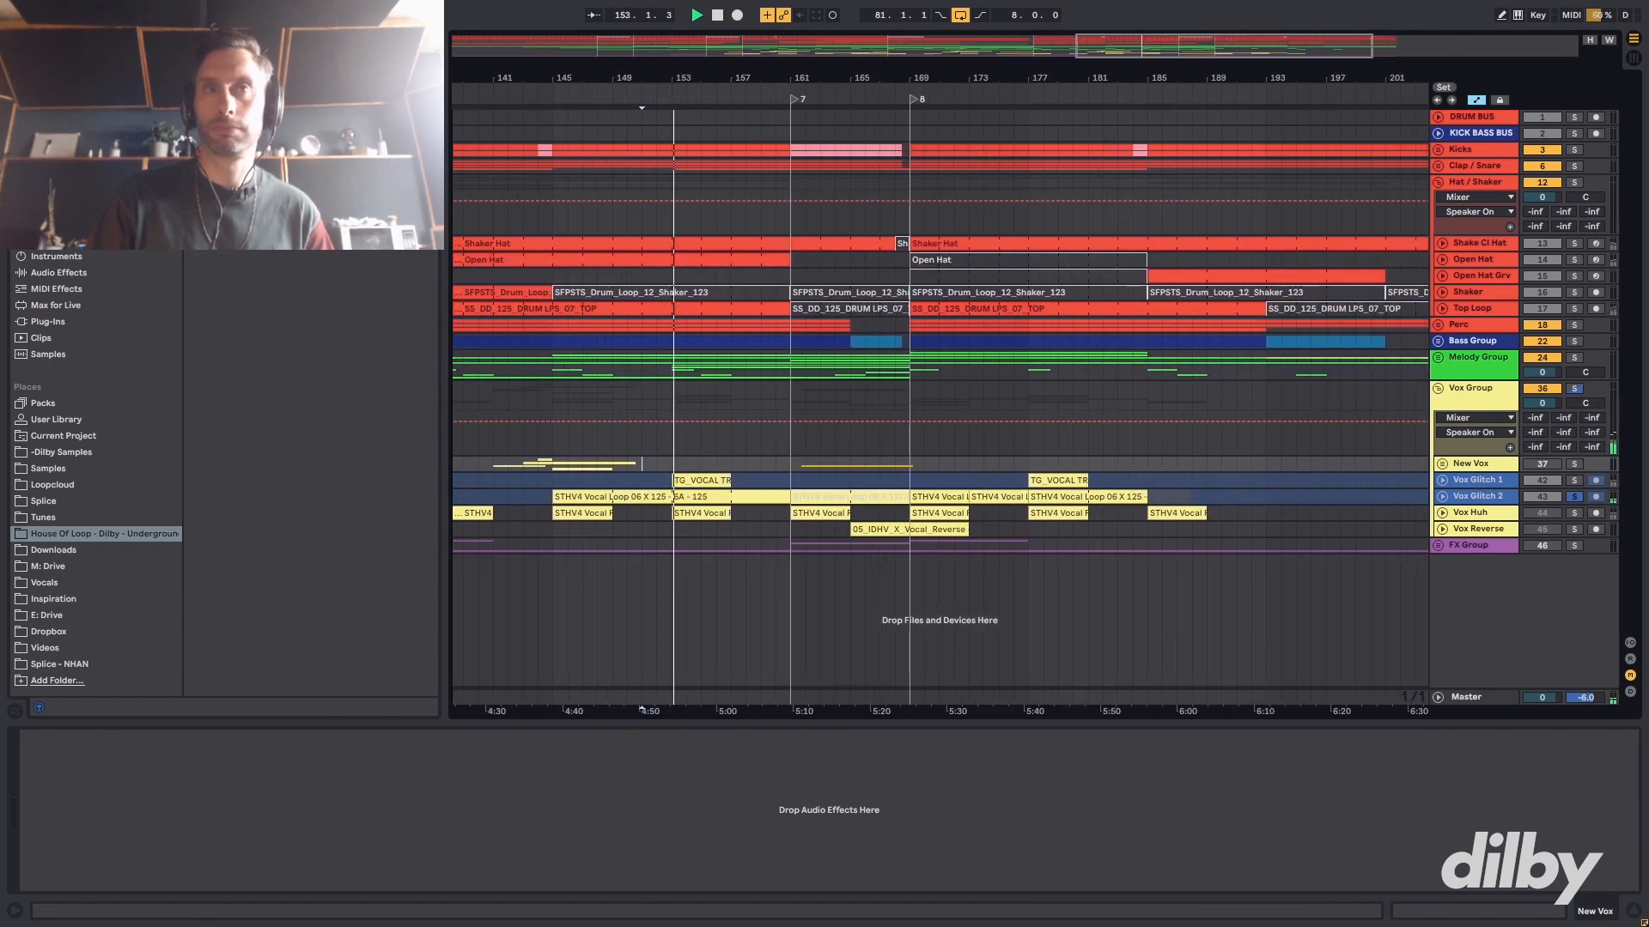
double_click(712, 496)
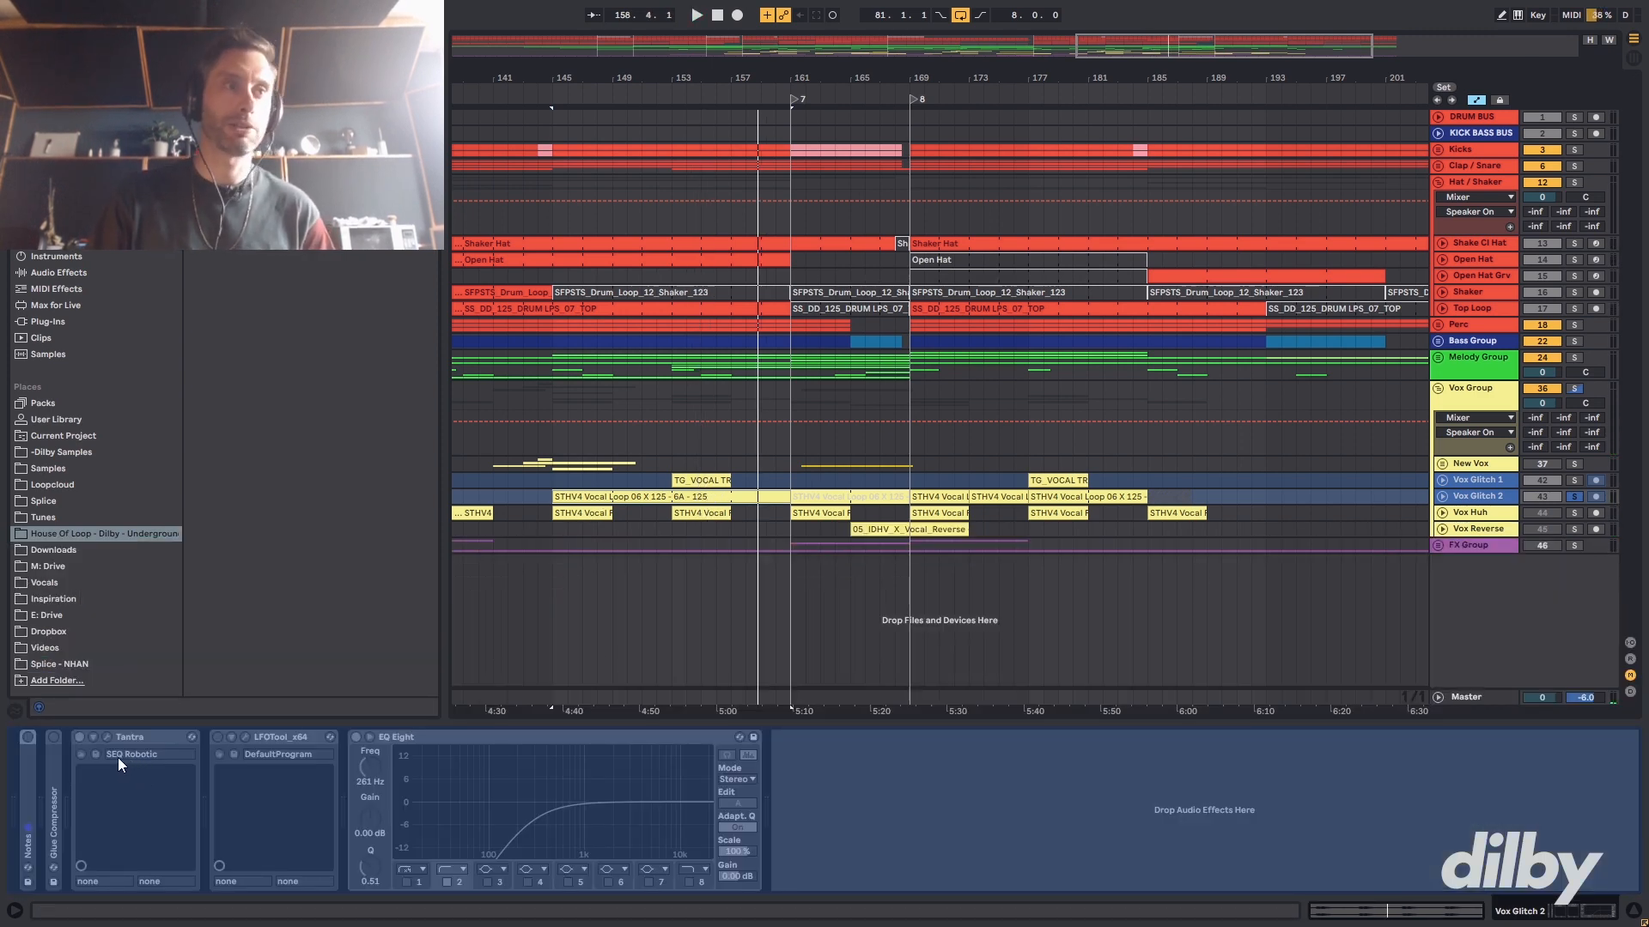
- Compare the device chains of Vox Glitch 1 and Vox Glitch 2, and view their clips across the arrangement
left_click(1491, 480)
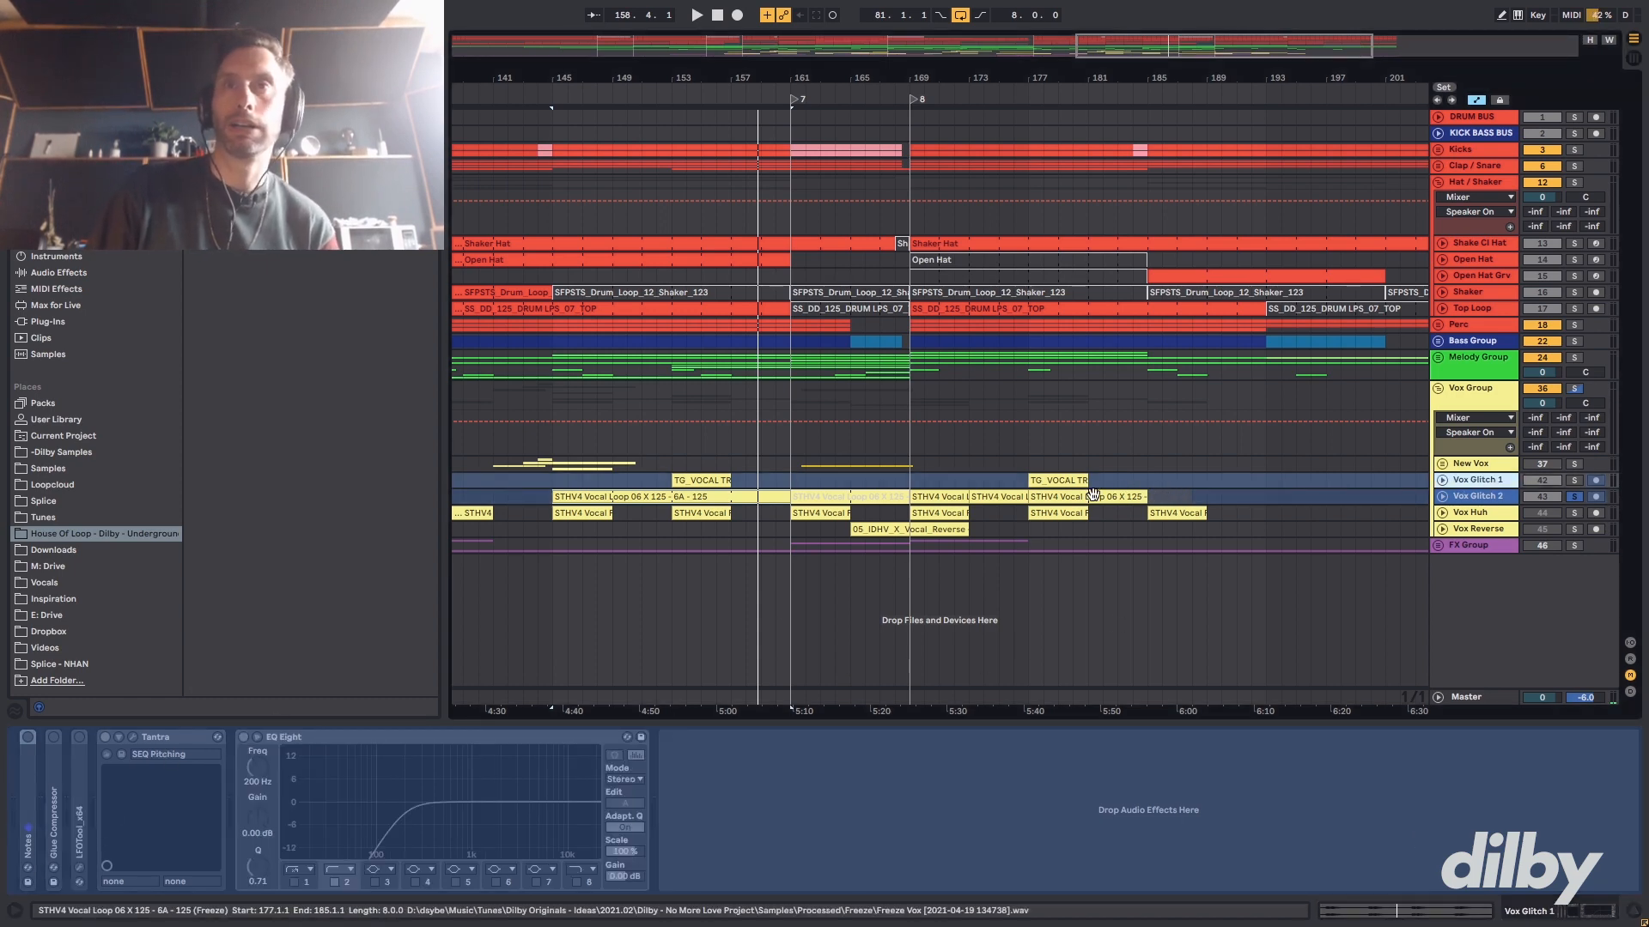
left_click(587, 496)
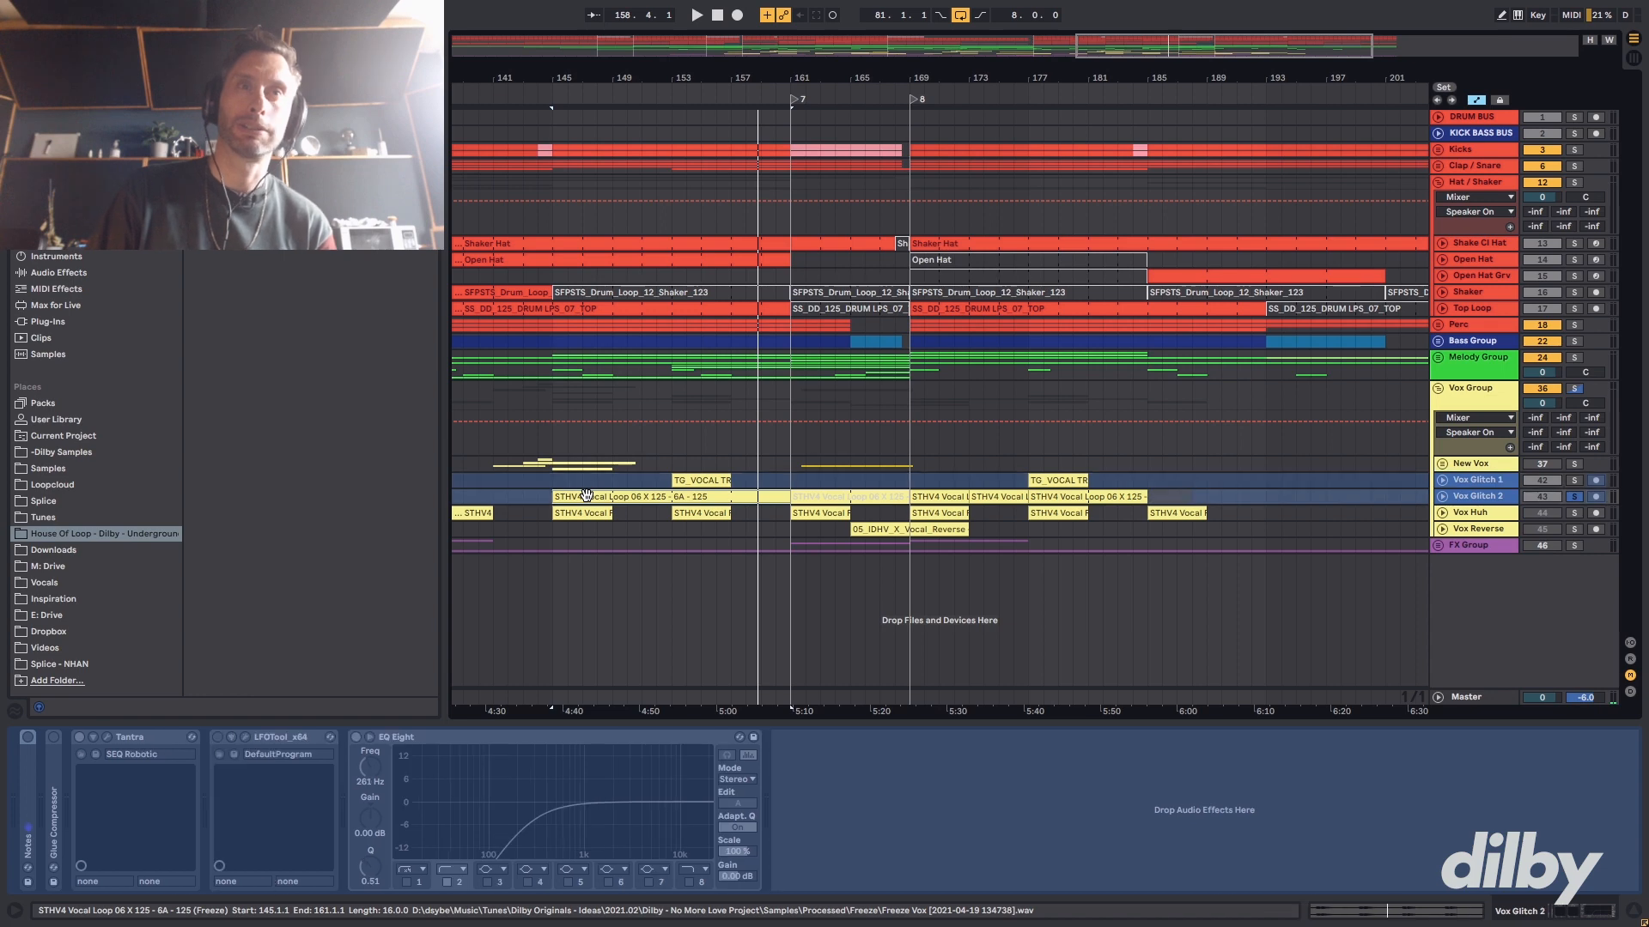
left_click_drag(1239, 36, 1223, 47)
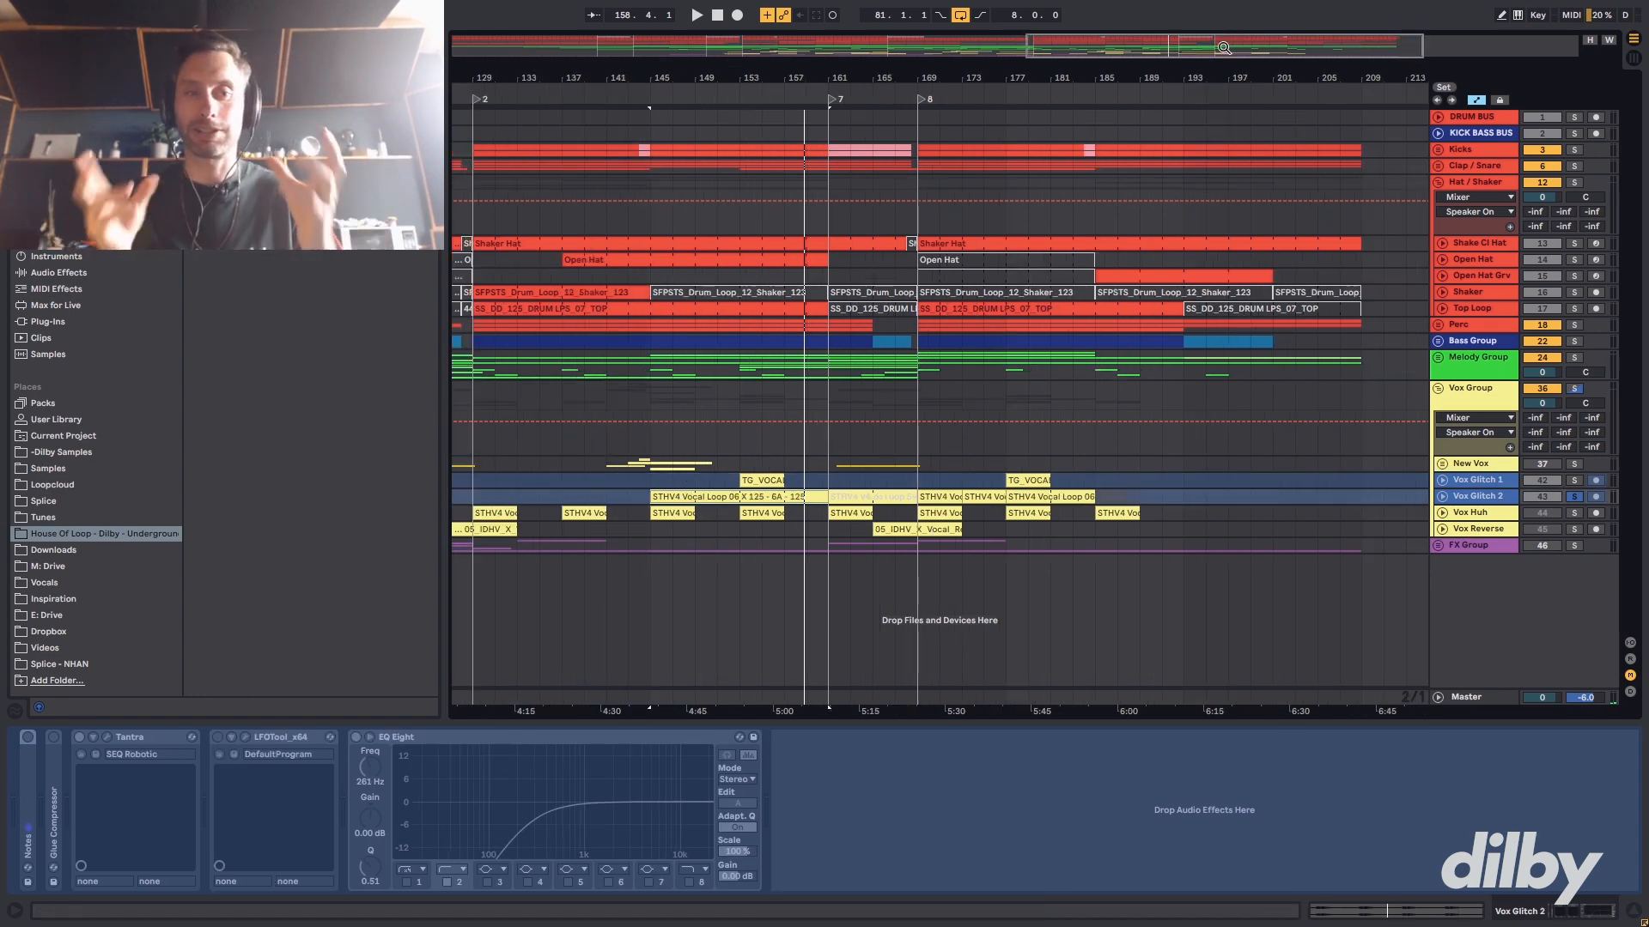
left_click_drag(1224, 48, 1214, 49)
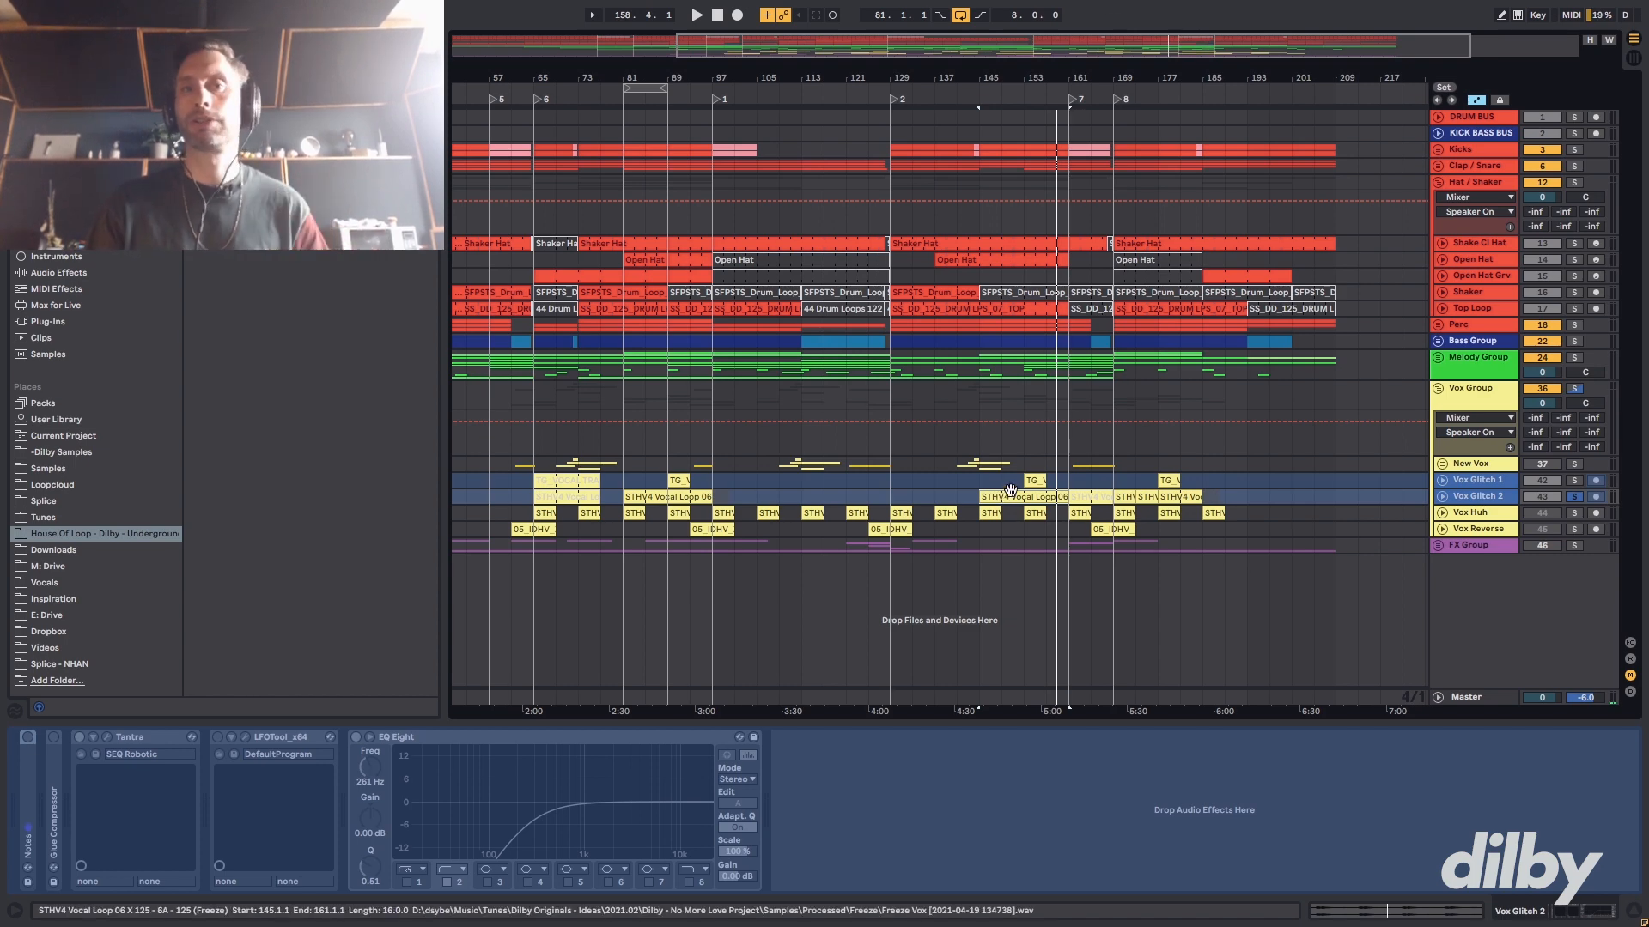
- Solo the Vox Huh track, play its clip from 145.1.1, and open that clip's sample view
left_click(1477, 513)
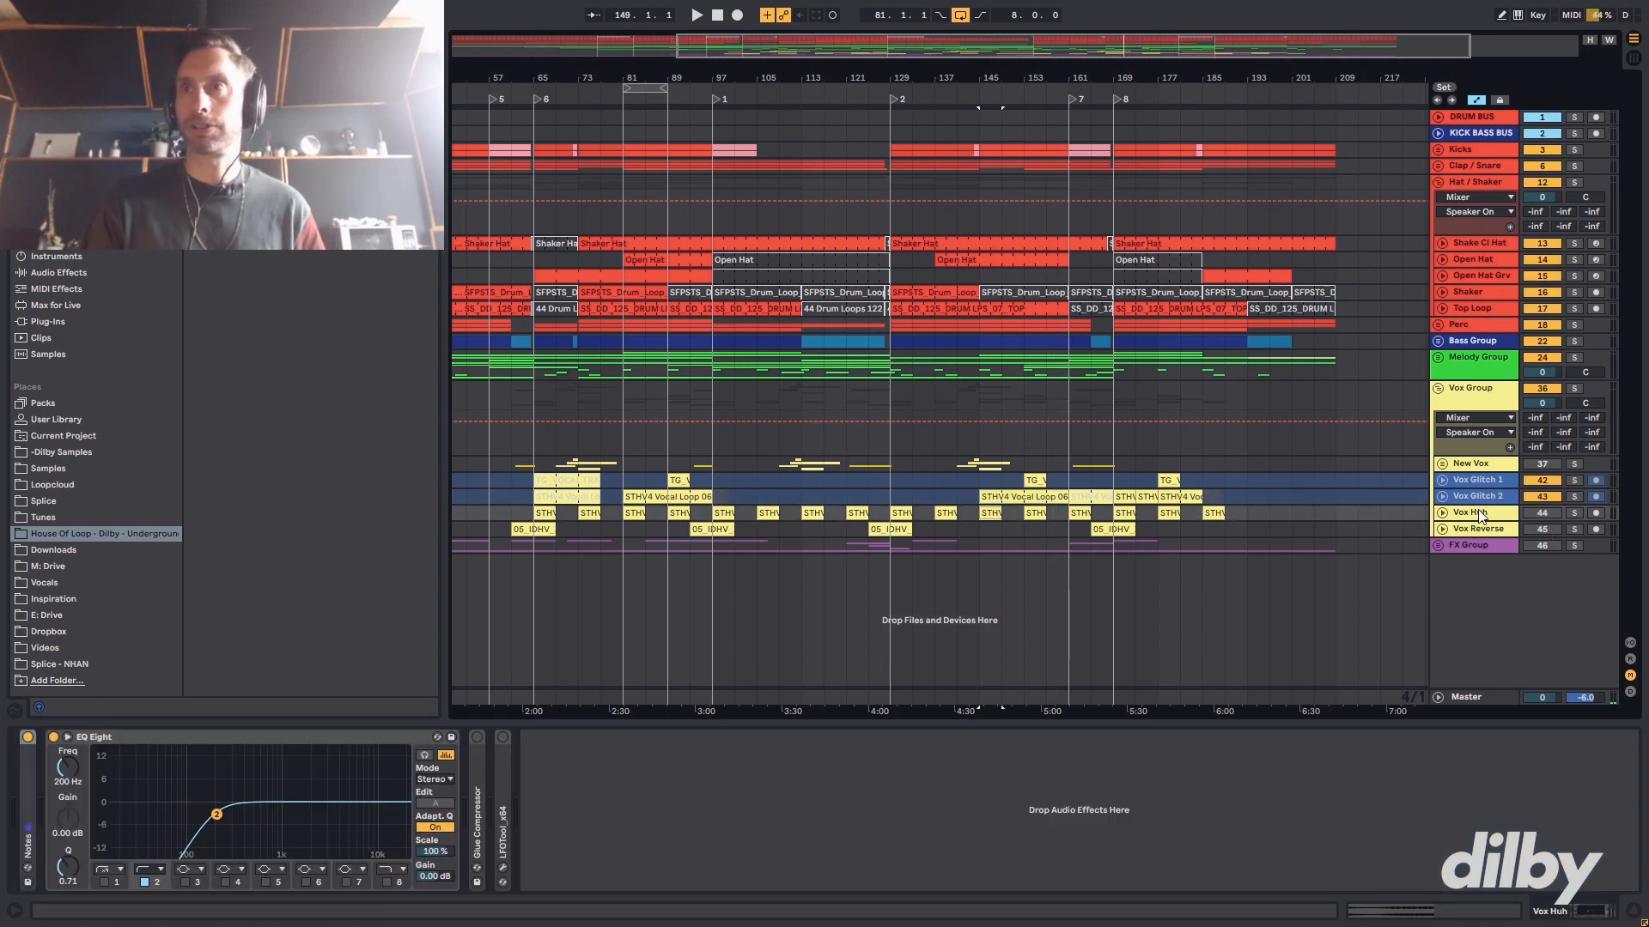
left_click(1569, 515)
left_click(994, 516)
key("space")
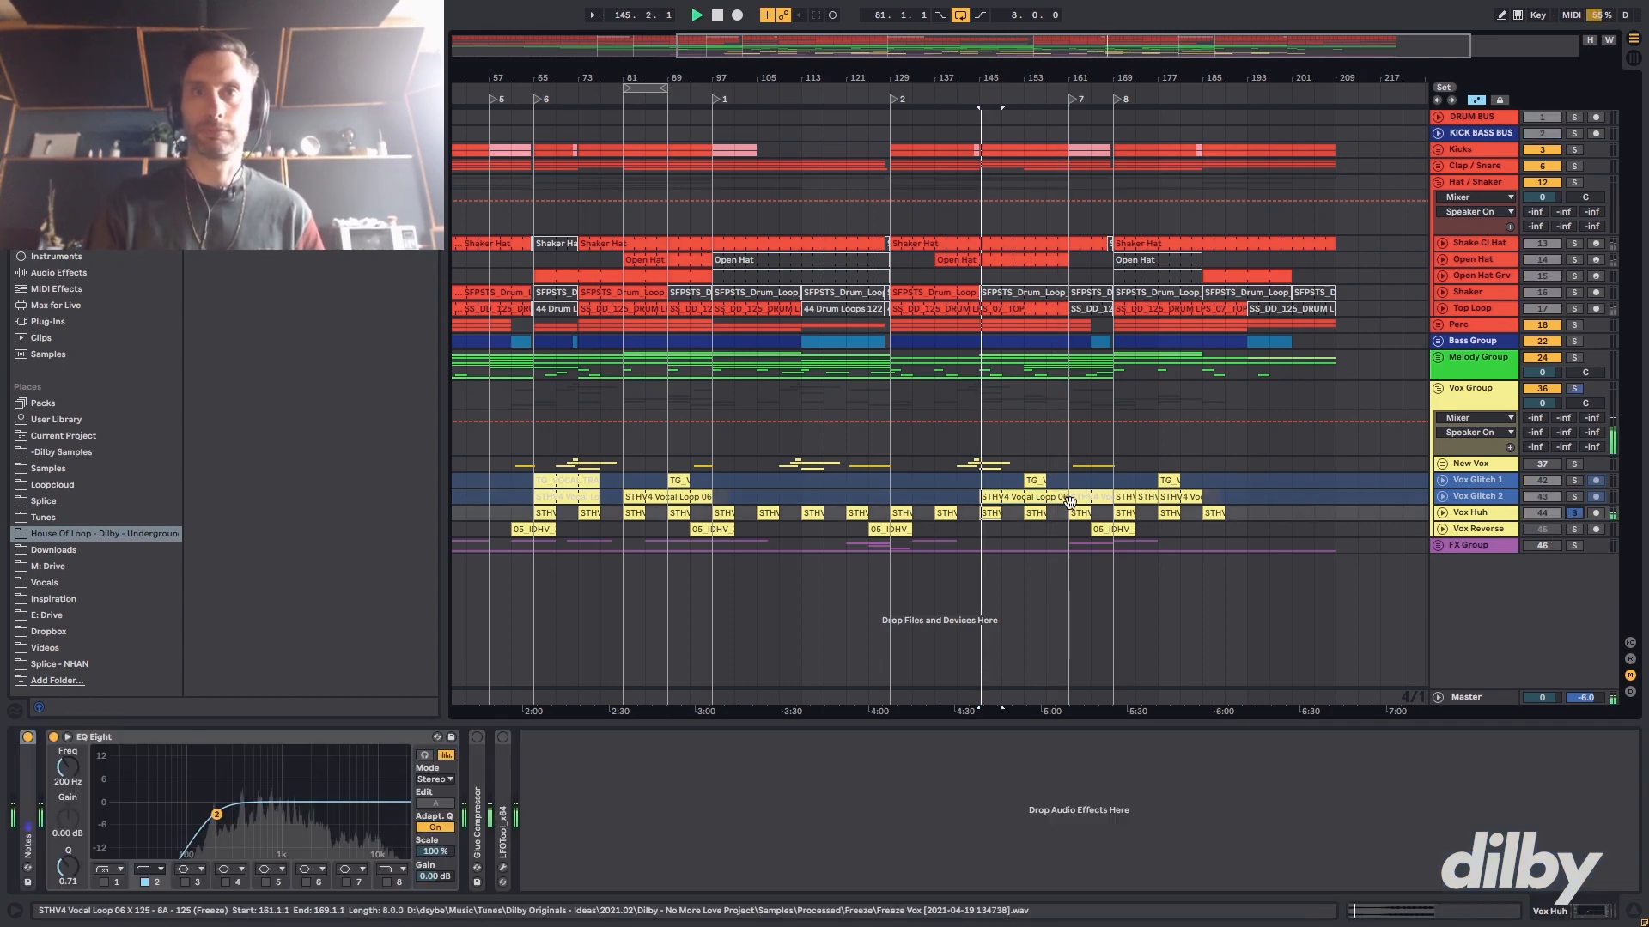
double_click(996, 522)
- Unsolo Vox Huh and play its clips in the full mix from bars 129 and 137
left_click(1068, 43)
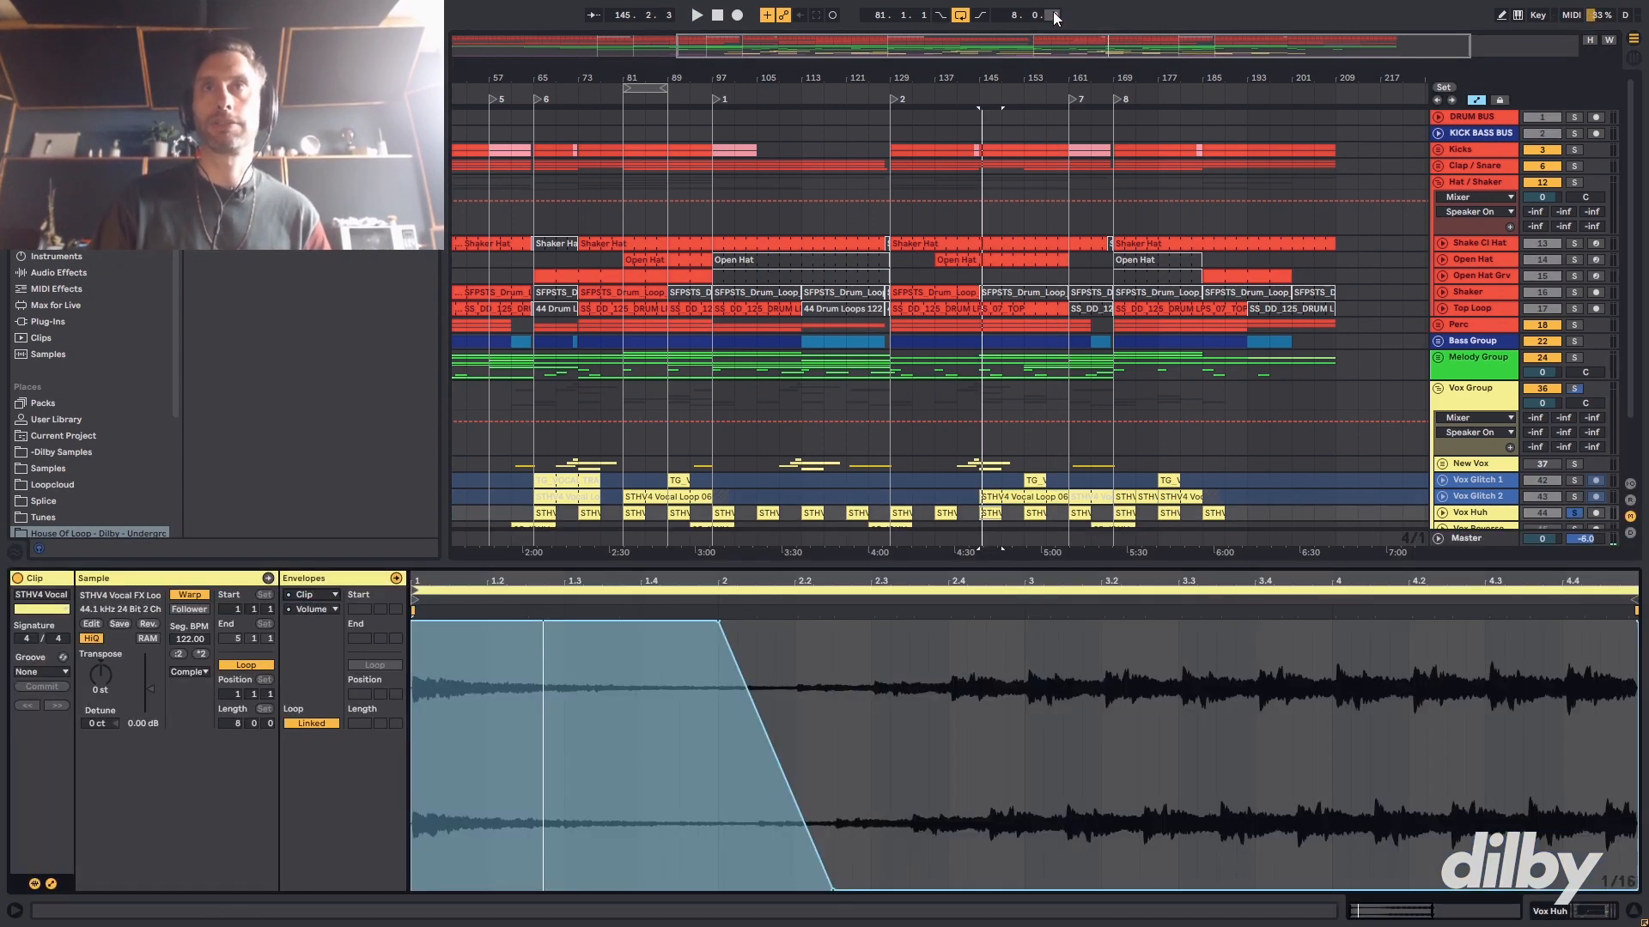
left_click_drag(1056, 41, 1057, 8)
scroll(987, 513, "down", 3)
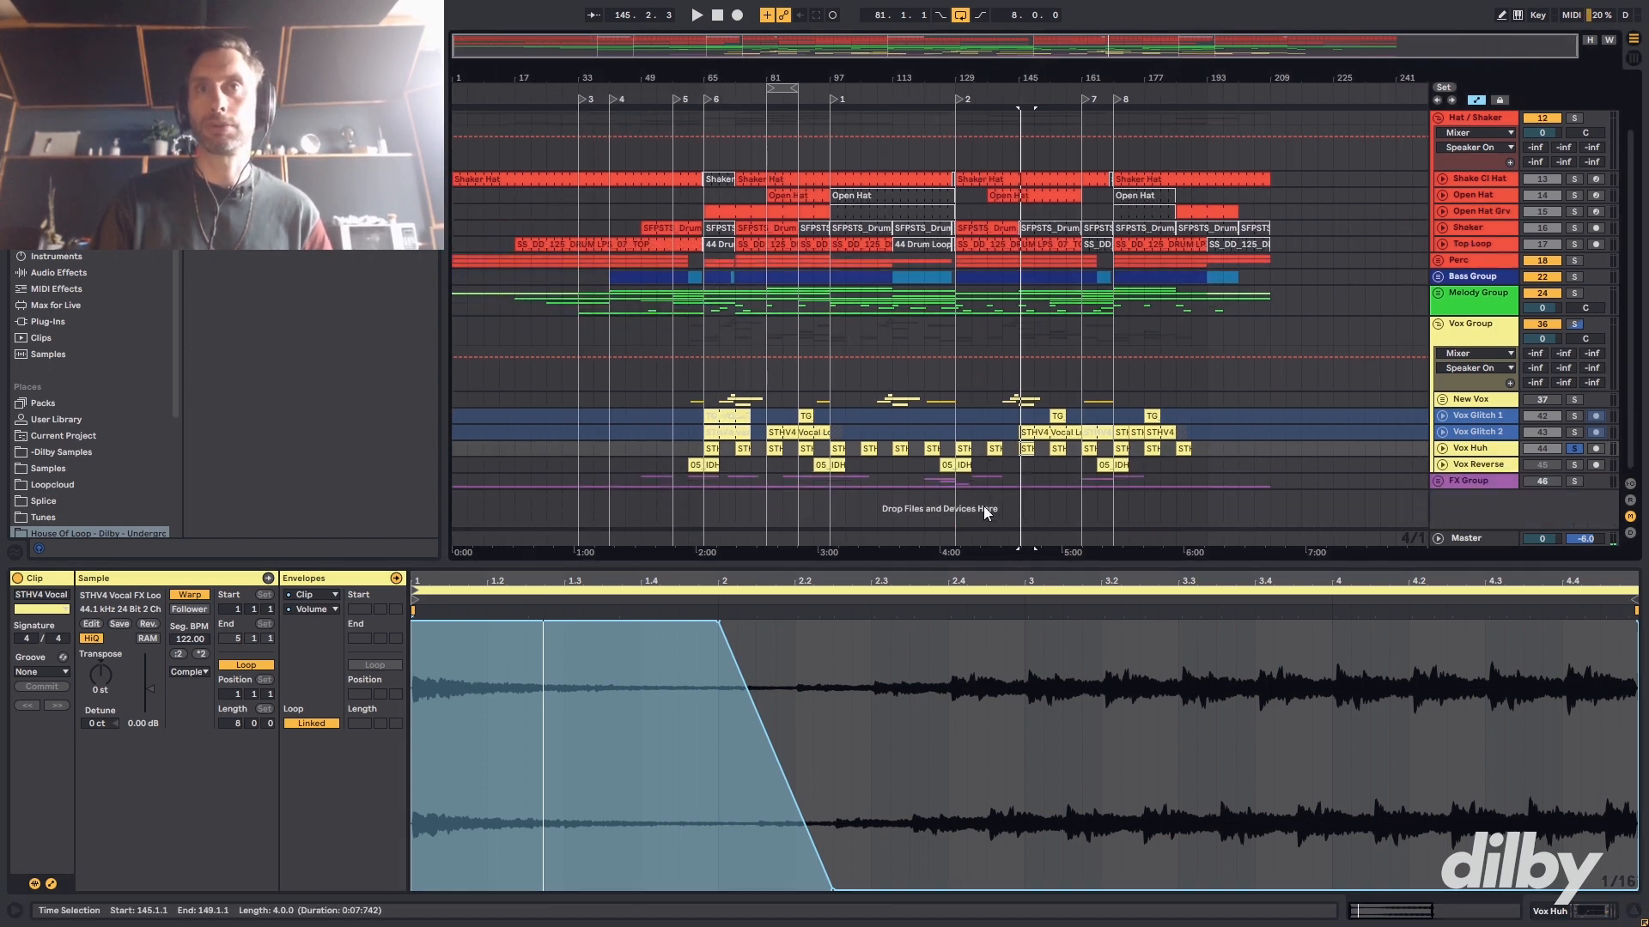
left_click(962, 449)
key("space")
left_click(1573, 449)
left_click(994, 448)
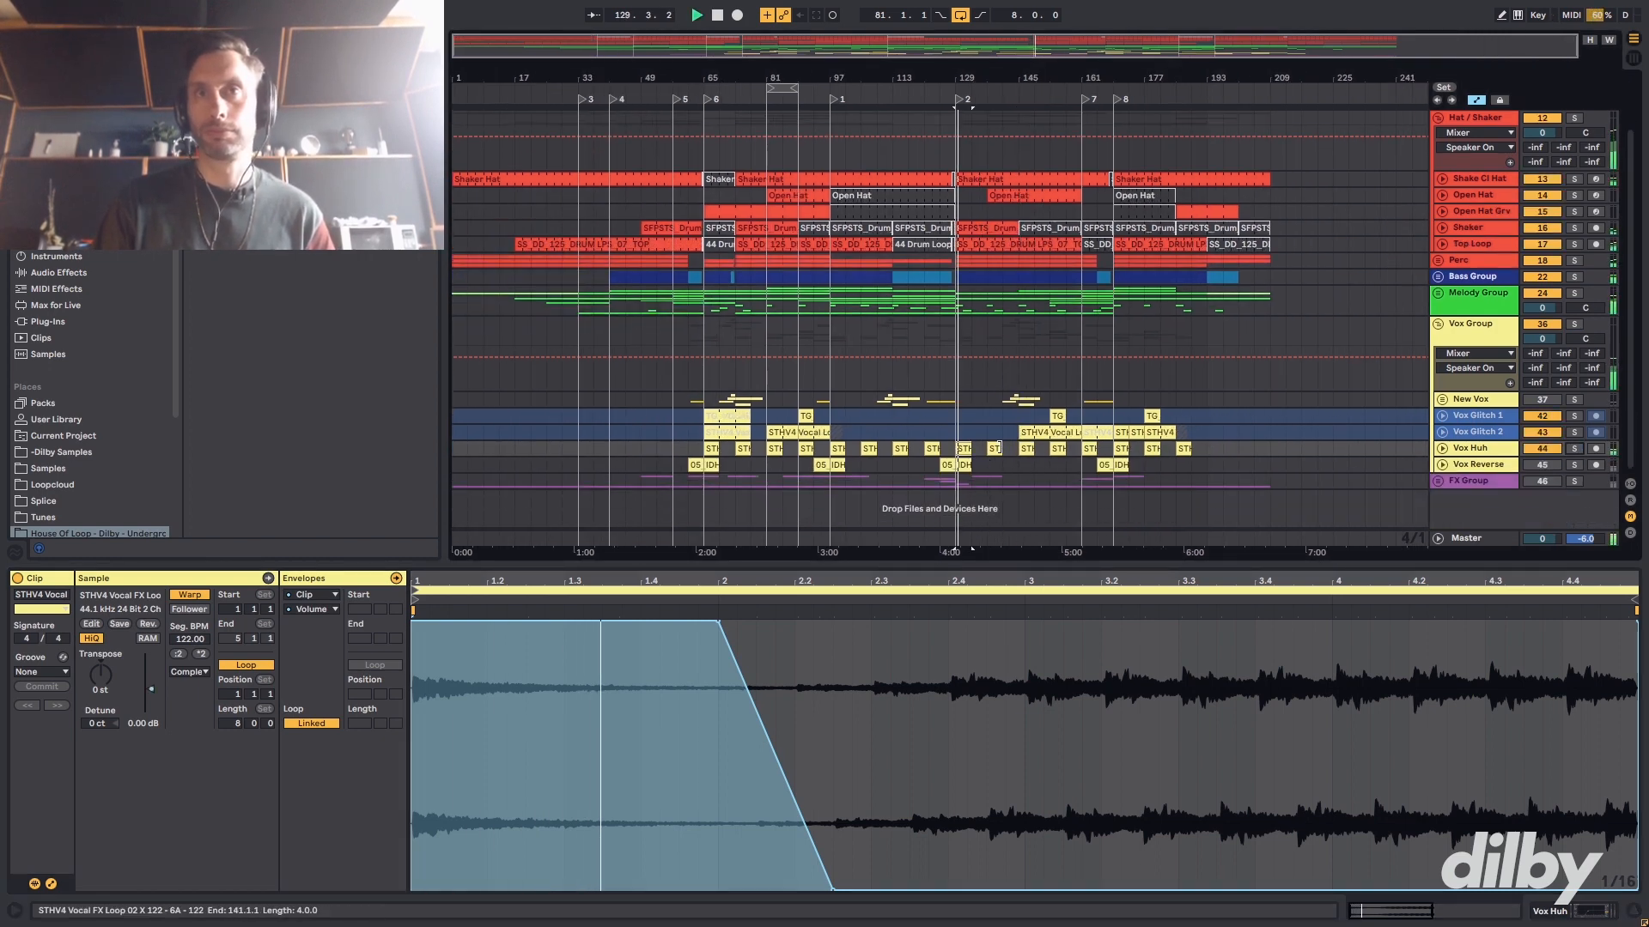
key("space")
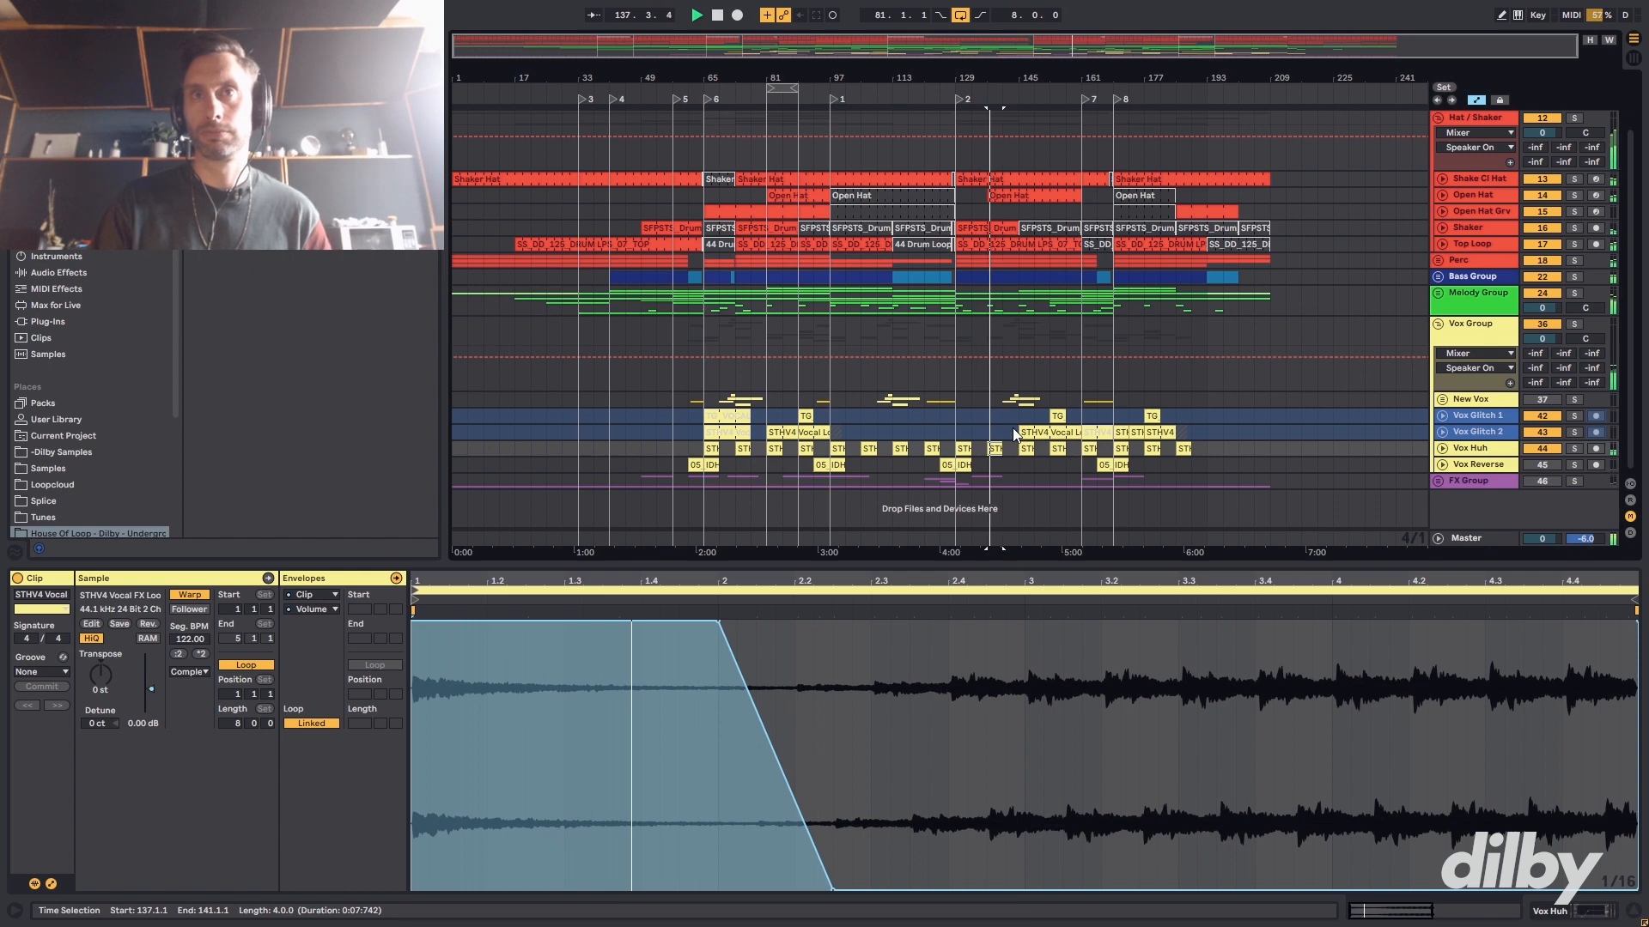
- Unfold the Melody Group, and view the Bright chord clip at bar 139 and the Vox Huh clip at 137.1.1
left_click_drag(1099, 46, 1099, 107)
left_click(1435, 292)
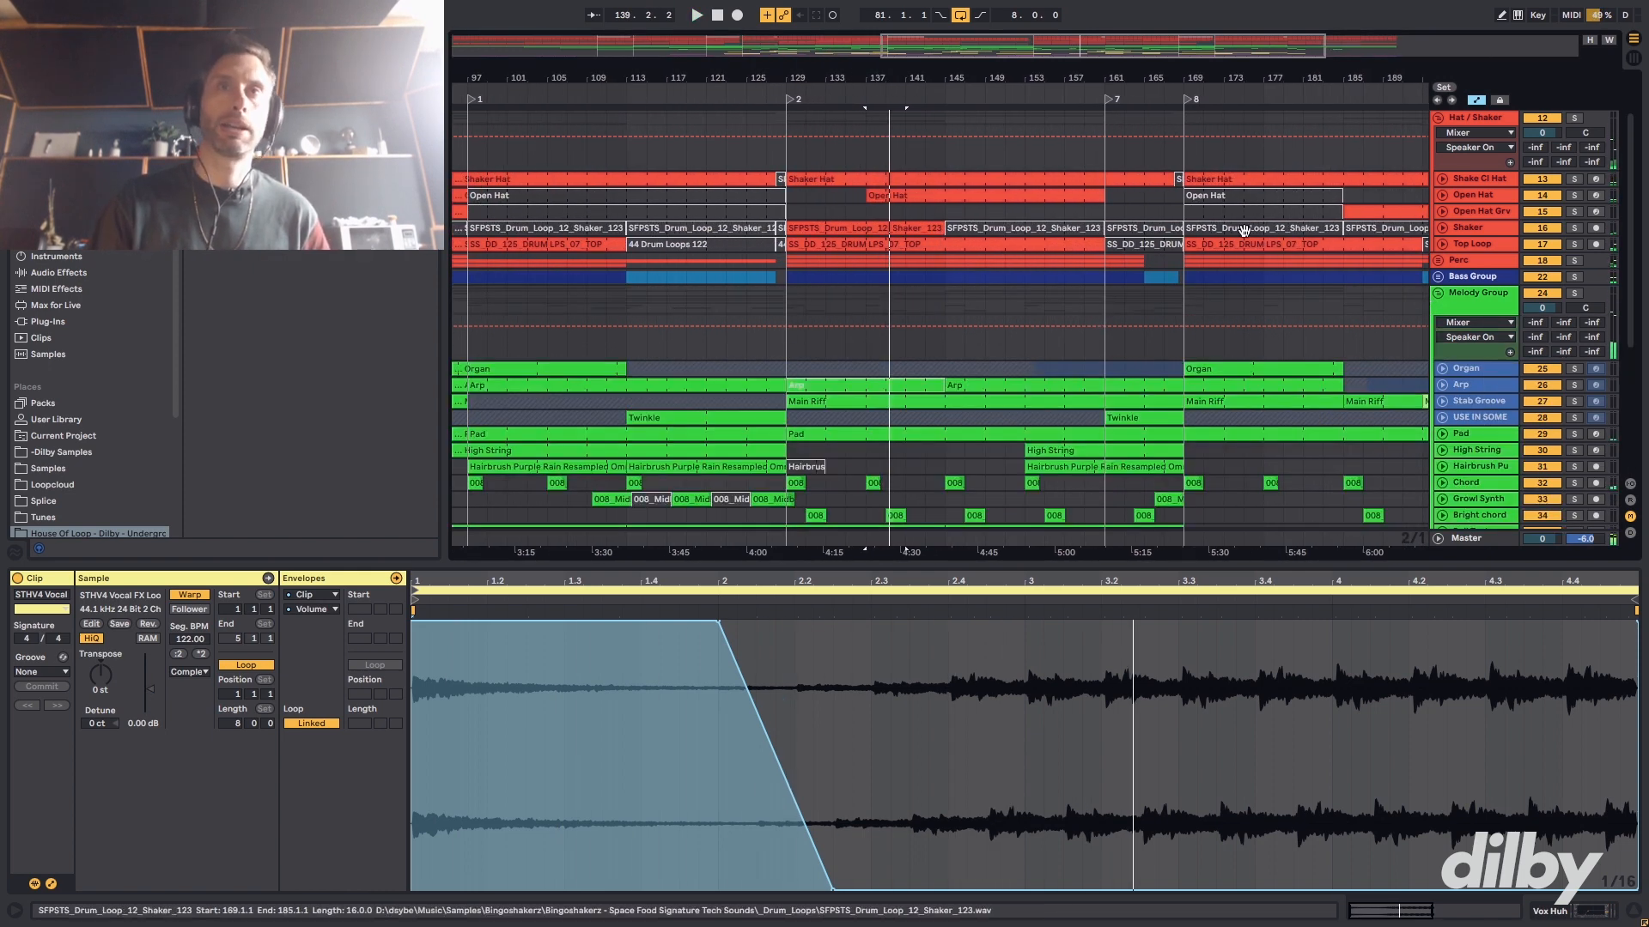
scroll(992, 379, "down", 4)
left_click(893, 378)
scroll(896, 430, "down", 3)
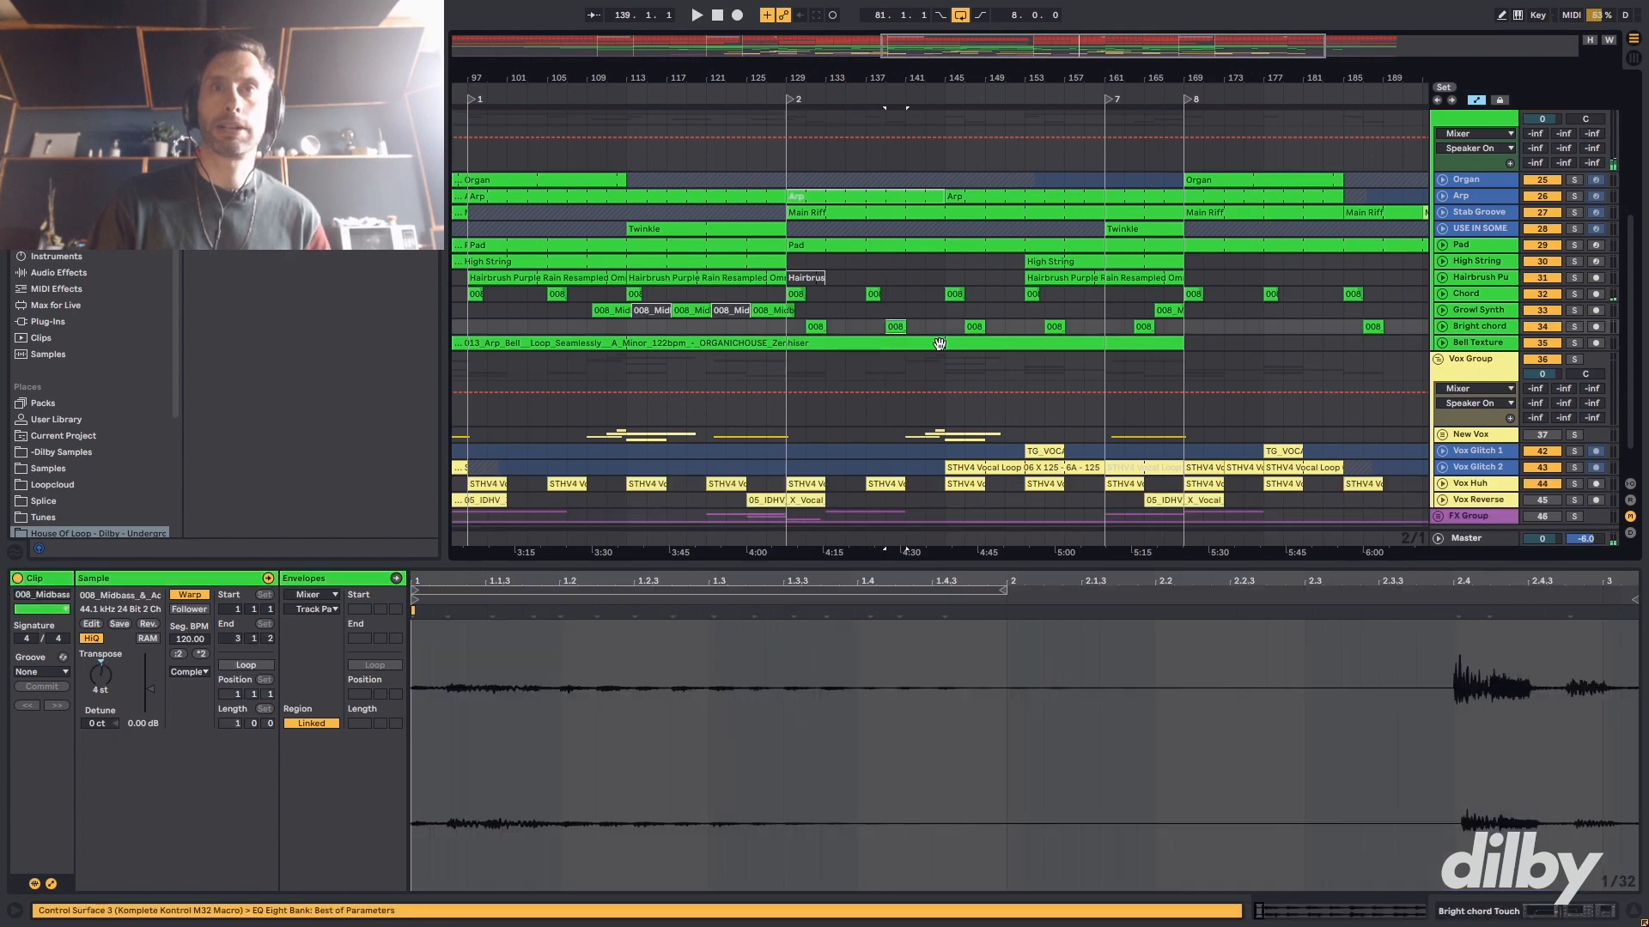
left_click(889, 450)
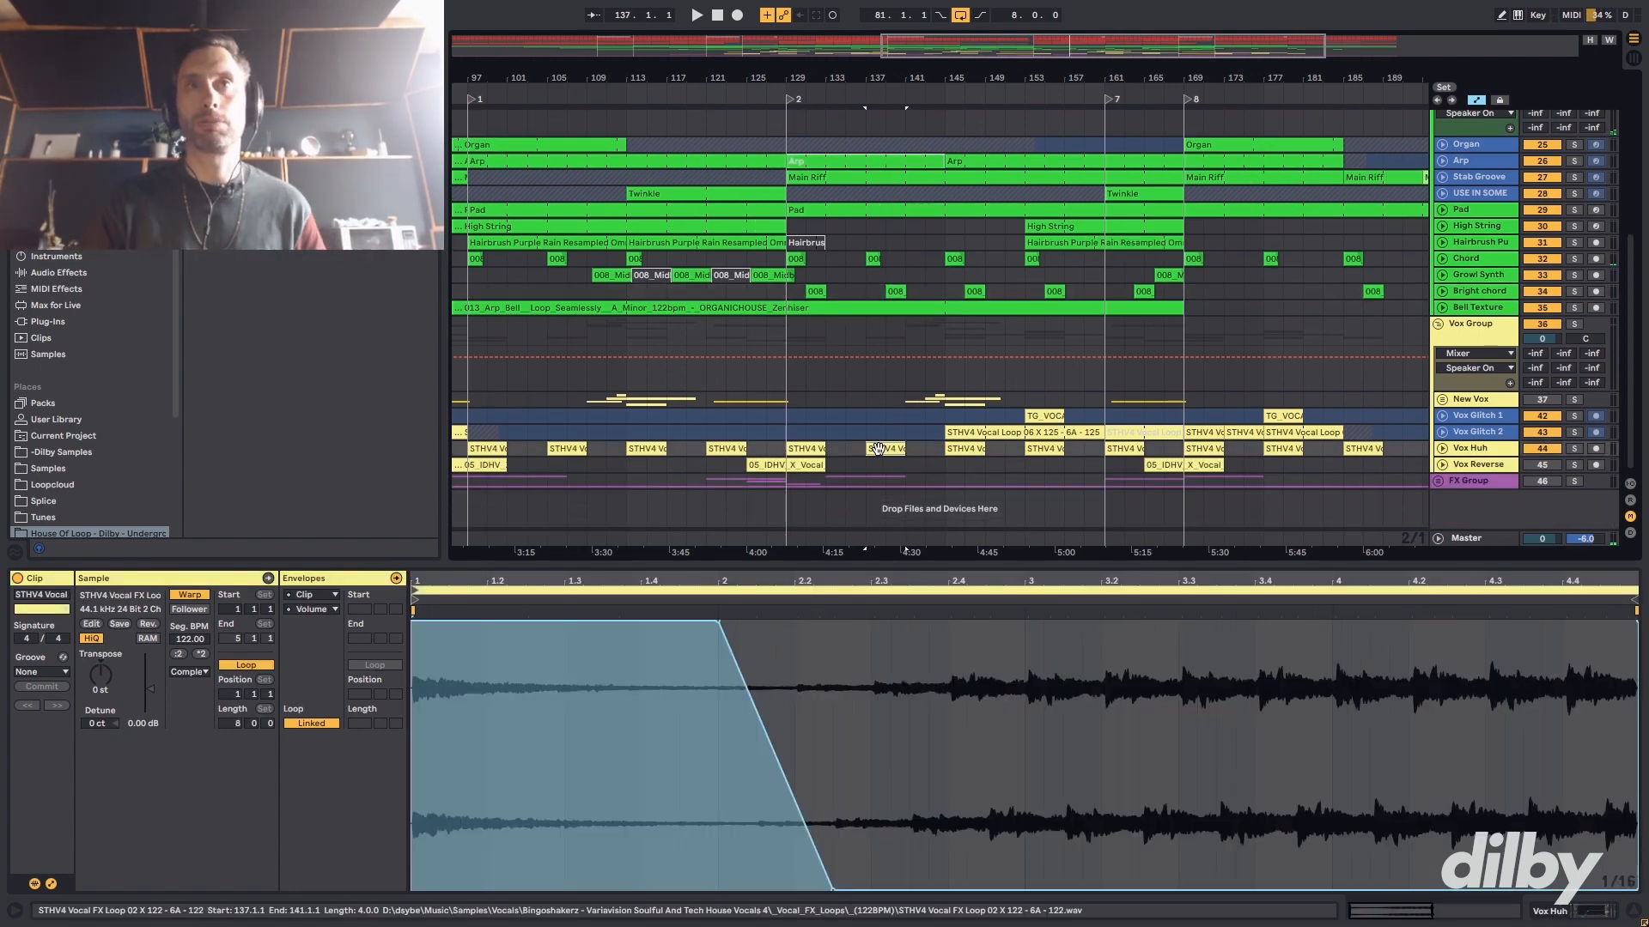
- Solo the Chord, Bright chord and Vox Huh tracks together and play them from 137.1.1
left_click(790, 288)
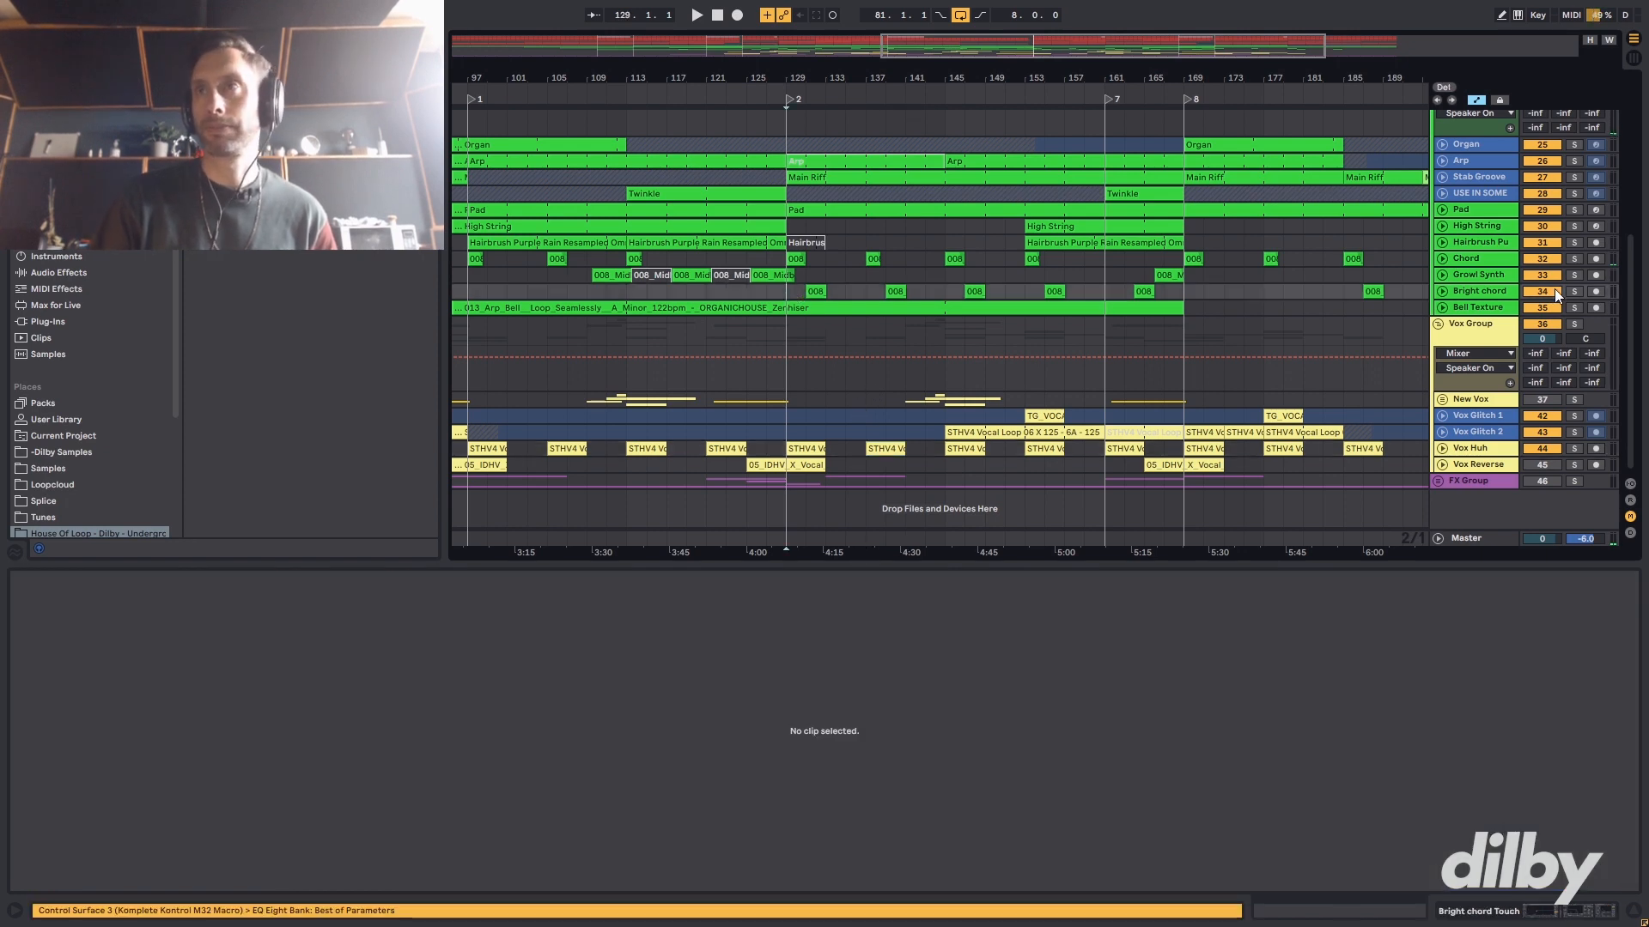
left_click(865, 389)
key("space")
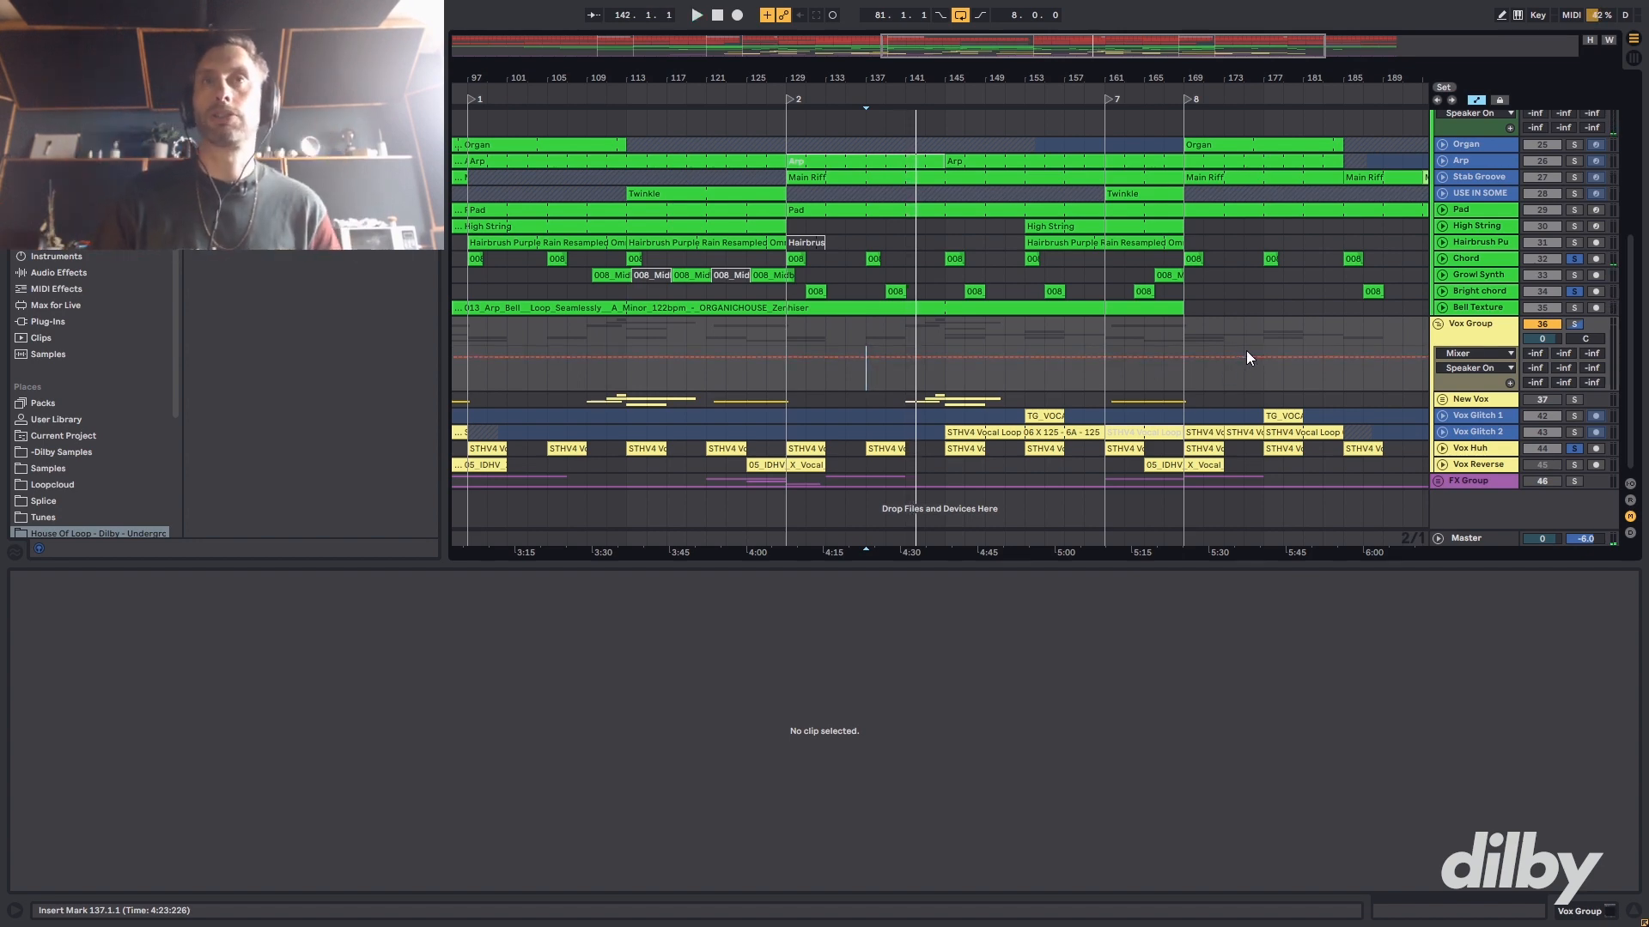
- Solo and unfold the Vox Reverse track, and play its reverse vocal clip from bar 125
left_click_drag(1048, 41, 1048, 24)
left_click_drag(822, 78, 868, 52)
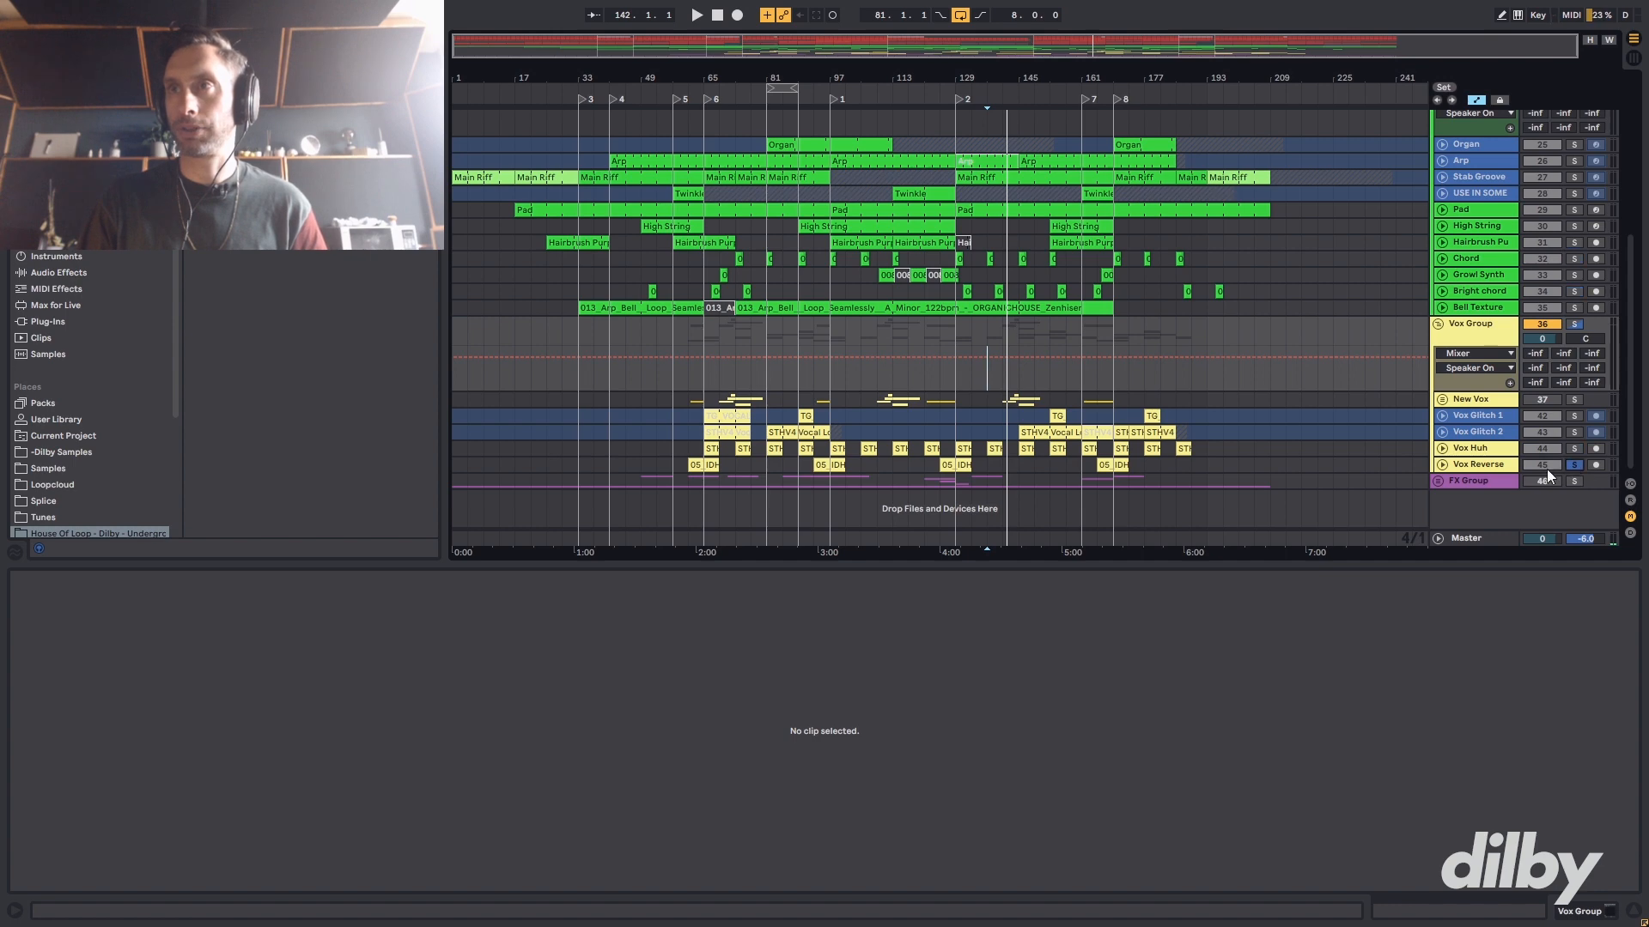
left_click(1441, 465)
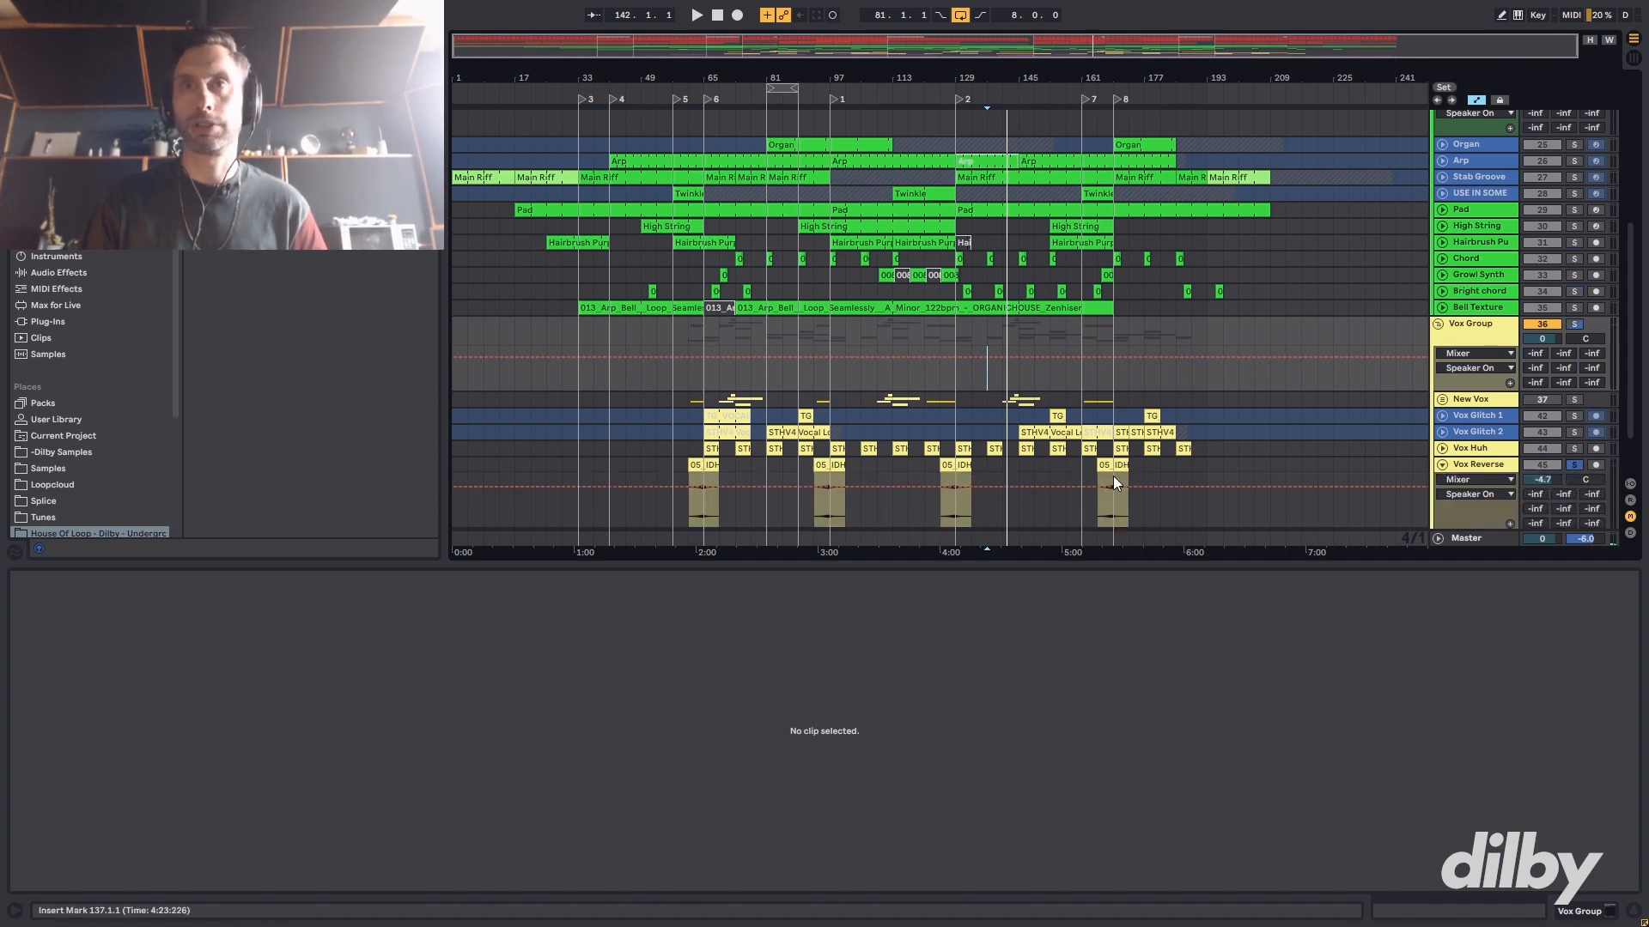
left_click(953, 468)
key("space")
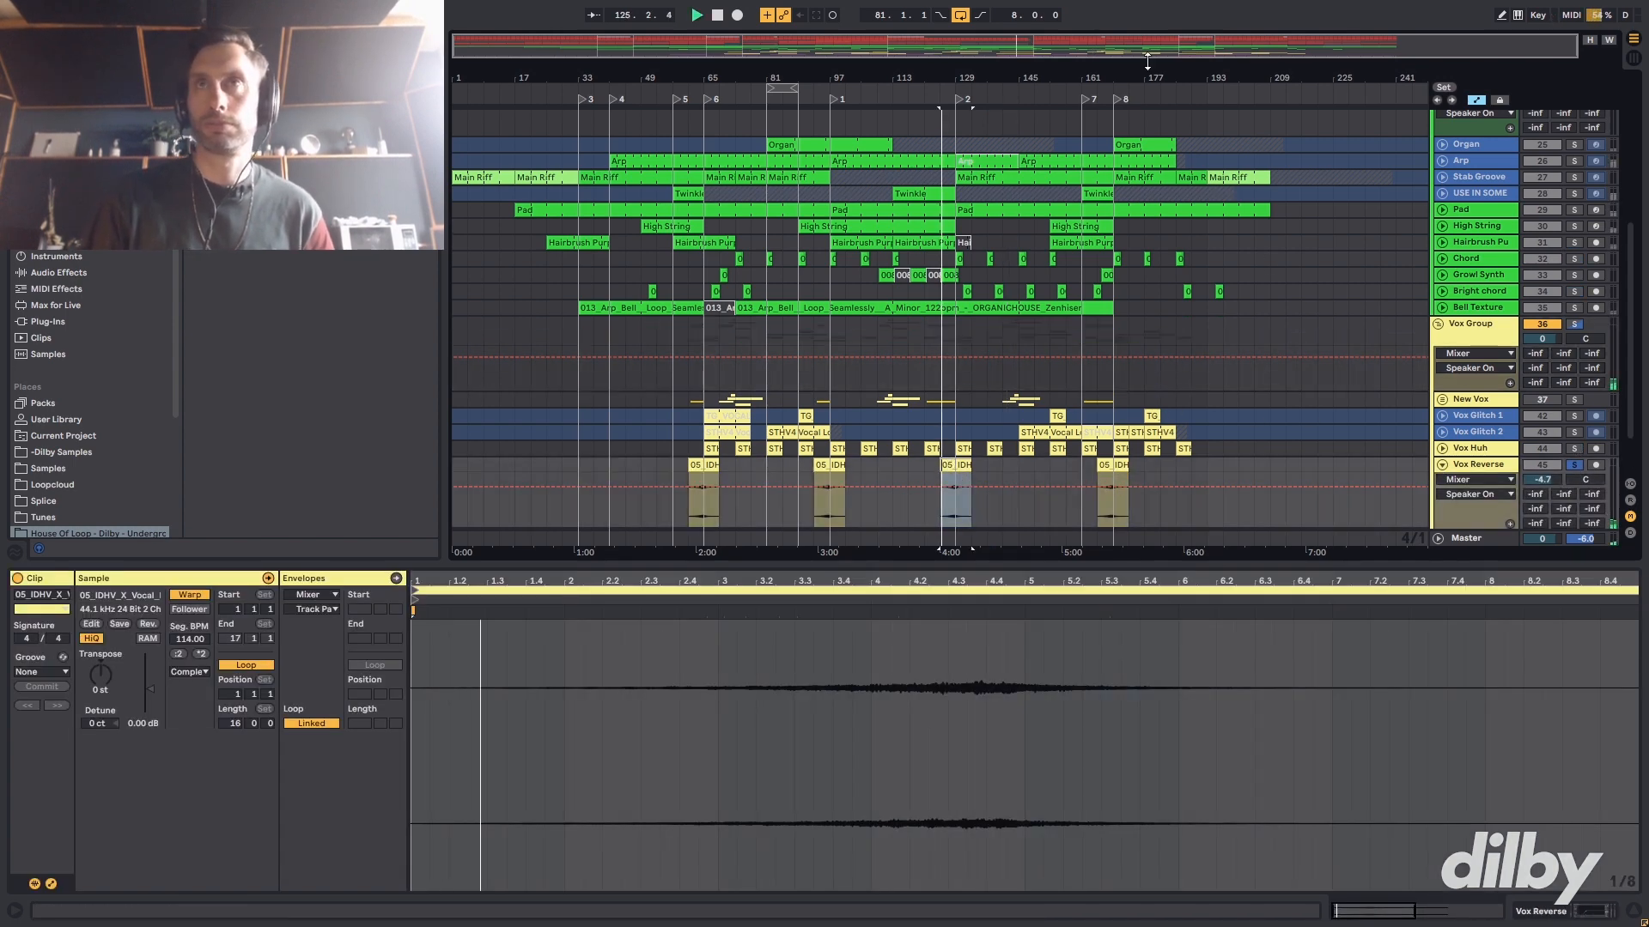
- Fold the Vox Reverse track, select its clip at 165.1.1, and unsolo the track
scroll(1058, 429, "up", 5)
scroll(775, 428, "right", 5)
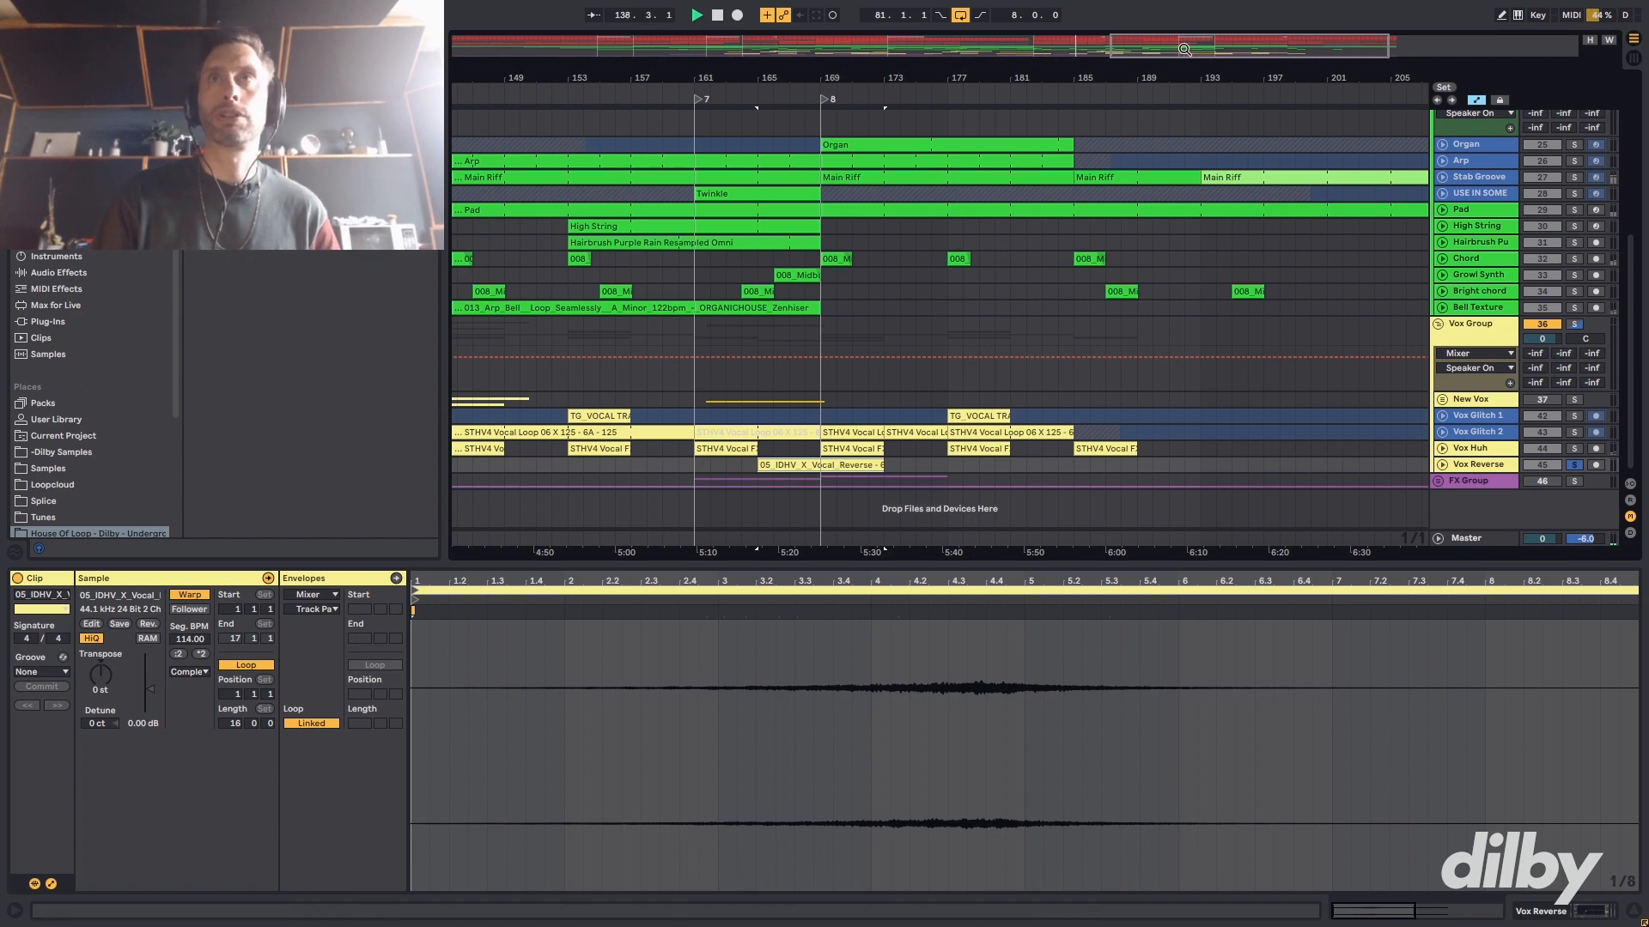
left_click_drag(1184, 48, 916, 352)
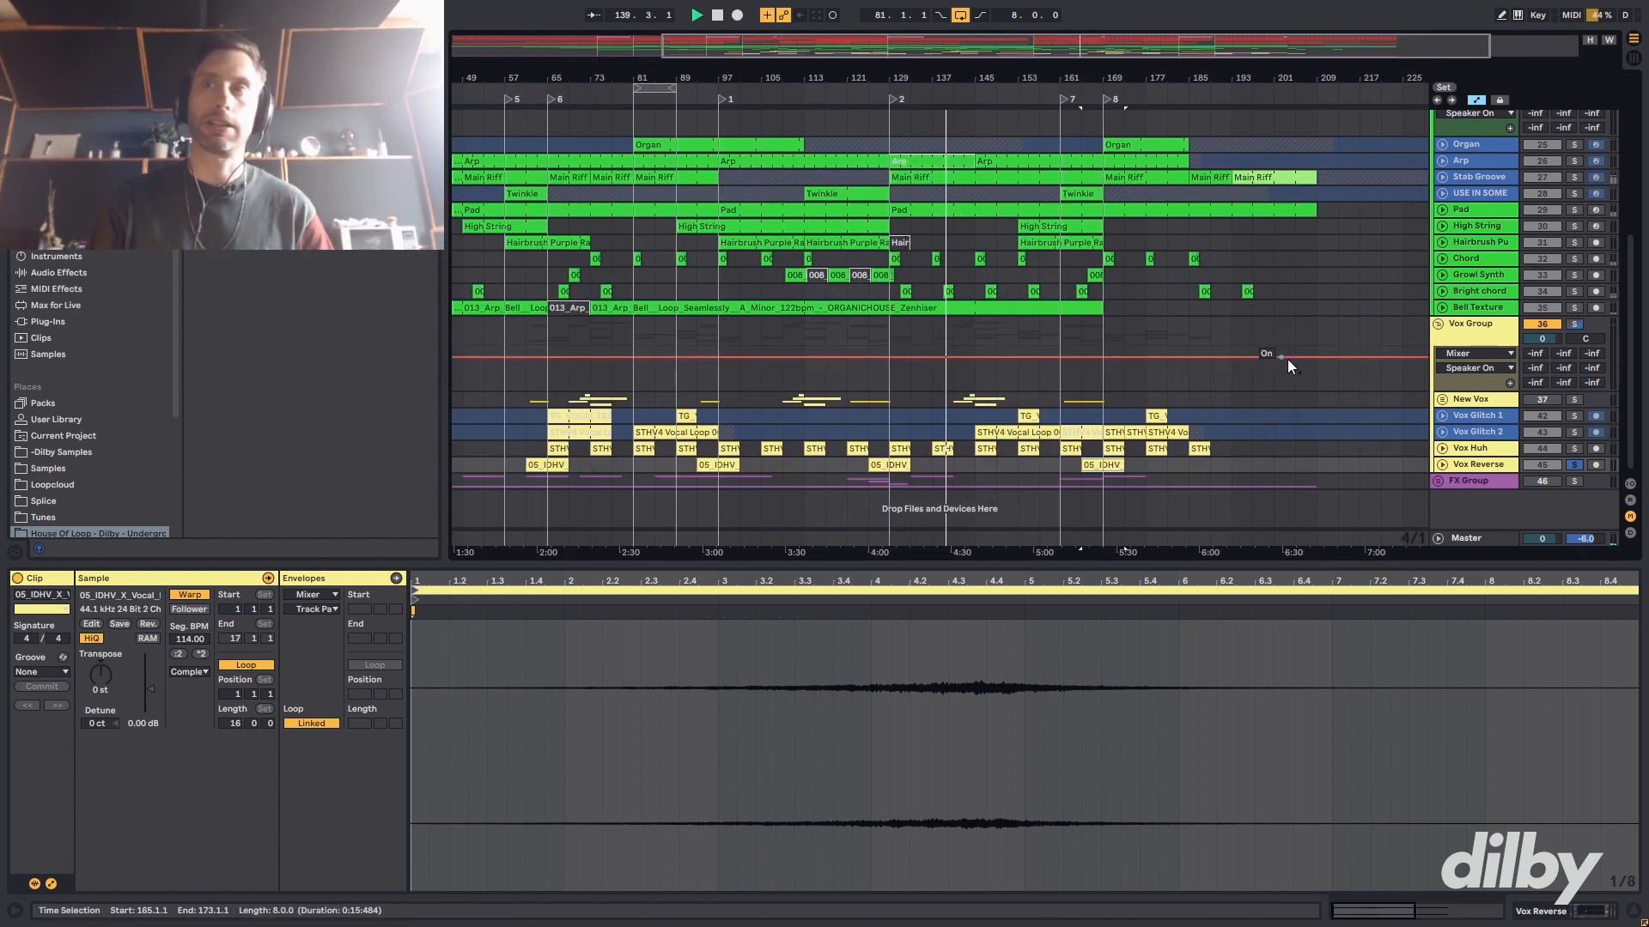
left_click(1574, 465)
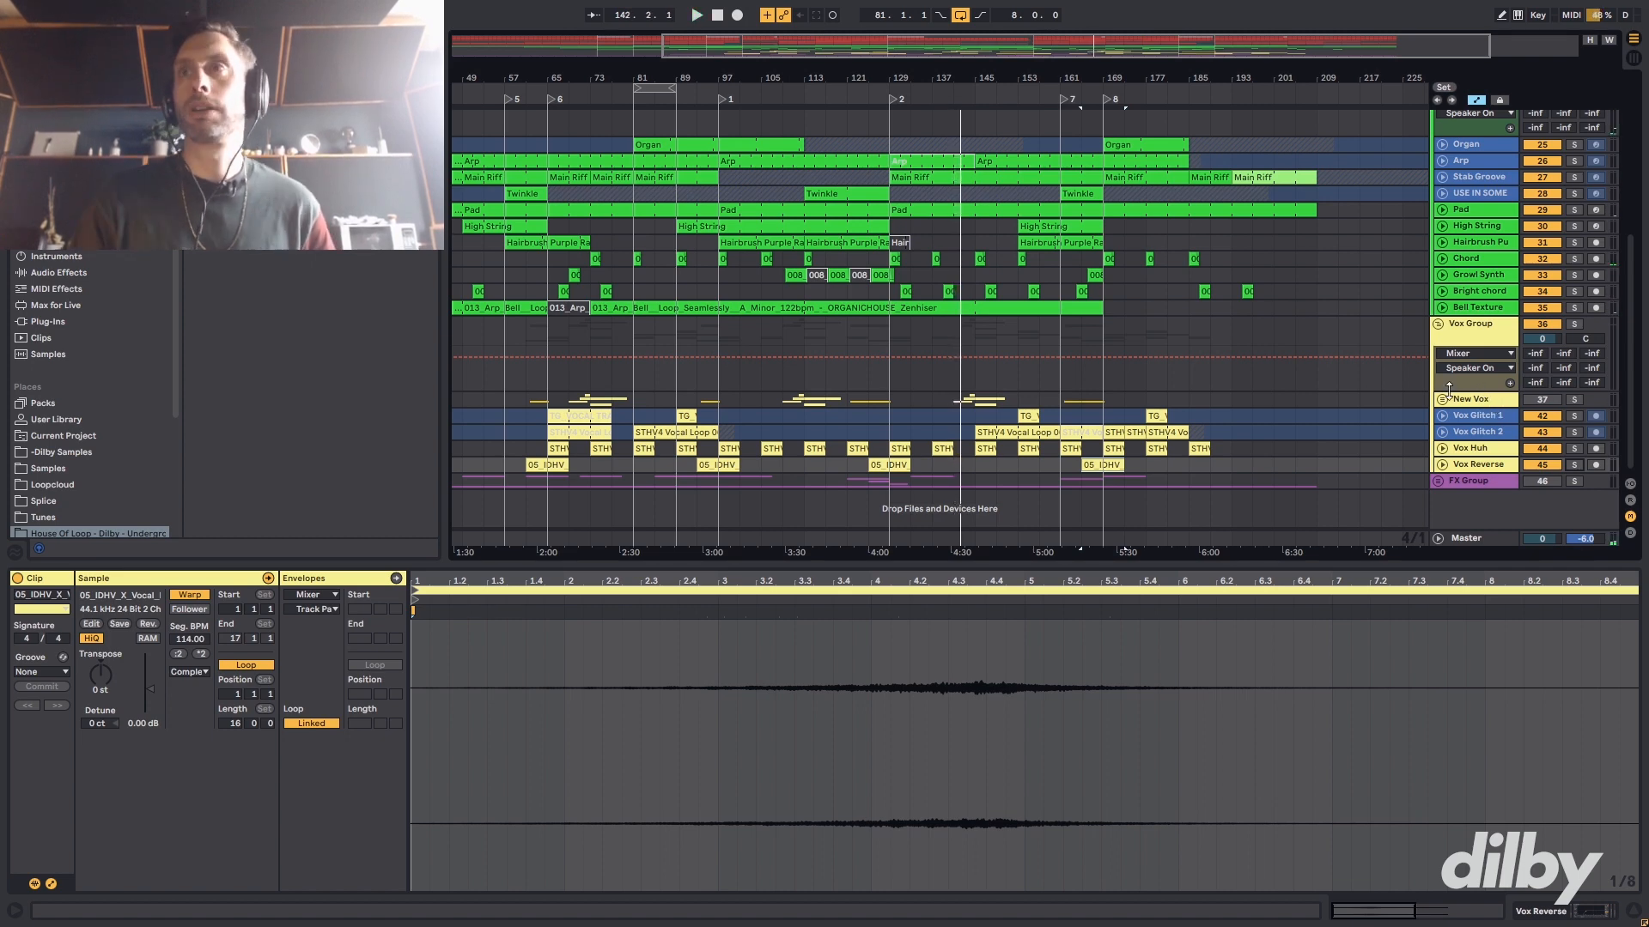
- Unfold the FX Group, solo the Dub Clap track, and play its clip from 133.1.1
left_click(1496, 400)
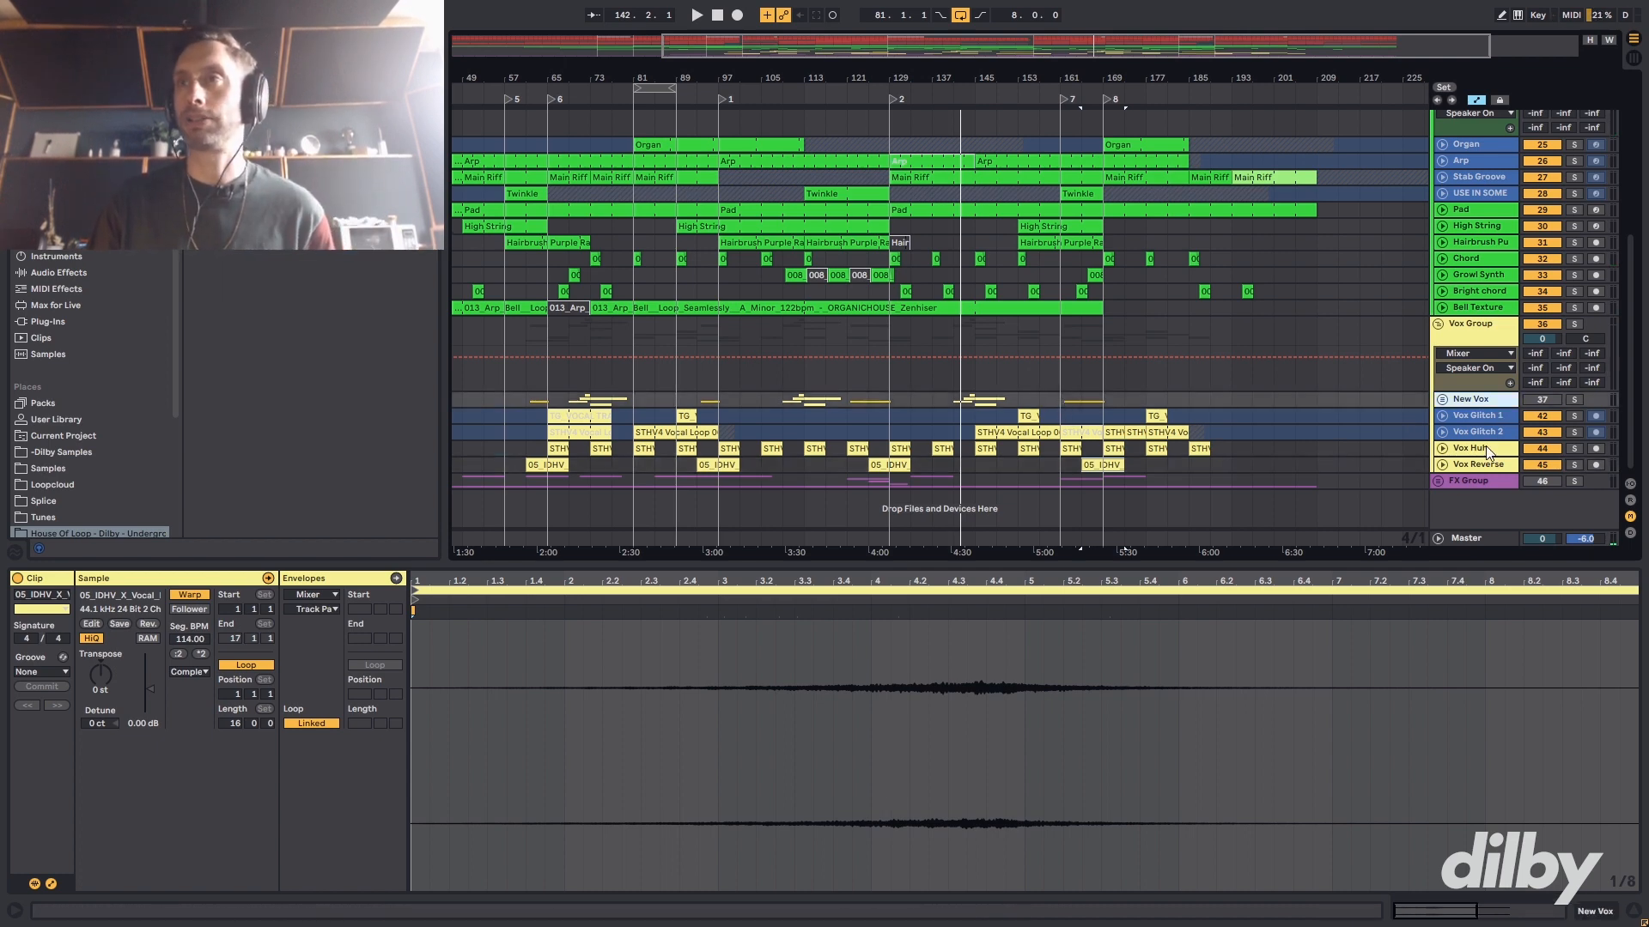
scroll(936, 412, "down", 5)
left_click(936, 415)
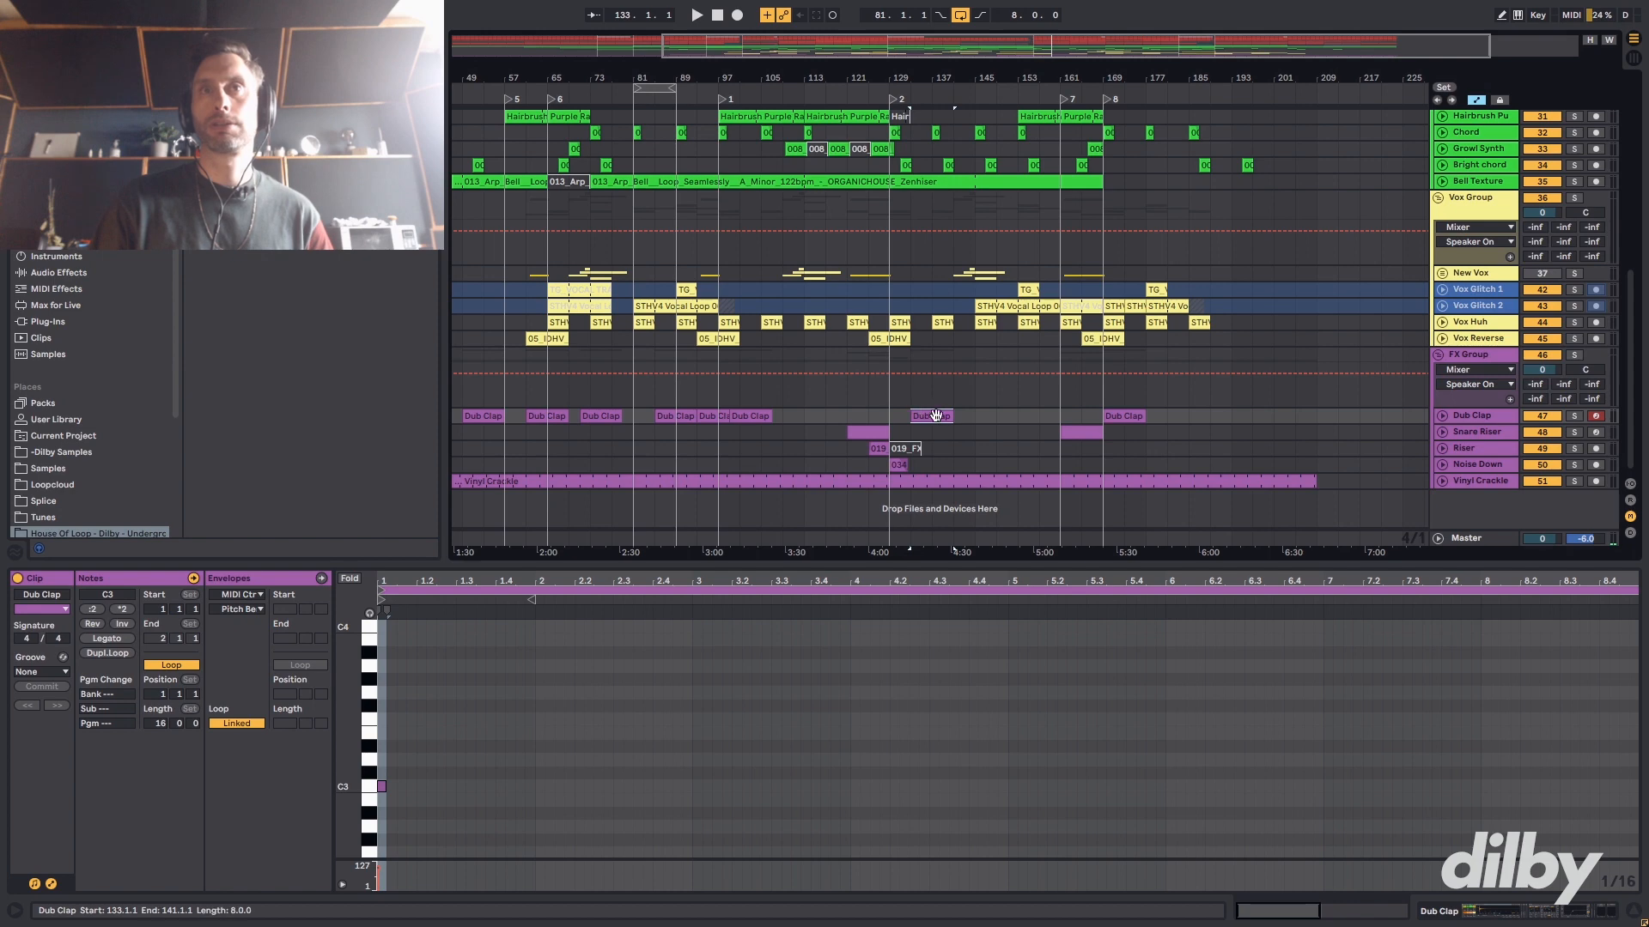
left_click(1573, 416)
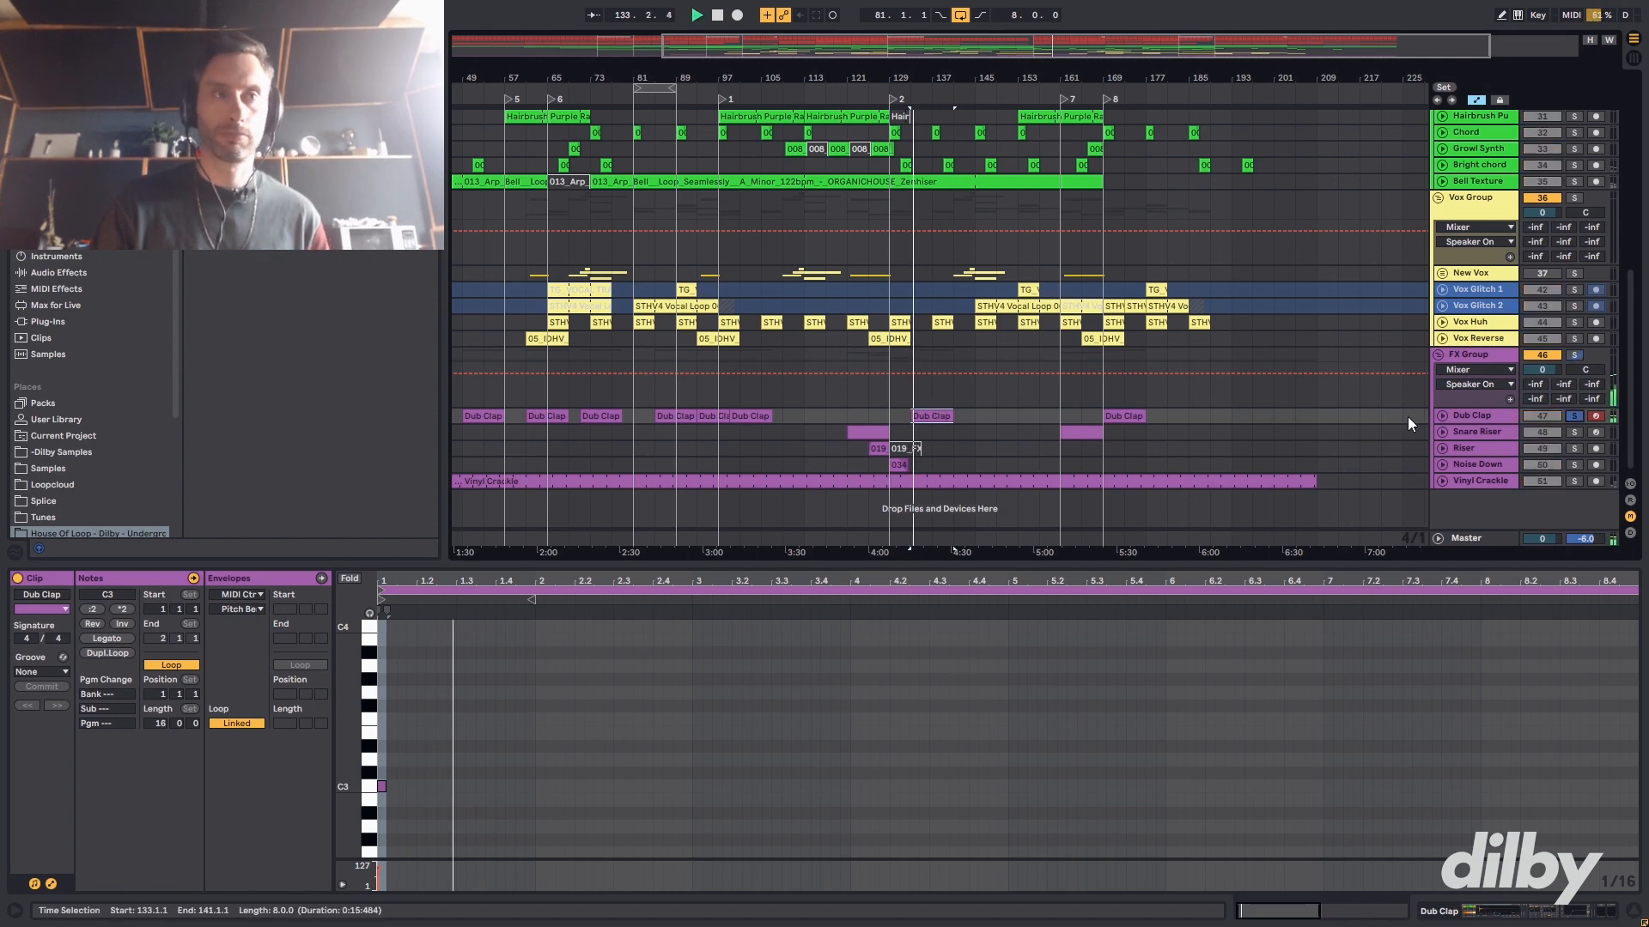
- Show the Dub Clap track's devices, play it with the H-Delay Stereo window open, unsolo it and select its clip at 49.1.1
key("shift+Tab")
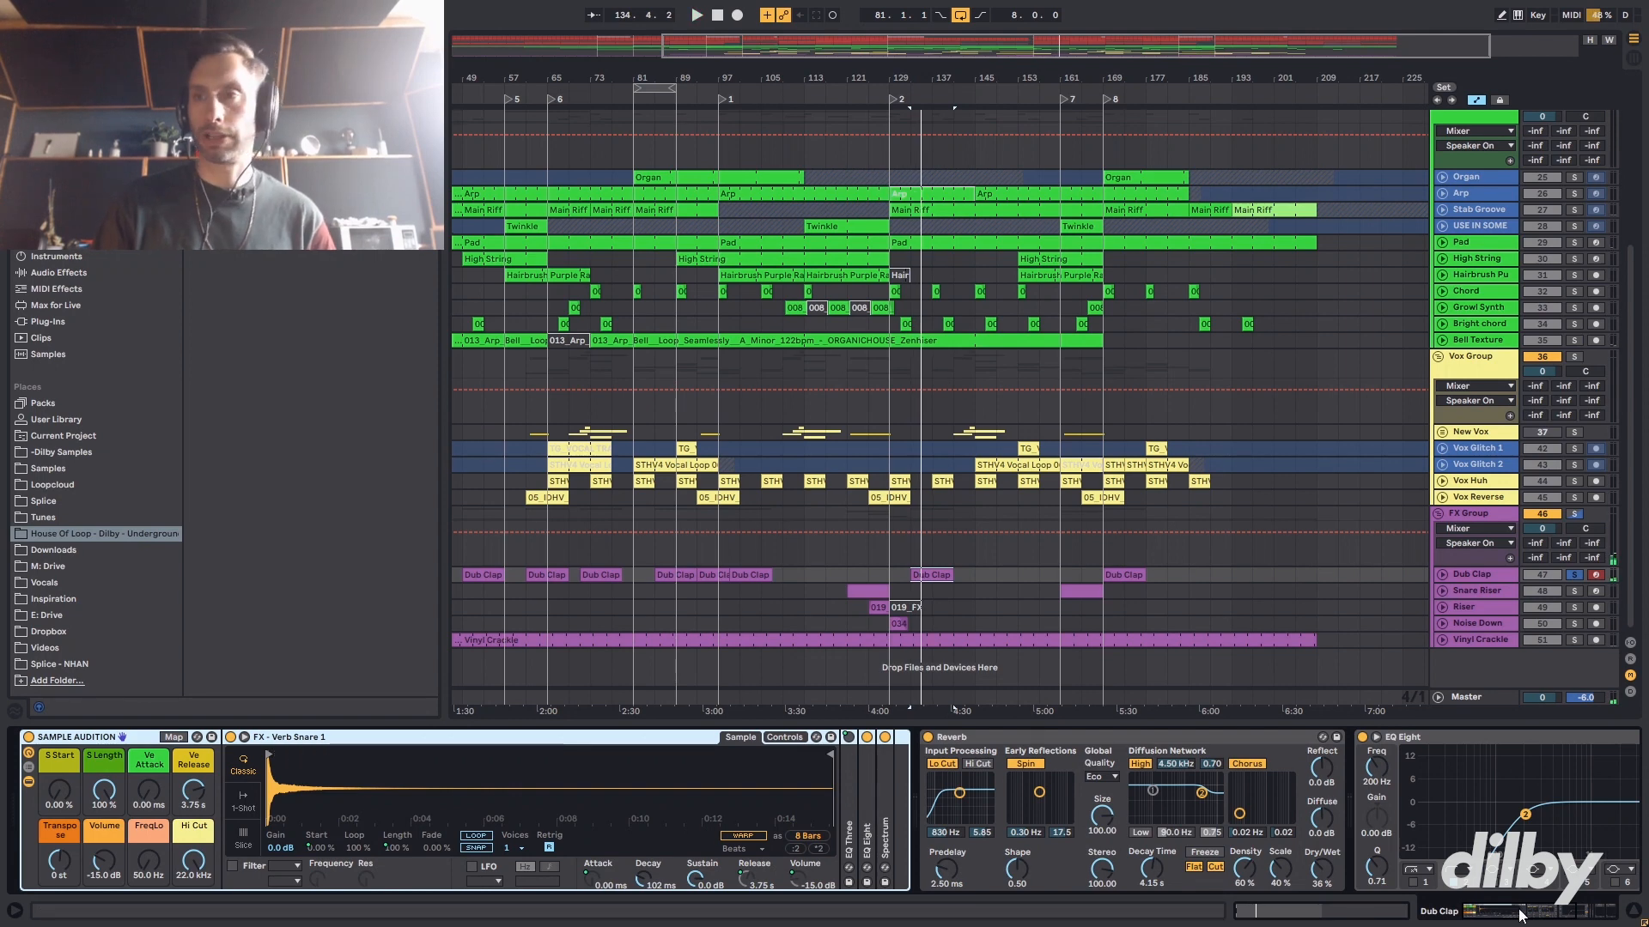
left_click_drag(1499, 911, 1587, 919)
left_click(1452, 736)
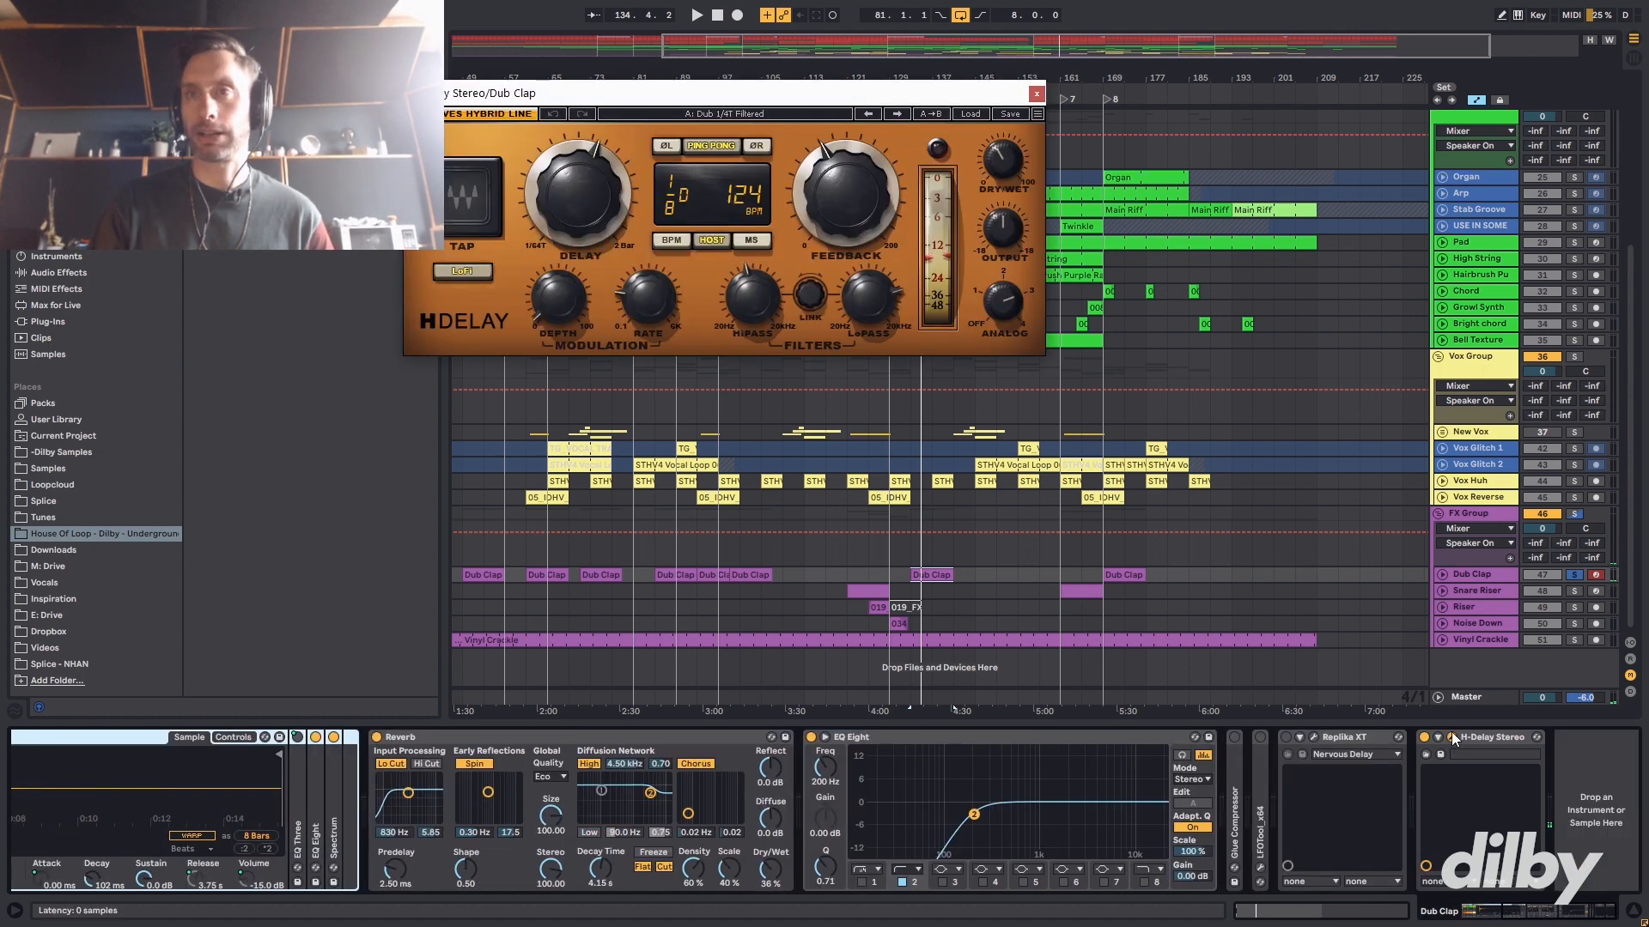
key("space")
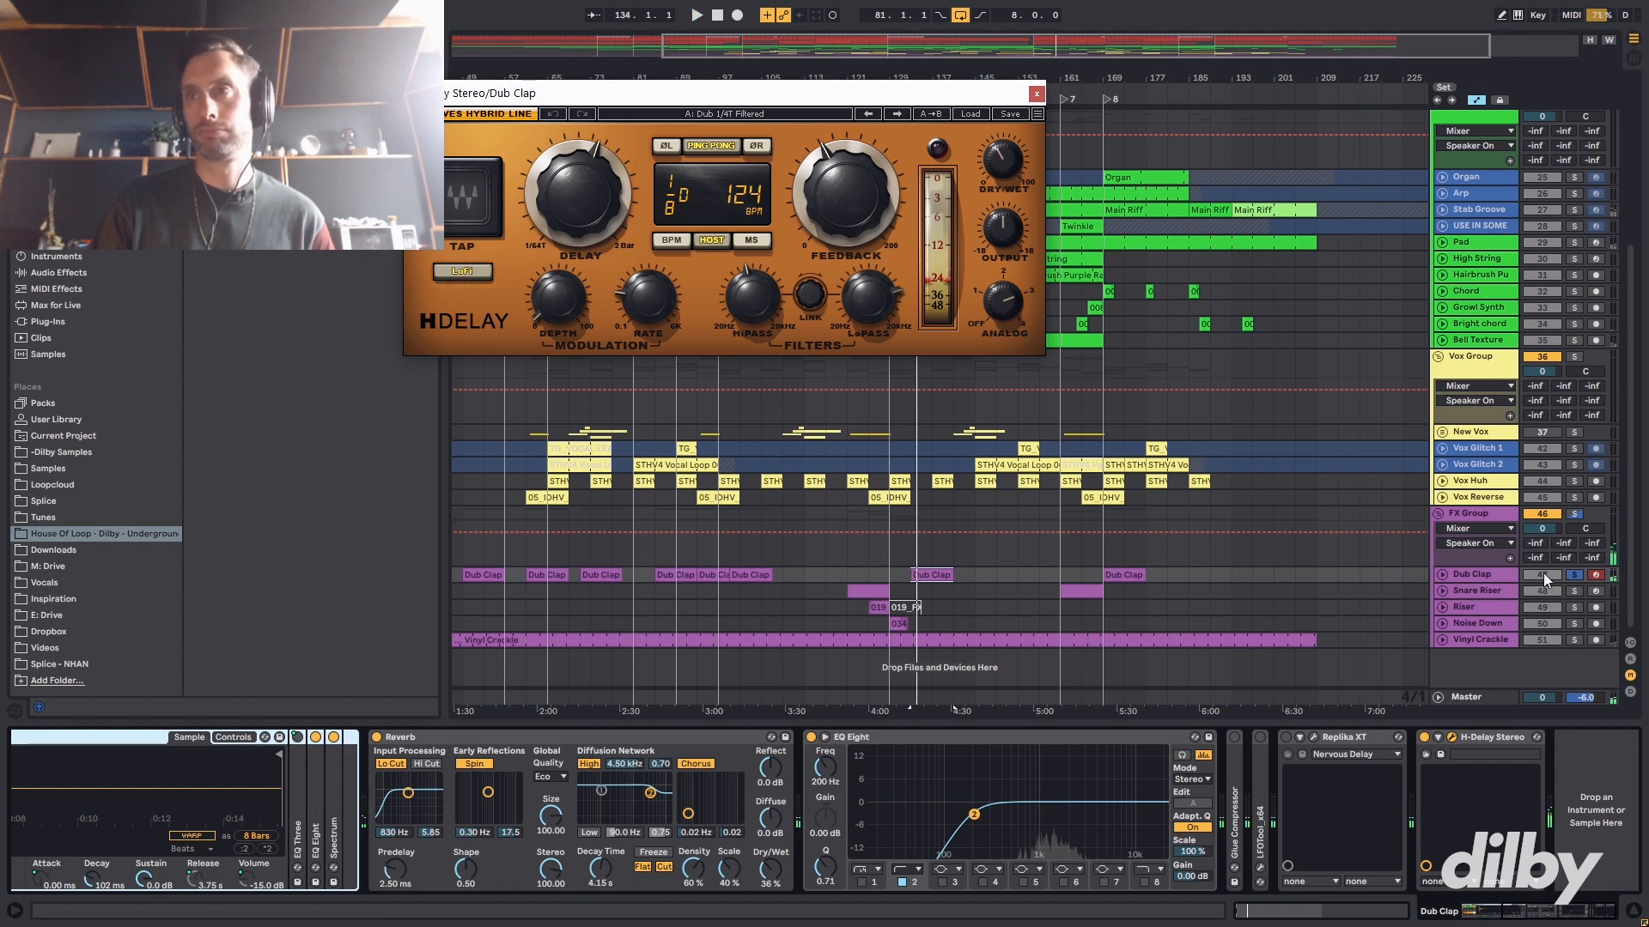
left_click(1575, 574)
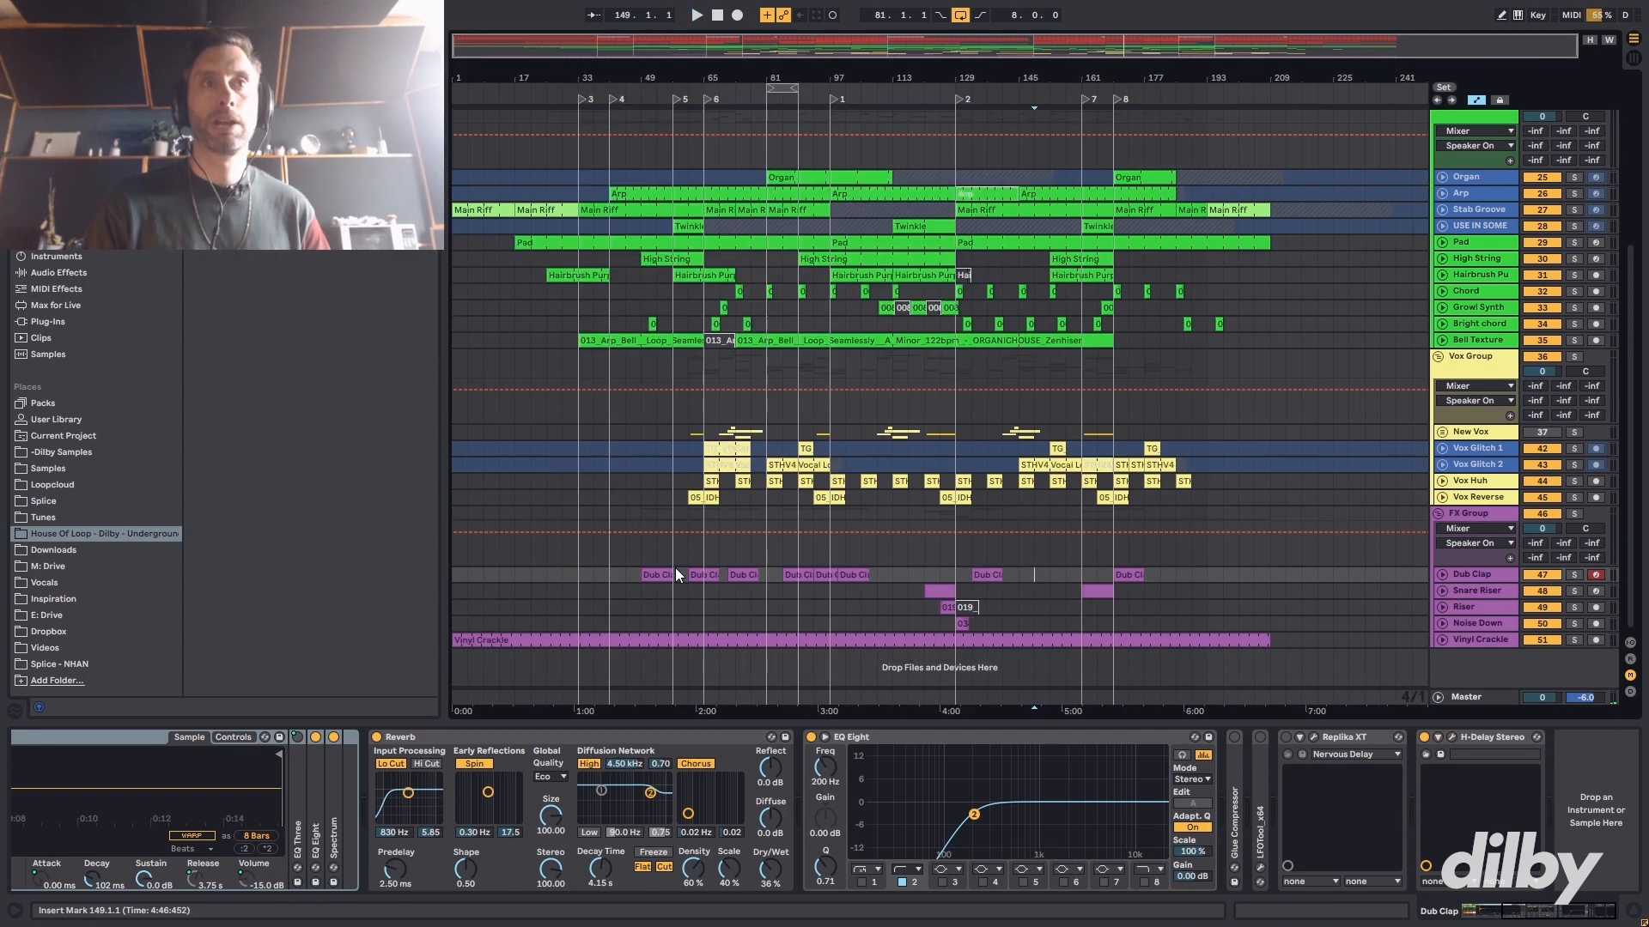
left_click(660, 574)
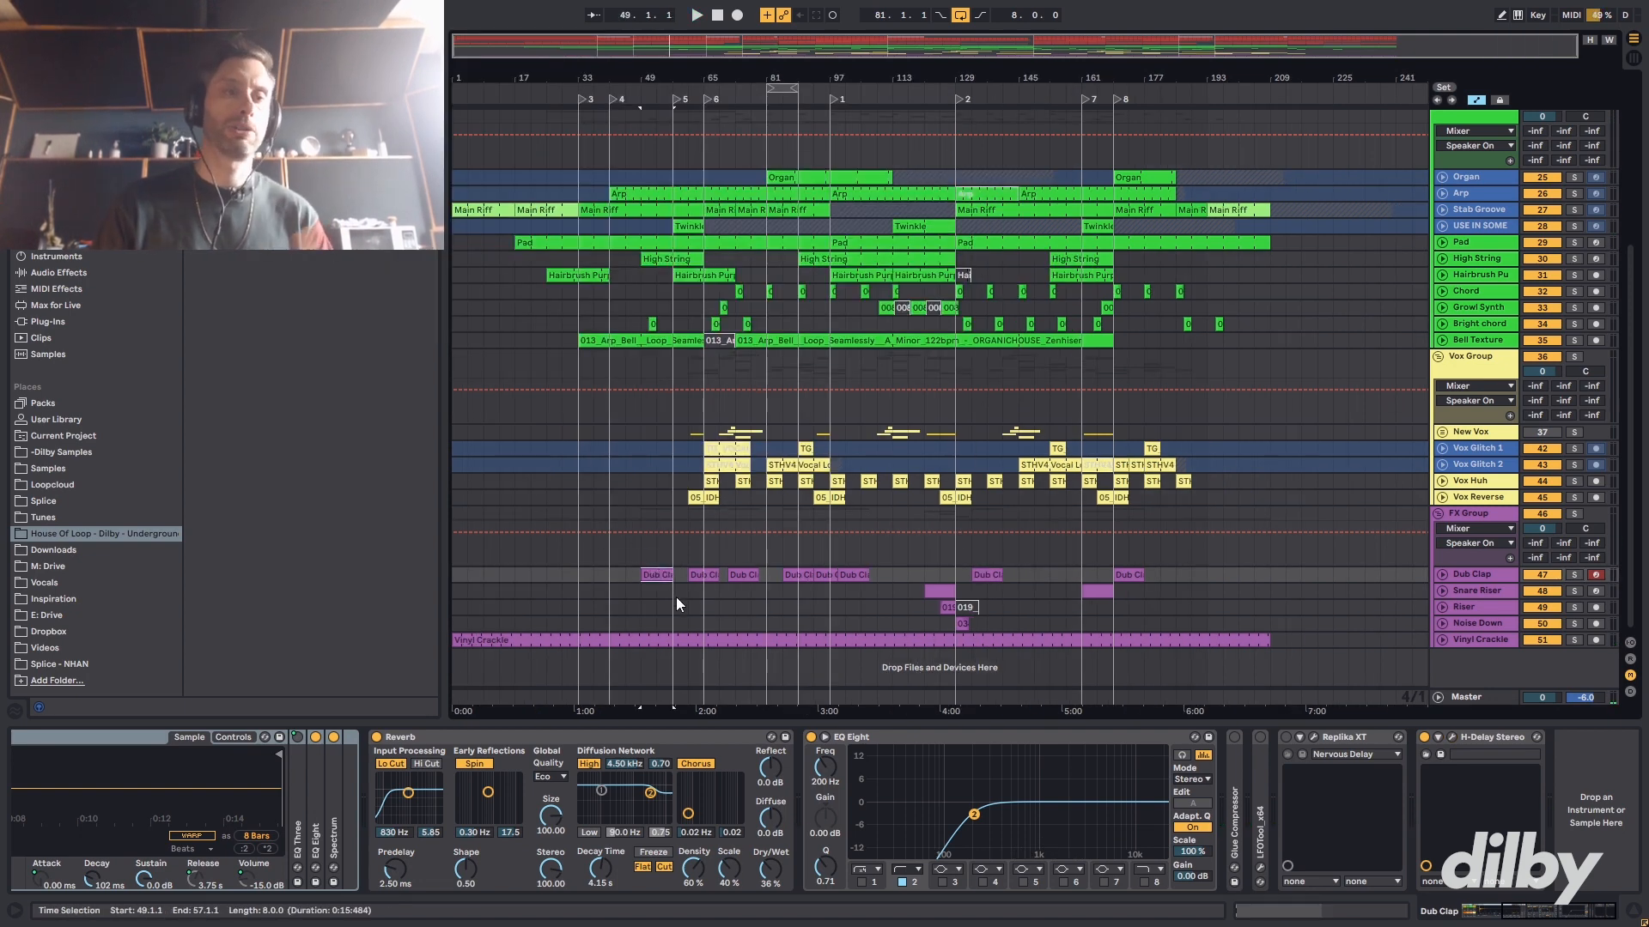
- Solo the Vinyl Crackle track and play its clip from 1.1.1
left_click(1569, 640)
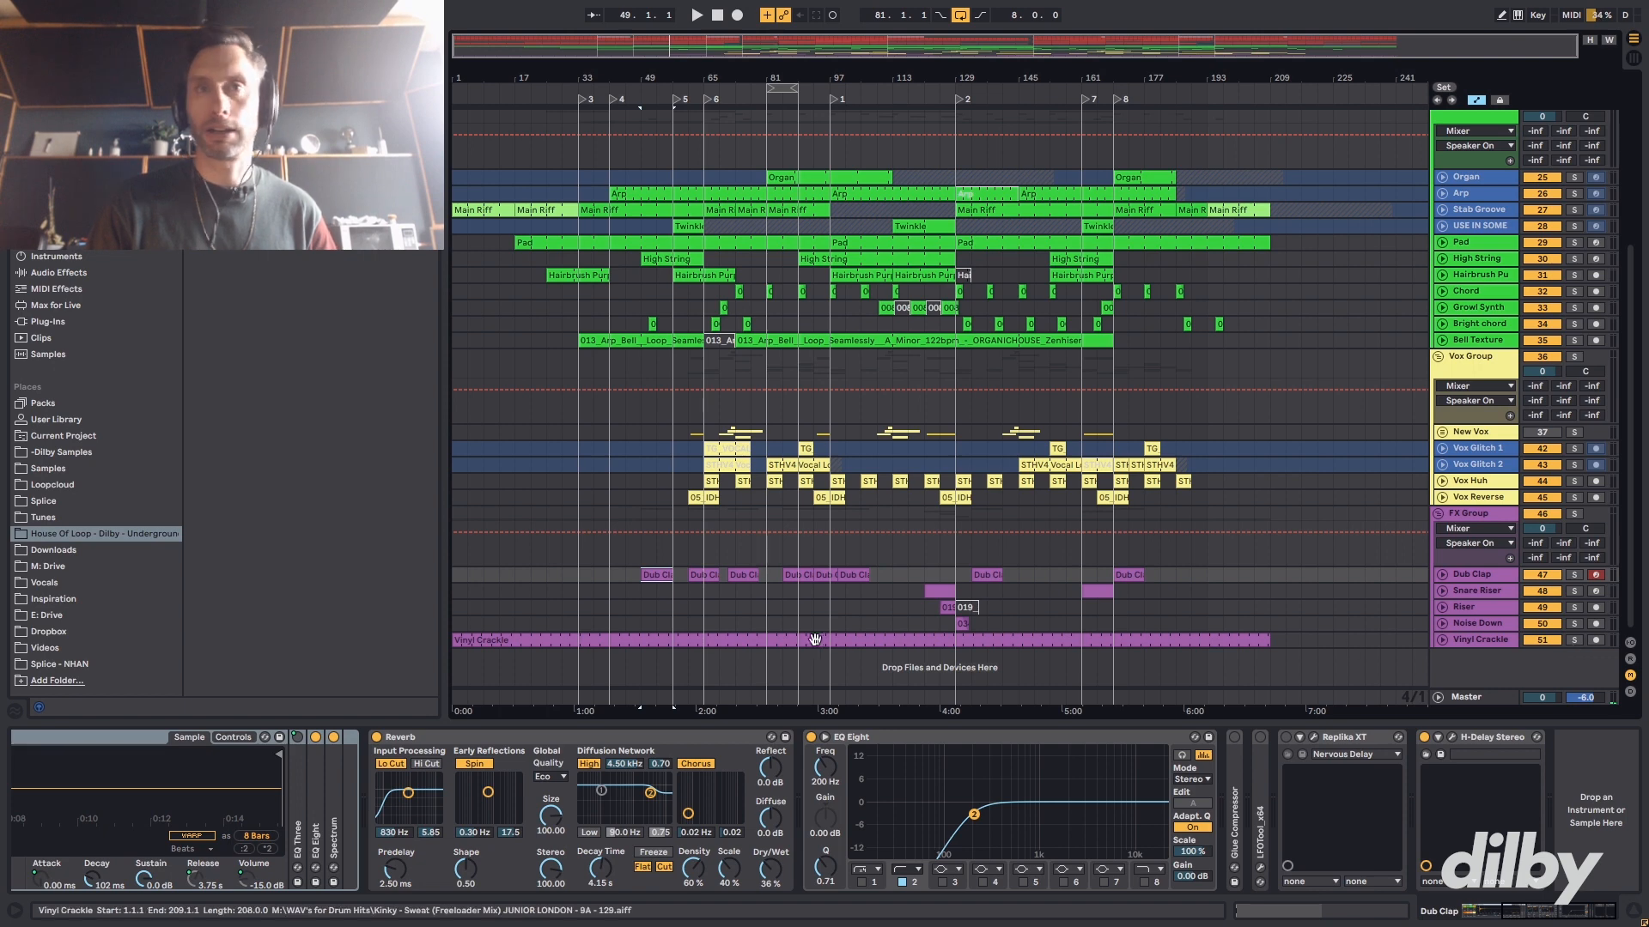
left_click(1576, 640)
key("space")
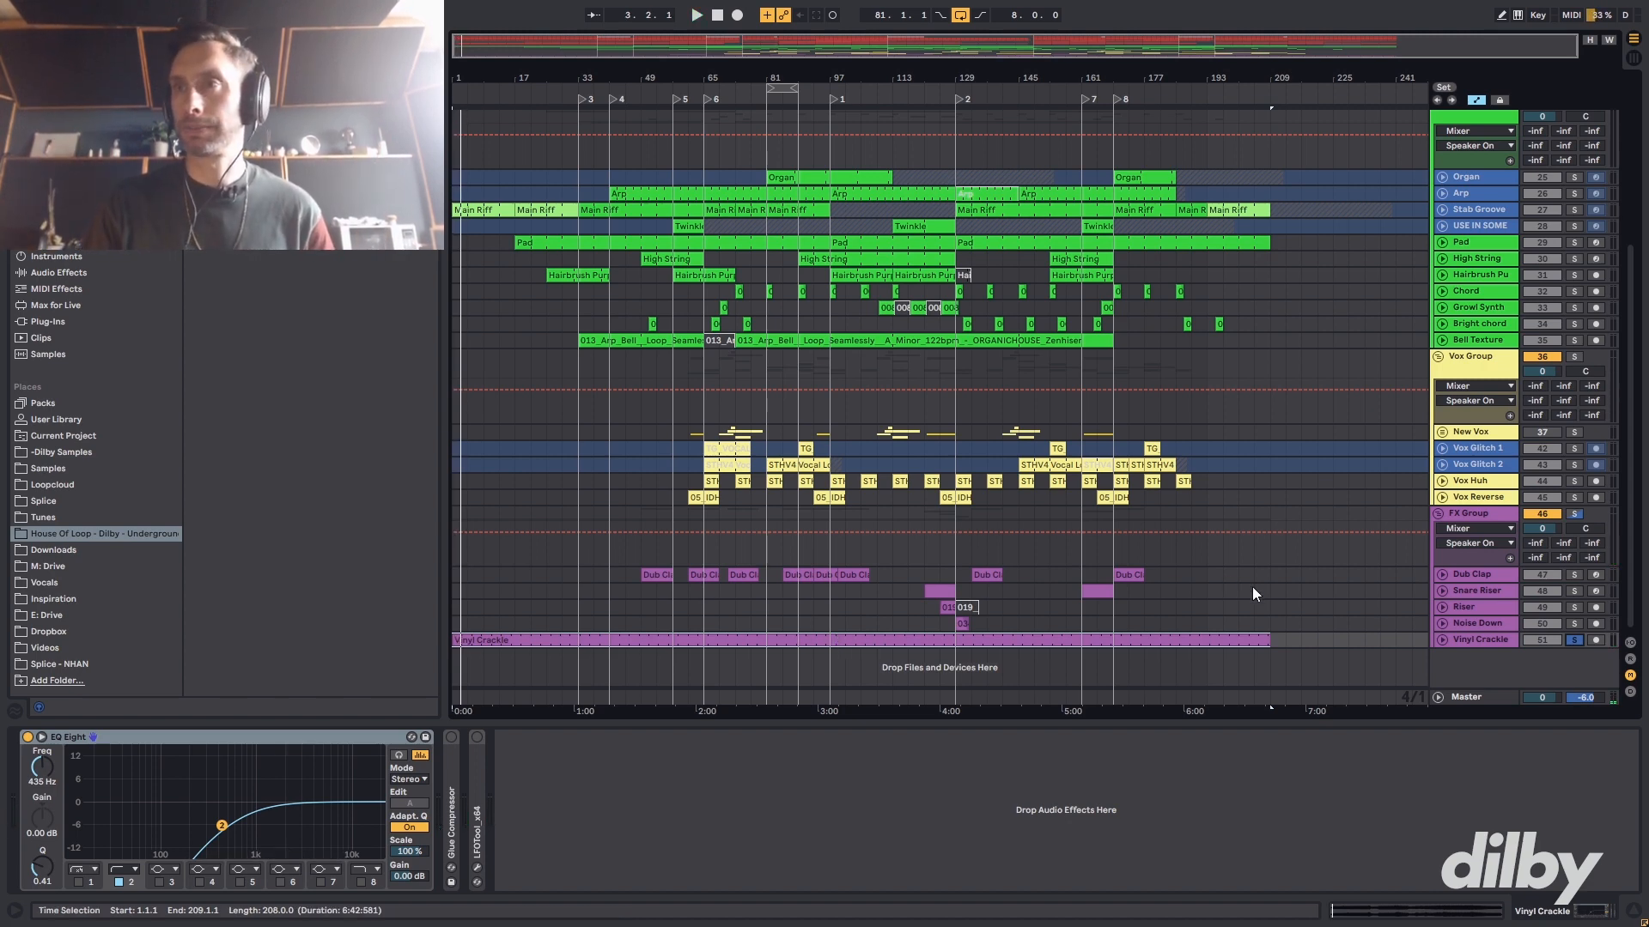
- Solo and unfold the Noise Down track, and play its clip from 129.1.1
left_click(1504, 622)
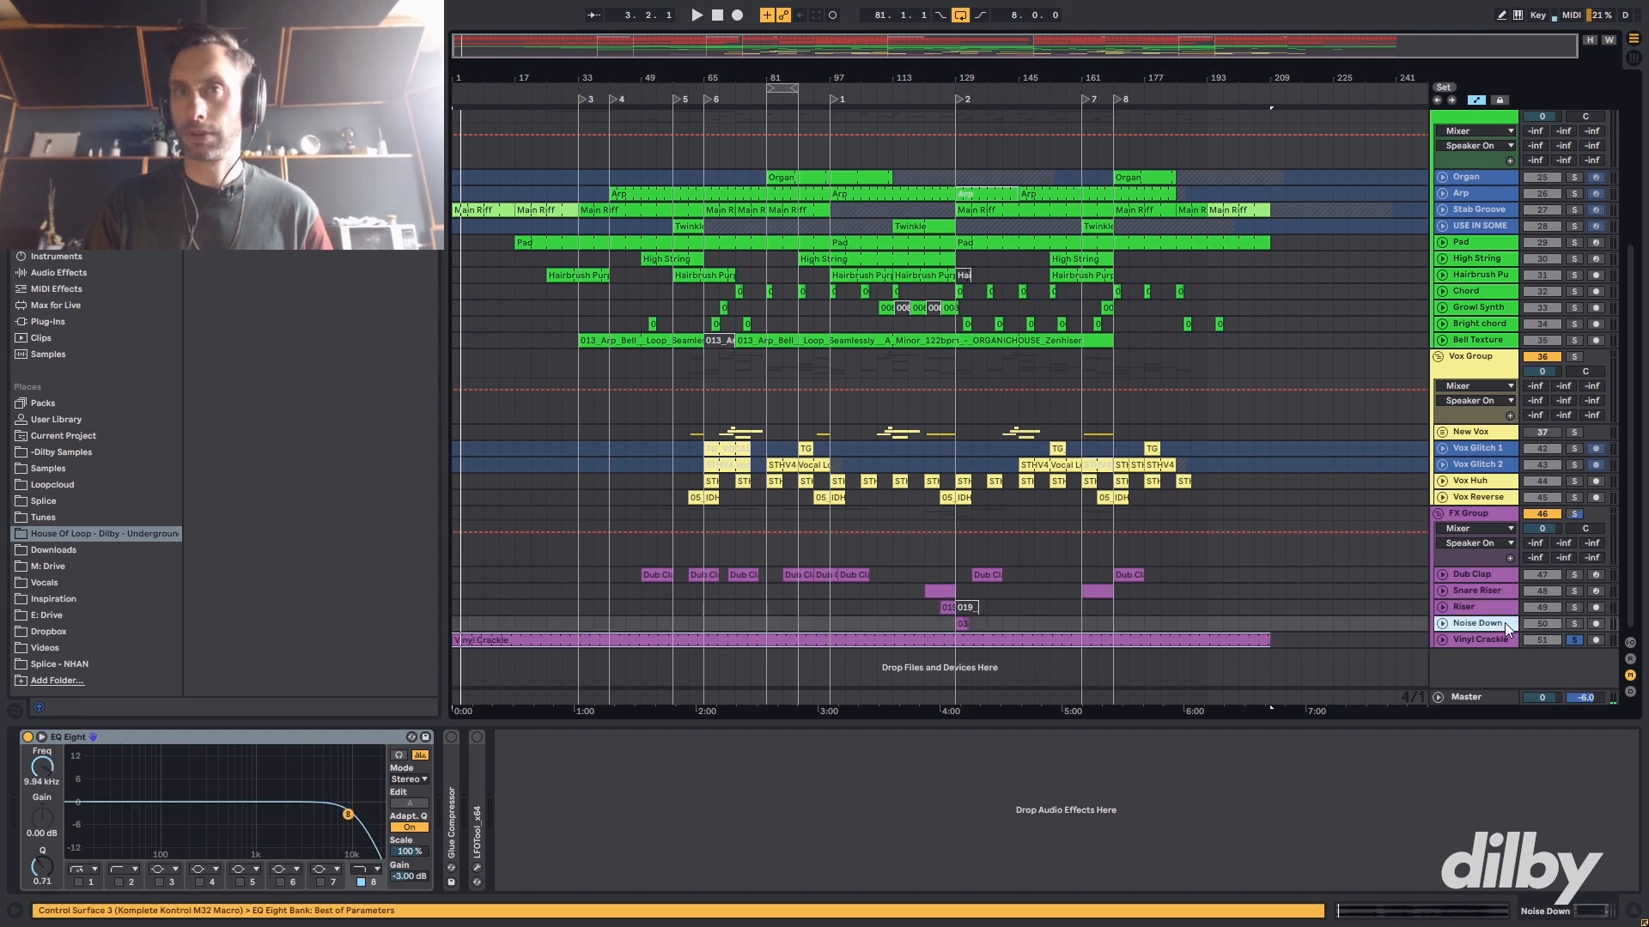
left_click(964, 620)
left_click(1568, 621)
key("space")
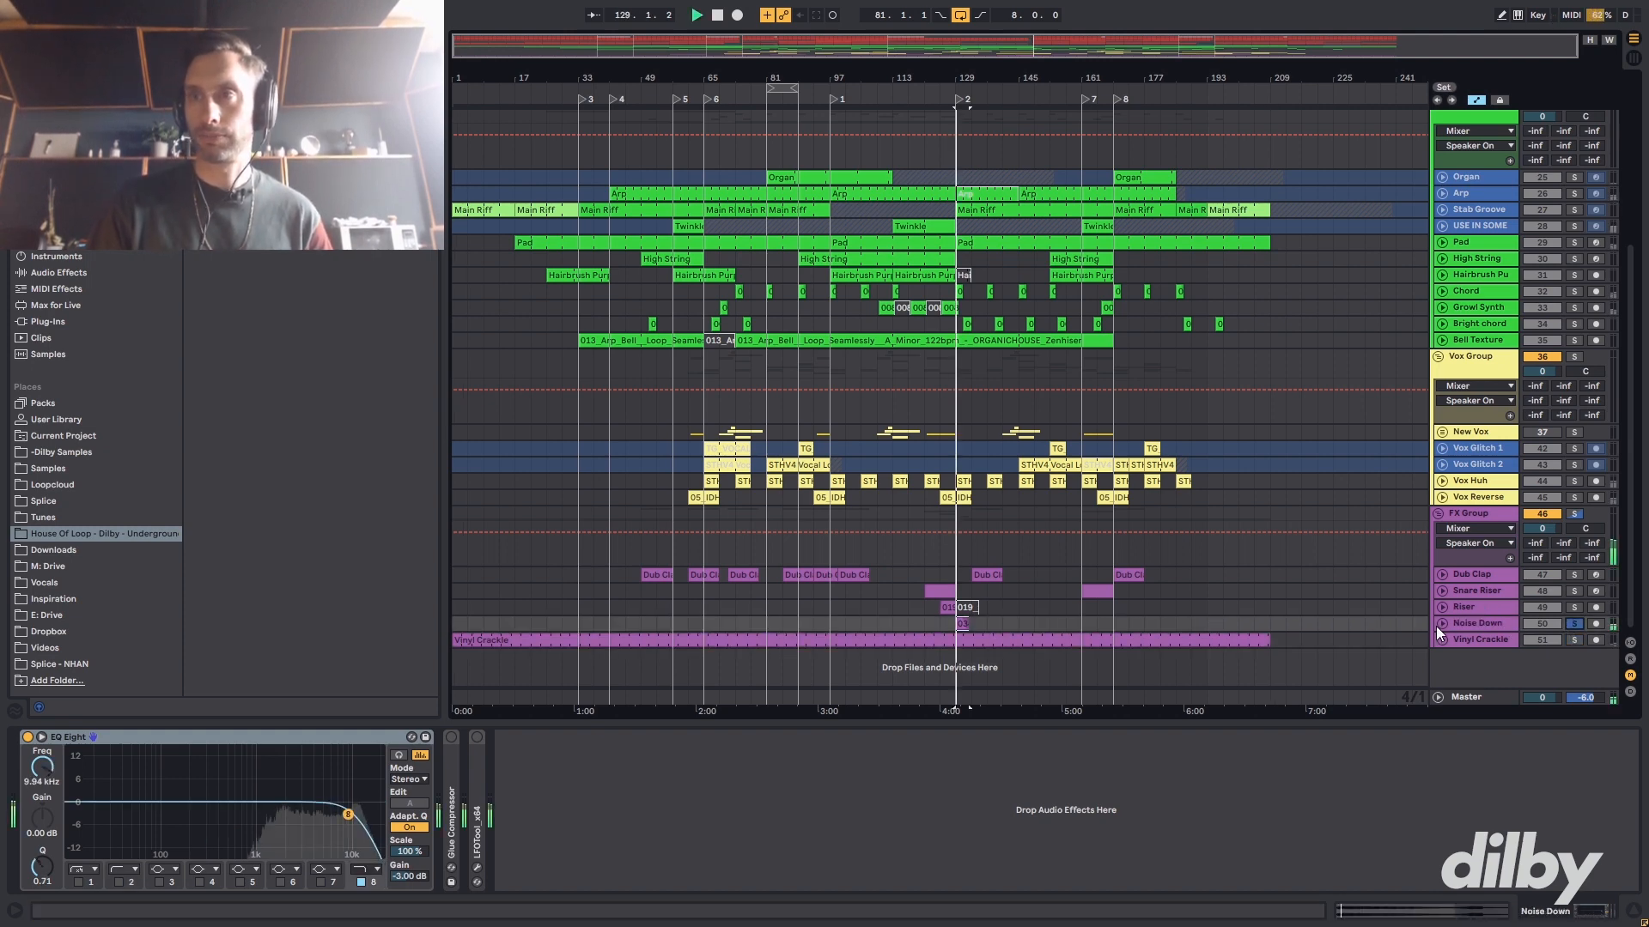
left_click(1440, 624)
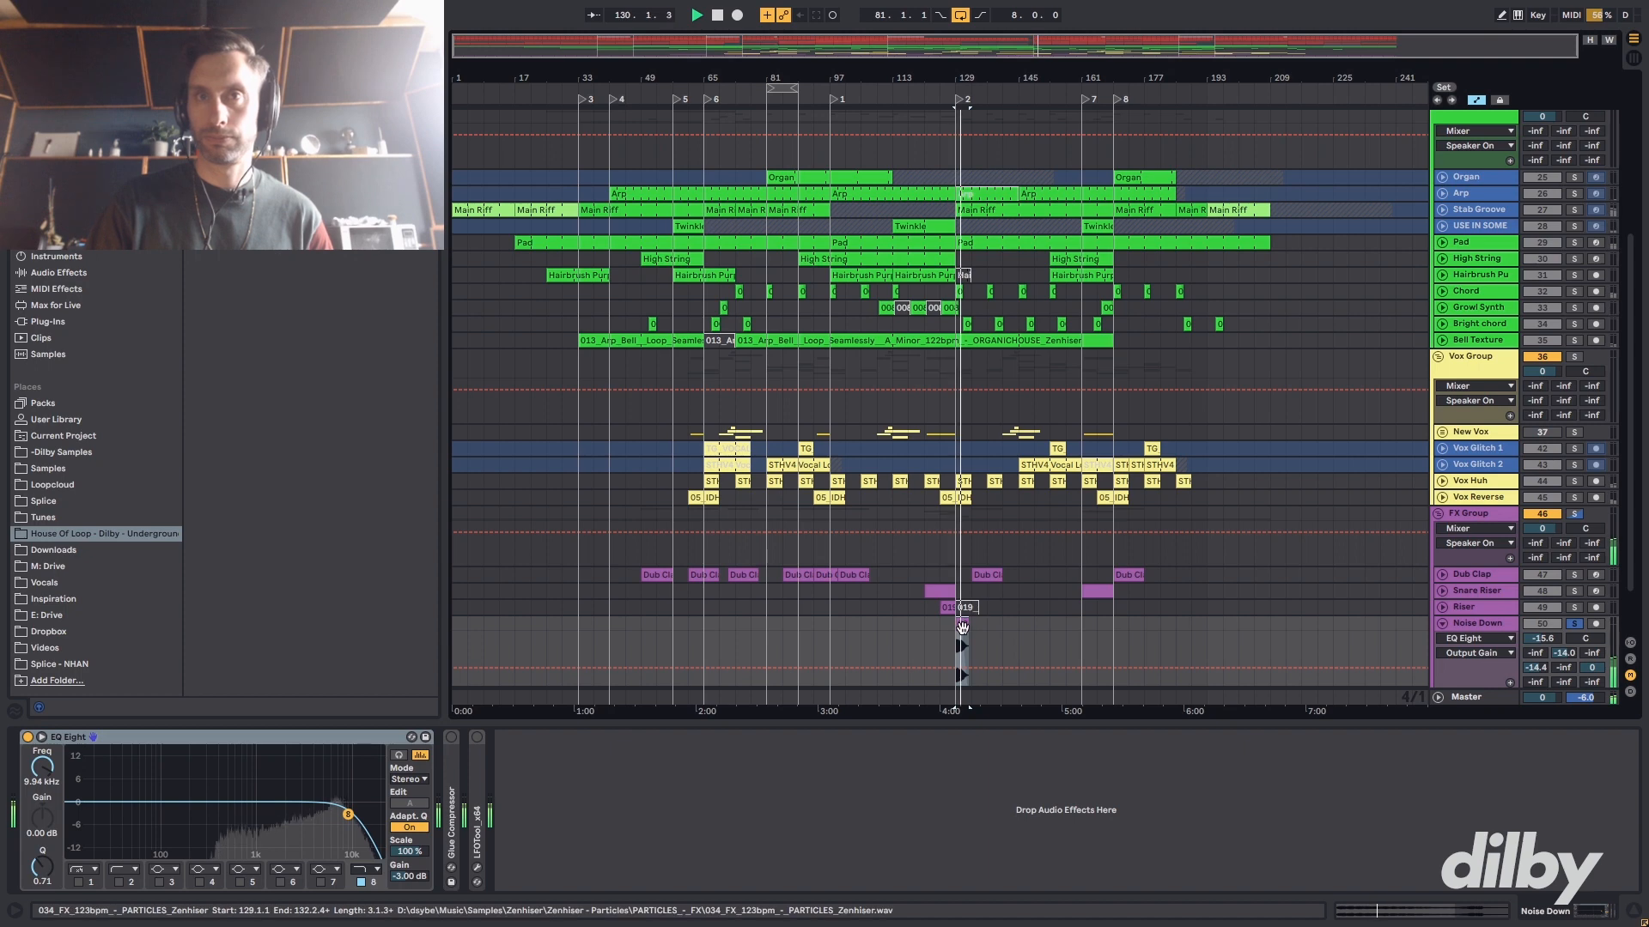
left_click_drag(1065, 55, 1084, 55)
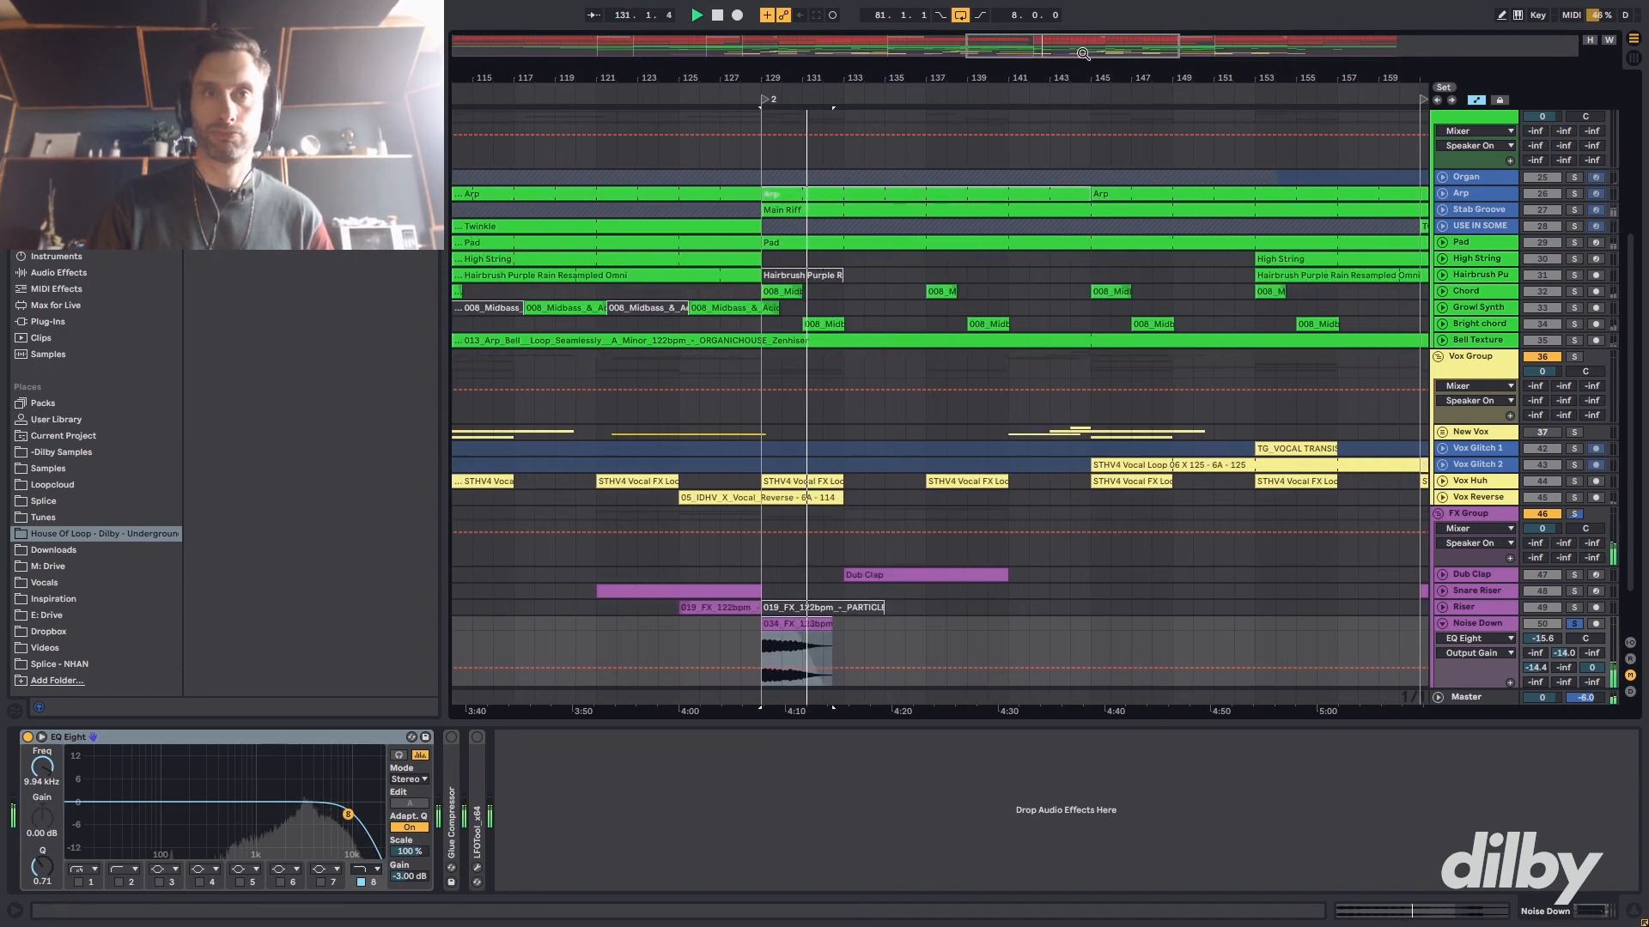
key("space")
- Unsolo Noise Down, play its clip from 129.1.1 in the full mix, and solo the track again during playback
left_click(708, 604)
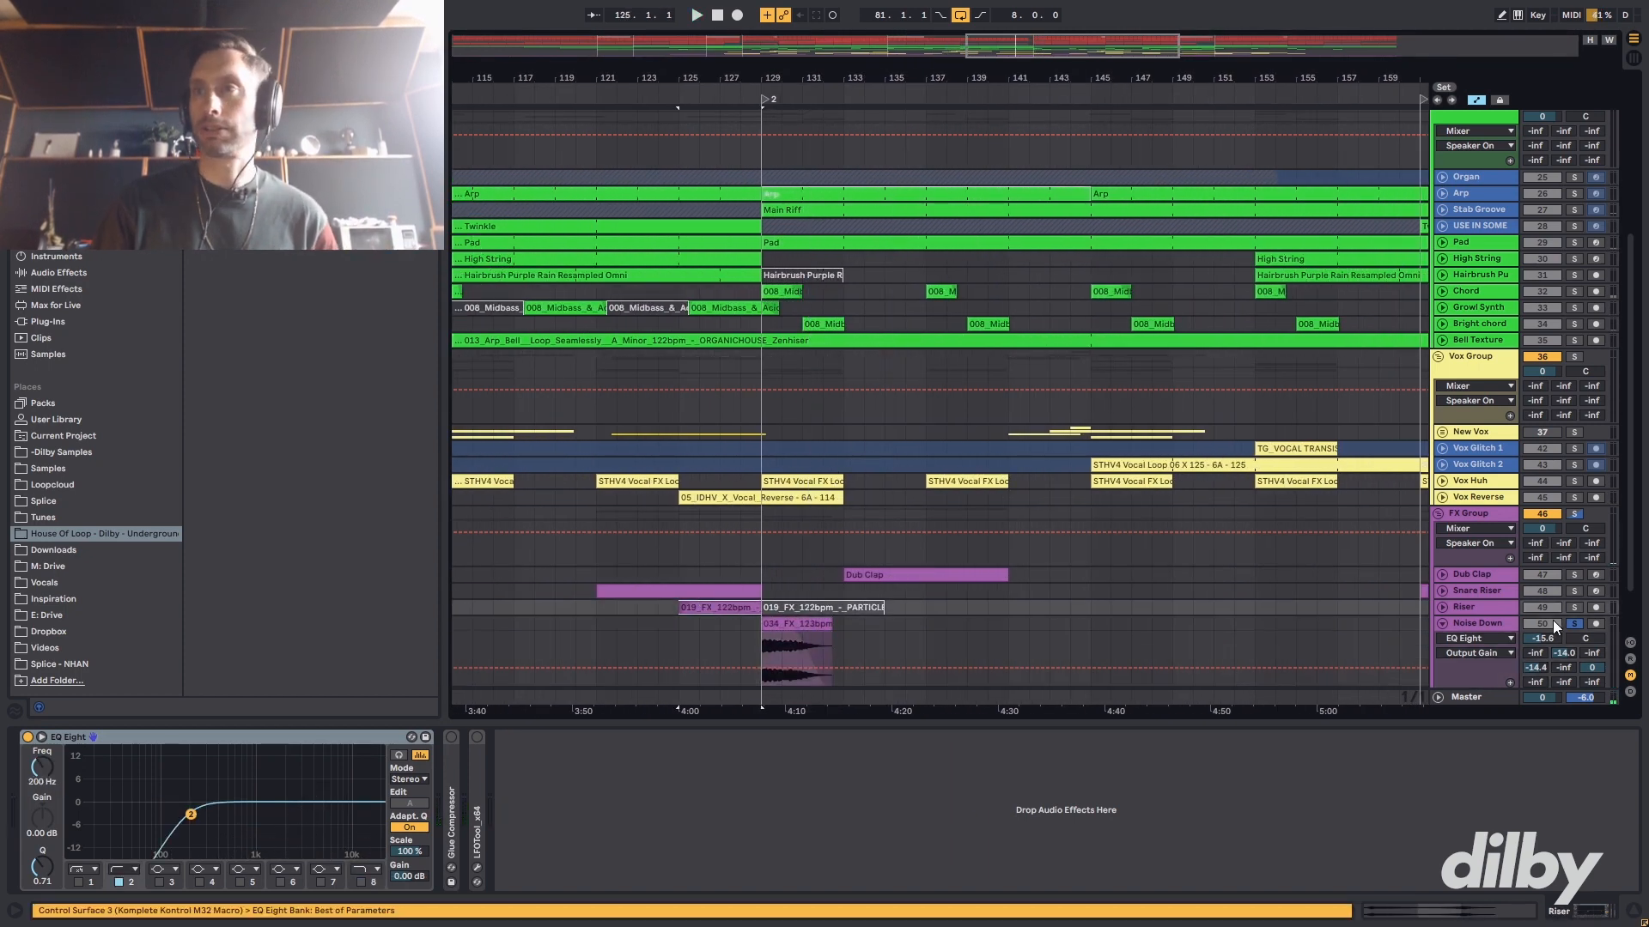
double_click(1008, 55)
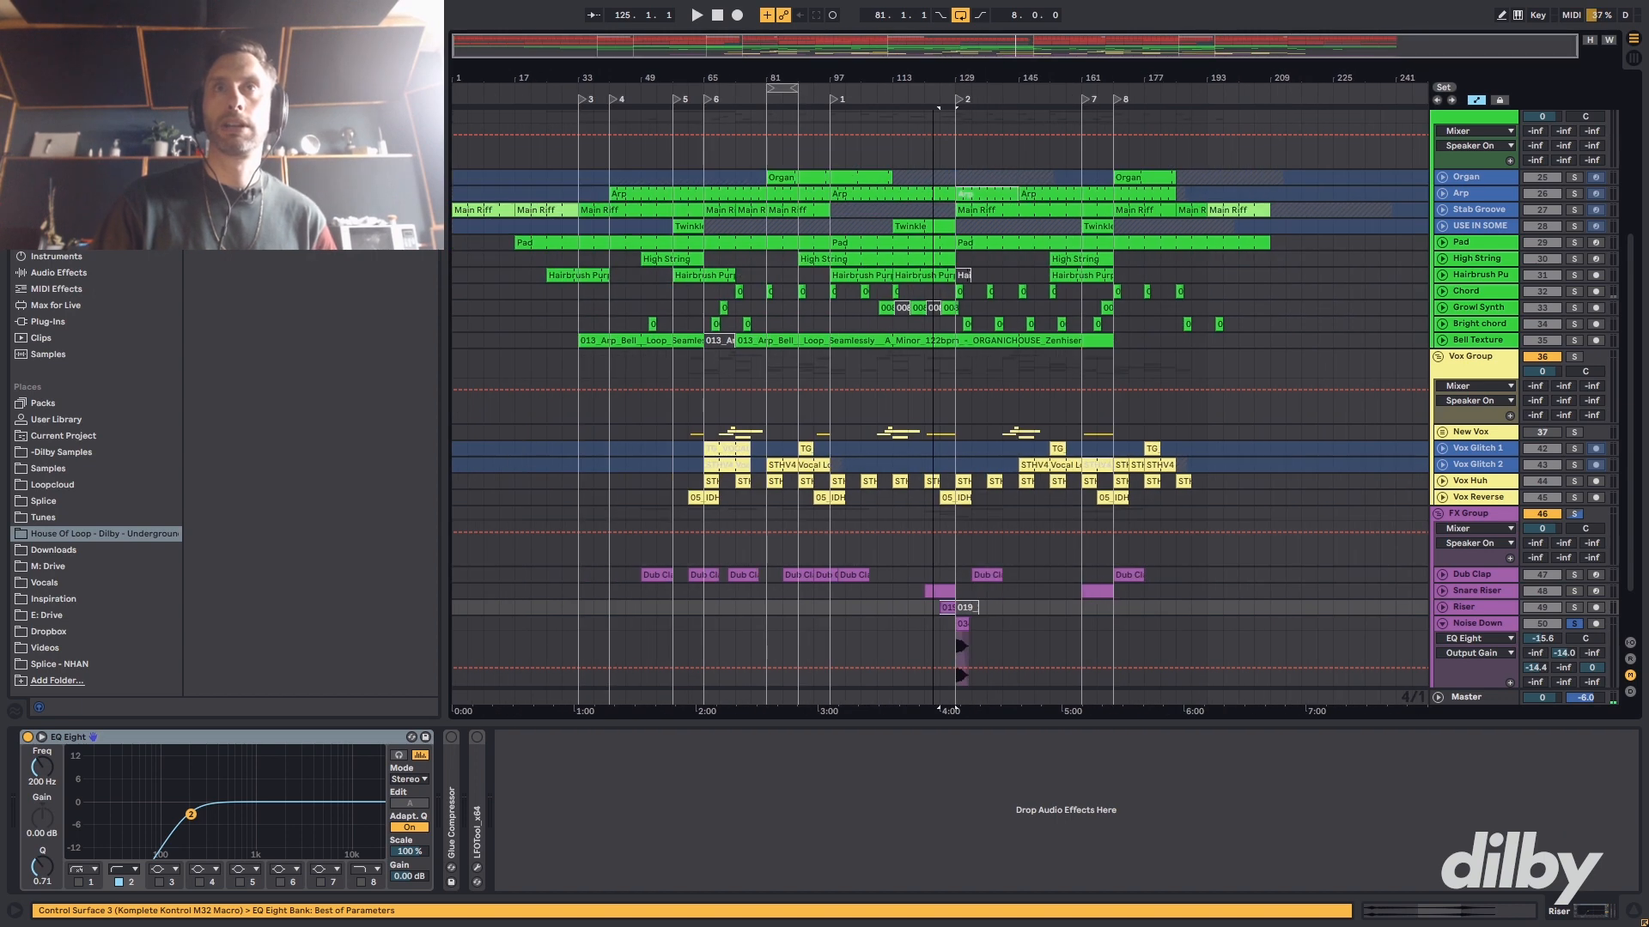
scroll(978, 520, "up", 2)
scroll(977, 517, "down", 5)
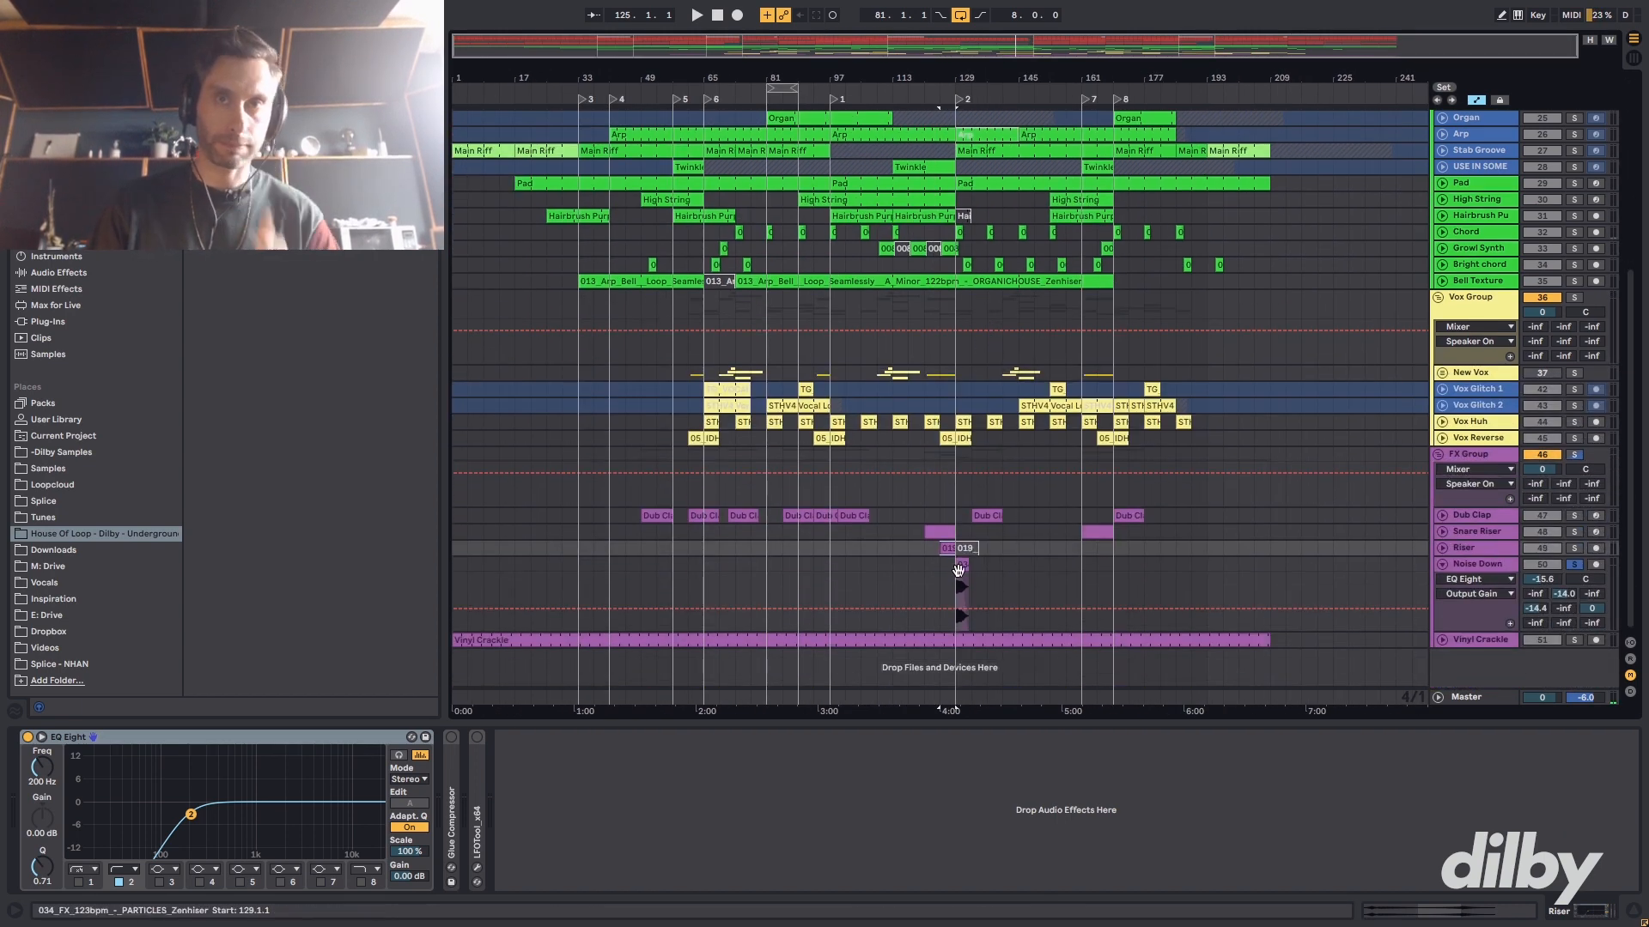
left_click(961, 564)
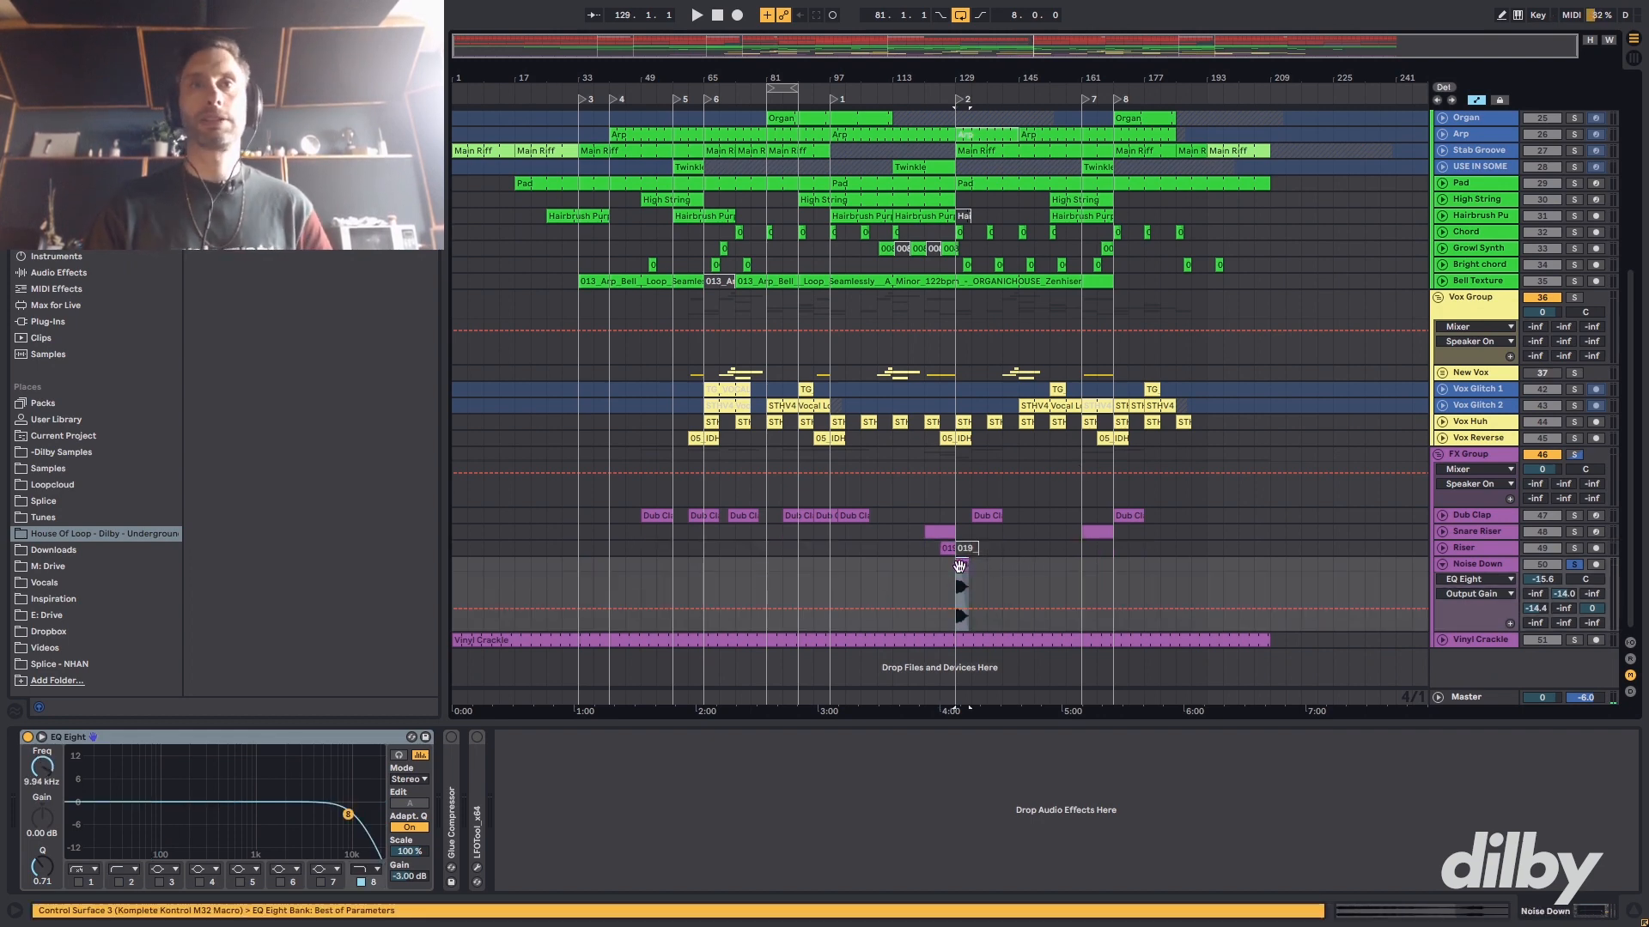
left_click(1575, 567)
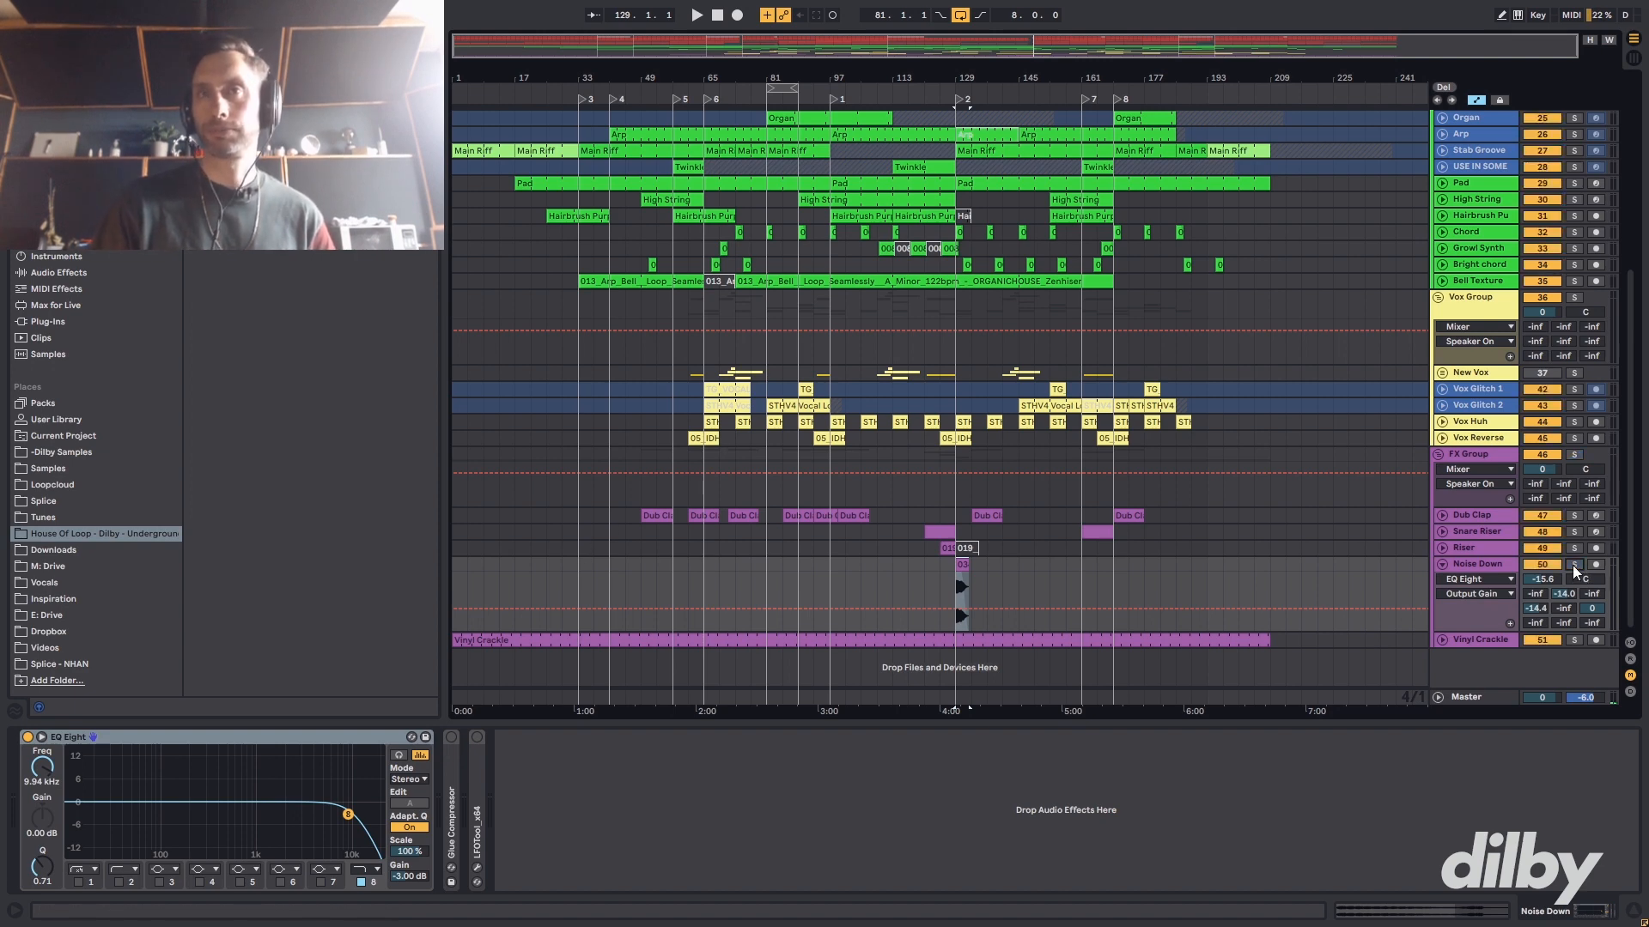
key("space")
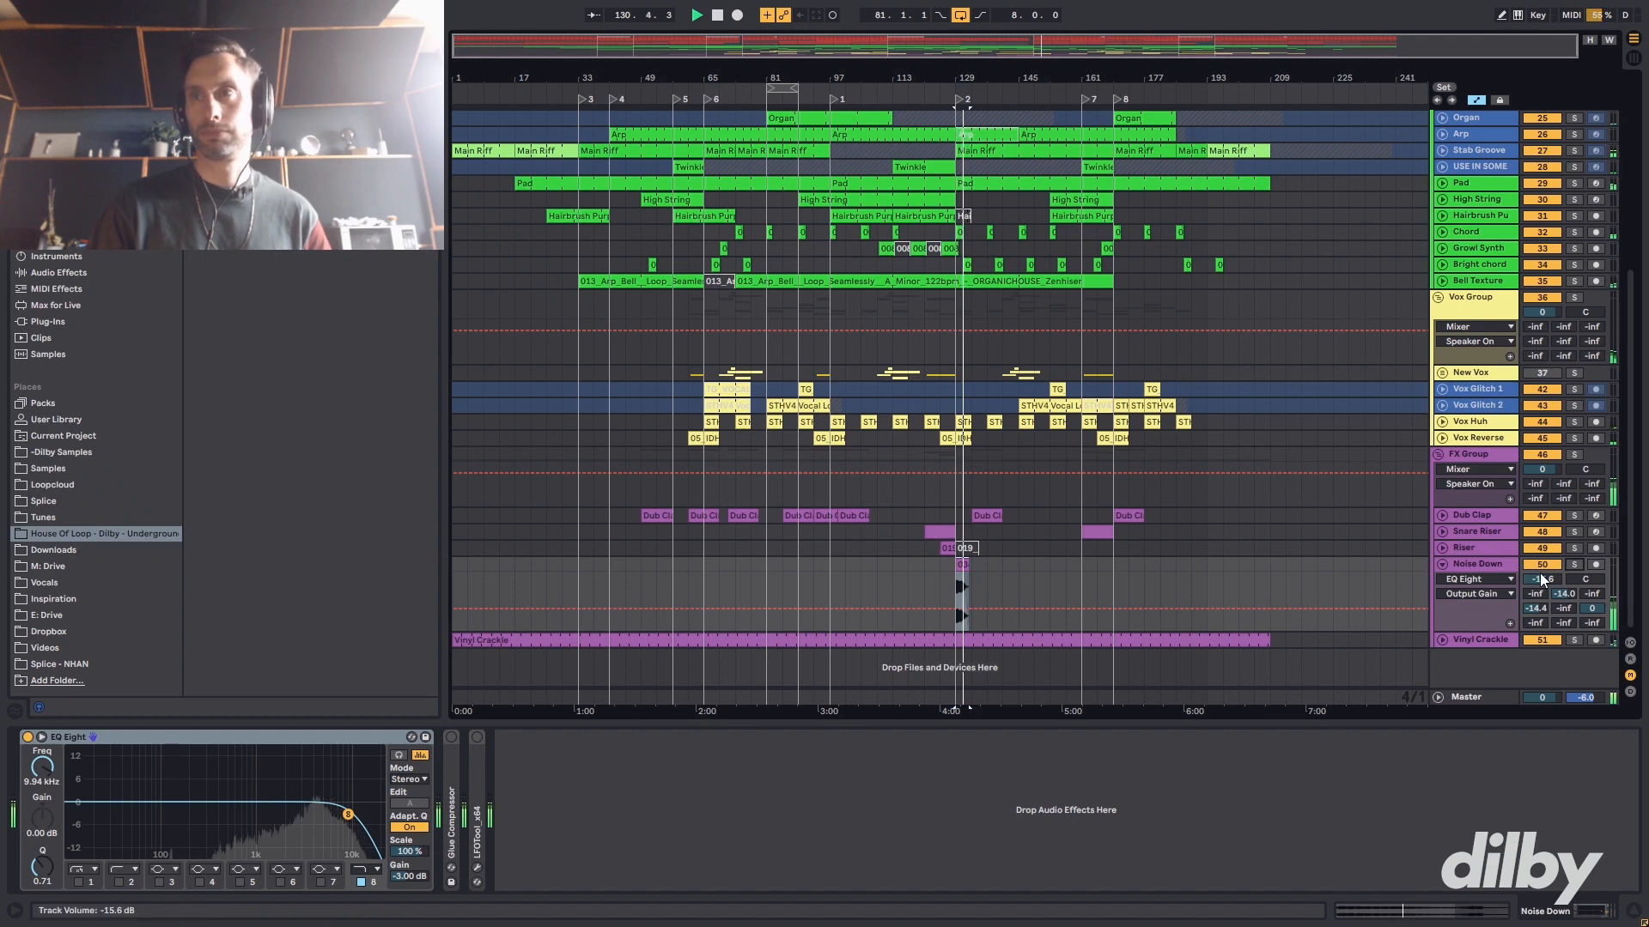
left_click(1574, 564)
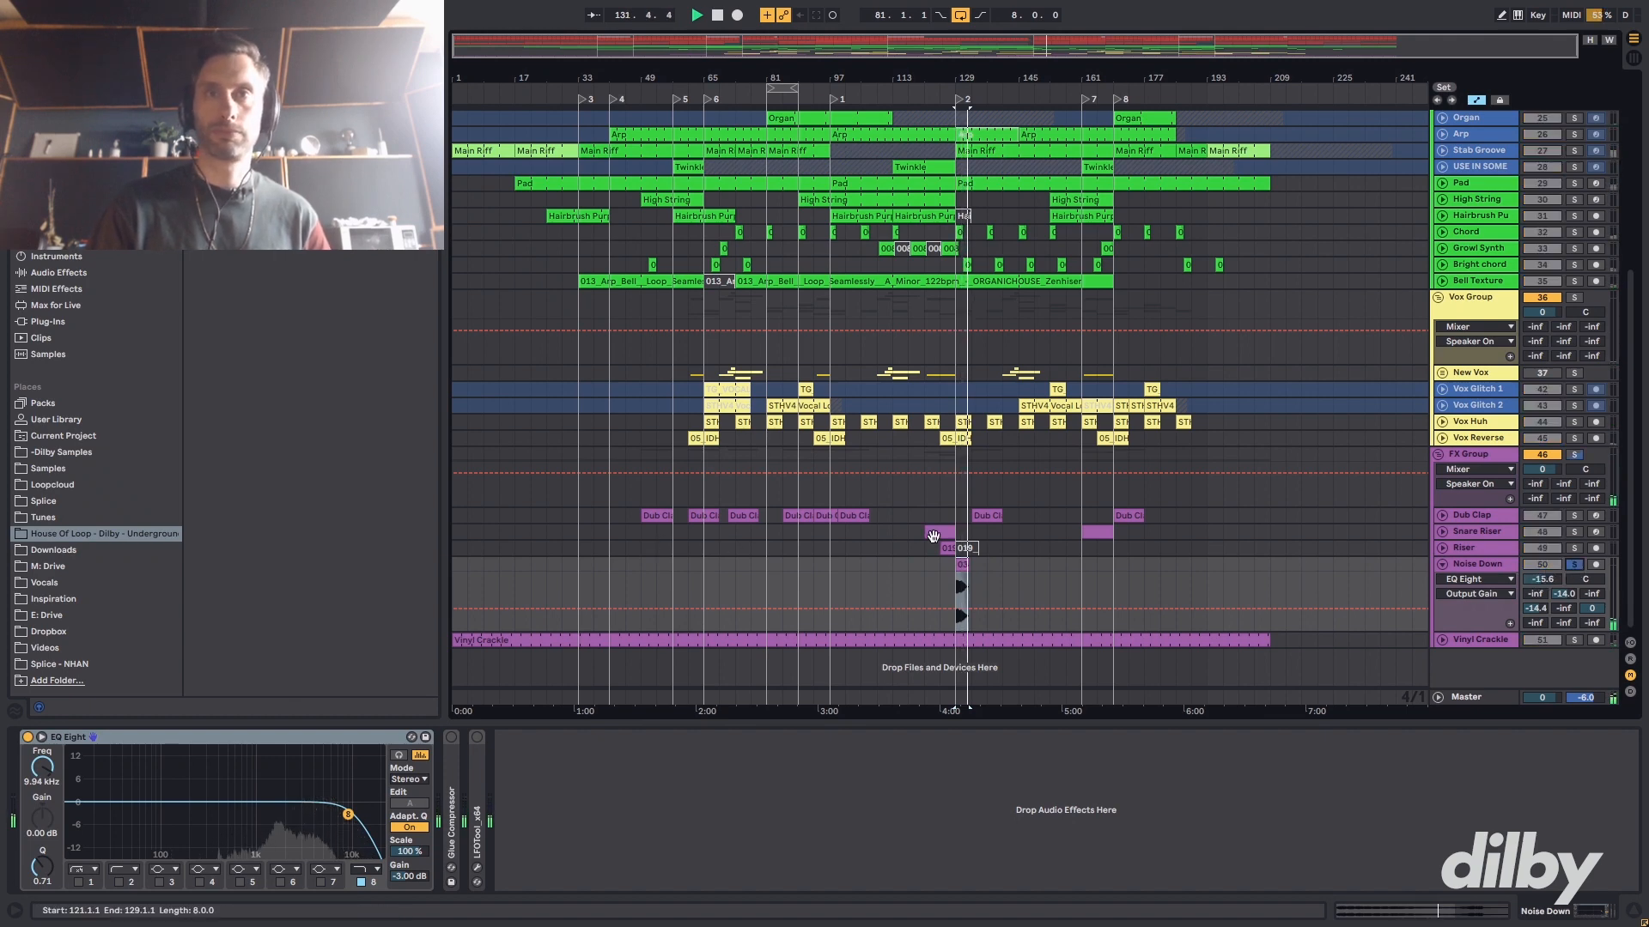
key("space")
- Solo the Riser track together with Noise Down, play both from 125.1.1, and unsolo them
left_click(1499, 550)
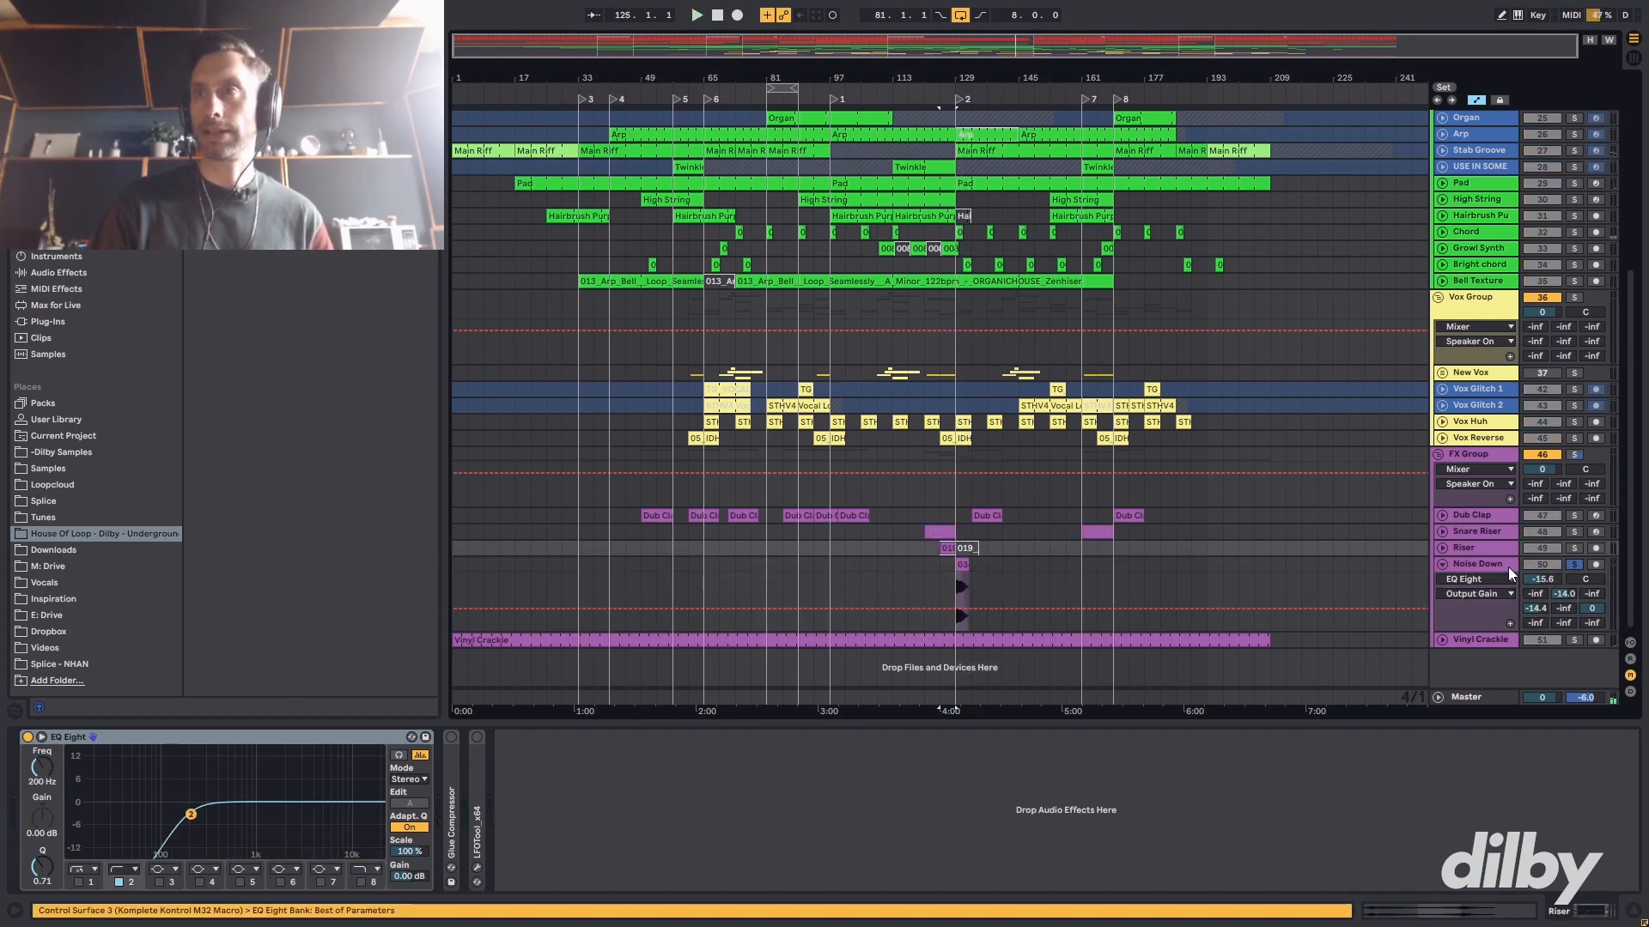
left_click(1574, 548)
key("space")
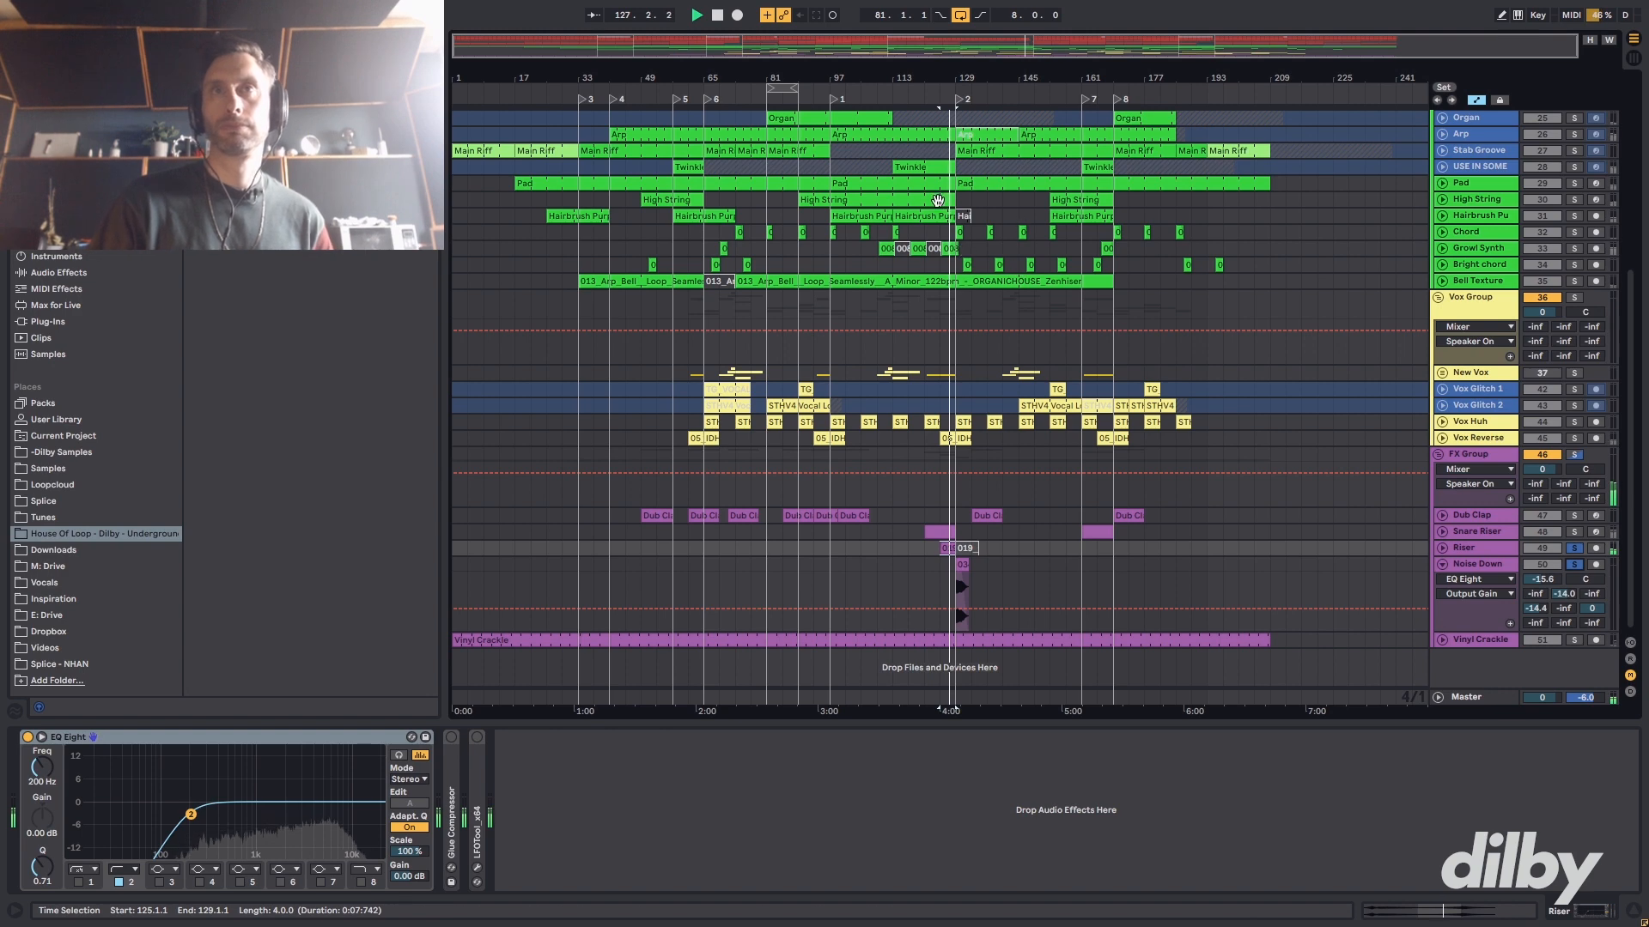
key("plus")
left_click_drag(1005, 56, 1005, 110)
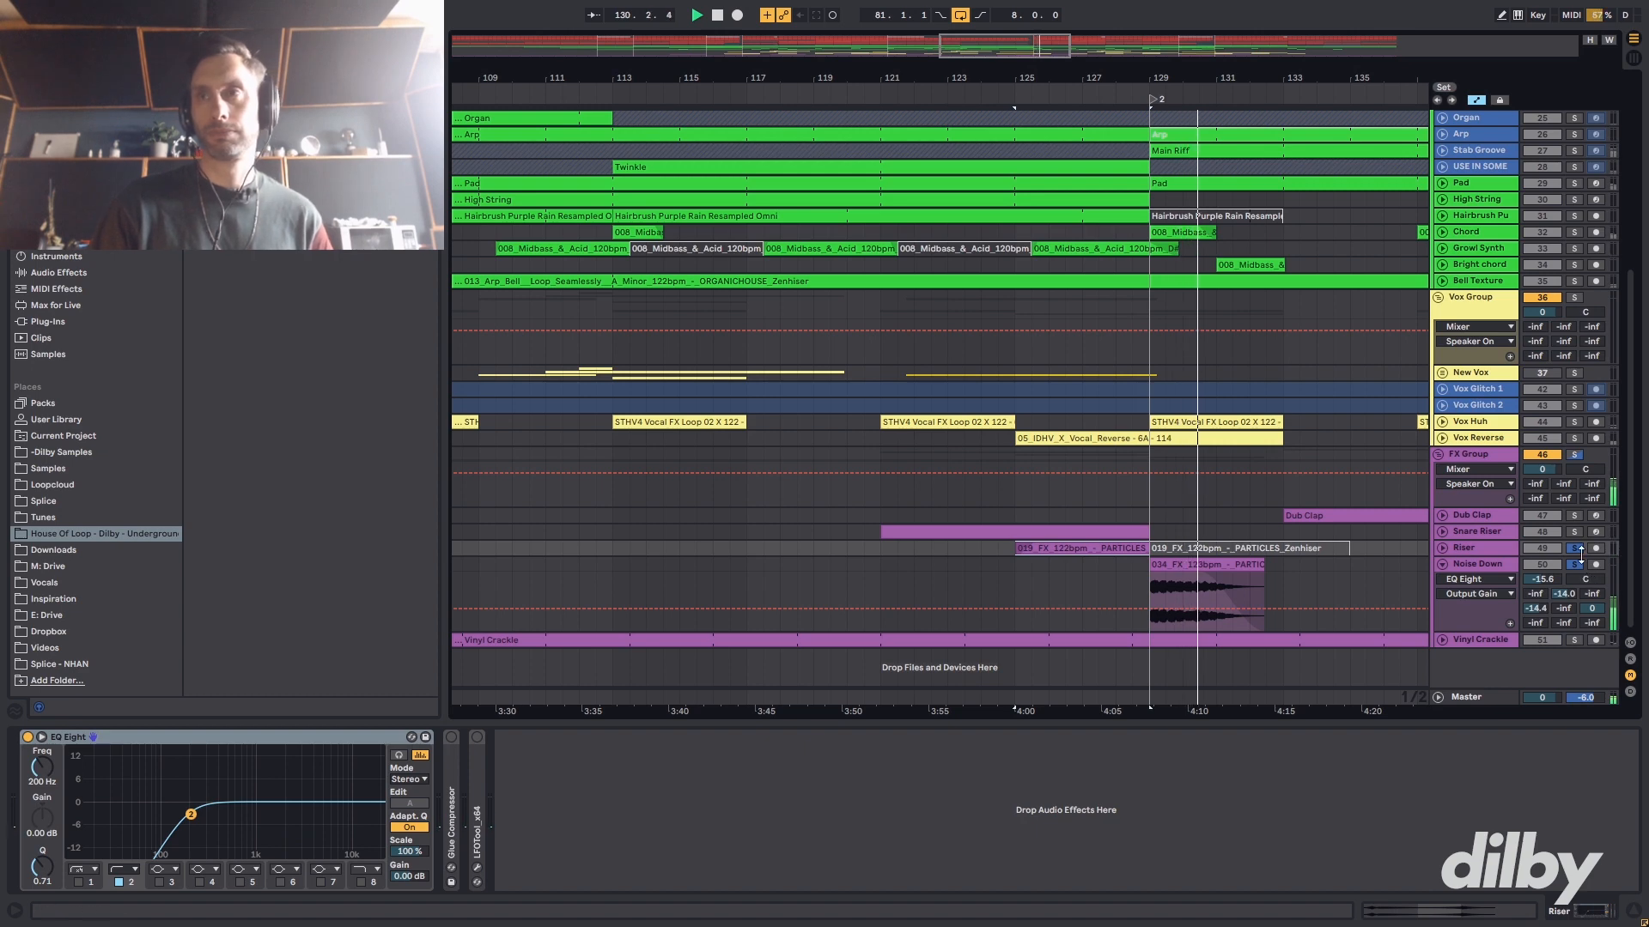
left_click(971, 560)
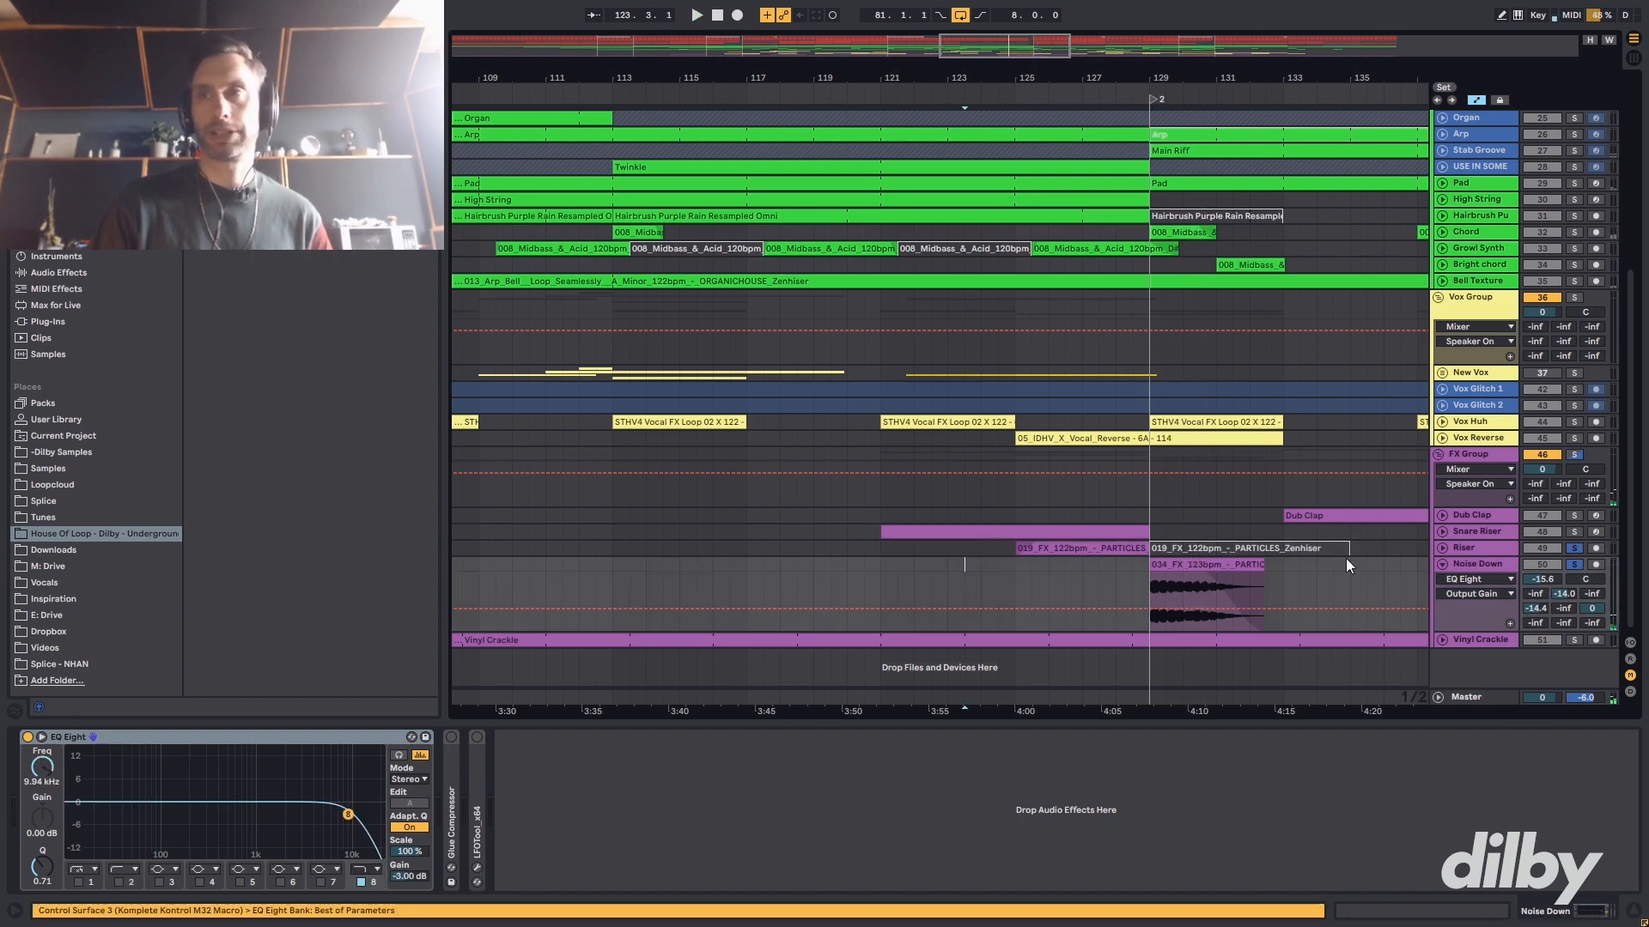
left_click(1574, 548)
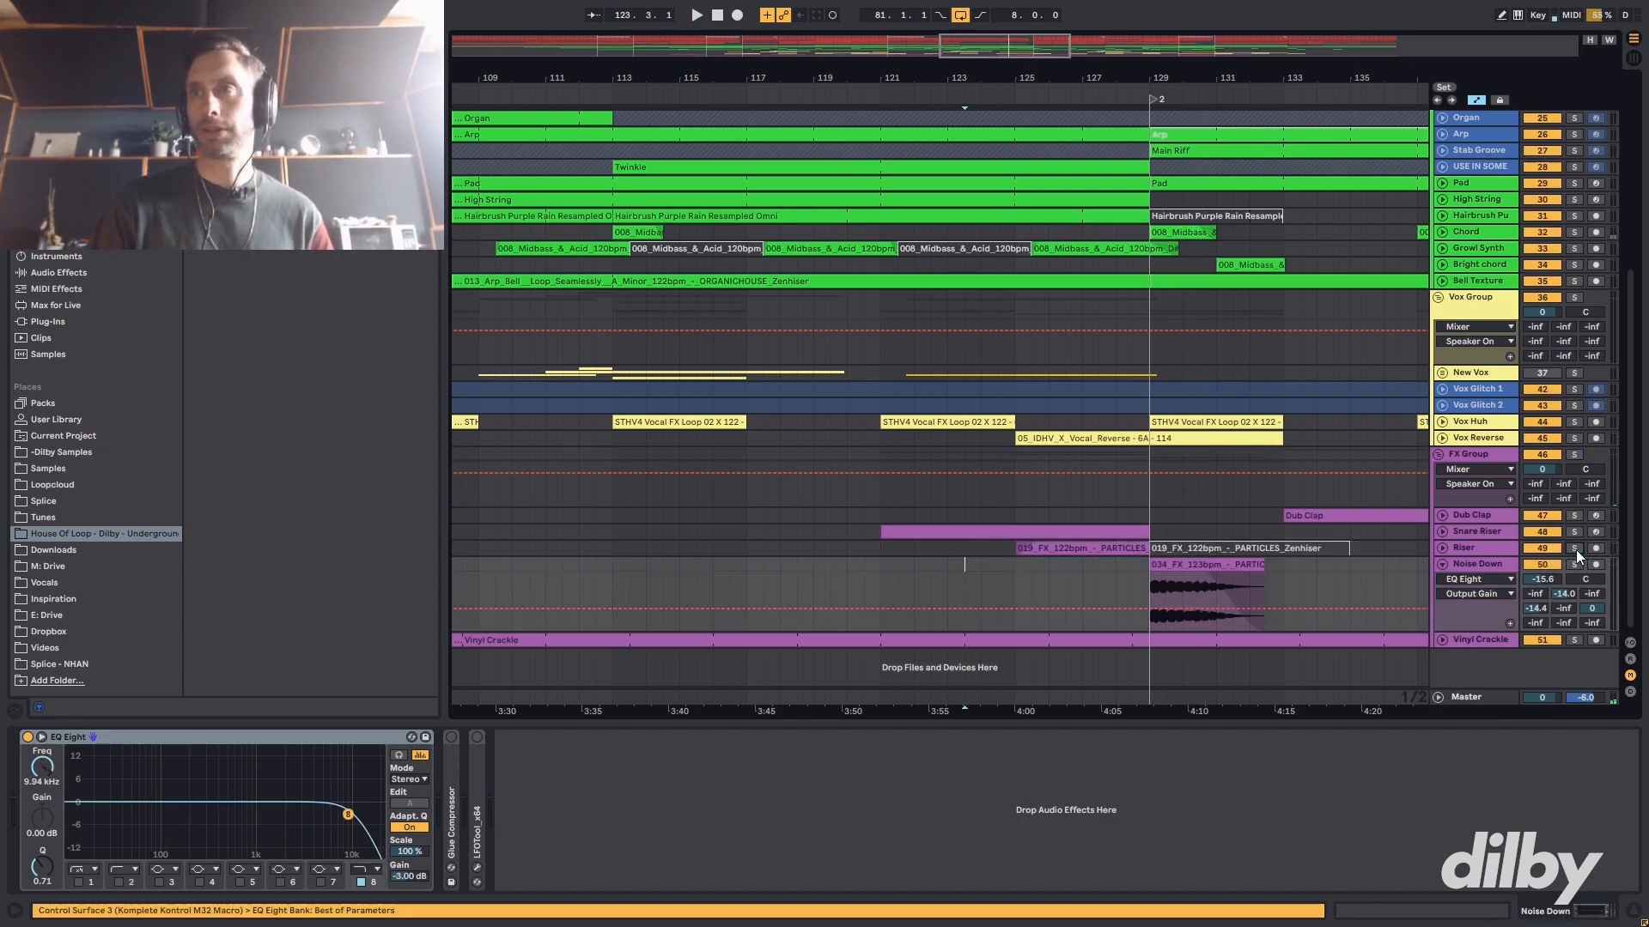
- Unfold and solo the Snare Riser track, open its MIDI clip's notes, and play it from 121.1.1
left_click(1072, 540)
left_click(1442, 533)
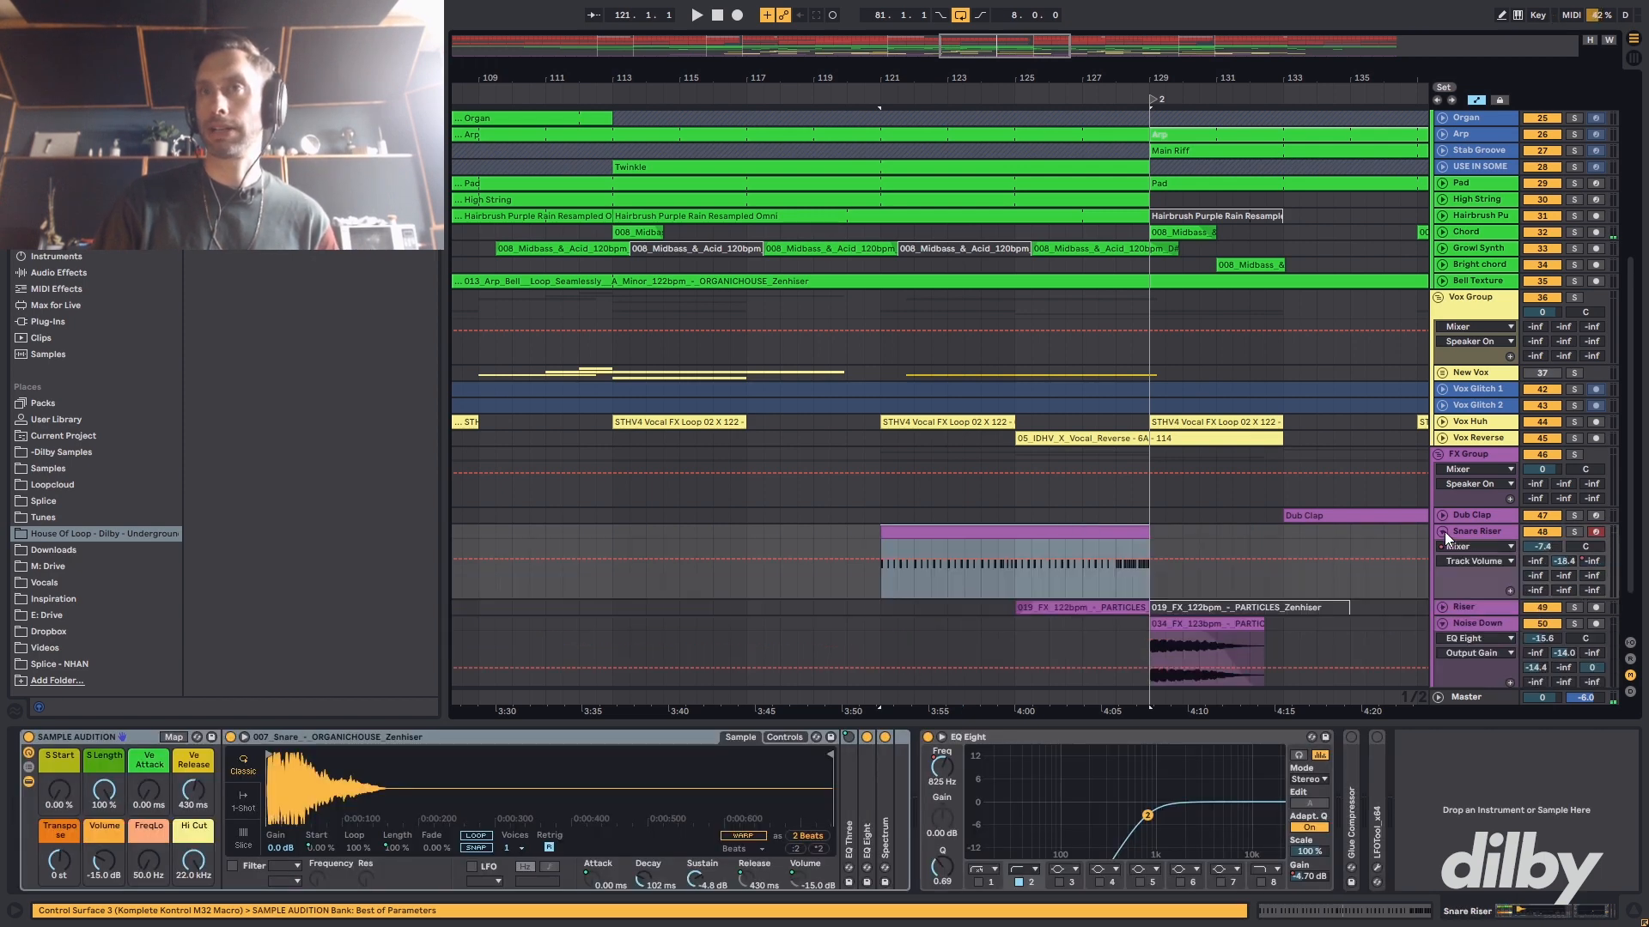
double_click(1015, 530)
key("s")
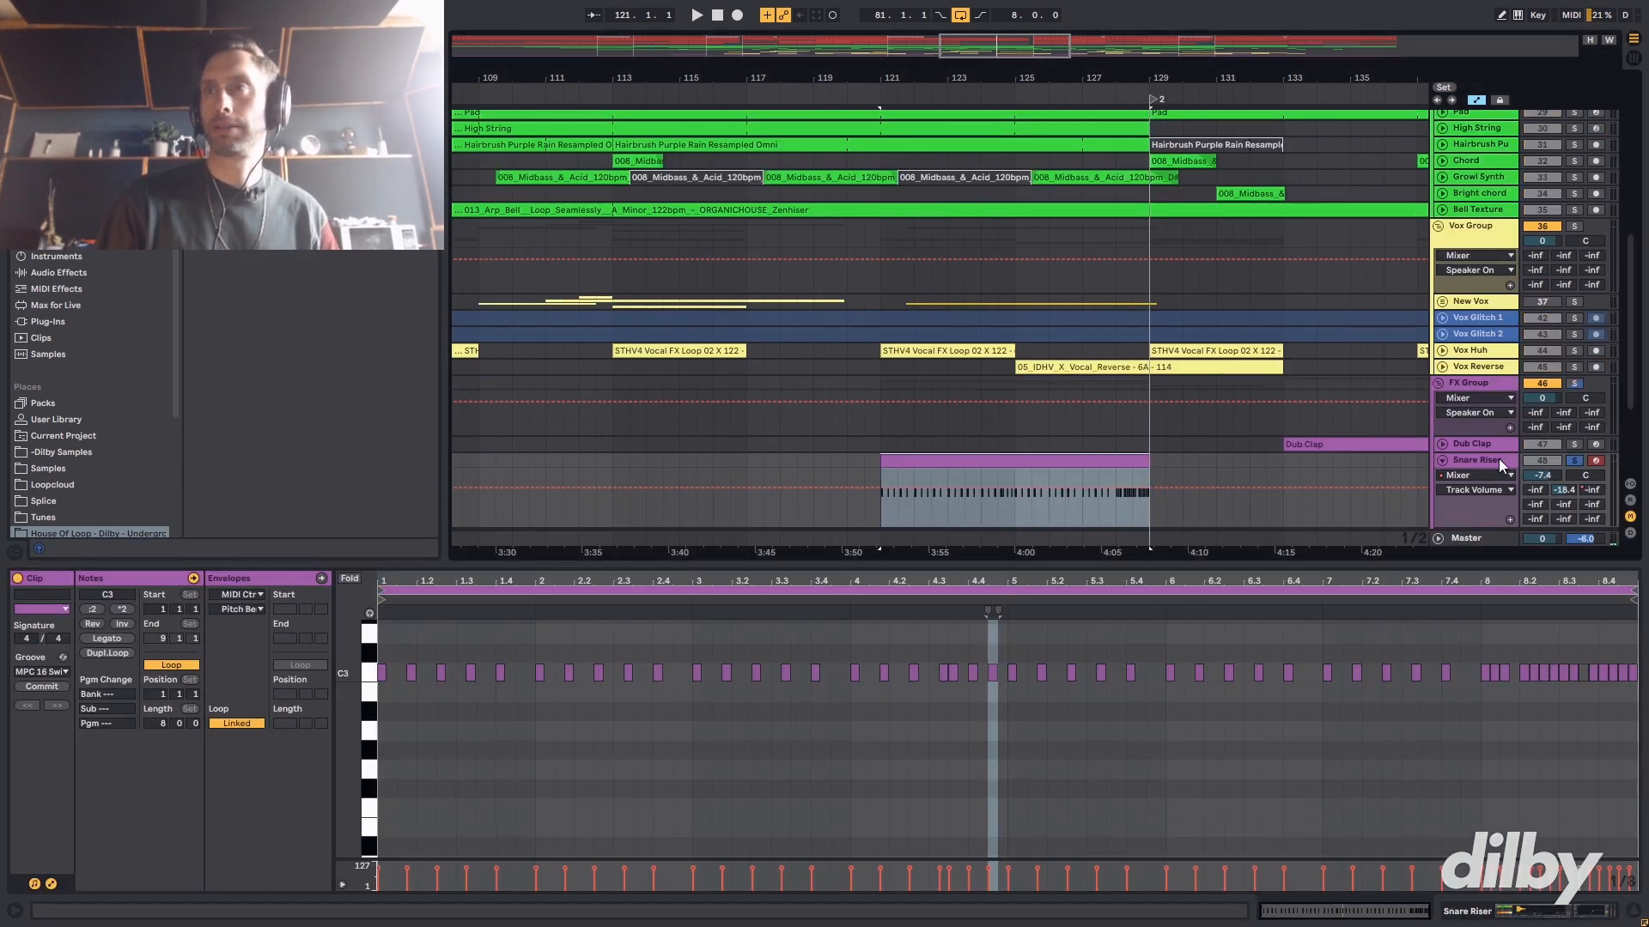
key("space")
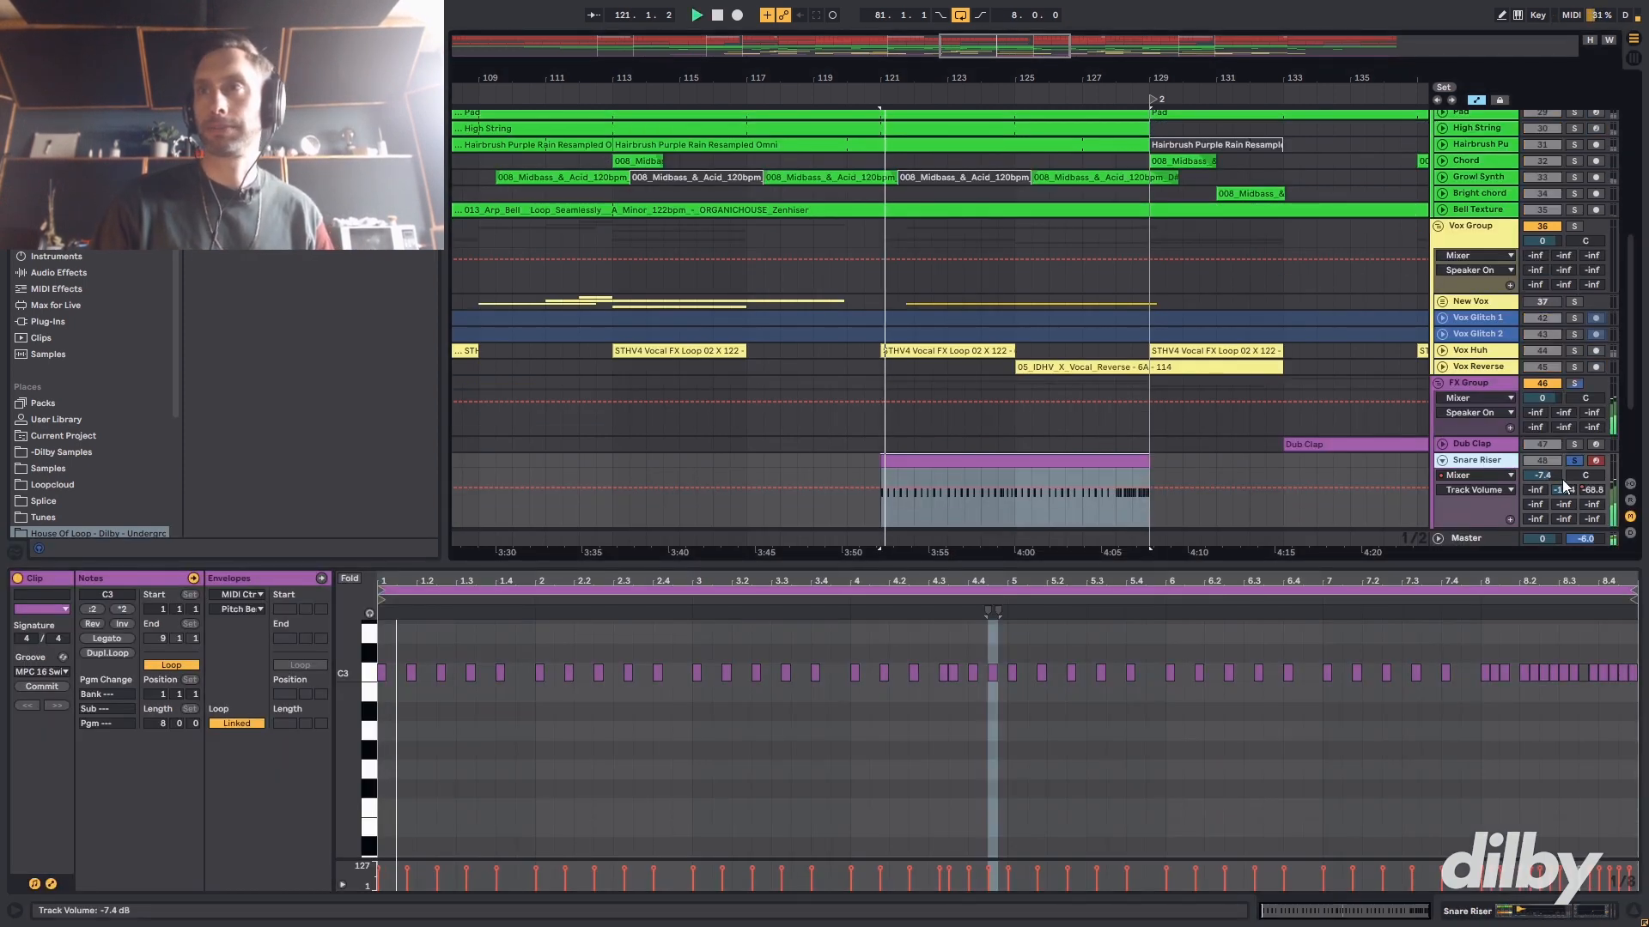
- Show the Snare Riser track's device chain and display the frequency automation of the EQ Eight's band 2
left_click(1467, 460)
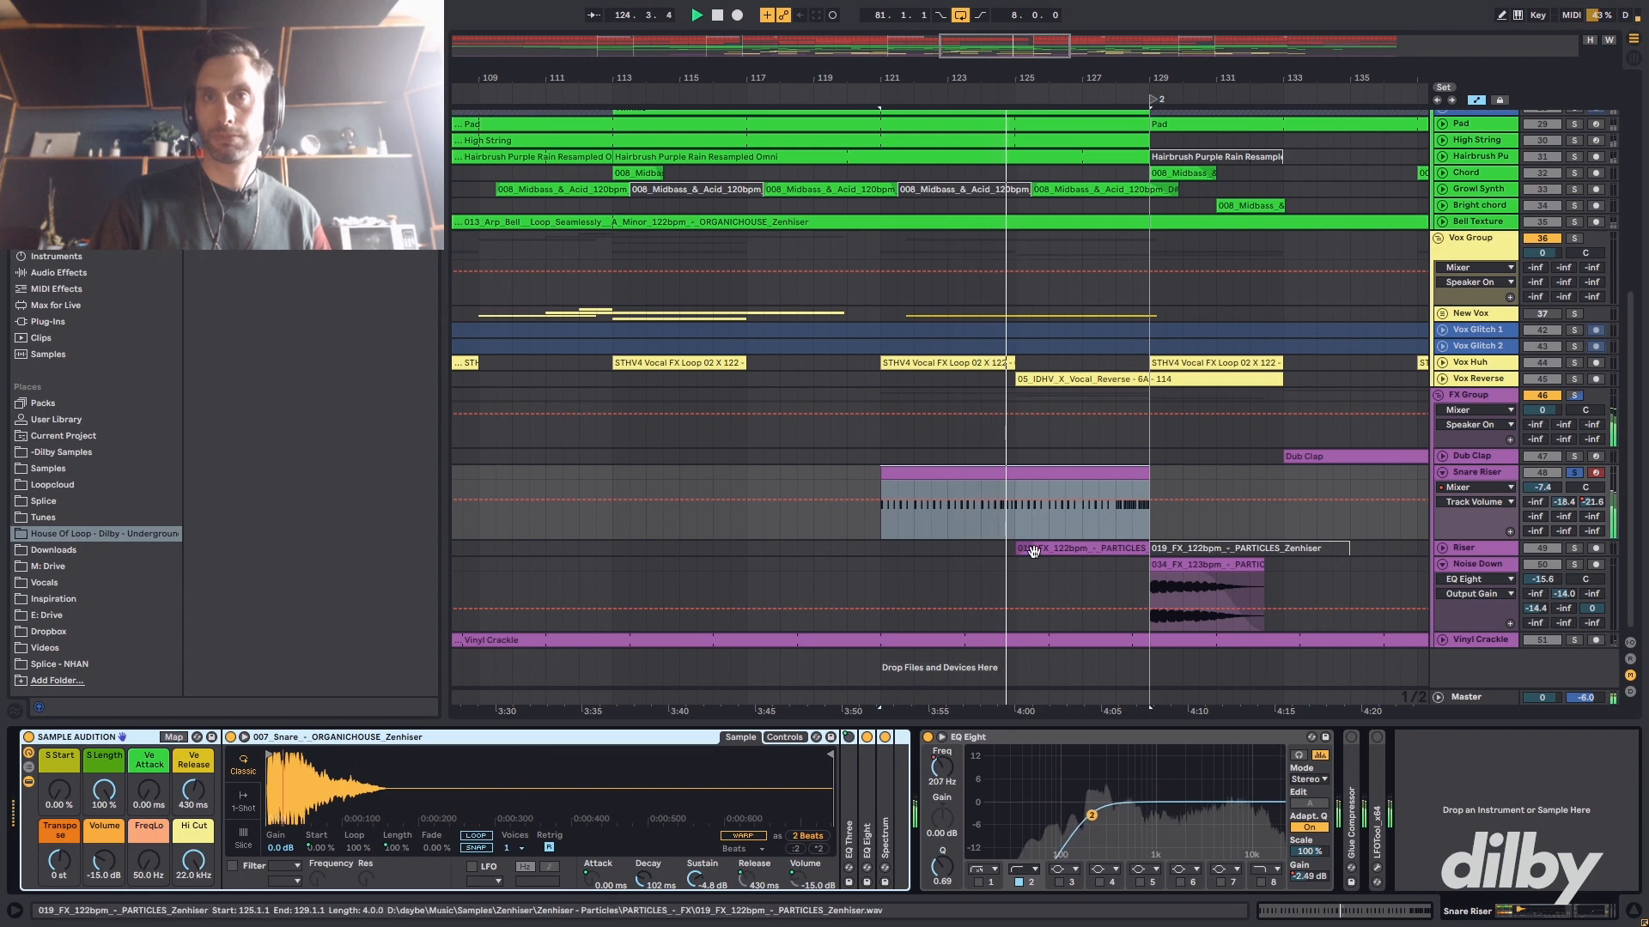
left_click(1006, 534)
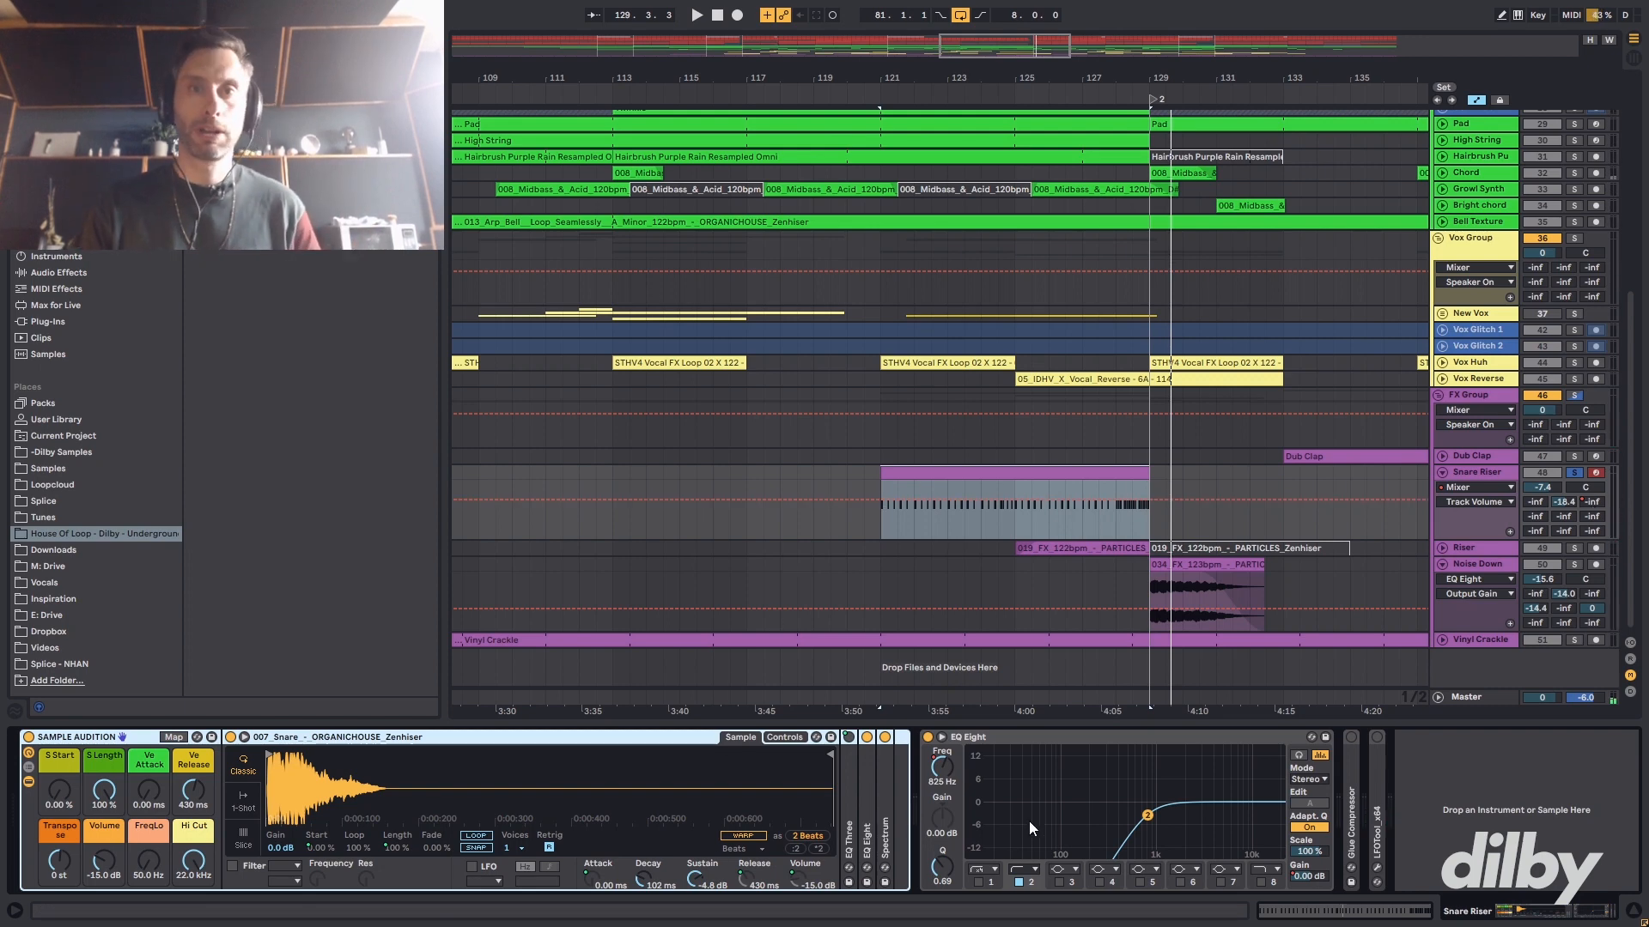
left_click(942, 769)
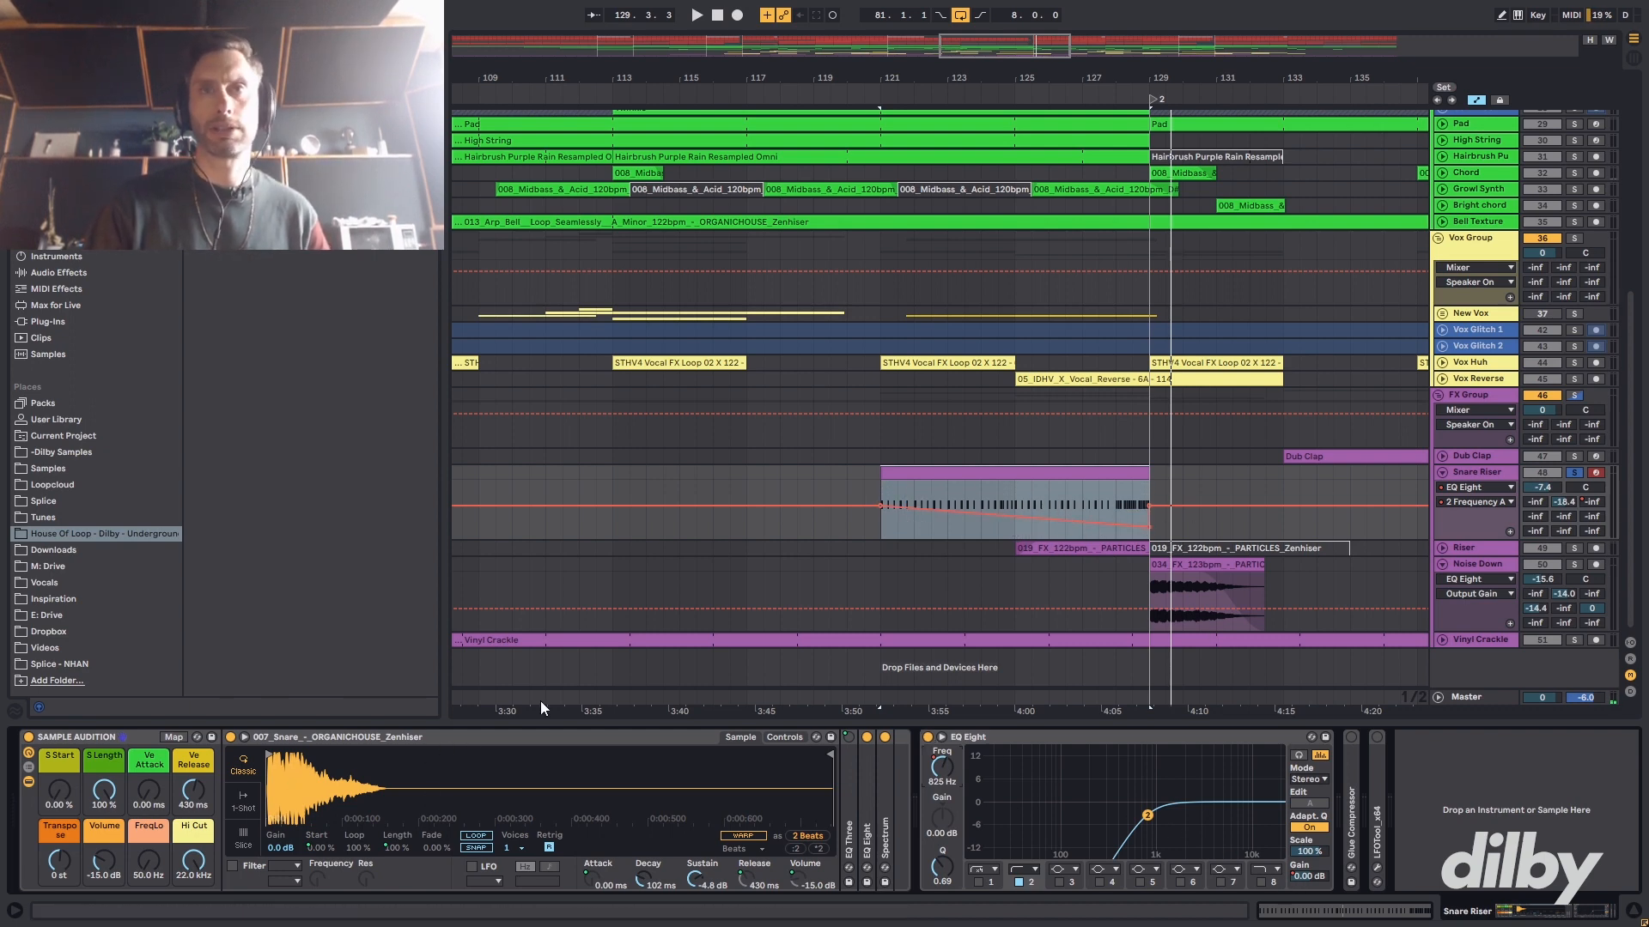
- Bypass the Snare Riser's EQ Eight, play the clip from 121.1.1 without it, and turn the EQ back on
left_click(927, 737)
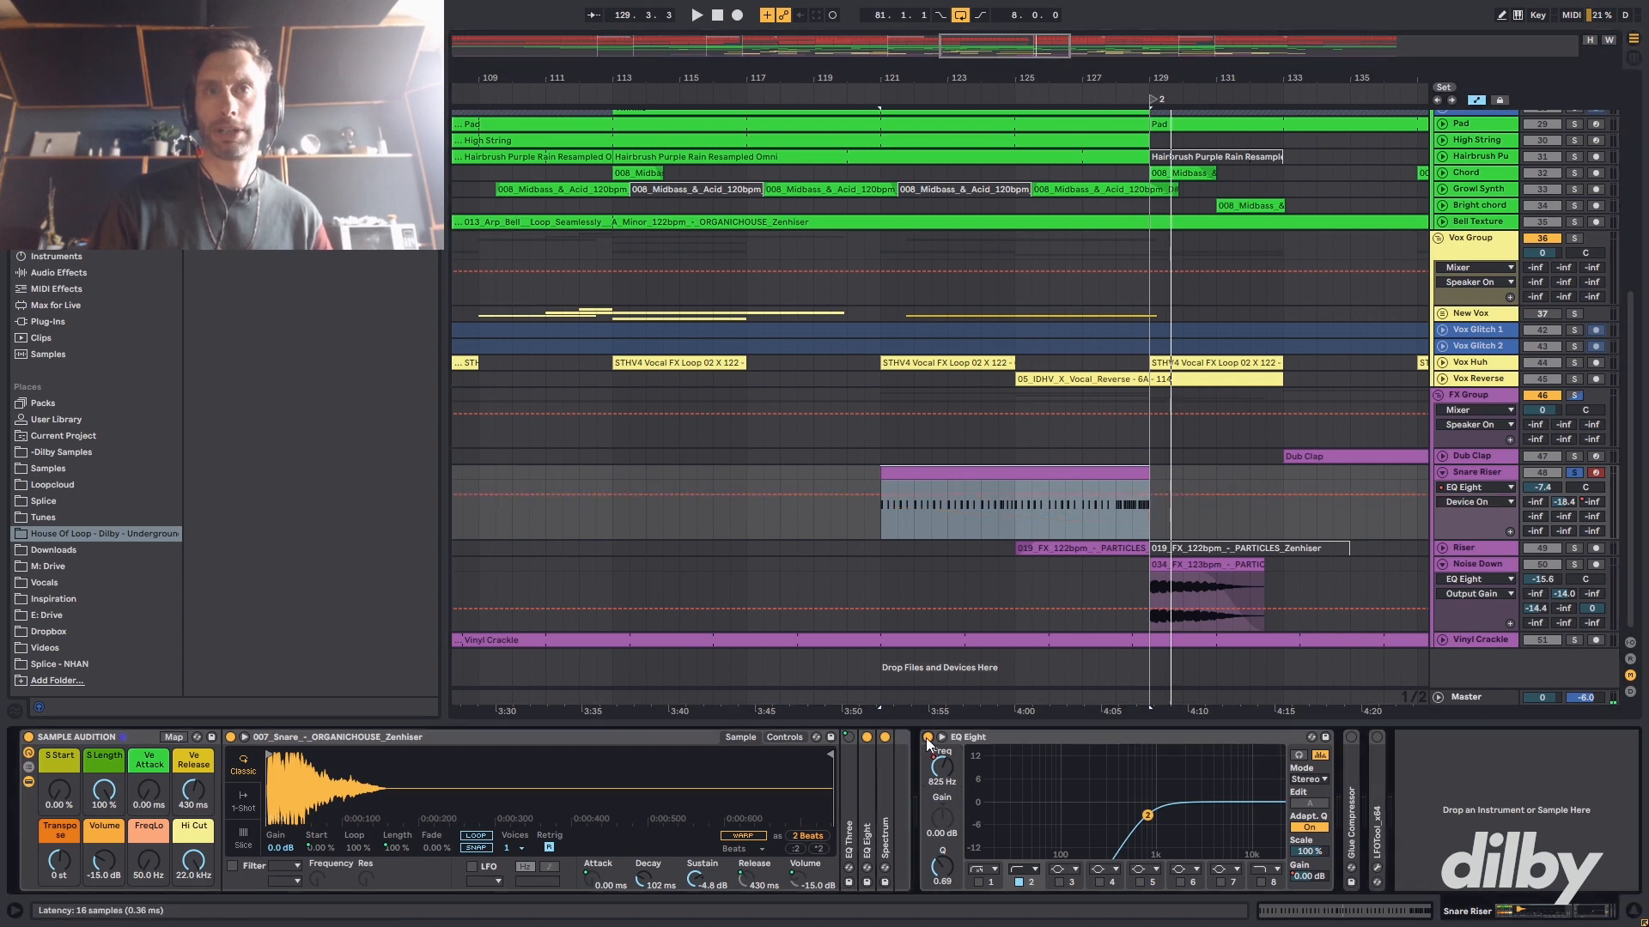
key("space")
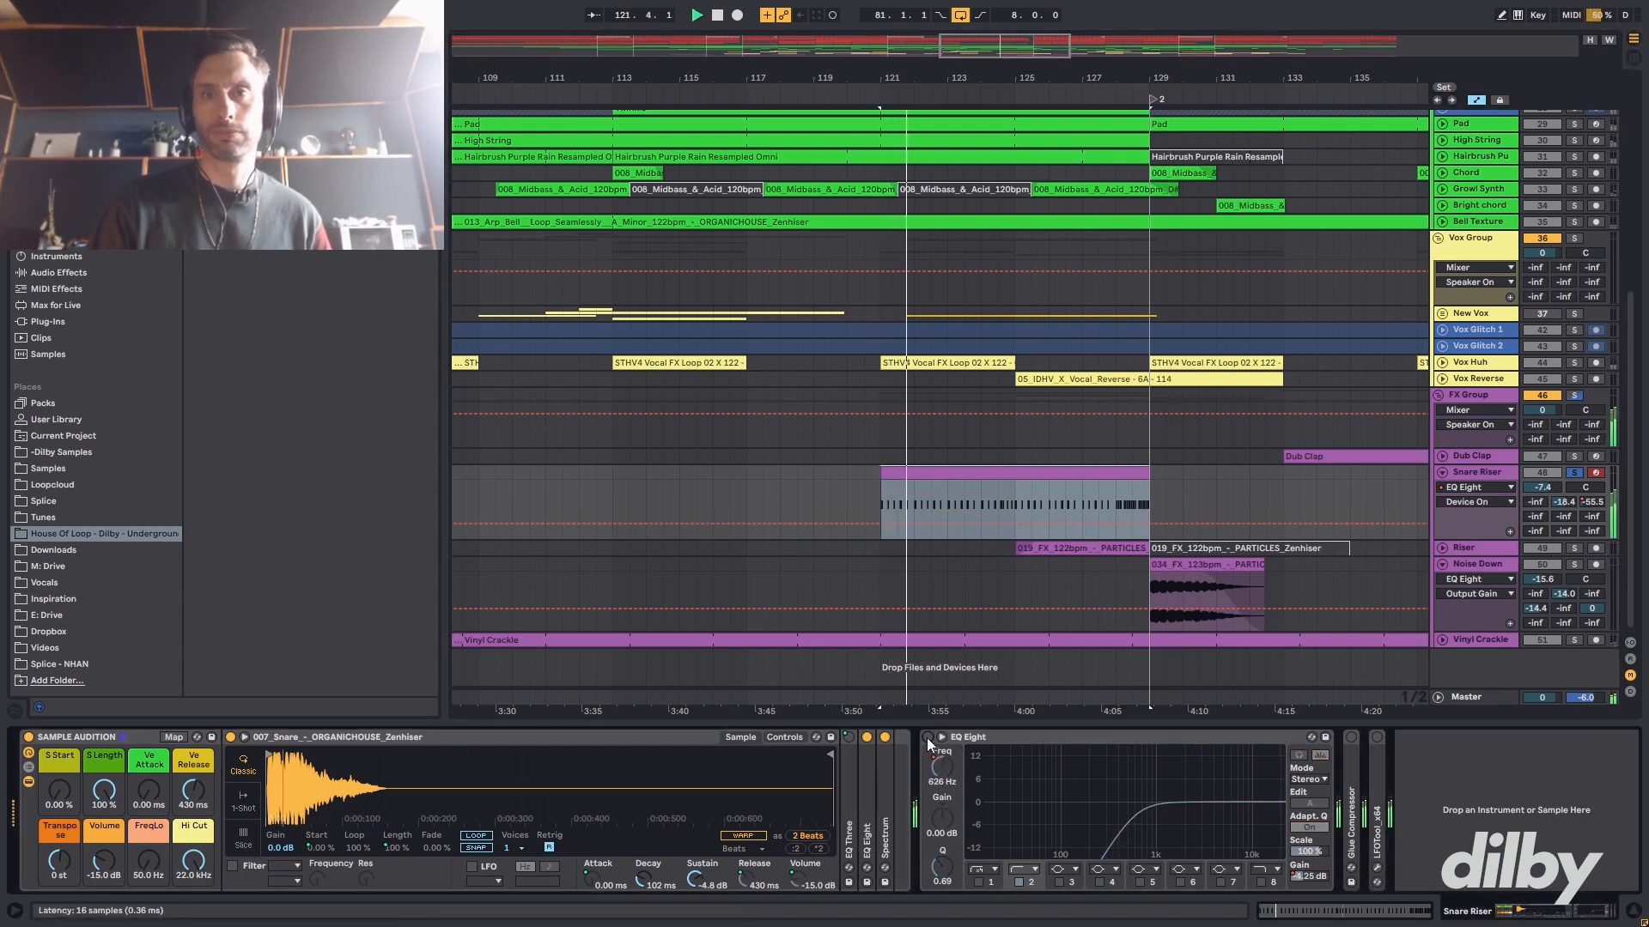
left_click(927, 737)
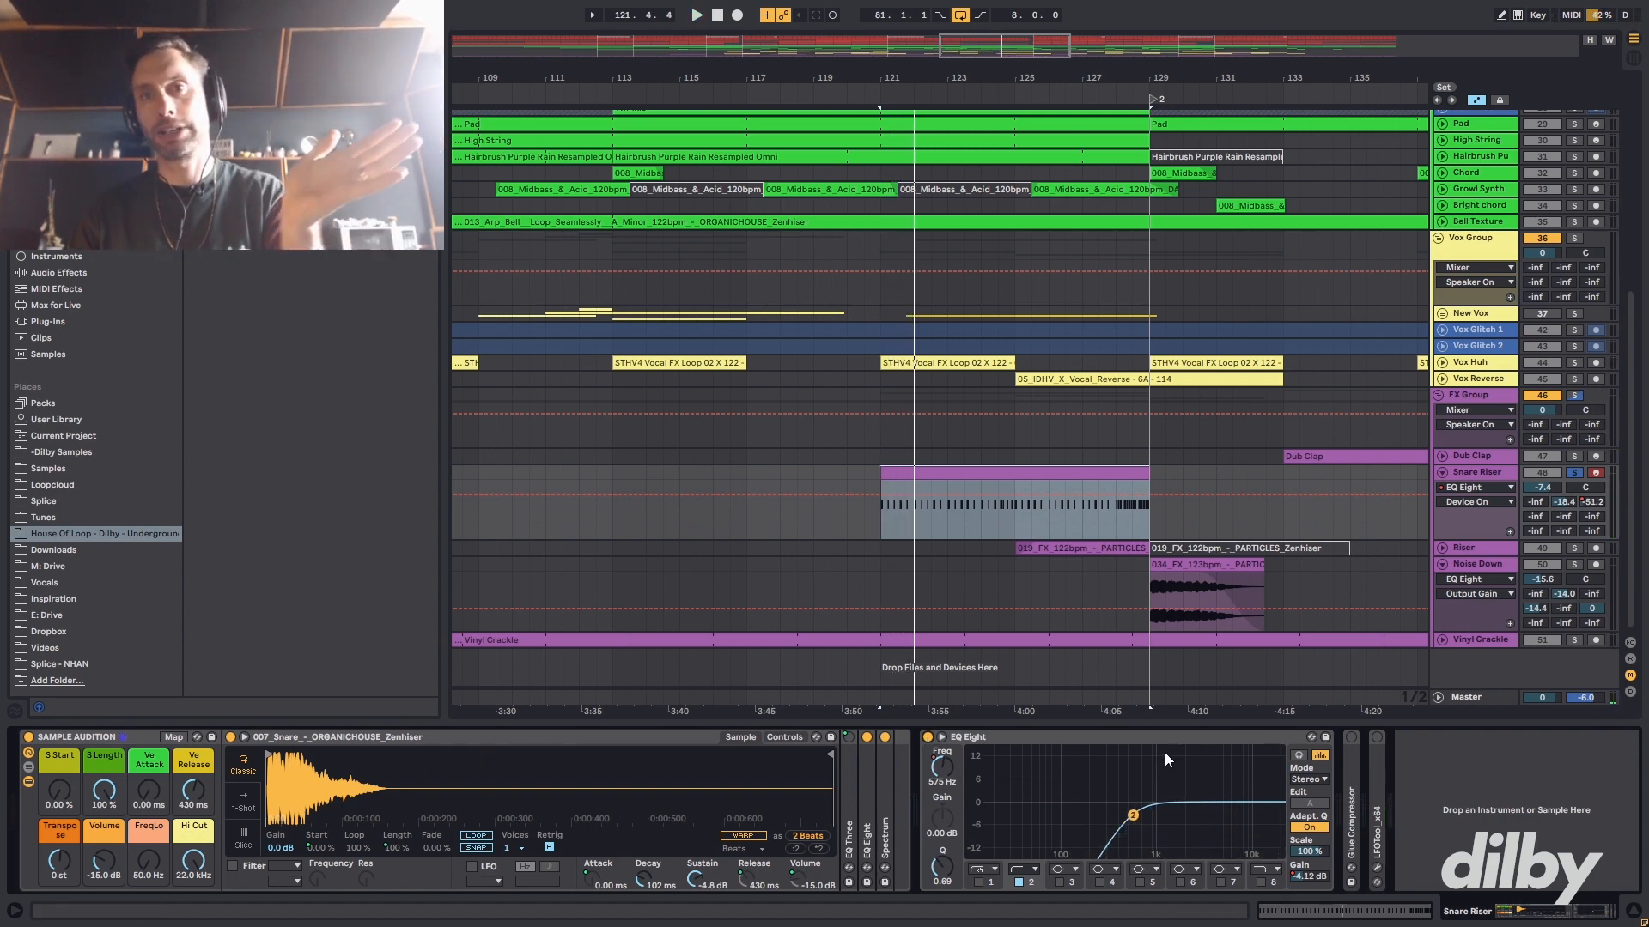
- Display the EQ Eight's Output Gain automation, and play the unsoloed Snare Riser from 121.1.1 in the full mix
left_click(1306, 878)
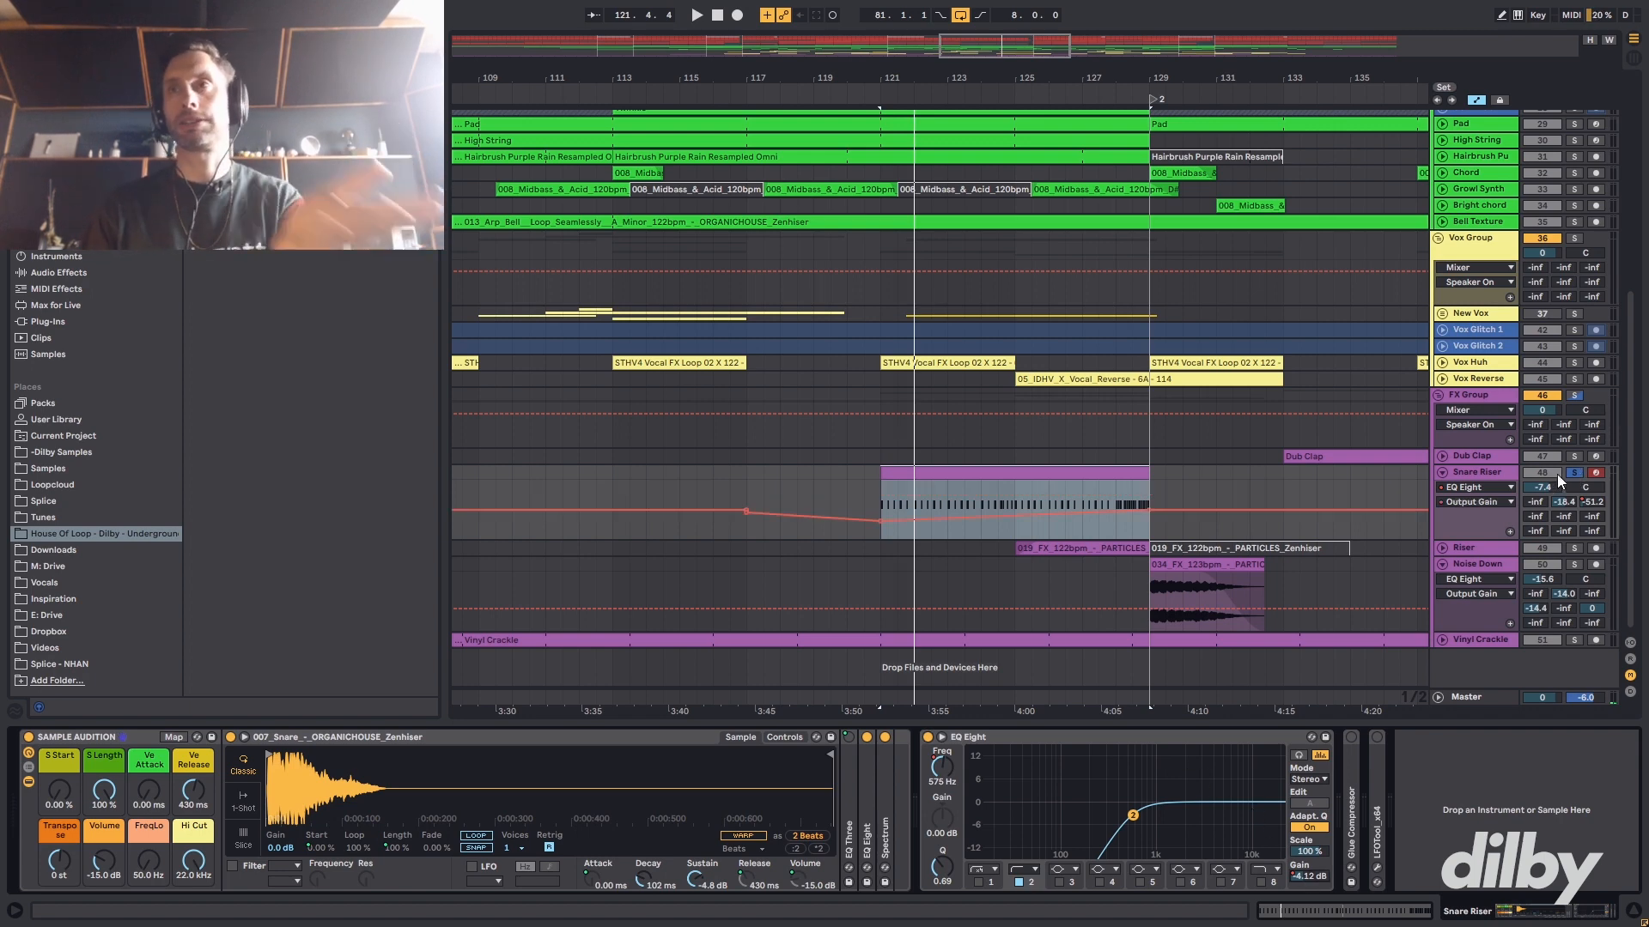
left_click(1571, 472)
key("space")
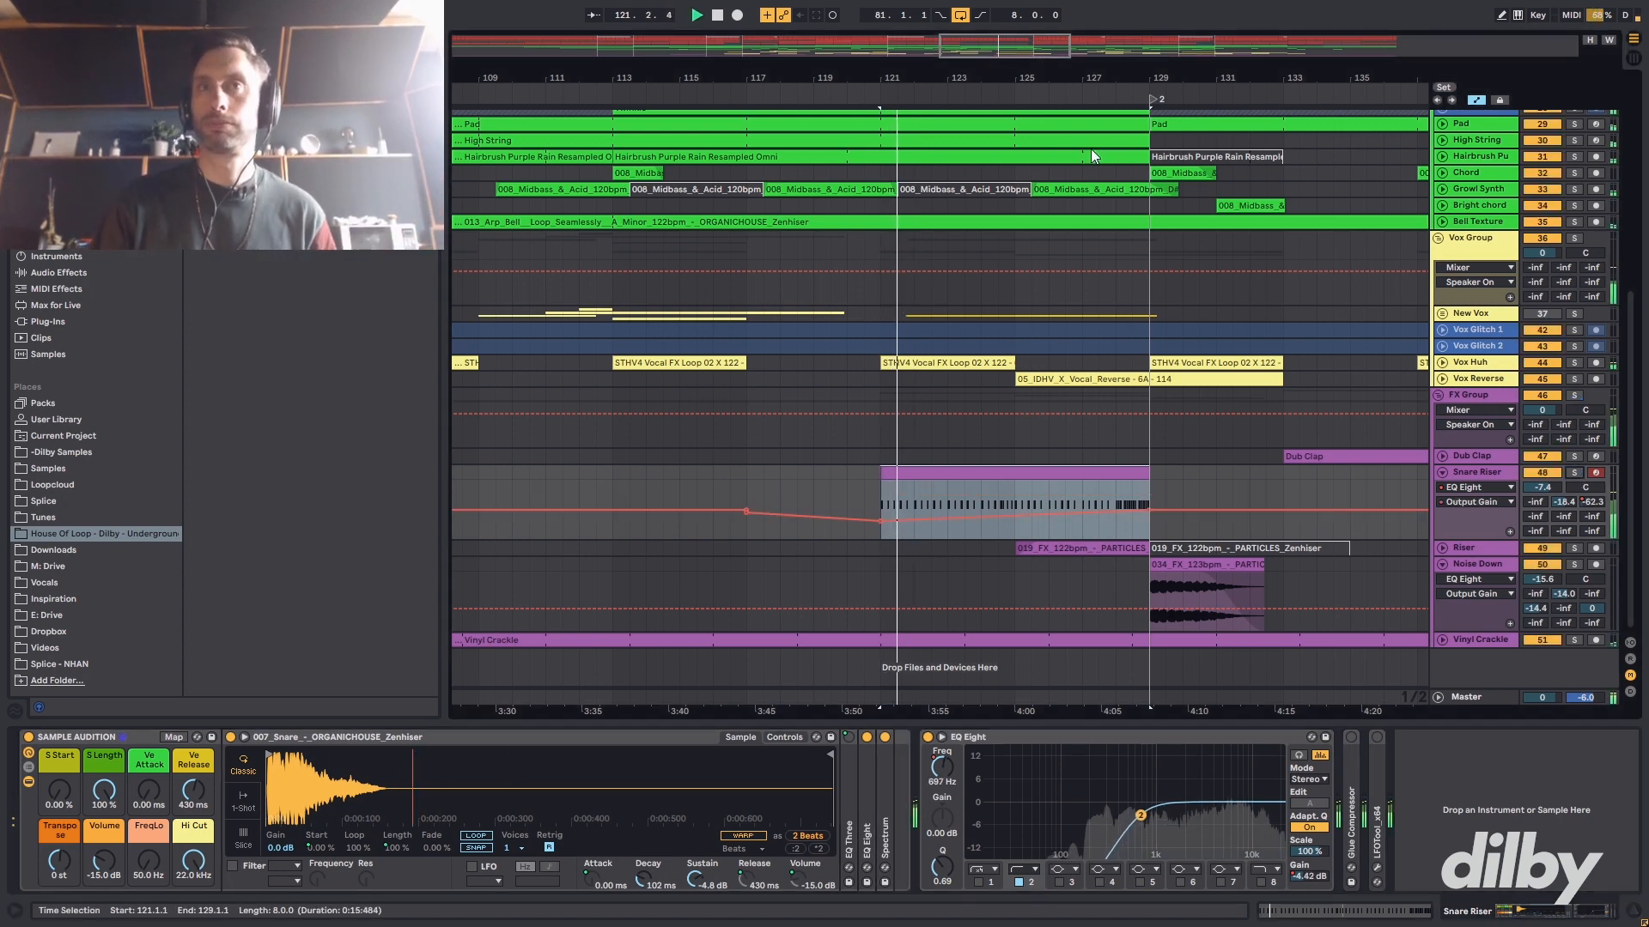
left_click_drag(955, 78, 758, 36)
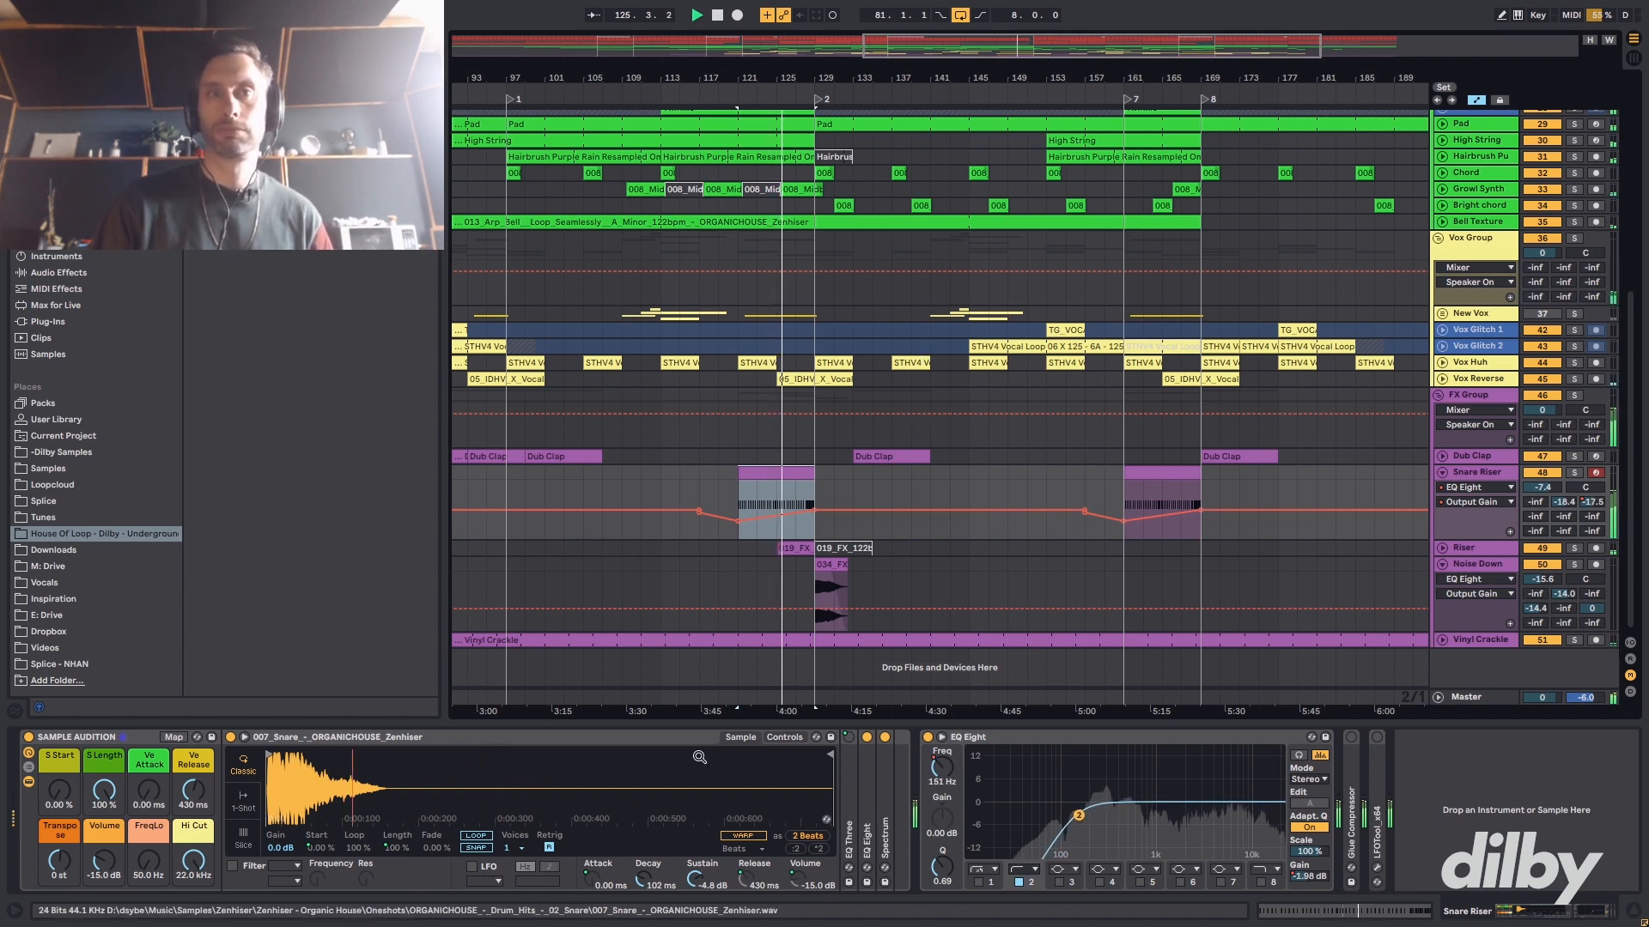
- Show the Controls page of the Snare Riser's sampler, and fold the FX Group
left_click(782, 736)
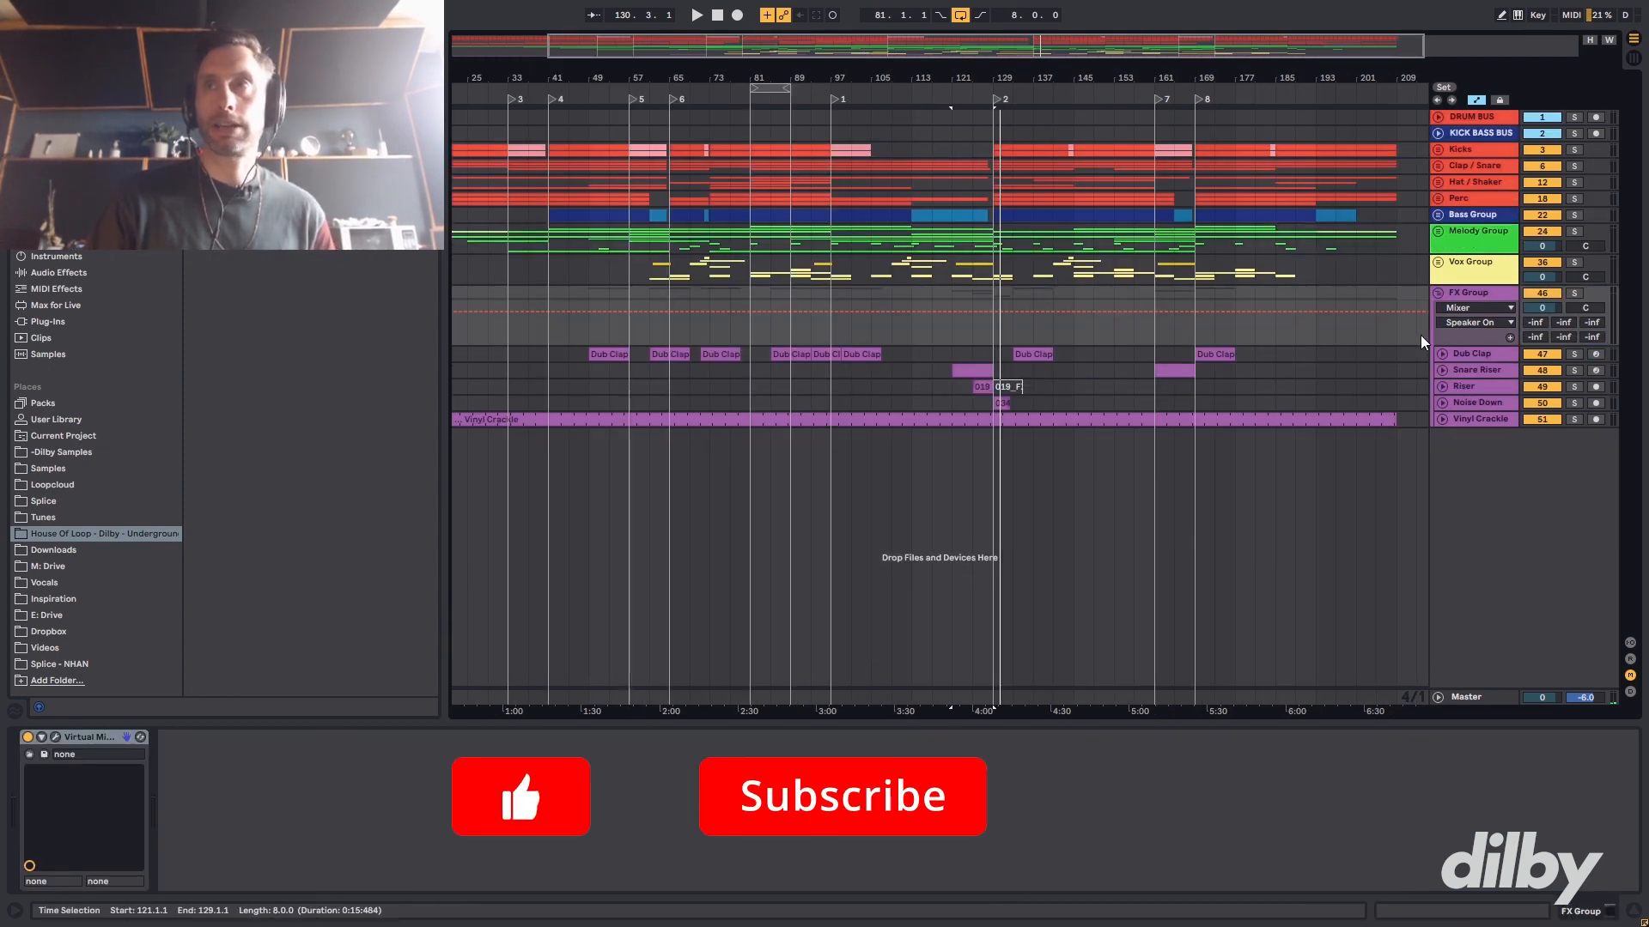
left_click(1437, 293)
left_click_drag(770, 79, 937, 122)
left_click(805, 131)
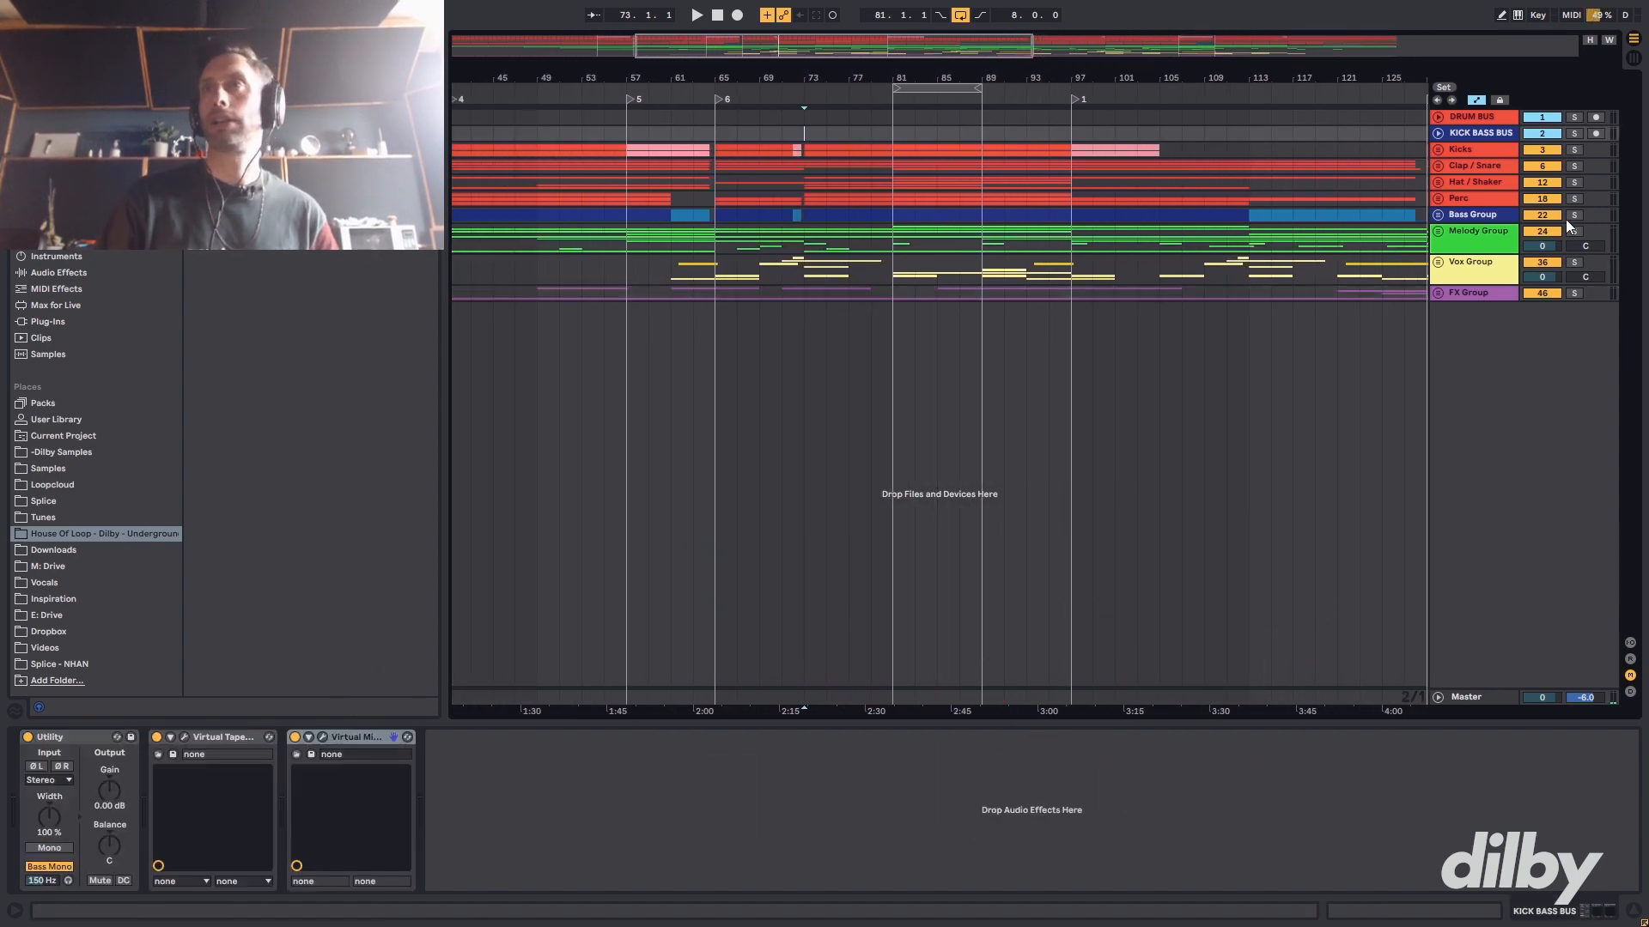
- Unfold the Vox Group and the New Vox group nested inside it
left_click(1437, 263)
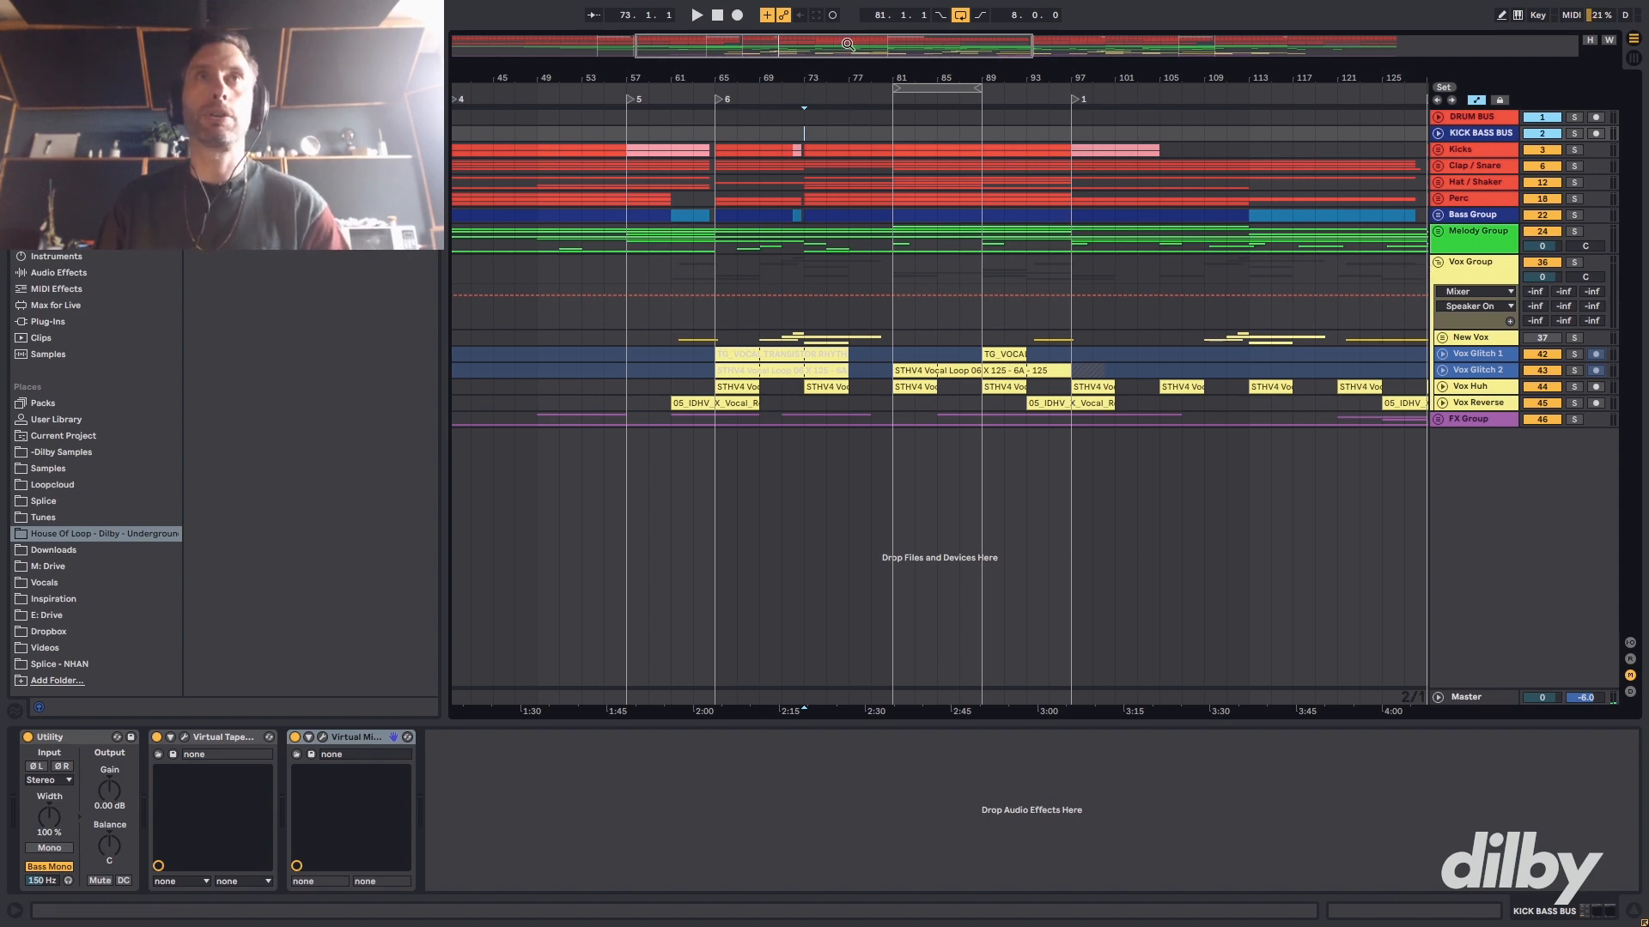
left_click_drag(847, 44, 848, 62)
left_click(737, 308)
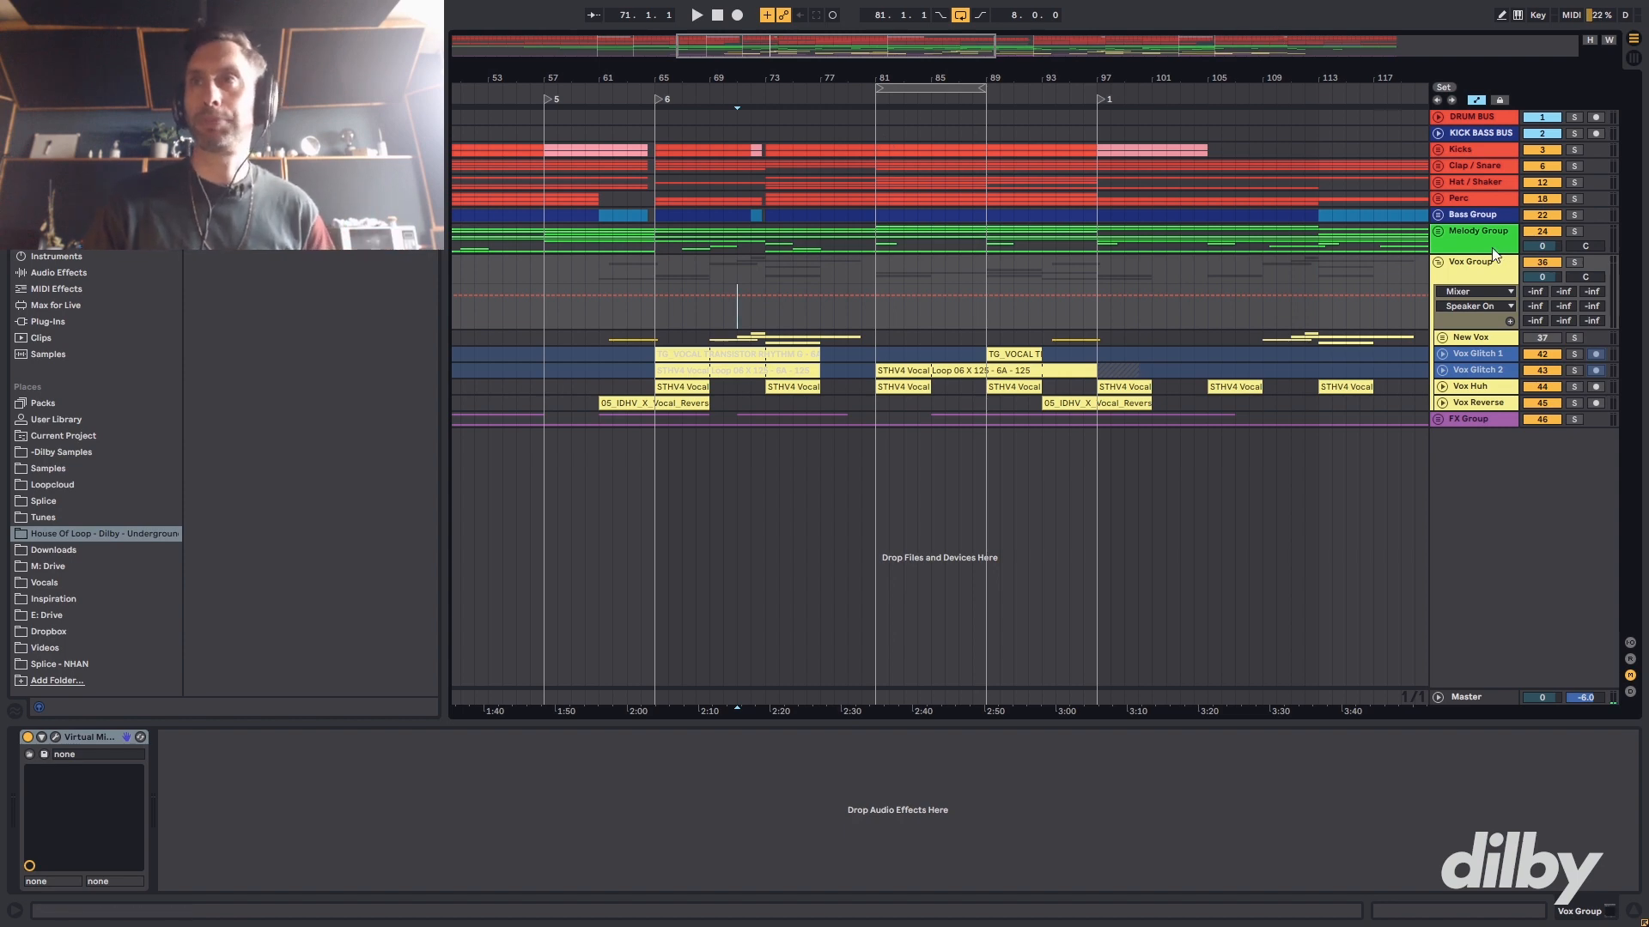
left_click(1442, 338)
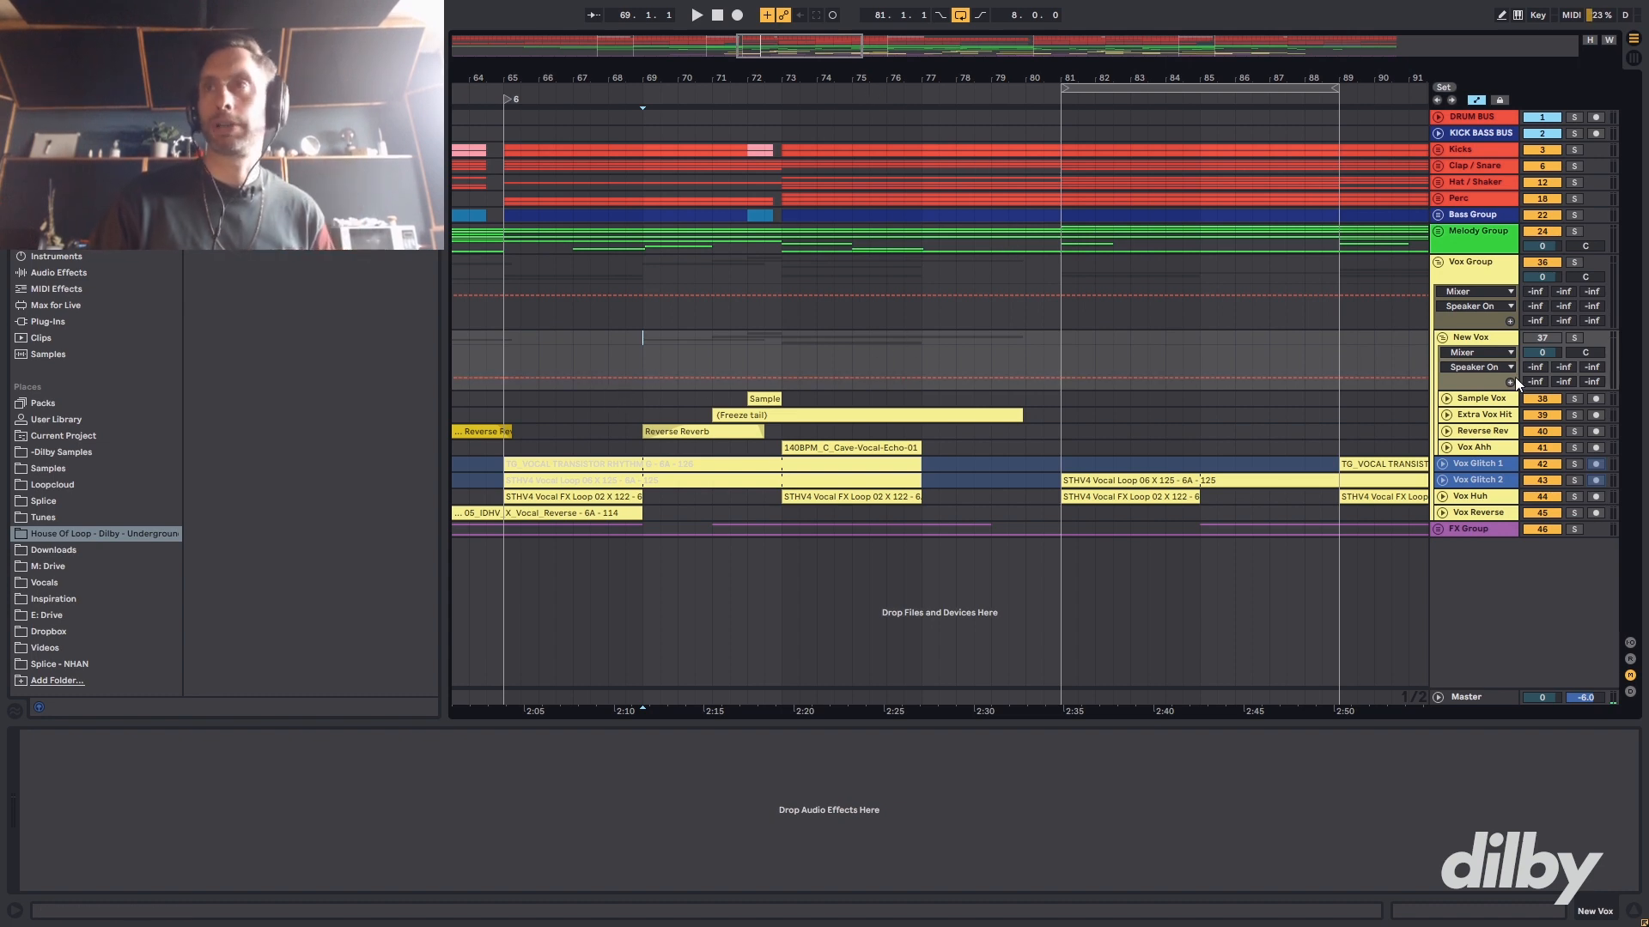
- Solo the New Vox group and play it from 69.1.1, and show the Sample Vox track's device chain
left_click(1574, 339)
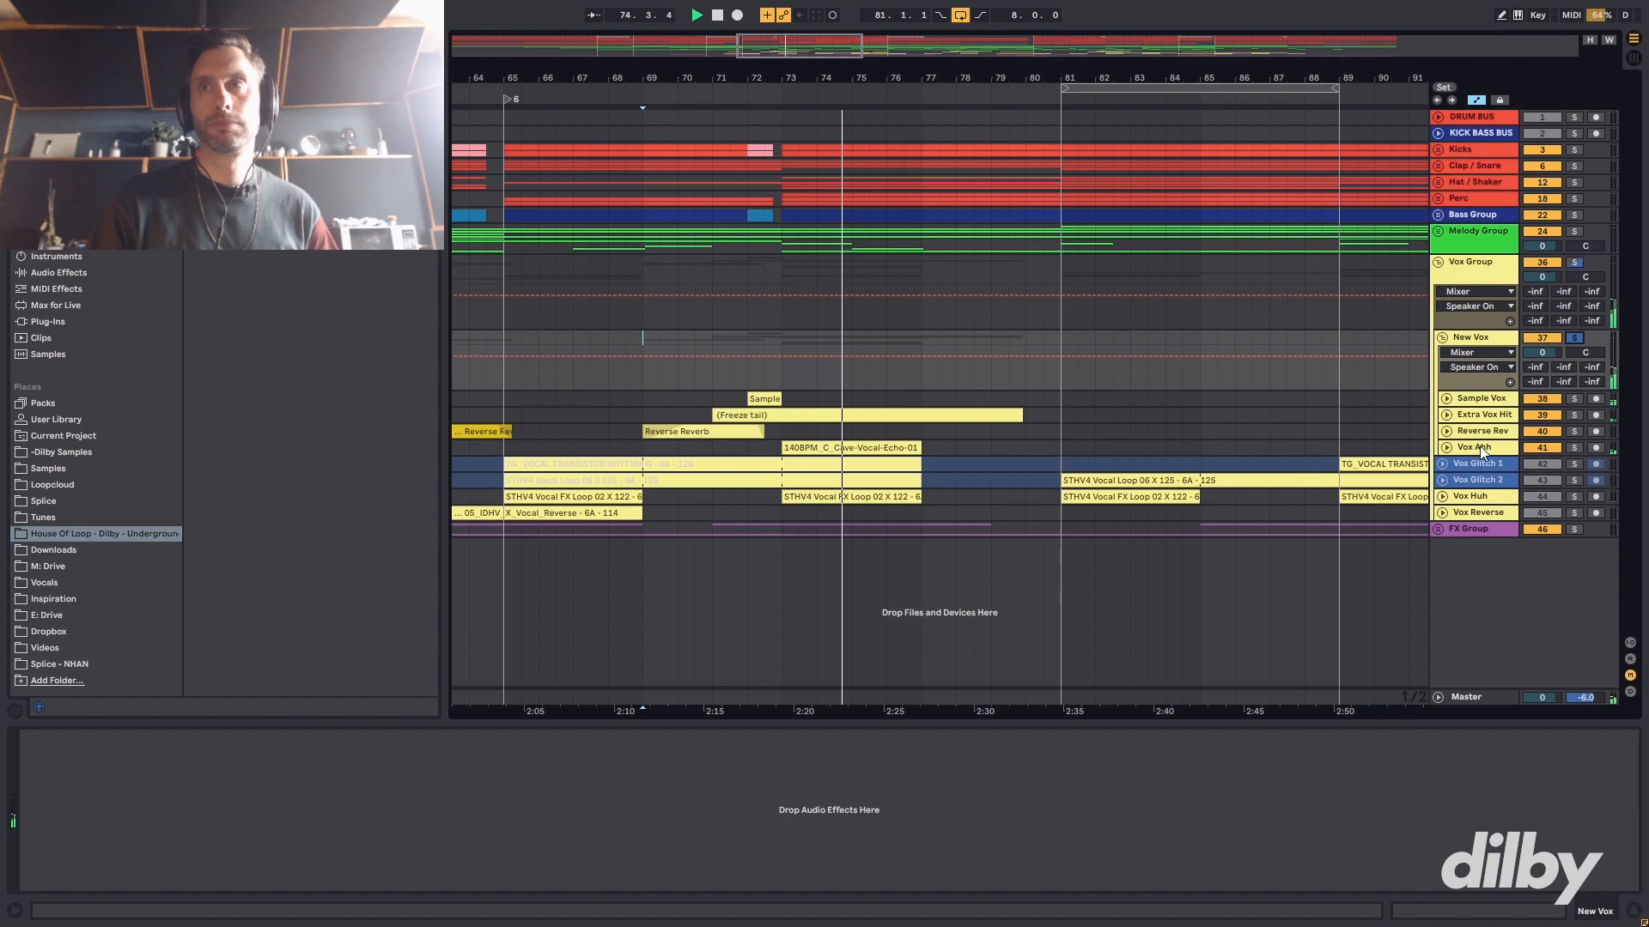
left_click(637, 400)
key("space")
left_click_drag(851, 47, 850, 11)
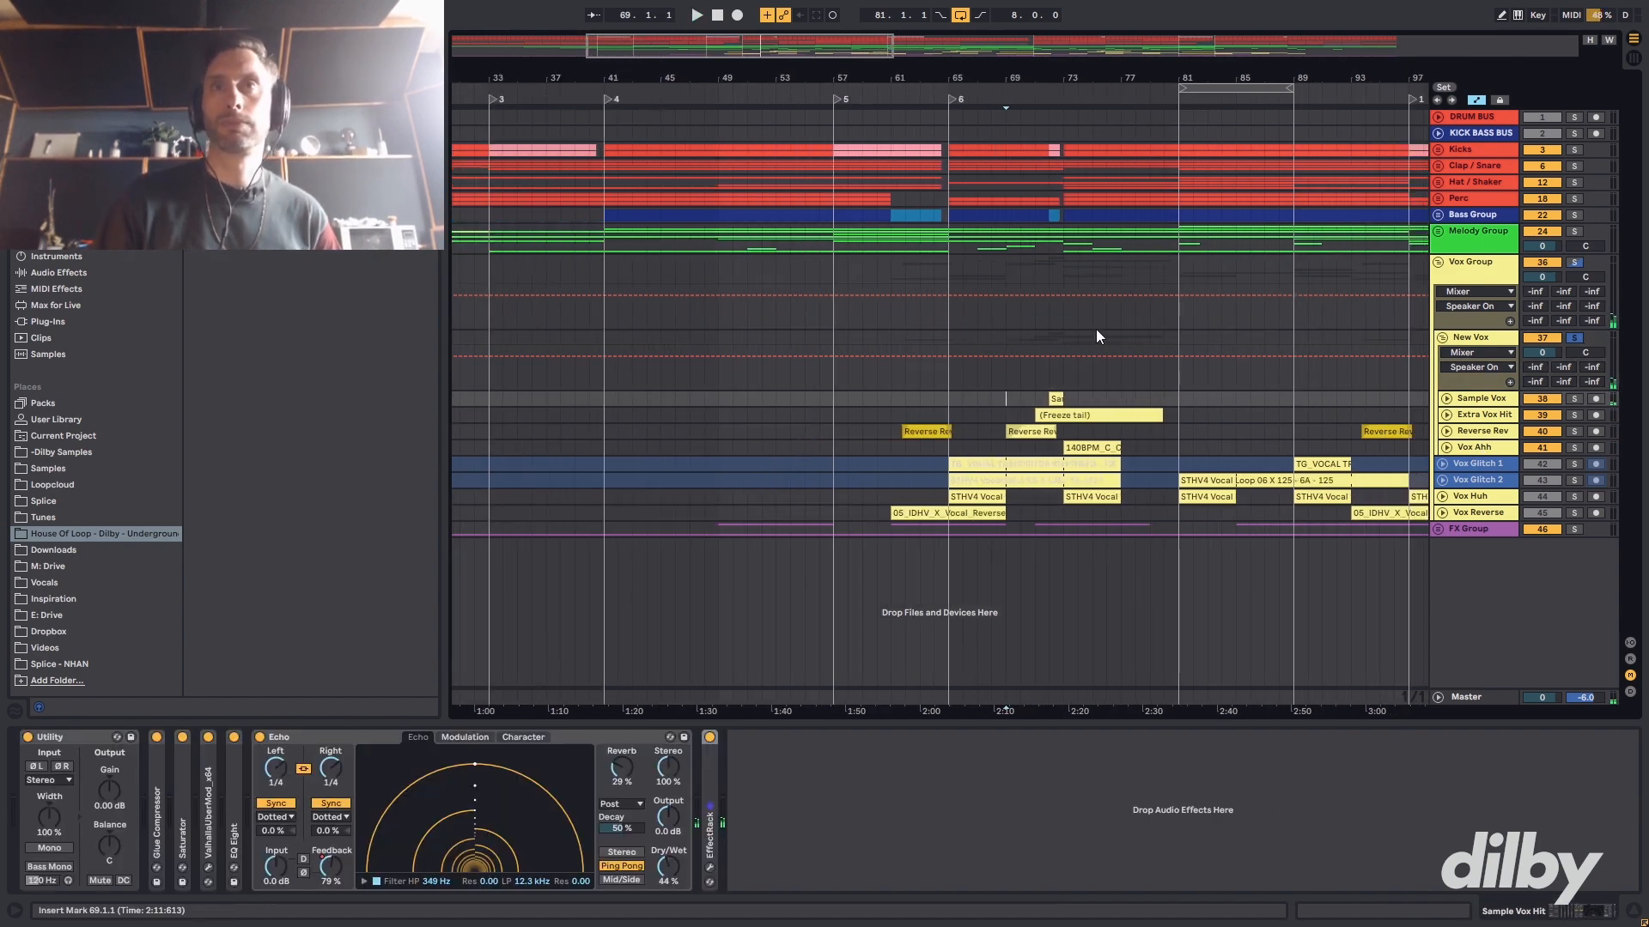
- Open the Sample Vox clip's waveform, solo its track, and play it from 72.1.1
double_click(1057, 398)
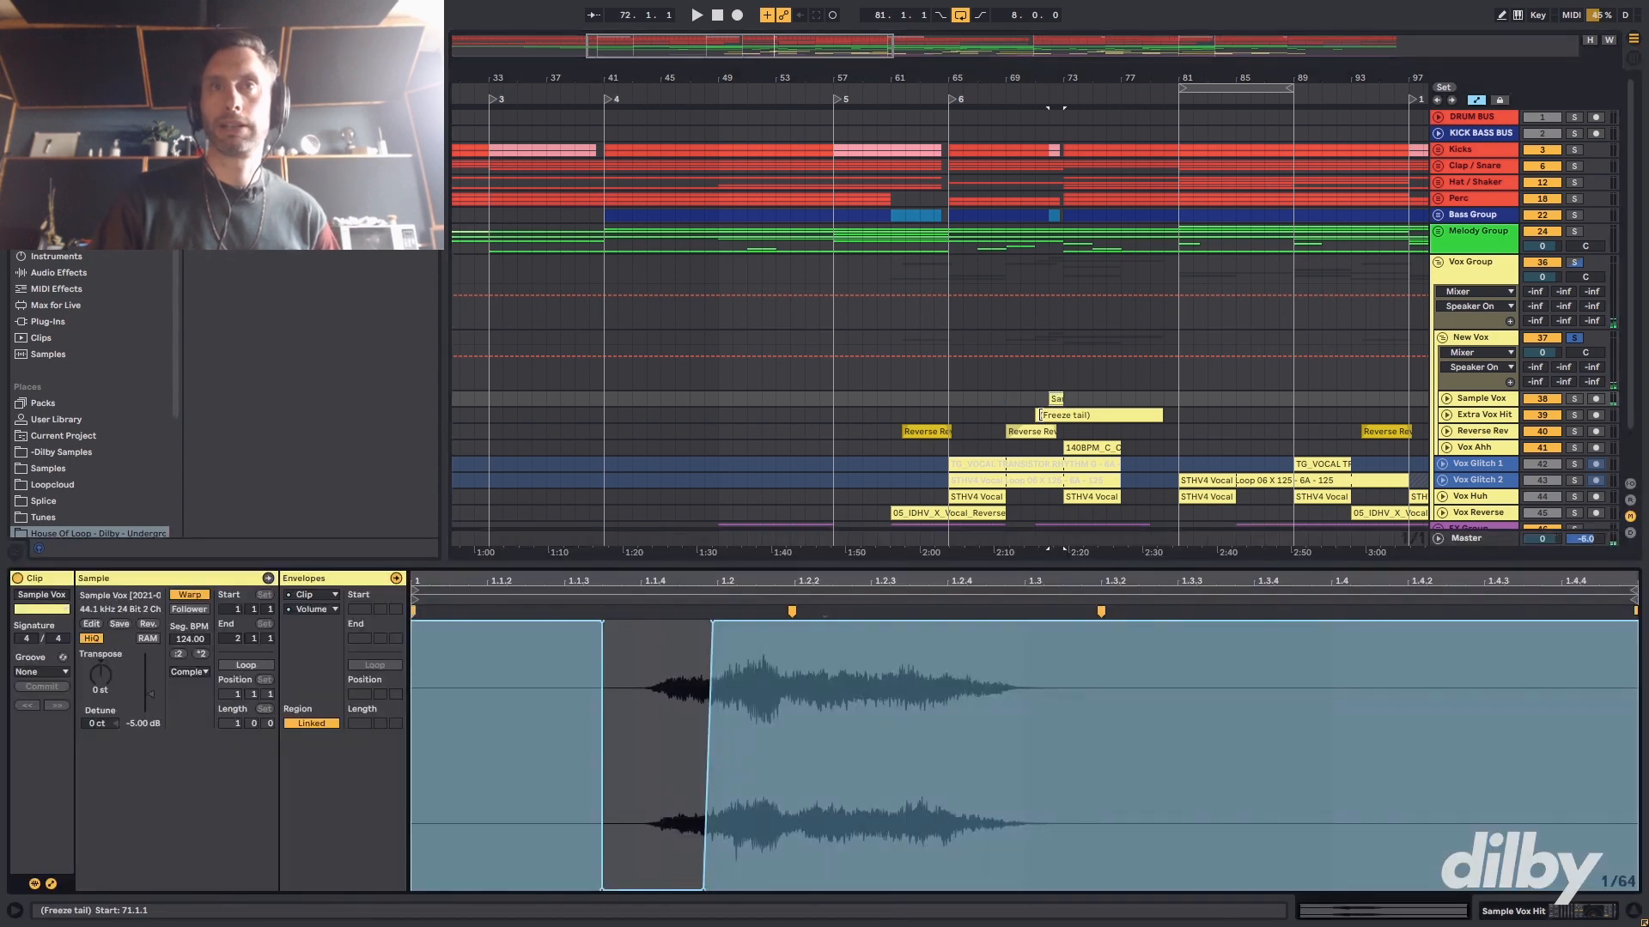
left_click(1574, 399)
key("space")
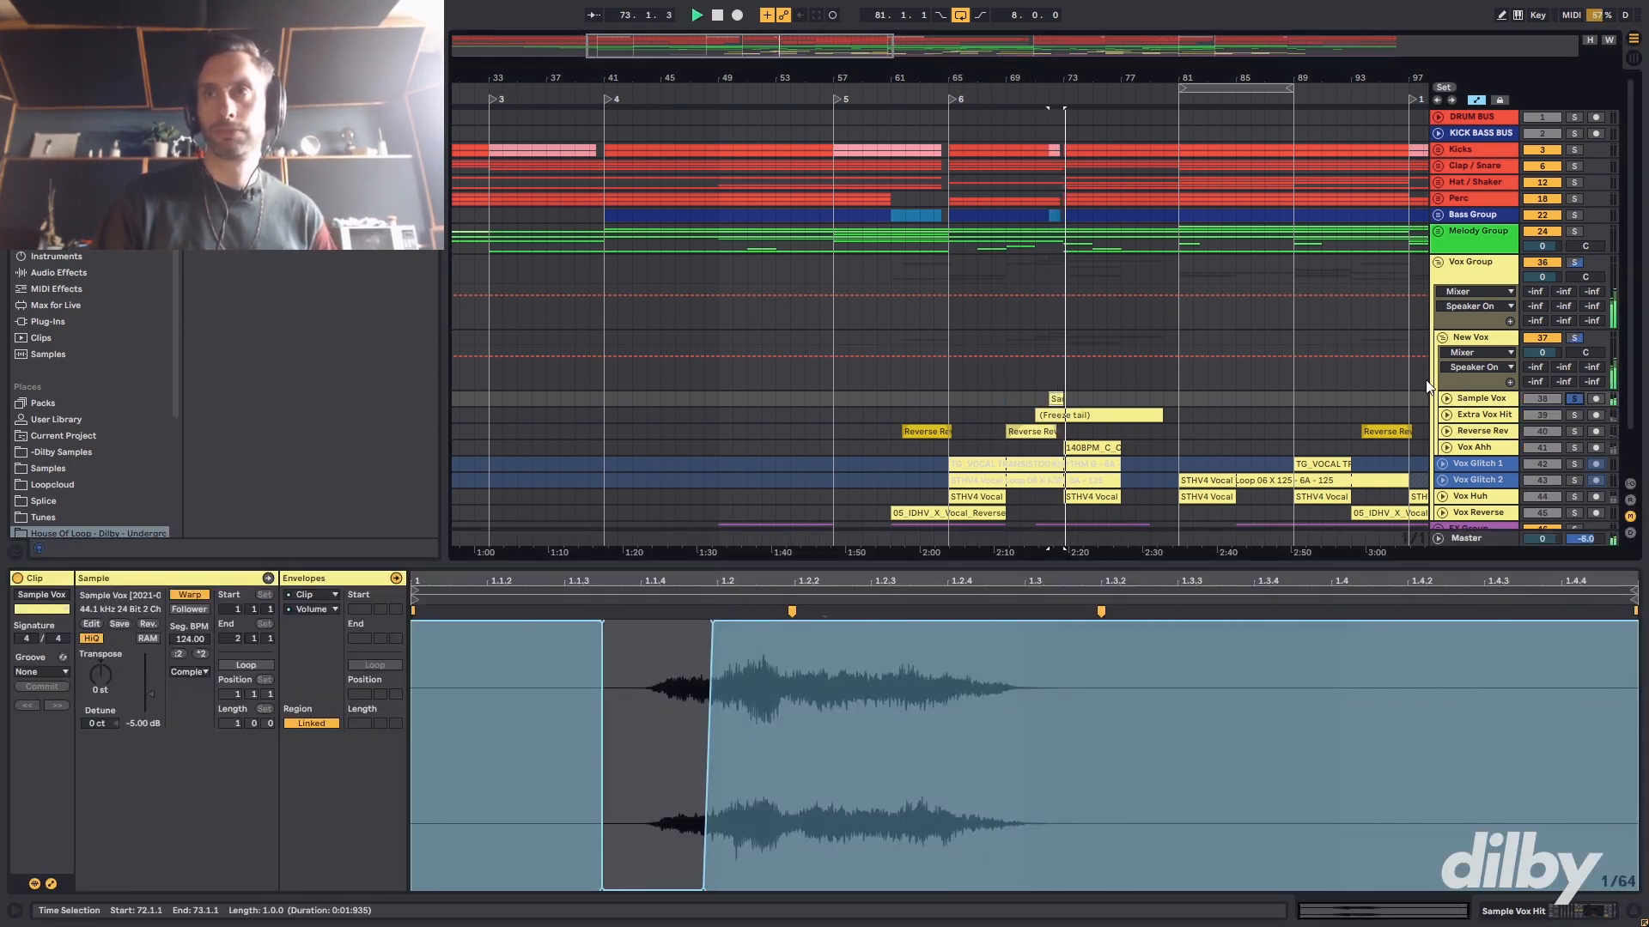
key("space")
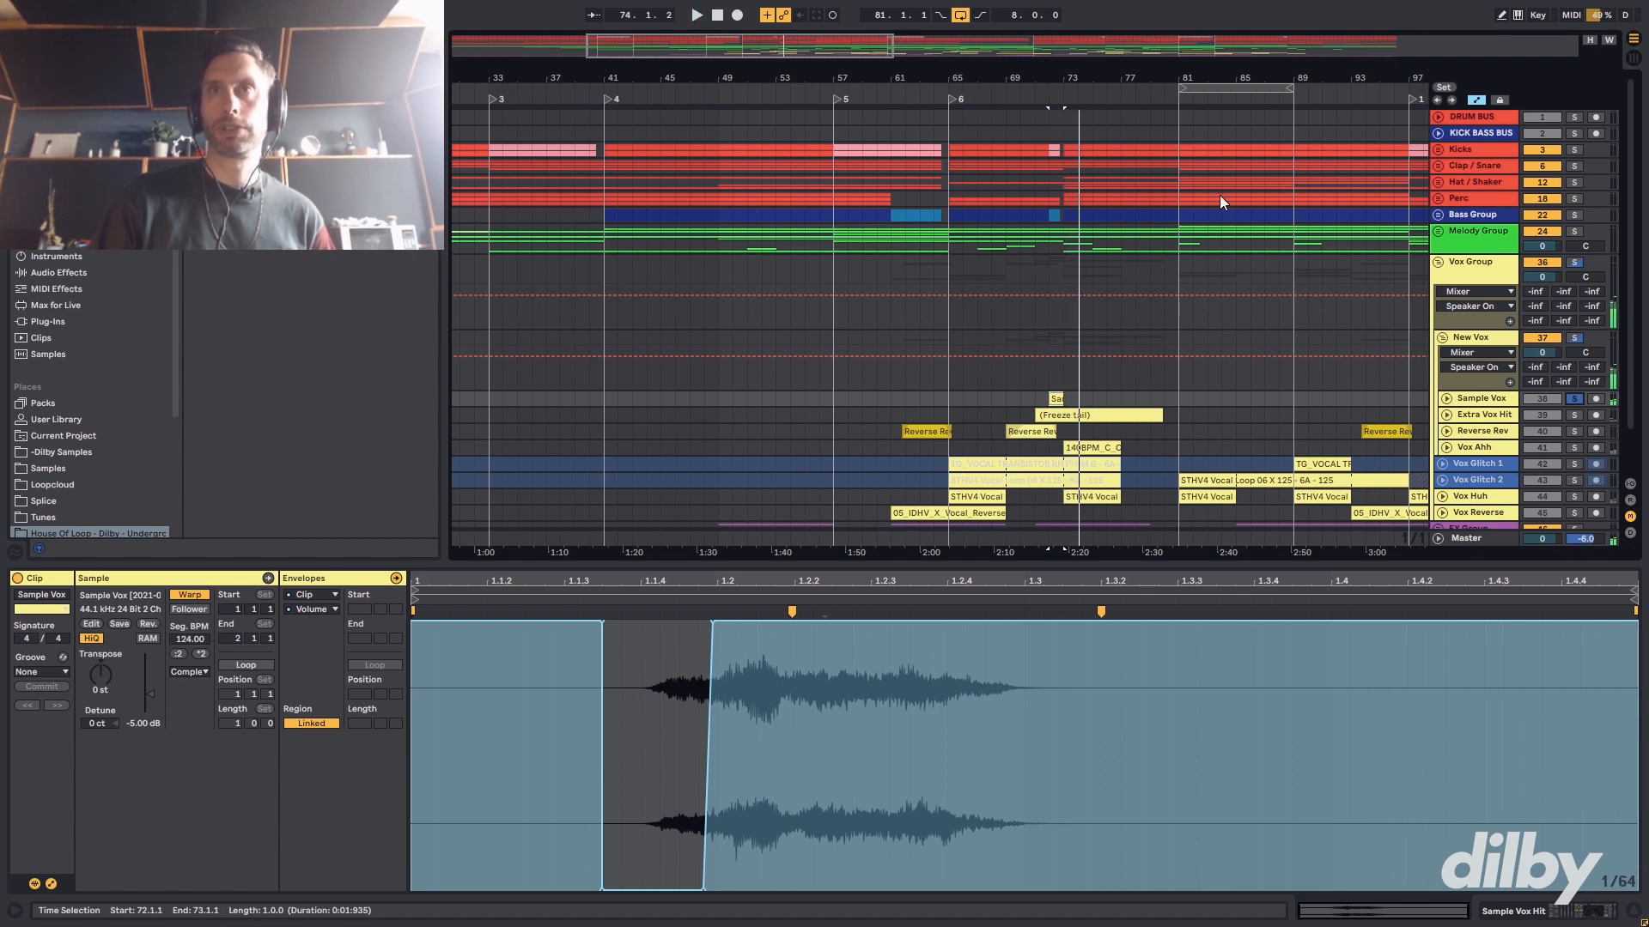
- Unfold the Extra Vox Hit track and compare its Freeze tail clip's waveform with the Sample Vox clip's waveform
left_click_drag(844, 55, 845, 38)
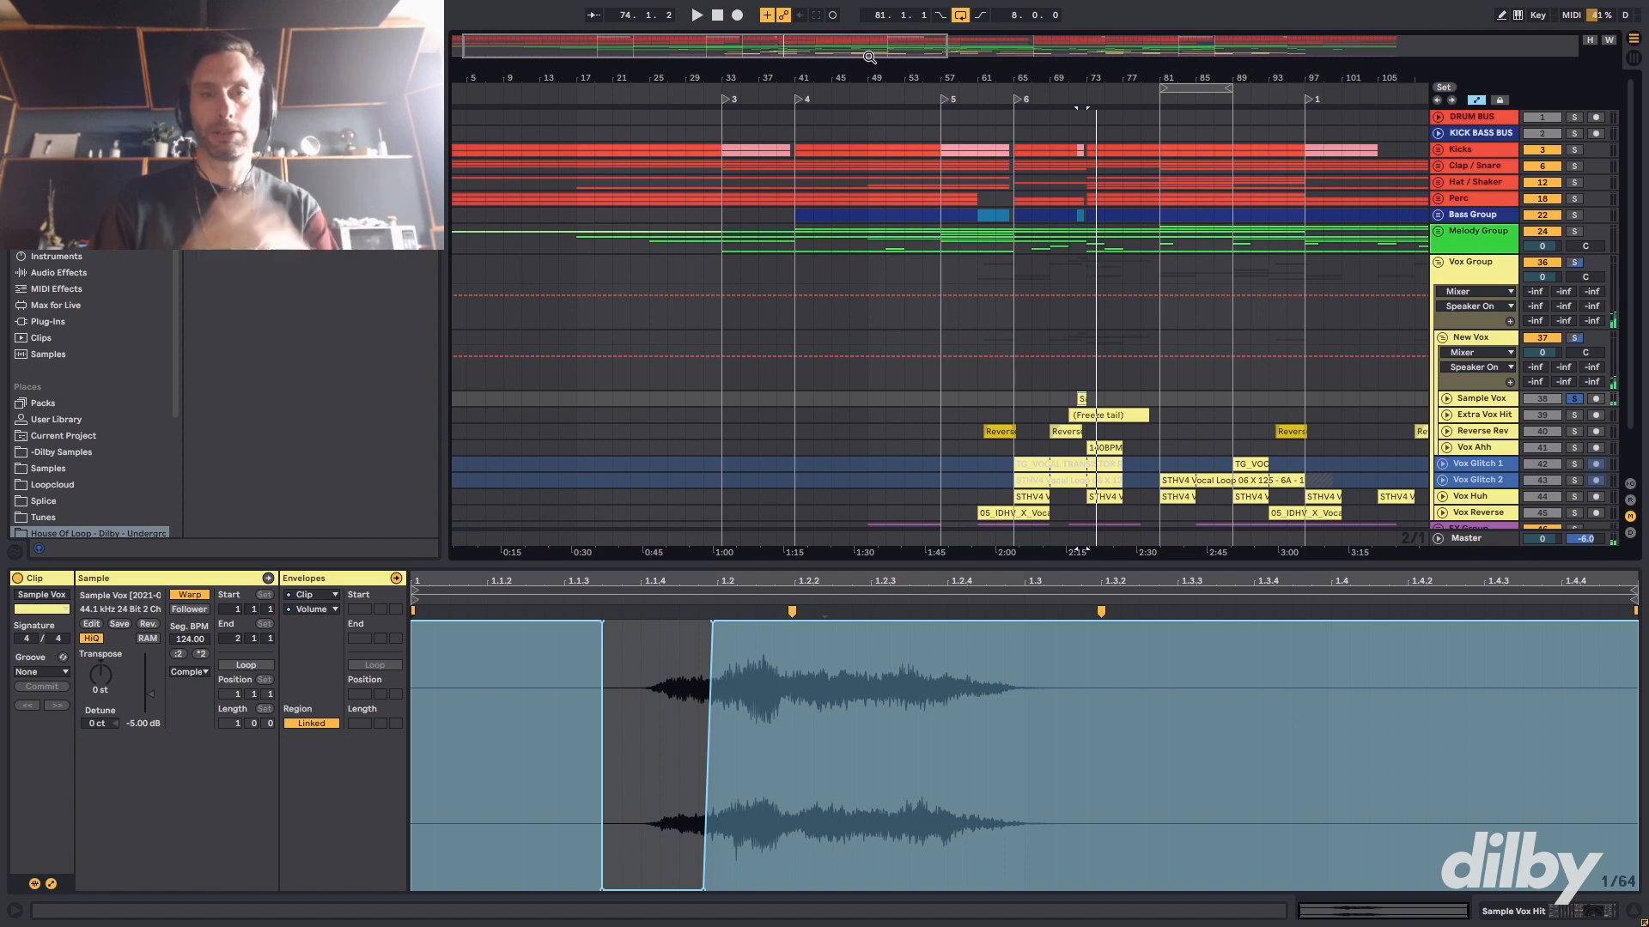
left_click(1107, 414)
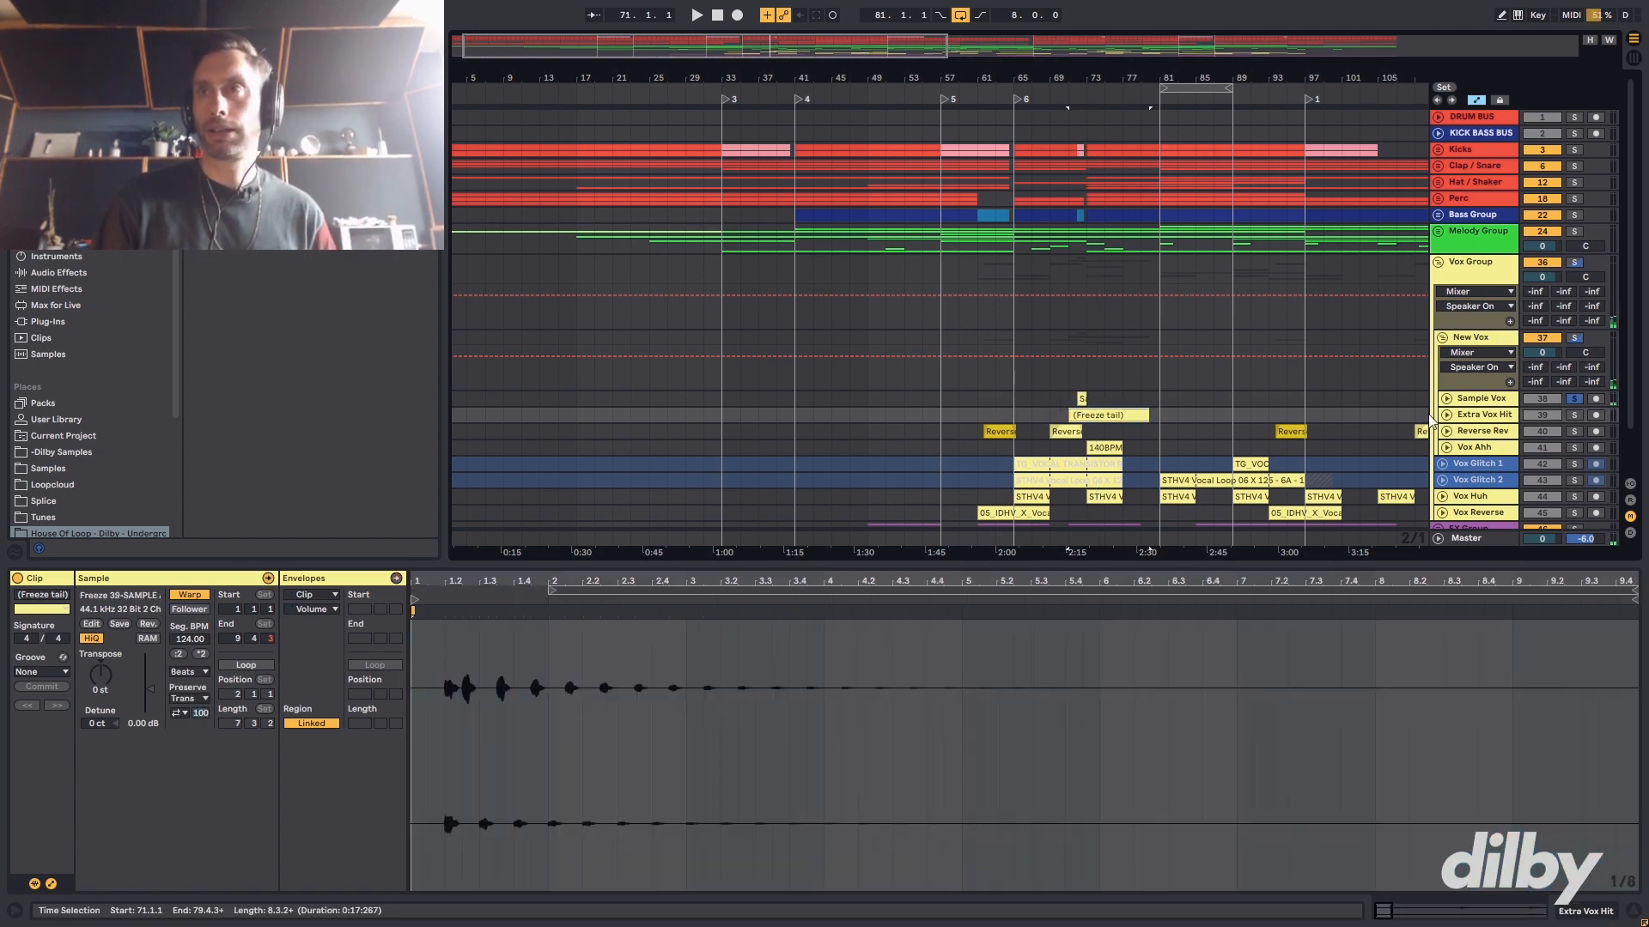
left_click(1446, 416)
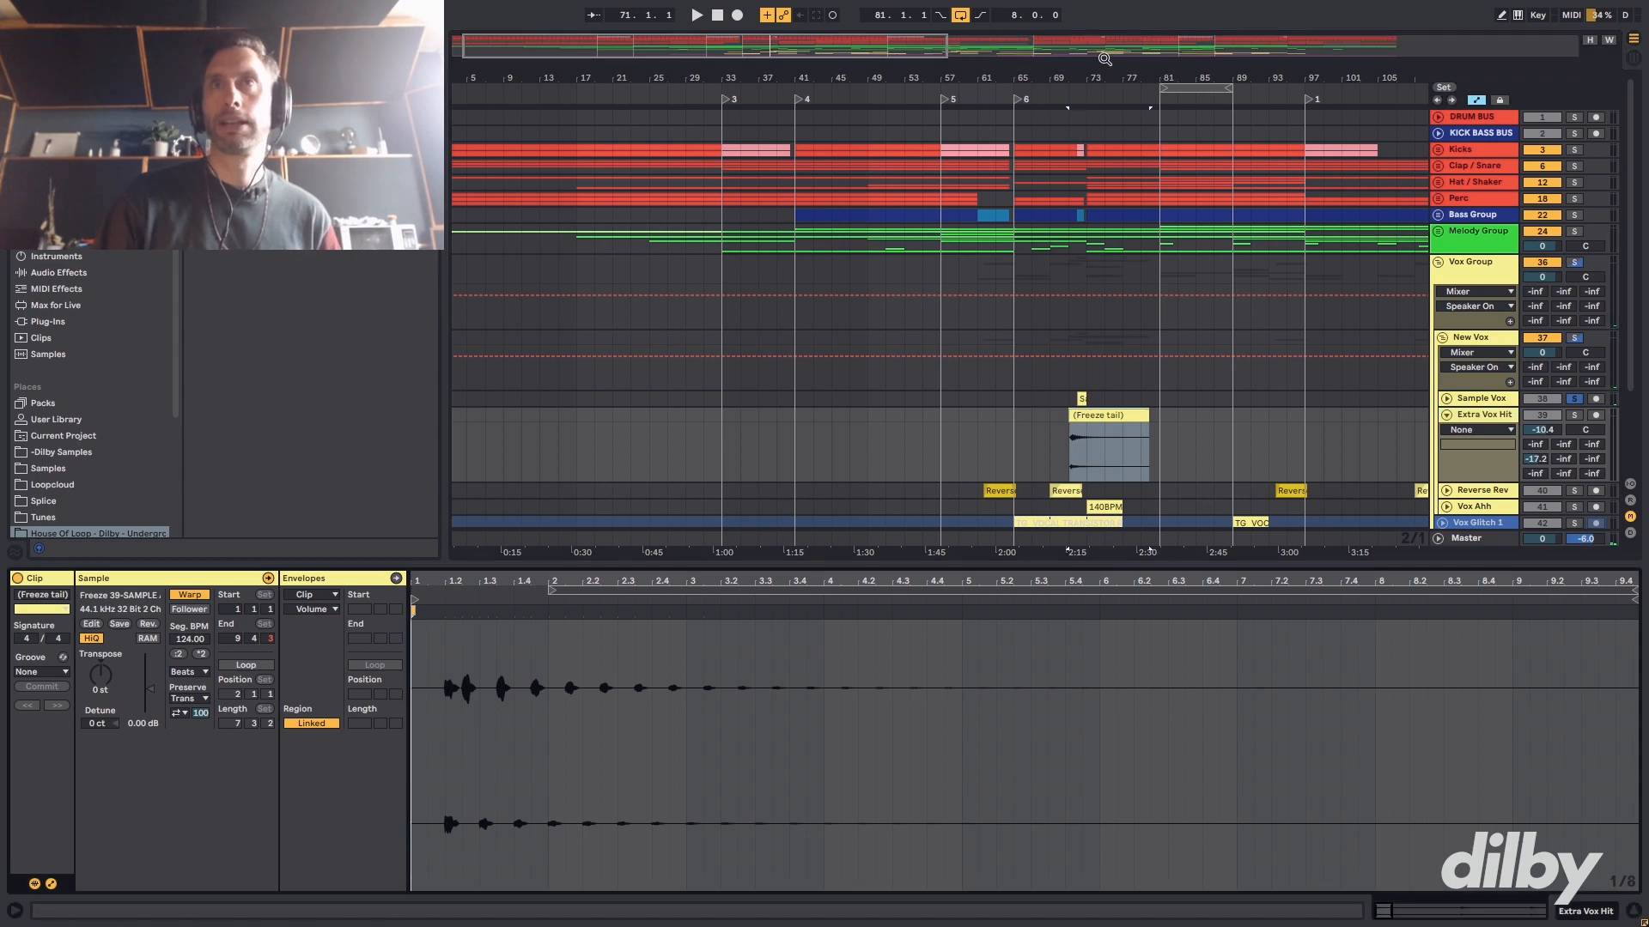
left_click_drag(894, 43, 791, 210)
left_click(1005, 399)
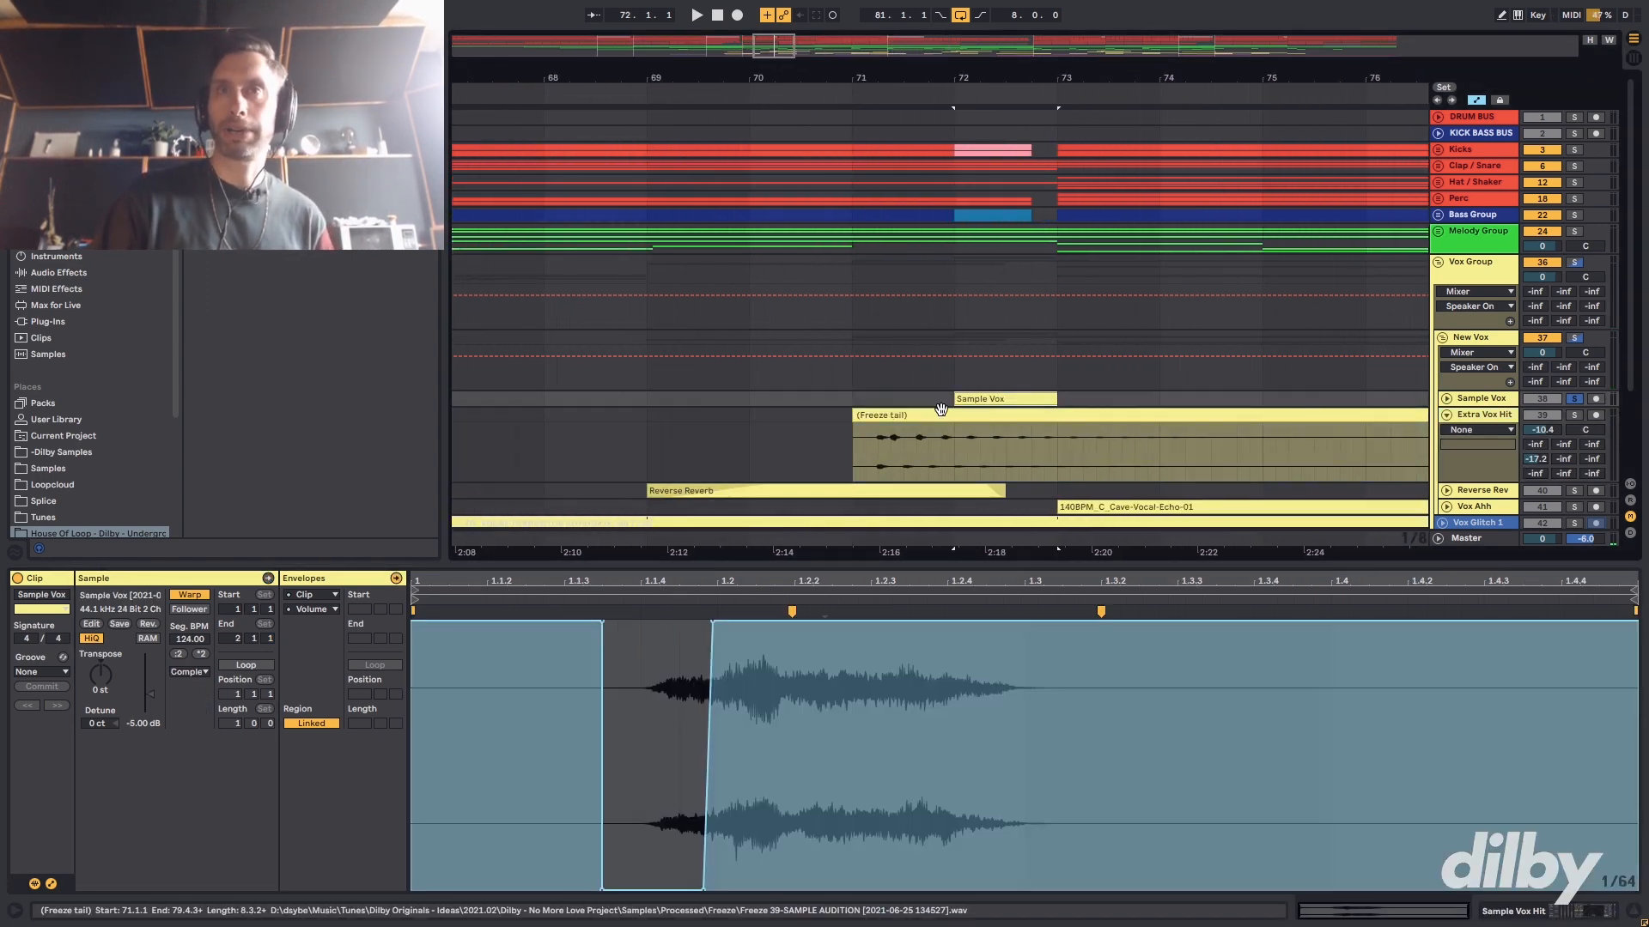
left_click(877, 449)
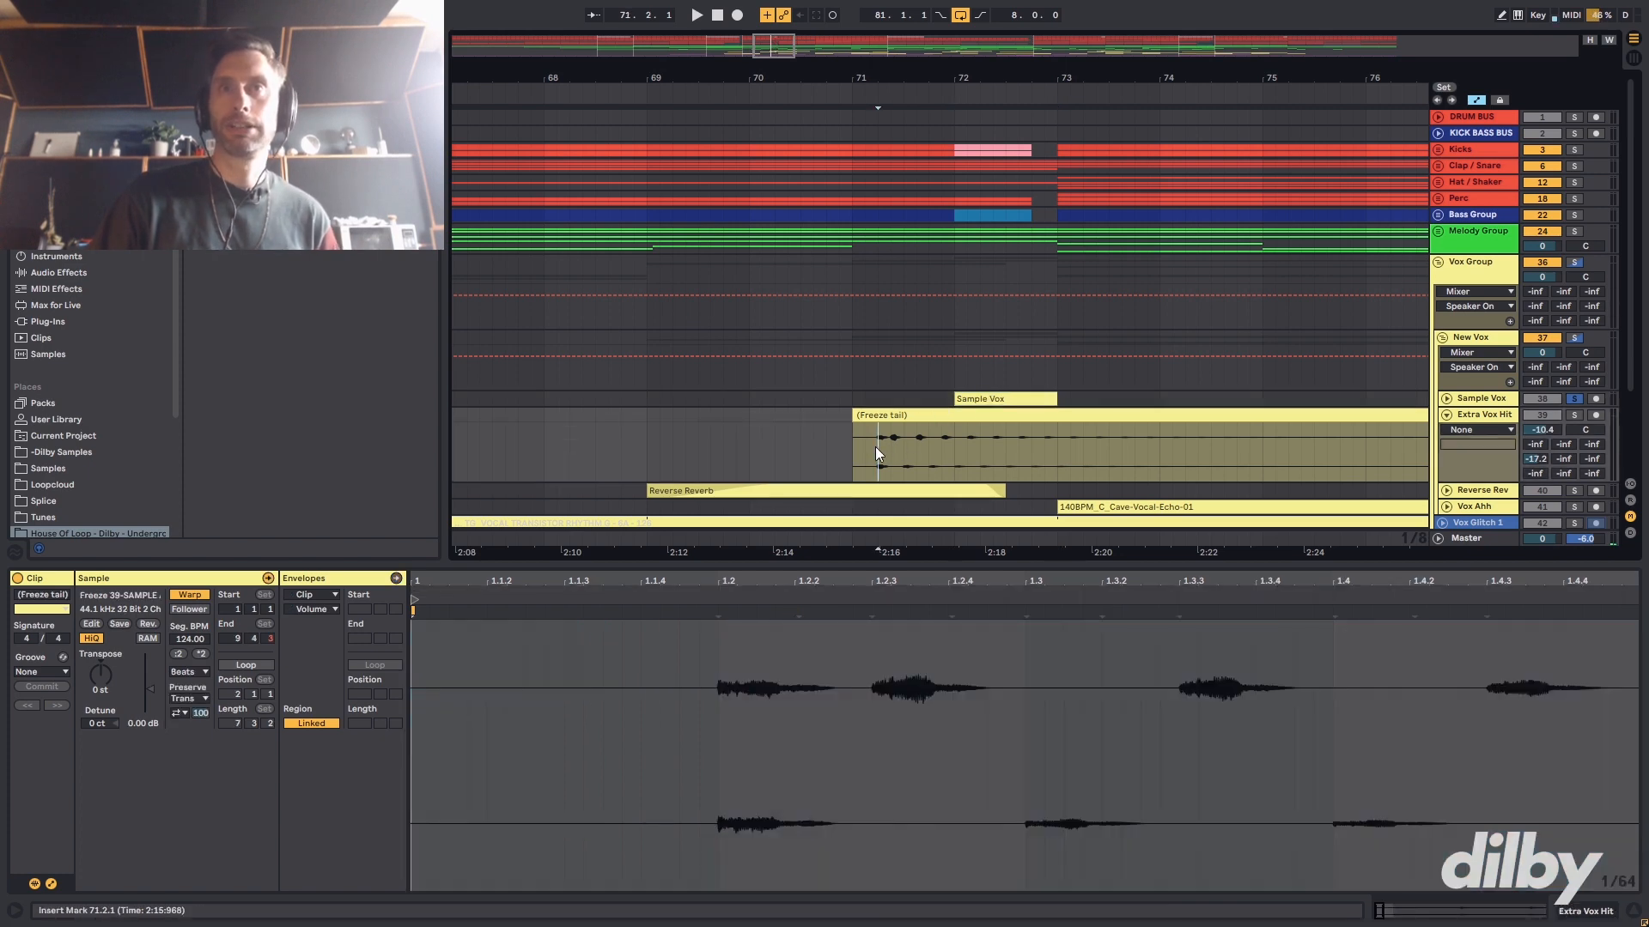
- Play the Freeze tail clip from 71.1.1 in the unsoloed mix, and deactivate the Extra Vox Hit track
left_click(964, 398)
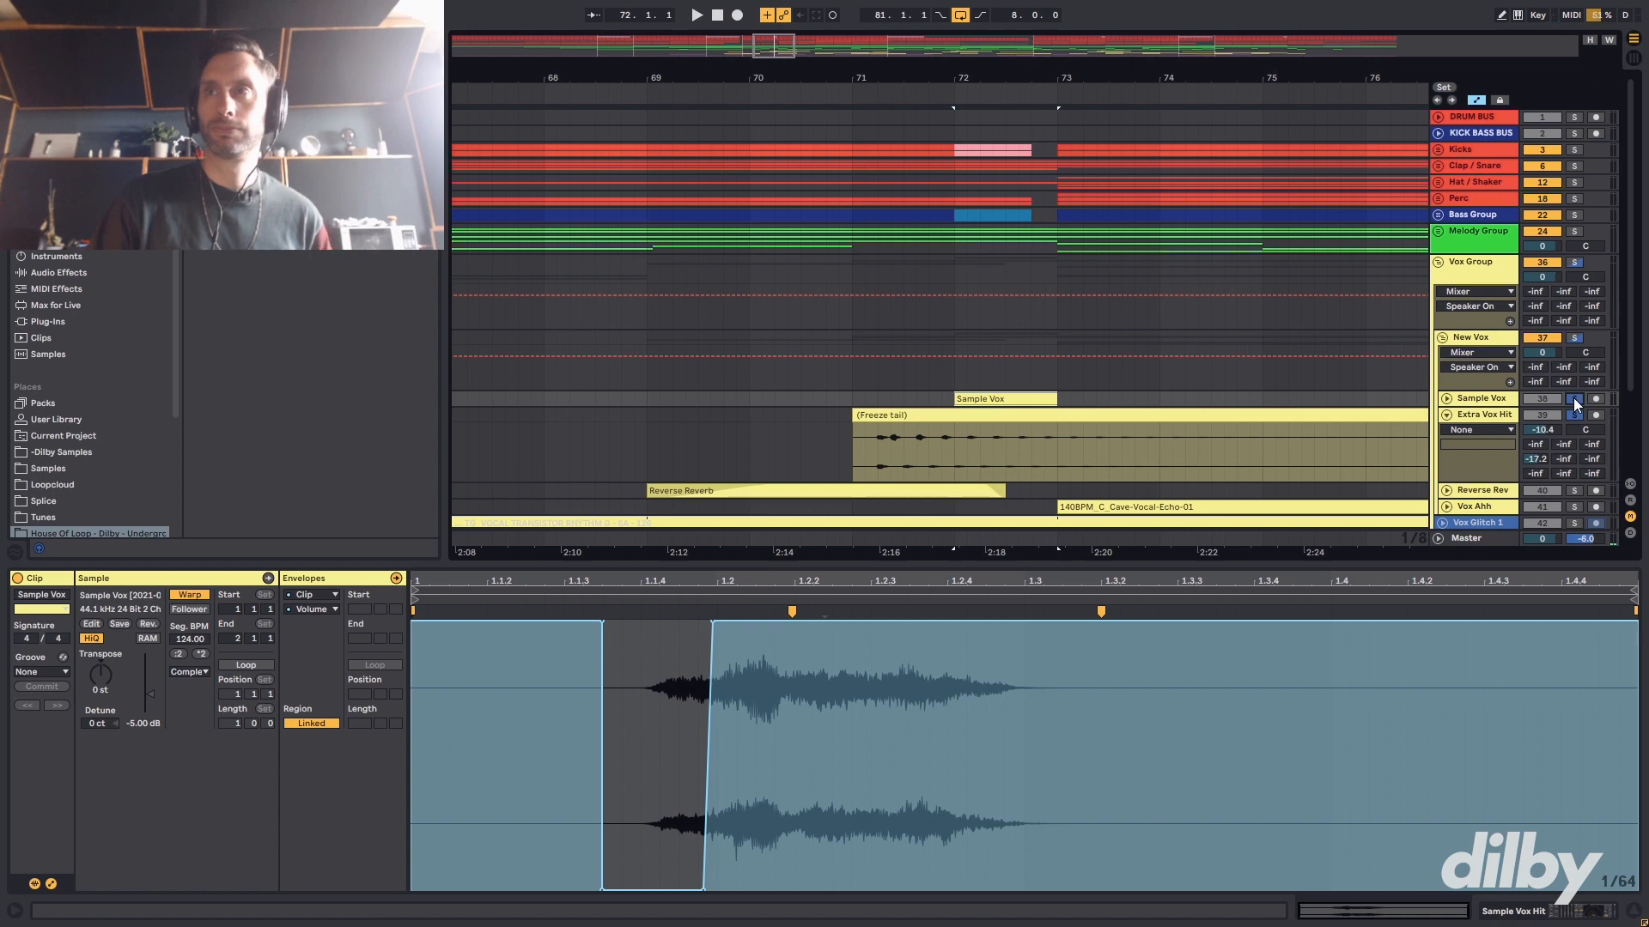
key("space")
left_click(1020, 416)
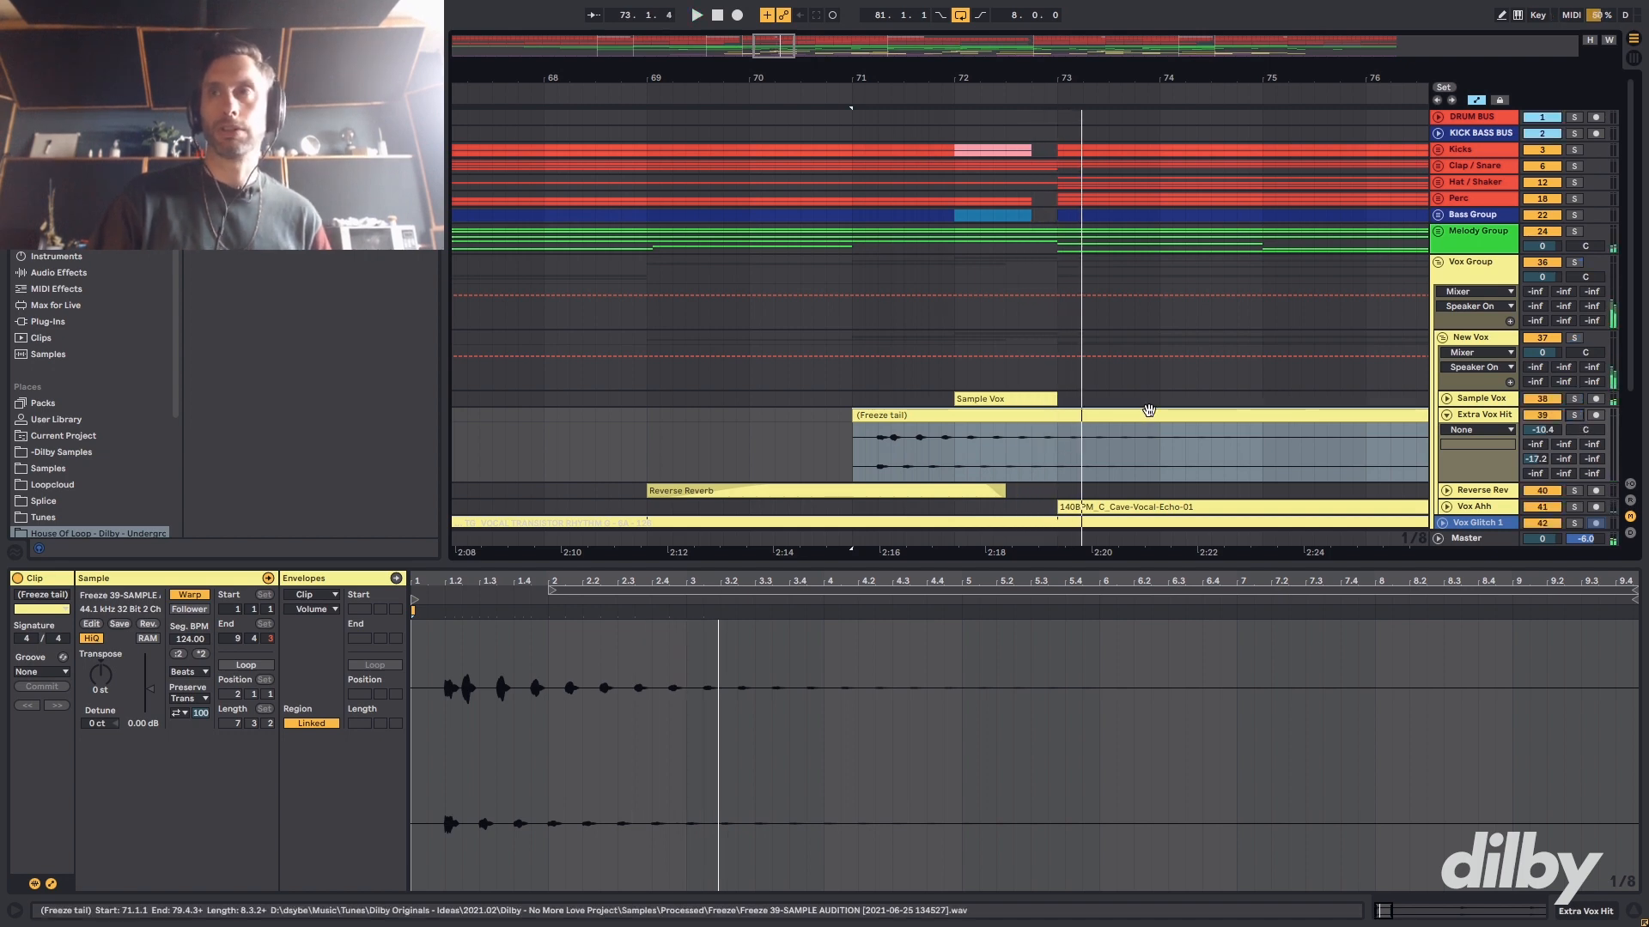
left_click(825, 410)
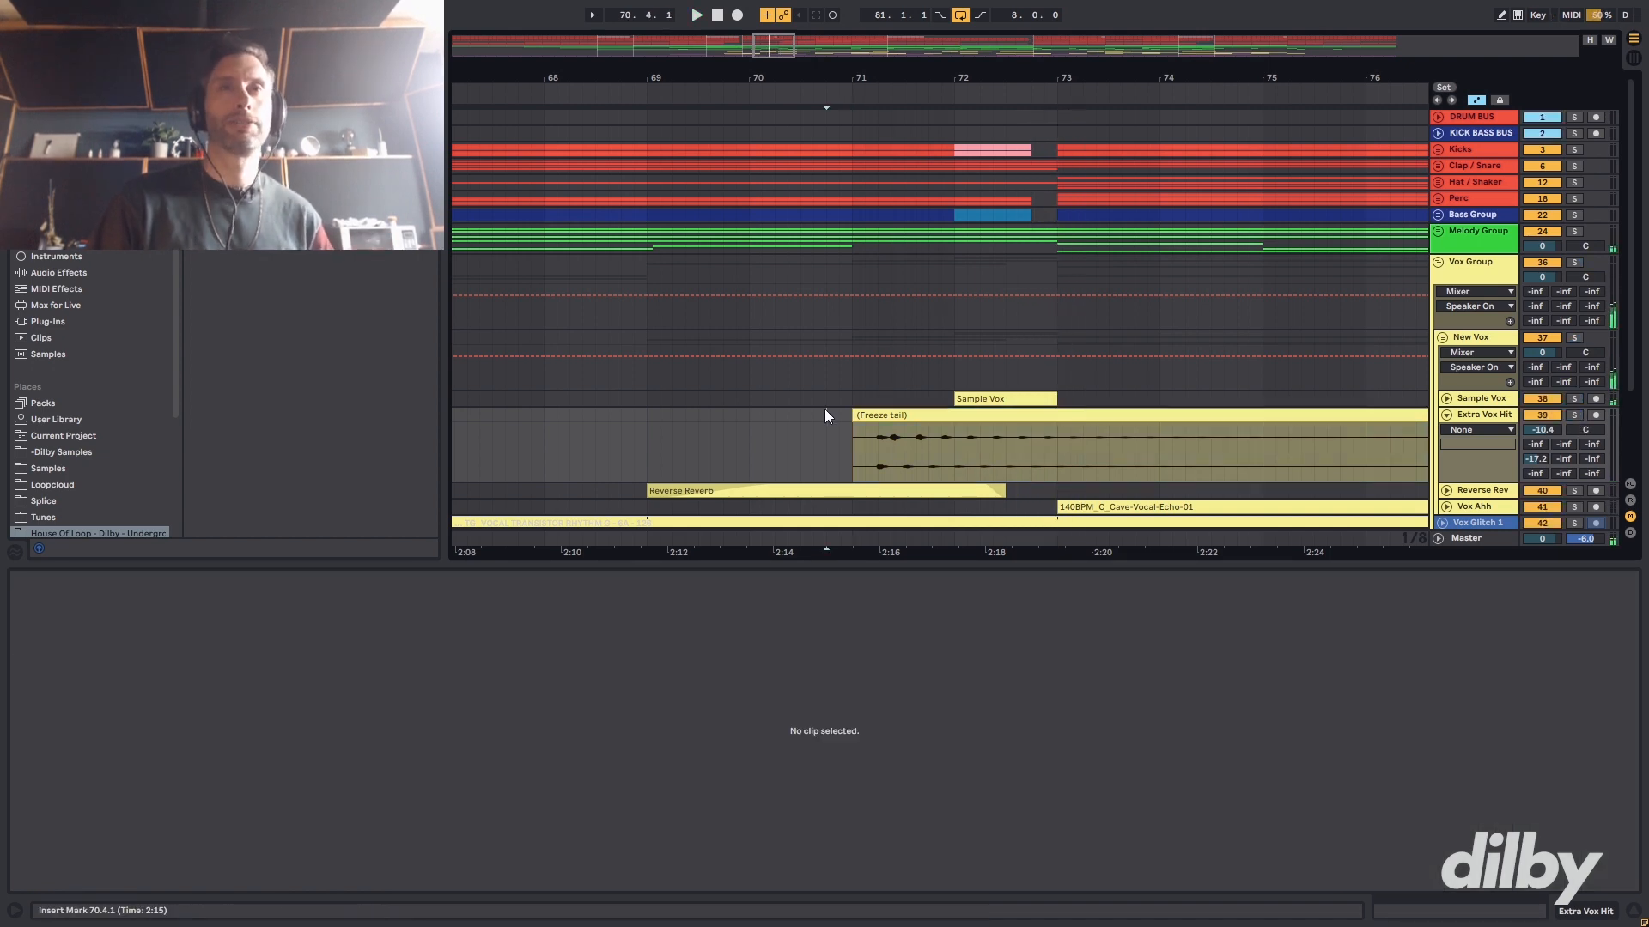
left_click(900, 414)
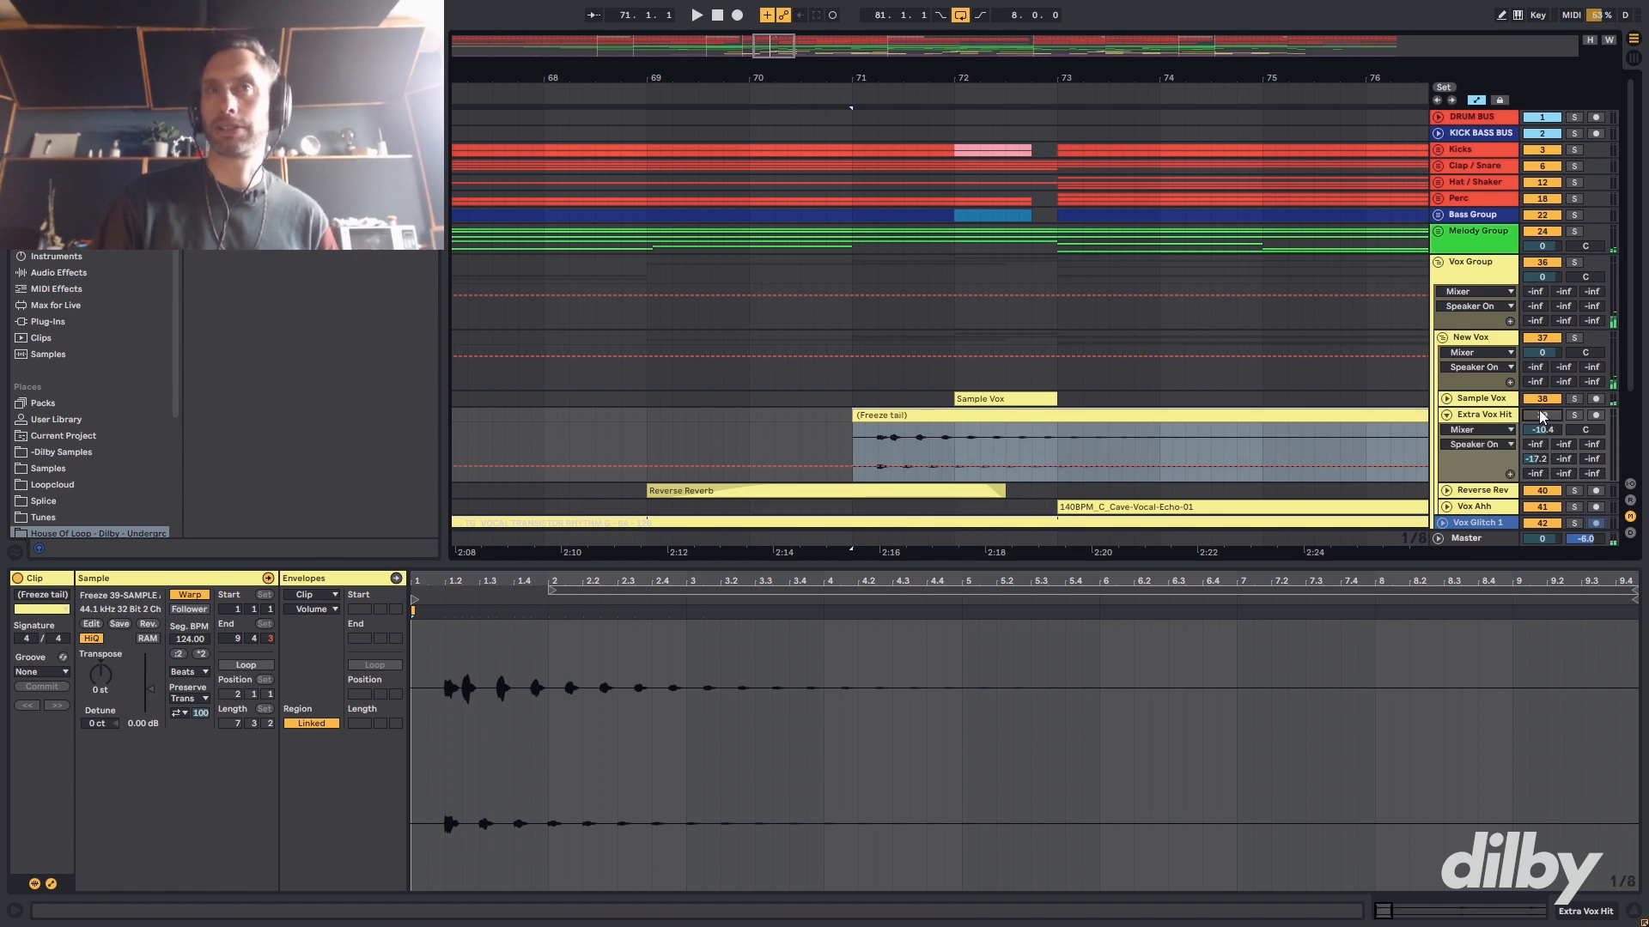
- Unfold the Reverse Rev track and compare its Reverse Reverb clip's waveform with the Sample Vox clip's waveform
scroll(1543, 417, "down", 3)
left_click(1464, 425)
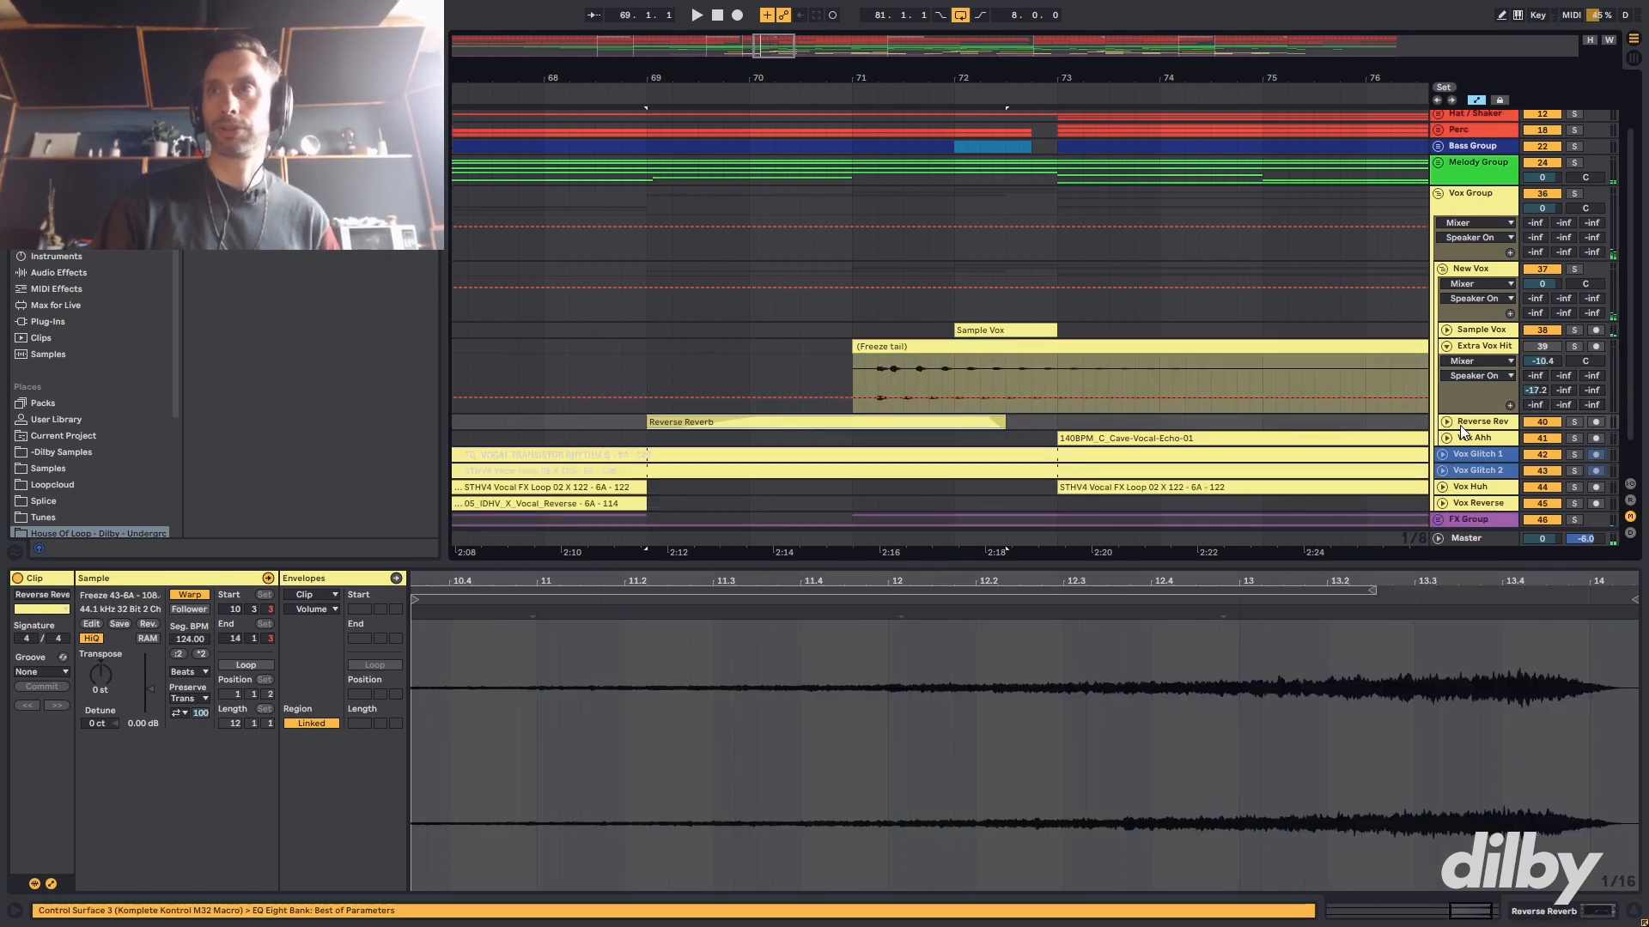
left_click(1446, 421)
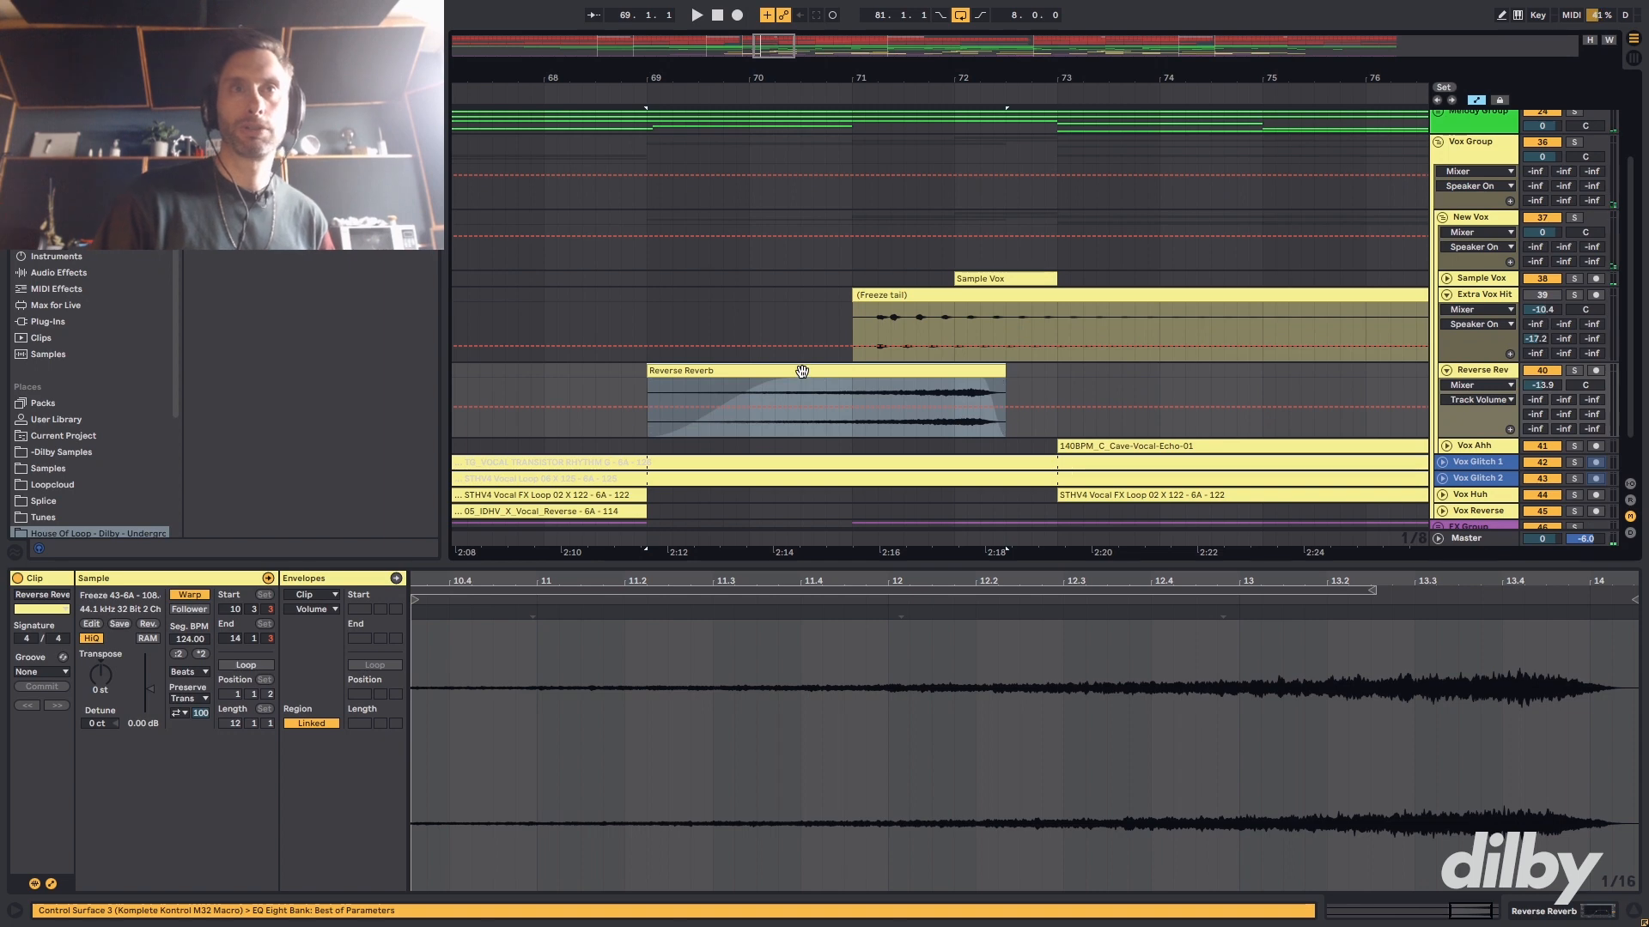
left_click(1031, 278)
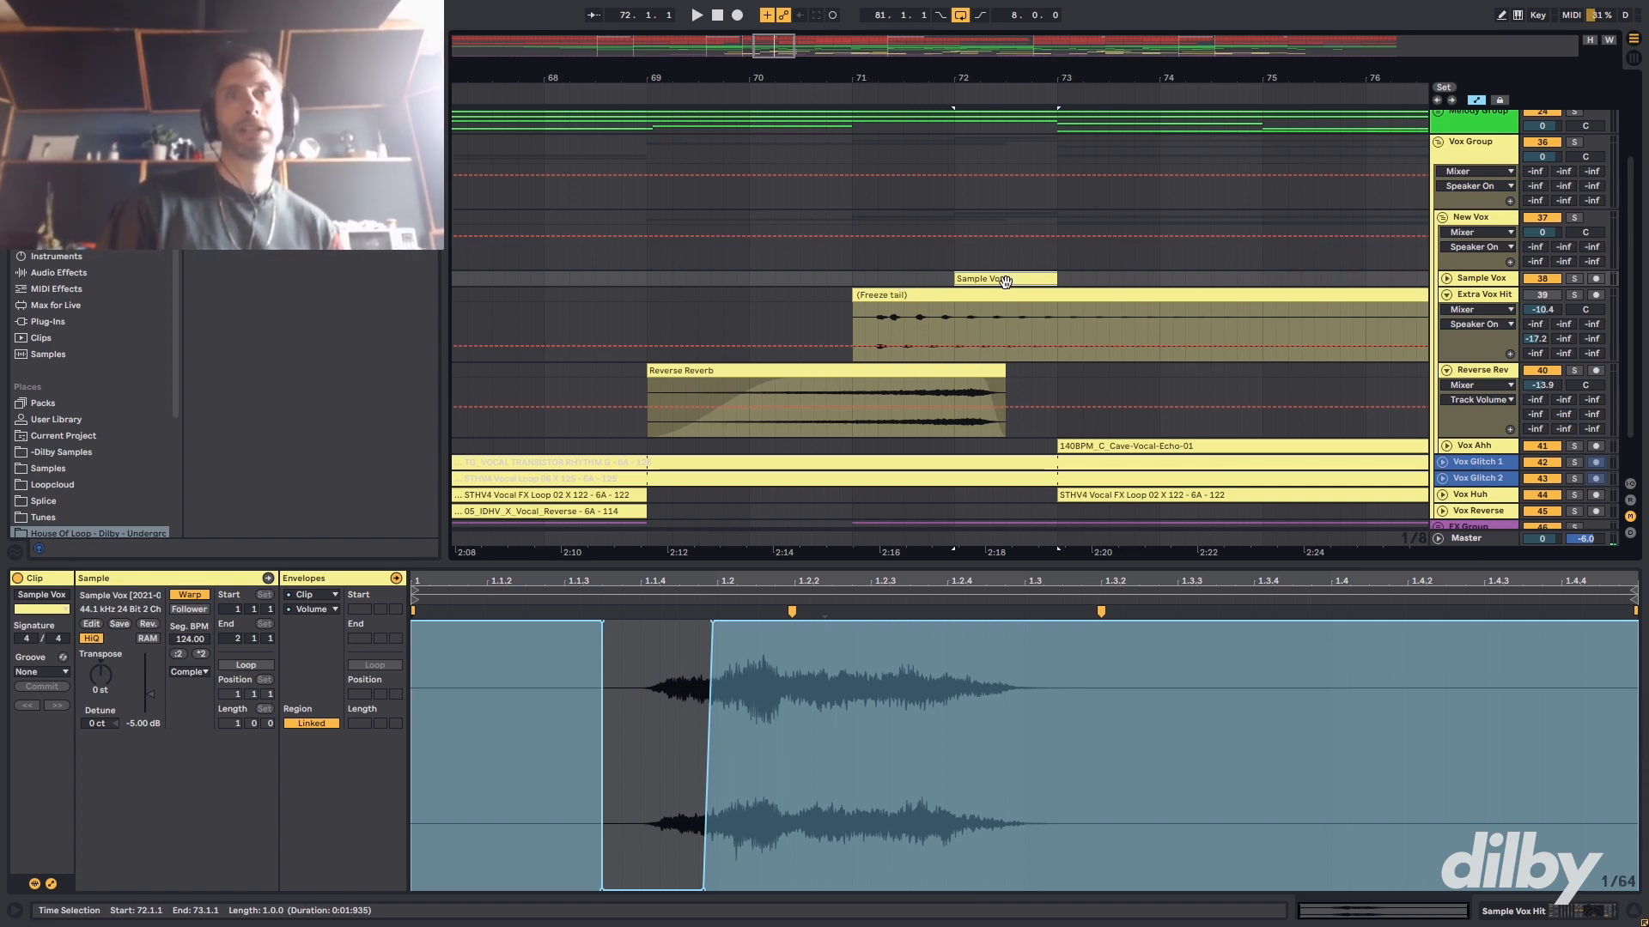
left_click(856, 372)
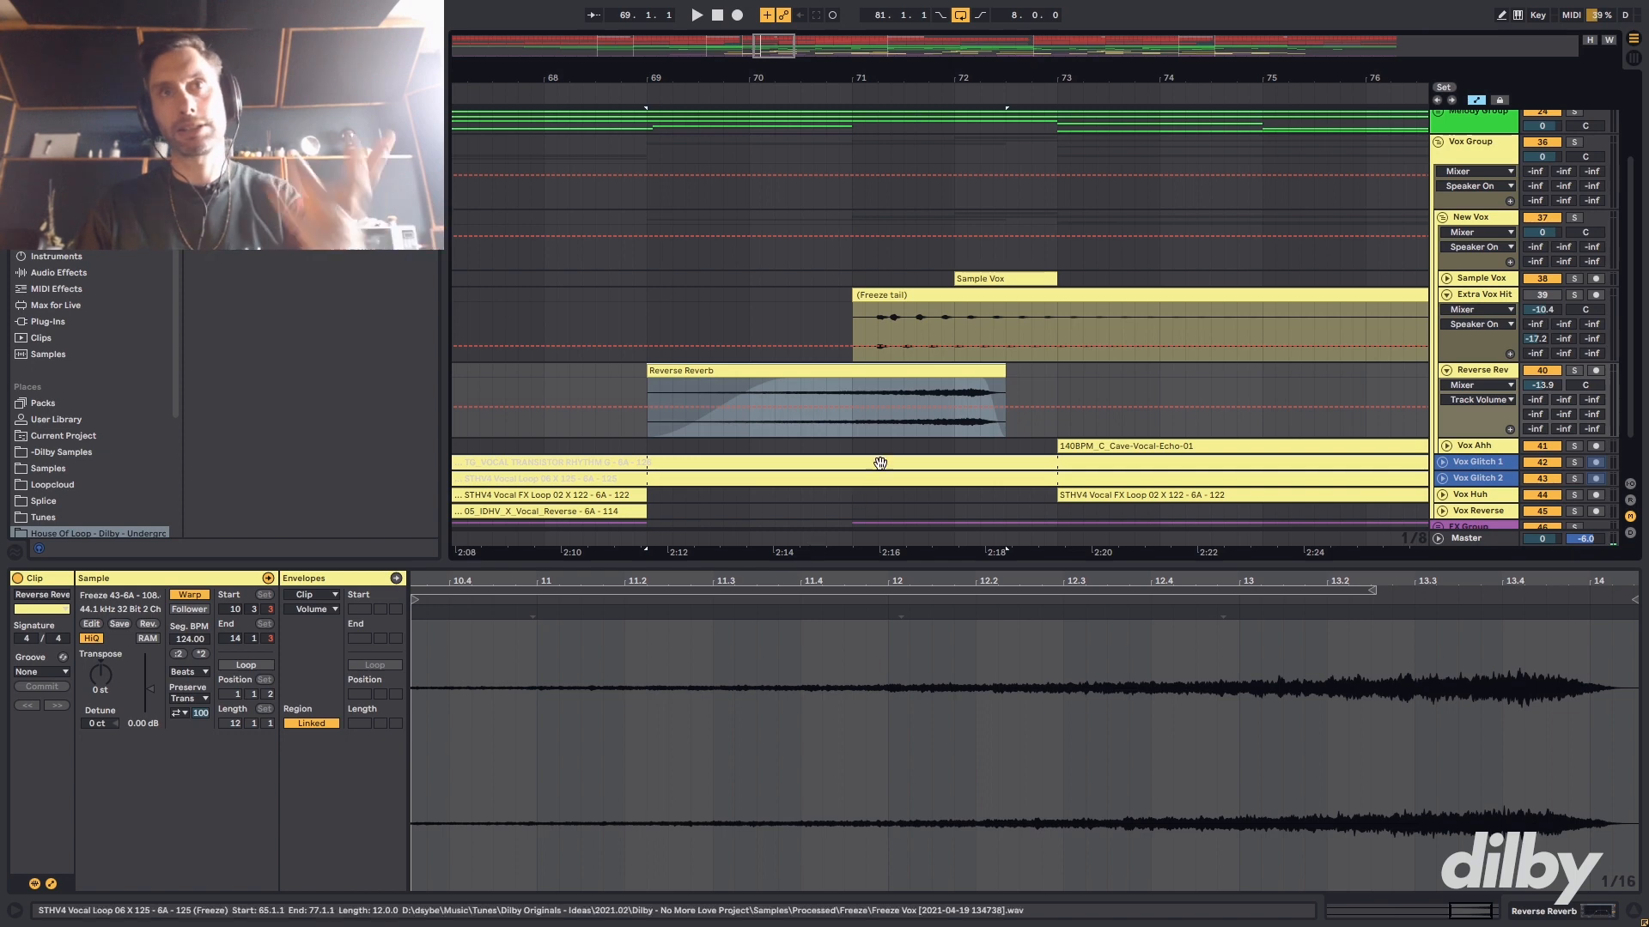
- Show the Sample Vox track's device chain and bypass its Echo, Glue Compressor, Saturator, ValhallaUberMod and EQ Eight
left_click(1515, 269)
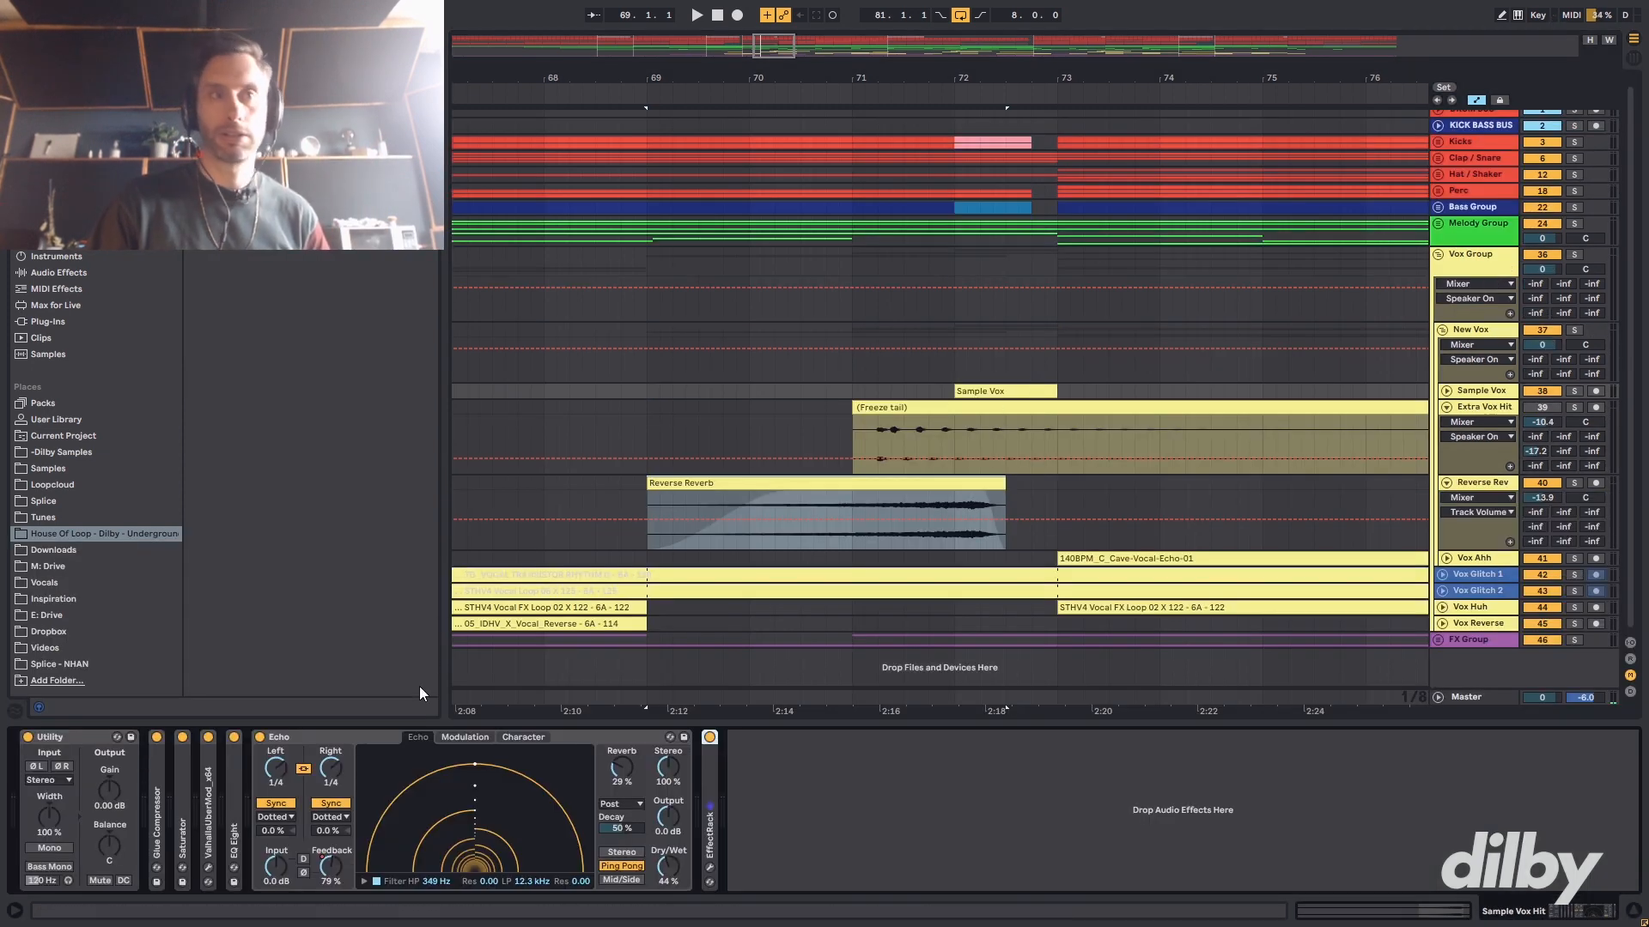
left_click(259, 737)
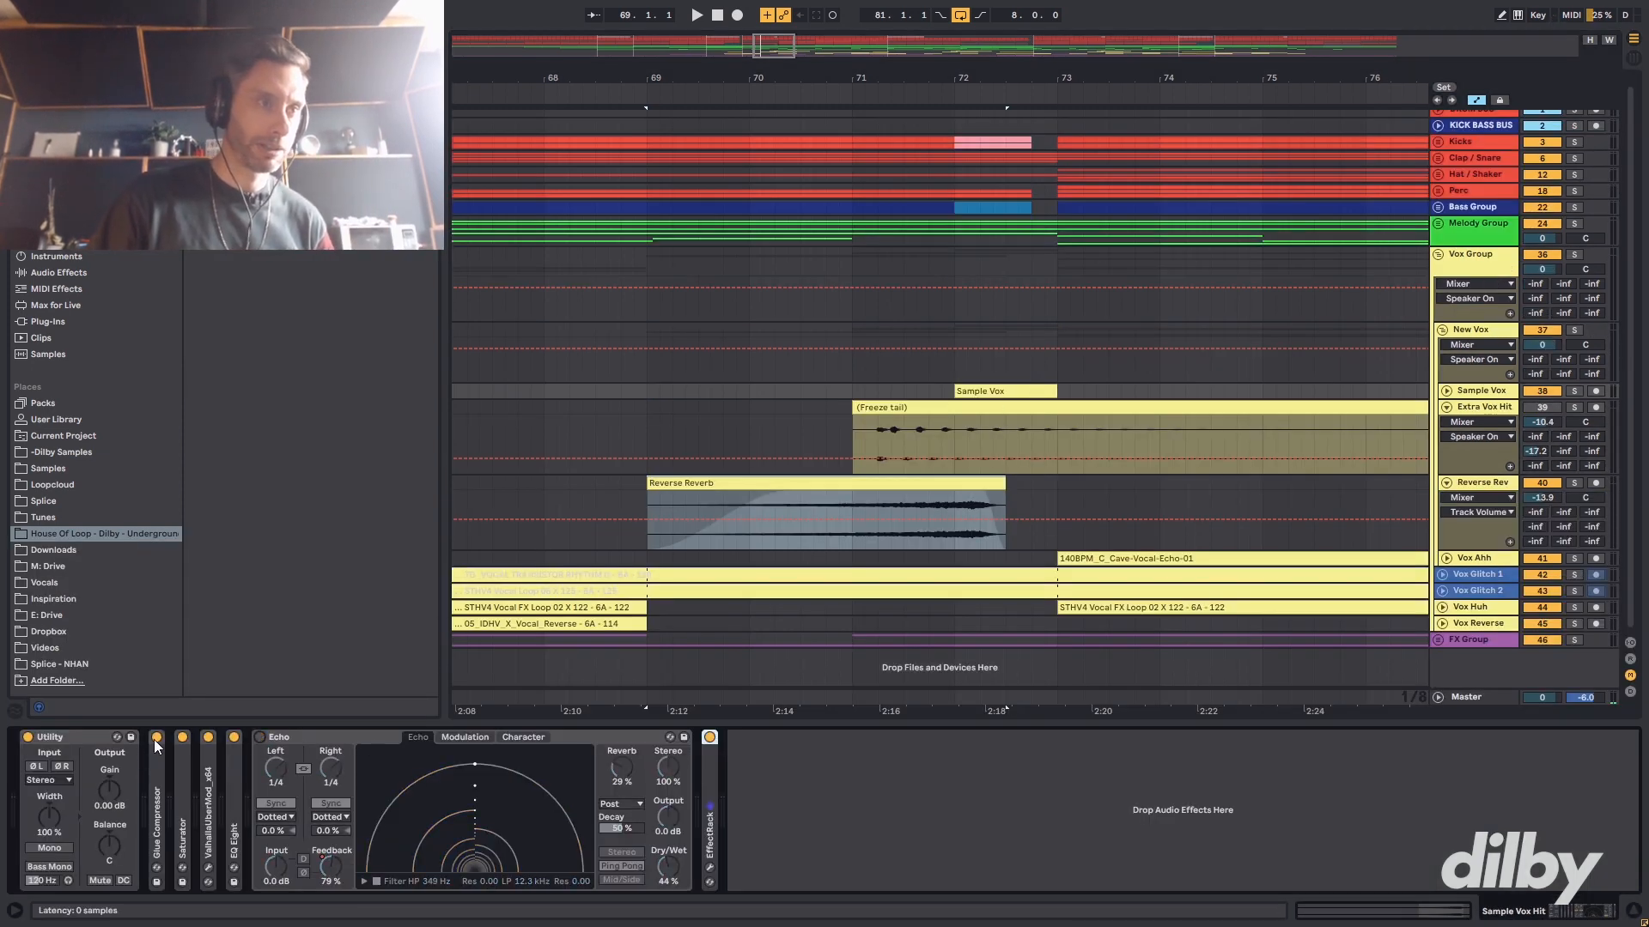
left_click(157, 737)
left_click(182, 736)
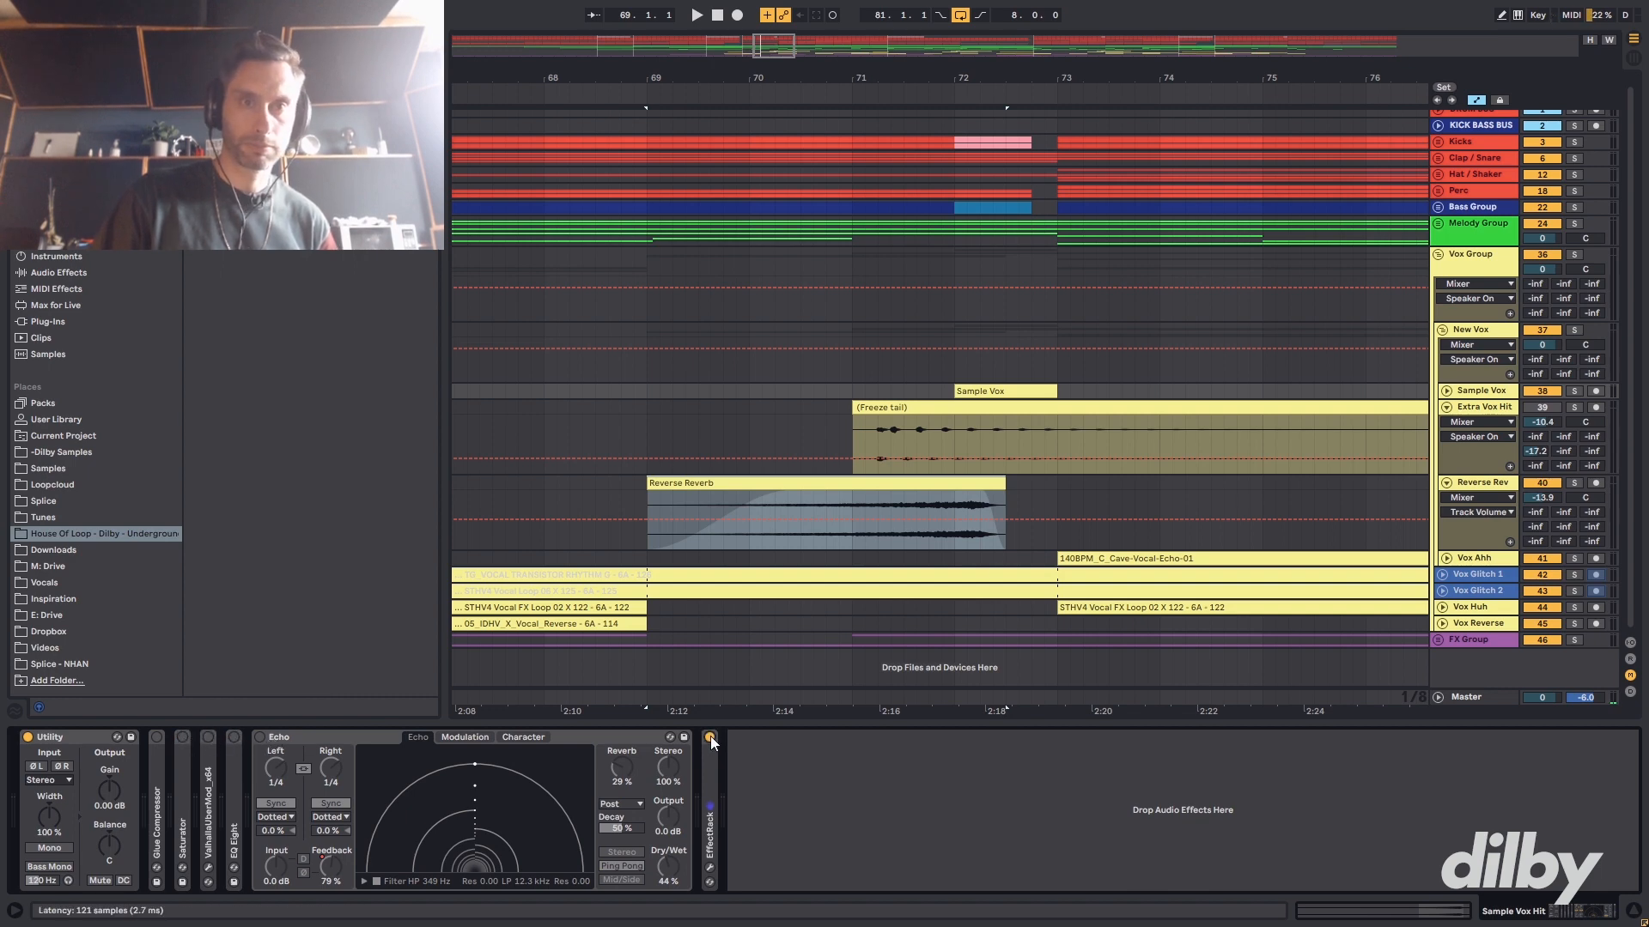
- Solo the Reverse Rev and Sample Vox tracks, play them from 69.1.1, and replay the Sample Vox clip from 72.1.1
left_click(467, 548)
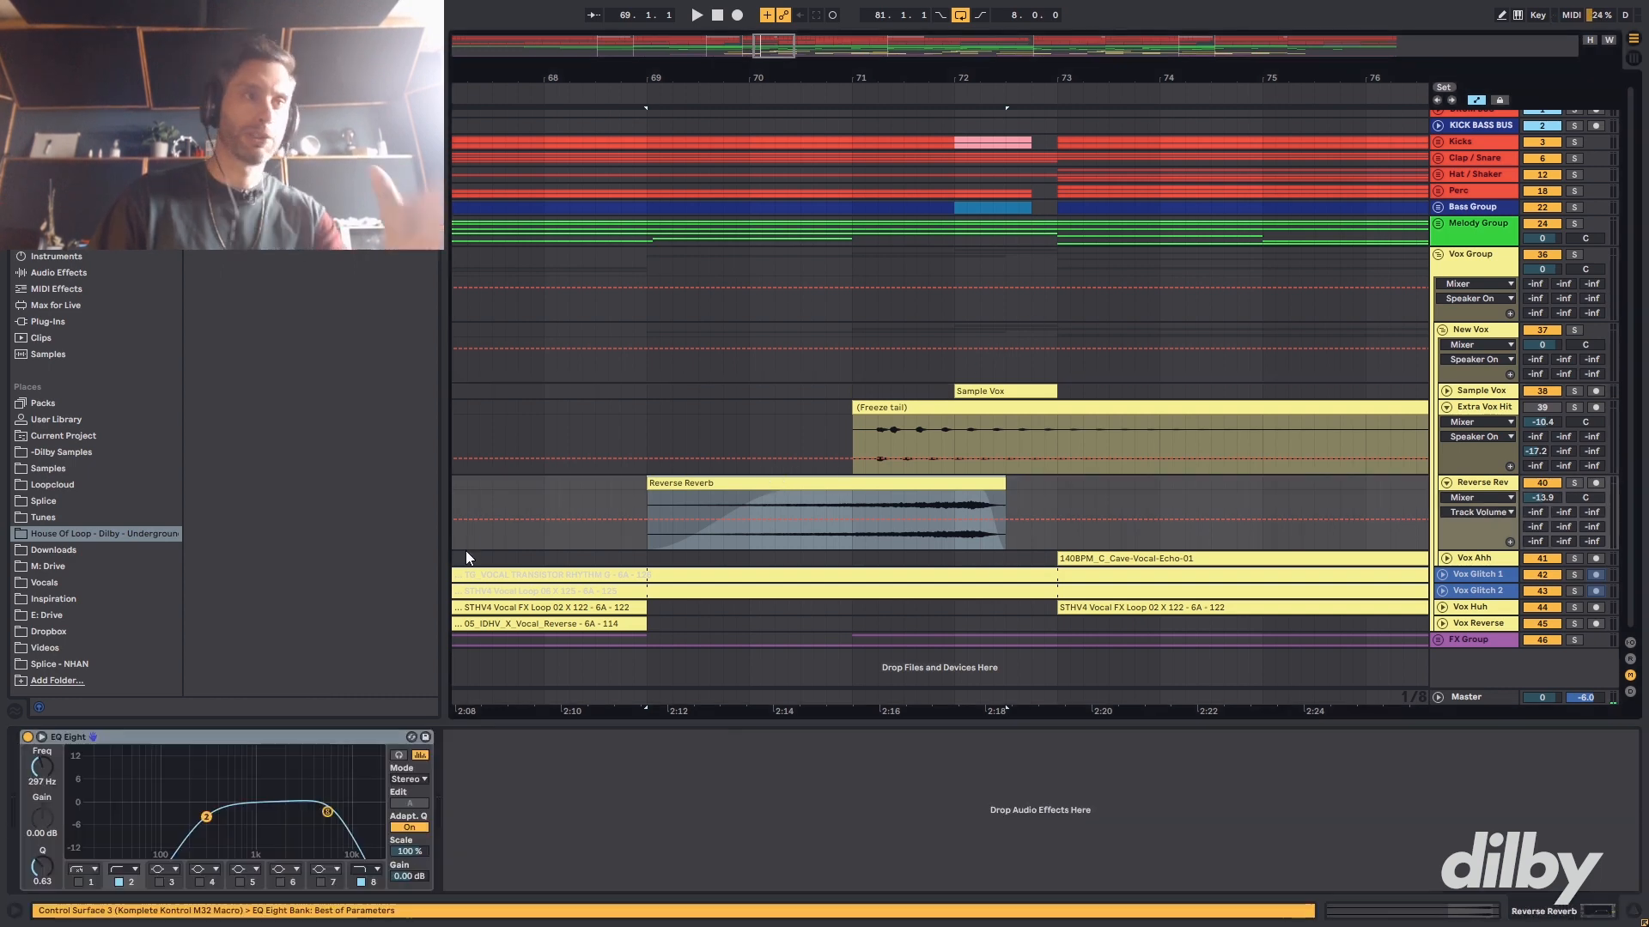
left_click(1584, 481)
key("space")
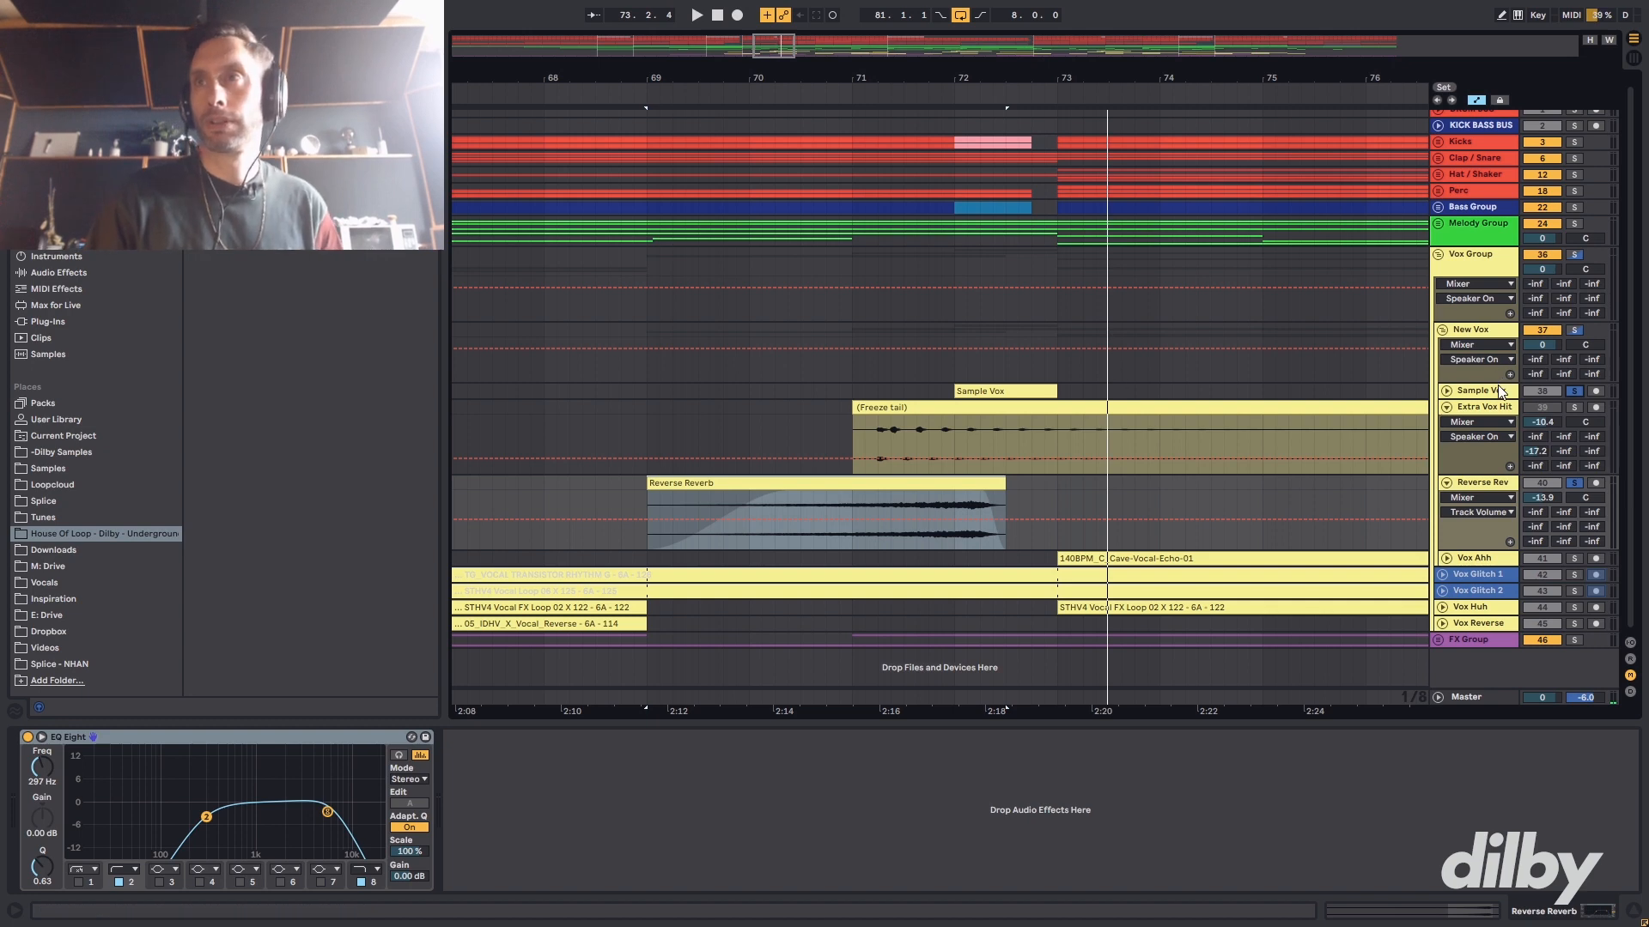
left_click(1004, 392)
key("space")
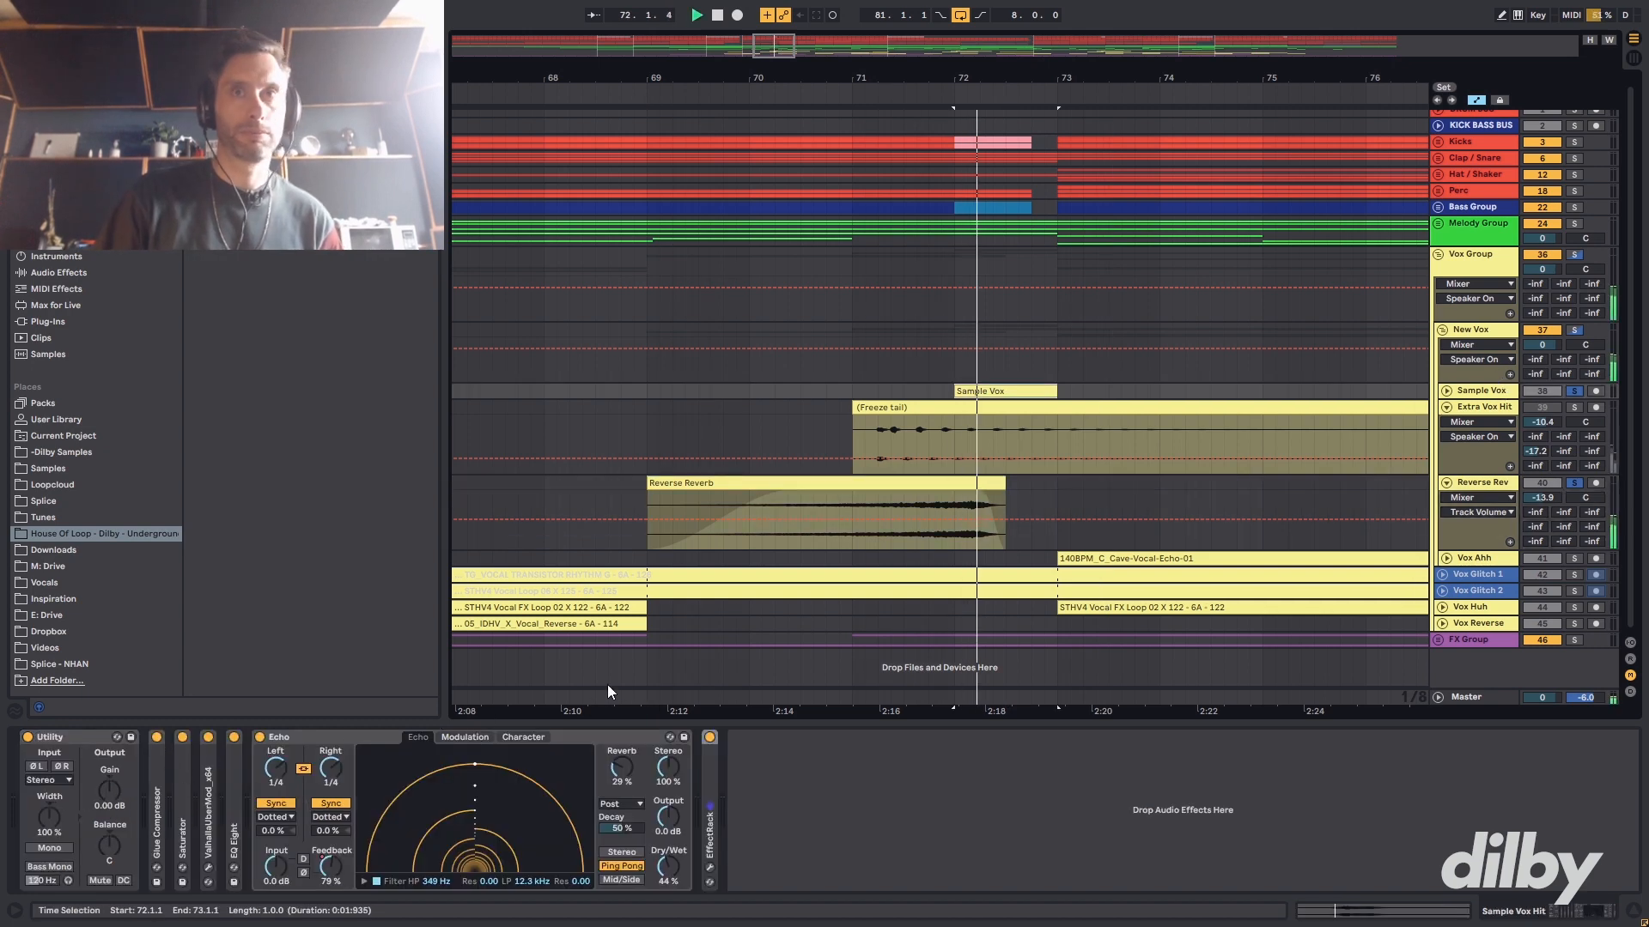
- Solo the Vox Ahh track, play its 140BPM_C_Cave-Vocal-Echo-01 clip from 73.1.1, and open the clip's waveform
left_click(1441, 331)
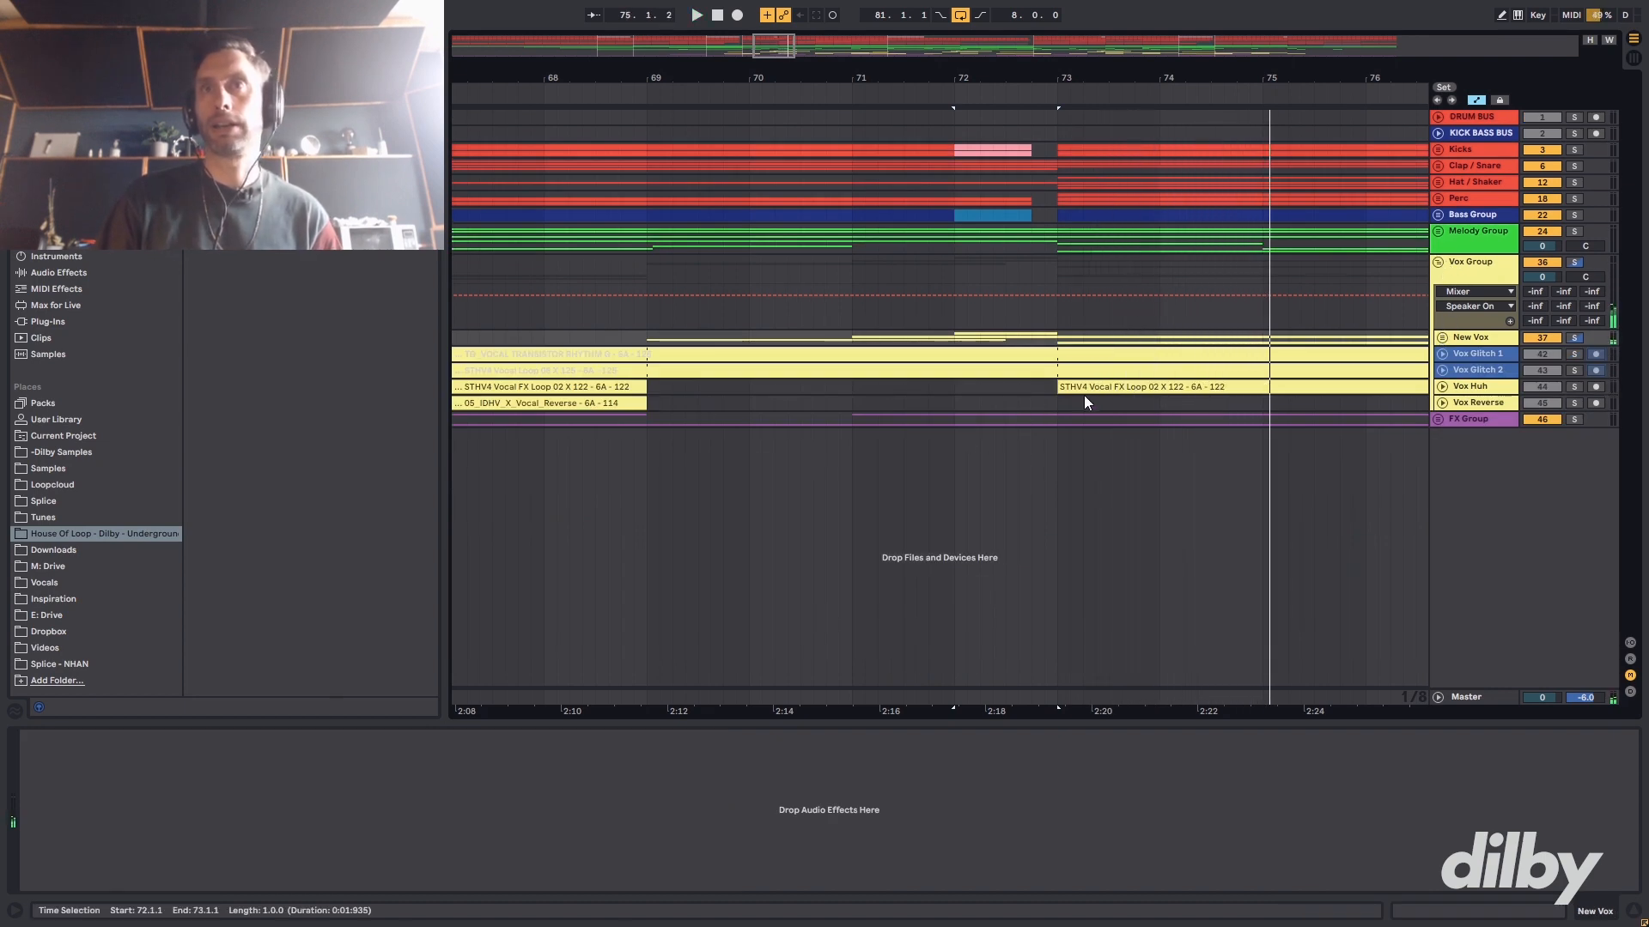
left_click(1440, 338)
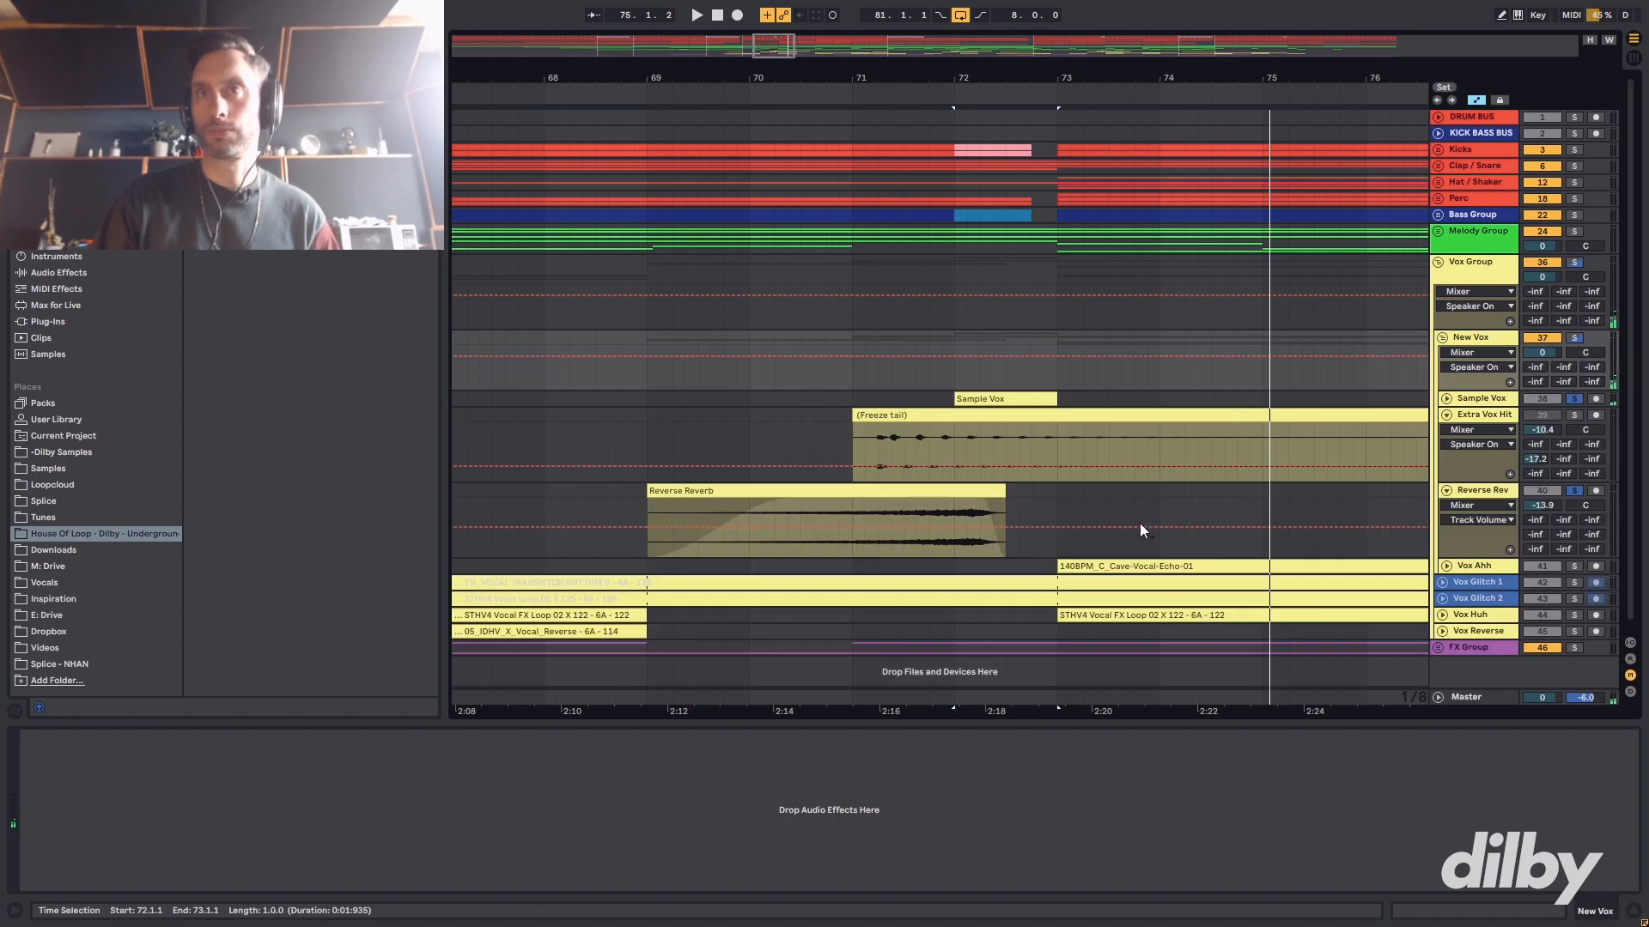
left_click(1074, 566)
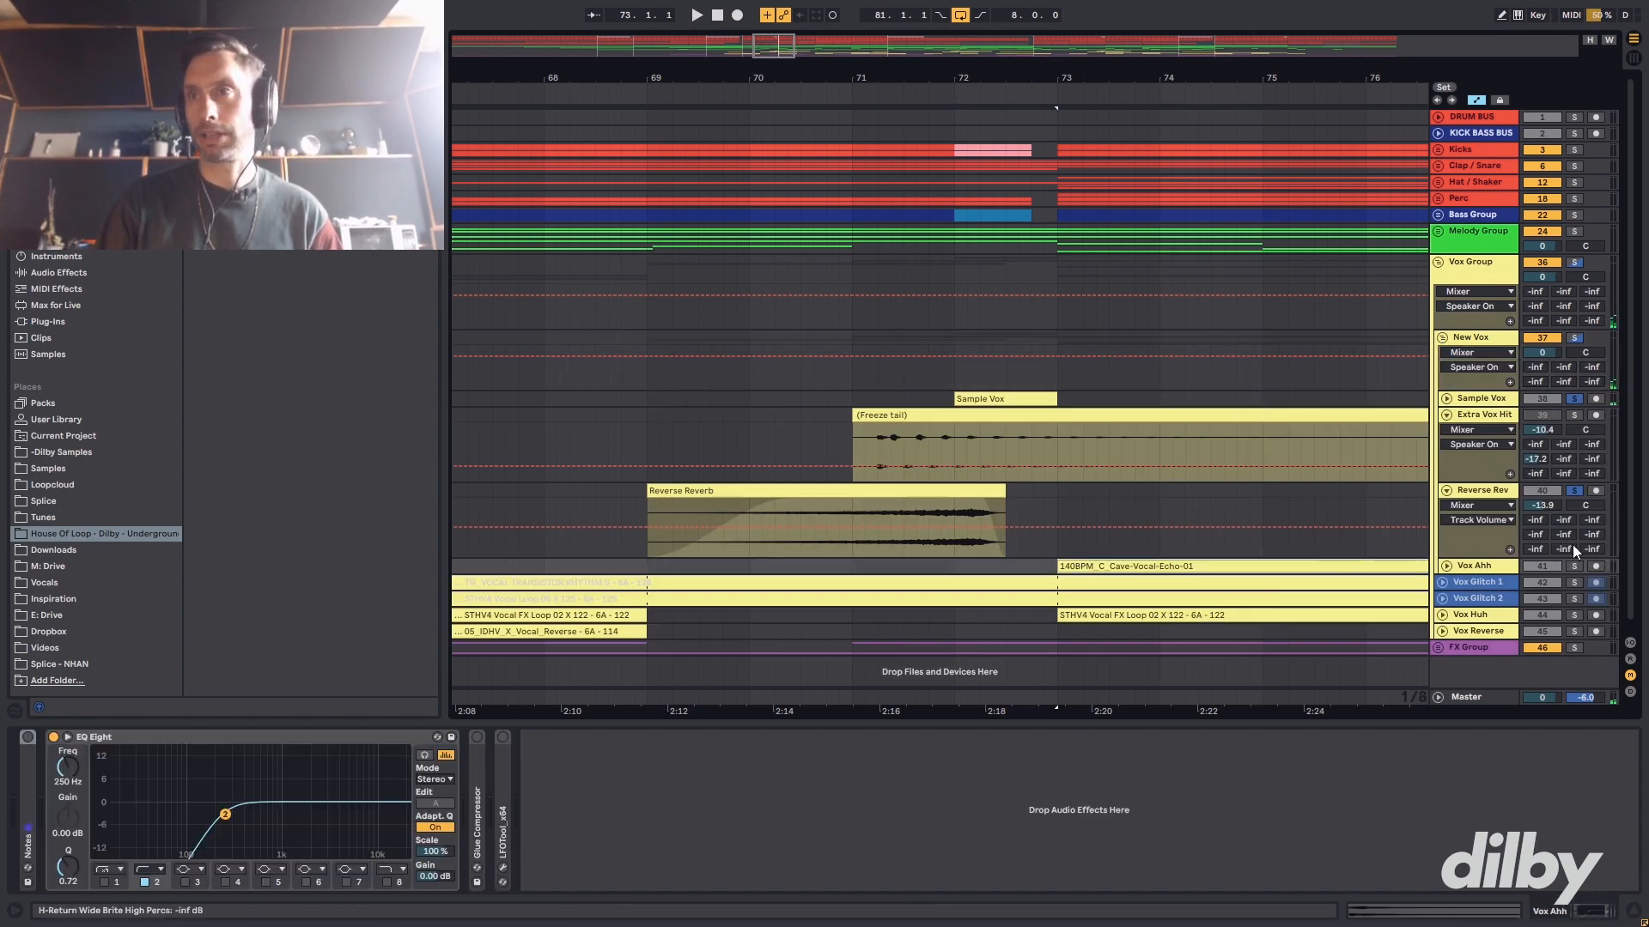
key("space")
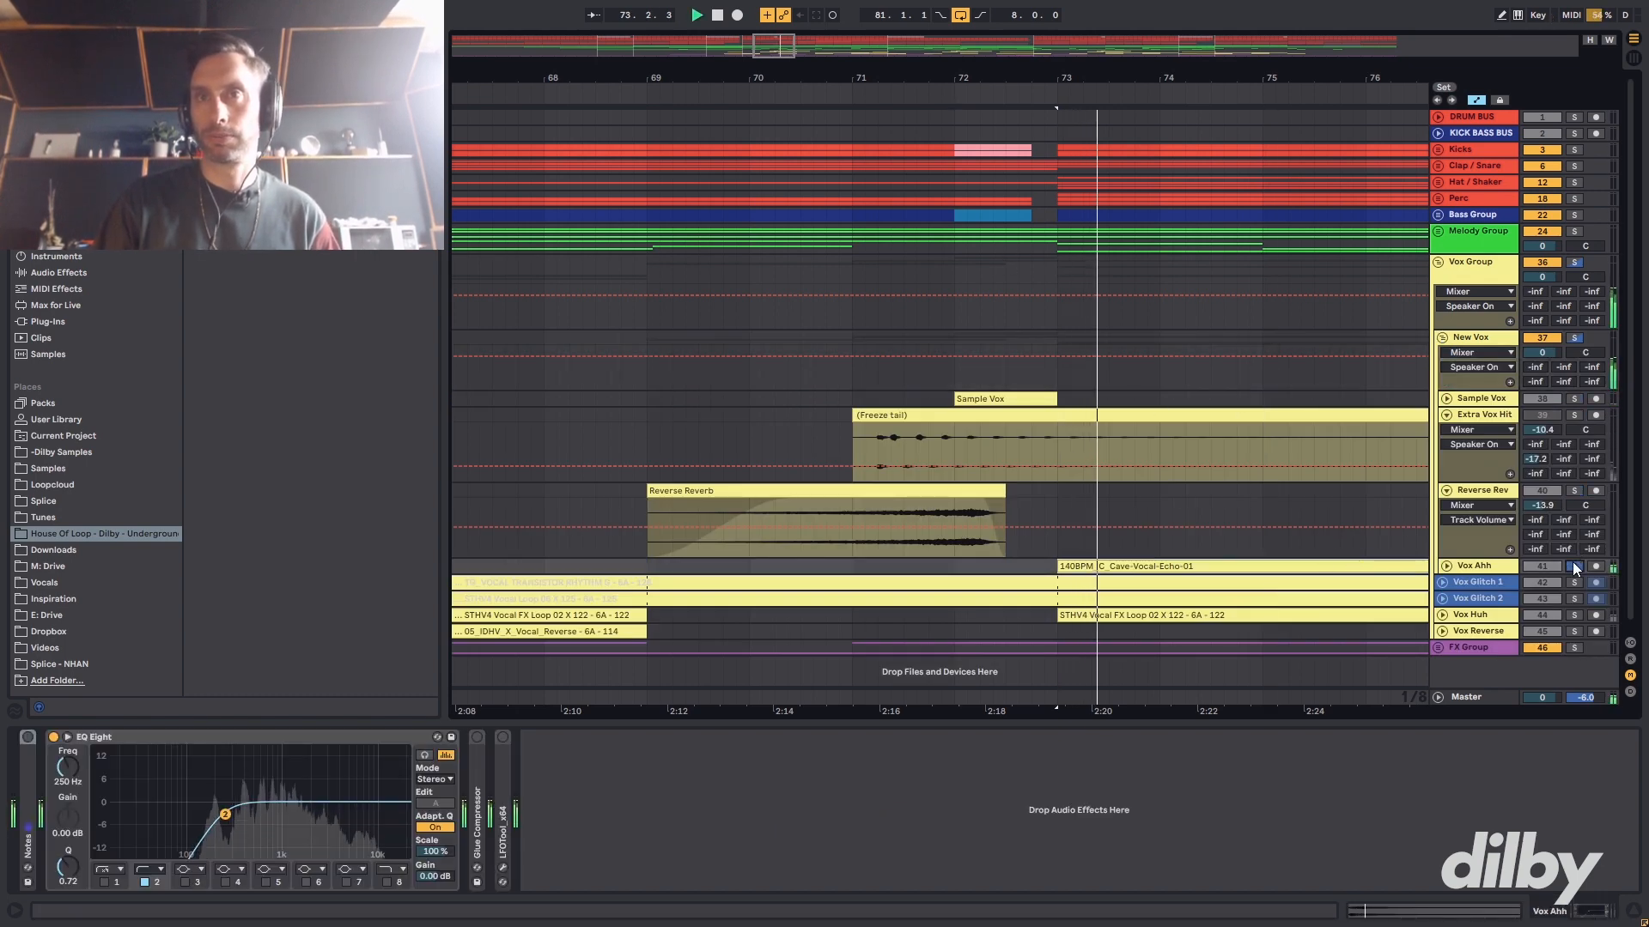
left_click_drag(828, 54, 828, 17)
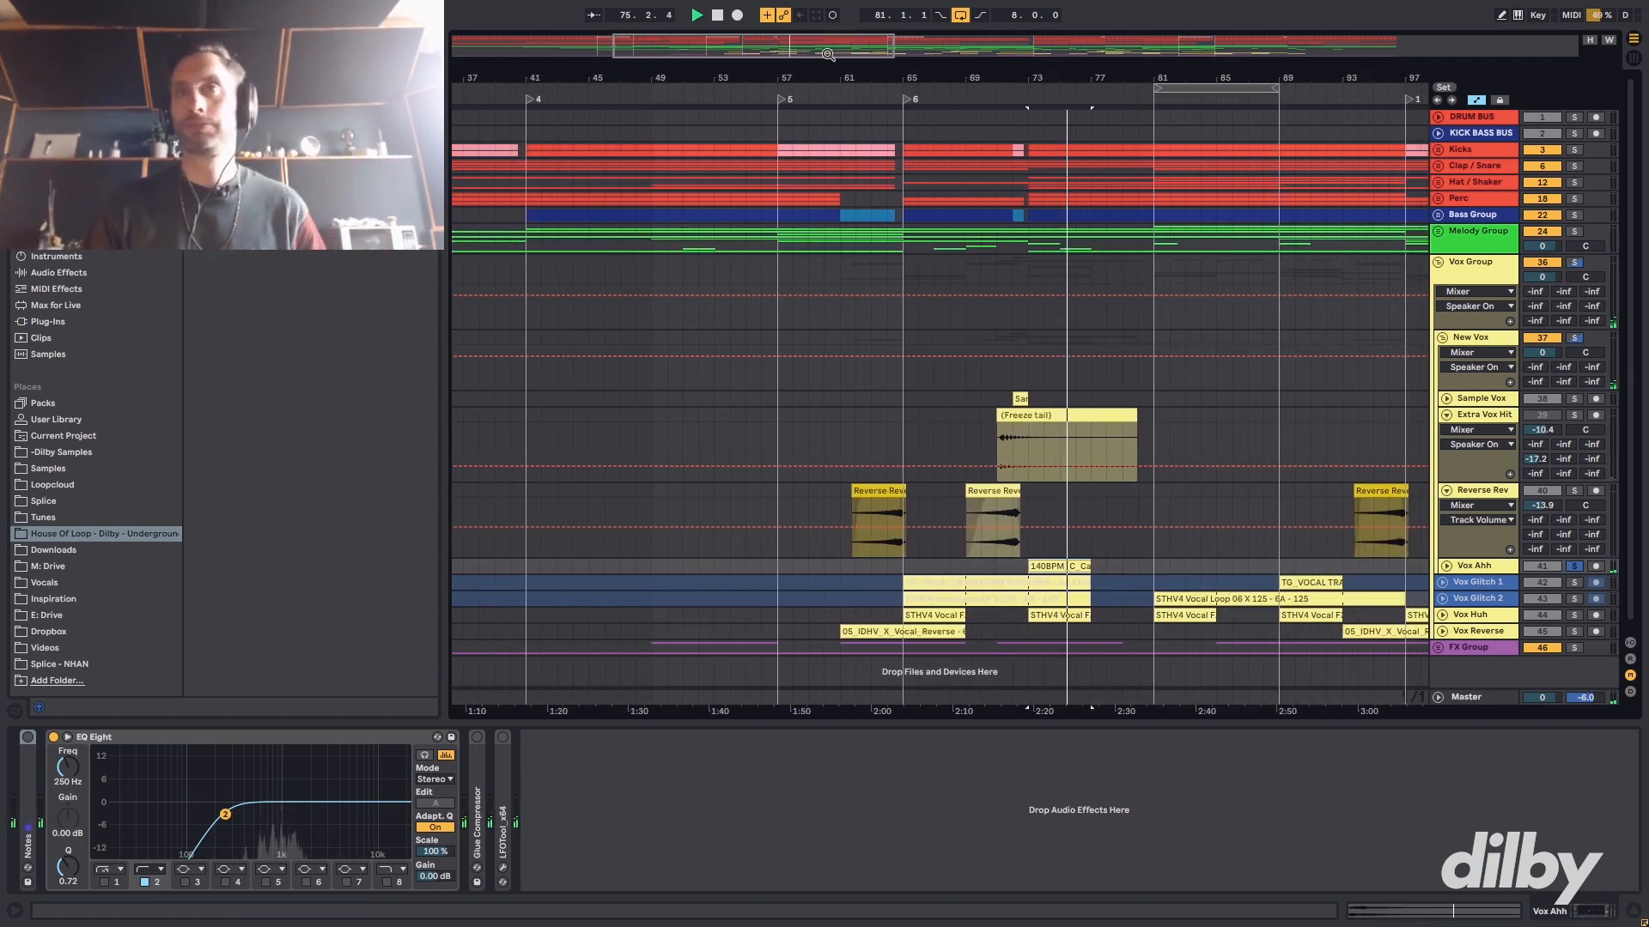
double_click(1075, 568)
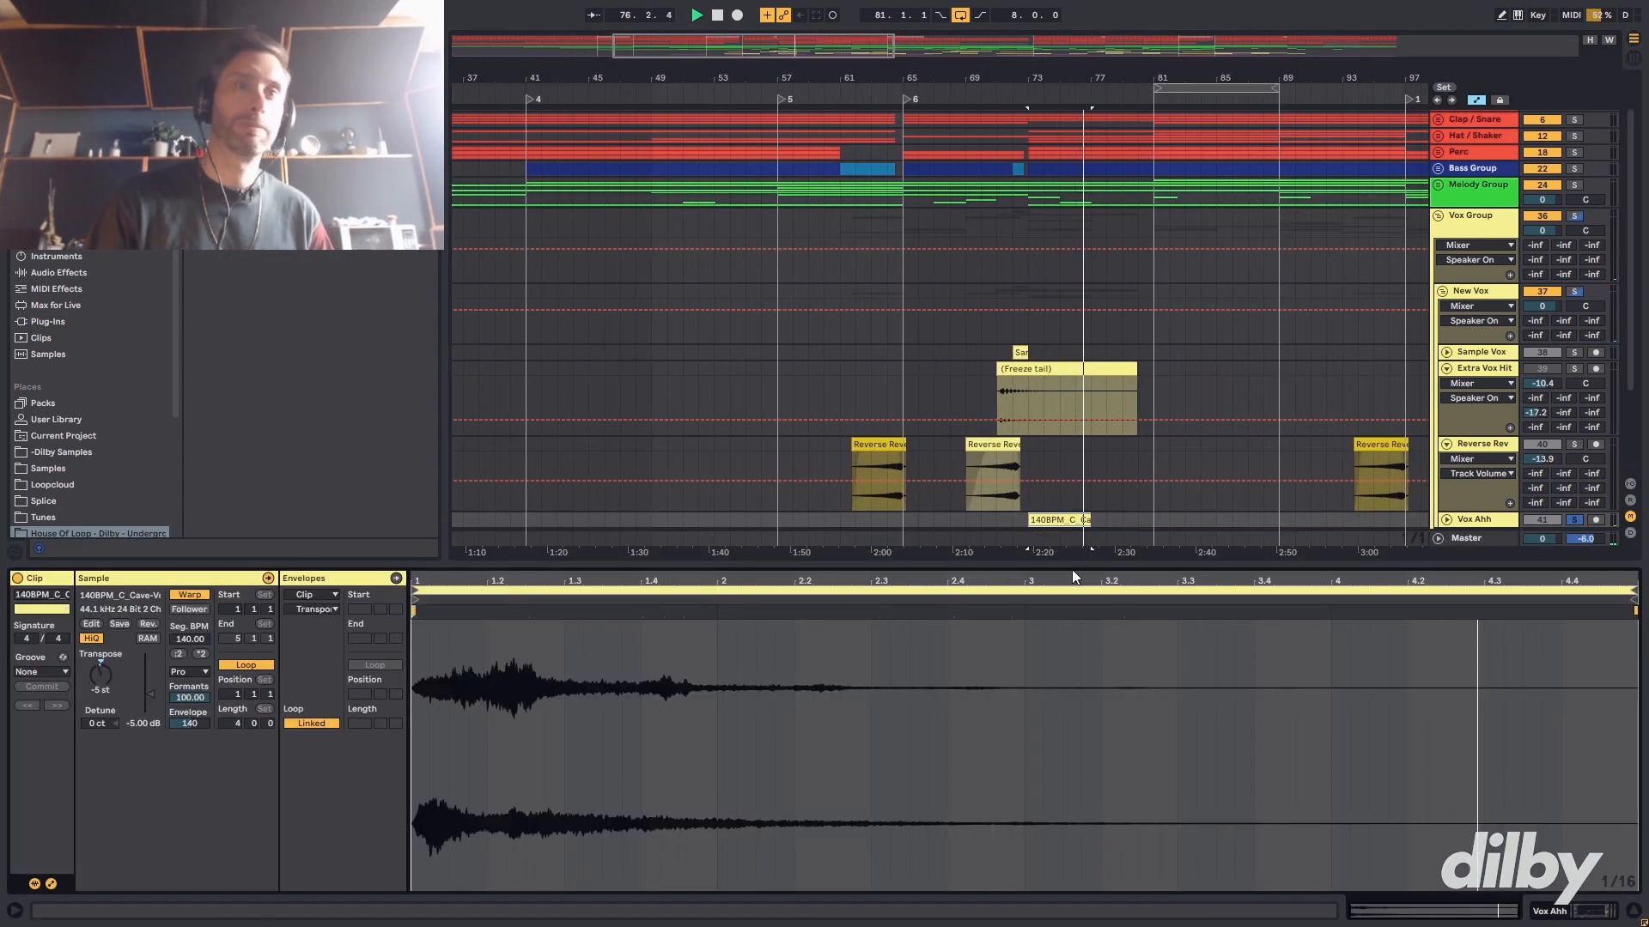
- Select the Vox Ahh clip at 113.1.1 and fold the Extra Vox Hit and Reverse Rev tracks
left_click_drag(835, 49, 972, 26)
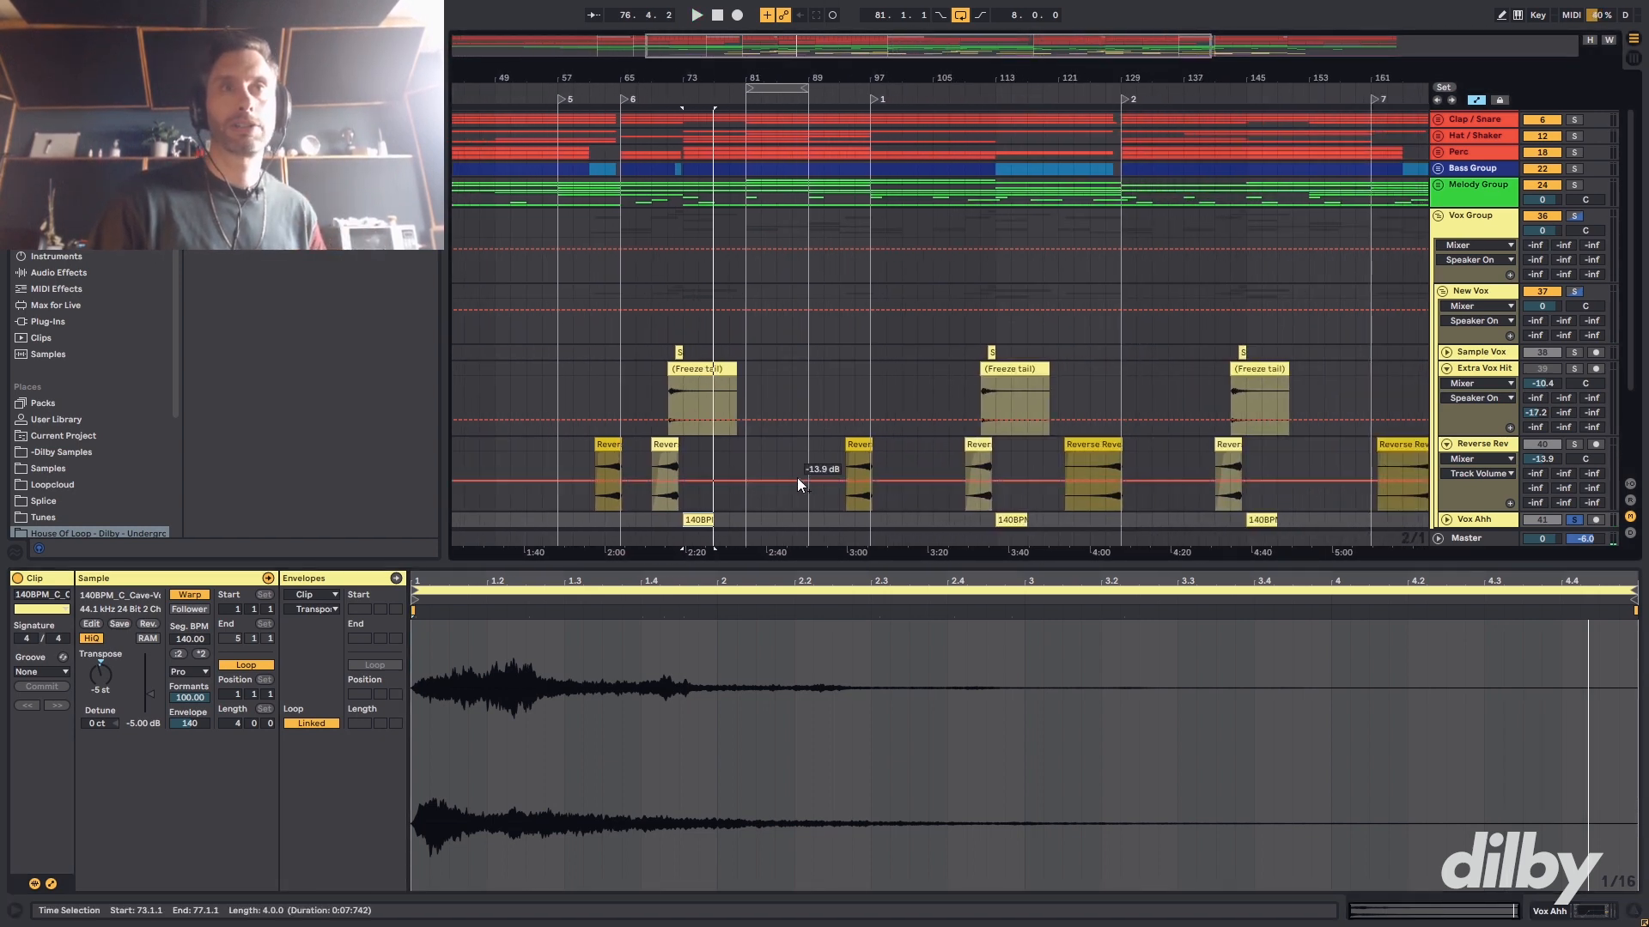
scroll(798, 483, "down", 3)
left_click(1009, 435)
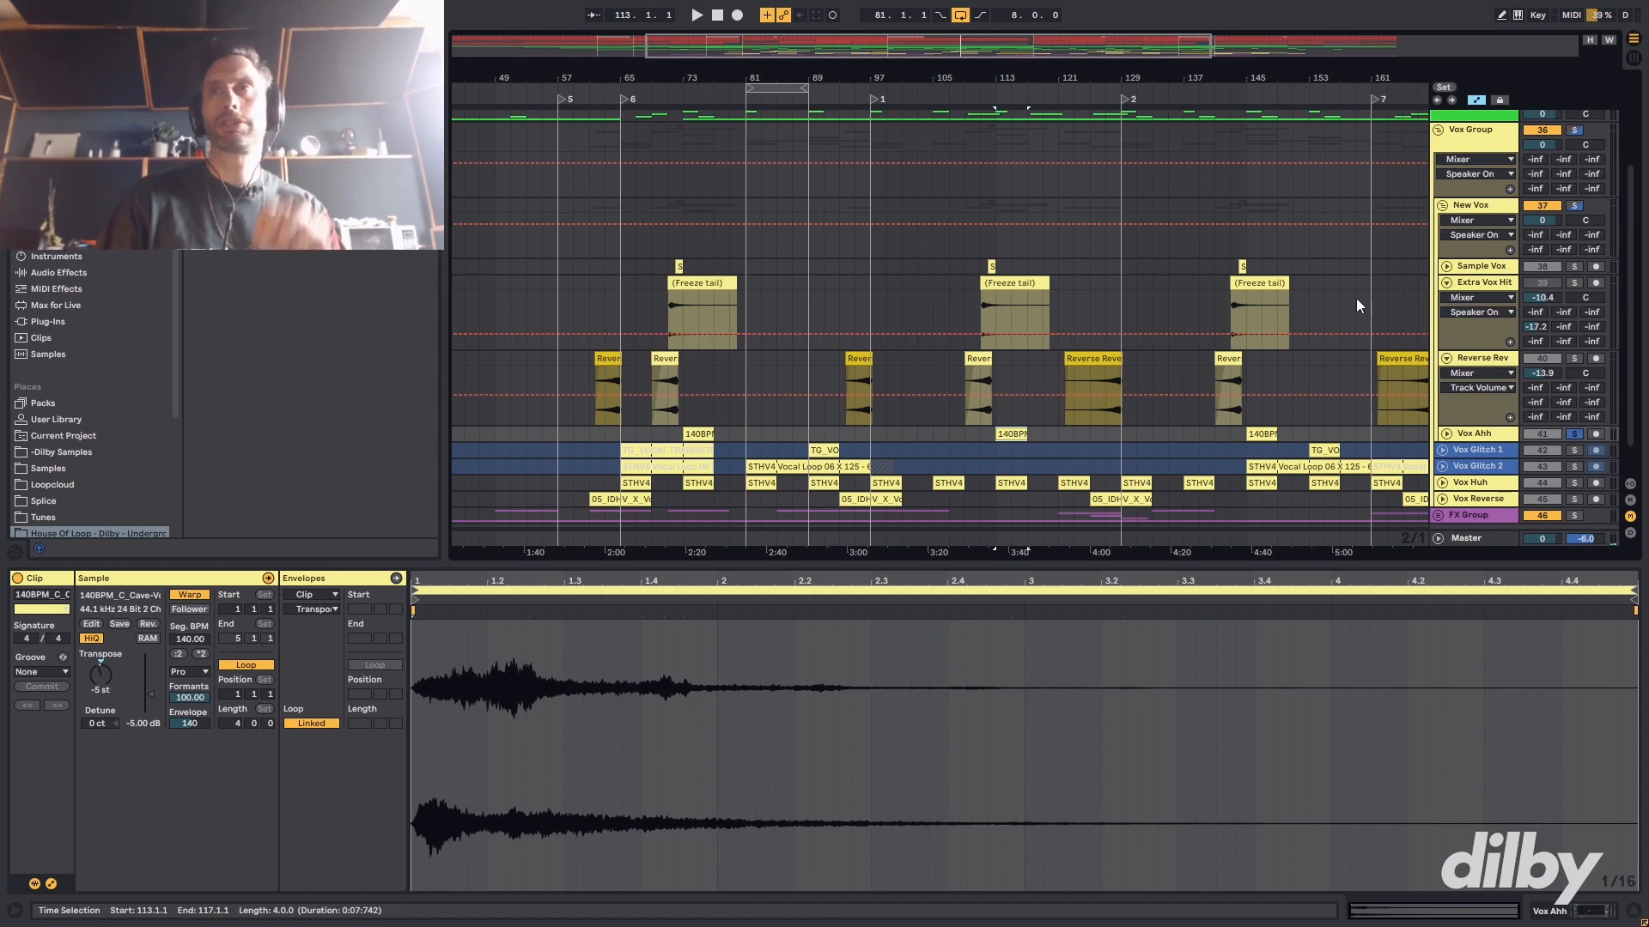
left_click(1446, 283)
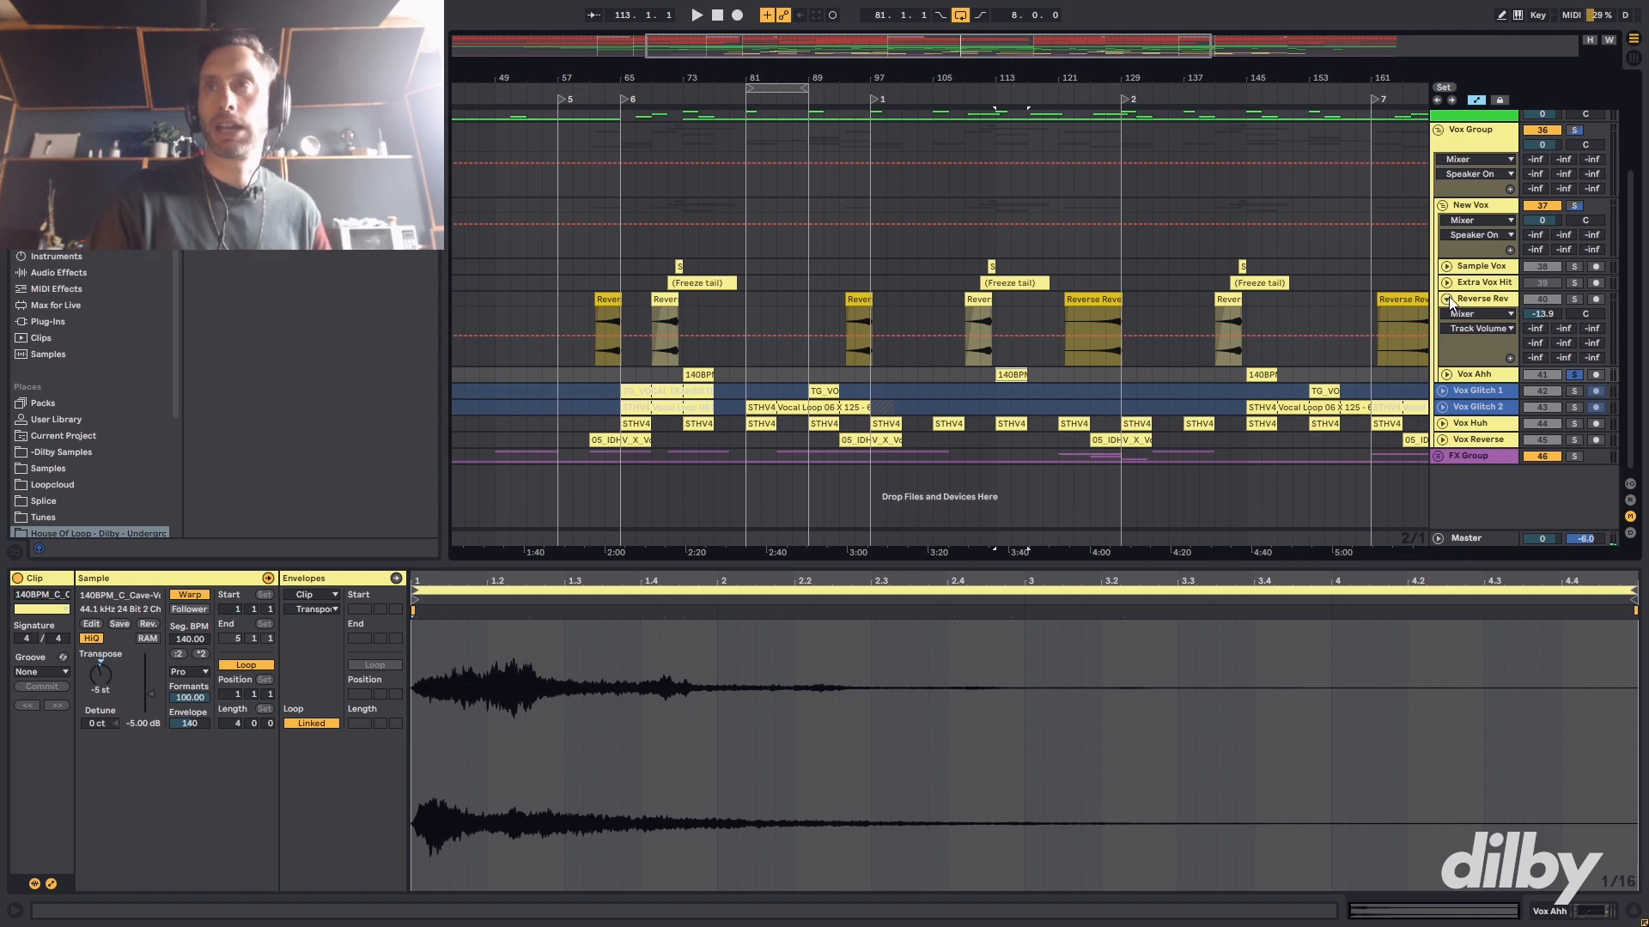
left_click(1446, 301)
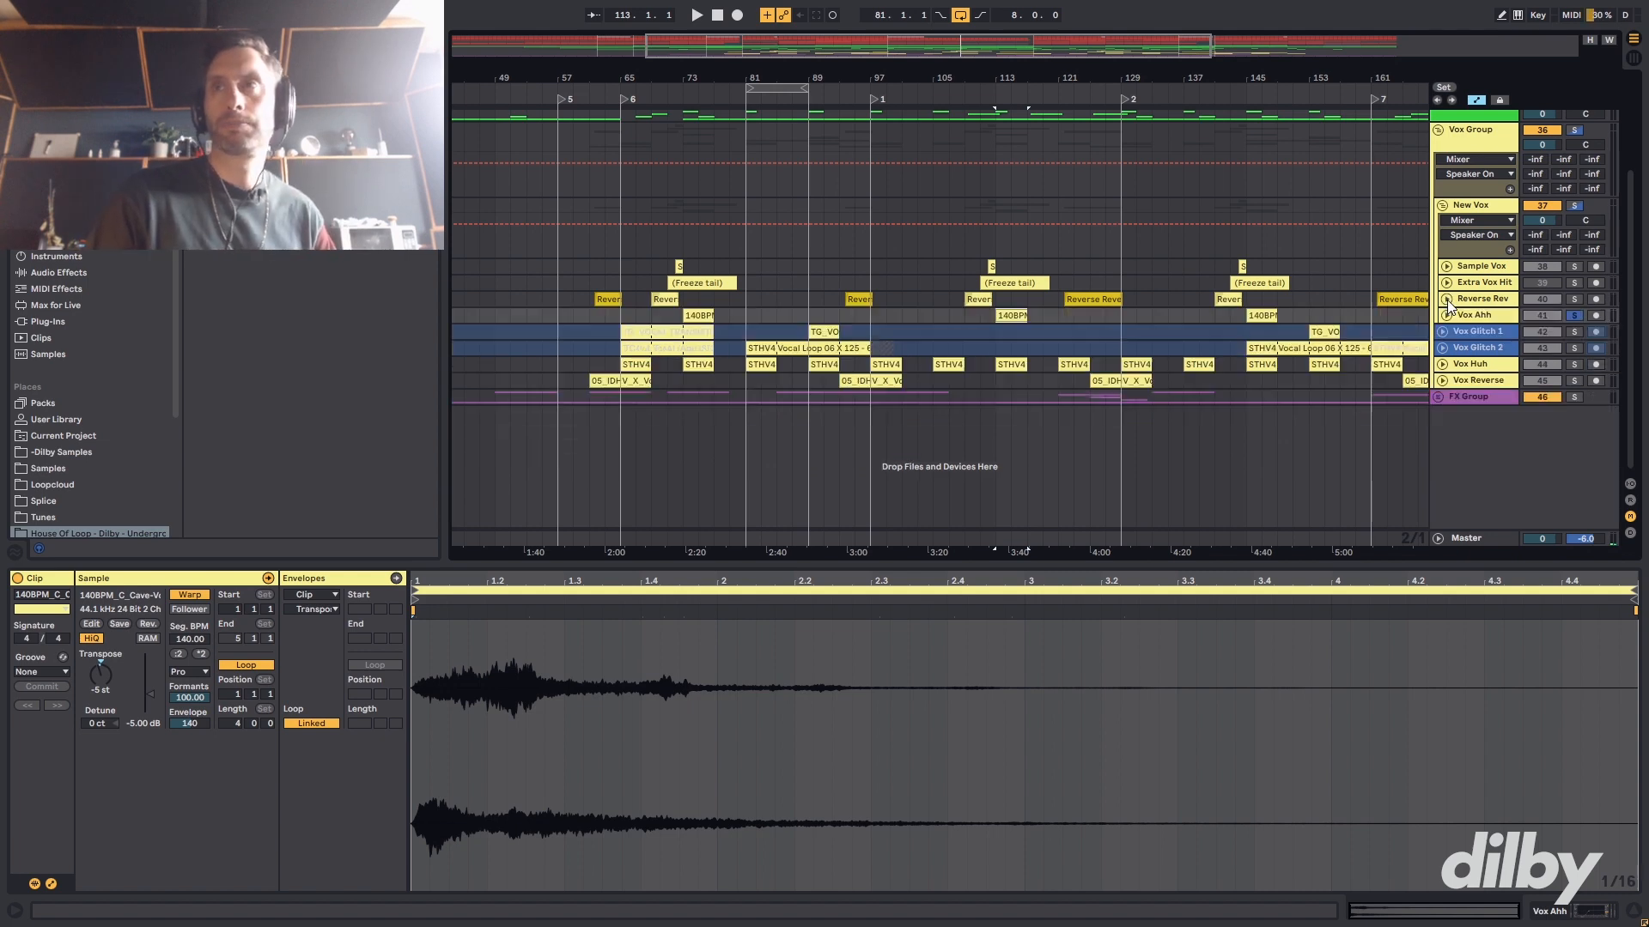
- Play the soloed New Vox group from 109.1.1, and unsolo it during playback to hear it in the mix
left_click(968, 260)
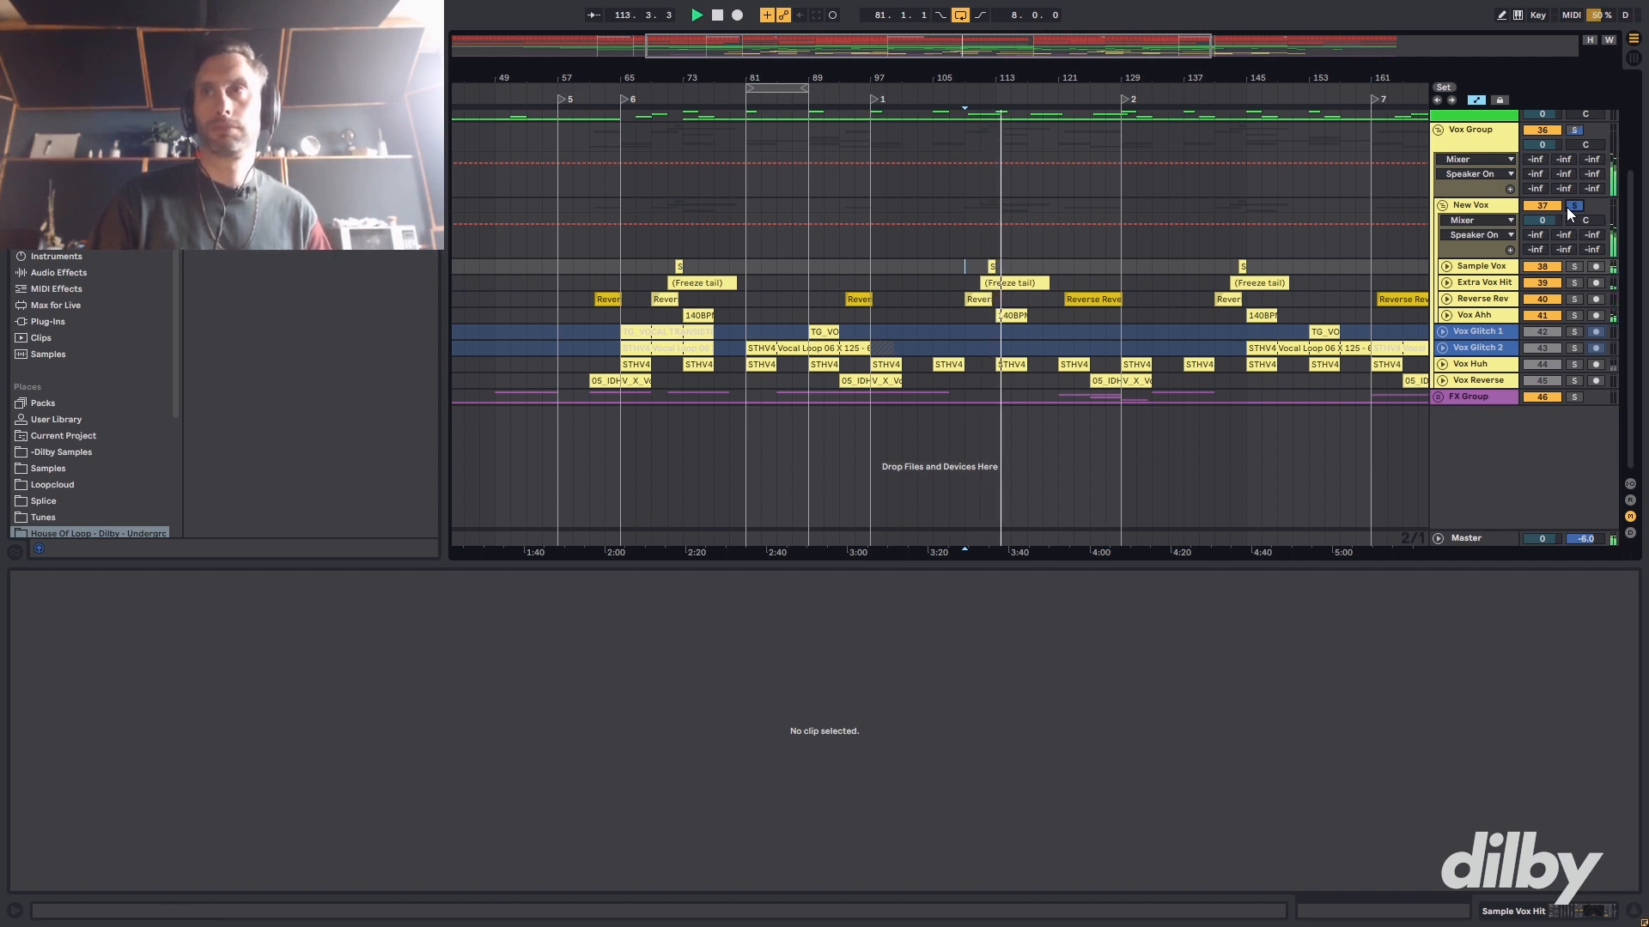
left_click(1574, 205)
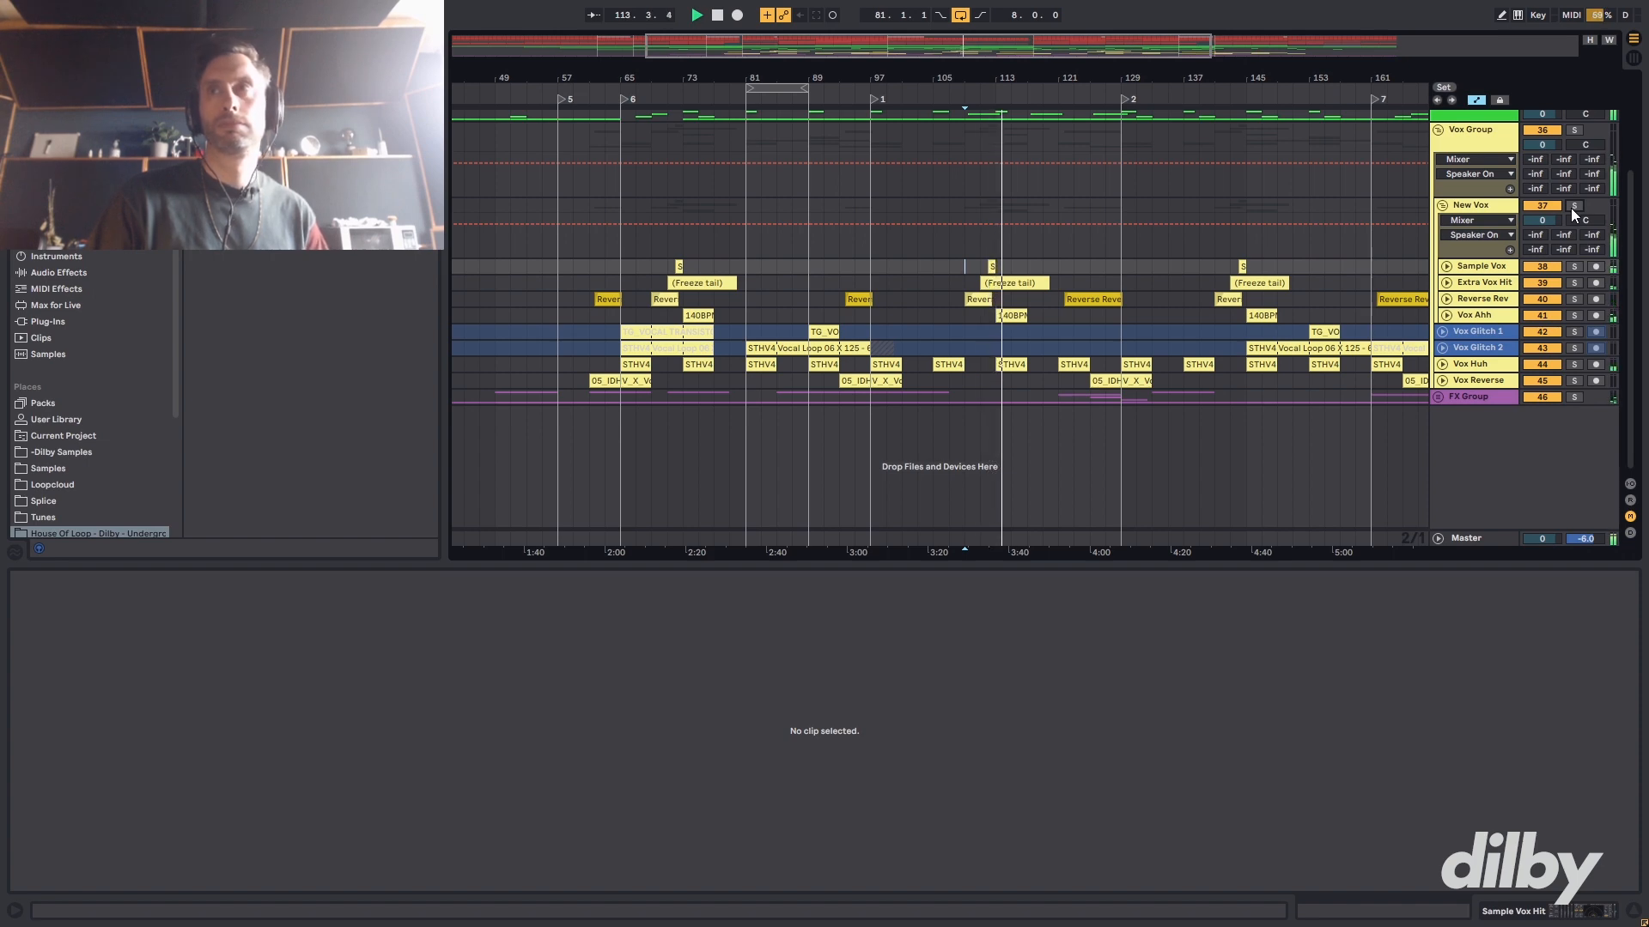
left_click_drag(1095, 75, 995, 43)
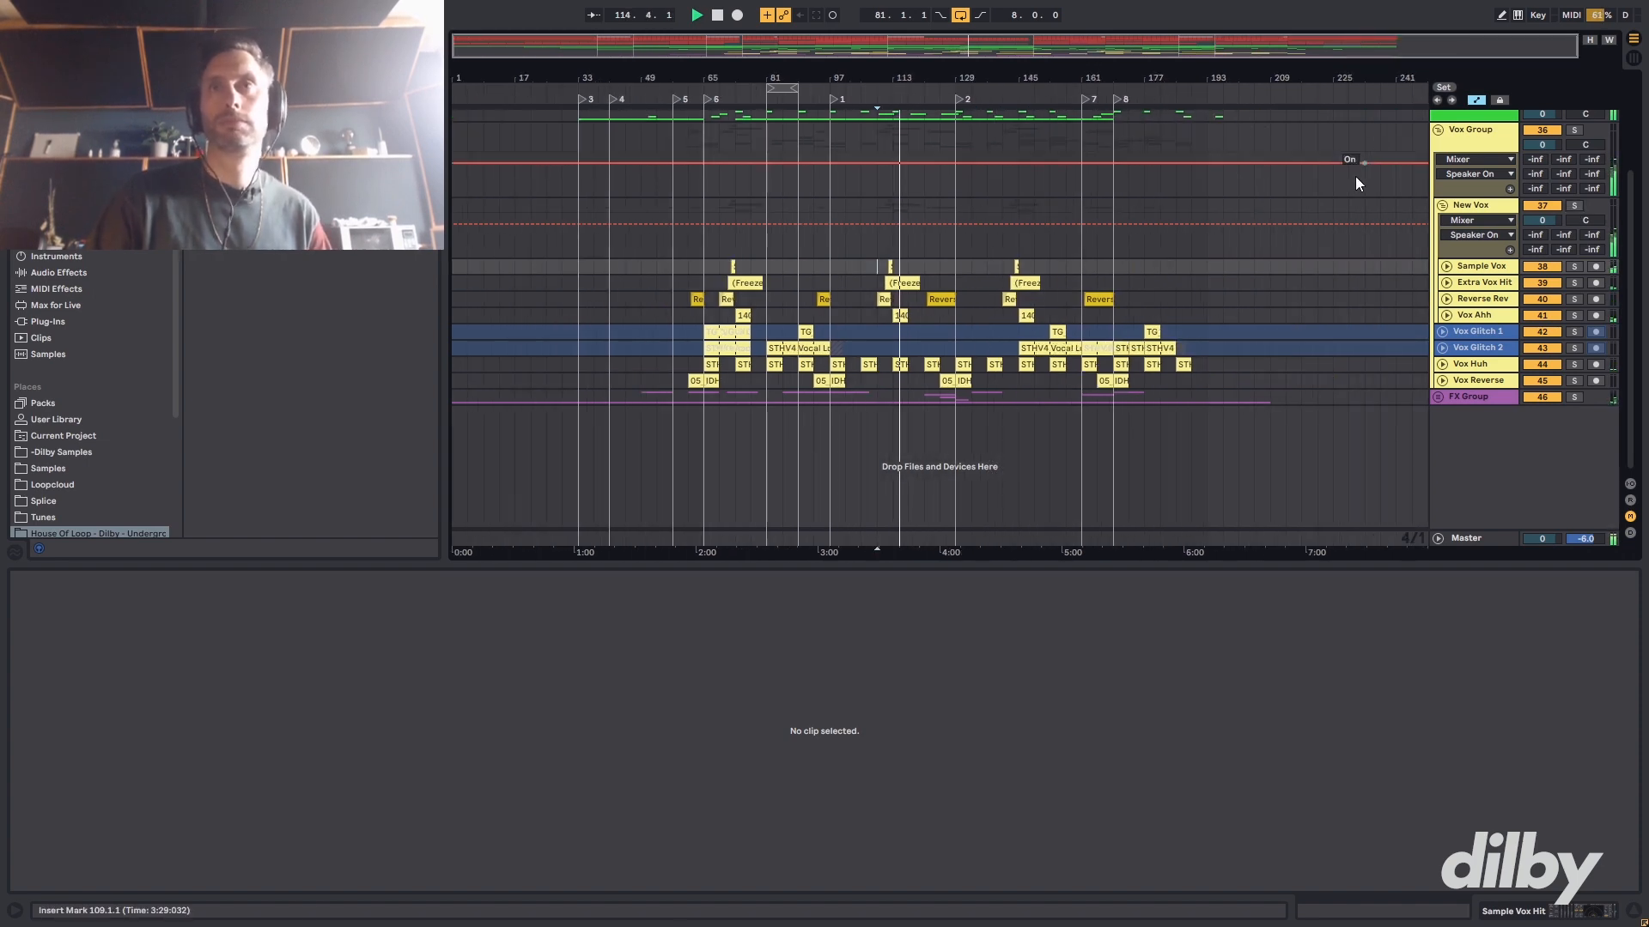